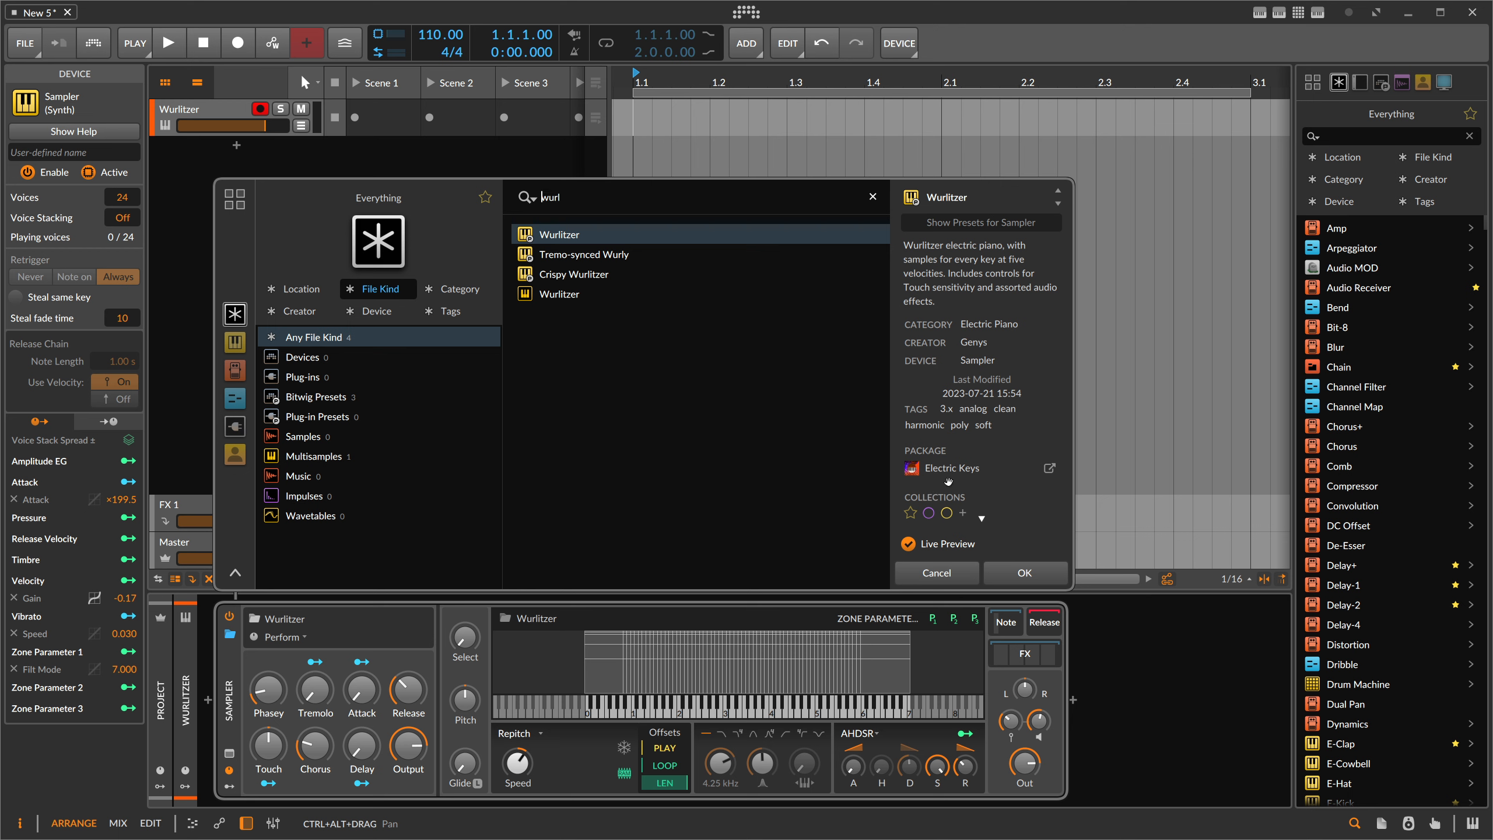
Load the Wurlitzer sampler preset and turn up its Release, Phasey, Tremolo and Chorus controls.
left_click(1022, 571)
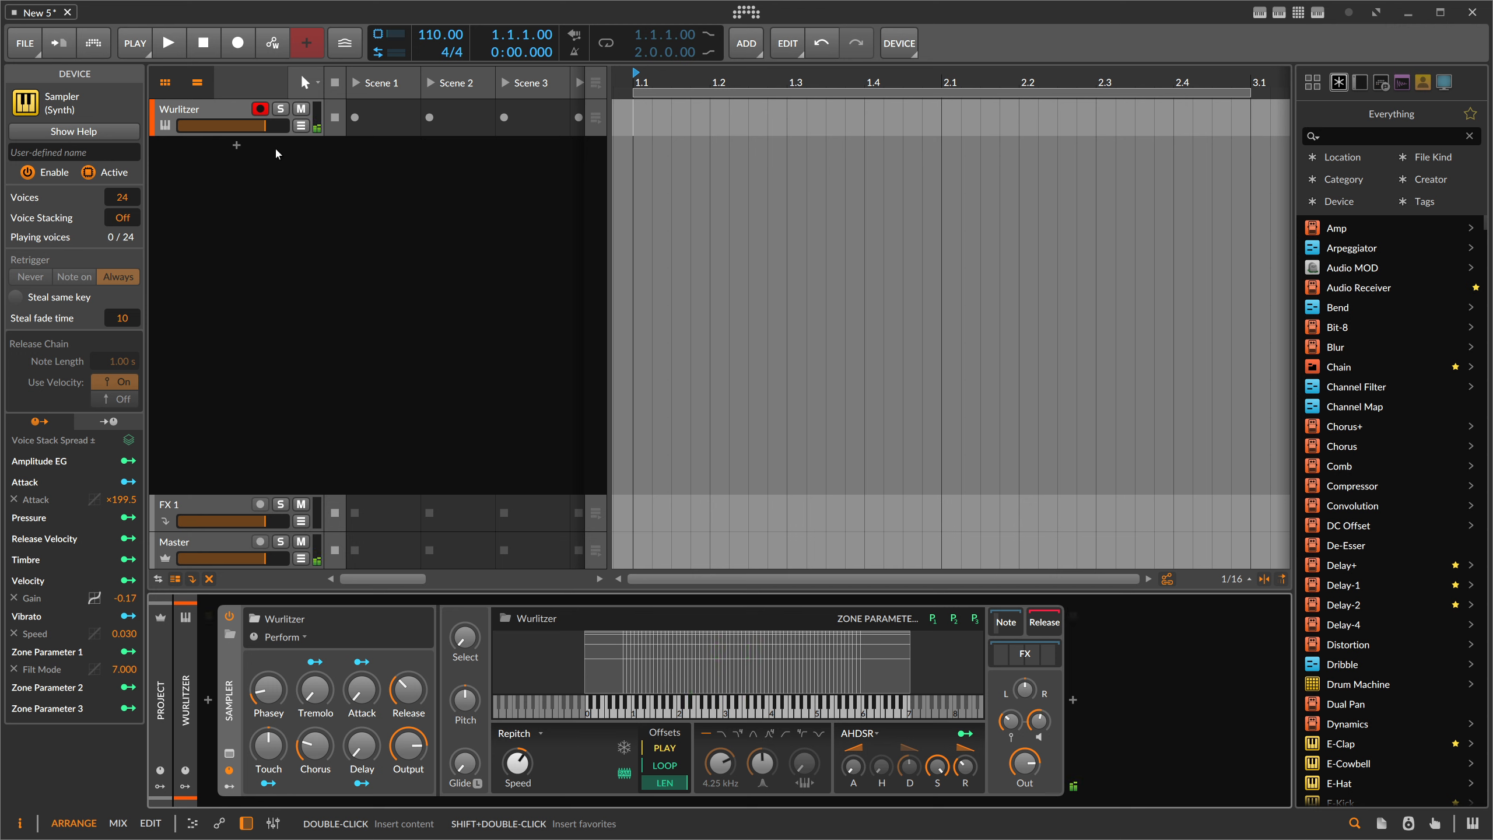
left_click_drag(405, 677, 404, 593)
left_click_drag(269, 687, 269, 618)
left_click_drag(314, 687, 315, 666)
left_click_drag(315, 745, 315, 715)
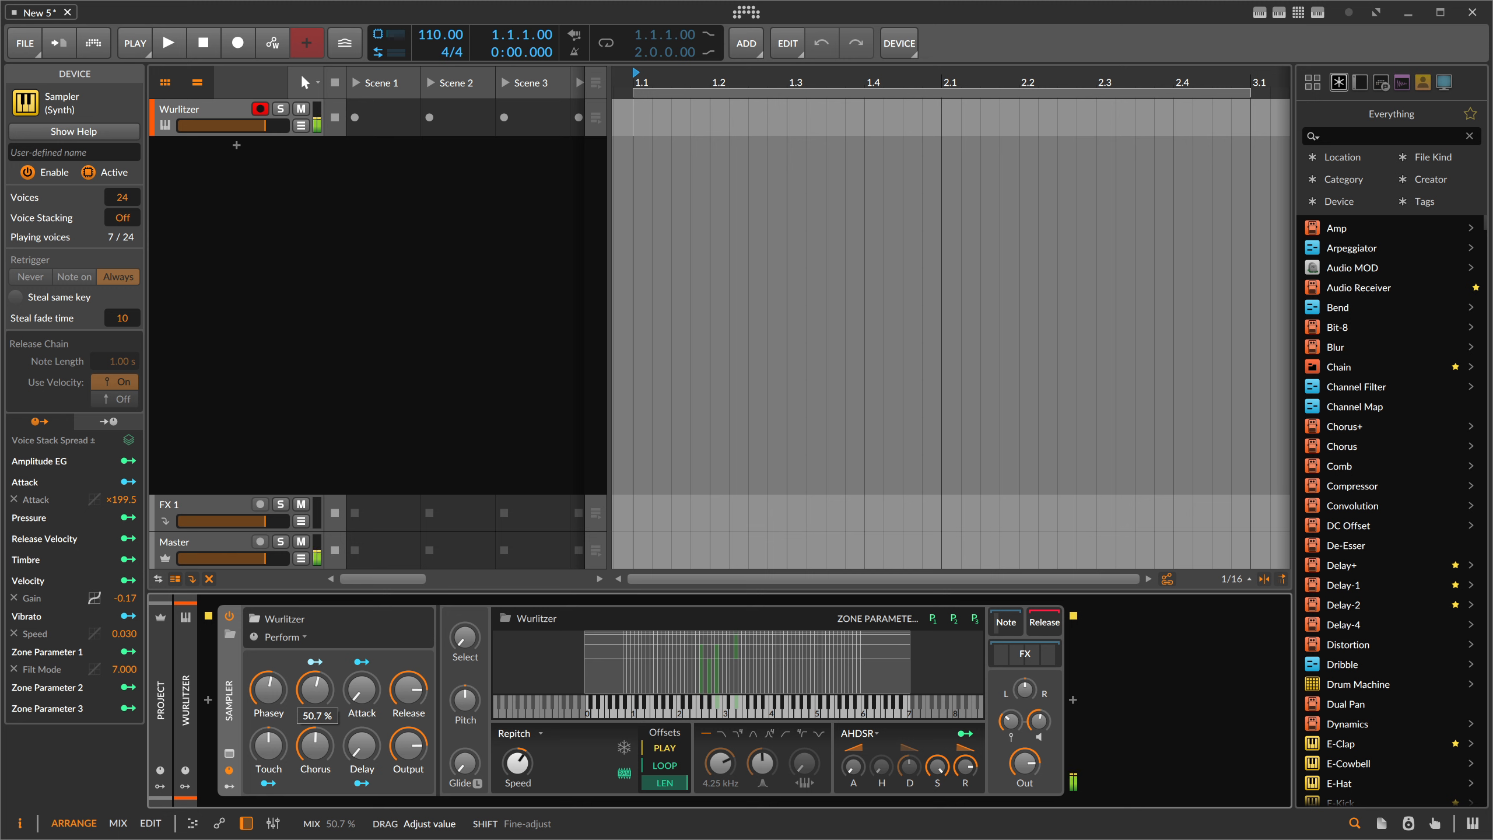
left_click_drag(319, 753, 319, 754)
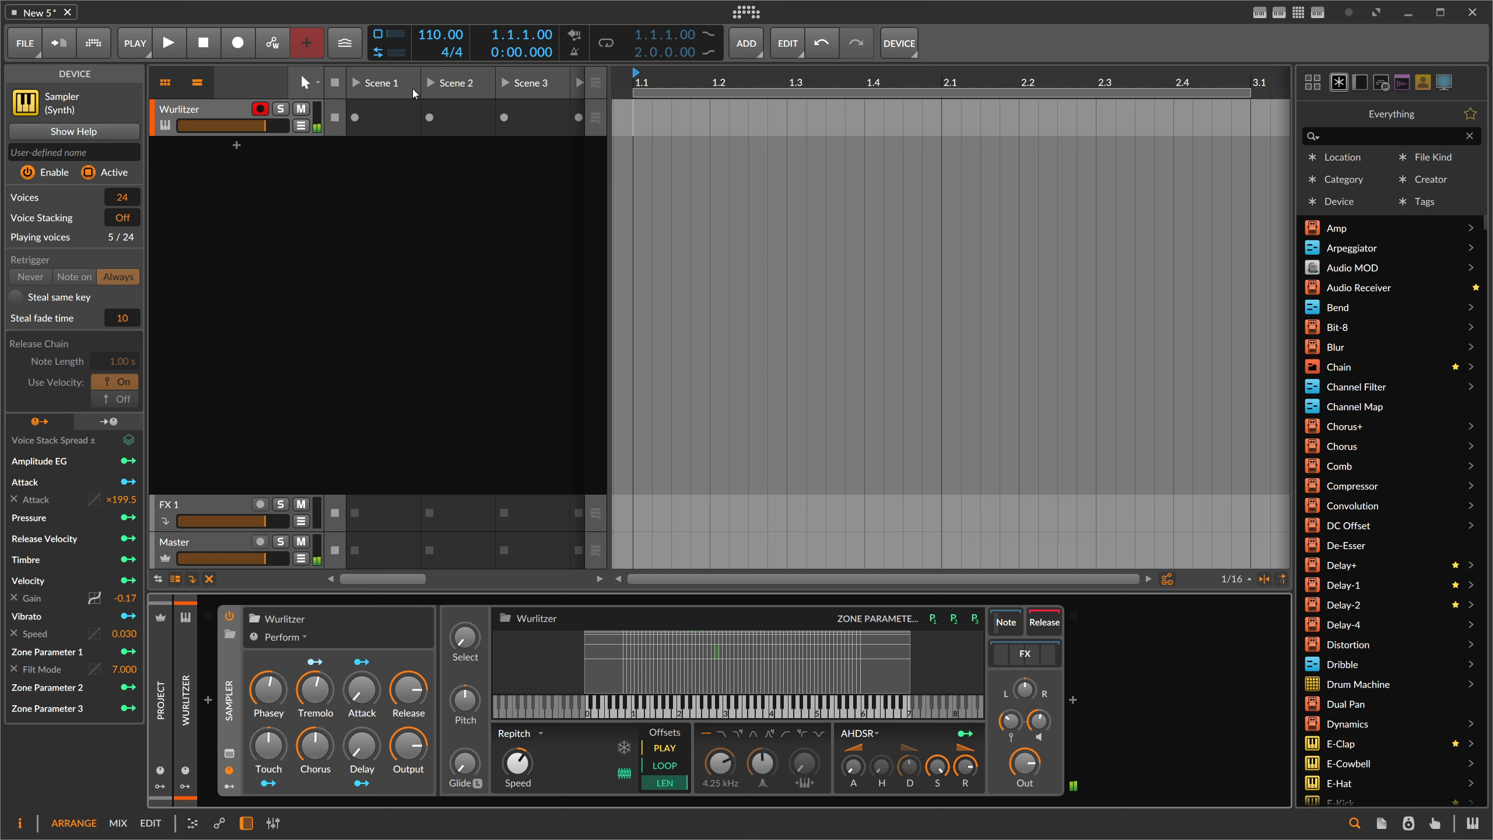
Hide the clip launcher, create a two-bar clip at the start of the Wurlitzer track, and open it for note editing.
left_click(165, 82)
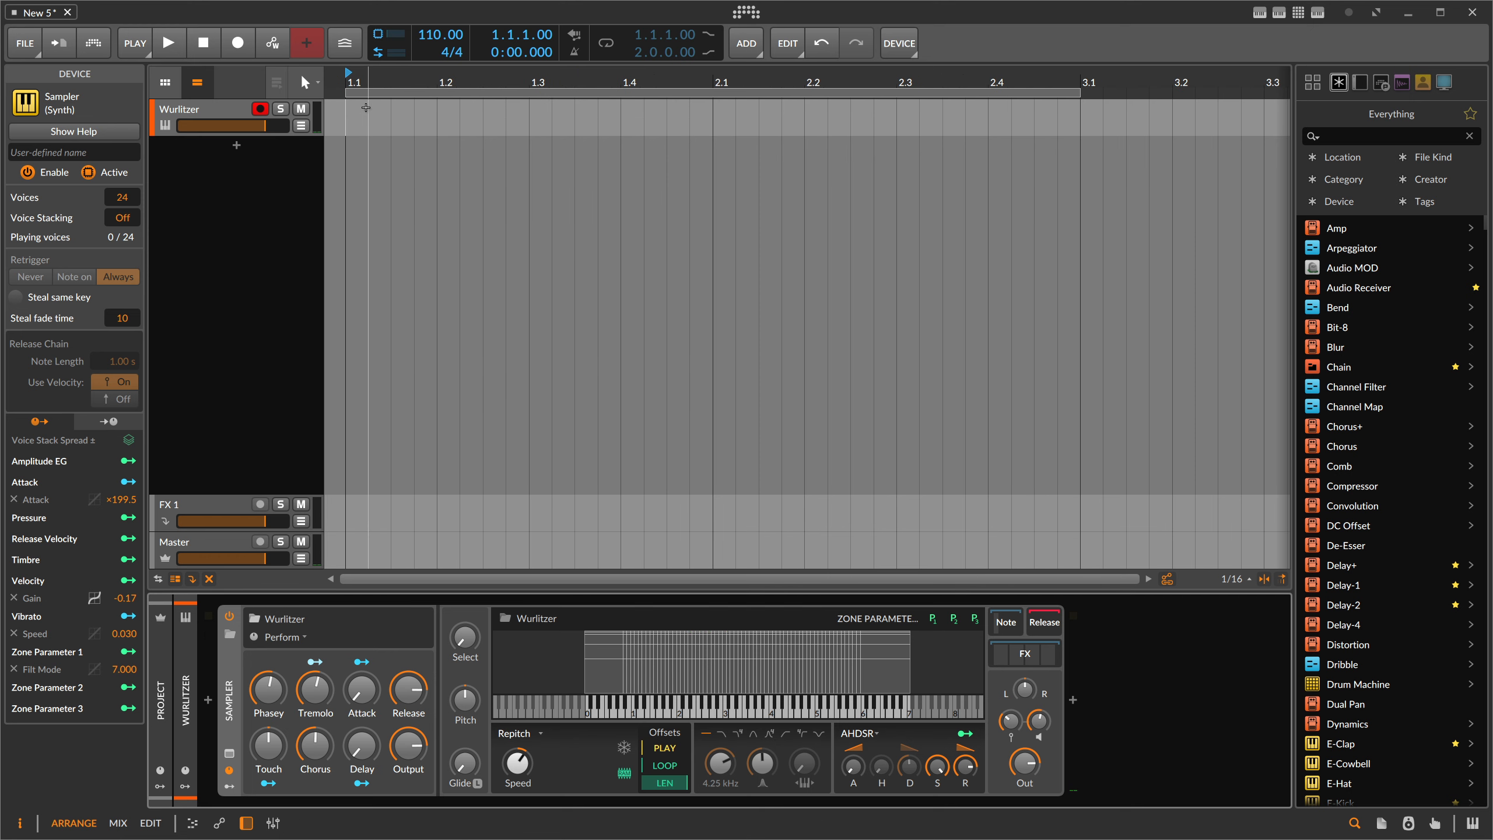
double_click(399, 112)
left_click_drag(600, 81, 691, 112)
double_click(422, 112)
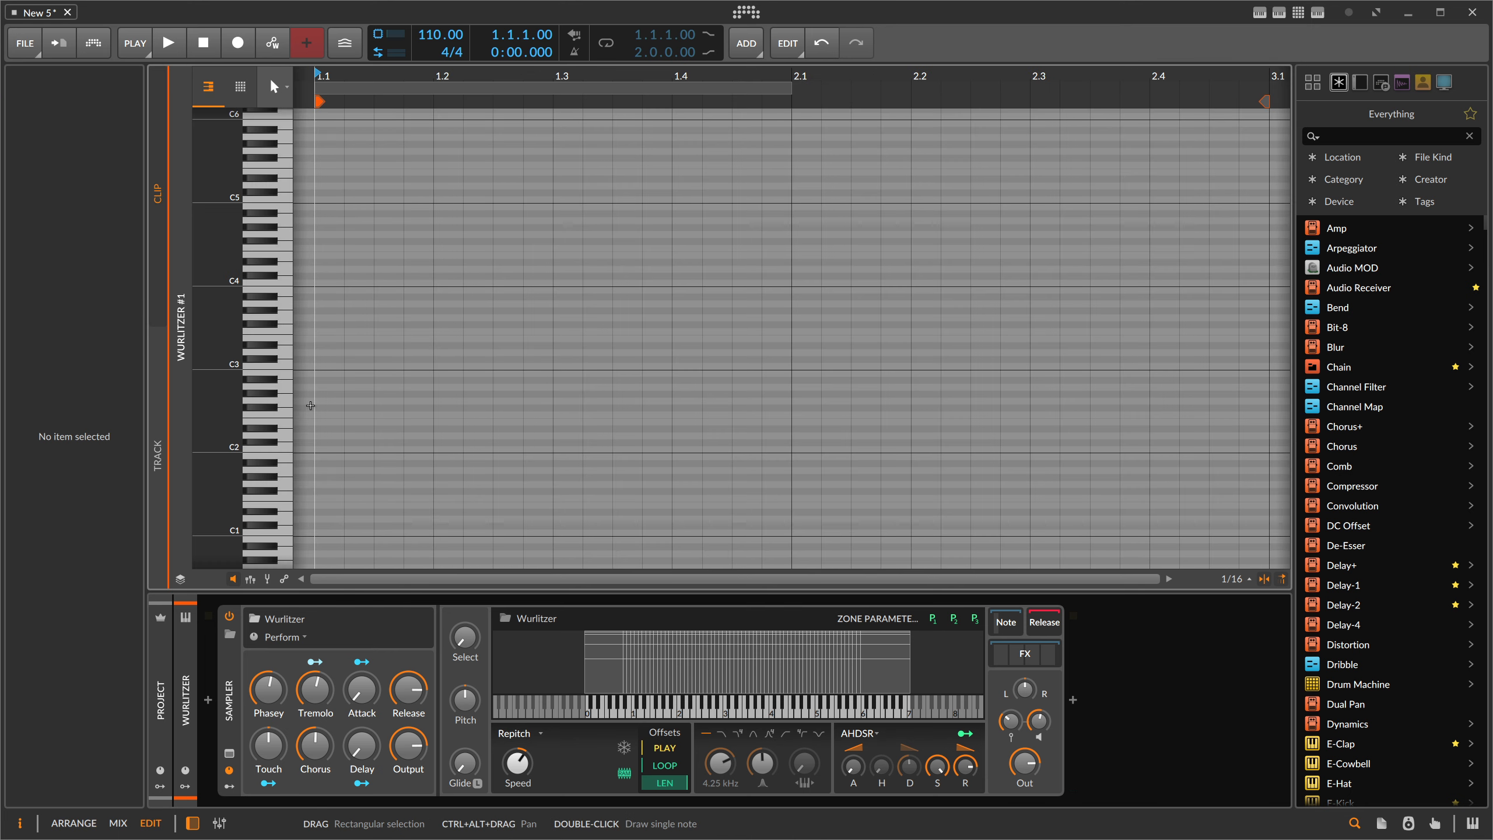
Draw a one-bar D#2 note at the start of the clip and audition it.
double_click(318, 429)
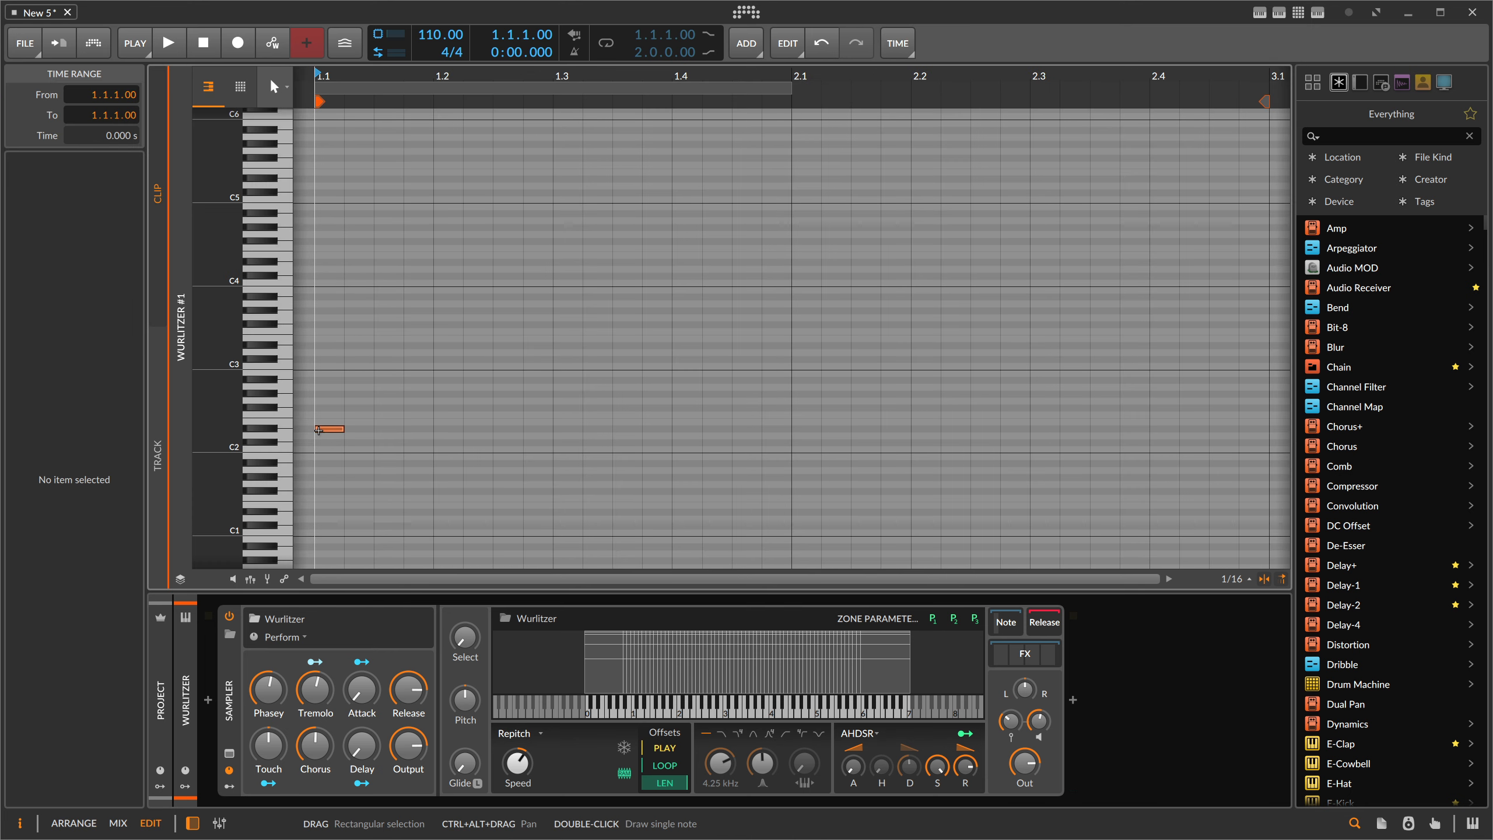
mouse_move(344, 428)
left_mouse_down()
mouse_move(823, 426)
mouse_move(795, 425)
left_mouse_up()
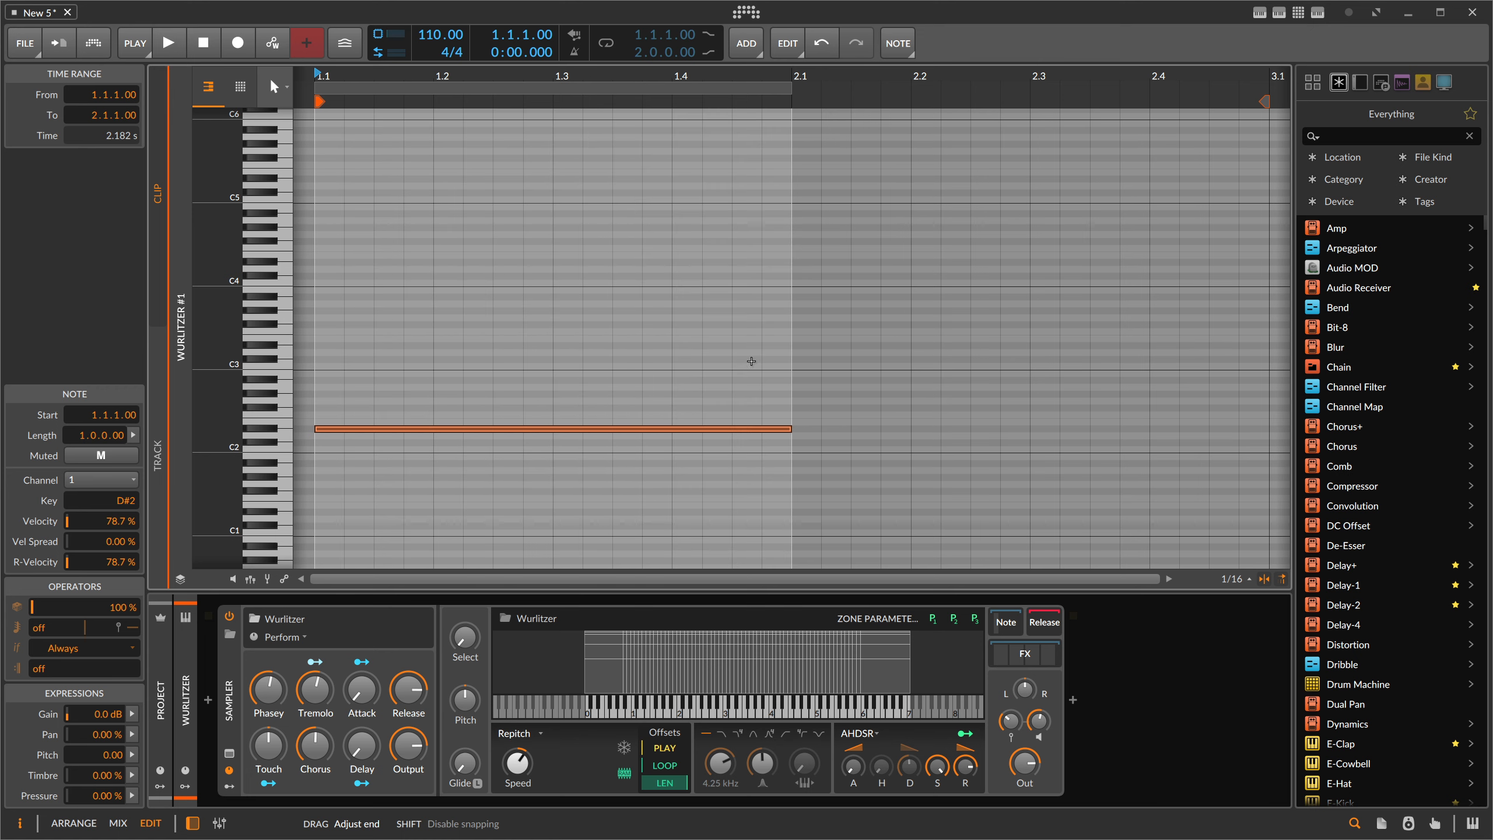
left_click_drag(524, 87, 567, 33)
left_click(613, 305)
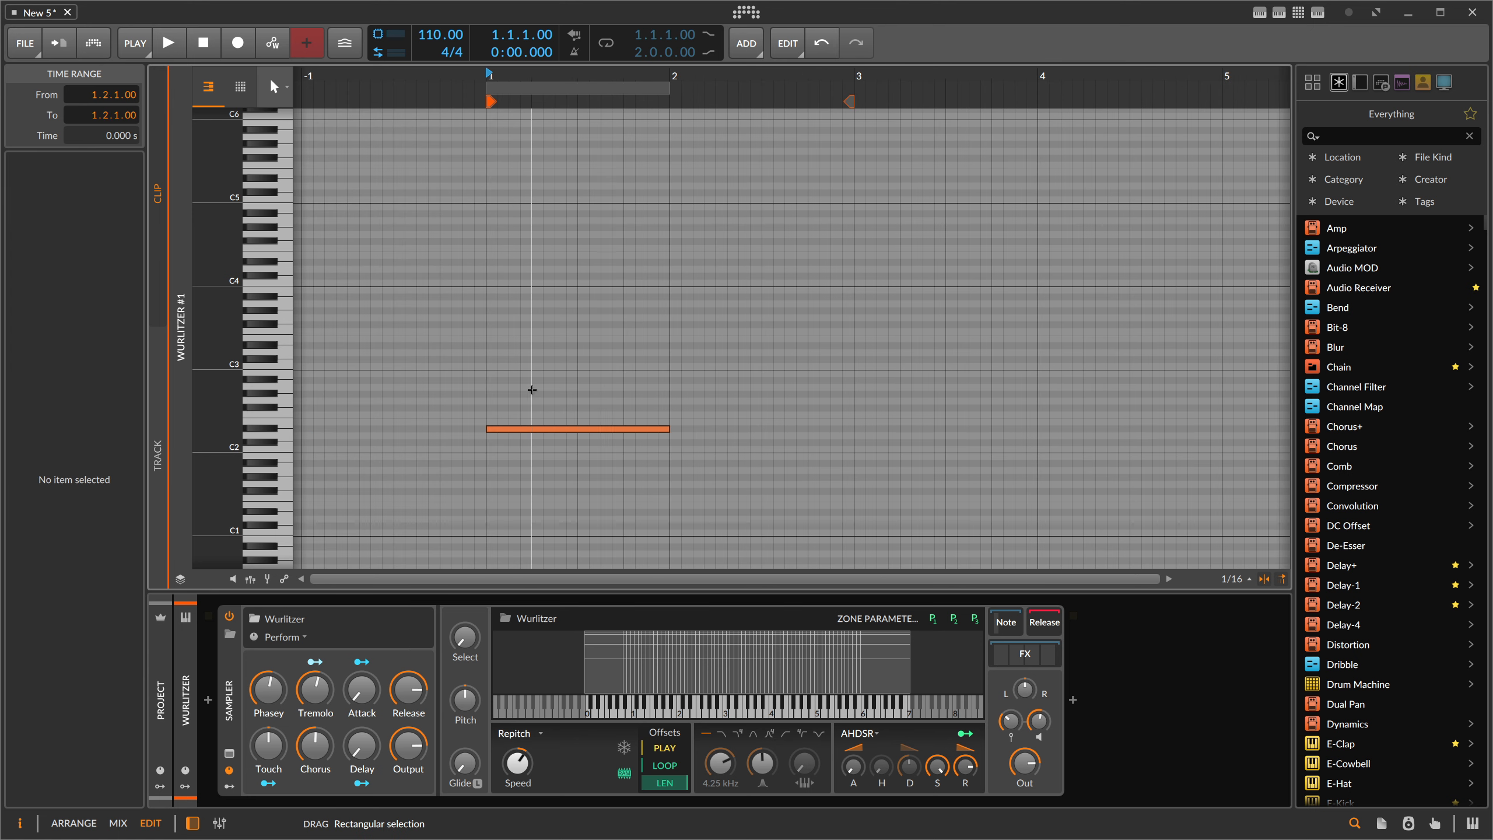
left_click(512, 429)
key("space")
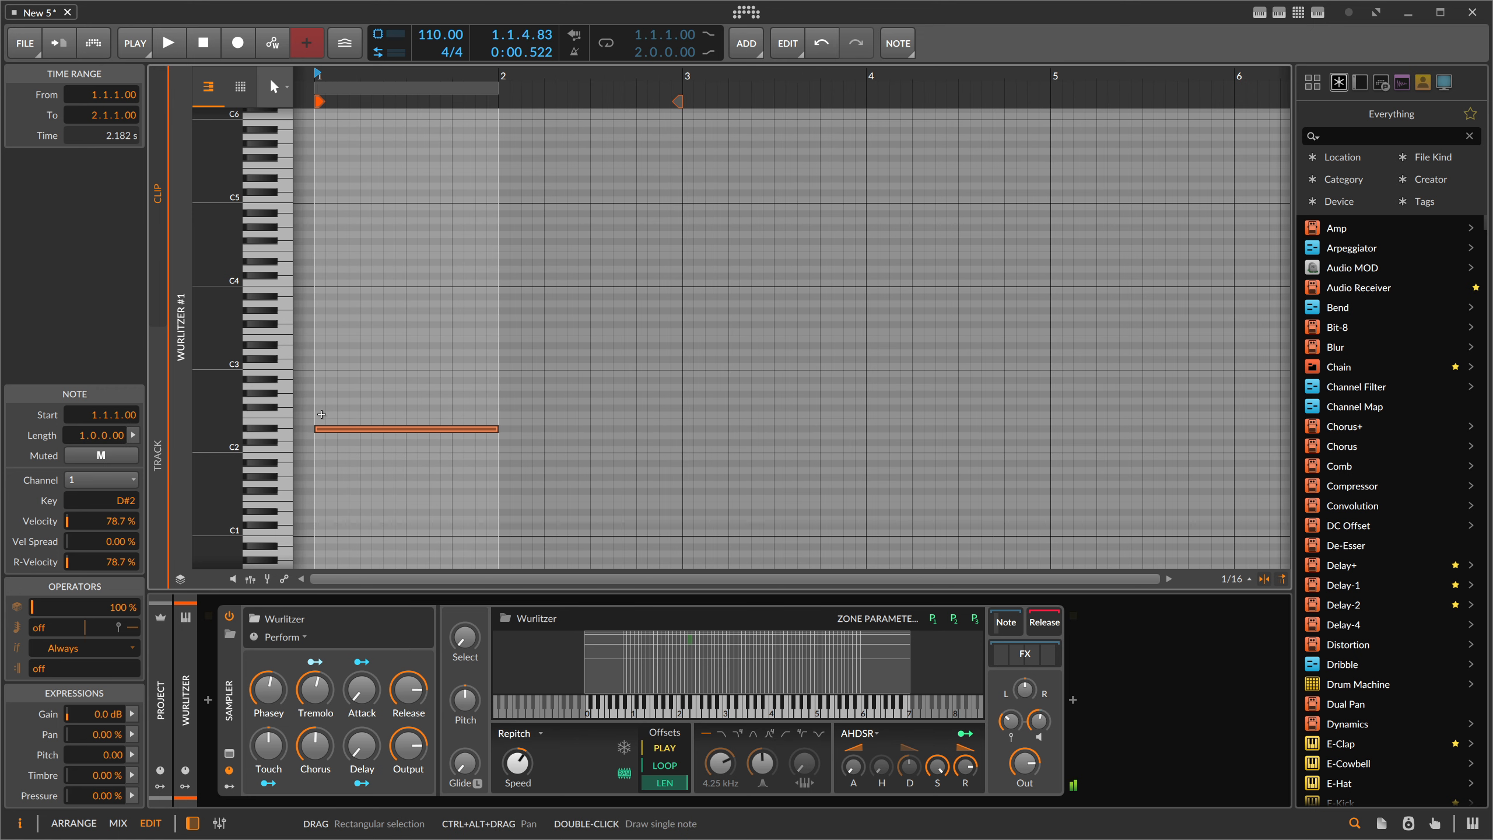
Add one-bar G2 and A#2 notes above the D#2 note.
double_click(321, 422)
key("Up")
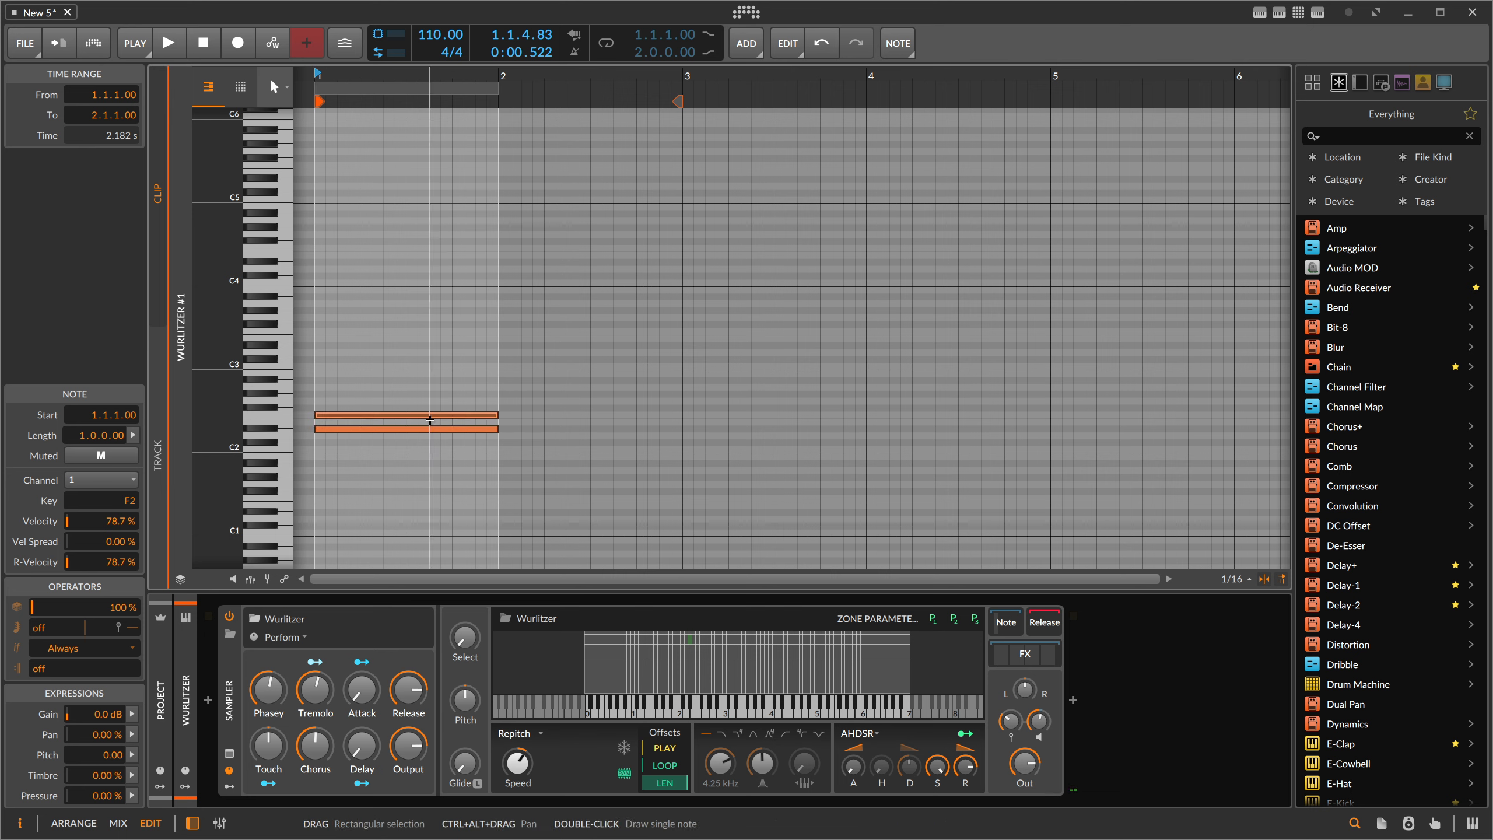
double_click(324, 398)
key("Up")
key("Up")
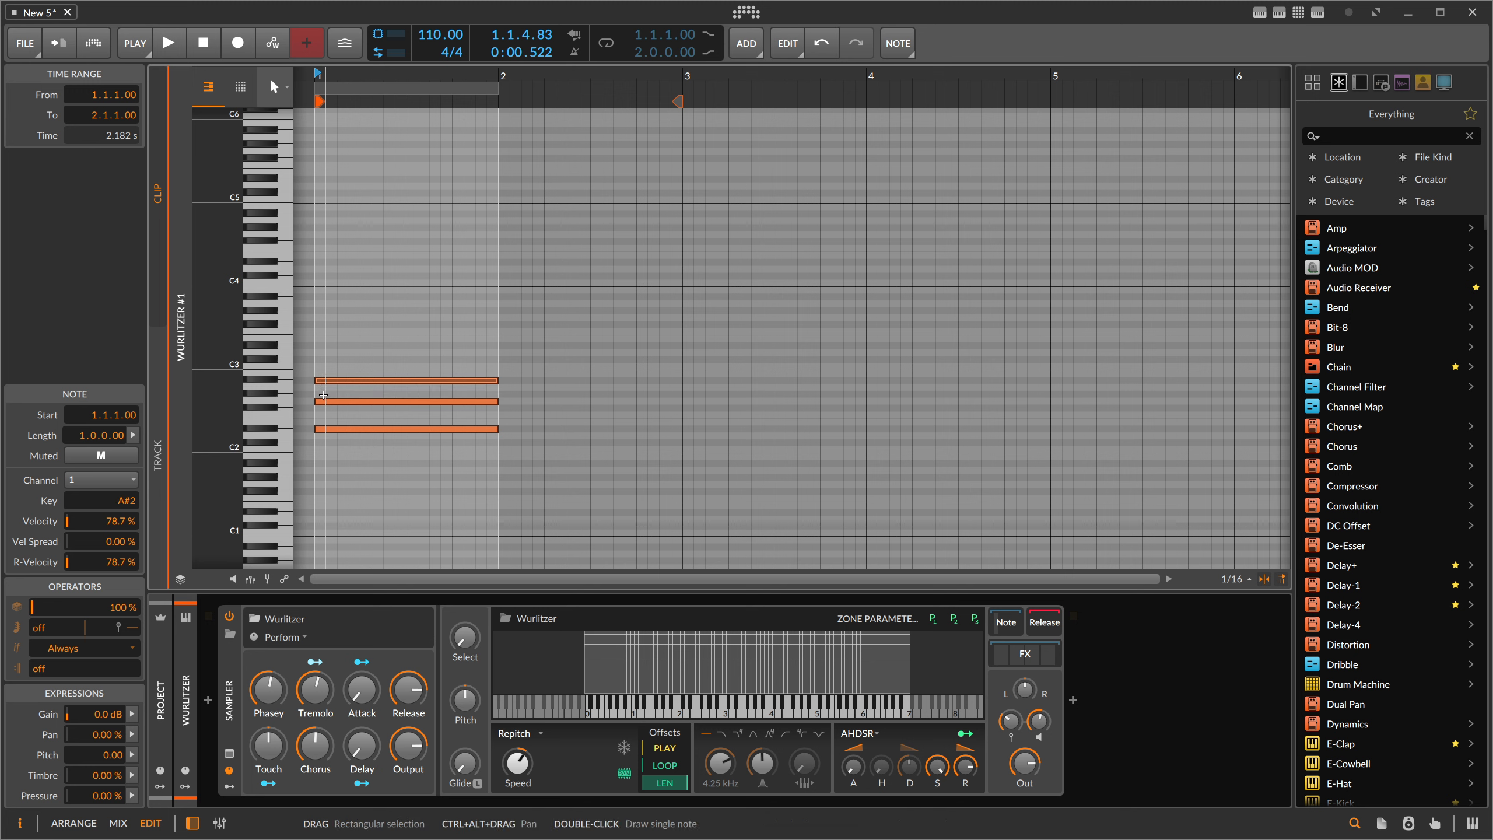
Stack one-bar D3 and F3 notes on top of the chord.
double_click(333, 374)
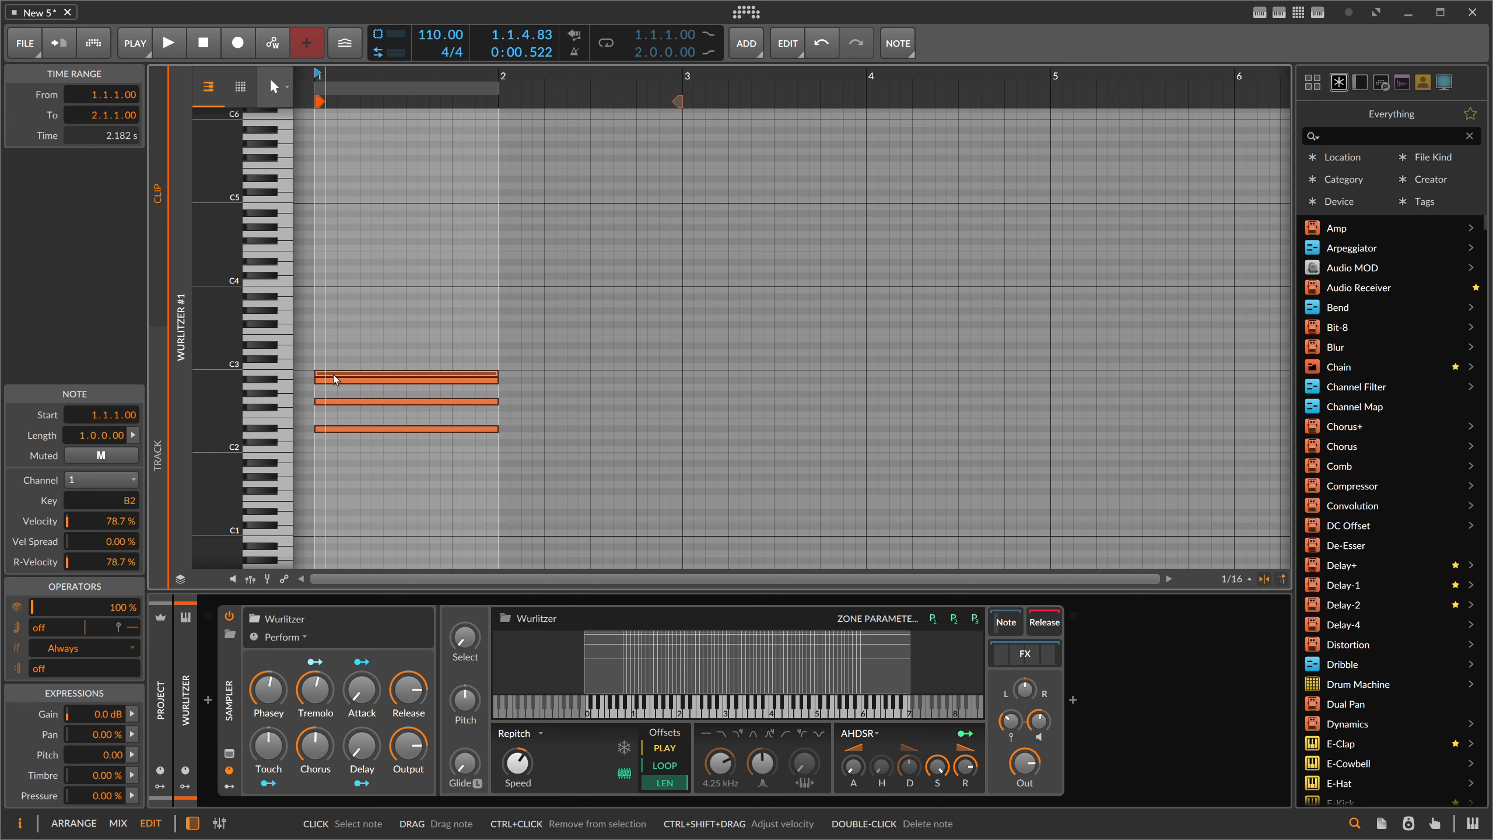
key("Up")
key("Up")
key("Up")
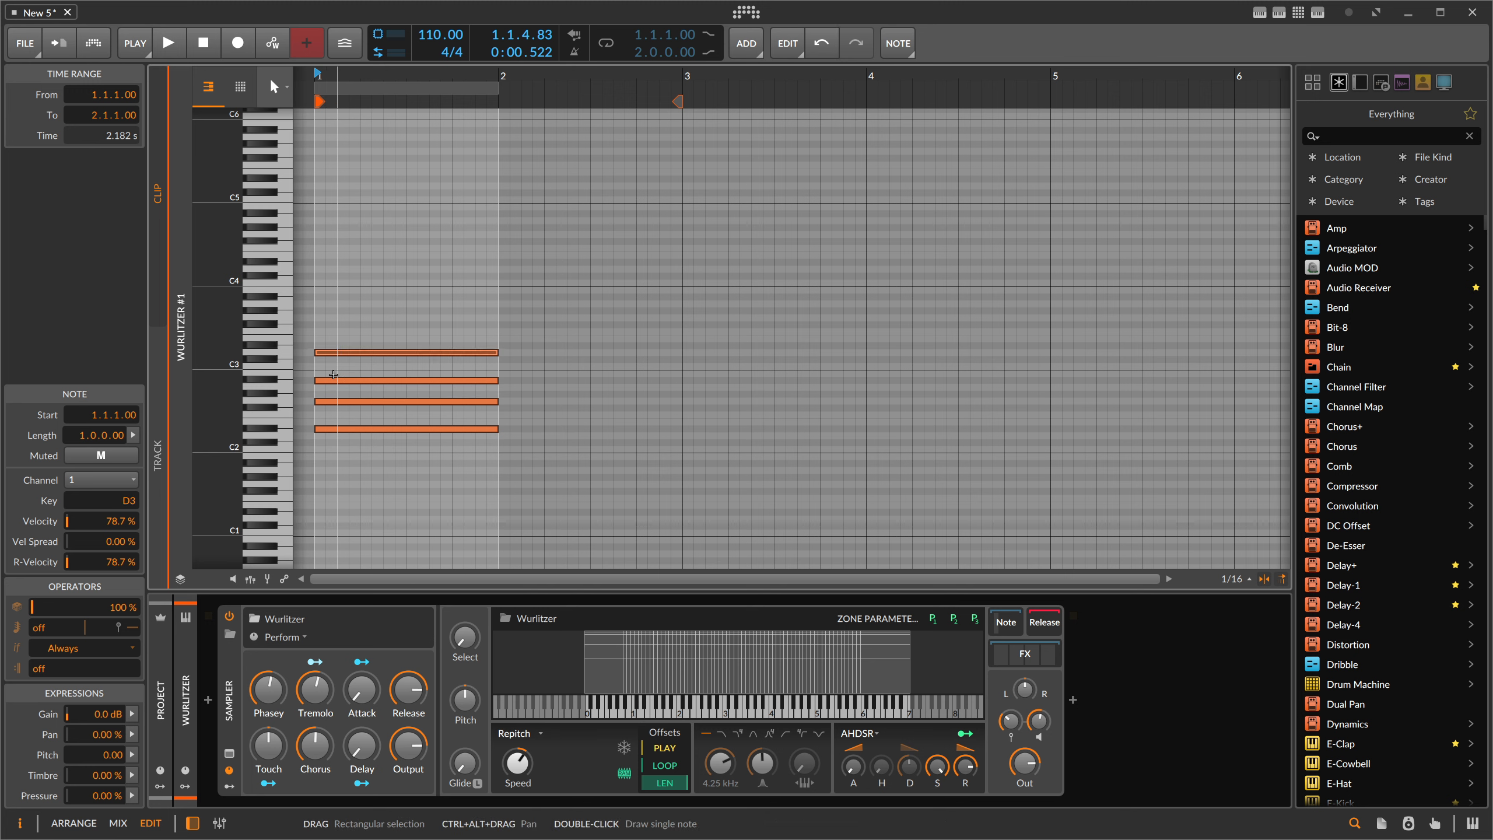
double_click(359, 345)
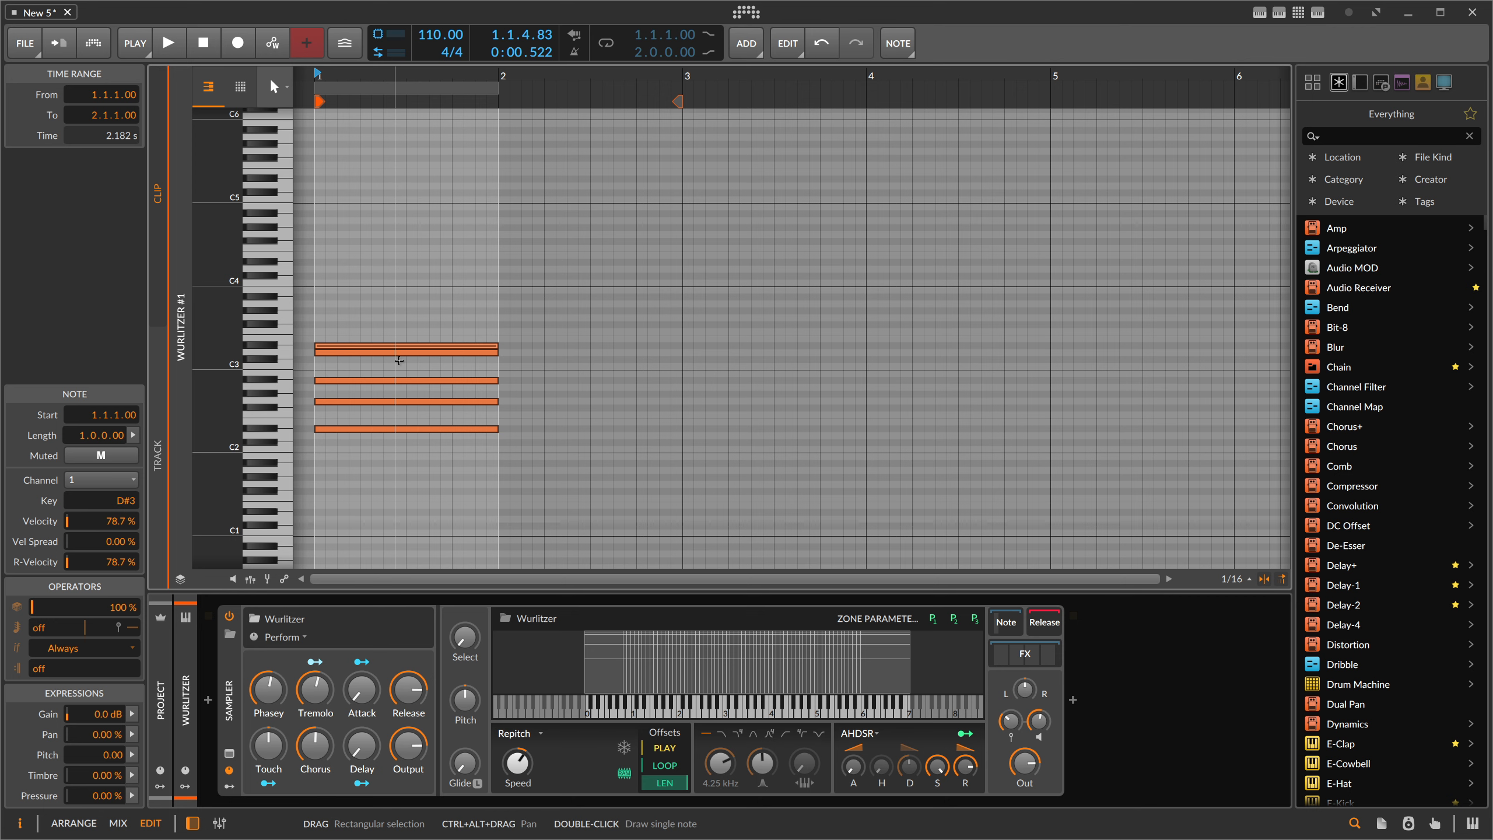
key("Up")
key("Up")
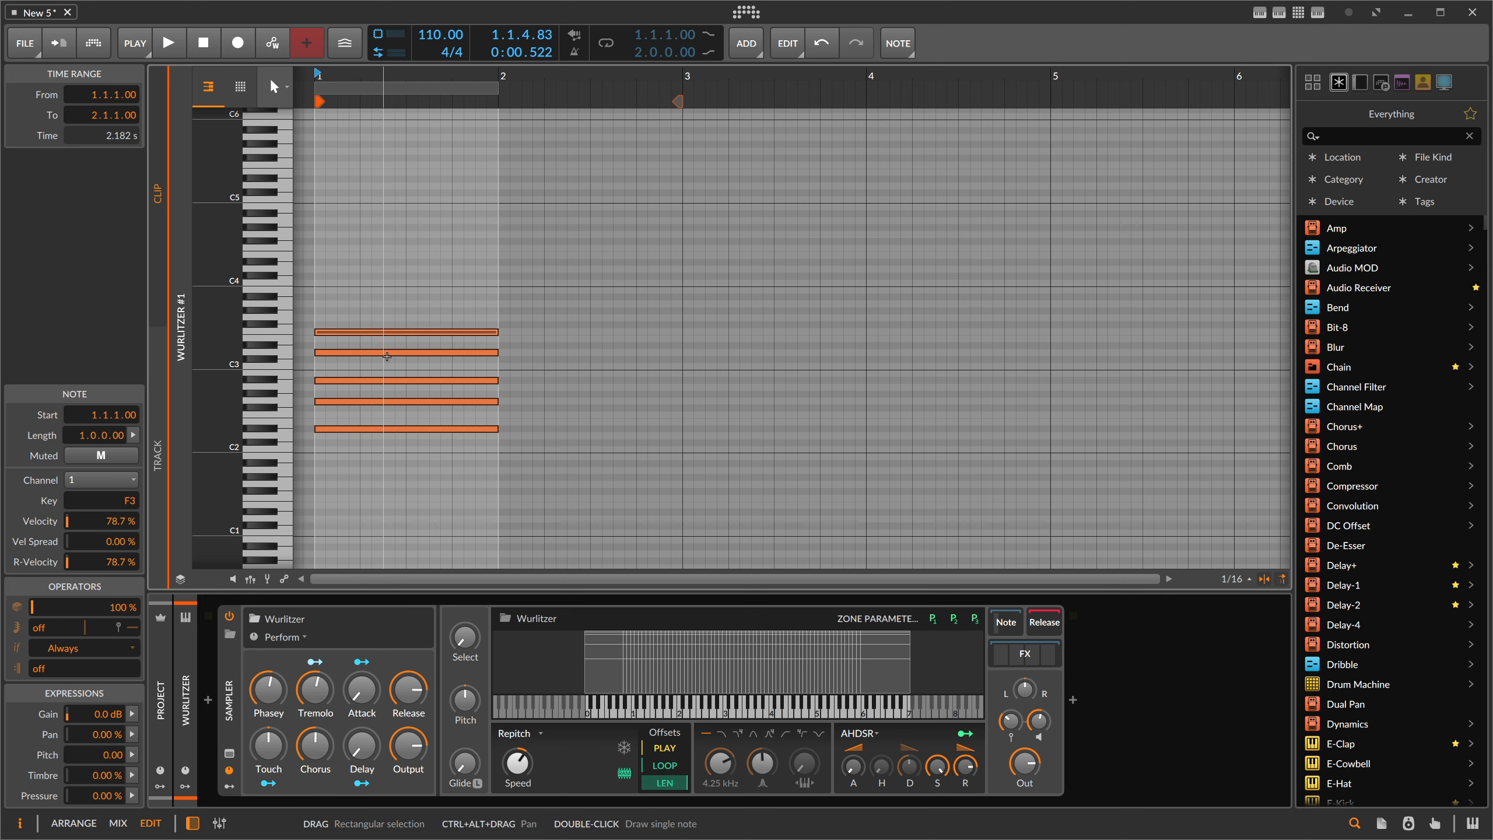
Add a one-bar A3 note as the chord's highest voice and play the chord.
double_click(327, 325)
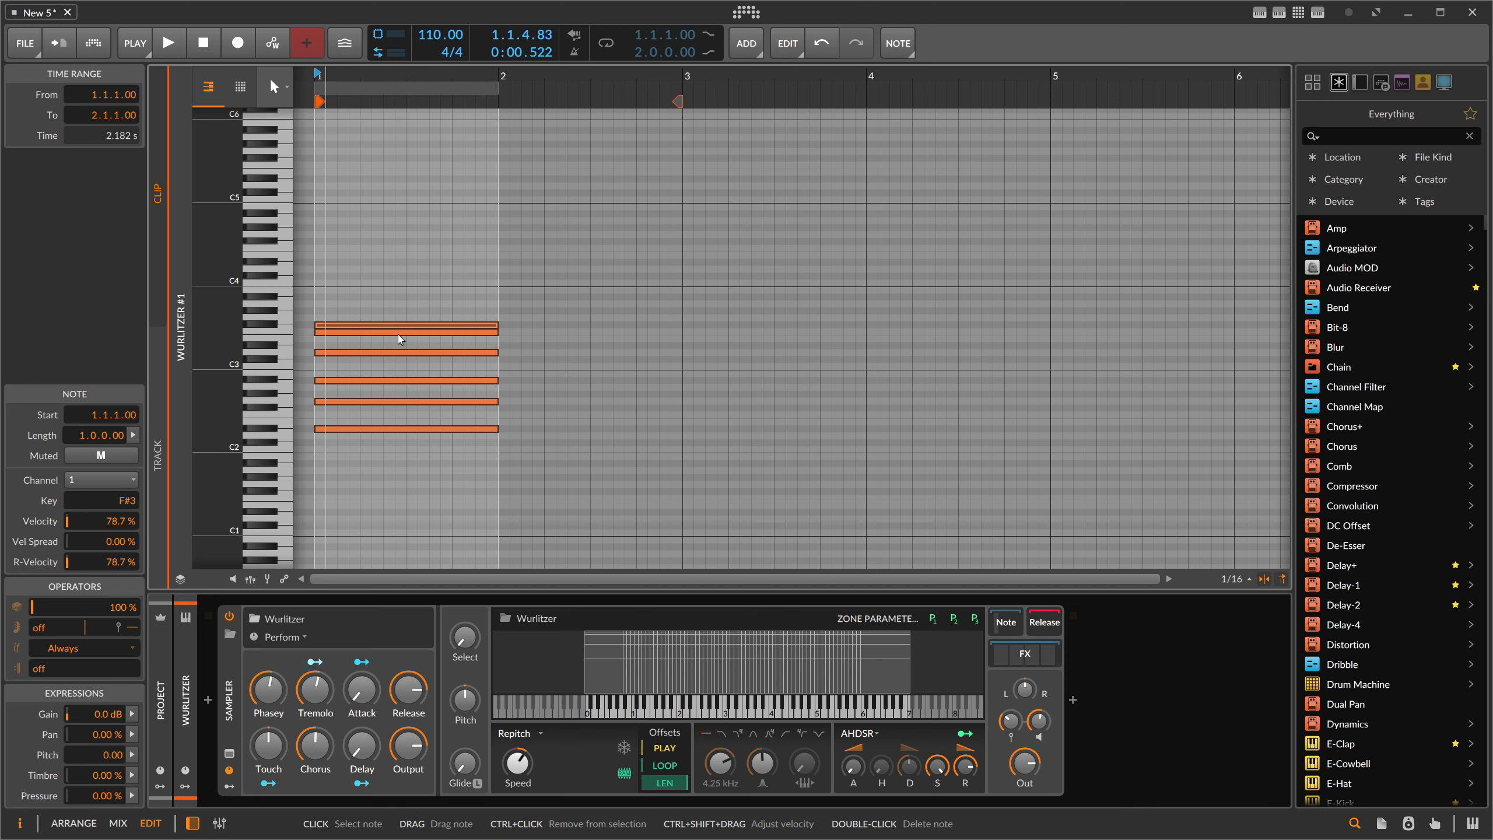
key("Up")
key("Up")
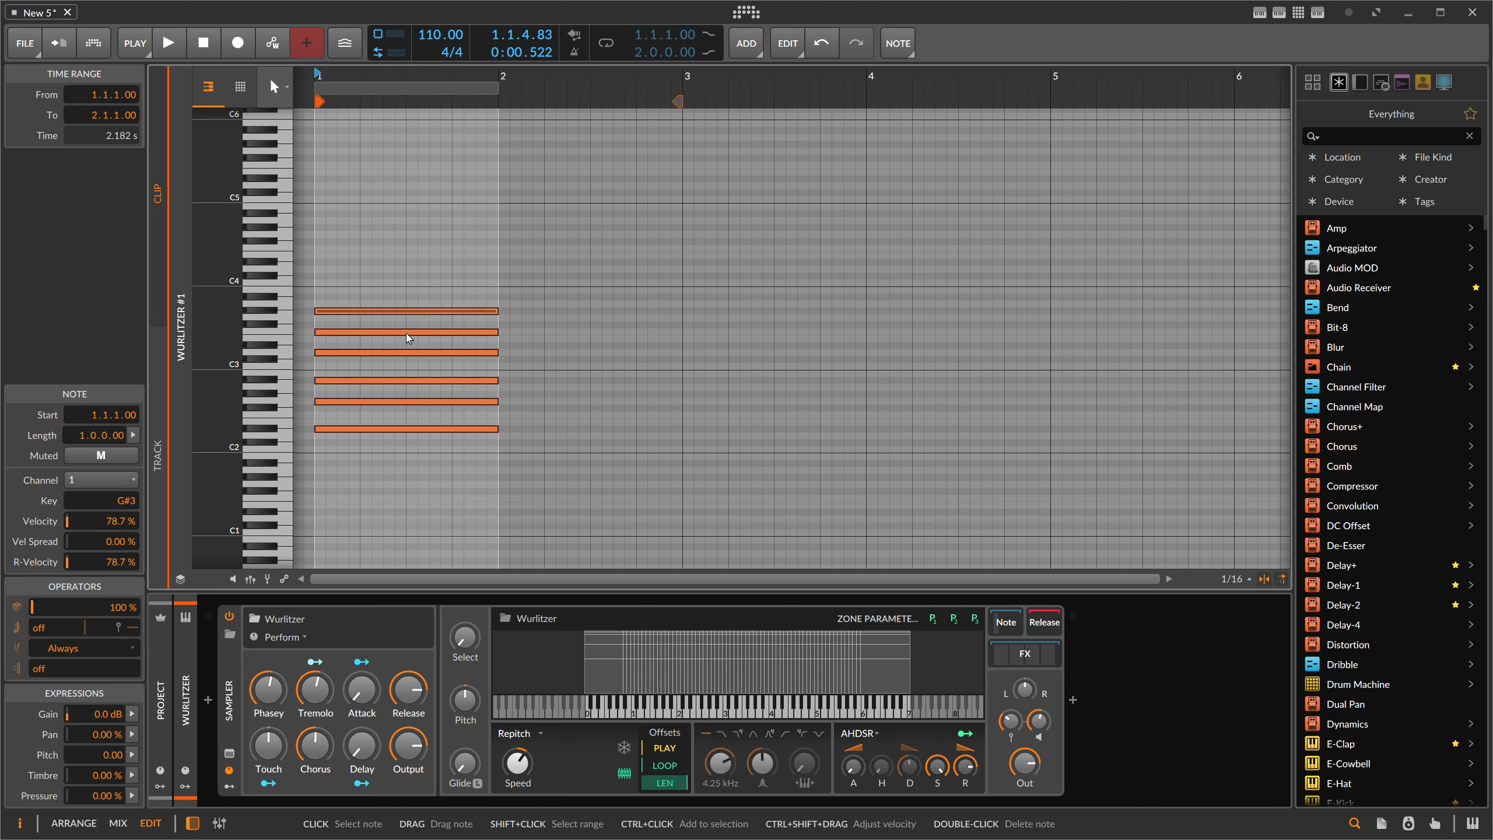
key("Up")
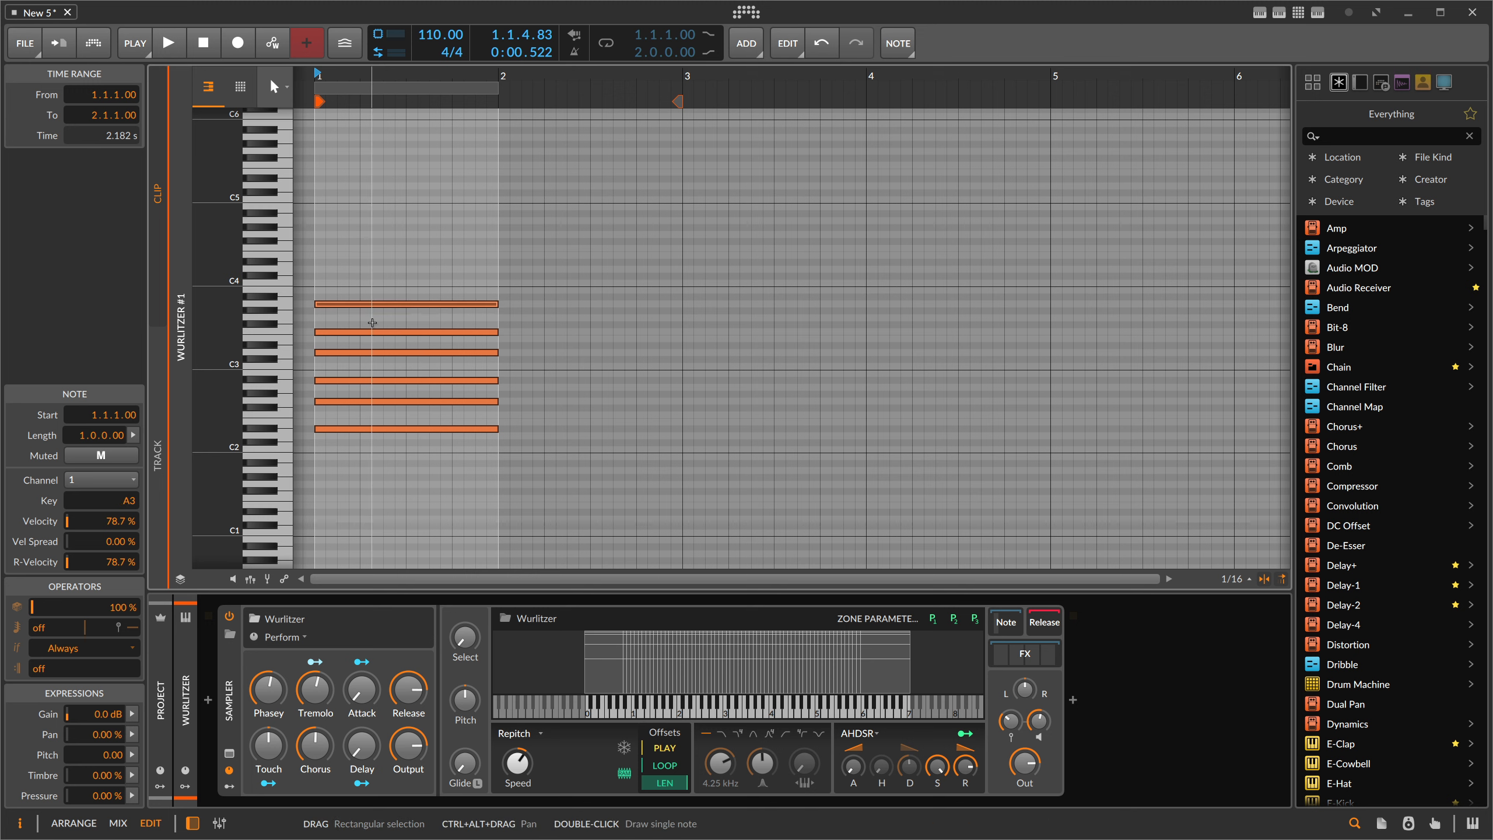
key("space")
key("space")
Set the velocity of all six chord notes to 53.4% and turn up the sampler's gain, playing the chord to check.
key("ctrl+a")
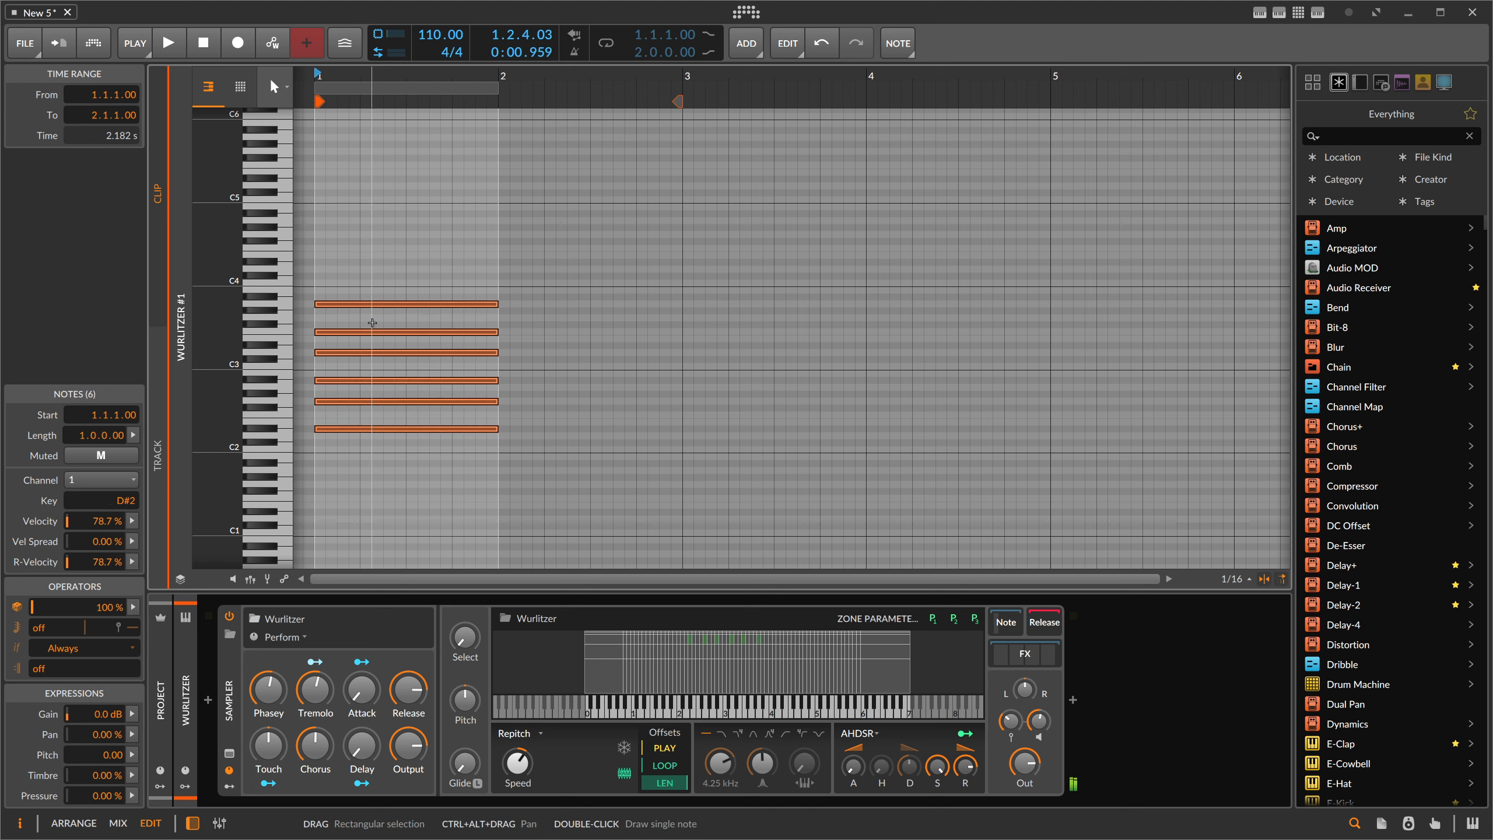
key("space")
key("space")
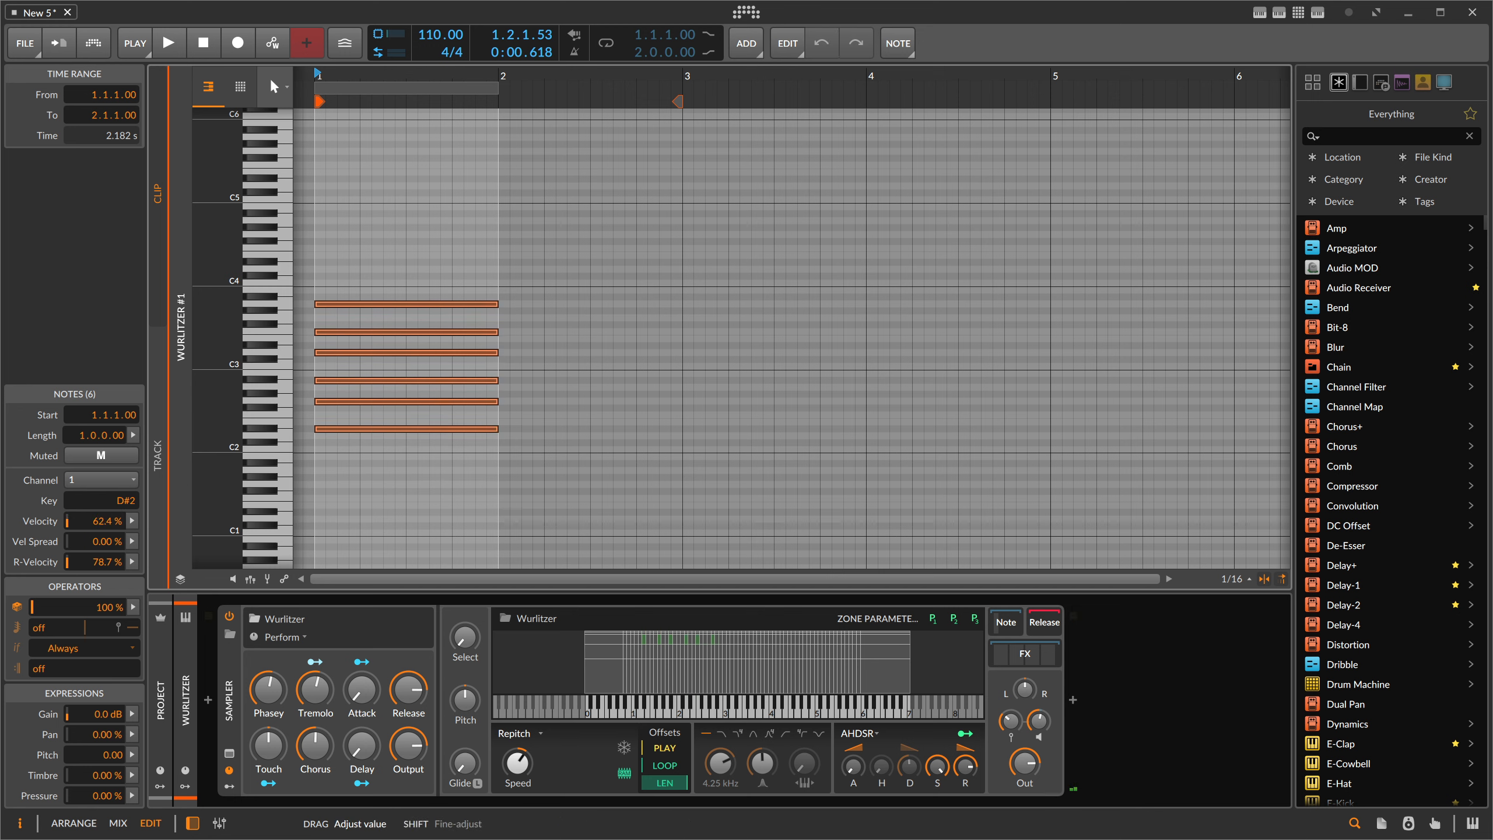
left_click_drag(1039, 721, 1039, 682)
key("space")
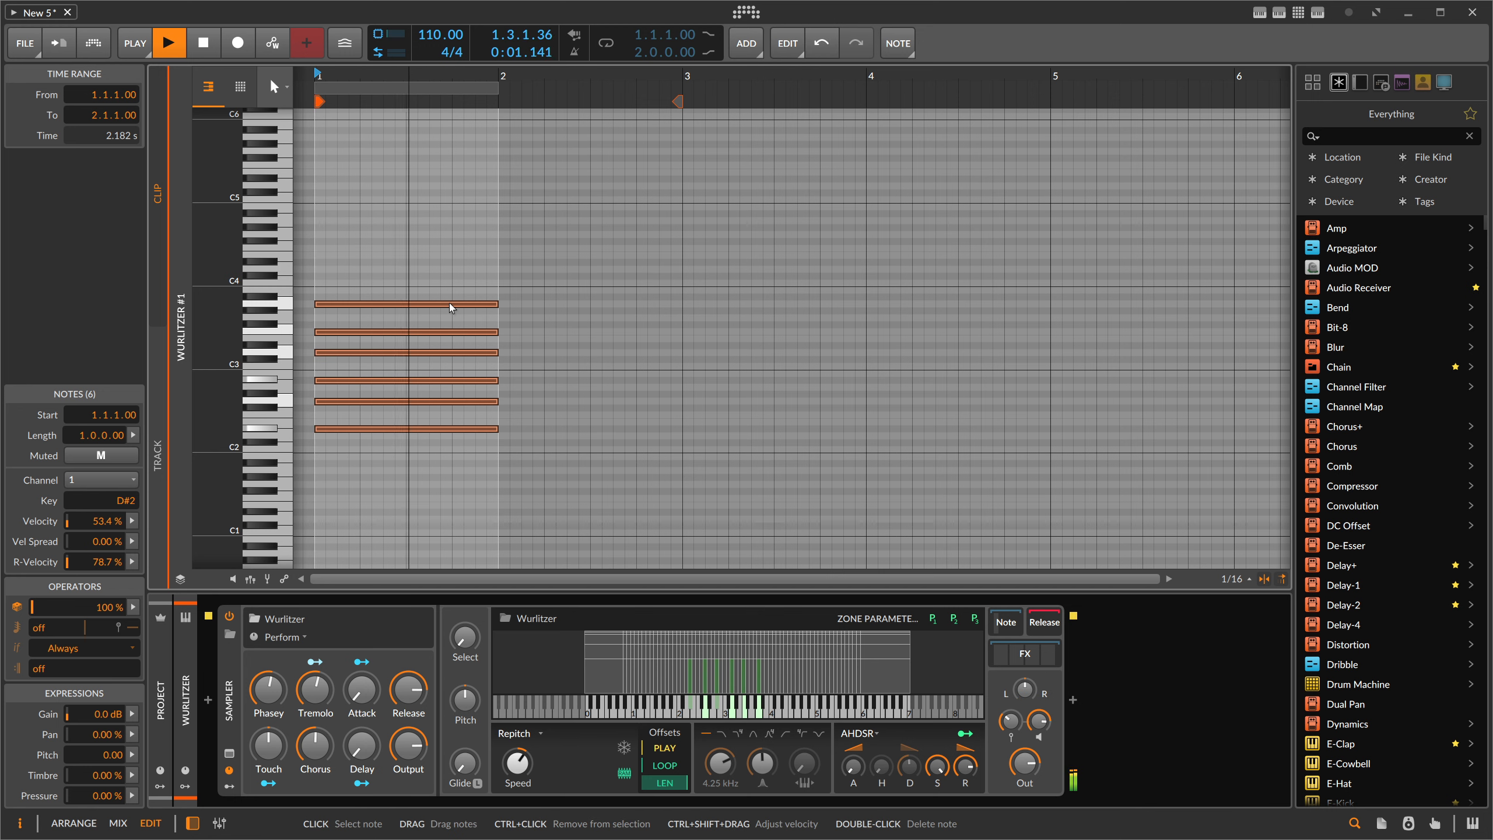
key("space")
Set the project tempo to 80 BPM.
double_click(435, 35)
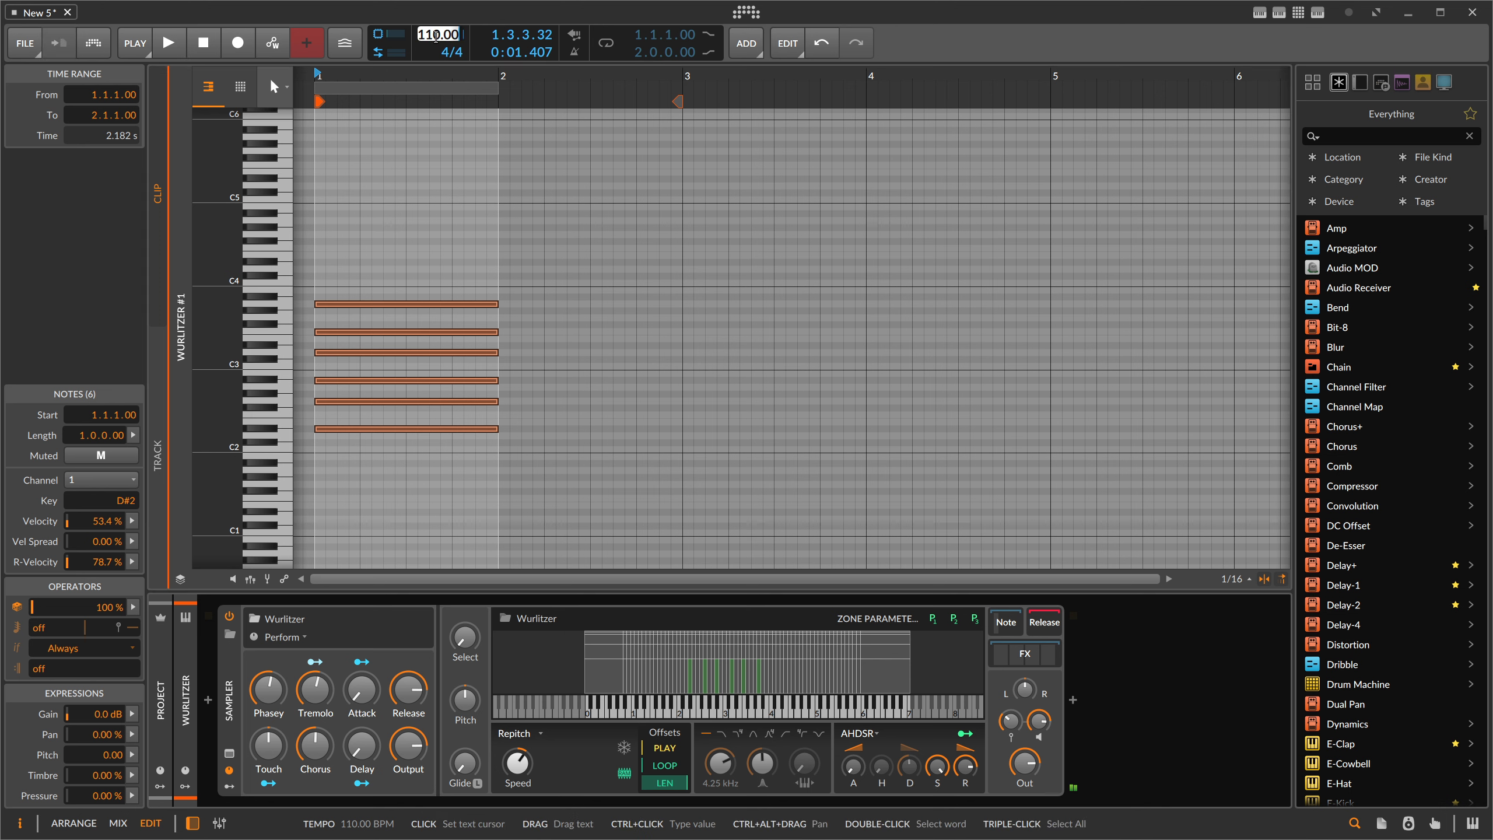
type("80")
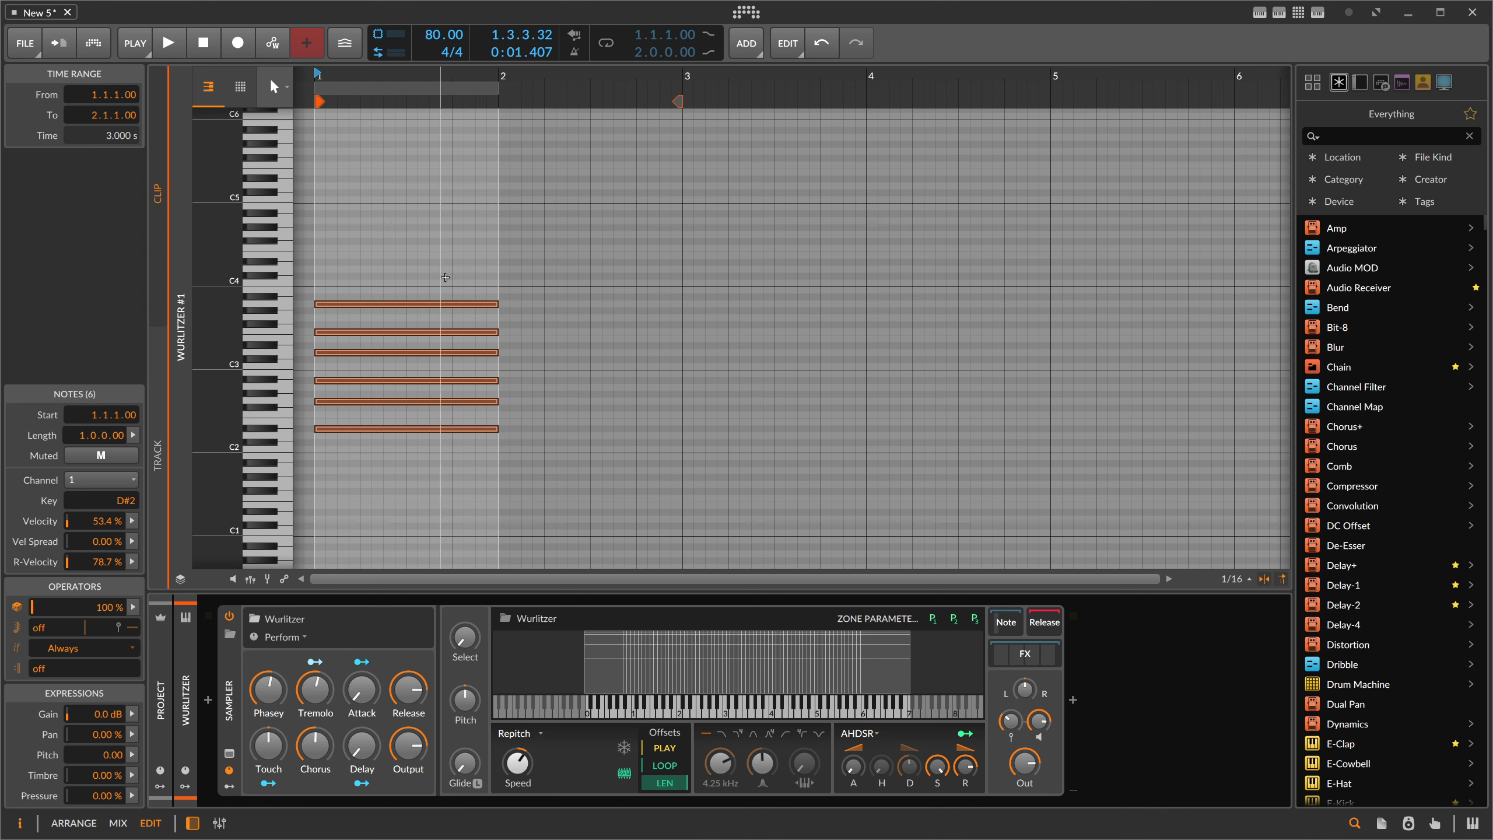
key("Return")
Lengthen all six chord notes to two bars, ending at bar 3, and play the result.
left_click_drag(498, 430, 675, 434)
left_click(550, 200)
left_click_drag(531, 77, 528, 140)
key("space")
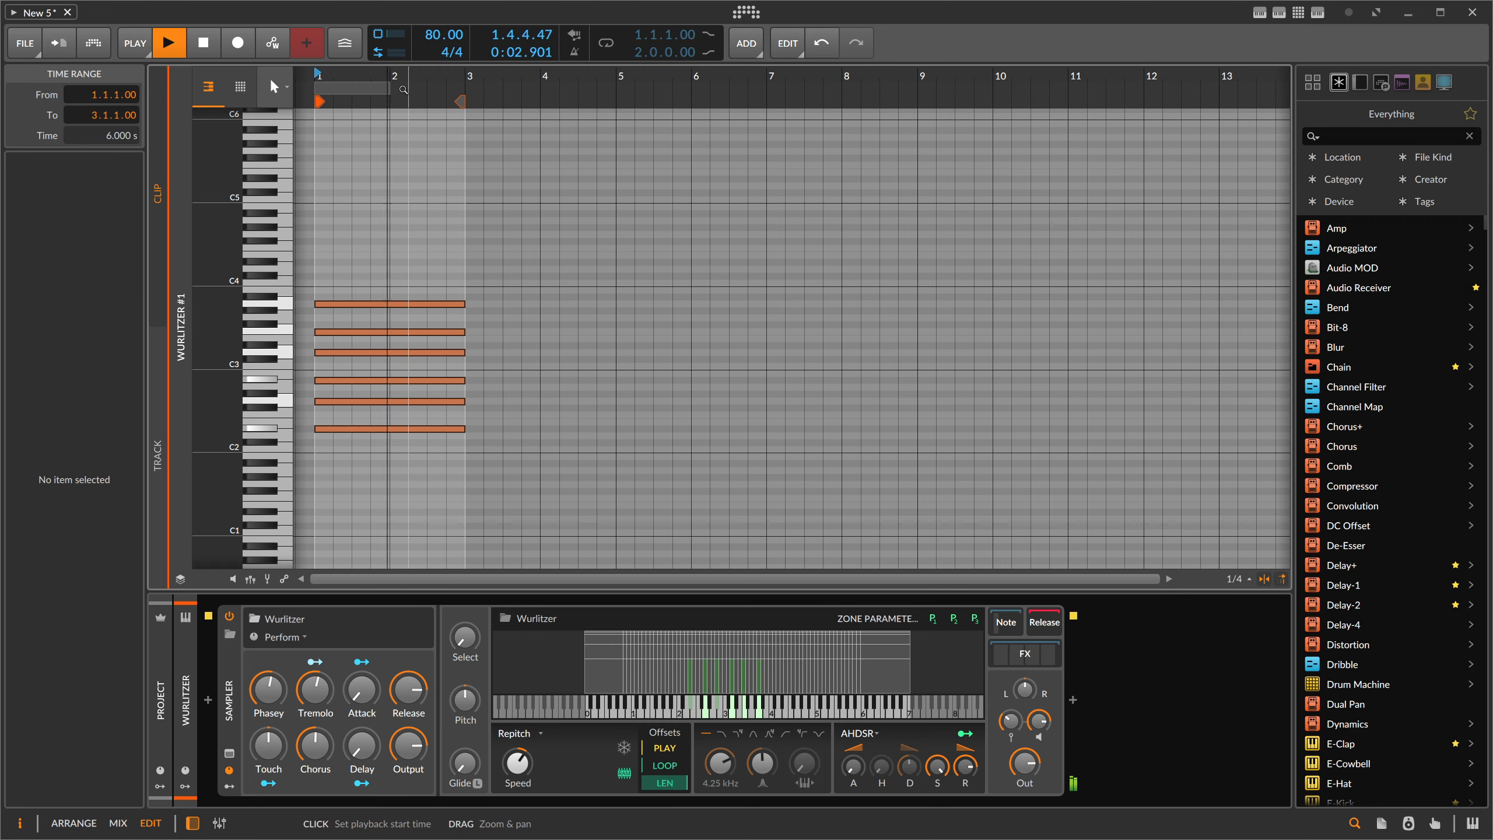
key("space")
Duplicate the chord to bars 3 and 4 and transpose the copy down four semitones, with B1 as its lowest note.
key("ctrl+a")
key("ctrl+d")
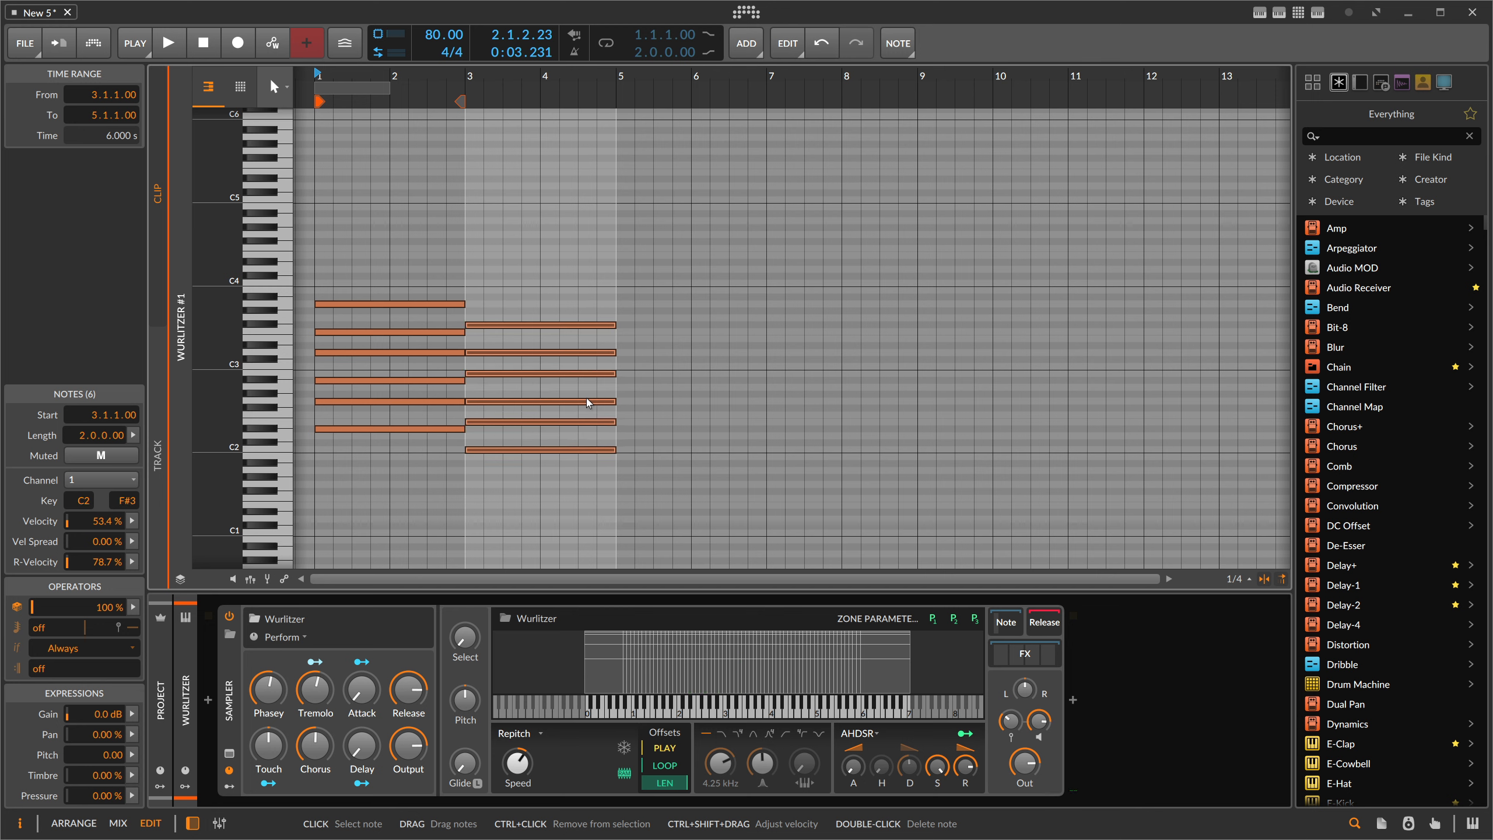
key("Down")
key("Down")
key("Down")
key("Down")
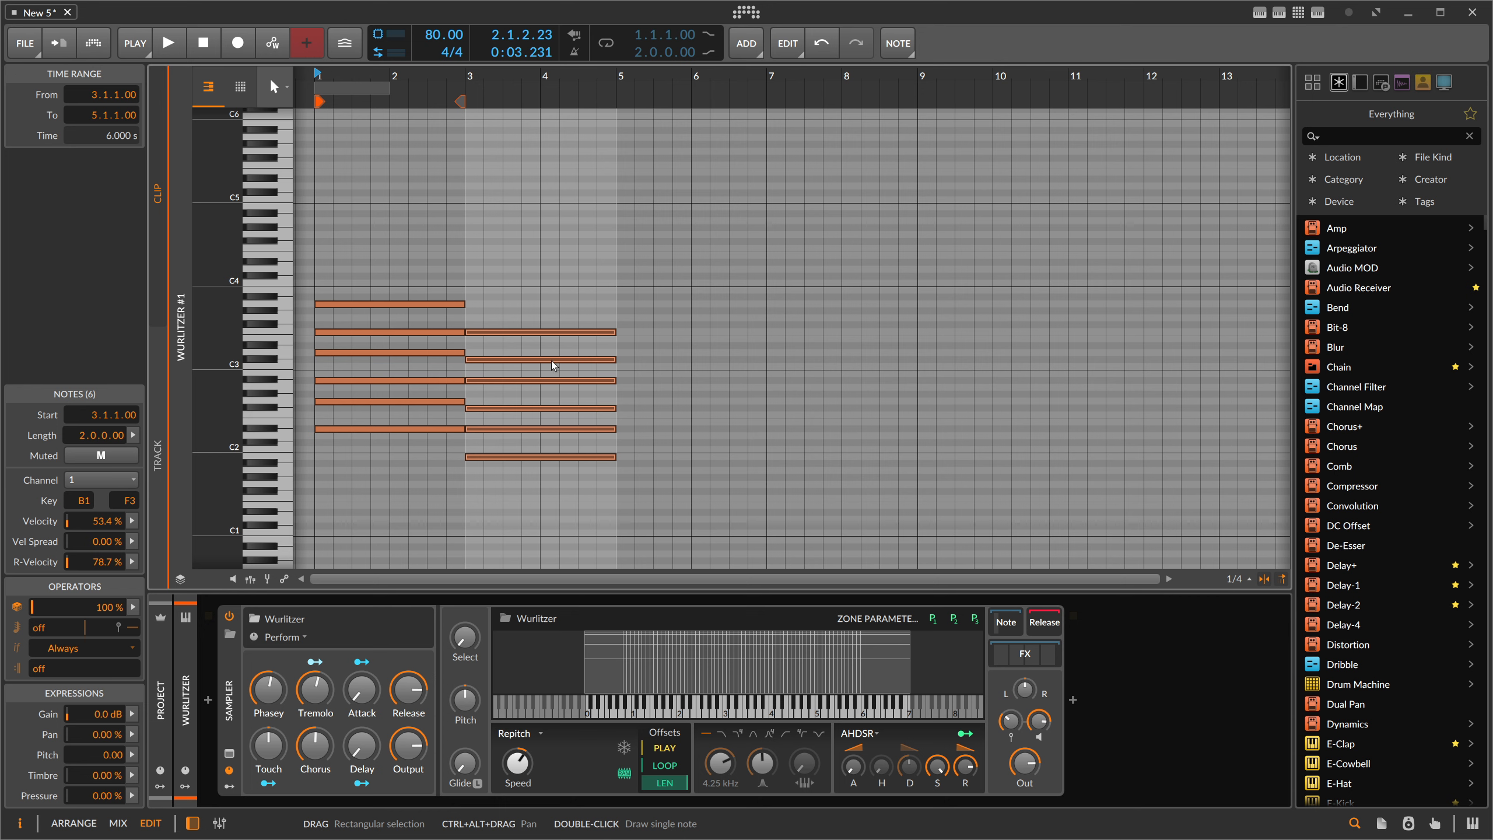
Move the second chord's D#2 and A#2 notes up one octave and play the progression.
left_click(482, 429)
key("shift+Up")
left_click(487, 414)
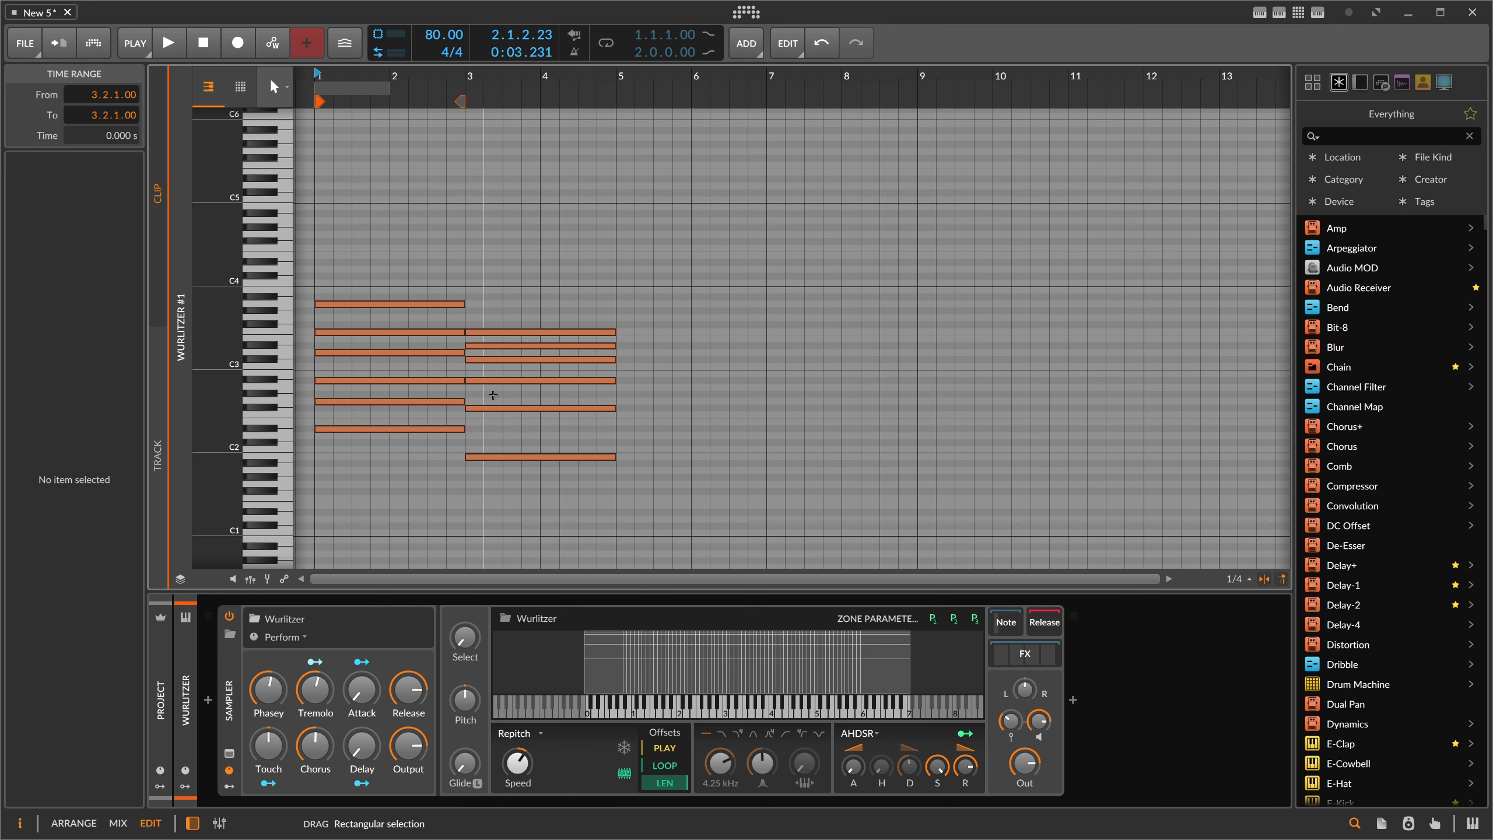
left_click(500, 380)
key("shift+Up")
key("space")
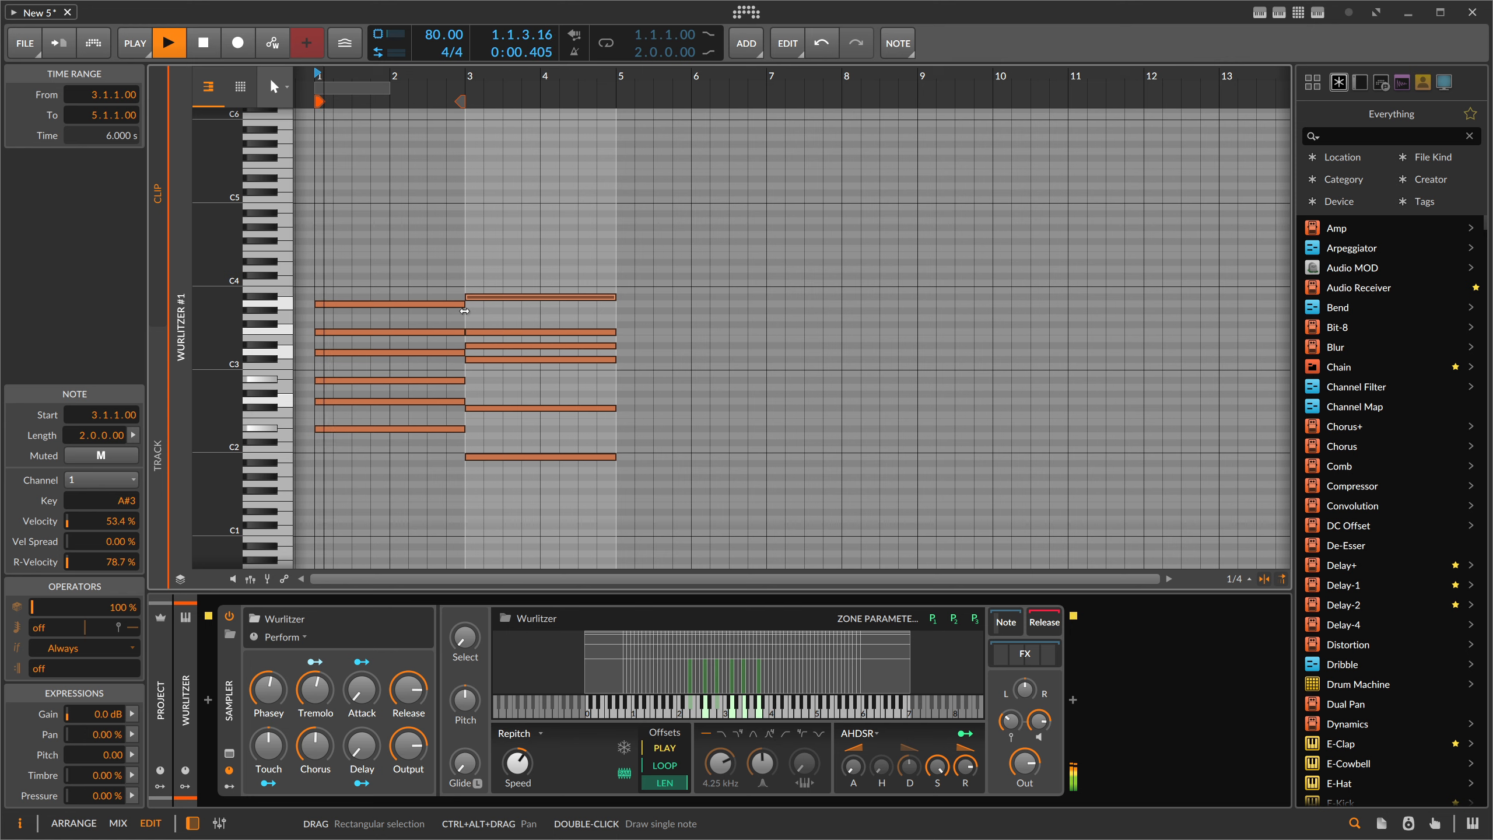
Extend the clip's end to bar 5 and set the arranger loop region to four bars from 1.1.1.00.
left_click_drag(460, 101, 1044, 93)
key("alt+1")
left_click_drag(951, 79, 951, 28)
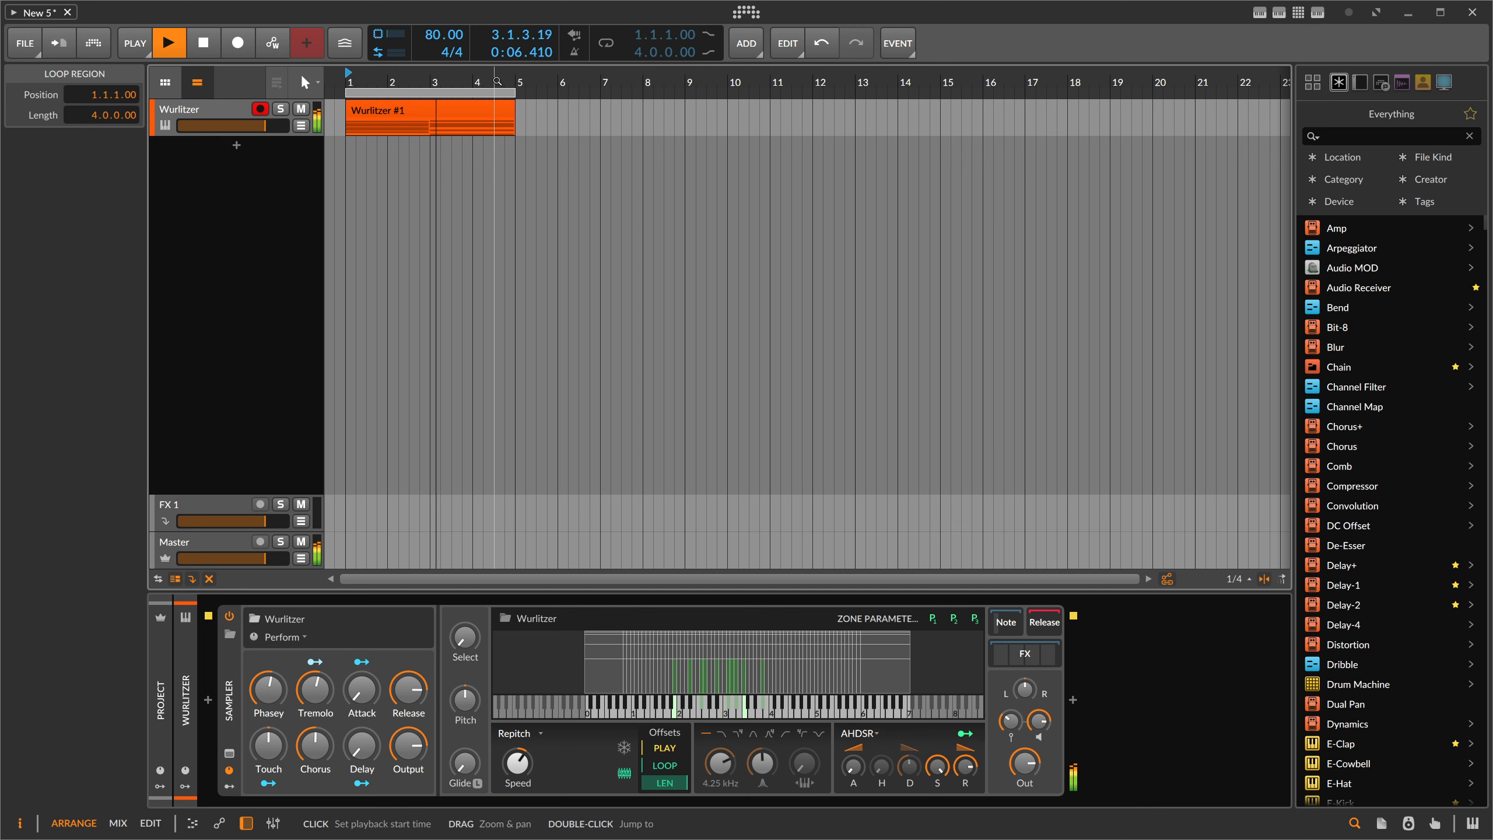
left_click(385, 86)
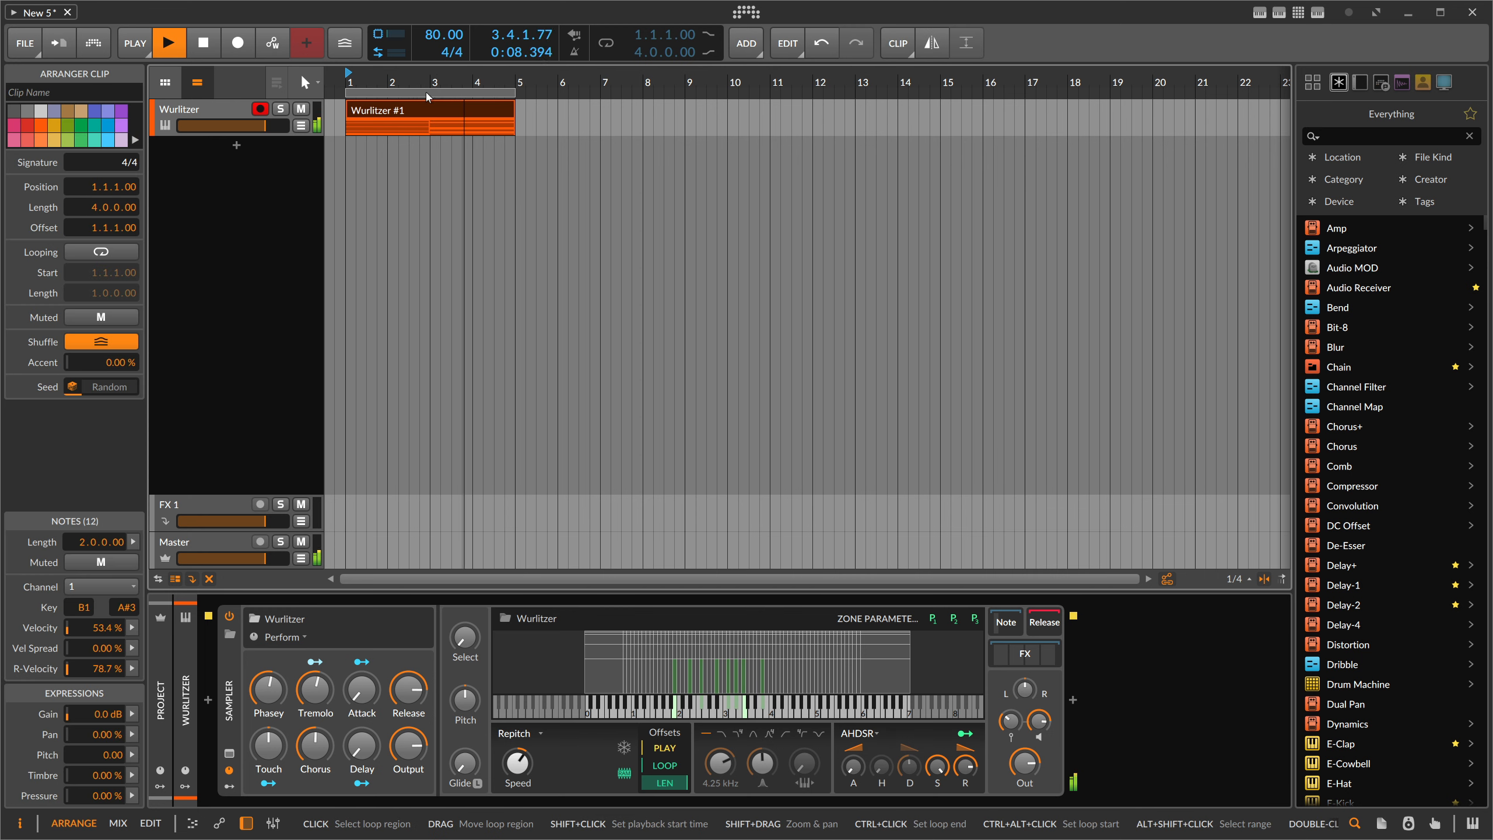
key("space")
Duplicate both chords to bars 5 through 8 and extend the clip's length to eight bars.
double_click(495, 111)
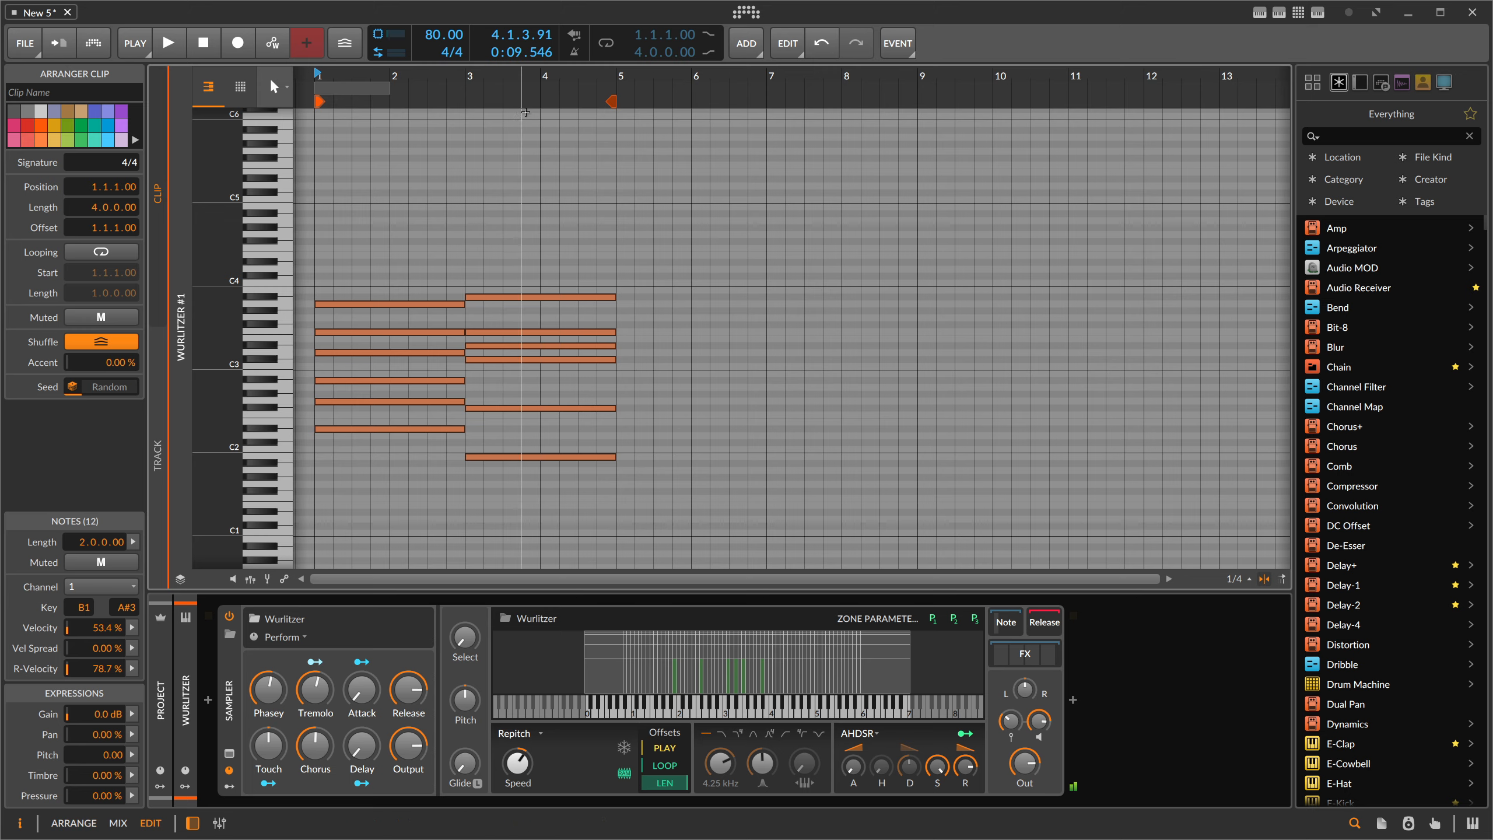
left_click_drag(436, 274, 563, 480)
key("ctrl+d")
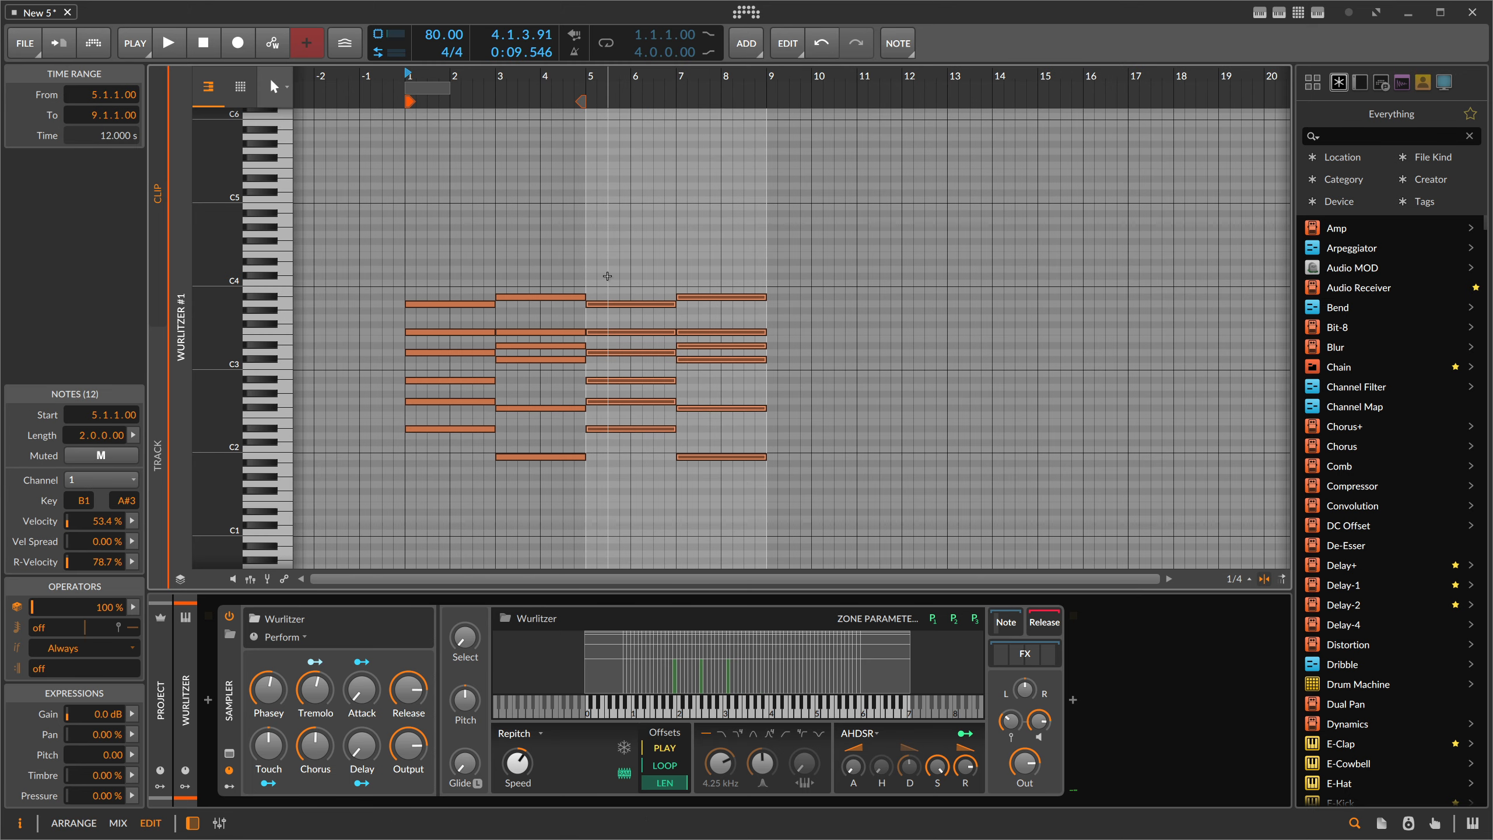
left_click_drag(581, 101, 764, 115)
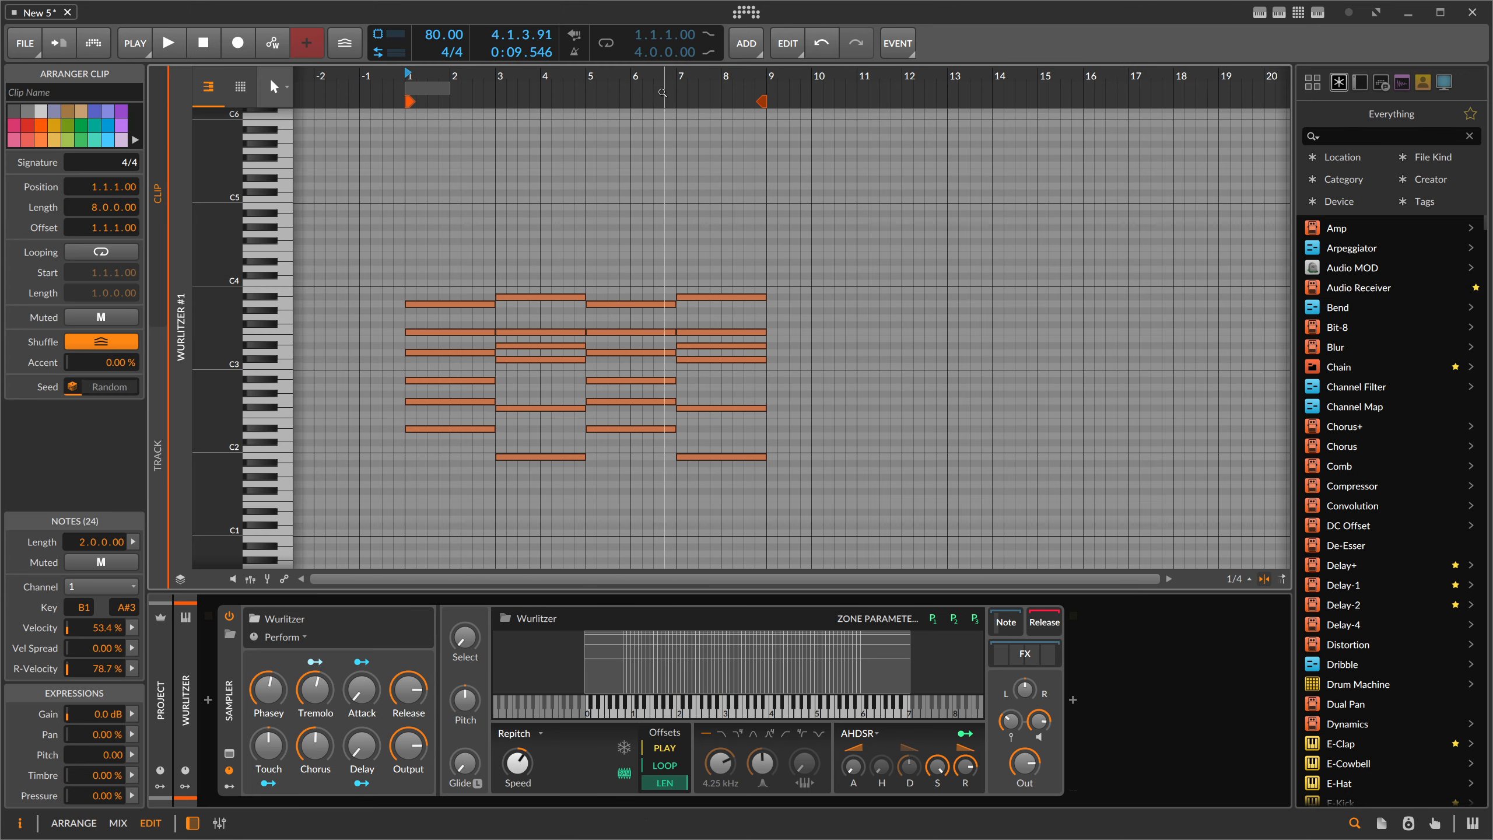
Try moving the D3 note of the third chord, at bar 5, up one octave.
scroll(665, 195, "up", 3)
left_click(561, 352)
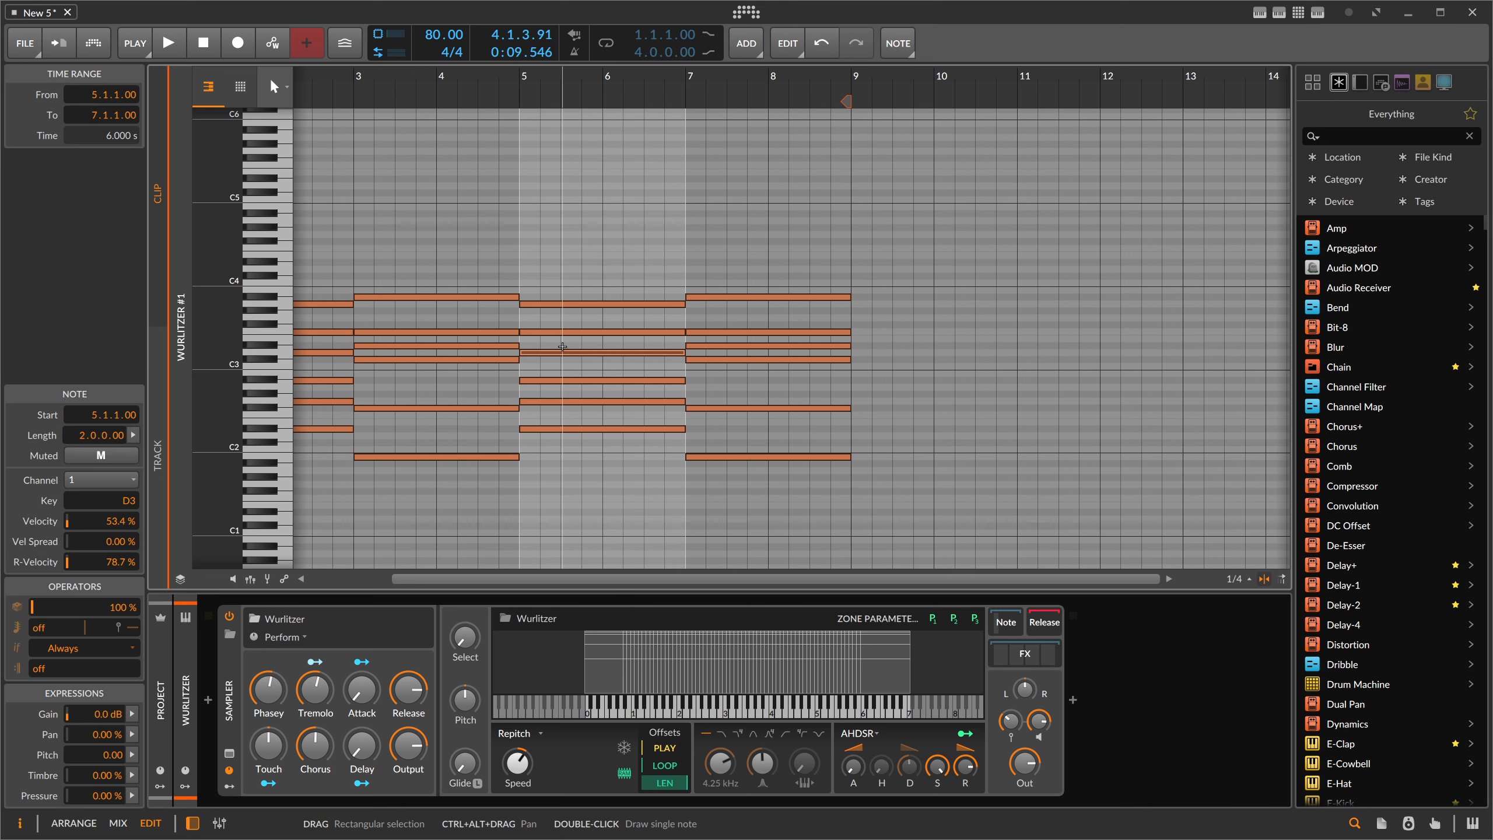
key("shift+Up")
key("shift+Down")
key("shift+Up")
key("shift+Down")
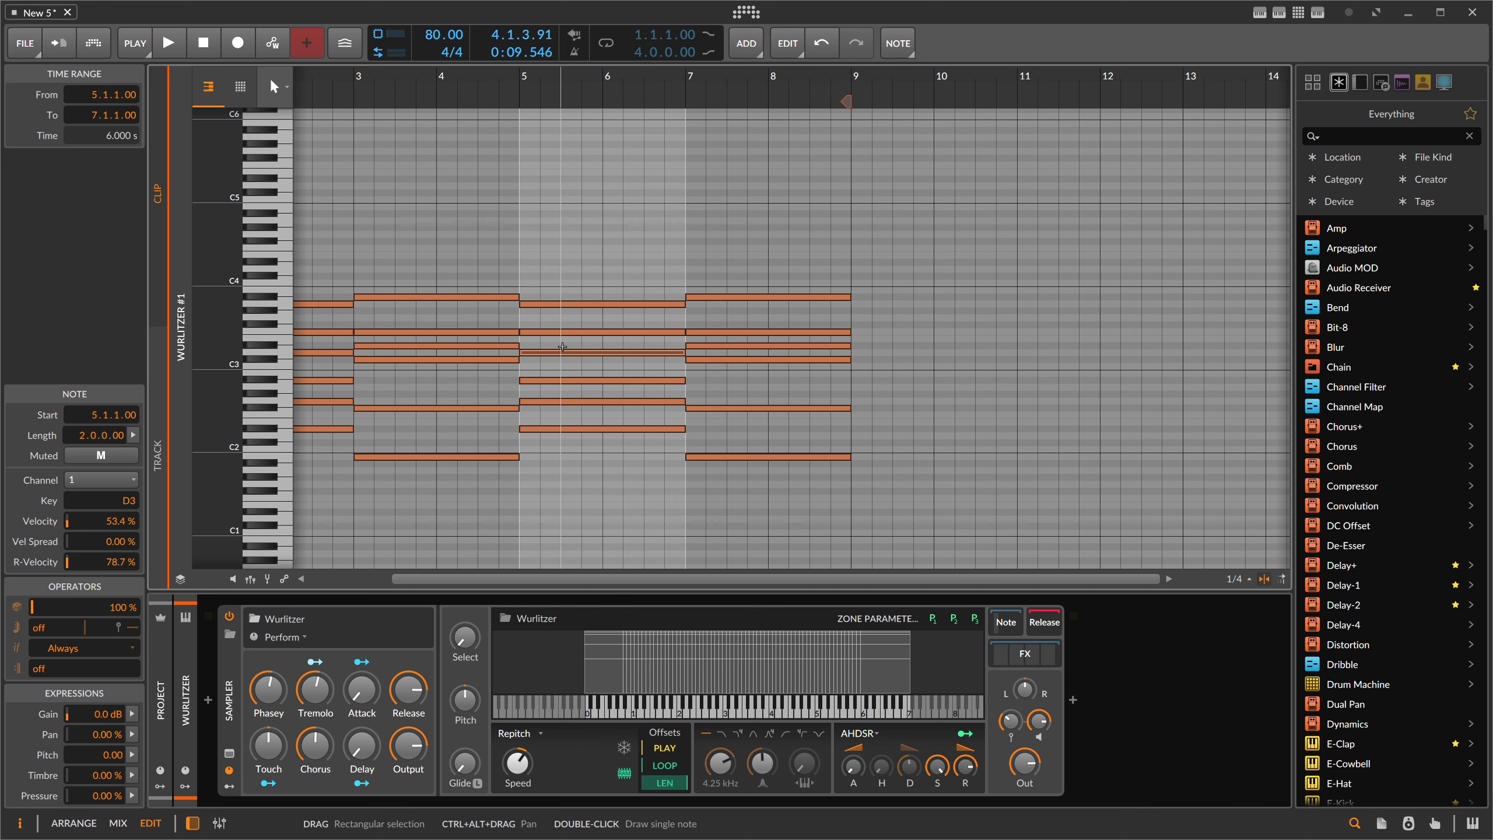
Move the A#2 note of the third chord, at bar 5, up one octave.
left_click(567, 381)
key("shift+Up")
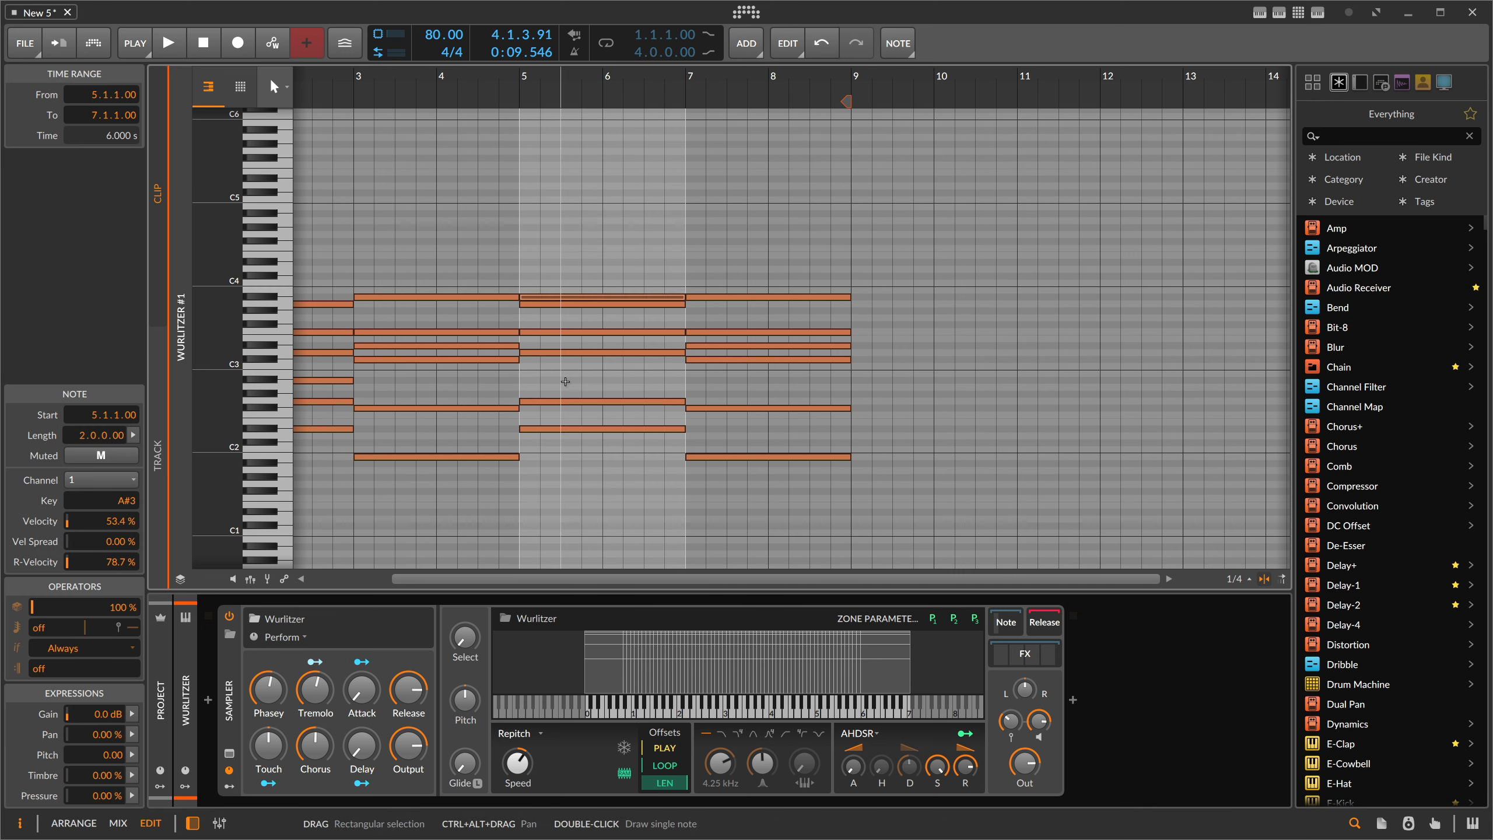
left_click(561, 304, "shift")
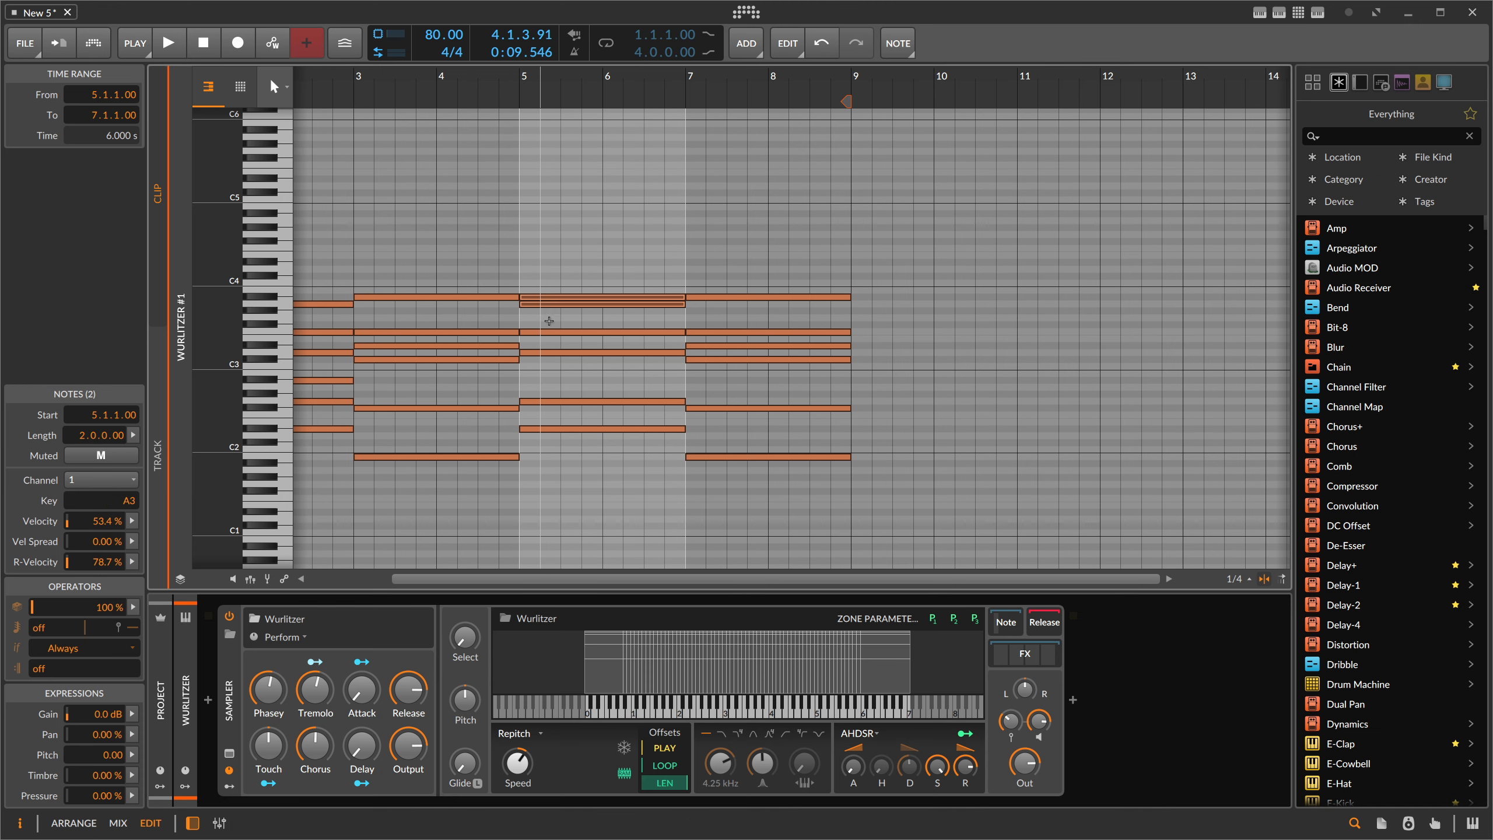
left_click_drag(644, 80, 650, 141)
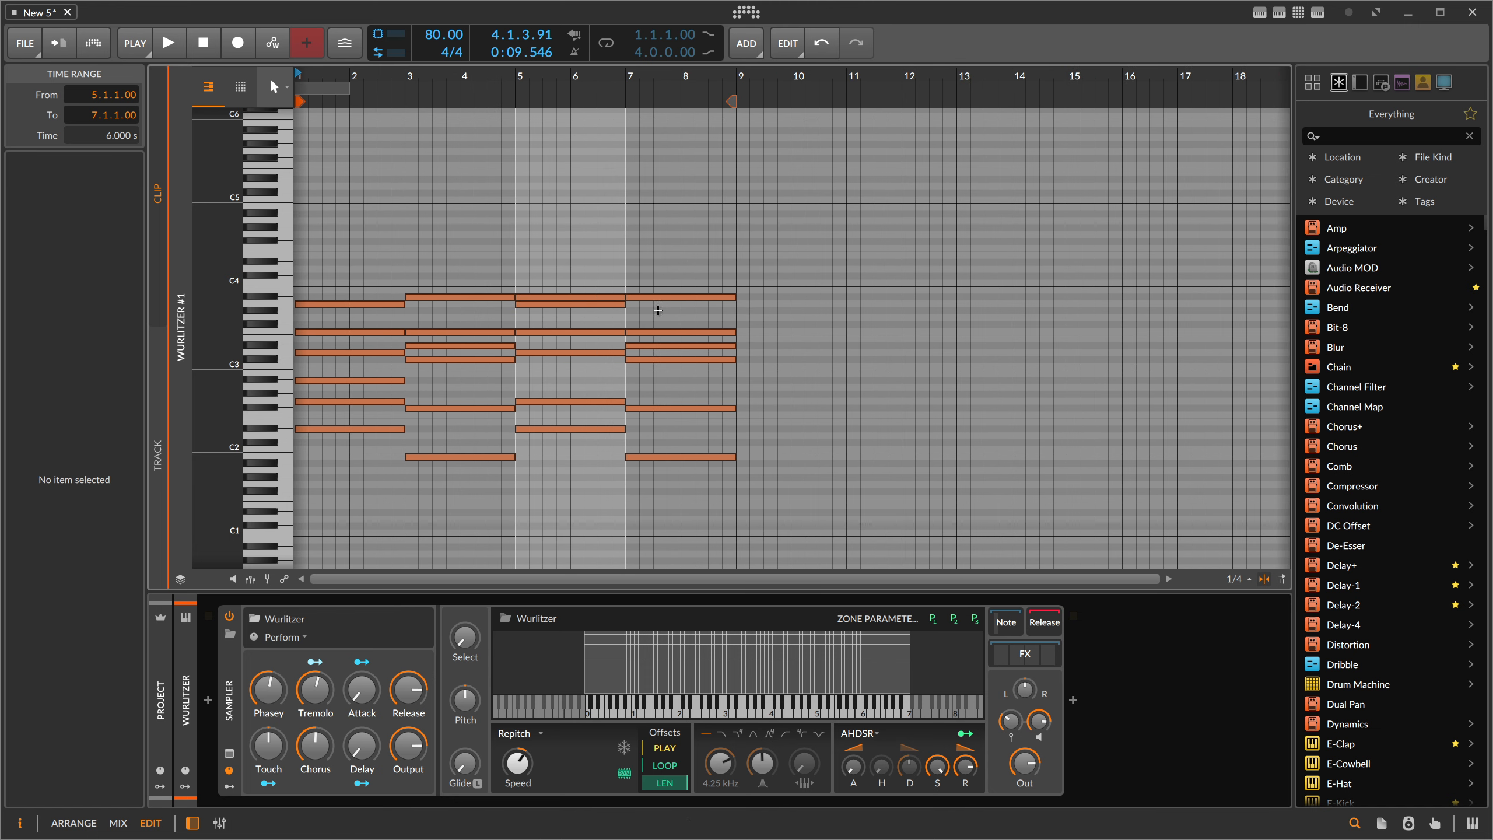
Try moving the fourth chord's D#3 note down and its F3 note up one octave, and play from bar 7.
left_click(652, 345)
key("shift+Down")
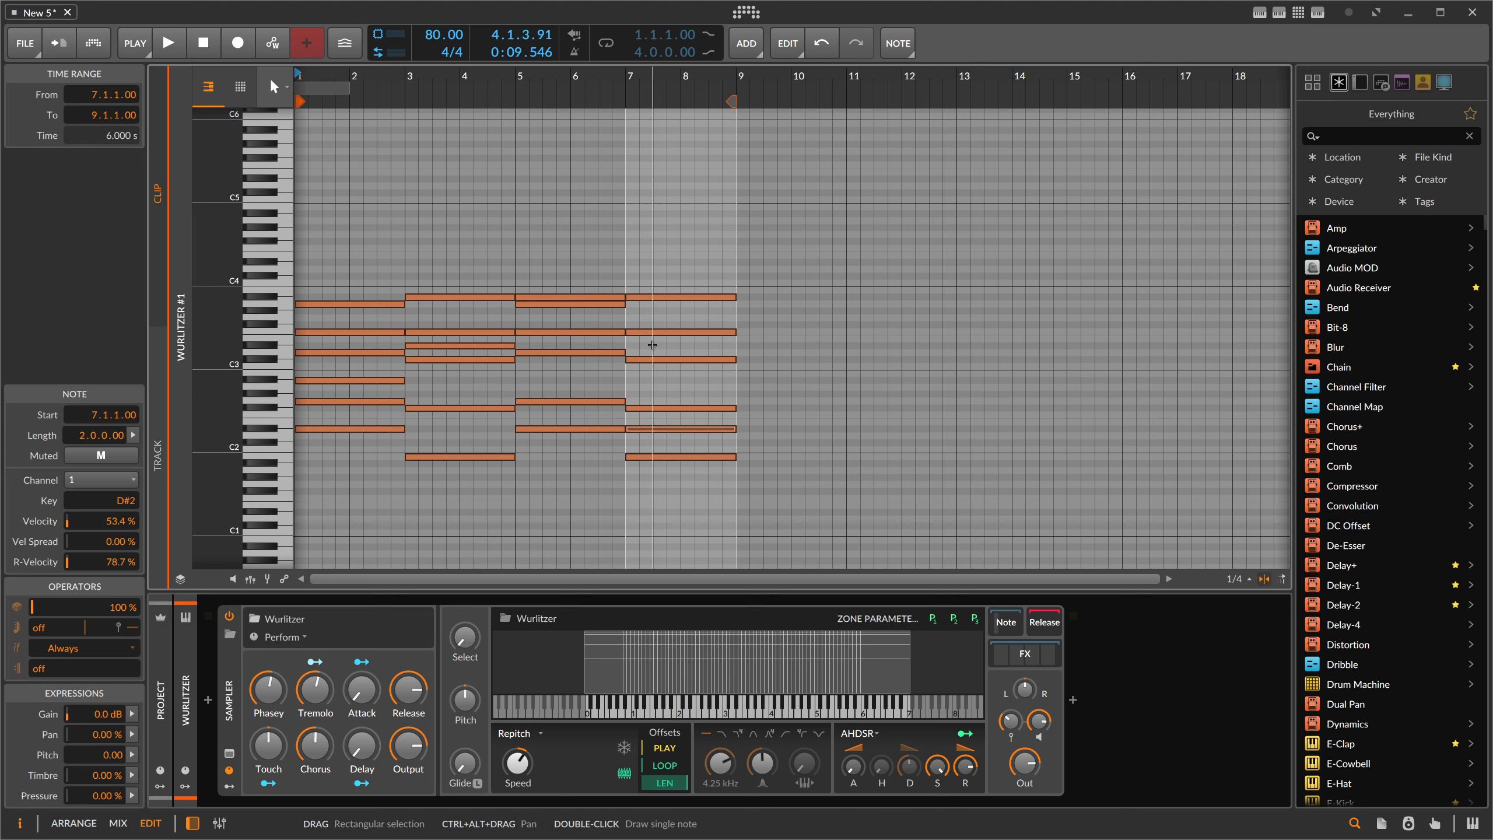
left_click(660, 407)
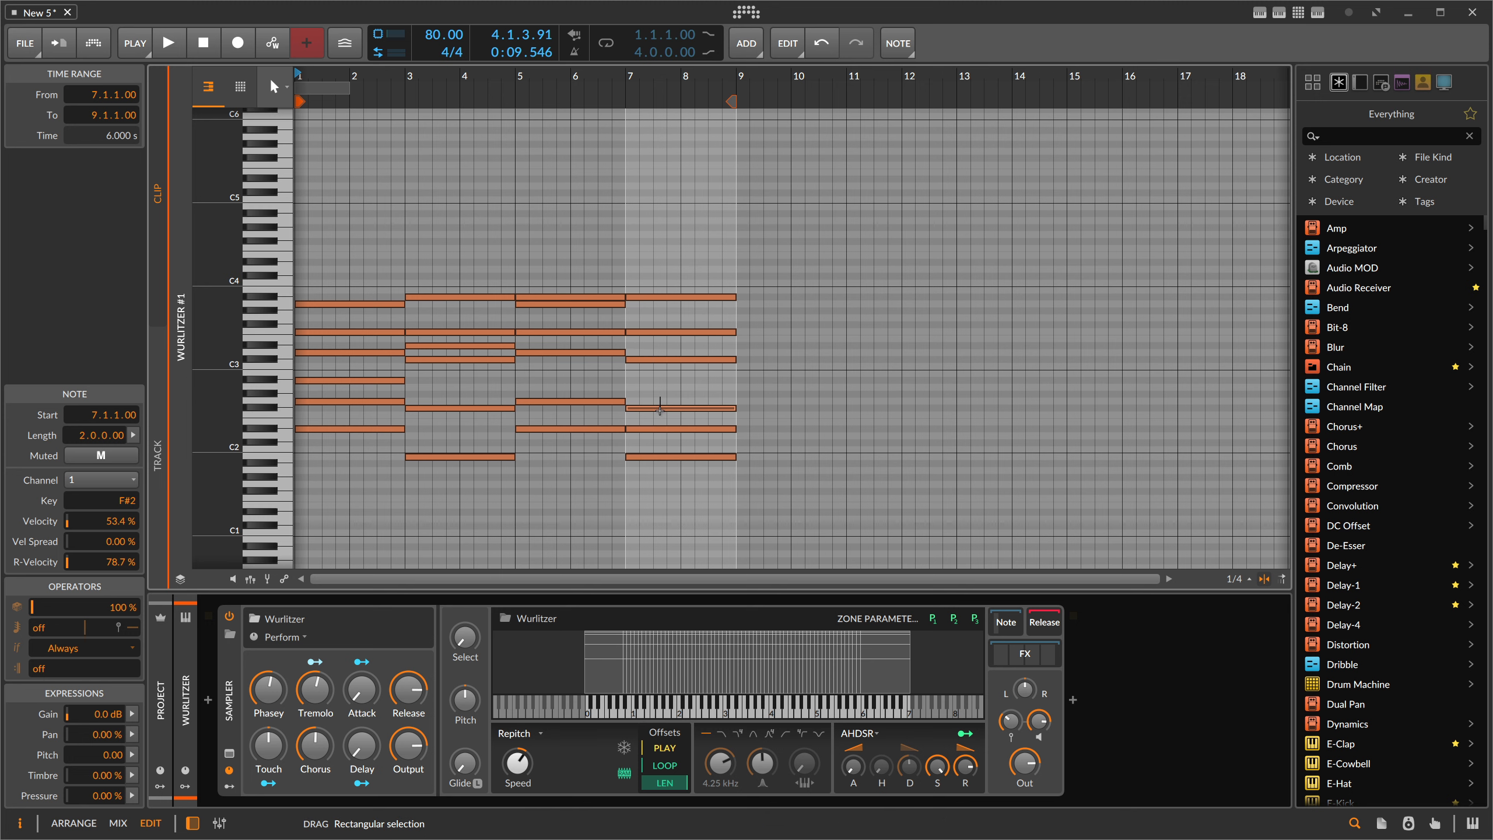
key("shift+Up")
left_click(670, 333)
key("shift+Up")
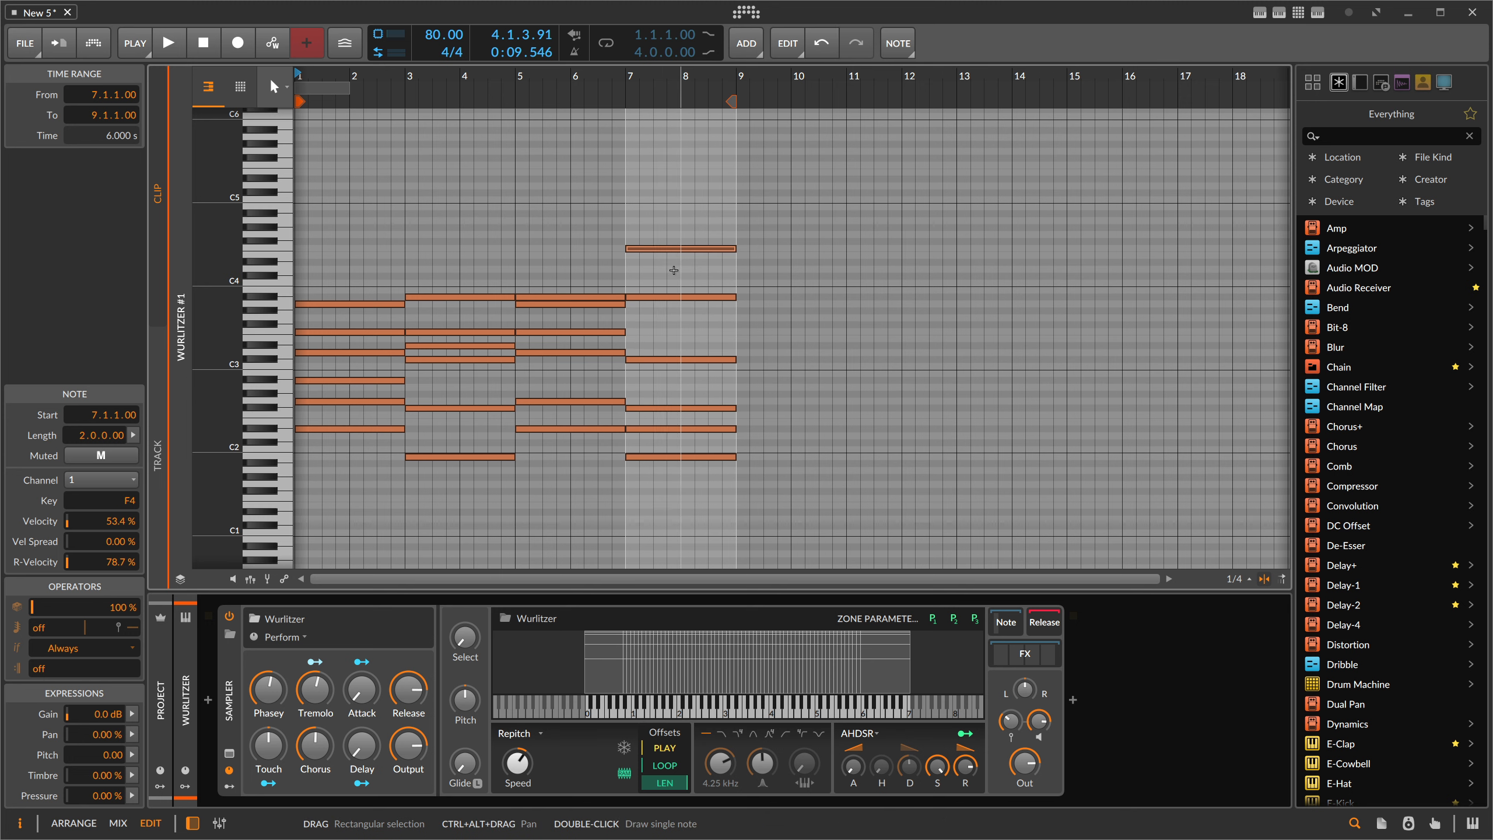
left_click(658, 236)
key("space")
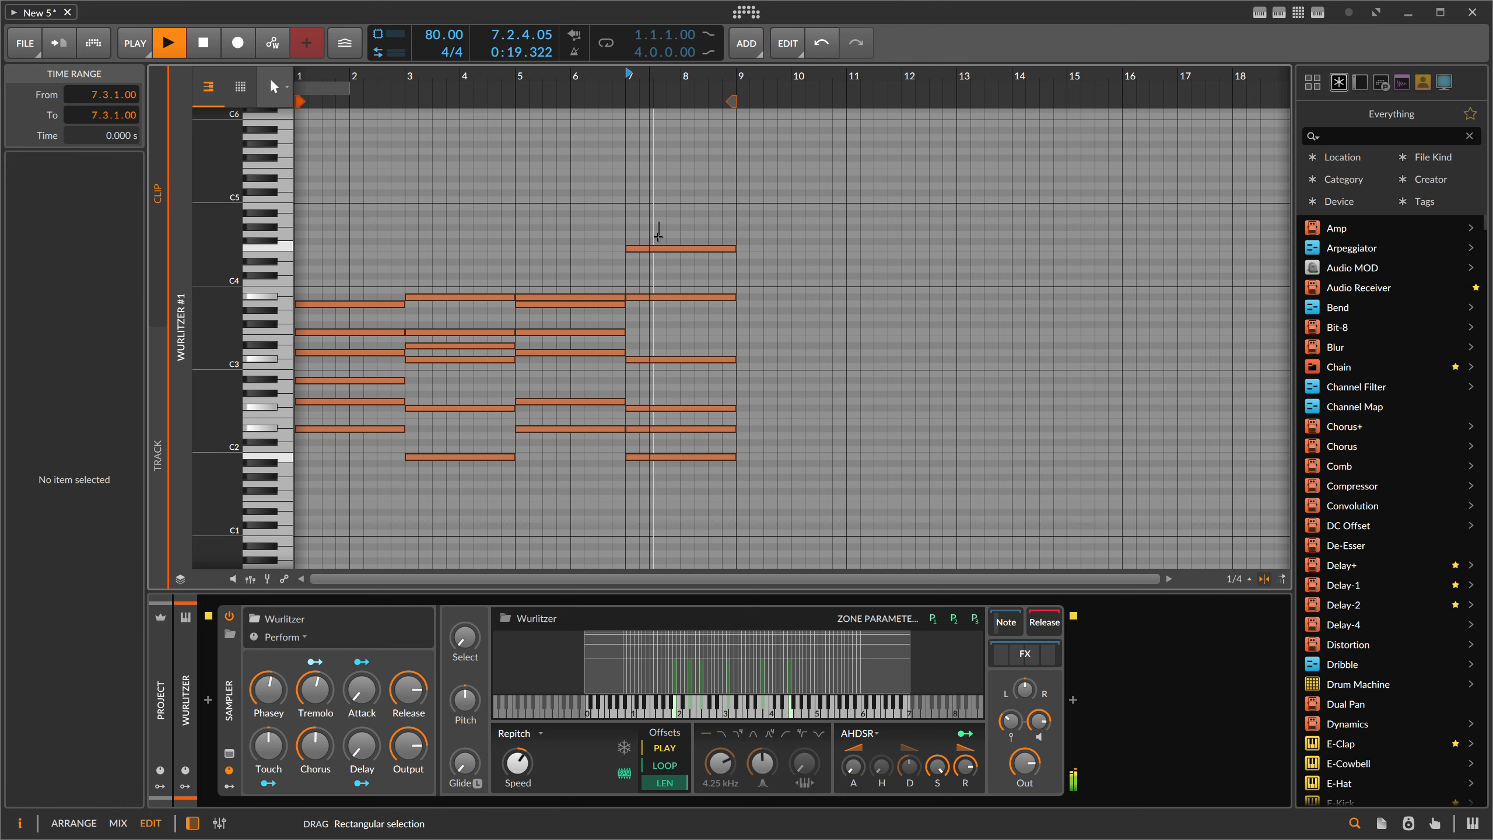
Revoice the fourth chord by moving its F4 down and its C#3 and D#2 up one octave each while auditioning from bar 7.
left_click(657, 249)
key("shift+Down")
left_click(660, 359)
key("shift+Up")
key("space")
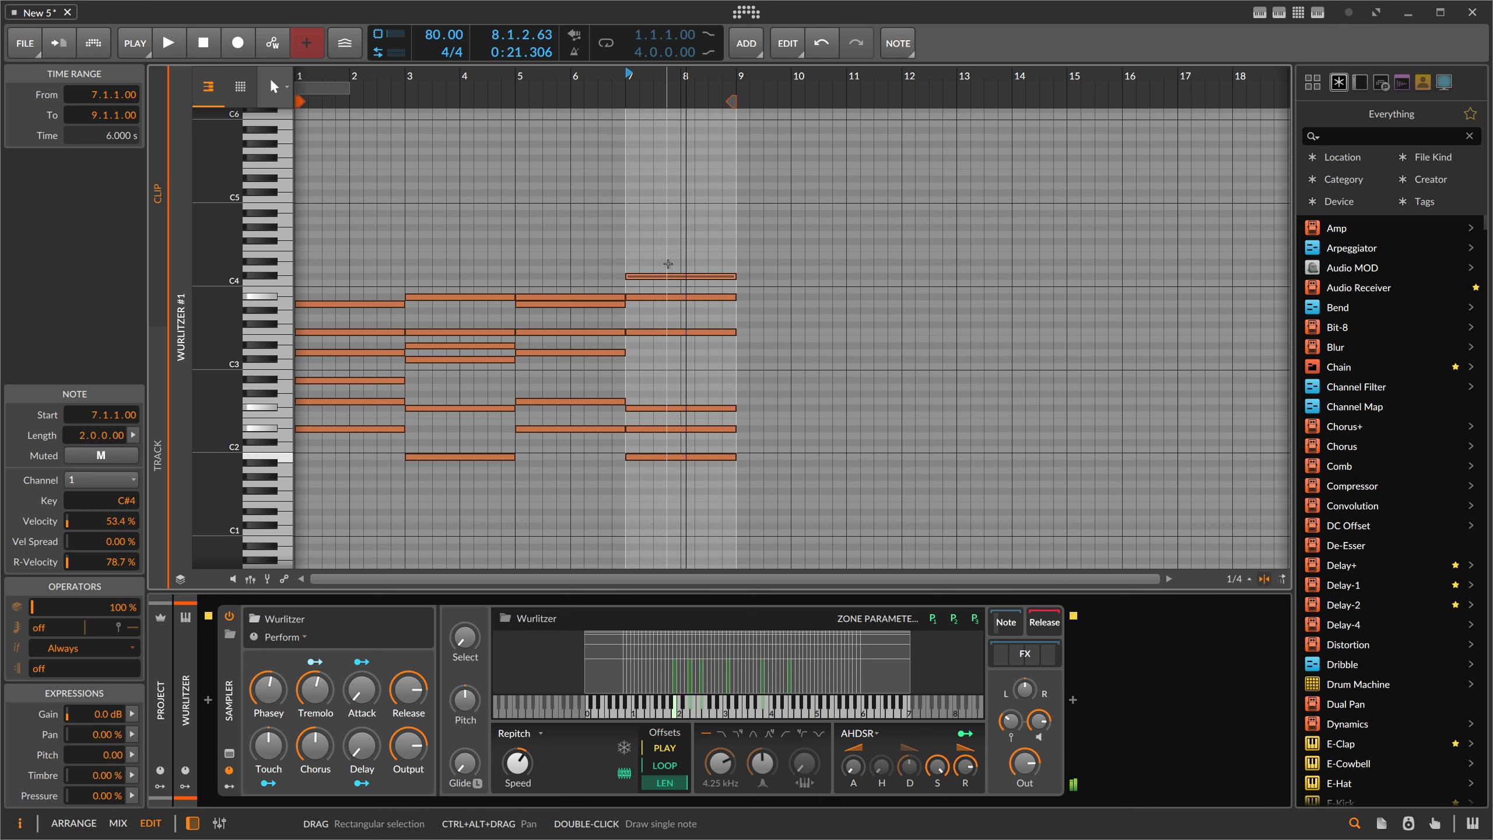
key("space")
mouse_move(530, 77)
left_mouse_down()
mouse_move(527, 89)
mouse_move(548, 81)
left_mouse_up()
left_click(667, 430)
key("shift+Up")
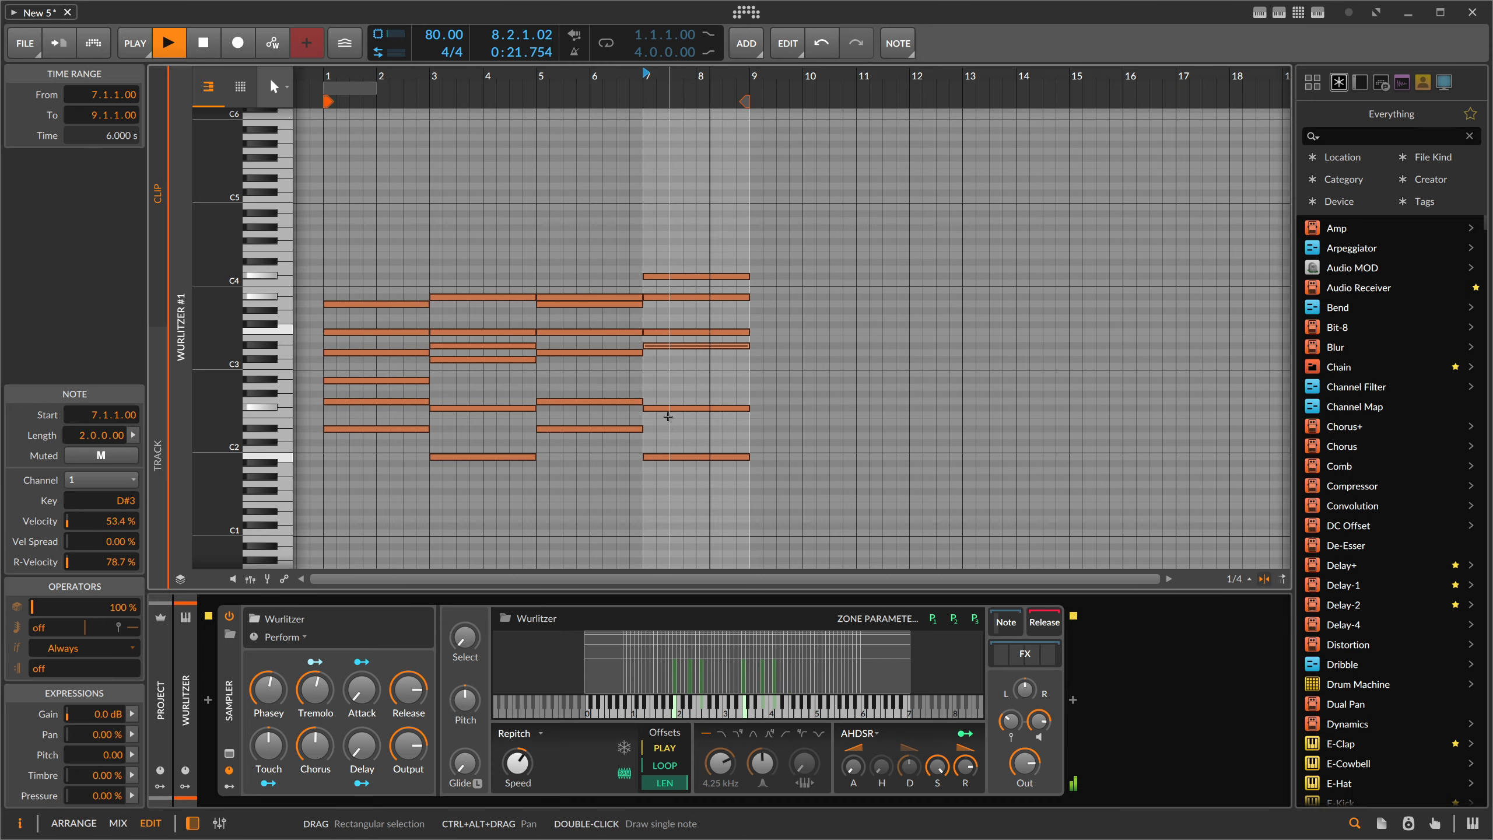
Extend the arranger loop region to eight bars and enable looping.
key("alt+1")
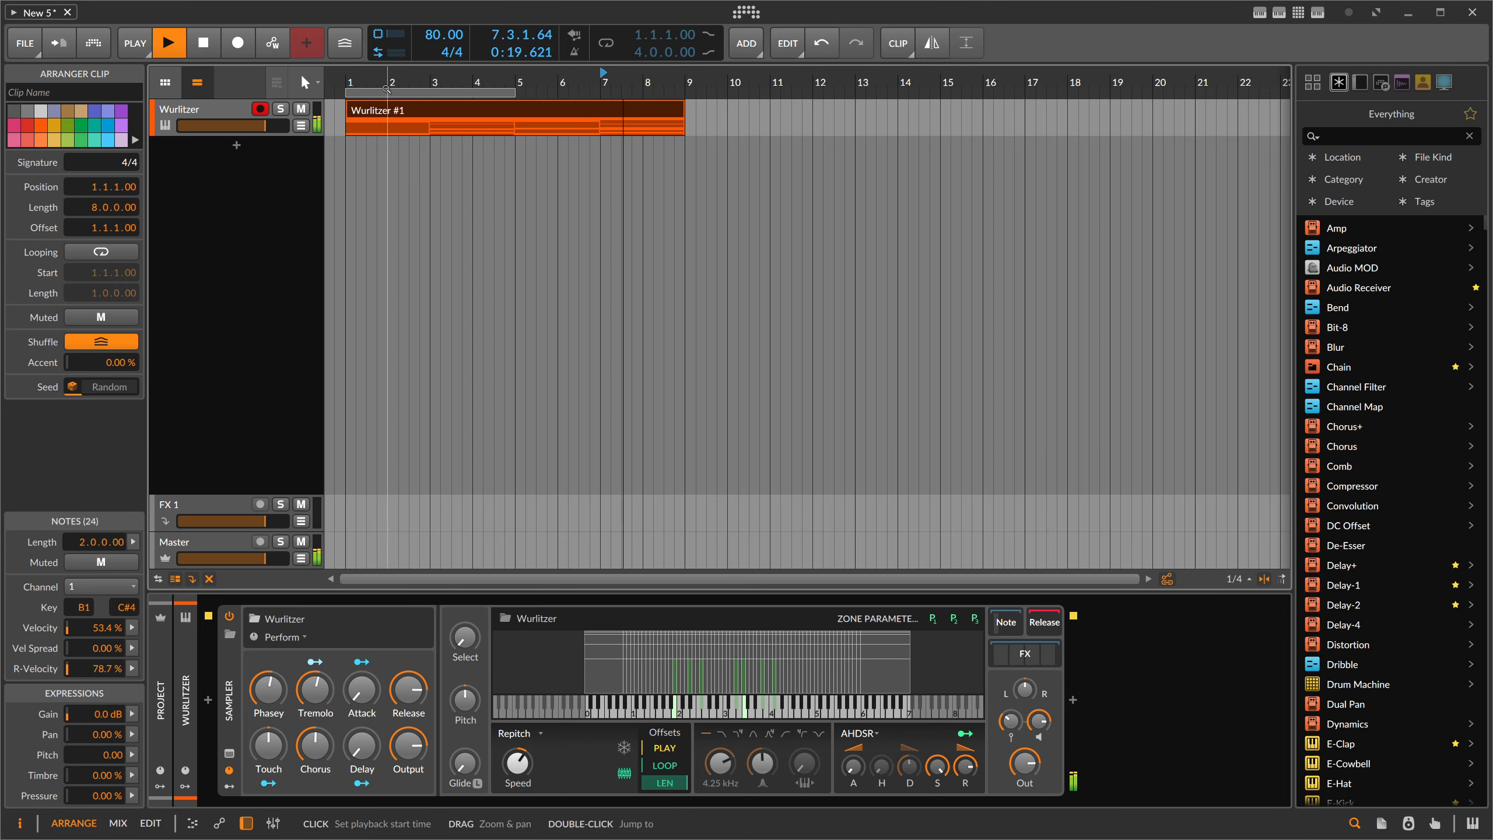
key("space")
left_click_drag(513, 93, 685, 97)
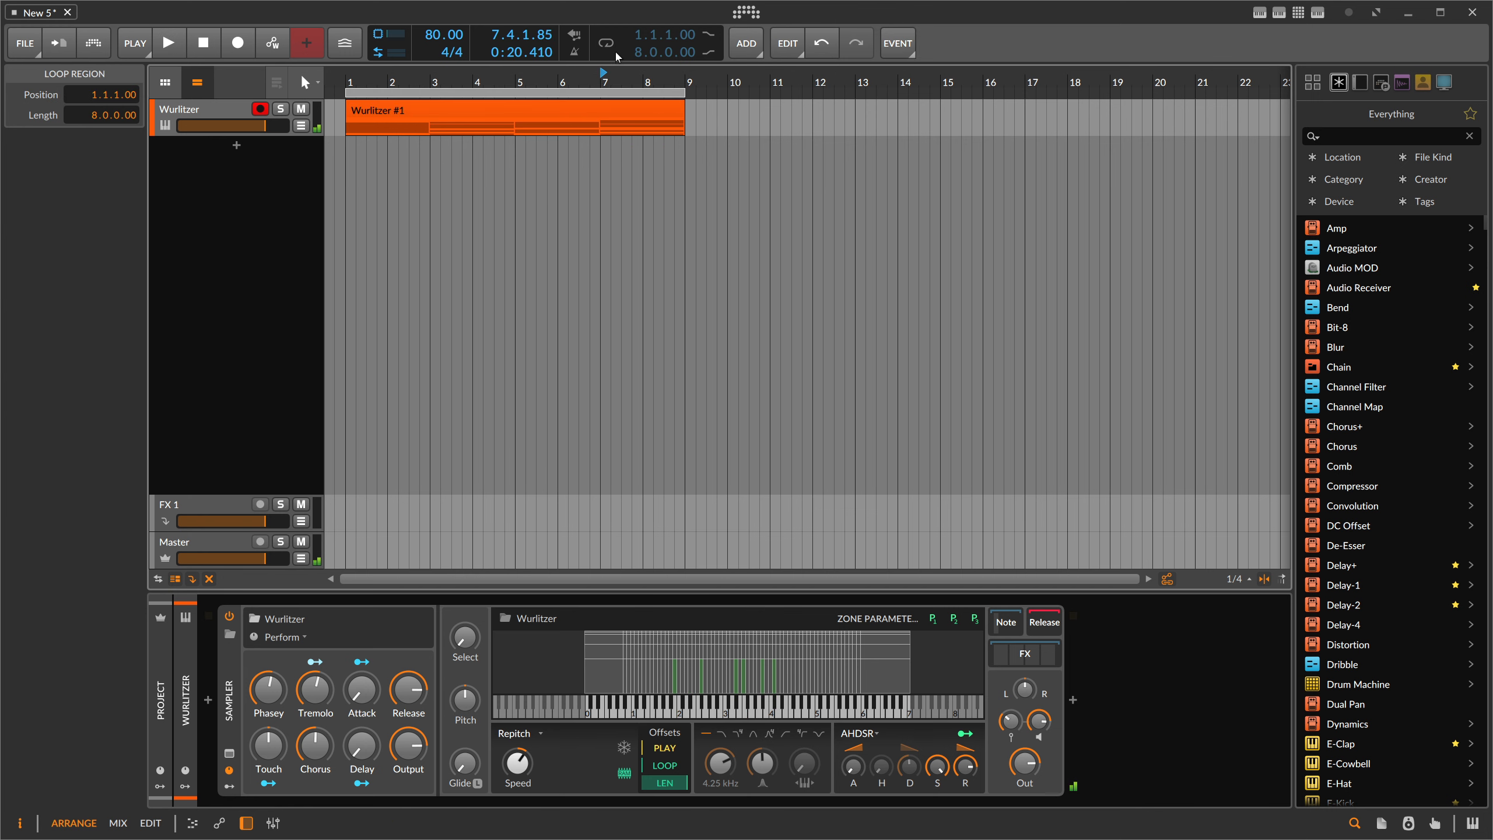
left_click(611, 48)
Set the playback start to bar 1, listen to the looped progression, and stop playback.
key("space")
left_click_drag(527, 85, 530, 88)
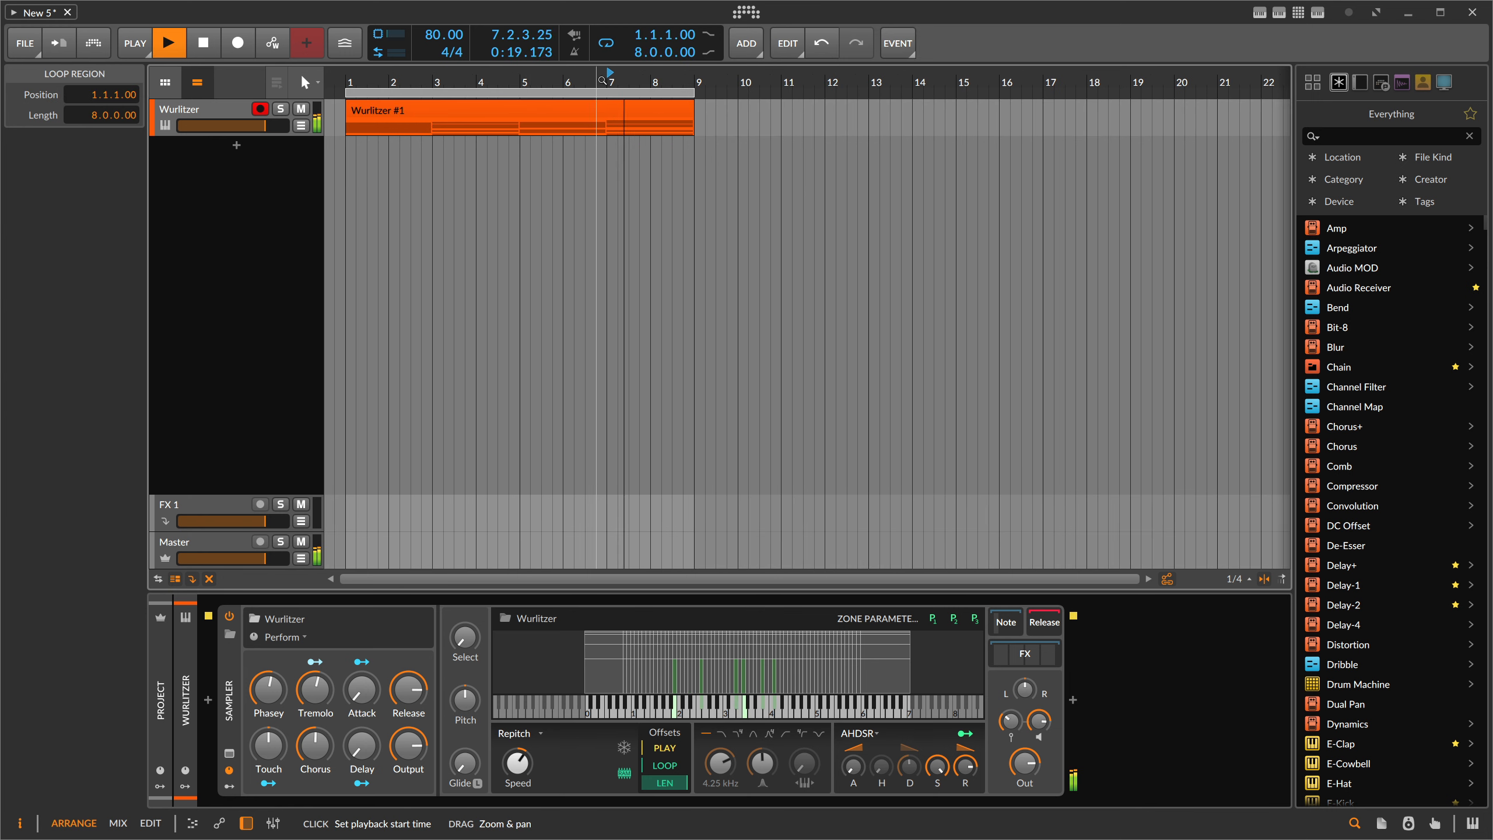
left_click_drag(361, 84, 363, 87)
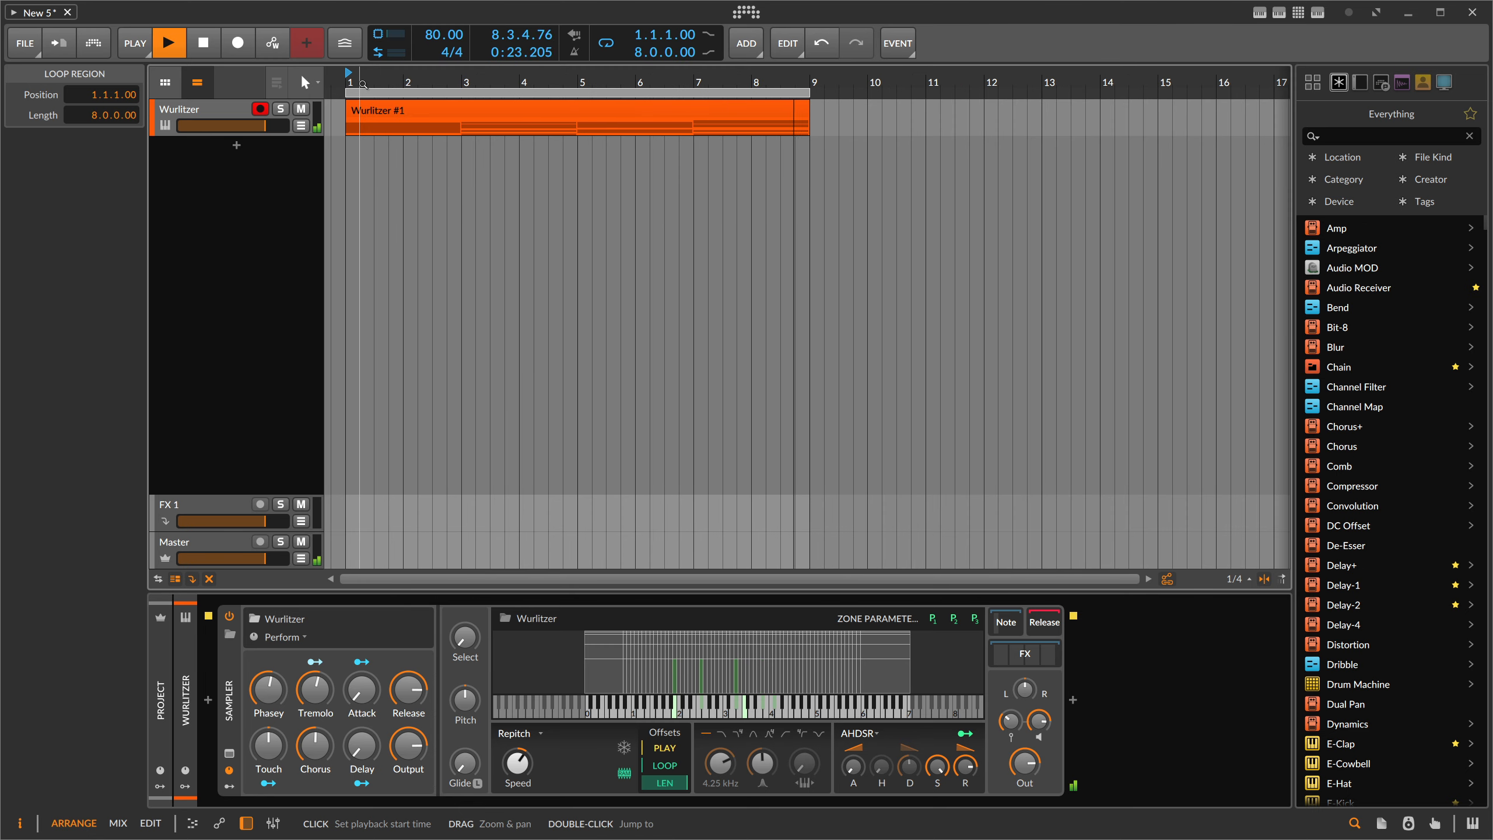
left_click(380, 112)
key("space")
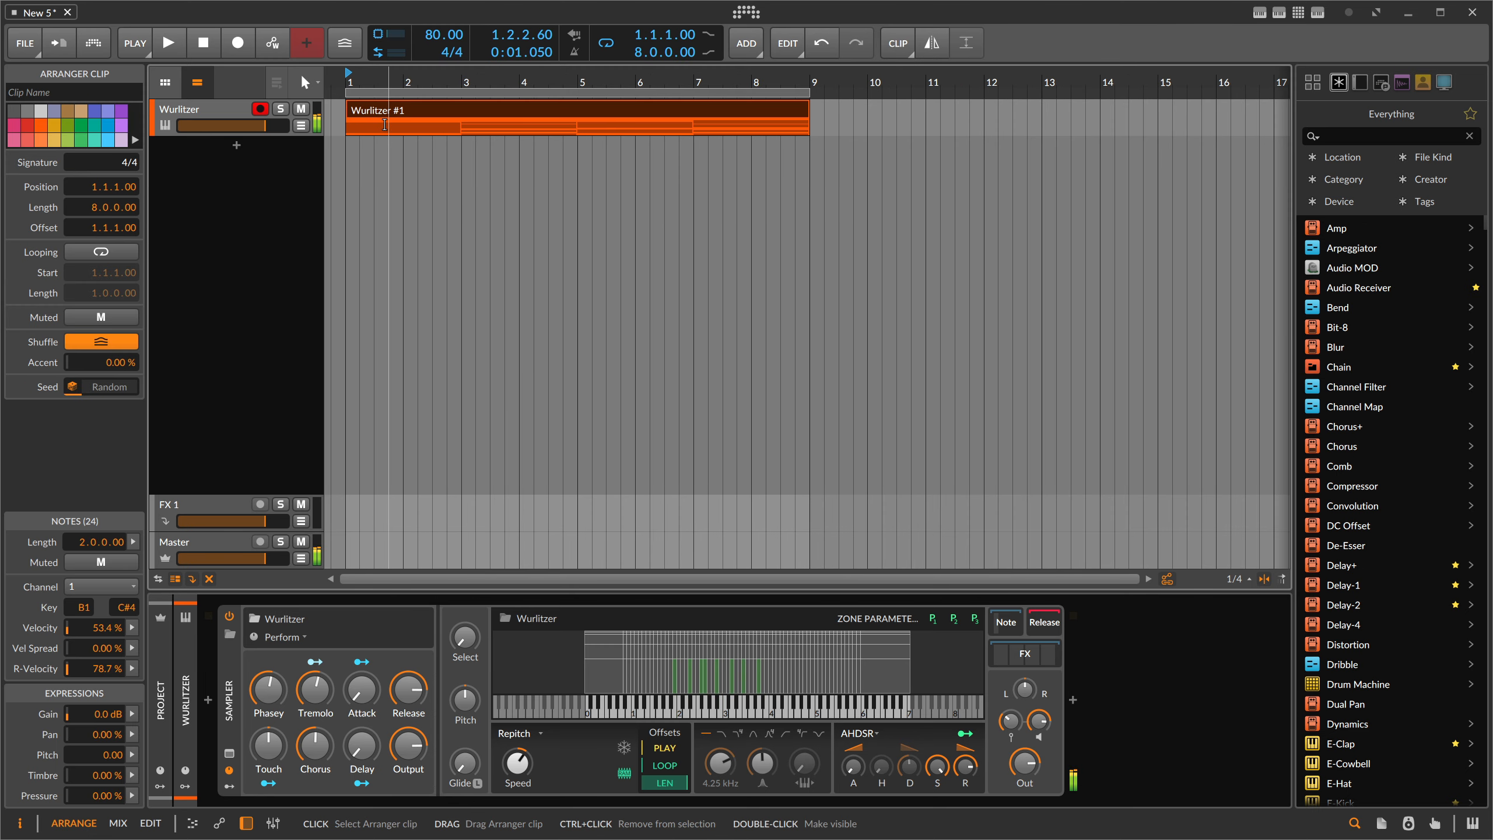
Open the Wurlitzer clip's notes and set the velocity spread of all of them to 20%.
double_click(391, 120)
left_click_drag(363, 278, 705, 470)
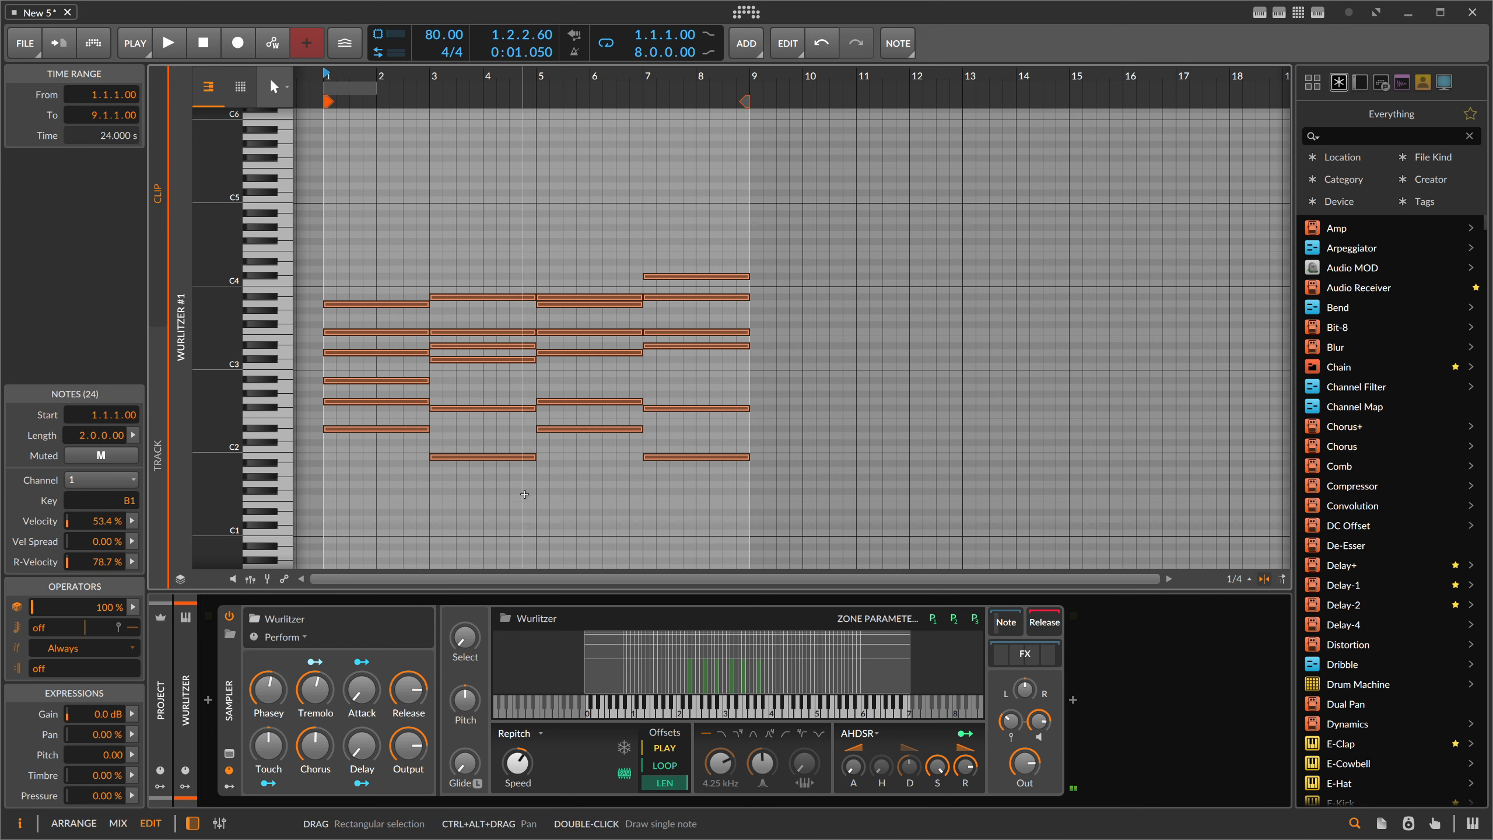
left_click(102, 541)
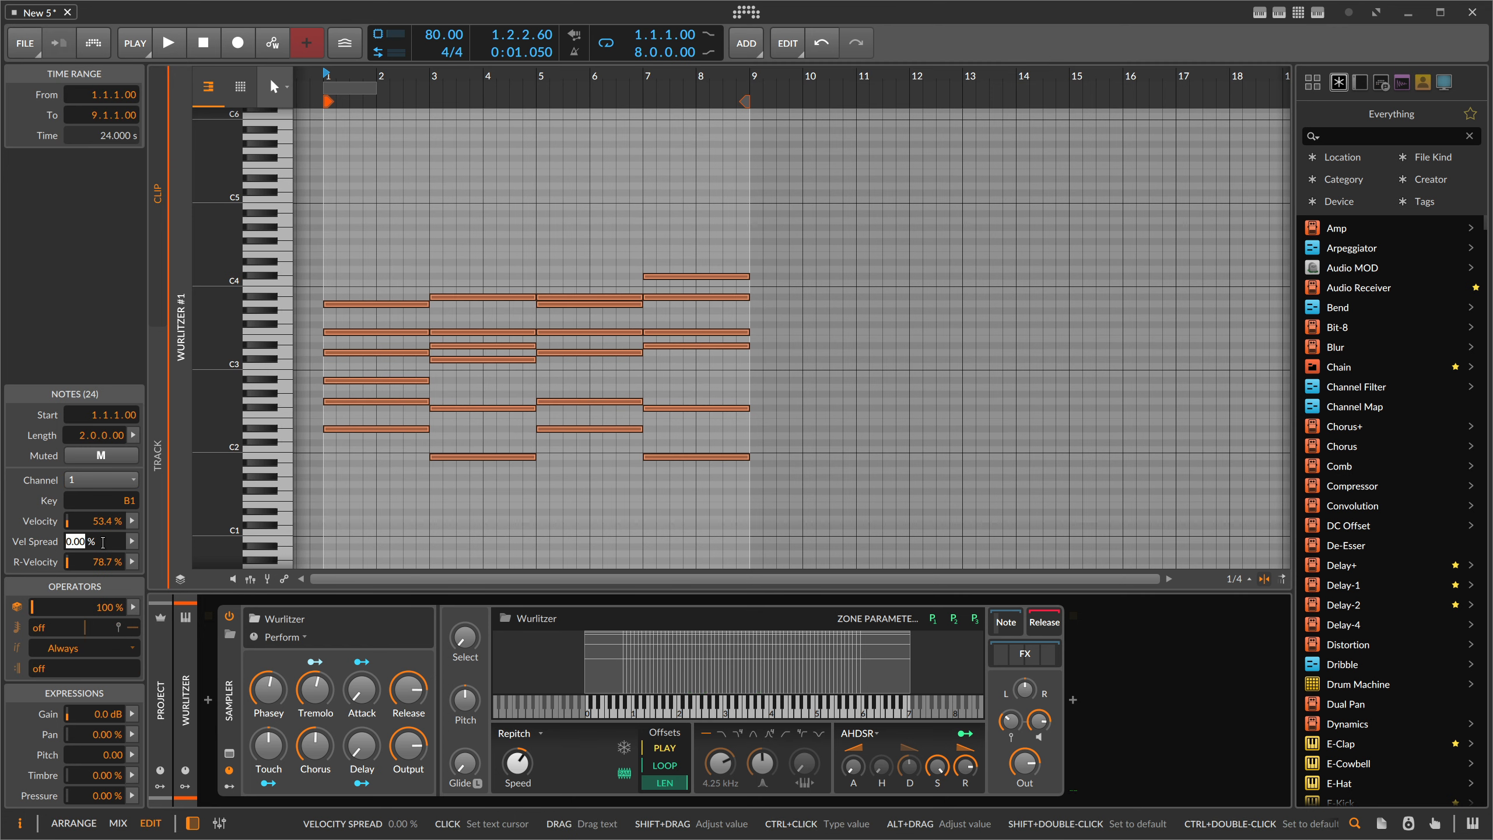
type("20")
key("Return")
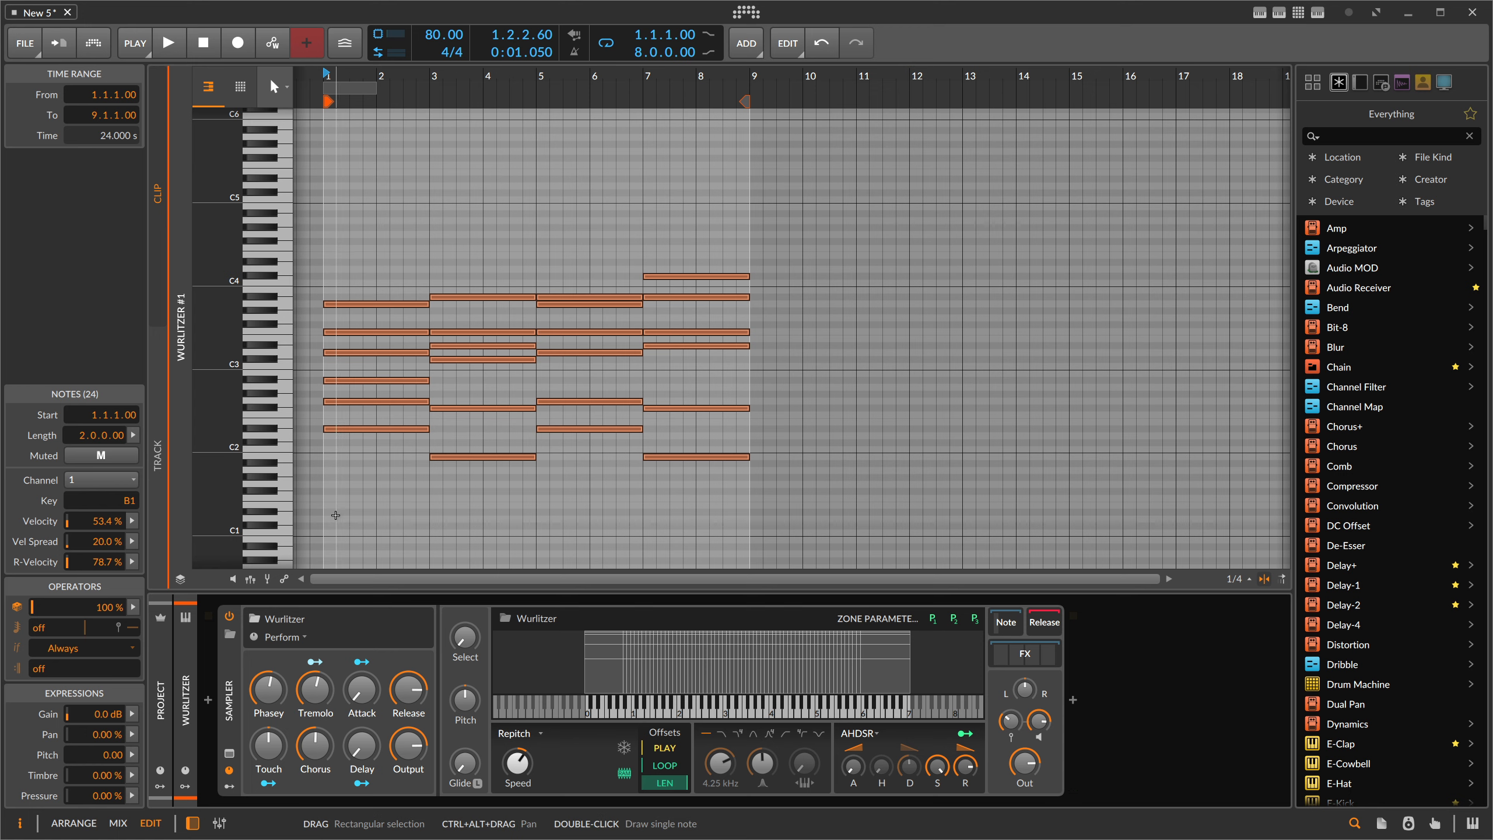
left_click_drag(385, 271, 376, 393)
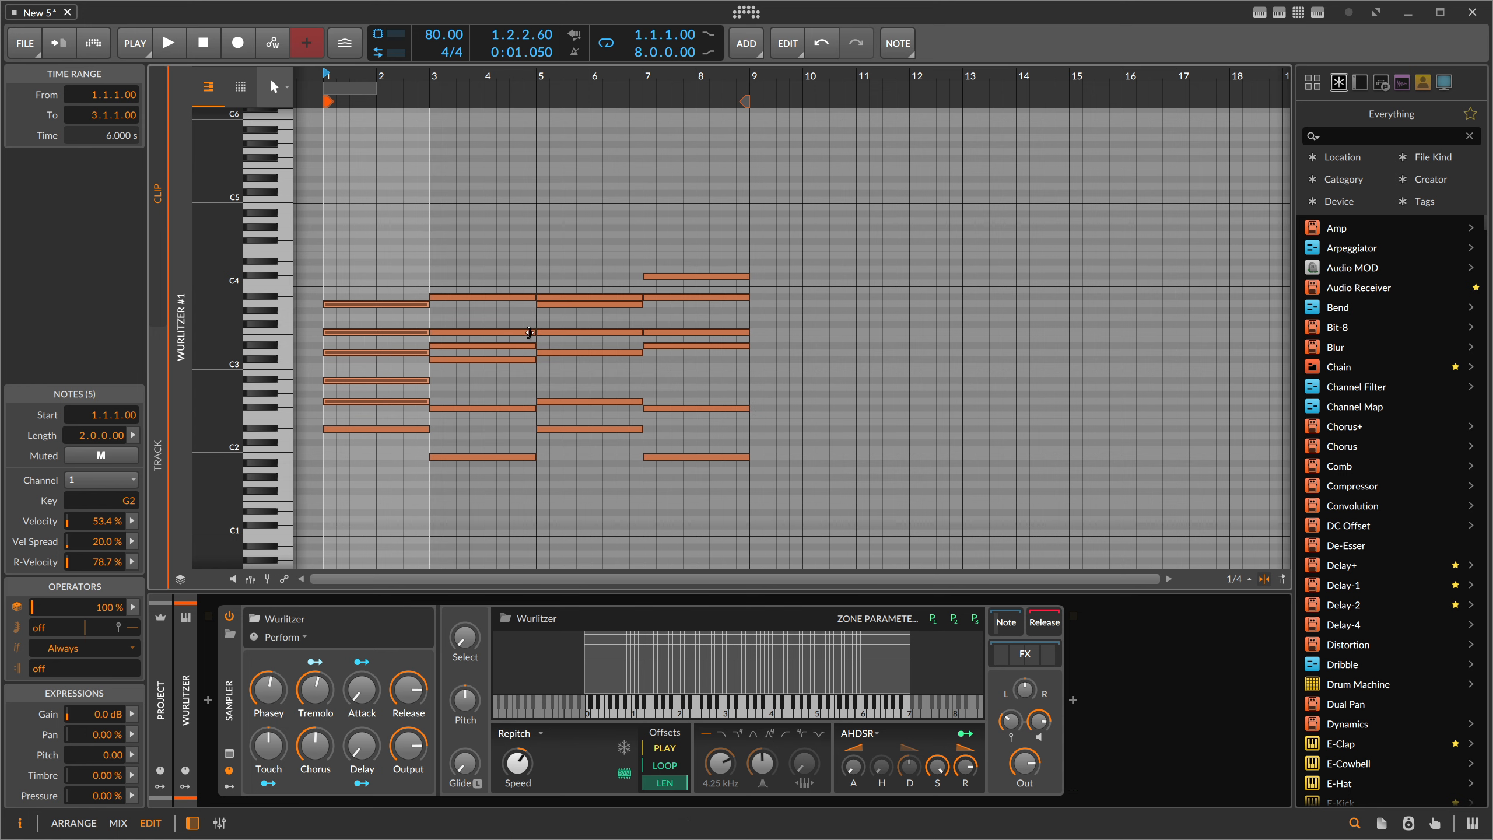
left_click_drag(409, 79, 461, 116)
left_click_drag(393, 229, 920, 488)
Insert a Strum note effect ahead of the Wurlitzer sampler.
left_click(164, 36)
left_click(208, 699)
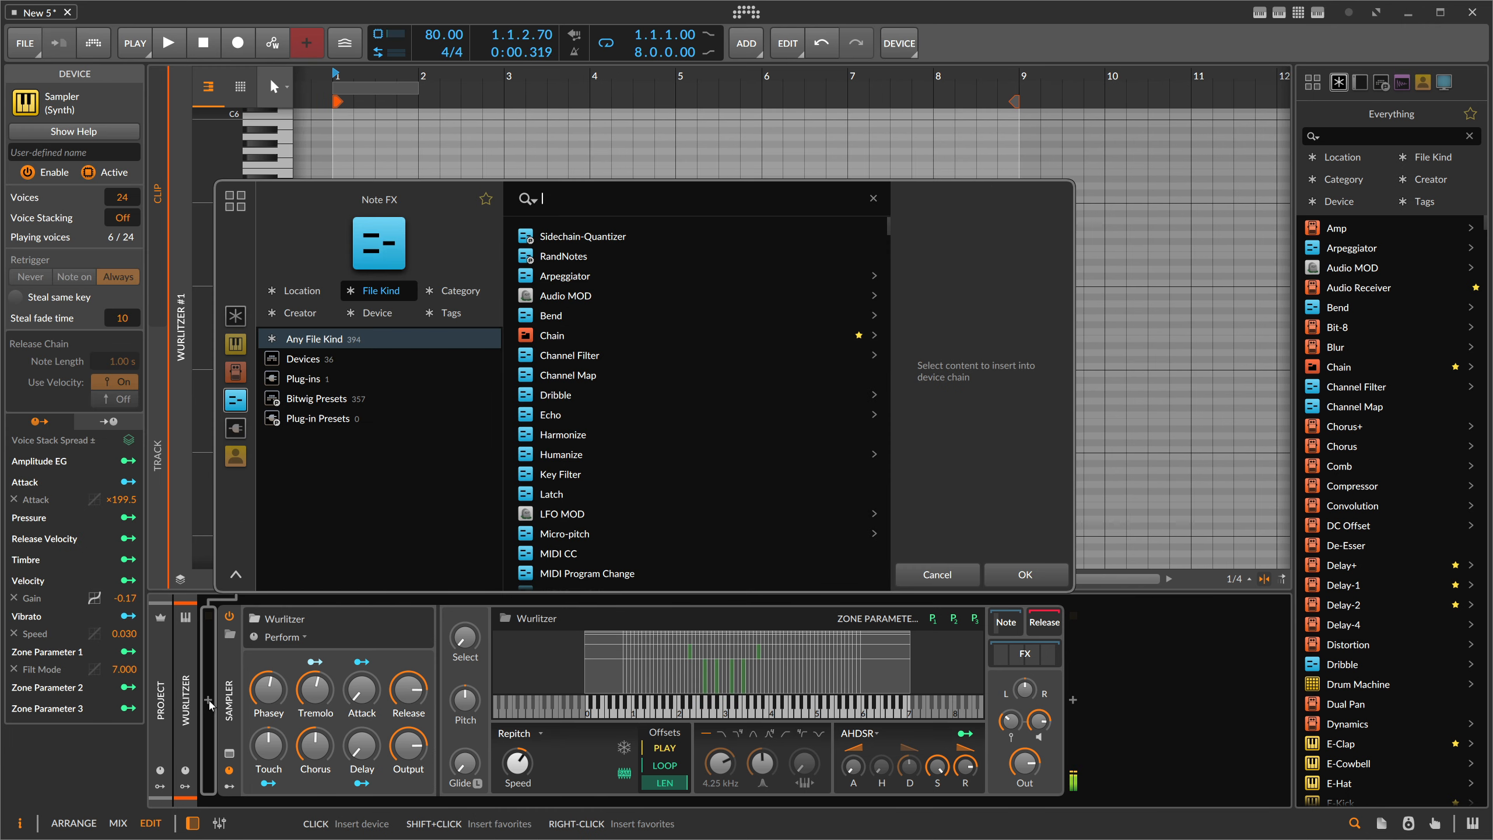
type("strum")
key("Down")
key("Return")
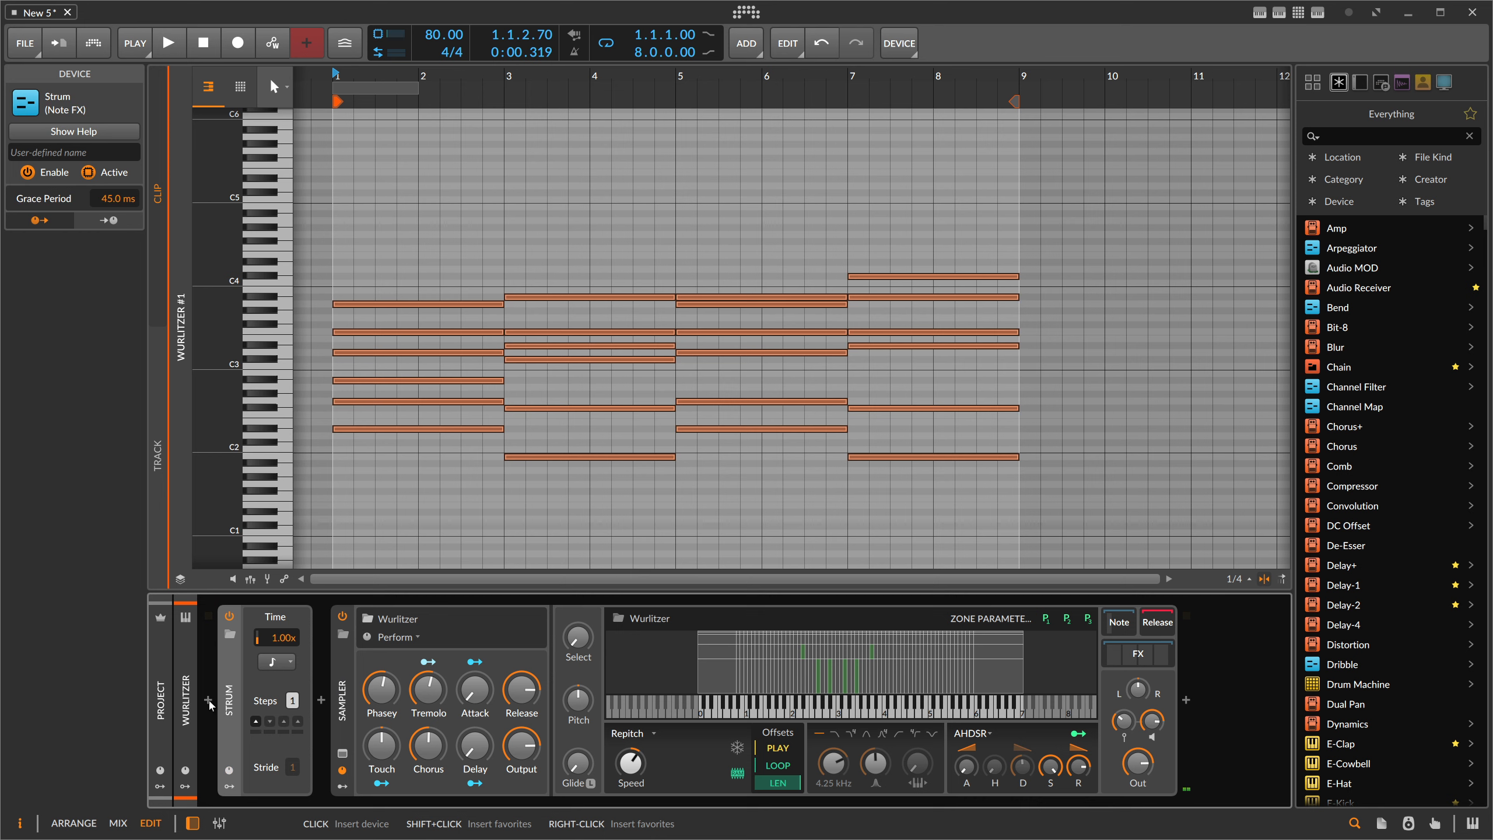
Lower the Strum time to 0.02x while playing the progression.
key("space")
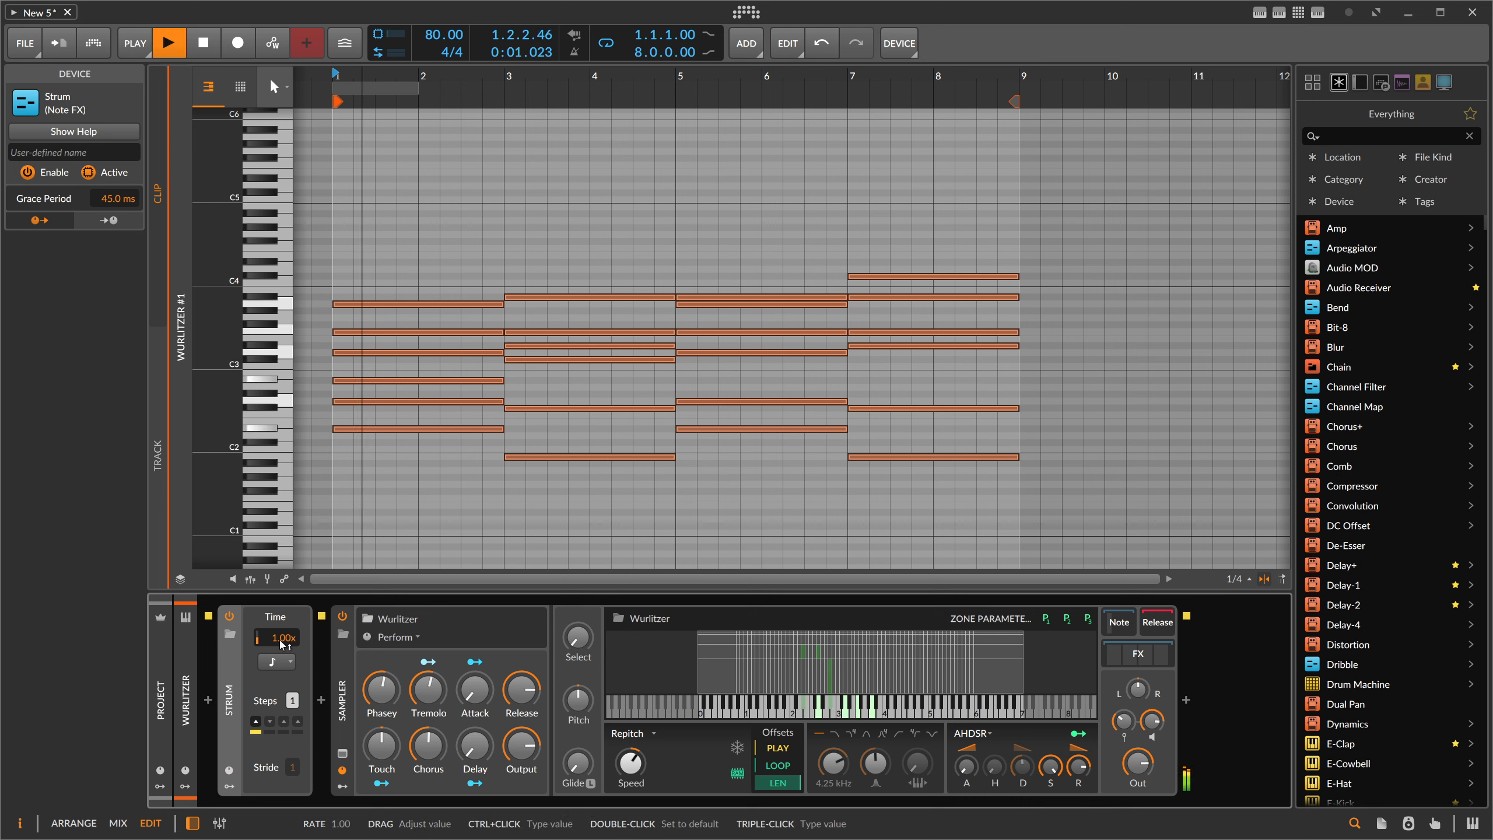
left_click_drag(281, 643, 285, 645)
key("space")
key("space")
key("space")
Show the Strum device's modulator slots and add a Random modulator.
left_click(229, 786)
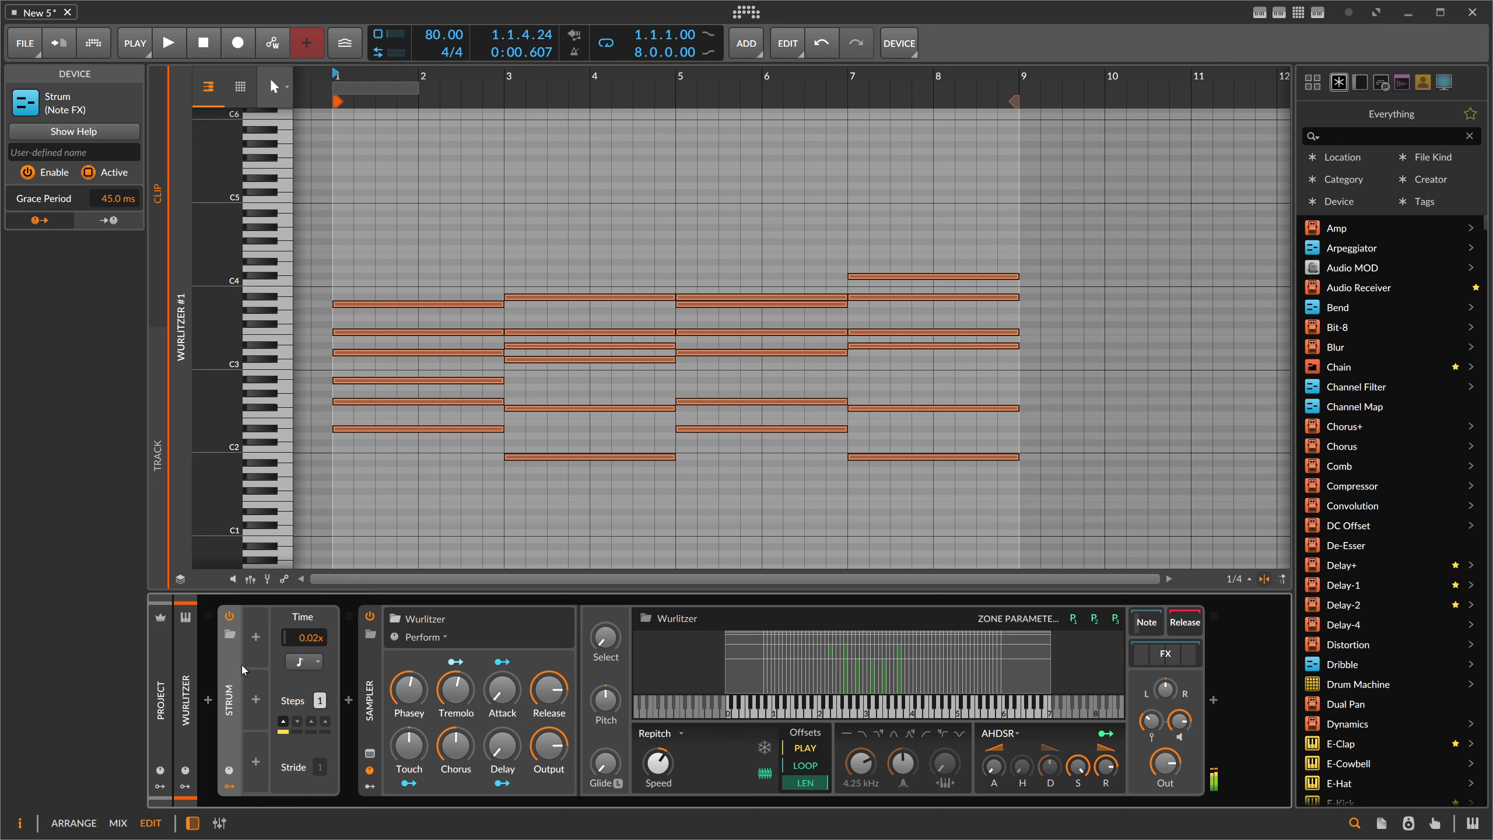
left_click(258, 645)
type("ra")
key("Down")
key("Down")
key("Return")
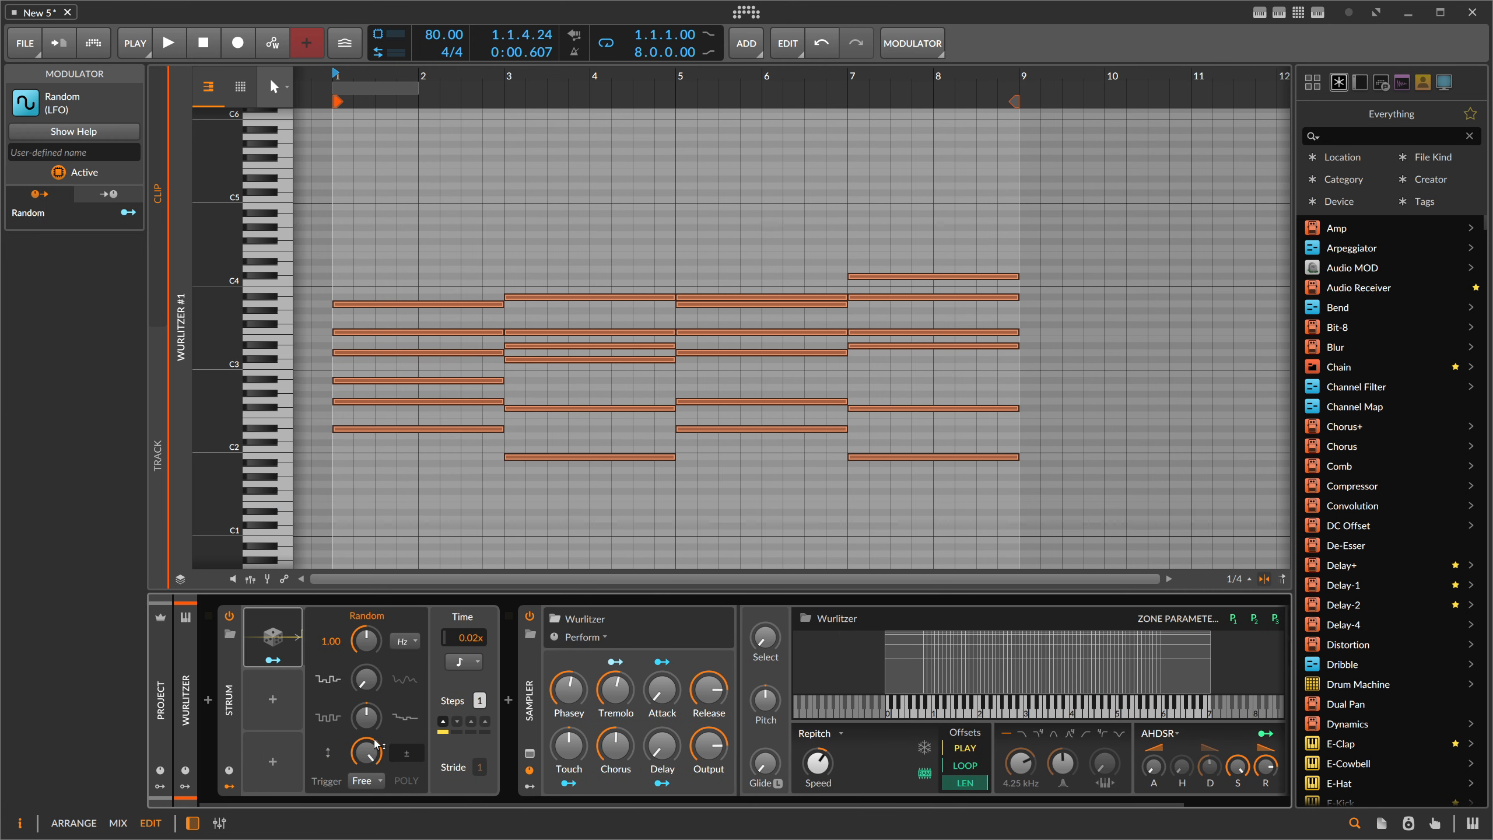
Raise the Random modulator's smoothing fully, map it to the Strum rate with an amount of ×8.061, and play.
left_click_drag(366, 680, 367, 588)
left_click(286, 659)
mouse_move(464, 638)
left_mouse_down()
mouse_move(464, 594)
mouse_move(475, 647)
left_mouse_up()
left_click(162, 31)
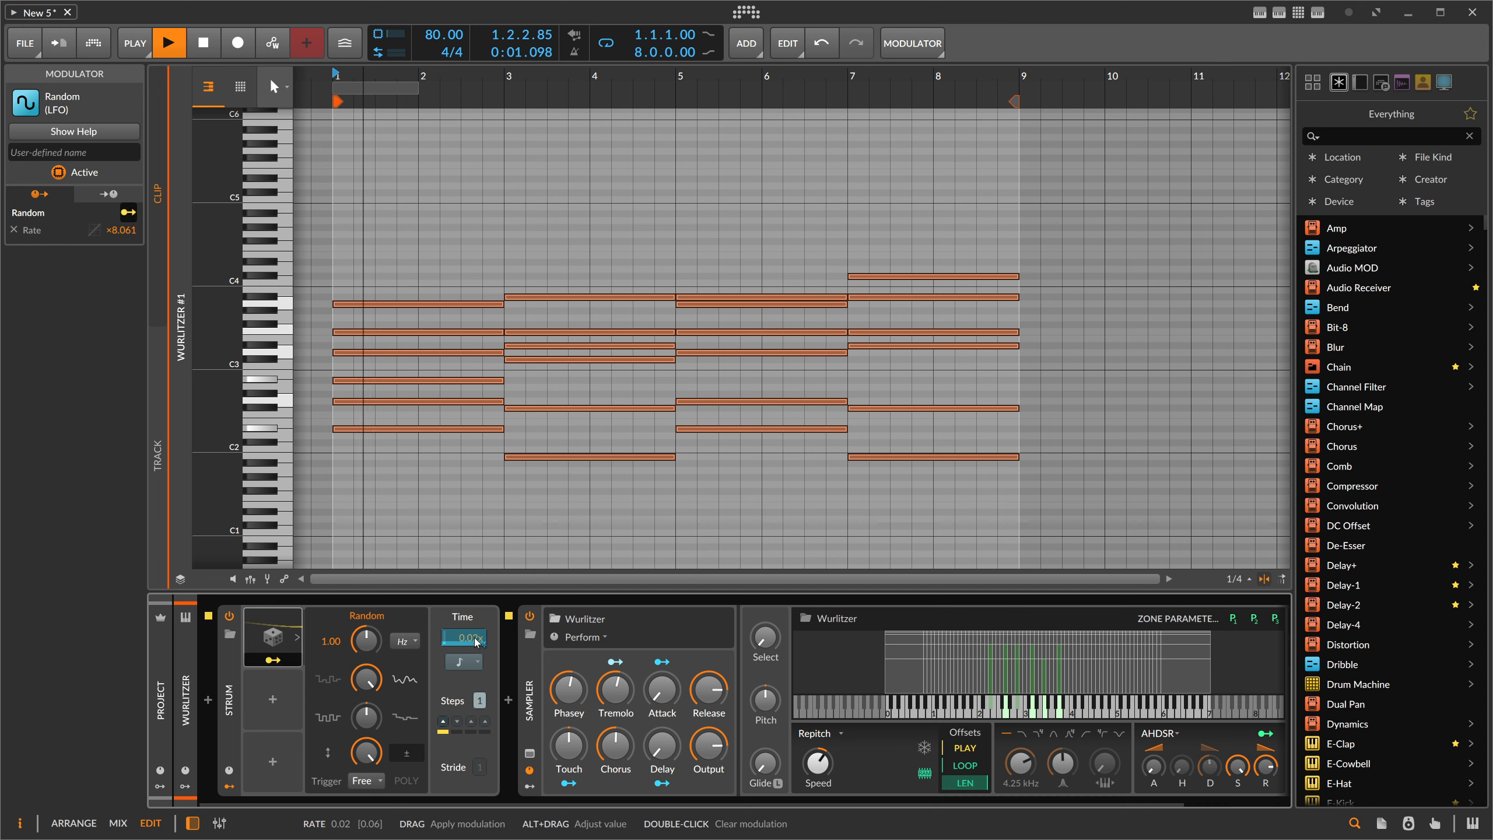
Try a Channel Filter ahead of the Strum device and delete it.
left_click(208, 700)
type("chann")
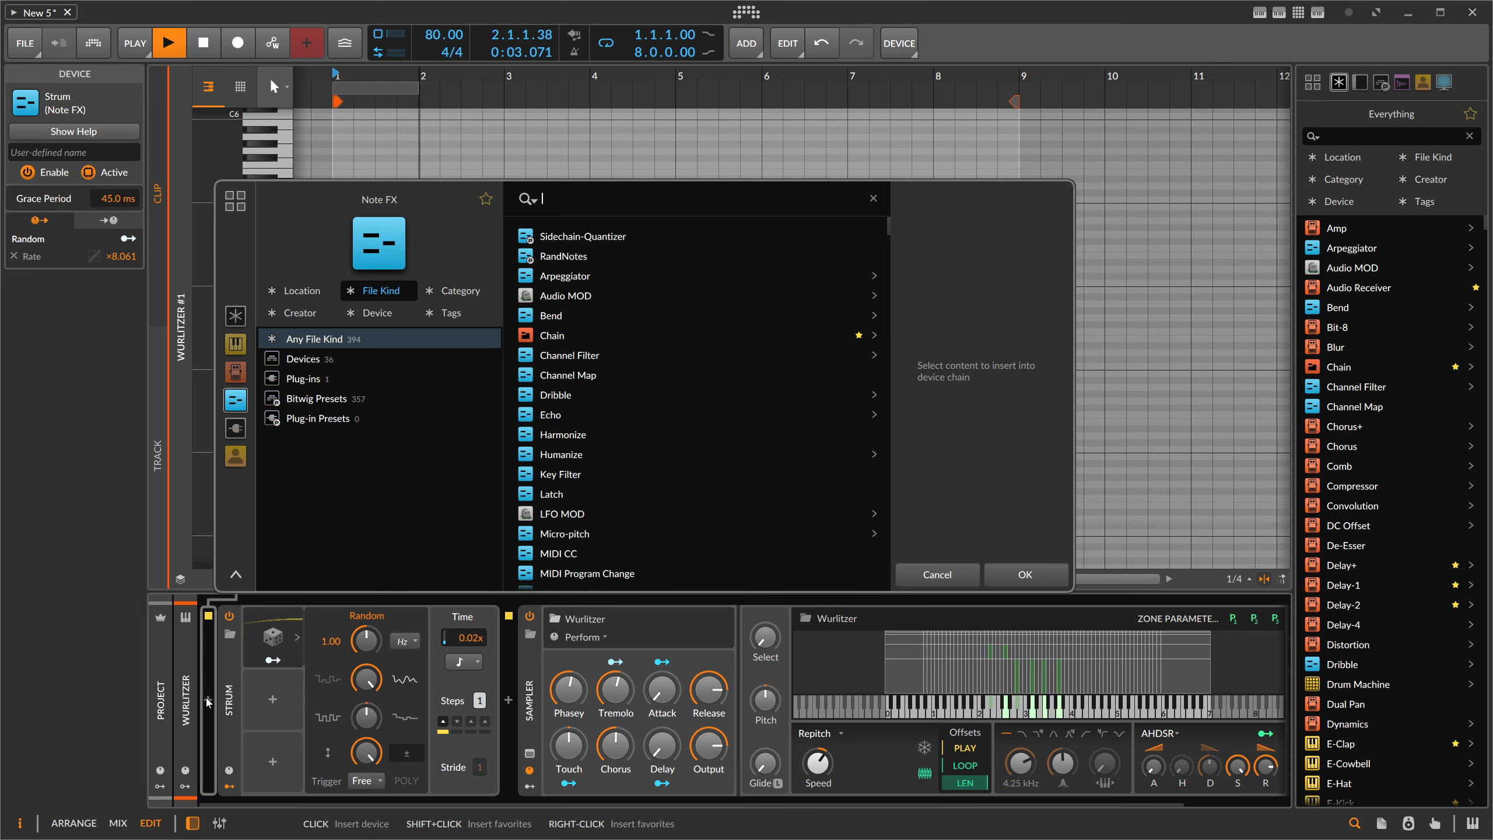
key("Down")
key("Return")
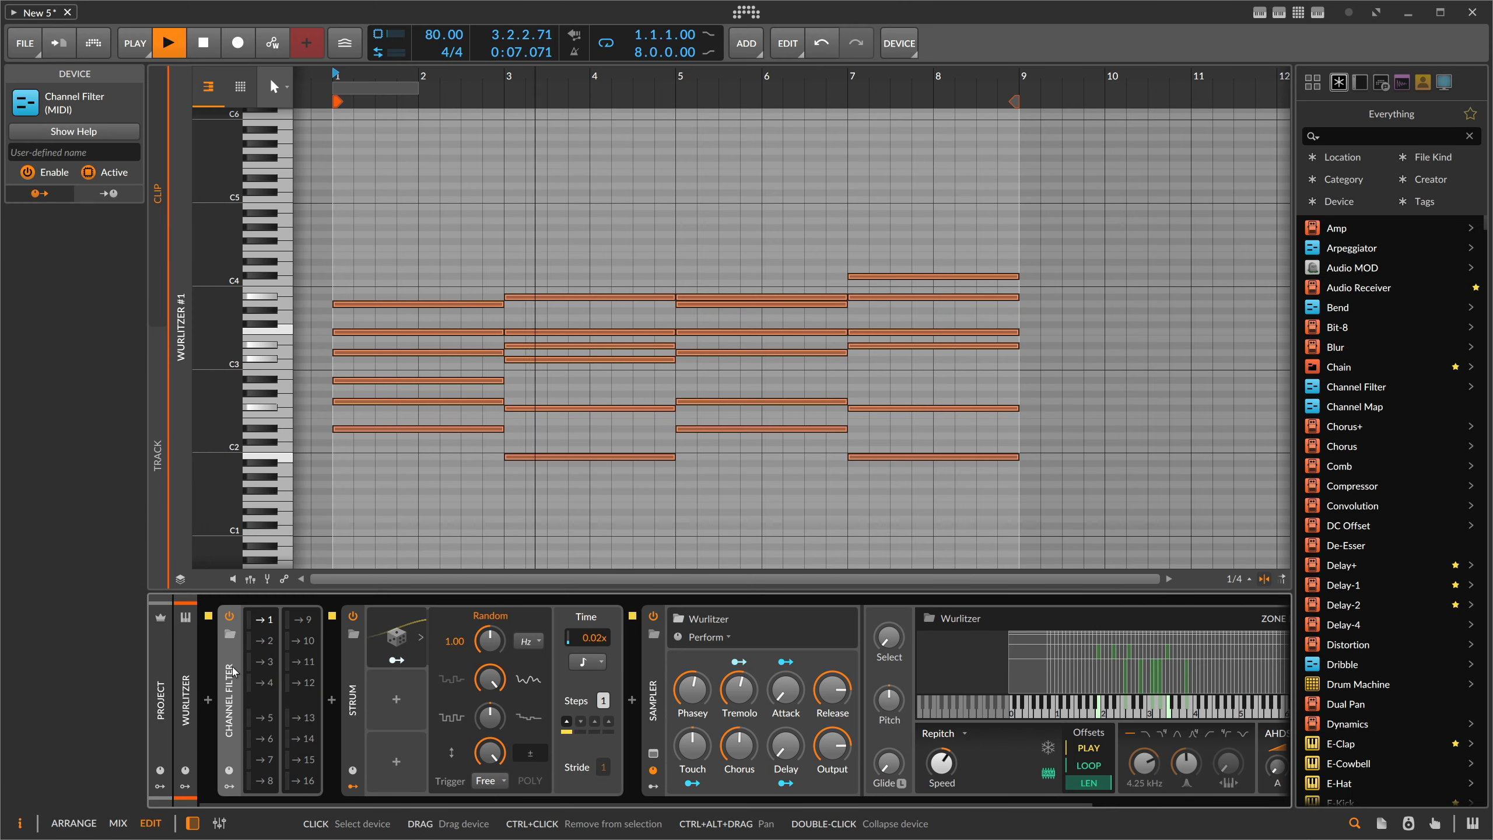
key("space")
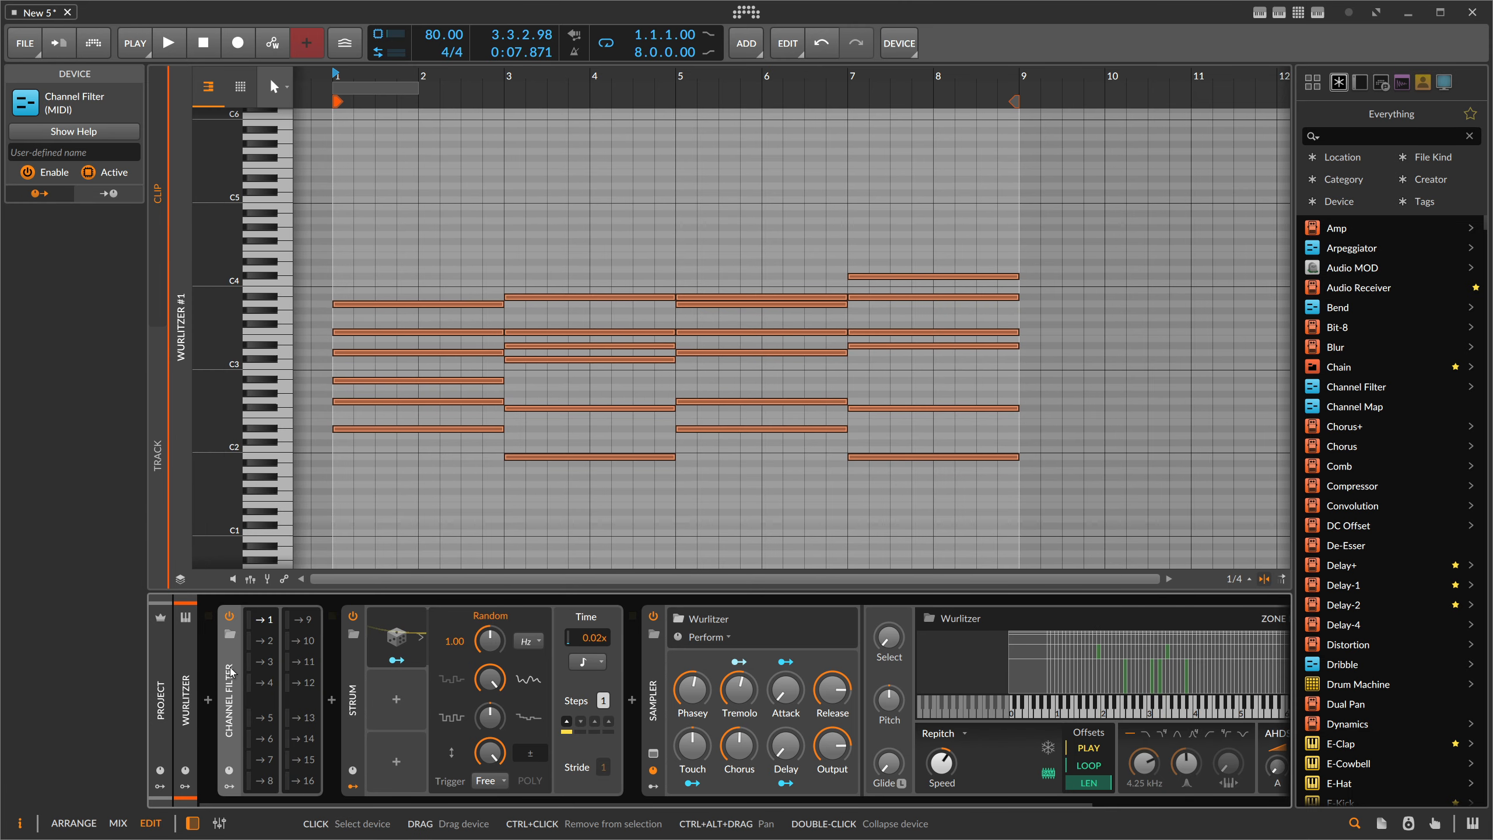
key("Delete")
Insert a Note Transpose device ahead of Strum and delete its Sample and Hold modulator.
left_click(205, 698)
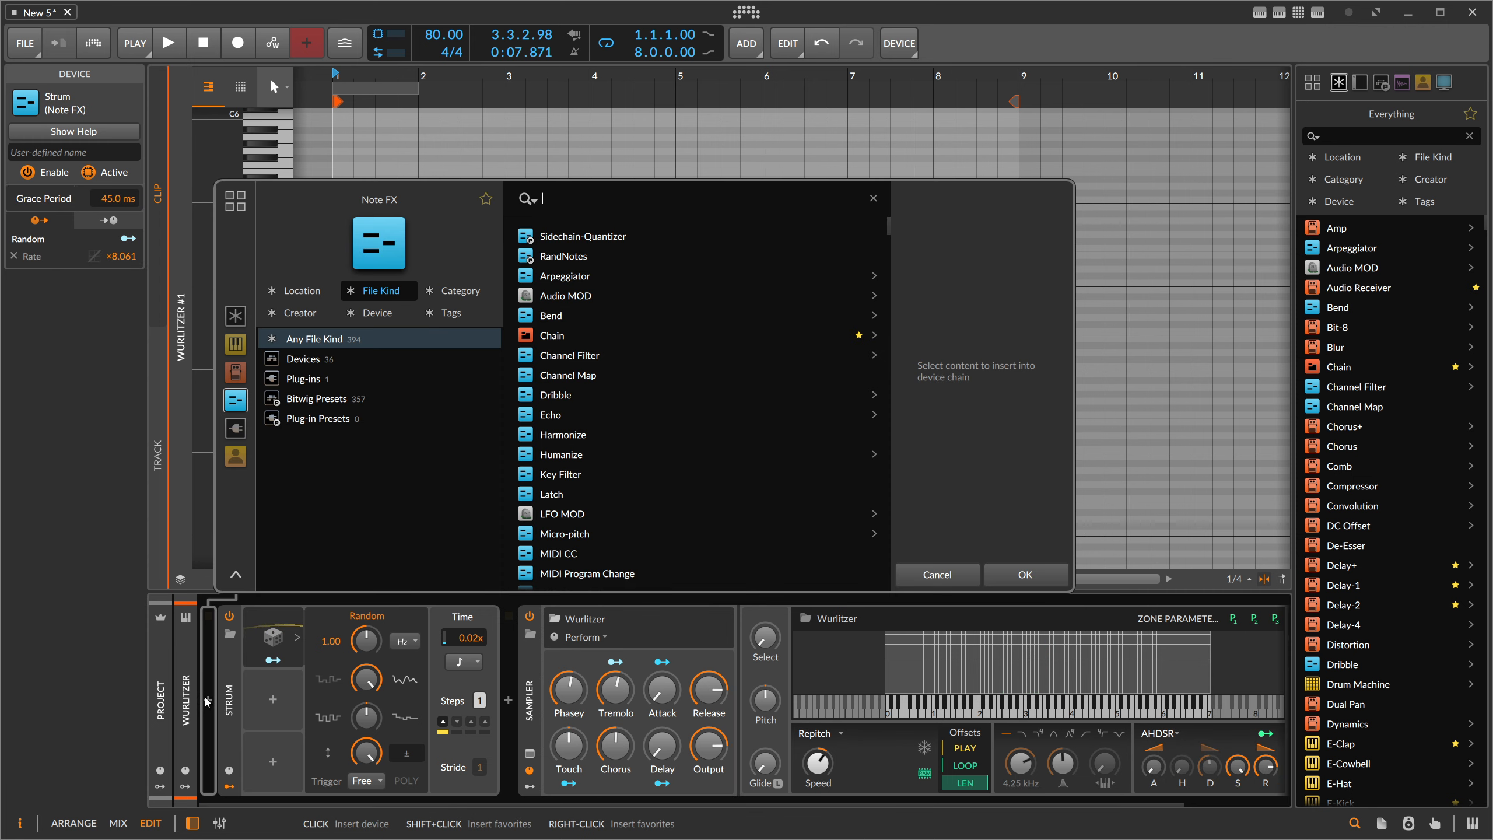
type("tra")
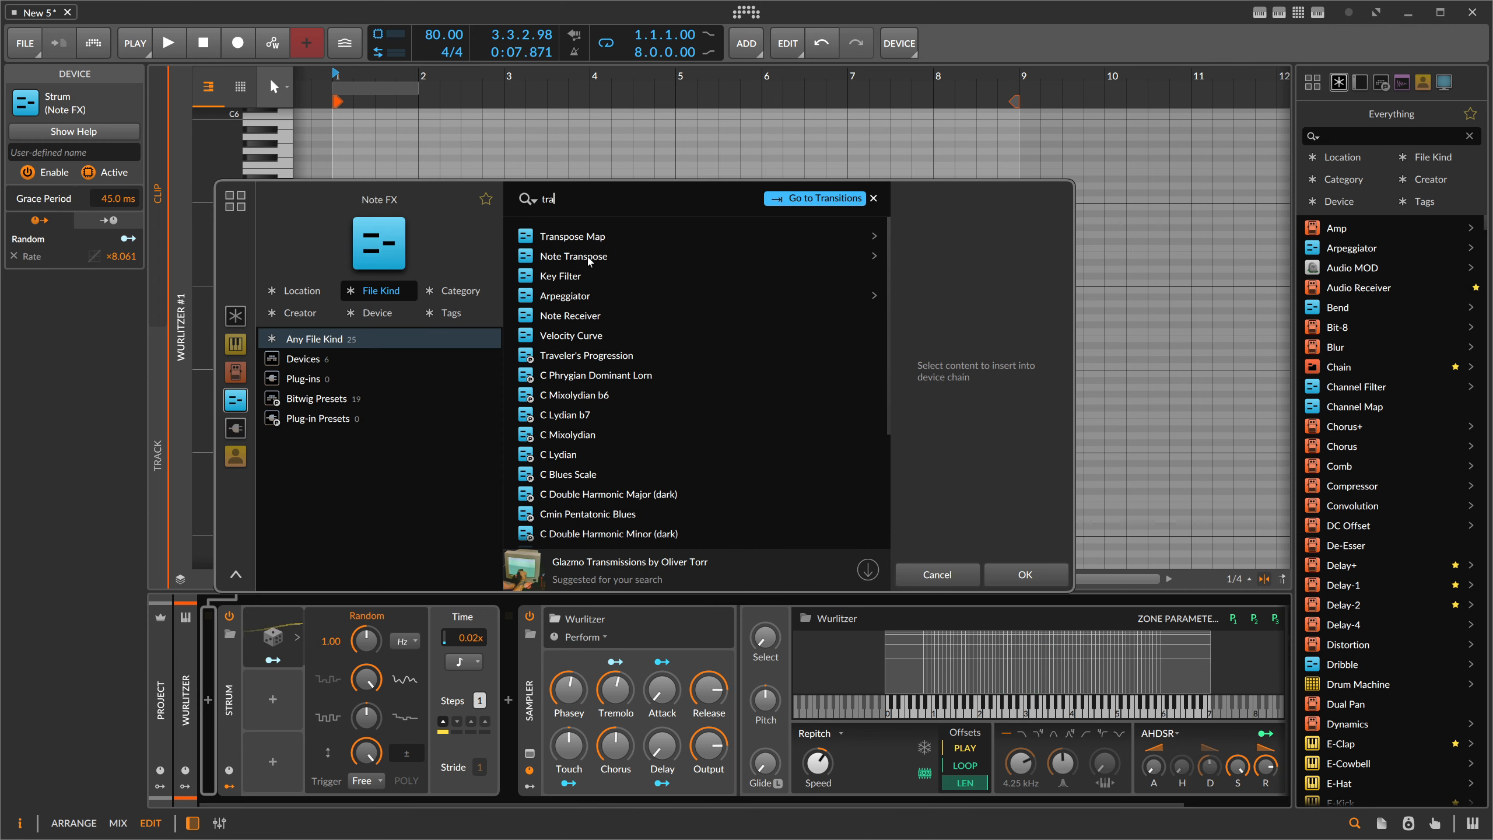
double_click(590, 257)
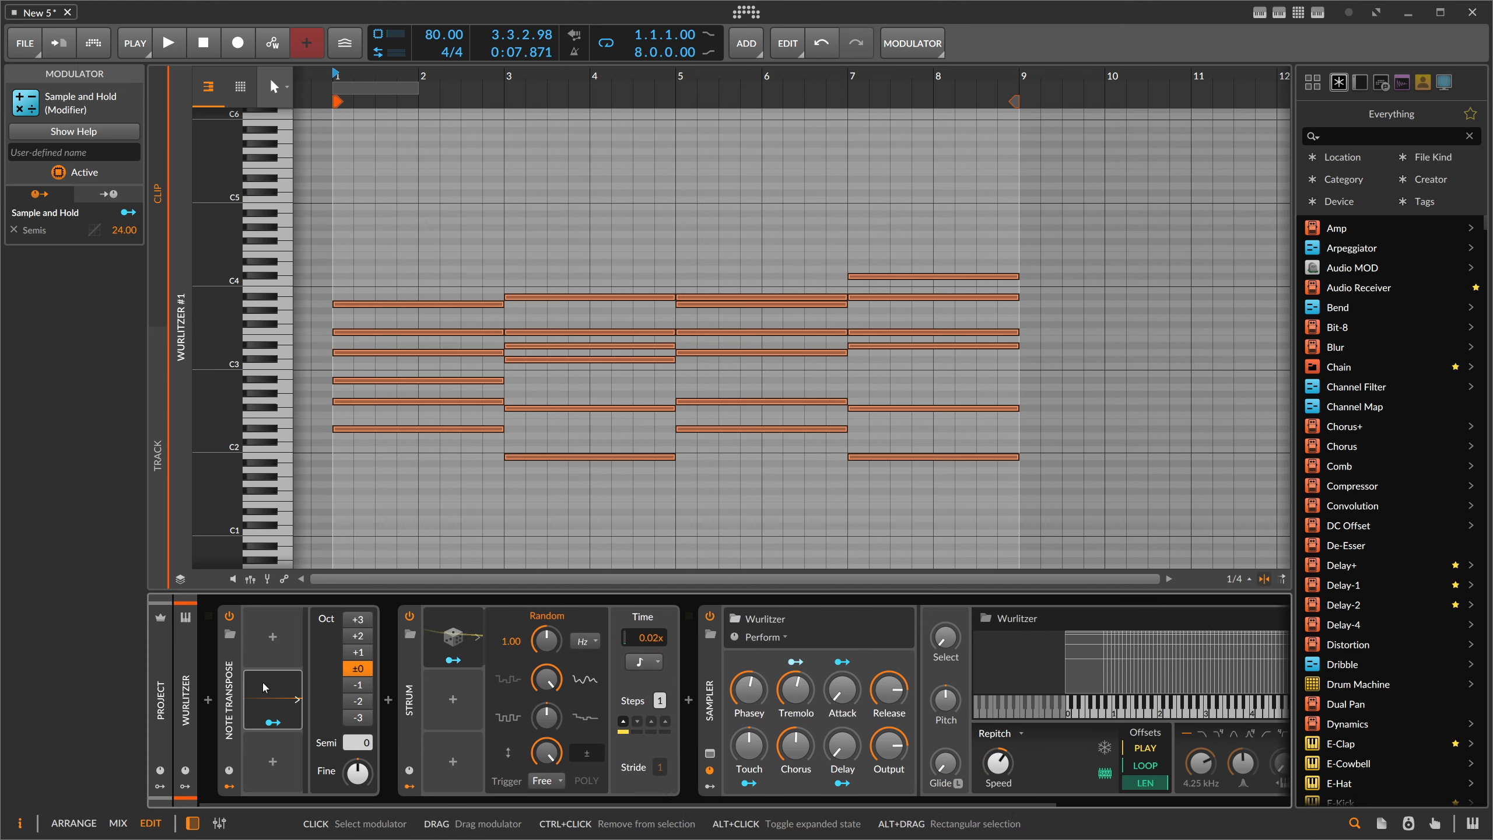
key("Delete")
key("space")
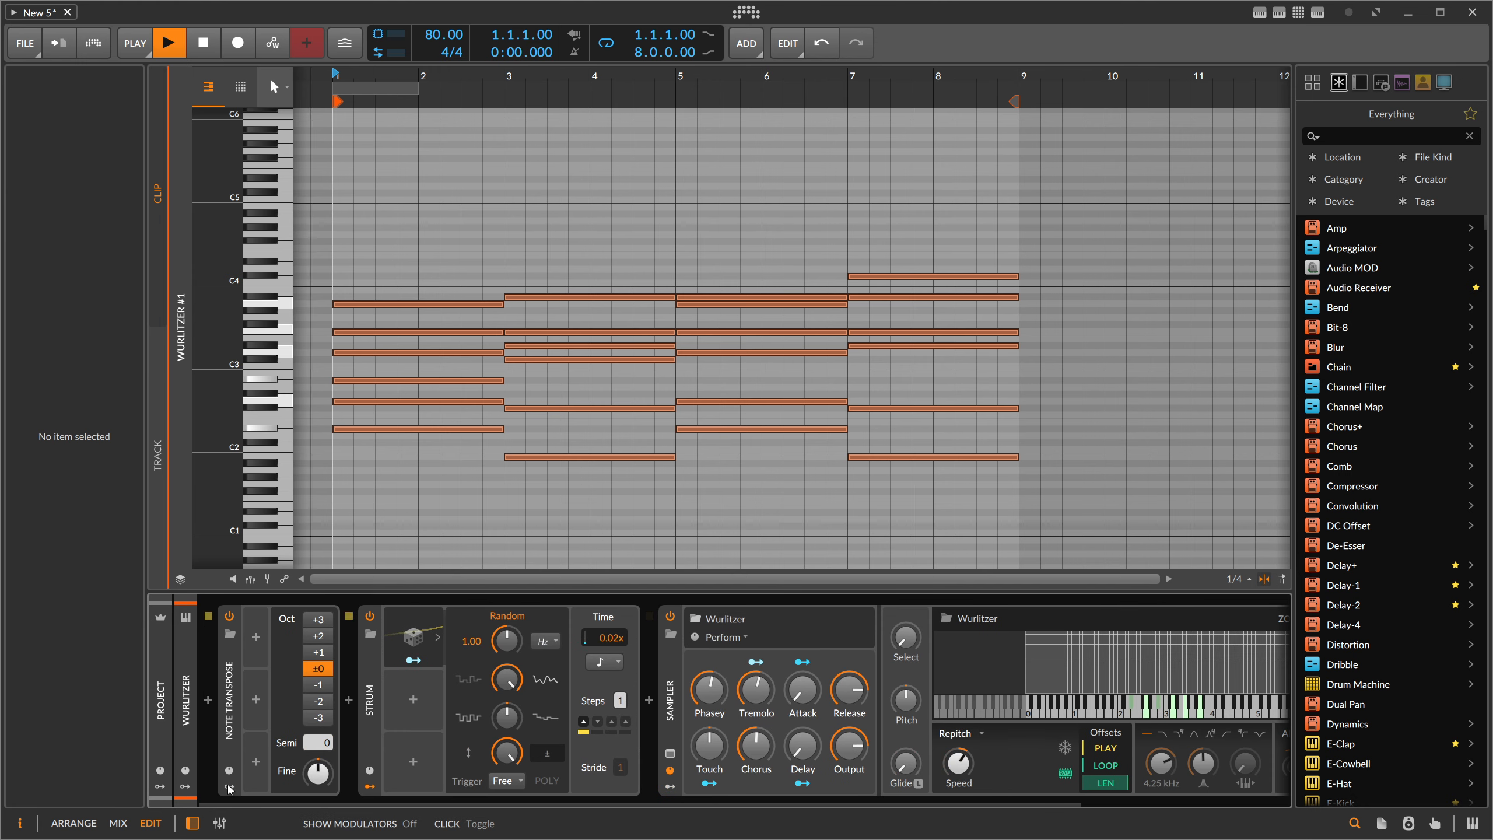
Stop playback and name the Note Transpose device "Grab That".
left_click(231, 724)
key("space")
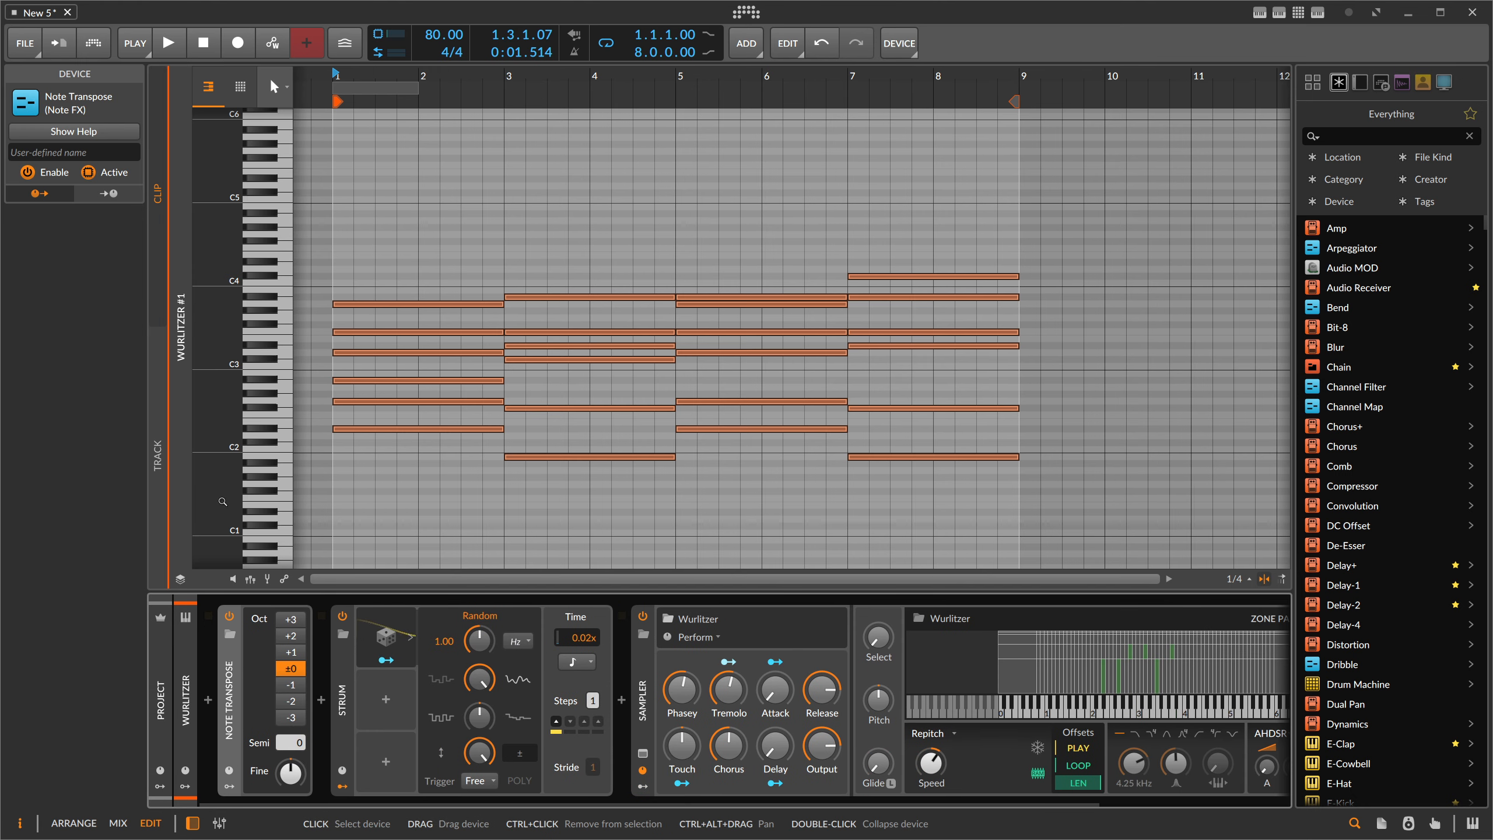
left_click(82, 151)
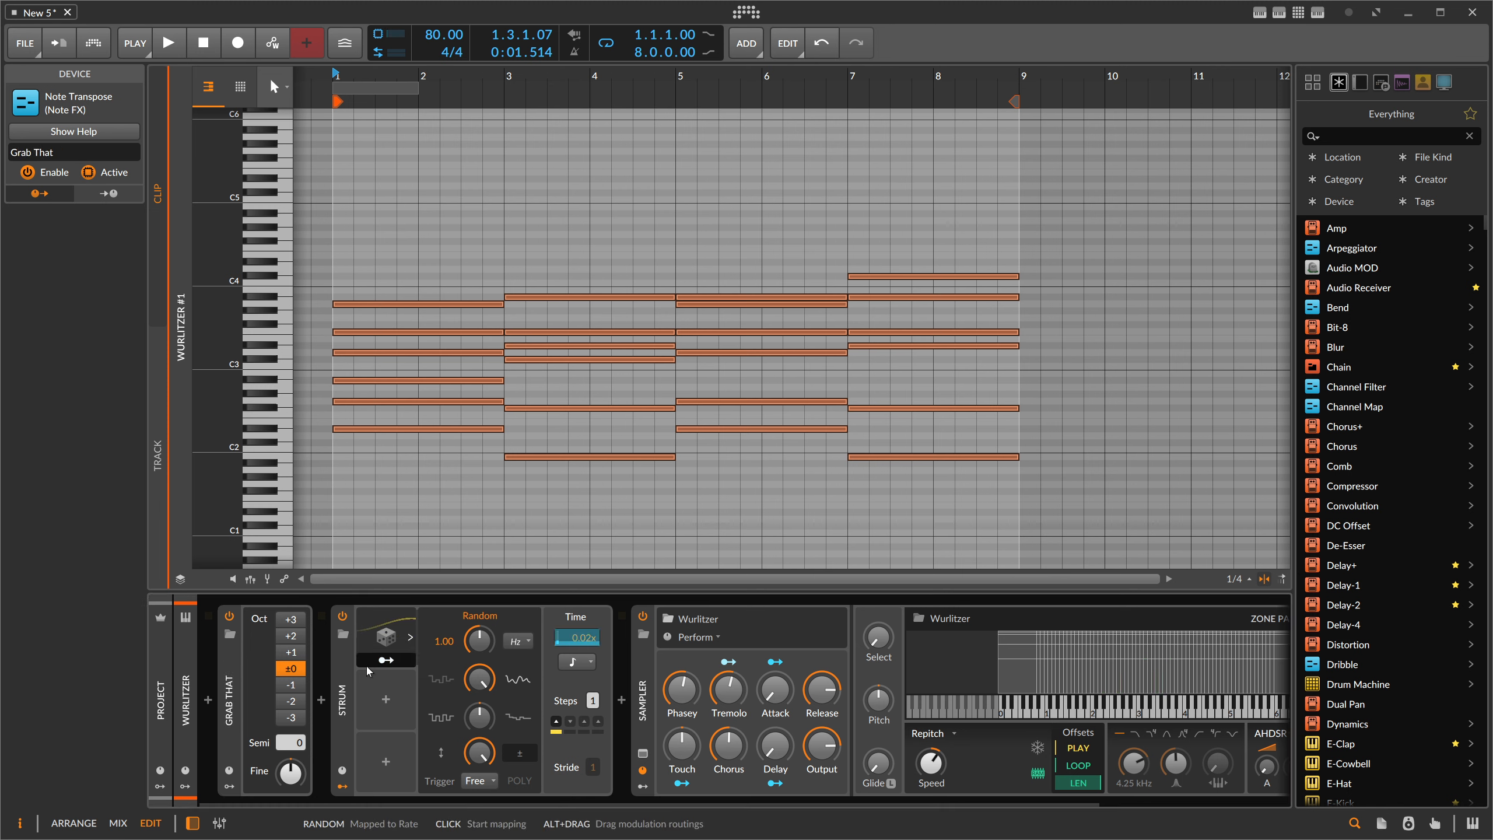
left_click(252, 678)
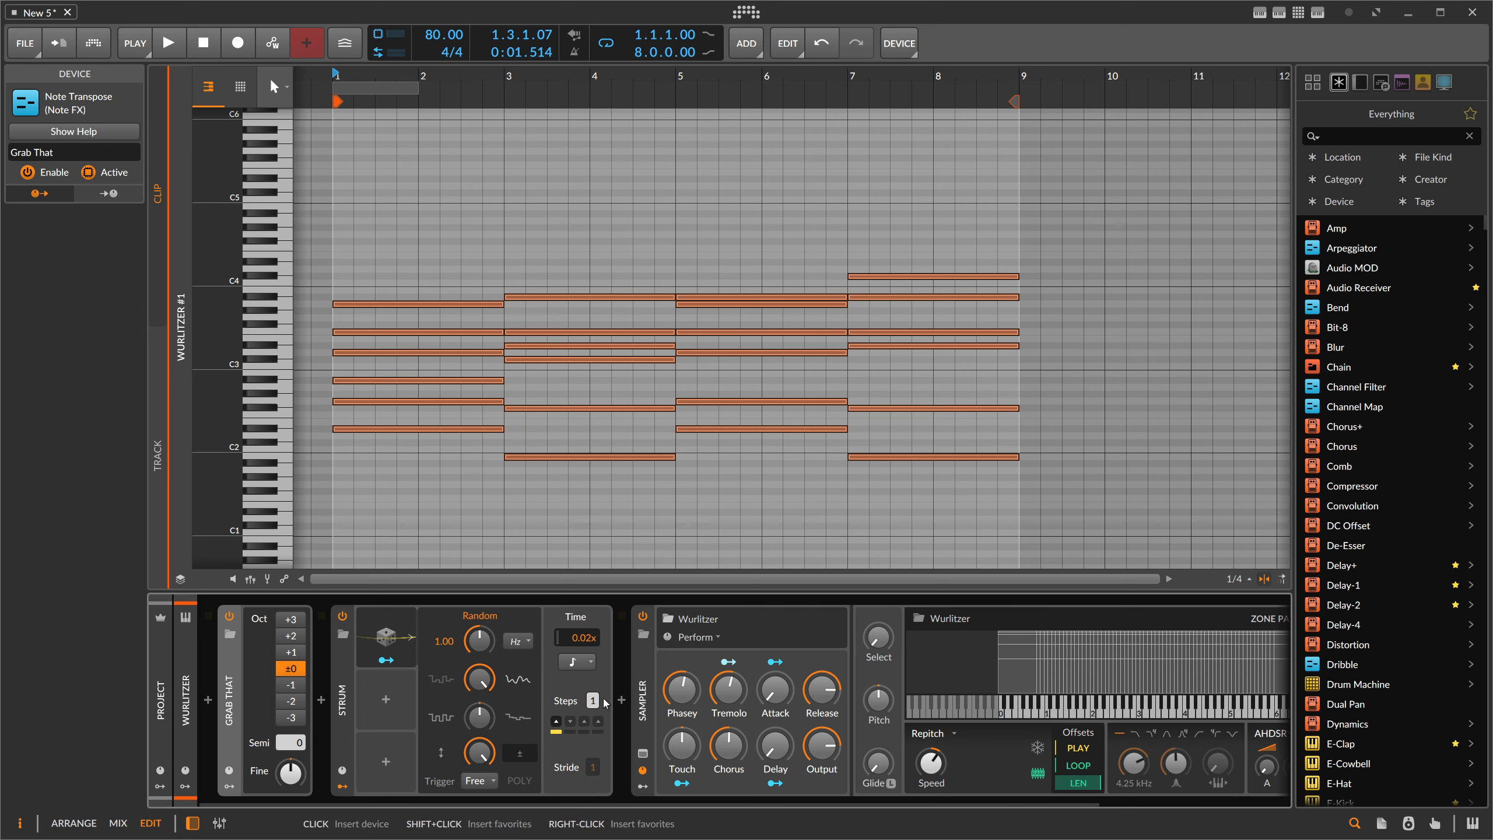
Select all notes of the chord progression in the clip.
left_click_drag(366, 240, 1054, 523)
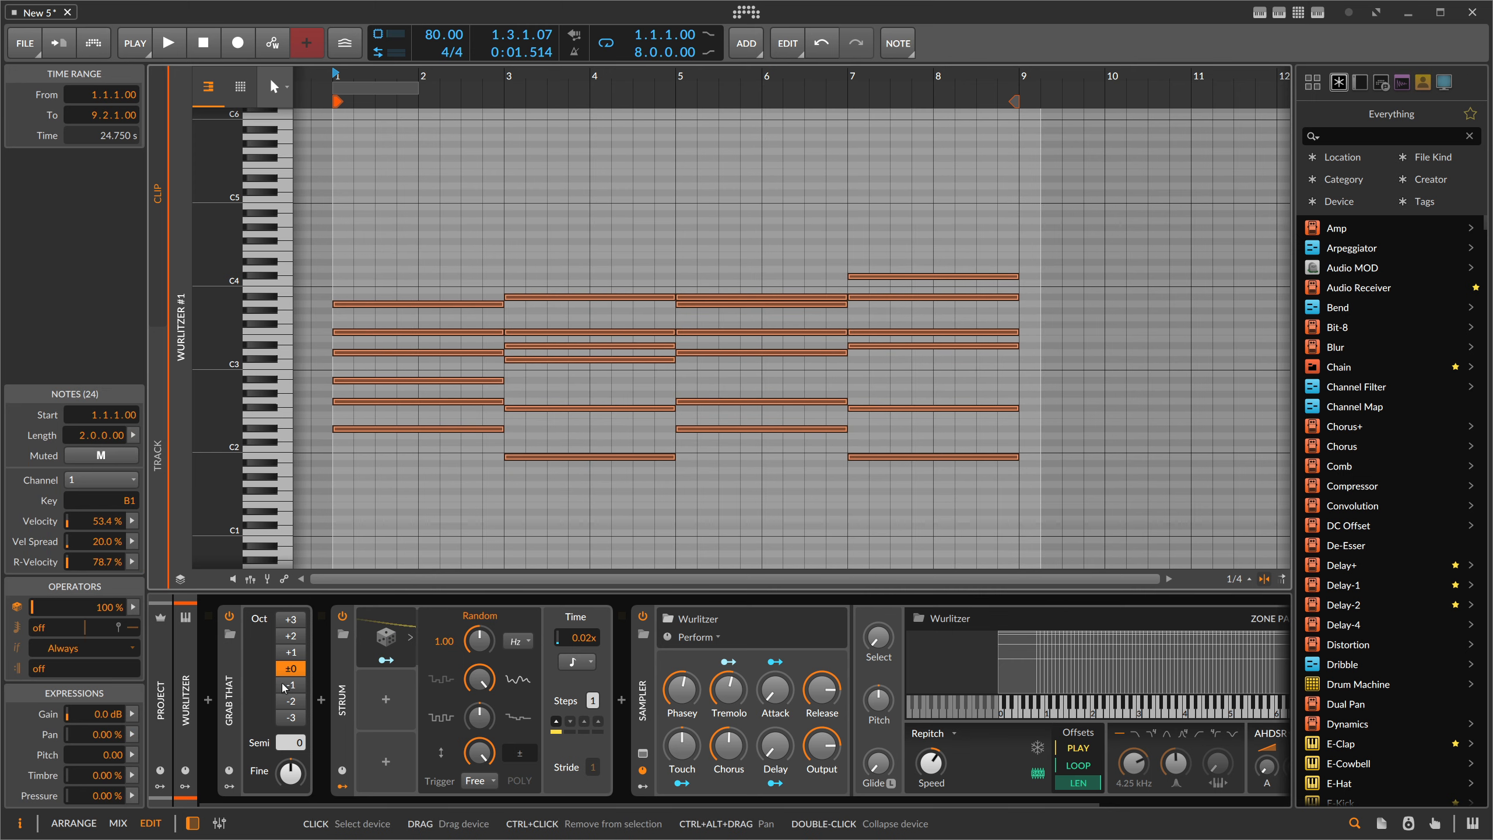
Play back the selected Wurlitzer chord progression and stop it.
key("space")
left_click_drag(499, 79, 490, 89)
key("space")
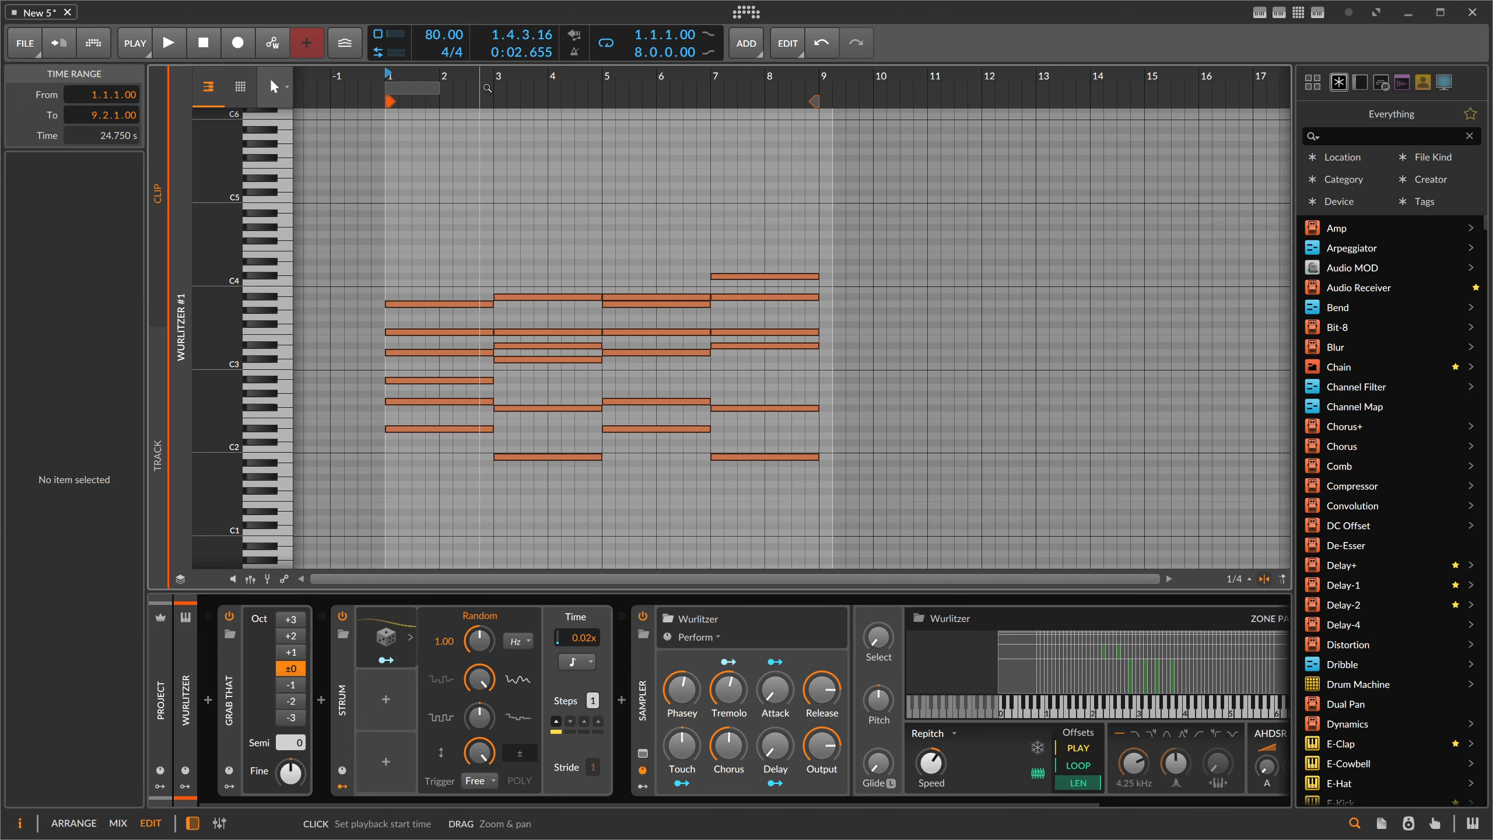
Return to the arrangement and add a new instrument track with the XO plug-in below the Wurlitzer track.
key("Tab")
left_click(264, 174)
left_click(237, 148)
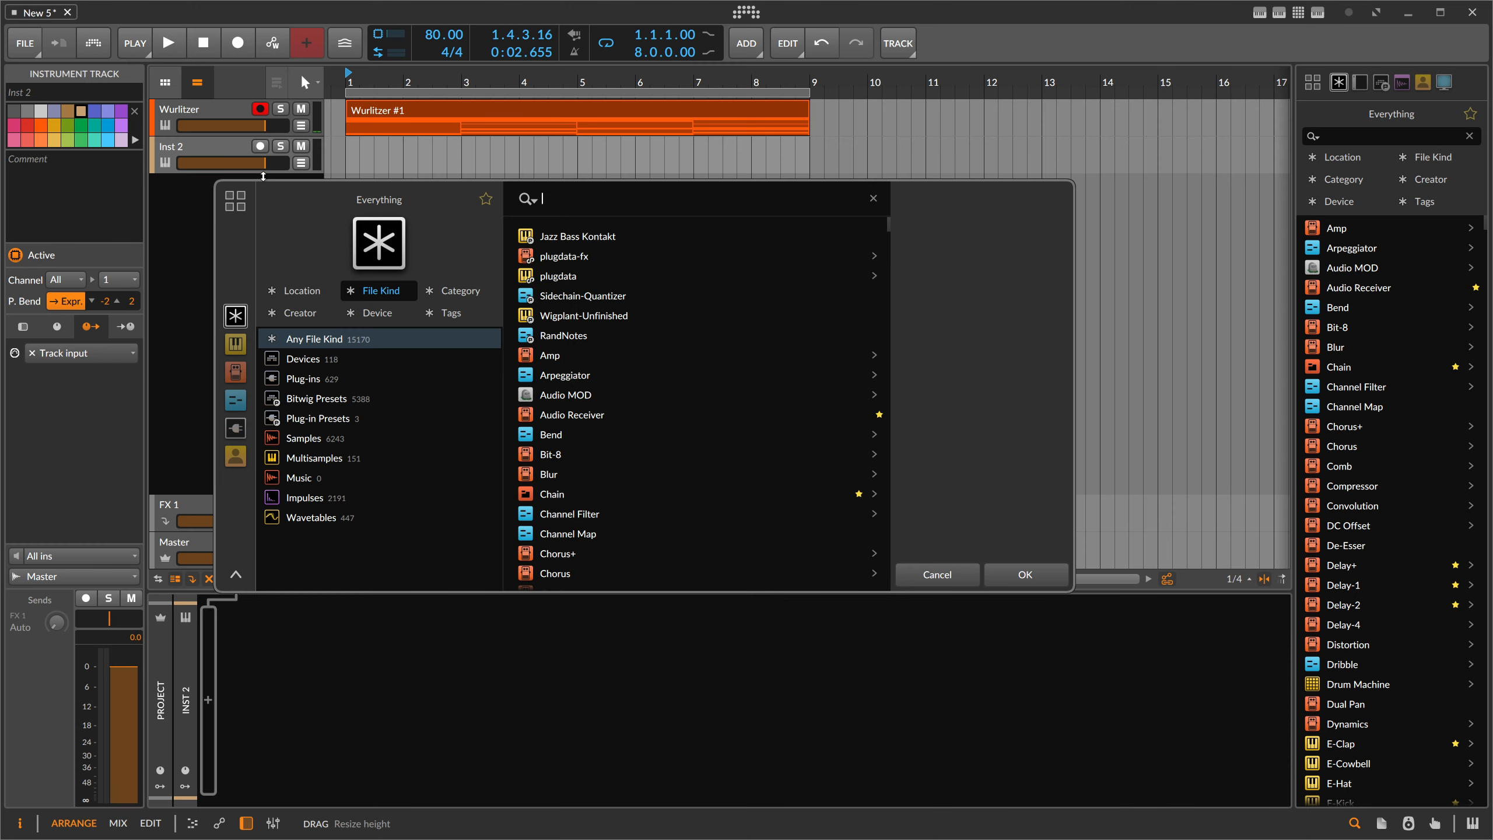
type("xo")
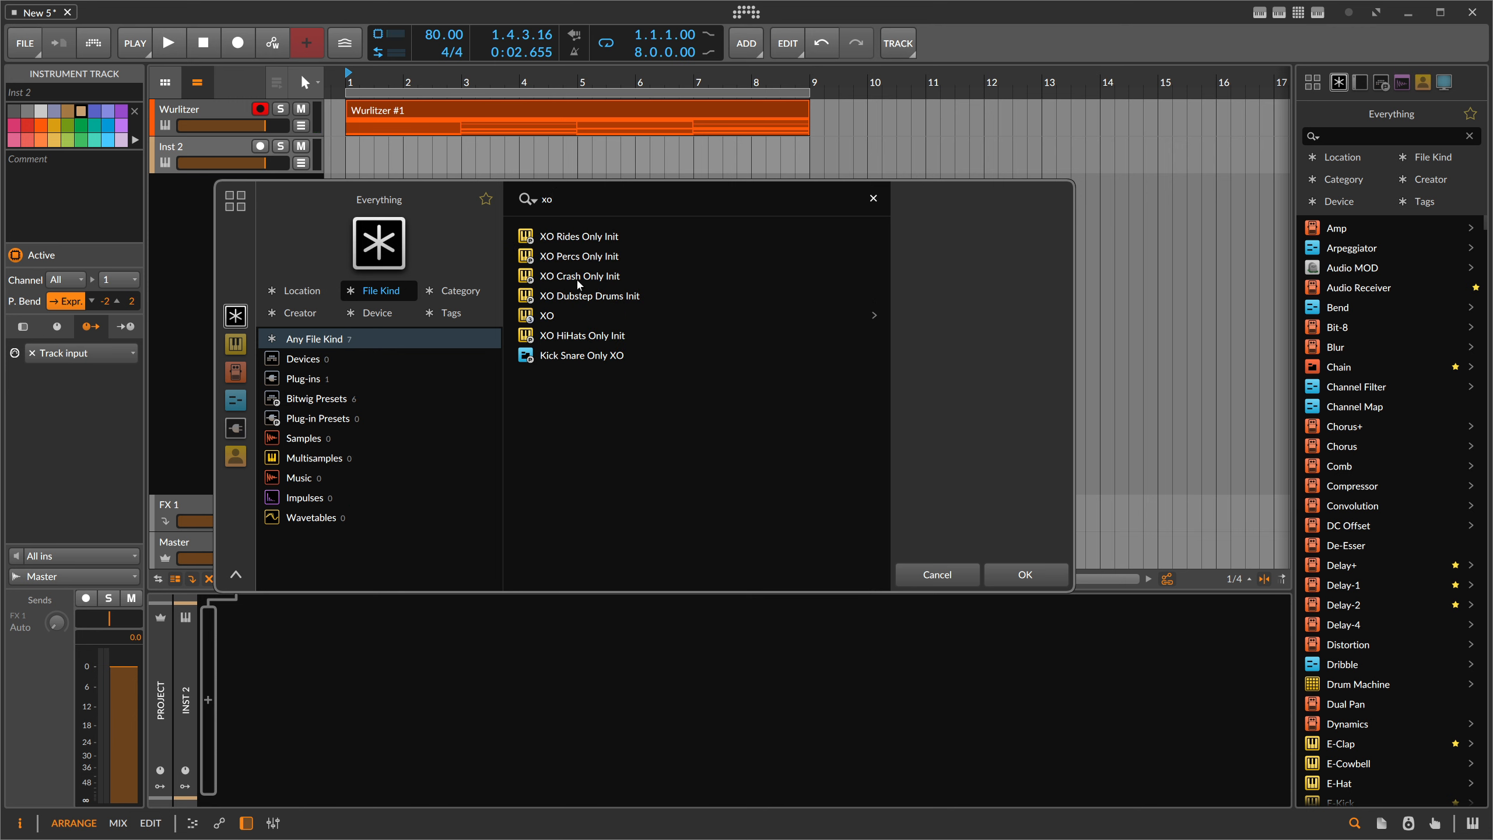
double_click(579, 317)
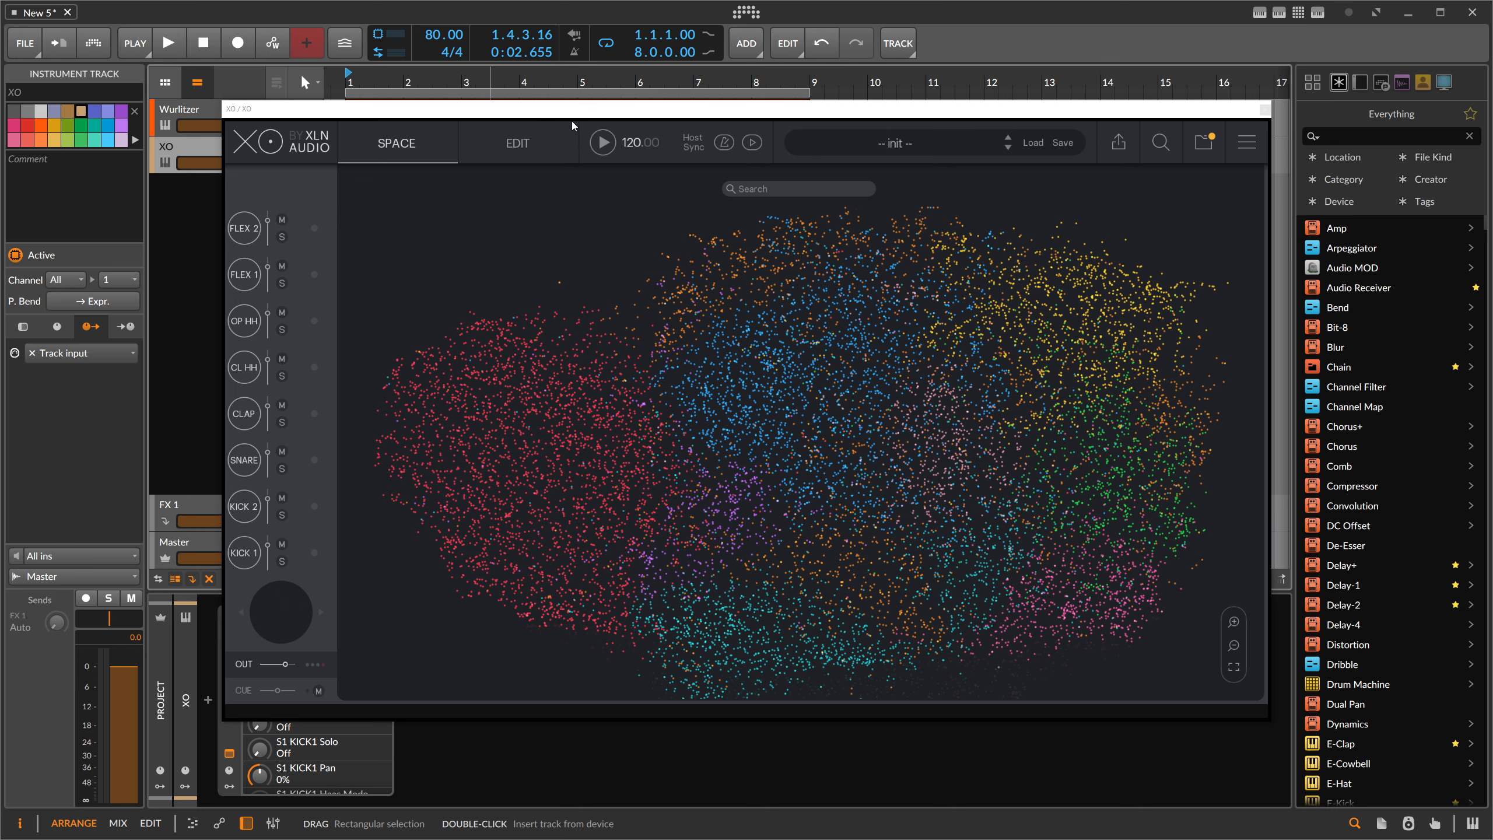
Filter XO's sample space with the search term "jazz".
left_click(765, 190)
type("jaz")
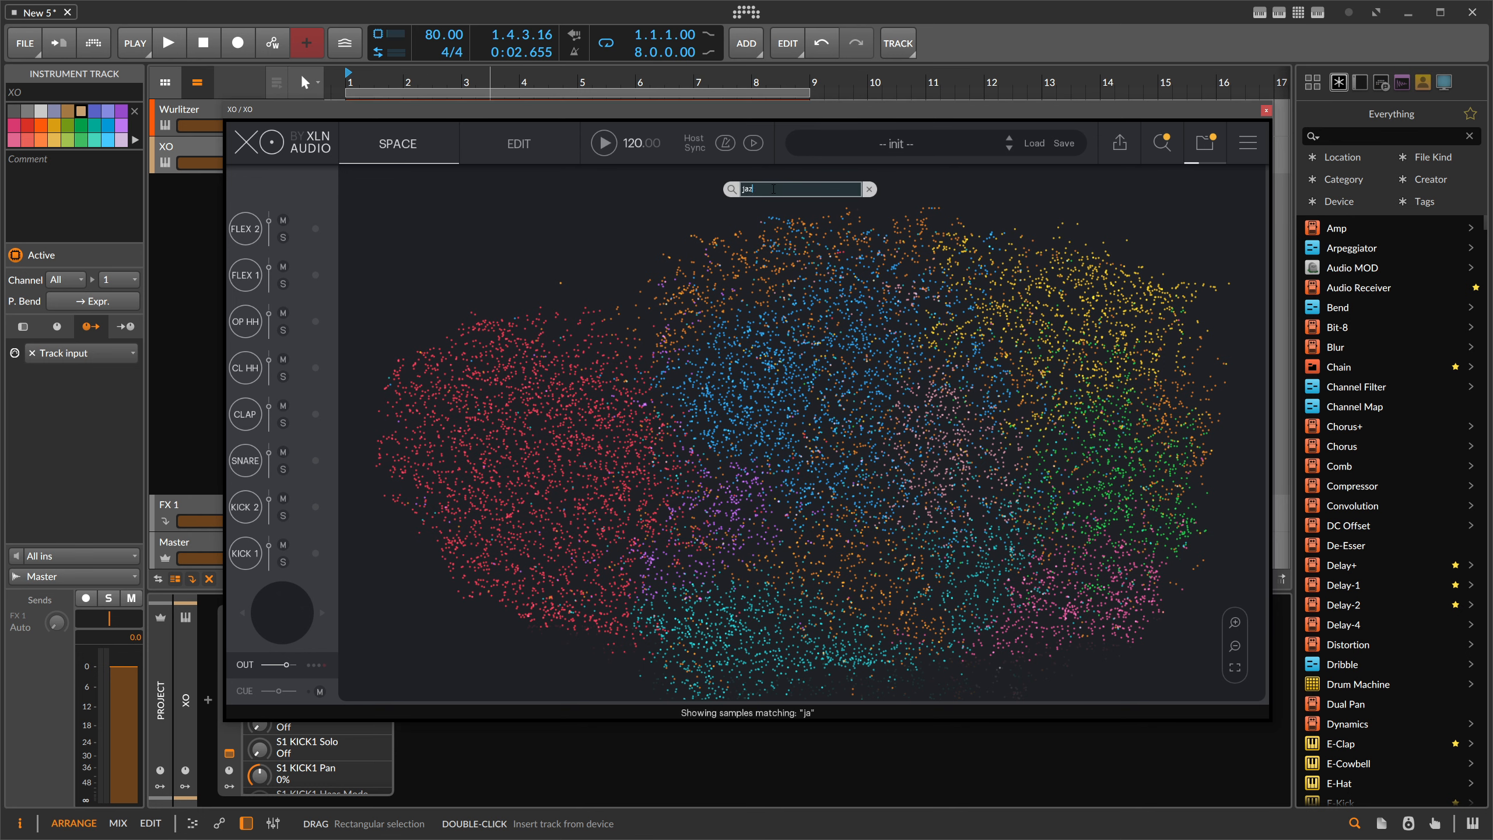
type("z")
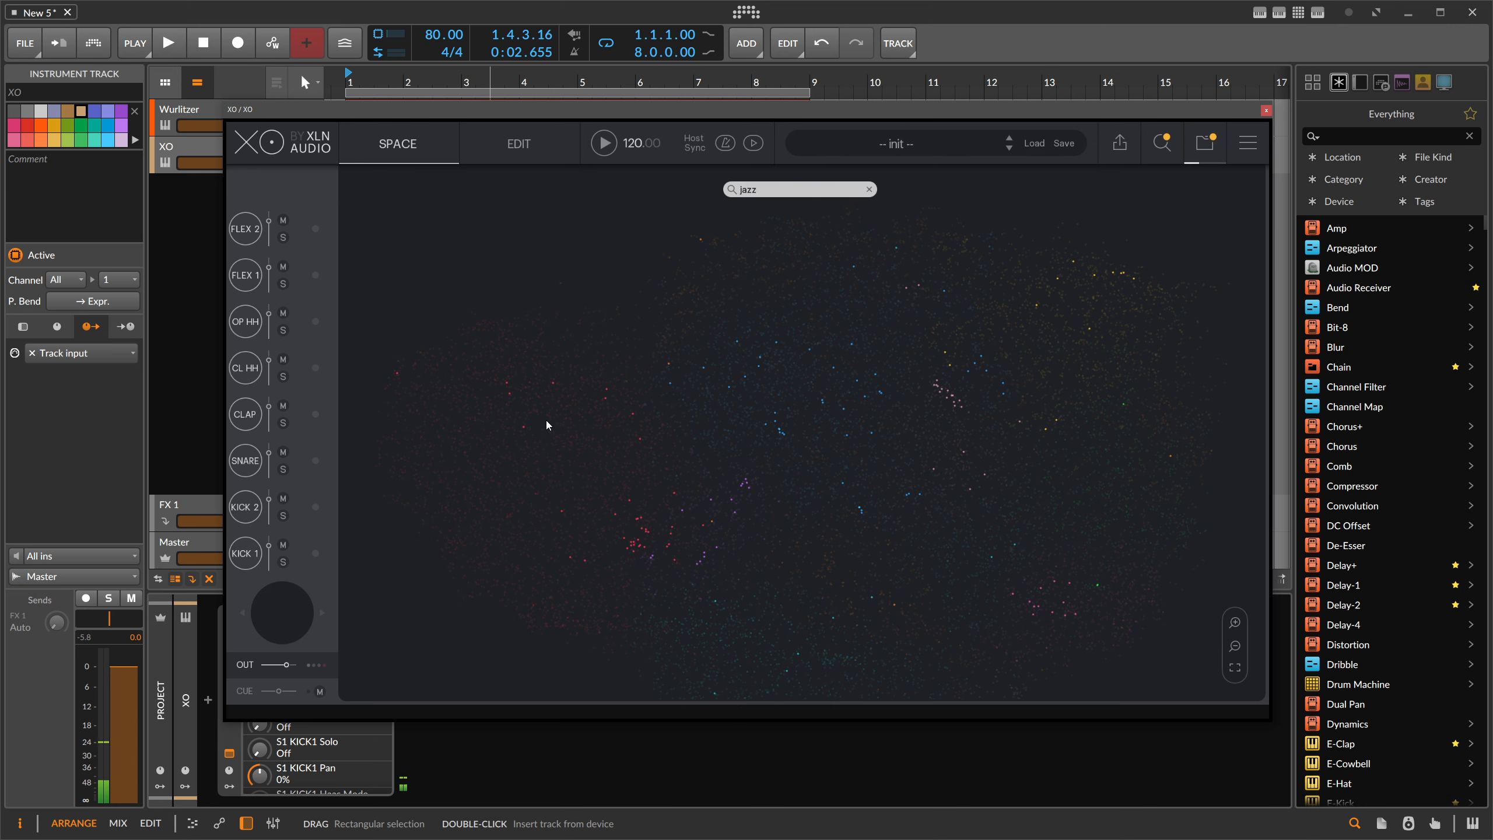
Audition the red jazz kick samples and assign one to the KICK 1 slot.
left_click(525, 426)
left_click(511, 394)
left_click(507, 383)
left_click(552, 383)
left_click(399, 373)
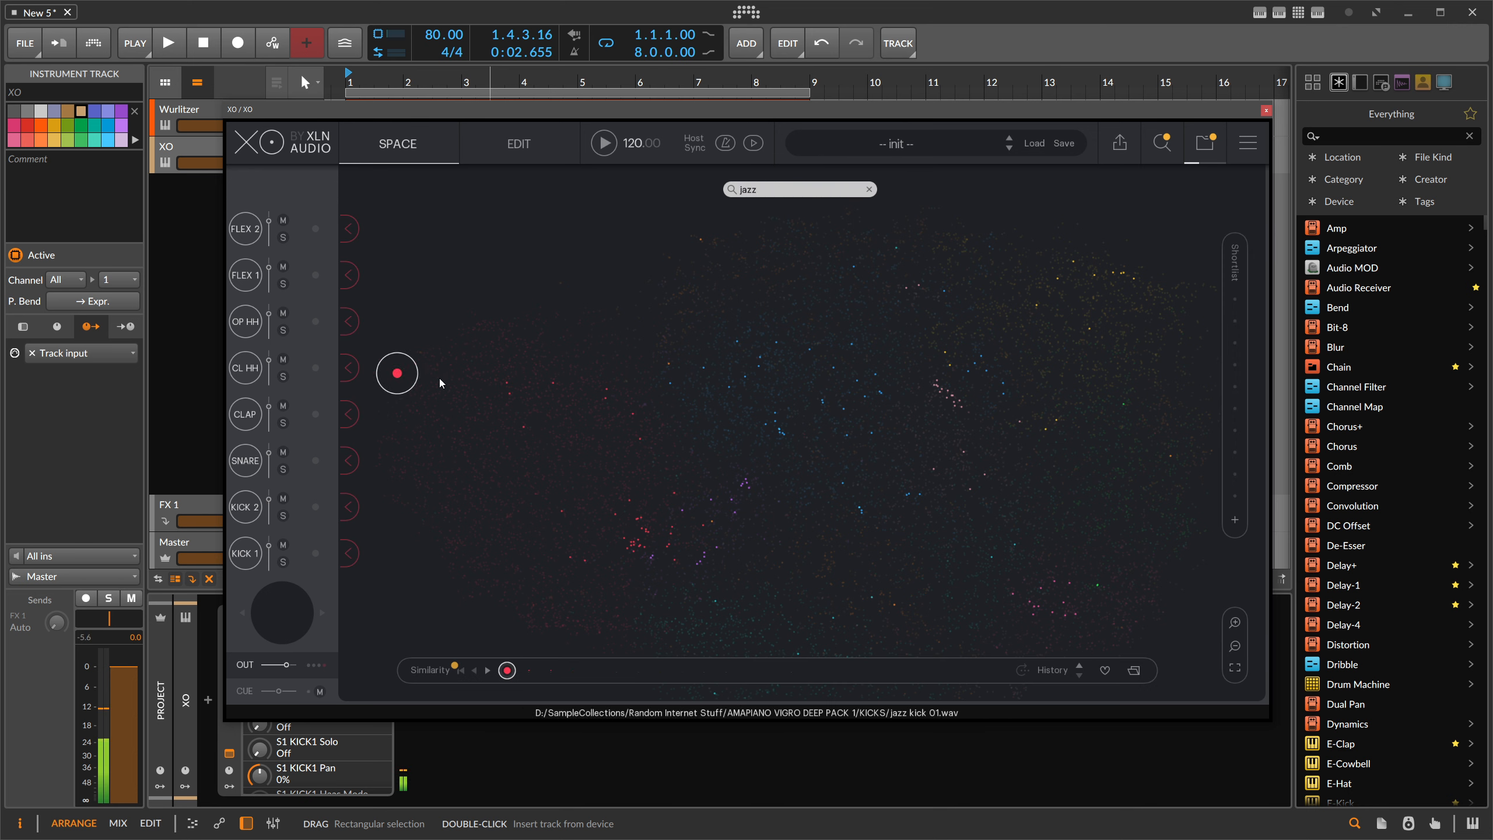
left_click(507, 383)
left_click(349, 553)
Audition the blue jazz snare samples and assign Modern_Jazz_Sticks_LA_Jazz.wav to the SNARE slot.
left_click(774, 412)
left_click(760, 368)
left_click(808, 349)
left_click(776, 343)
left_click(738, 341)
left_click(822, 402)
left_click(857, 381)
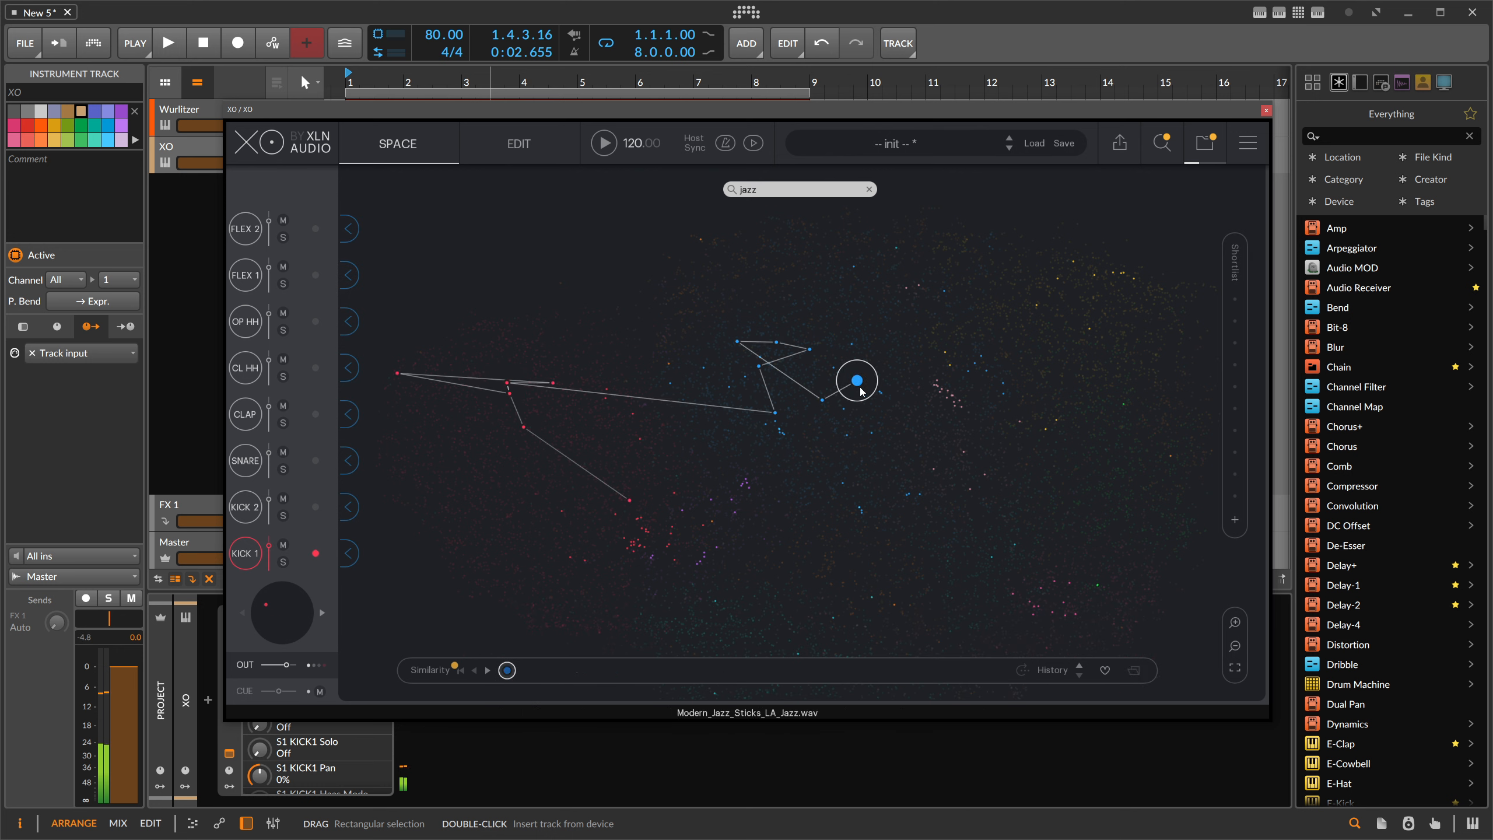
left_click(354, 463)
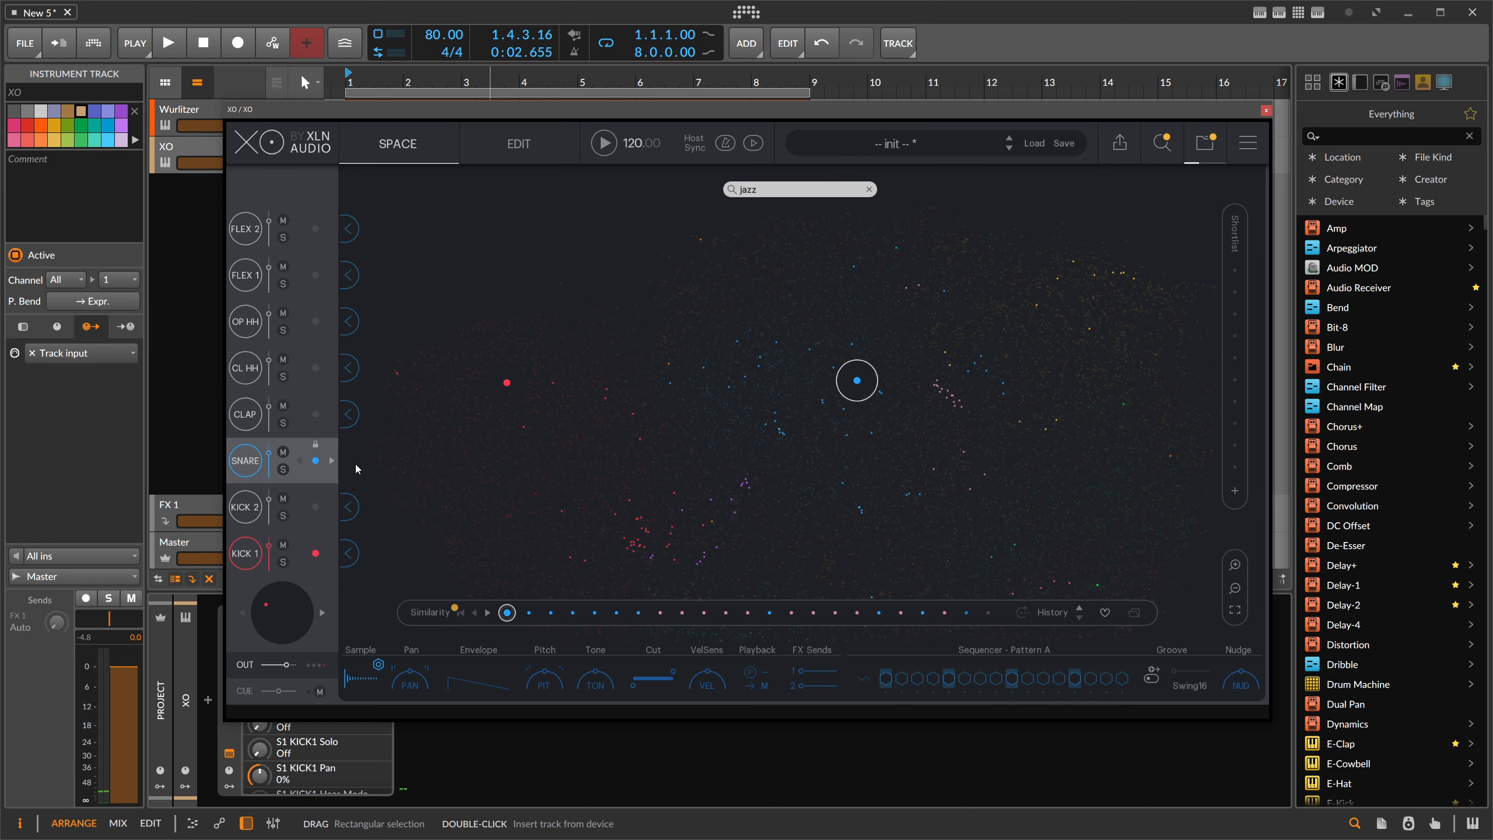
Assign the yellow hi-hat sample Hit 6.wav to CL HH and a pink clap sample to CLAP.
left_click(1056, 279)
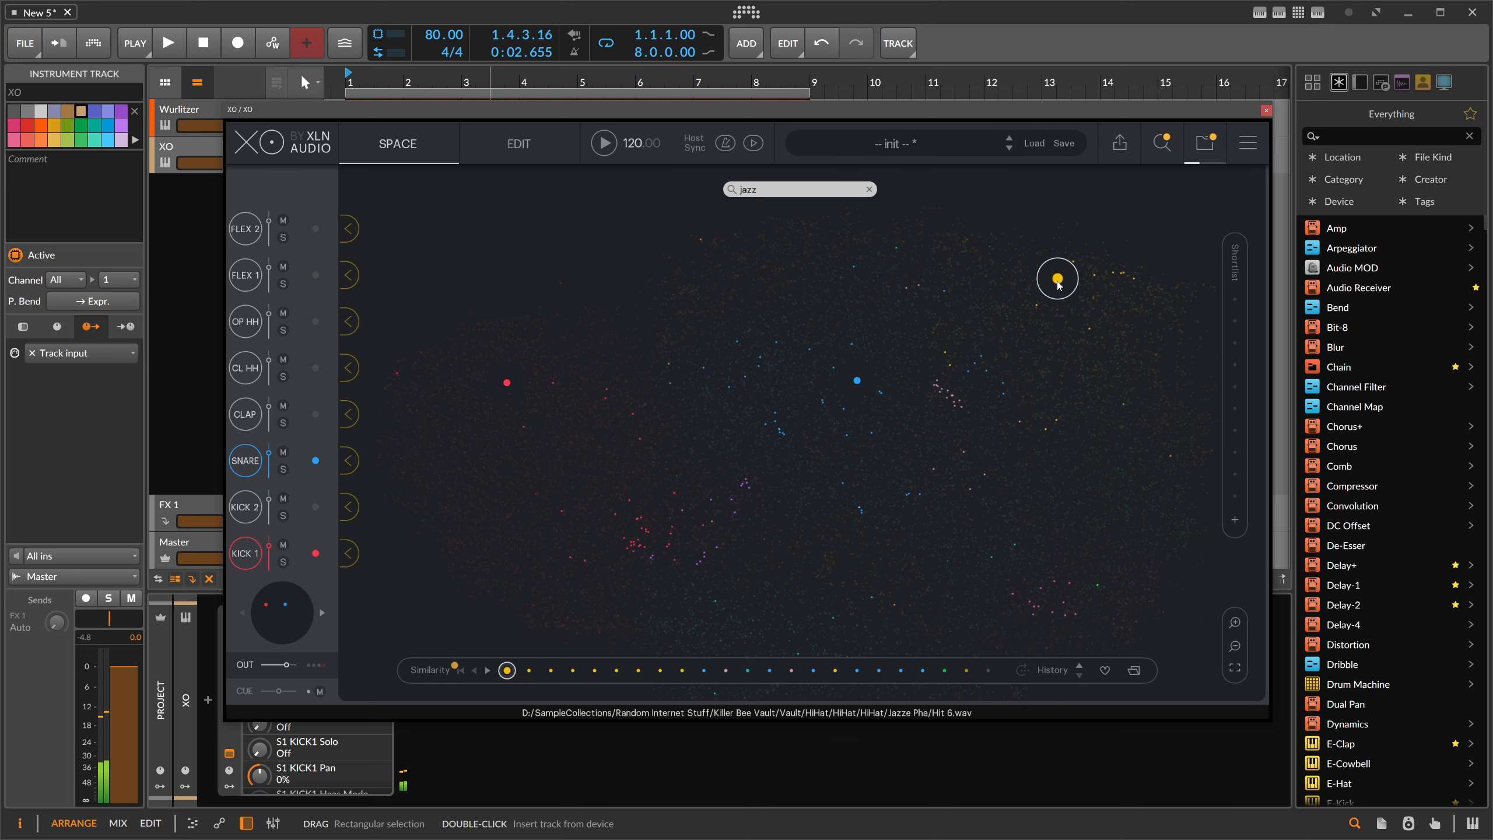
left_click(355, 368)
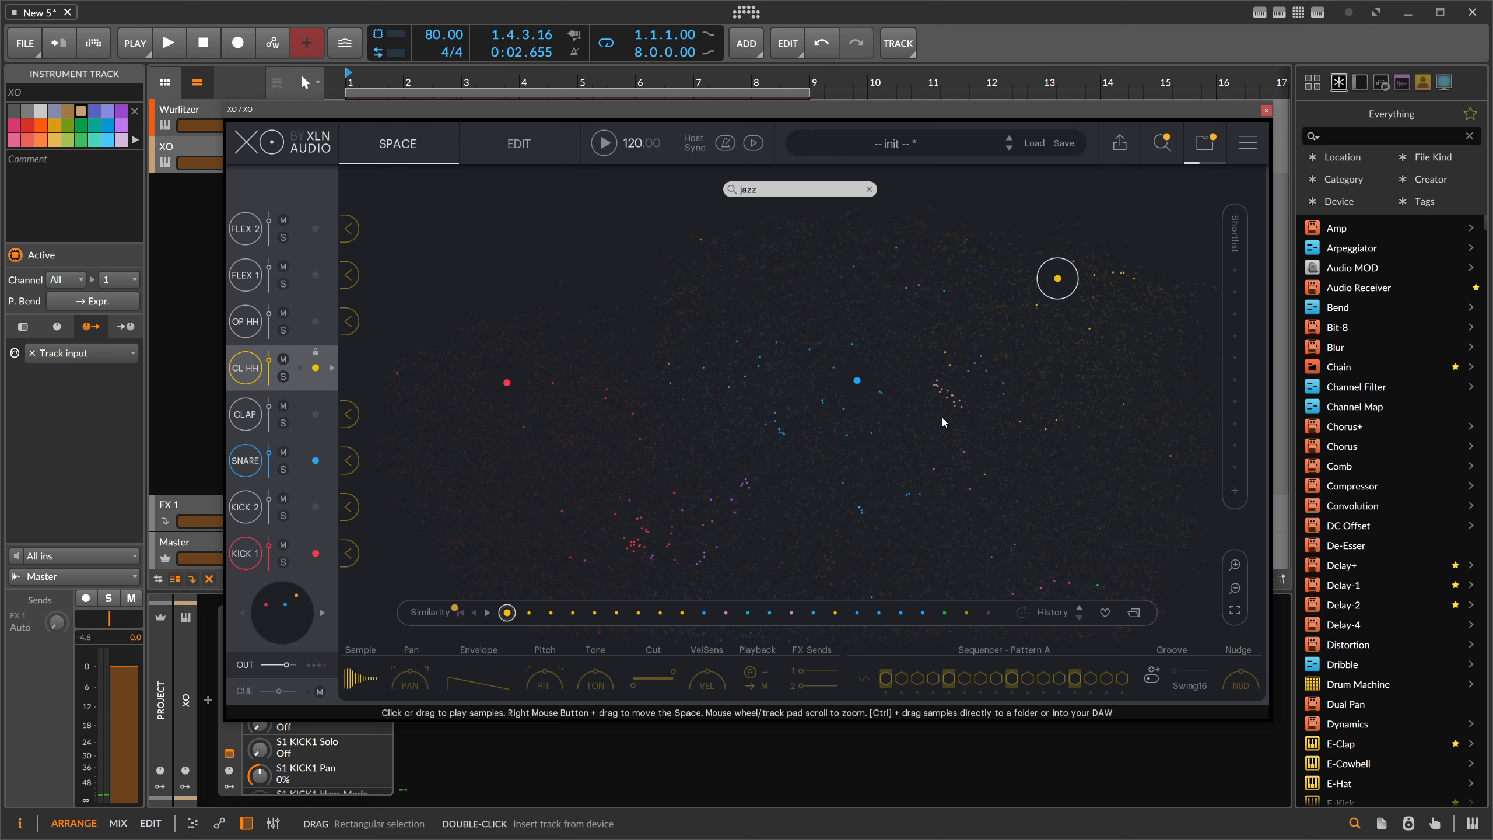
left_click(955, 406)
left_click(354, 414)
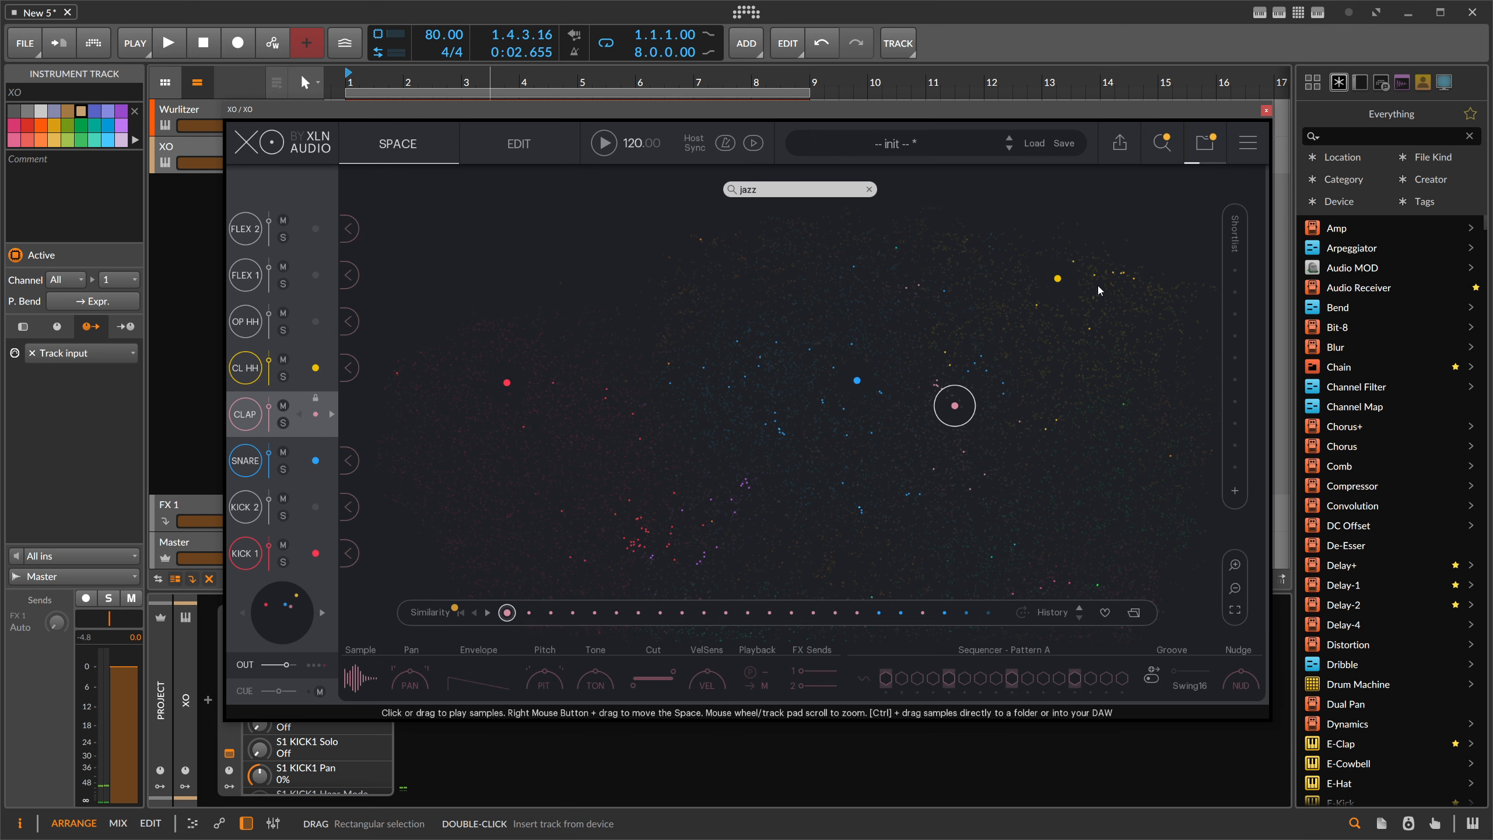
Audition more jazz samples, assigning OpenHH FullJazz.wav to the OP HH slot and Snare 19.wav to FLEX 1.
mouse_move(1100, 284)
left_mouse_down()
mouse_move(1139, 278)
mouse_move(1168, 459)
mouse_move(1087, 588)
left_mouse_up()
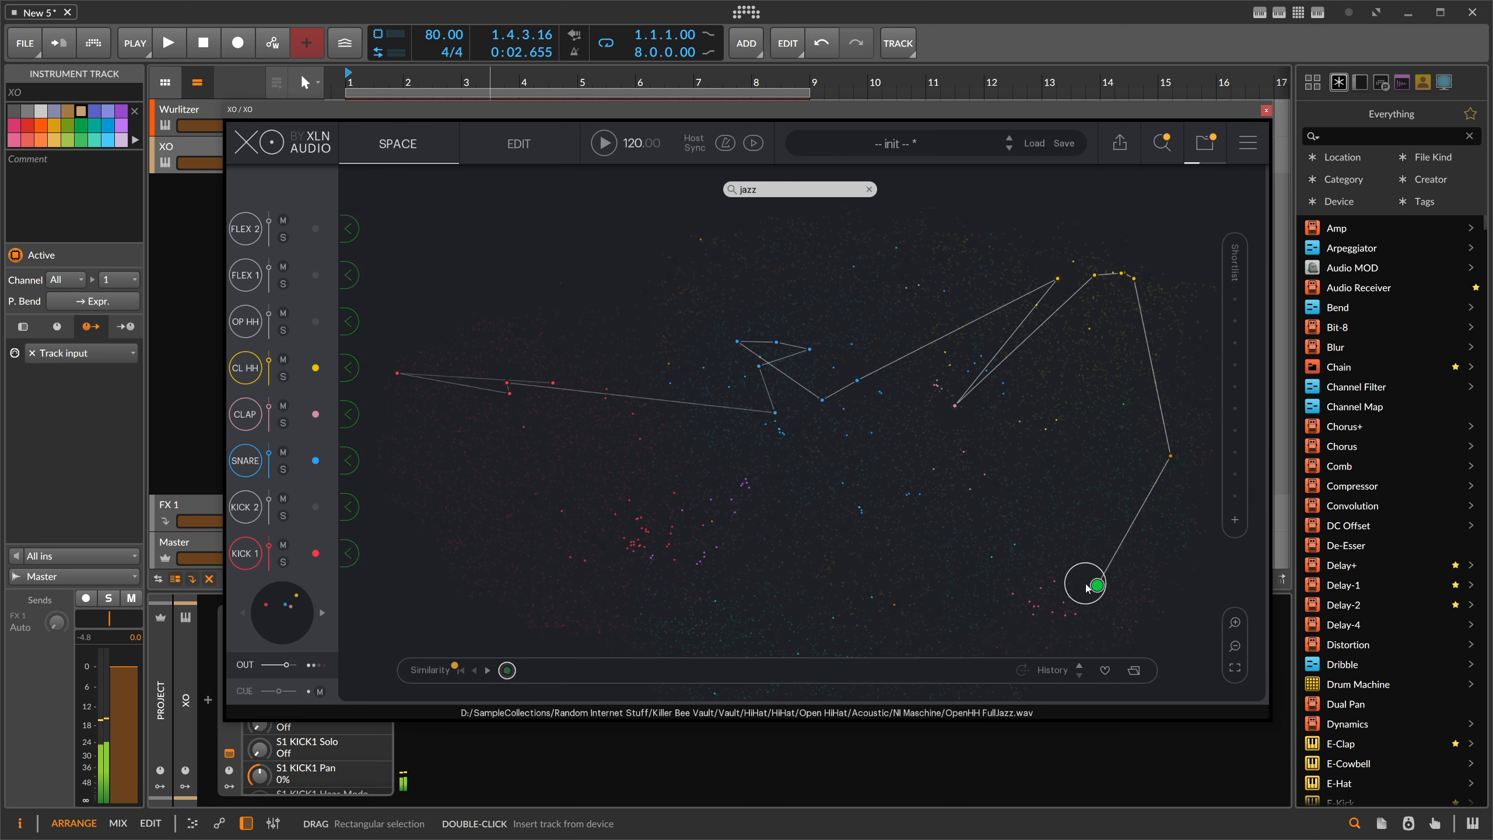
left_click(350, 322)
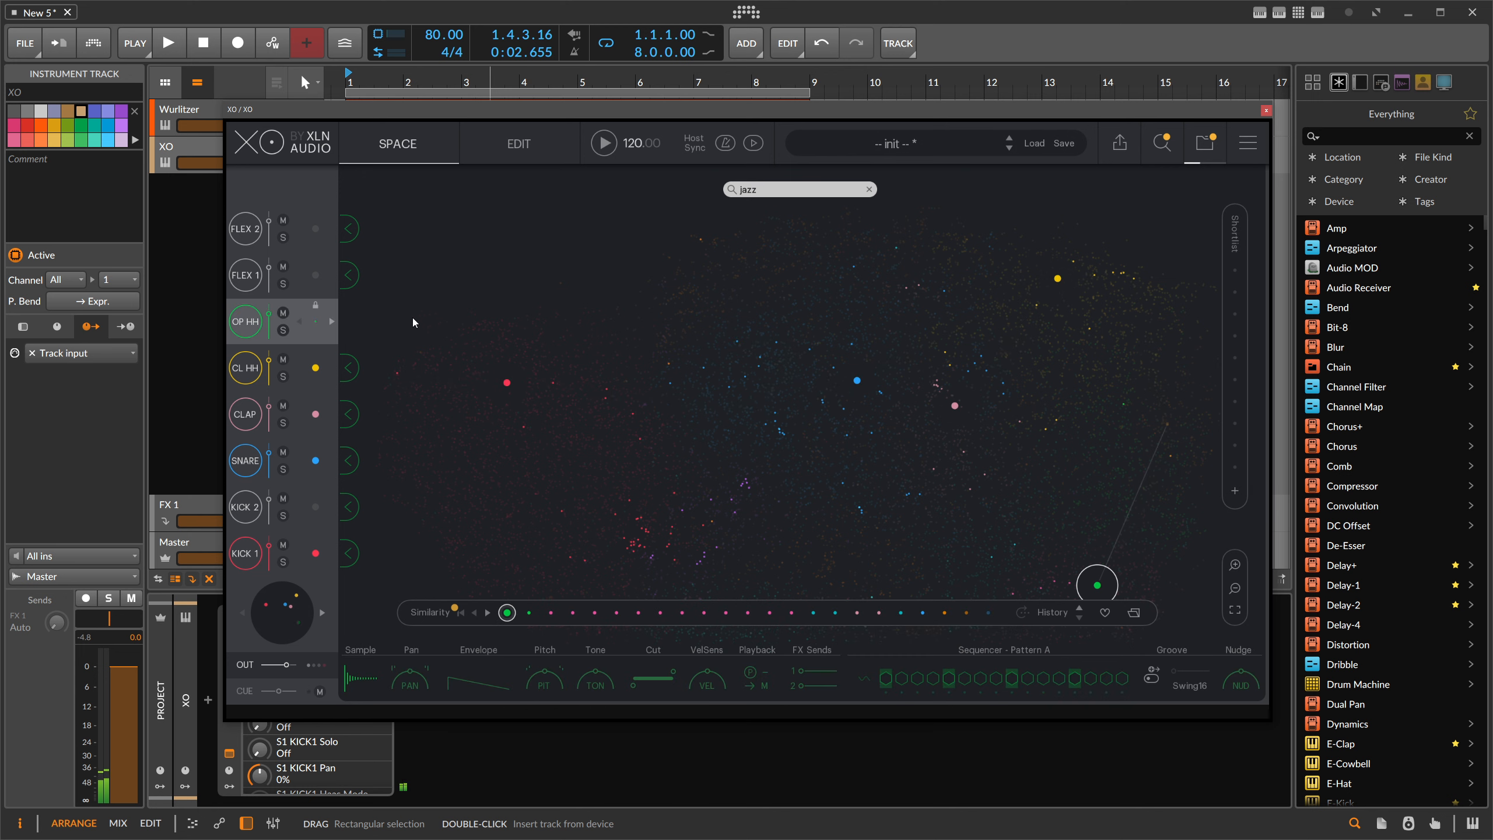
left_click(702, 240)
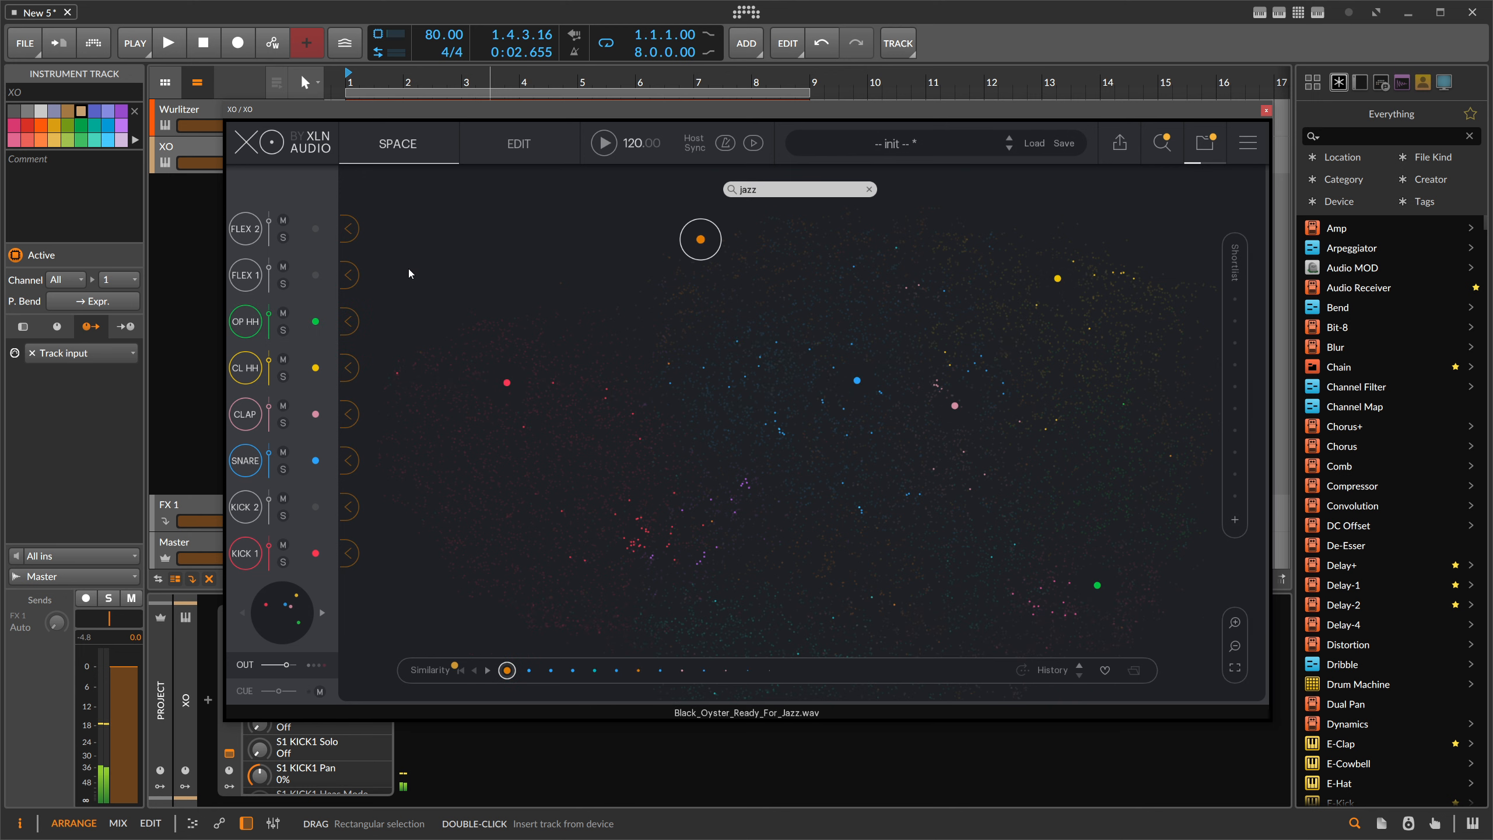
left_click(670, 369)
left_click(644, 532)
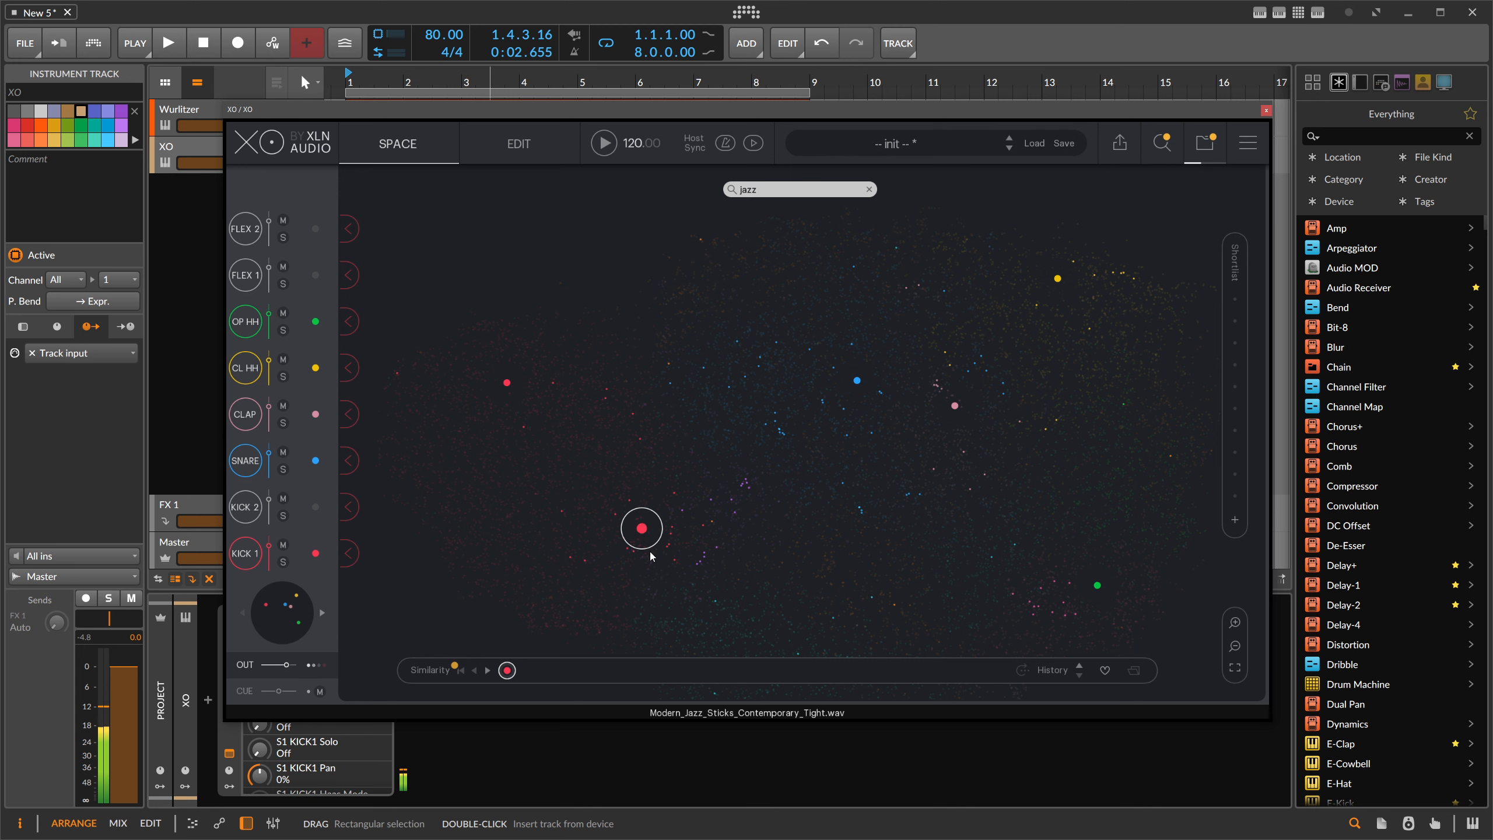
left_click(718, 547)
left_click(906, 287)
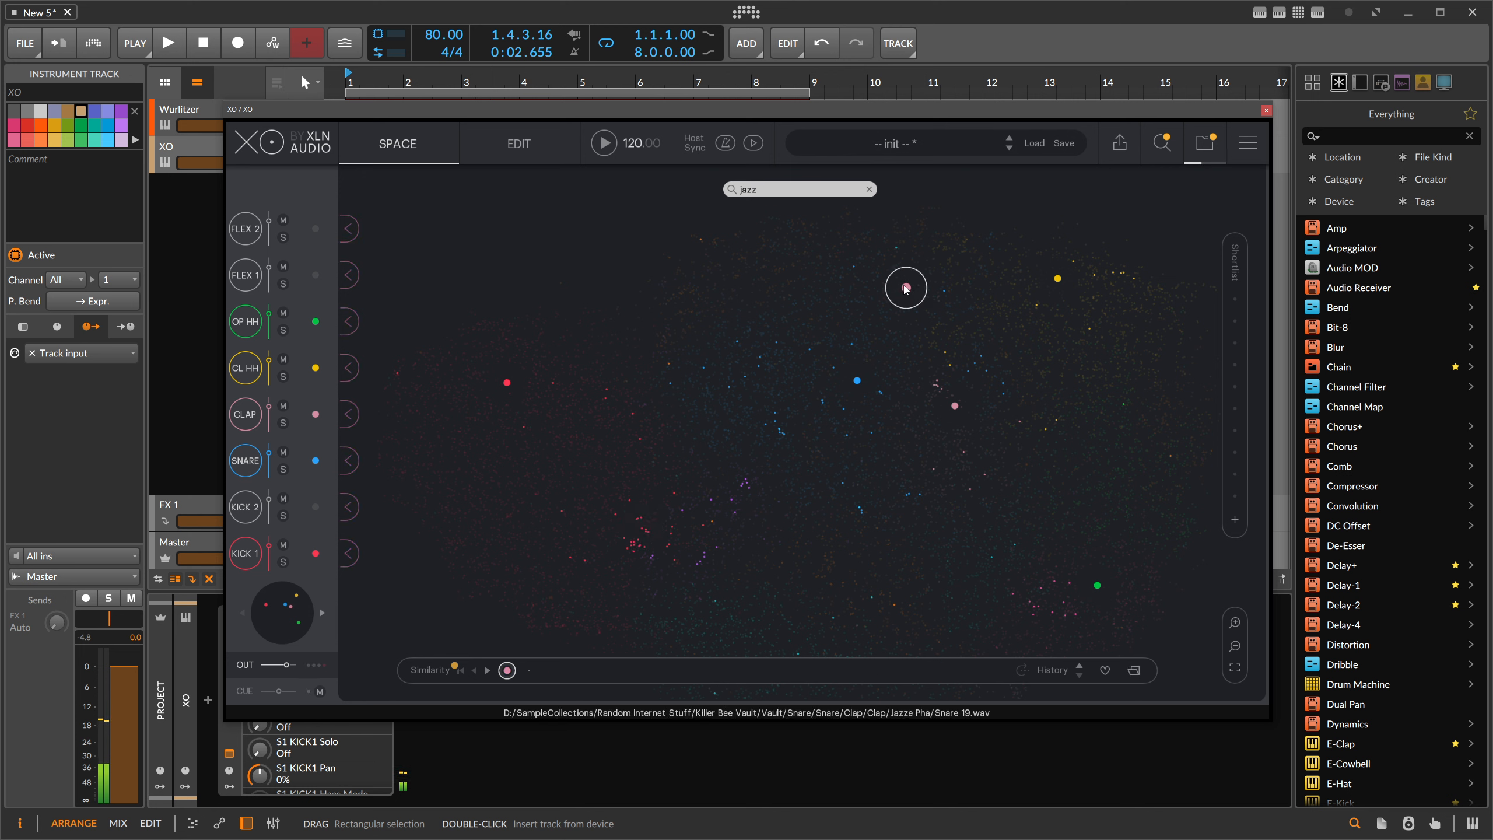
left_click(349, 283)
Audition further jazz samples across the map, assign an orange one to the FLEX 2 slot and close the XO window.
left_click(943, 291)
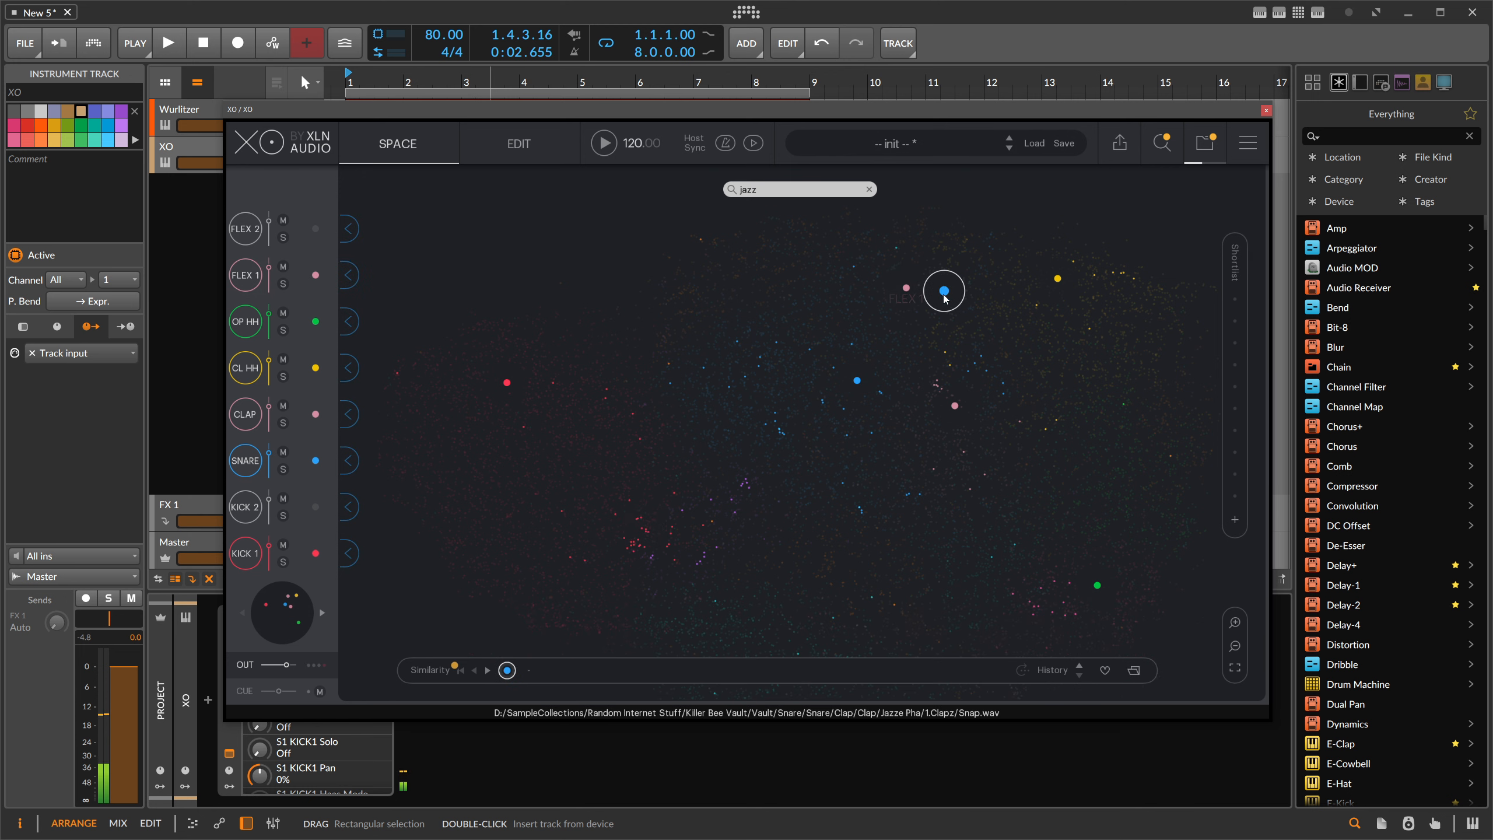
left_click(979, 357)
left_click(1002, 380)
left_click(895, 244)
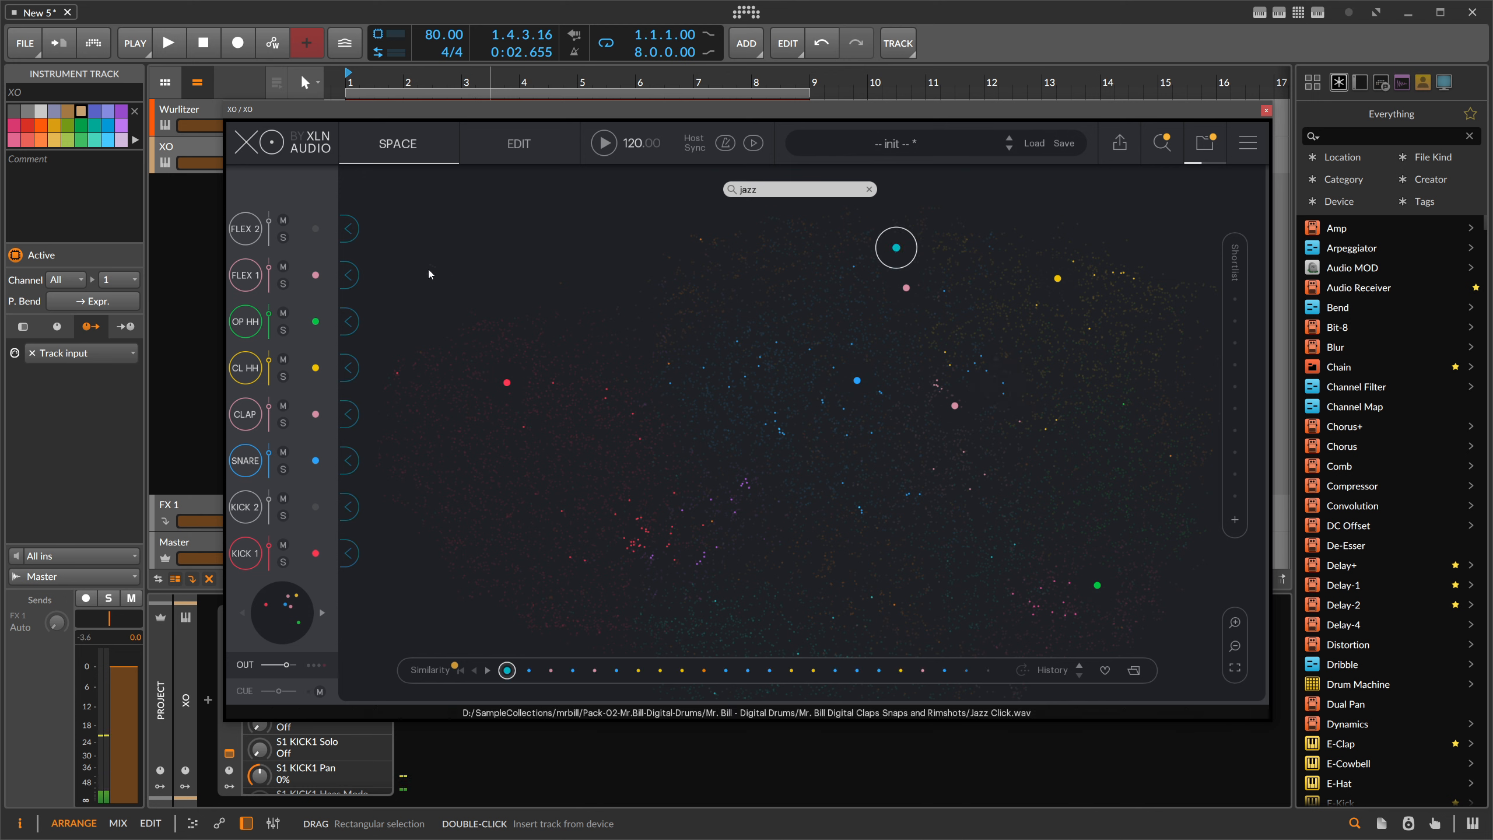
left_click(853, 267)
left_click(776, 341)
left_click(736, 342)
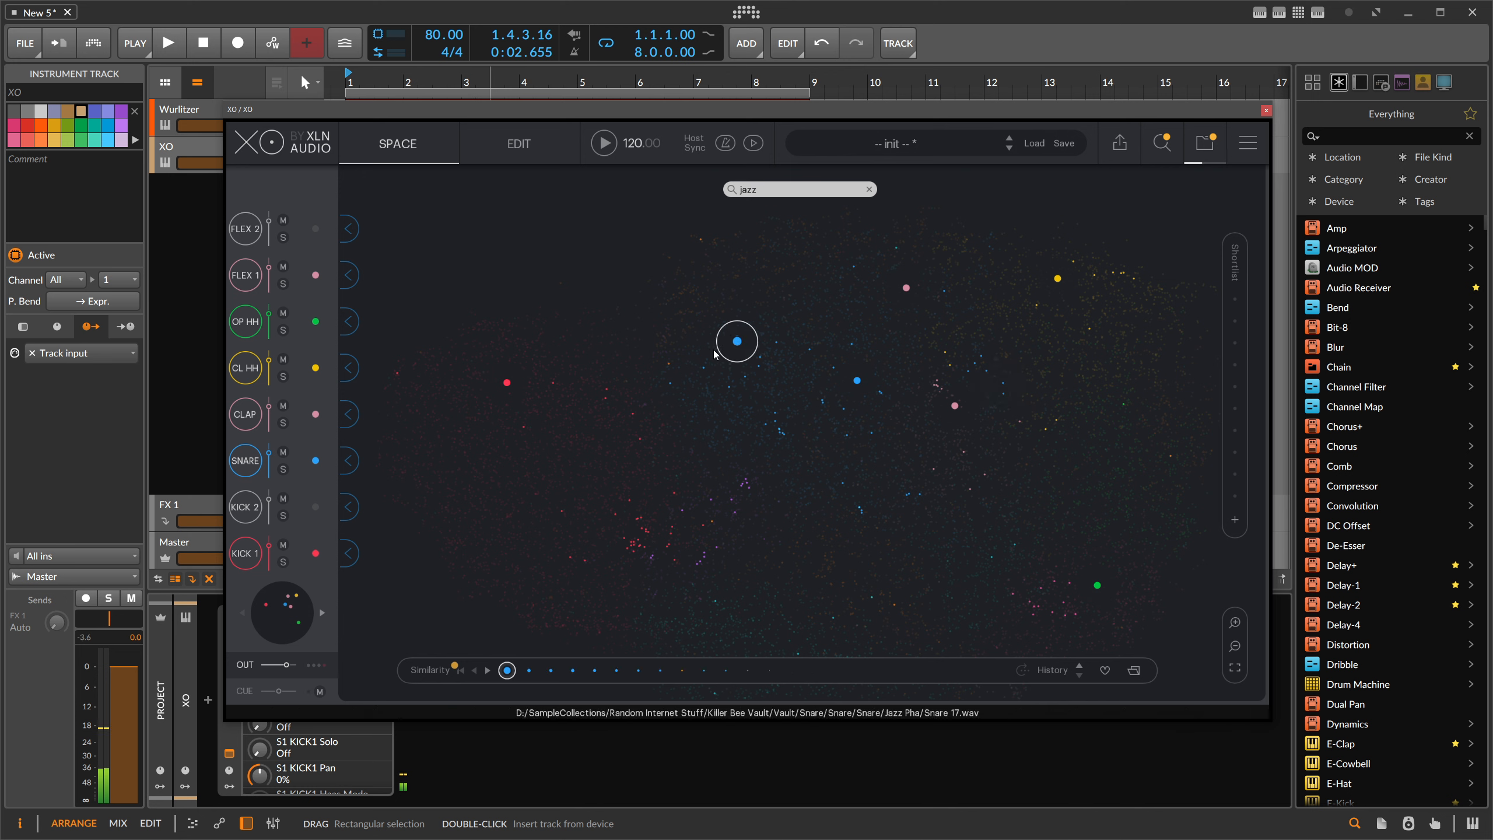
left_click(666, 360)
left_click(606, 390)
left_click(637, 437)
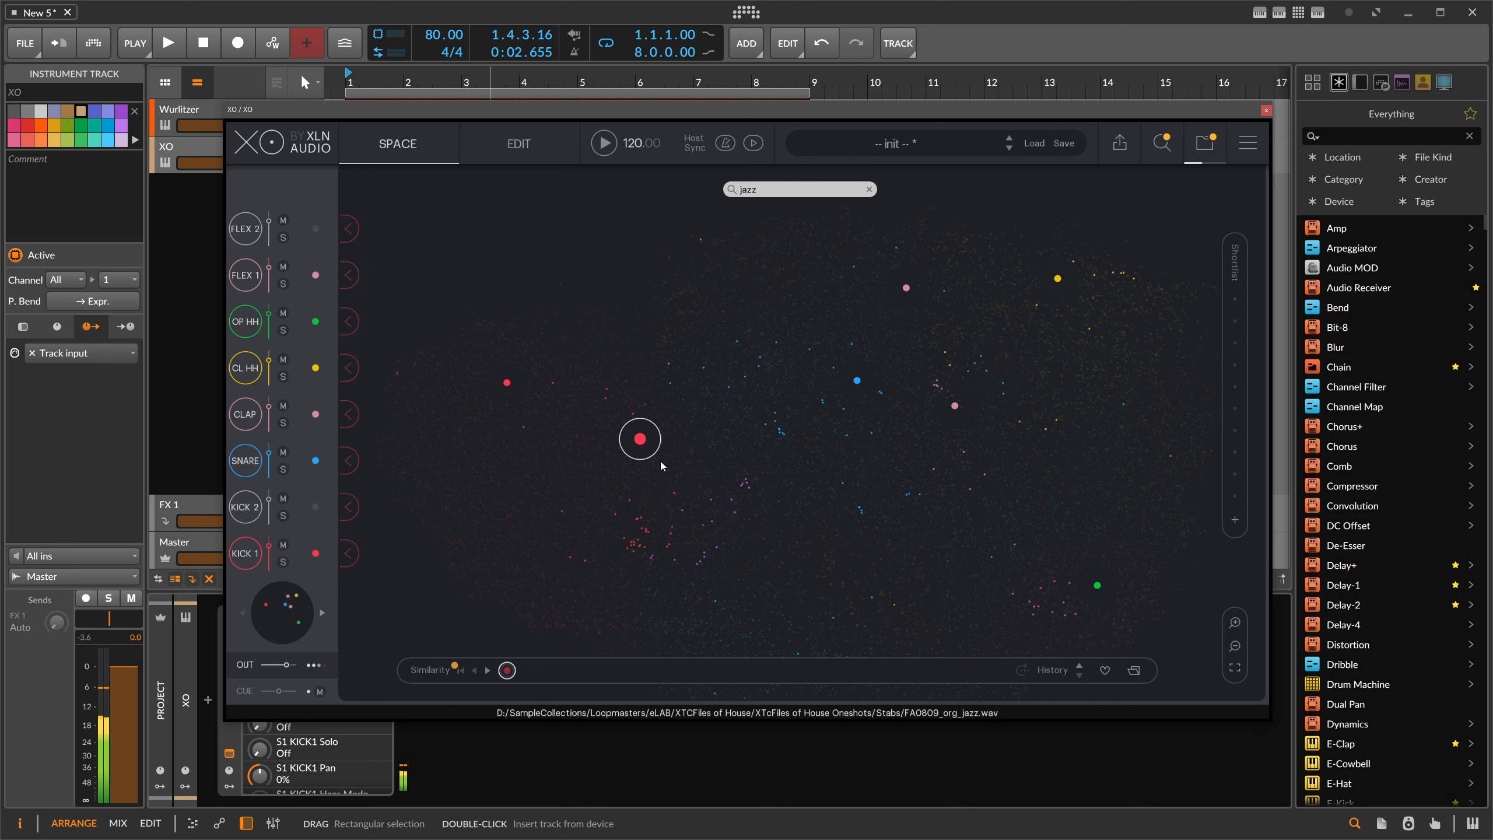
left_click(681, 509)
left_click(674, 493)
left_click(704, 526)
left_click(734, 510)
left_click(712, 499)
left_click(734, 512)
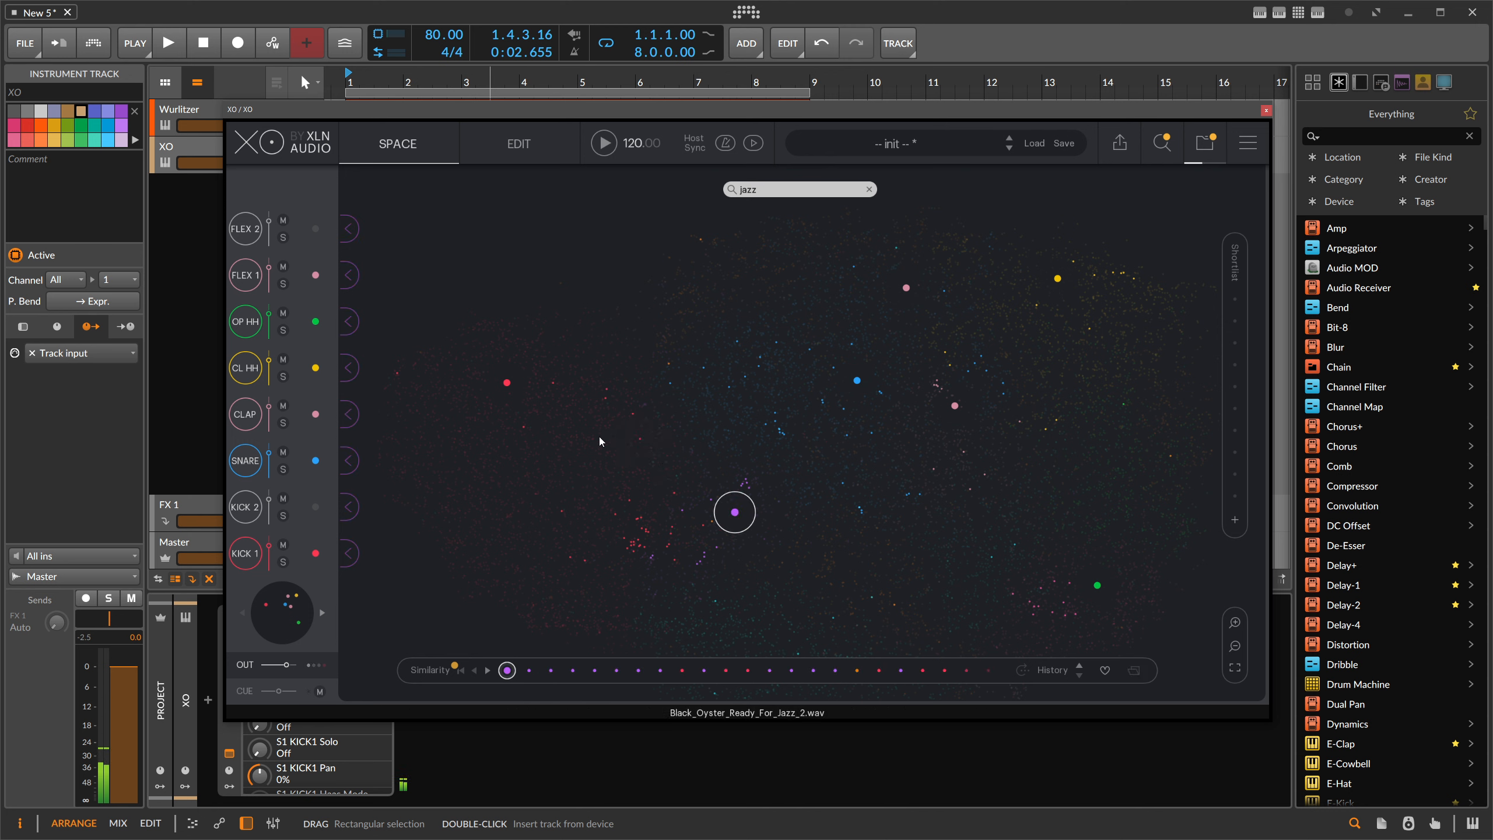
left_click(712, 521)
left_click(349, 229)
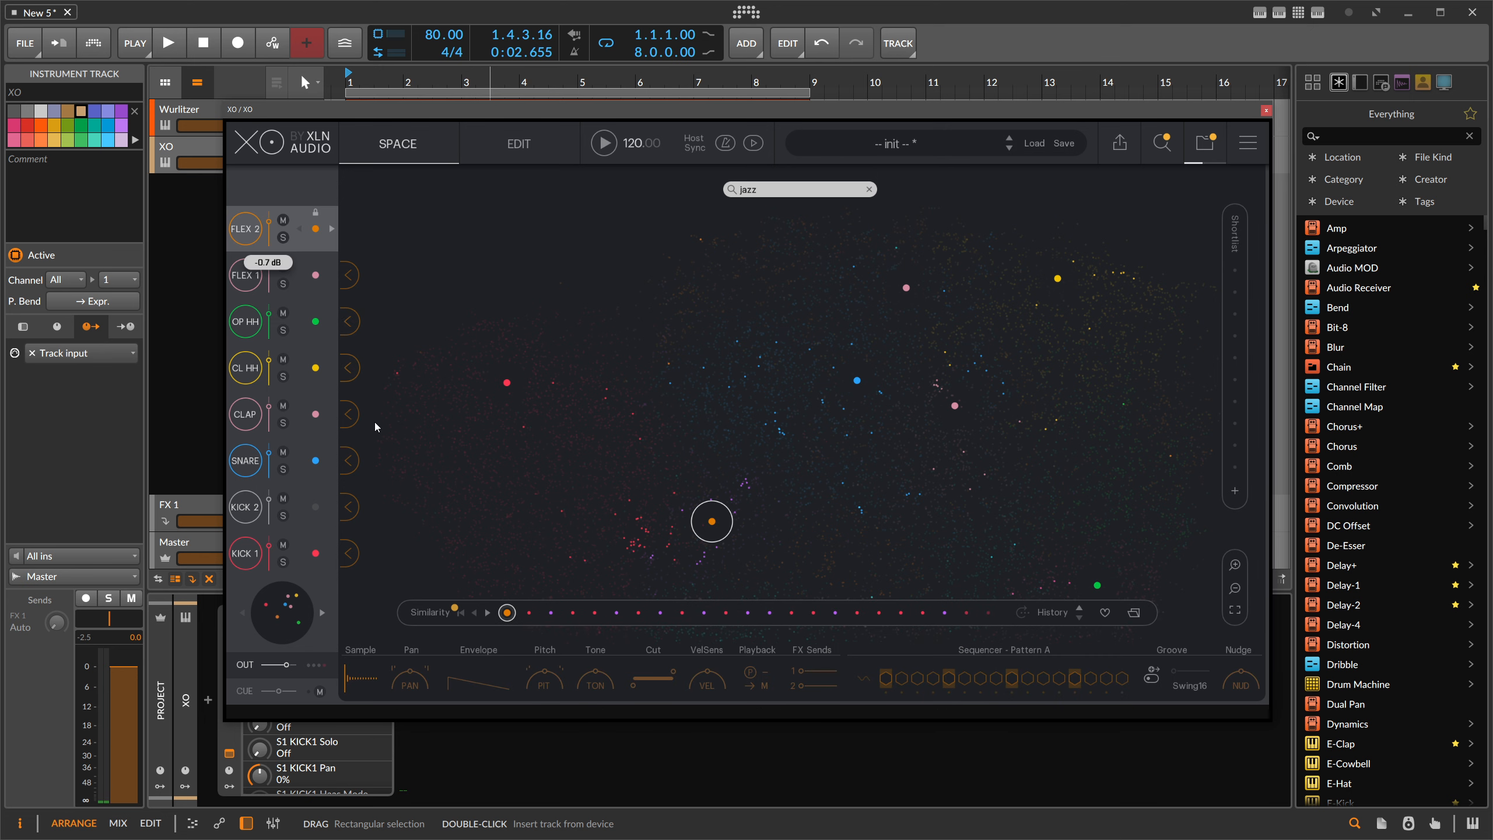
left_click(1266, 110)
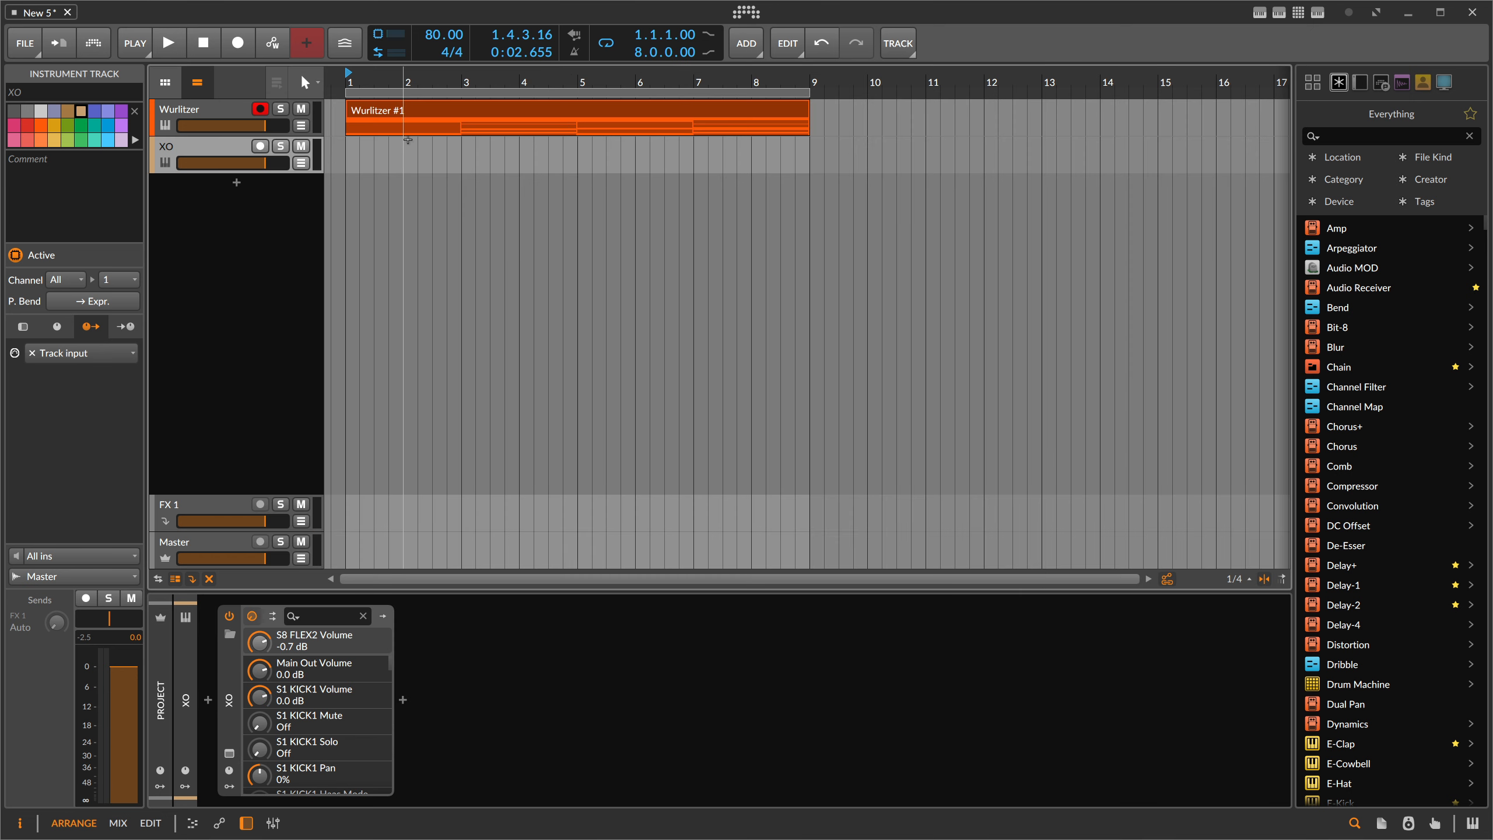
Create a one-bar note clip on the XO track, loop it across the eight bars and open it for editing.
double_click(357, 150)
left_click_drag(403, 168, 806, 171)
double_click(376, 148)
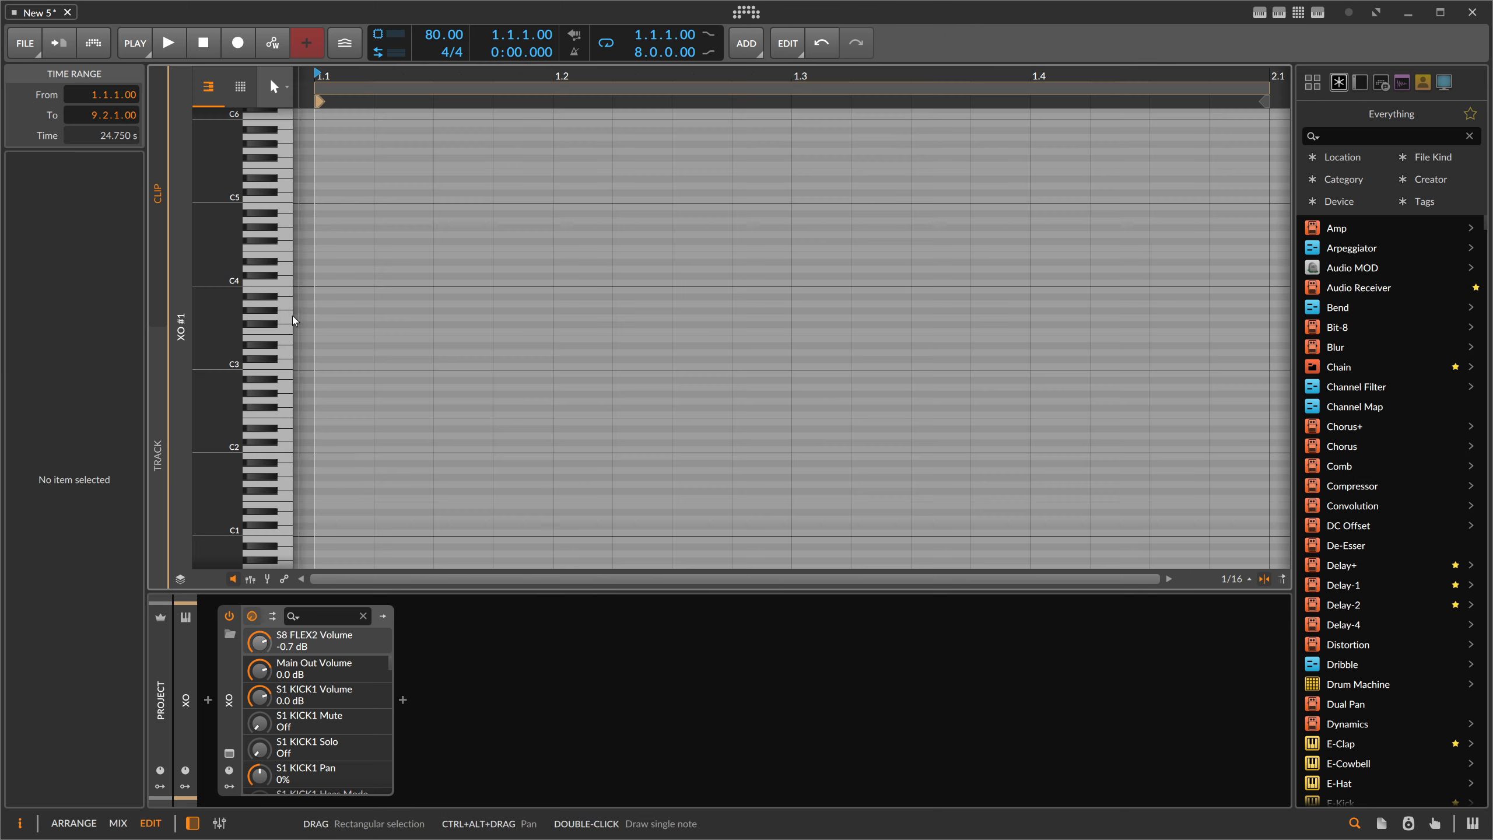
Draw kick notes on C1 at 1.1.1 and 1.3.3 and snare notes on D1 at 1.2 and 1.4, and play them back.
double_click(326, 534)
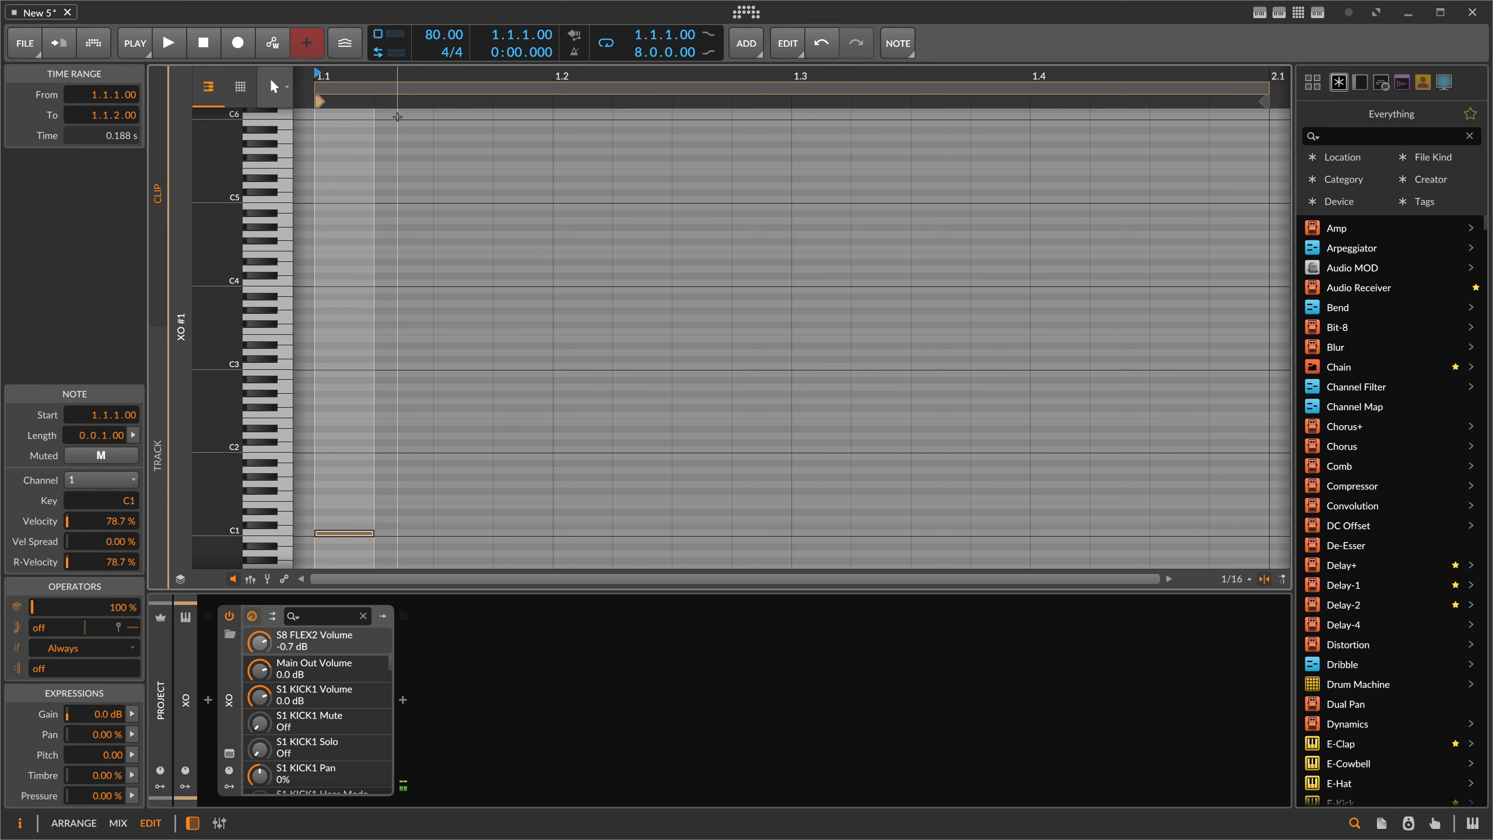
left_click_drag(398, 76, 398, 50)
double_click(505, 517)
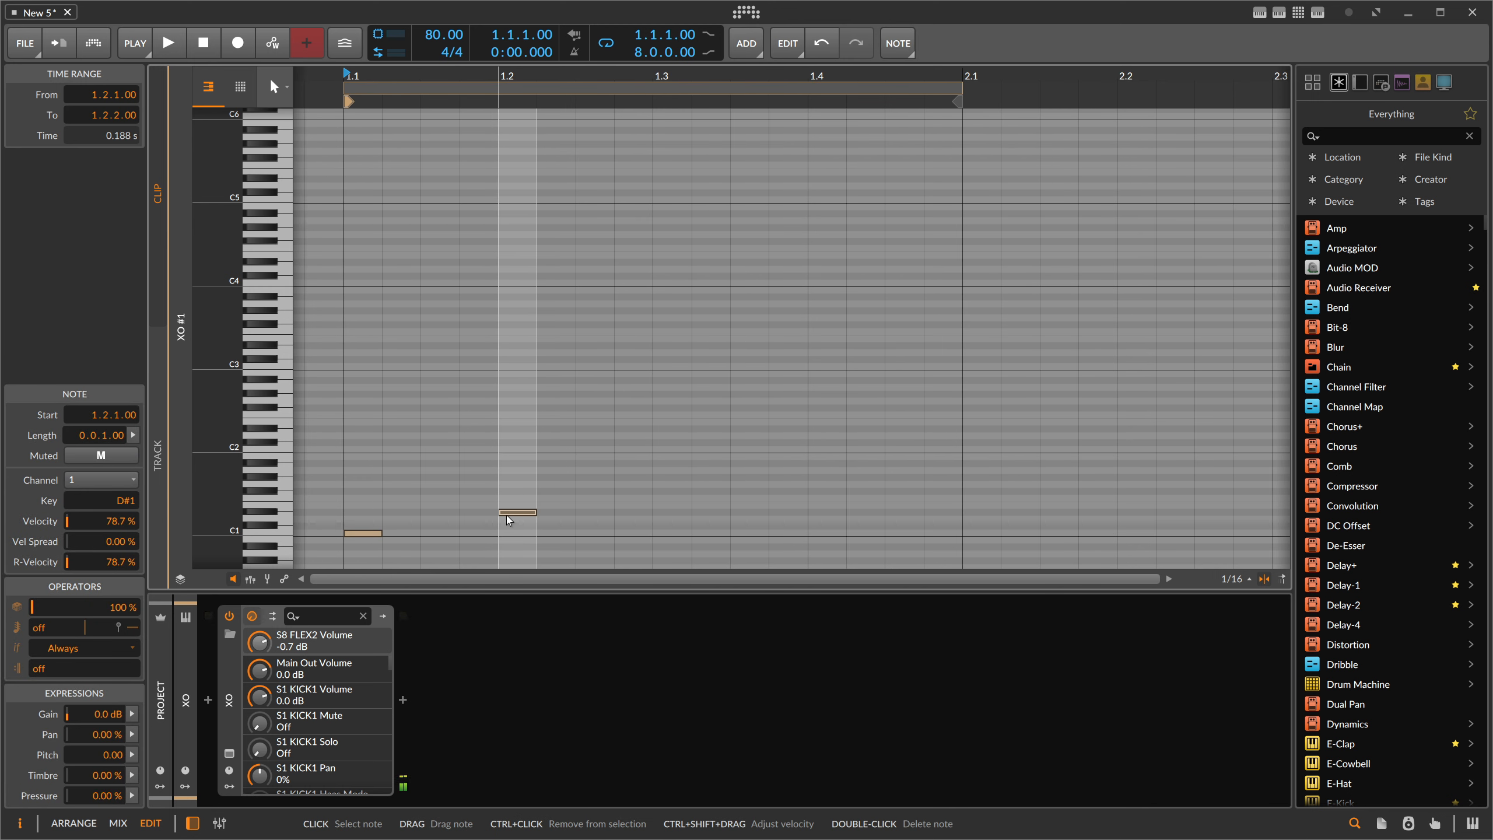
double_click(816, 519)
double_click(705, 533)
left_click_drag(705, 533, 737, 538)
key("space")
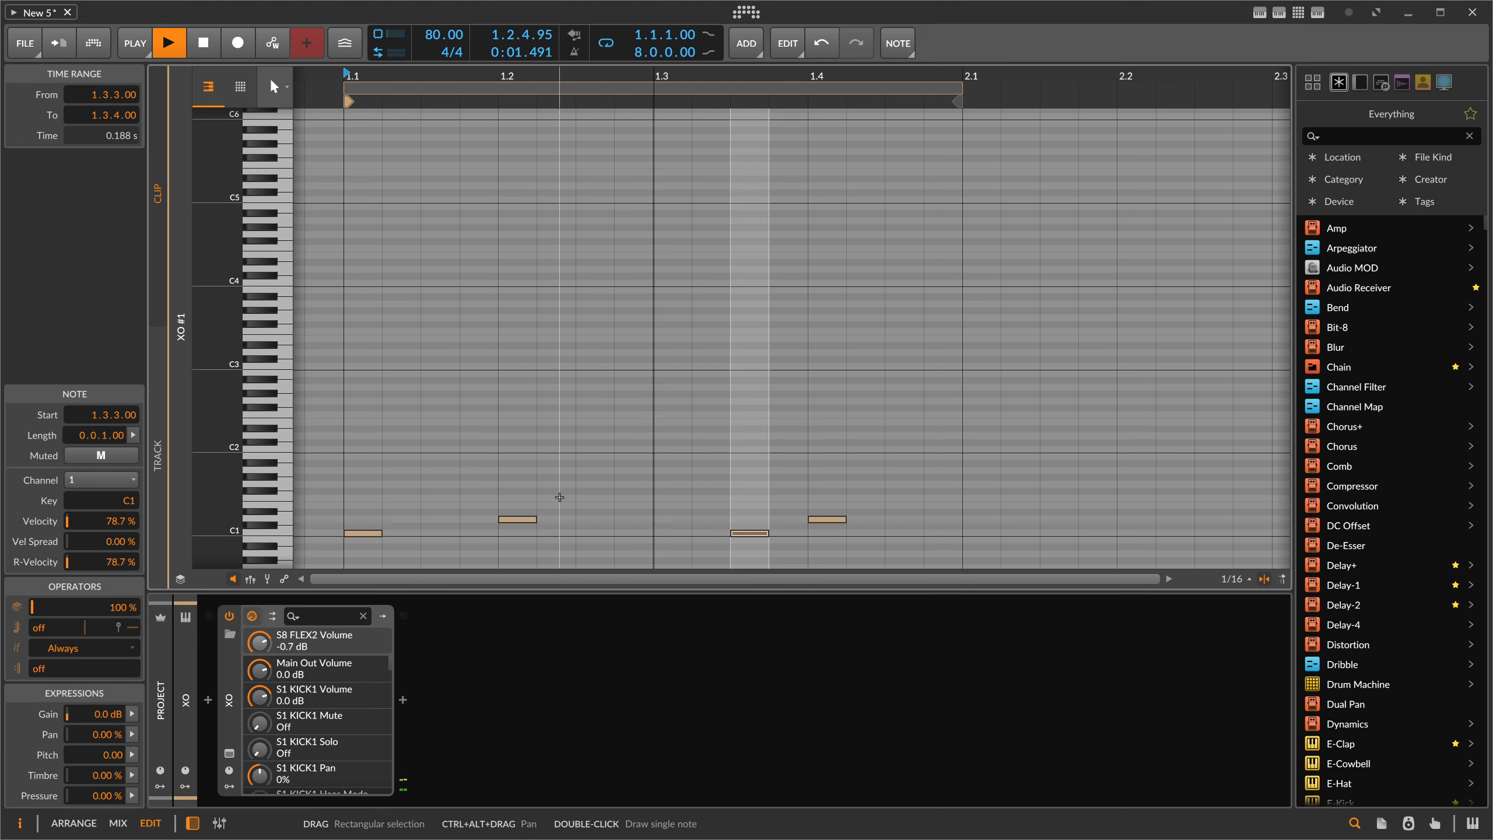
key("space")
Draw closed hi-hat notes on E1 at 1.1.1 and 1.1.3 and lower the second note's velocity to about 45%.
double_click(369, 498)
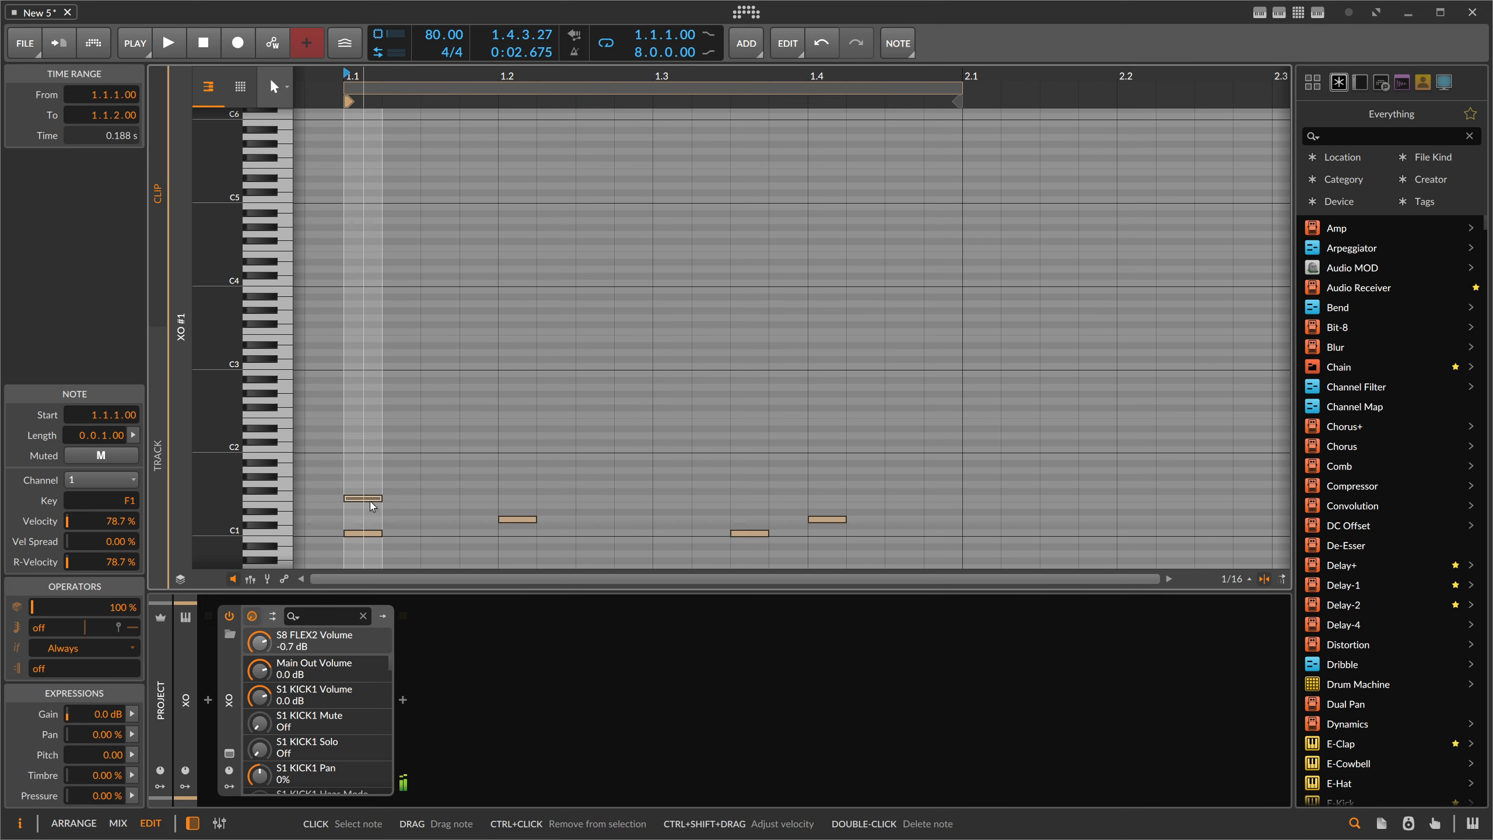
left_click_drag(371, 500, 371, 506)
double_click(406, 506)
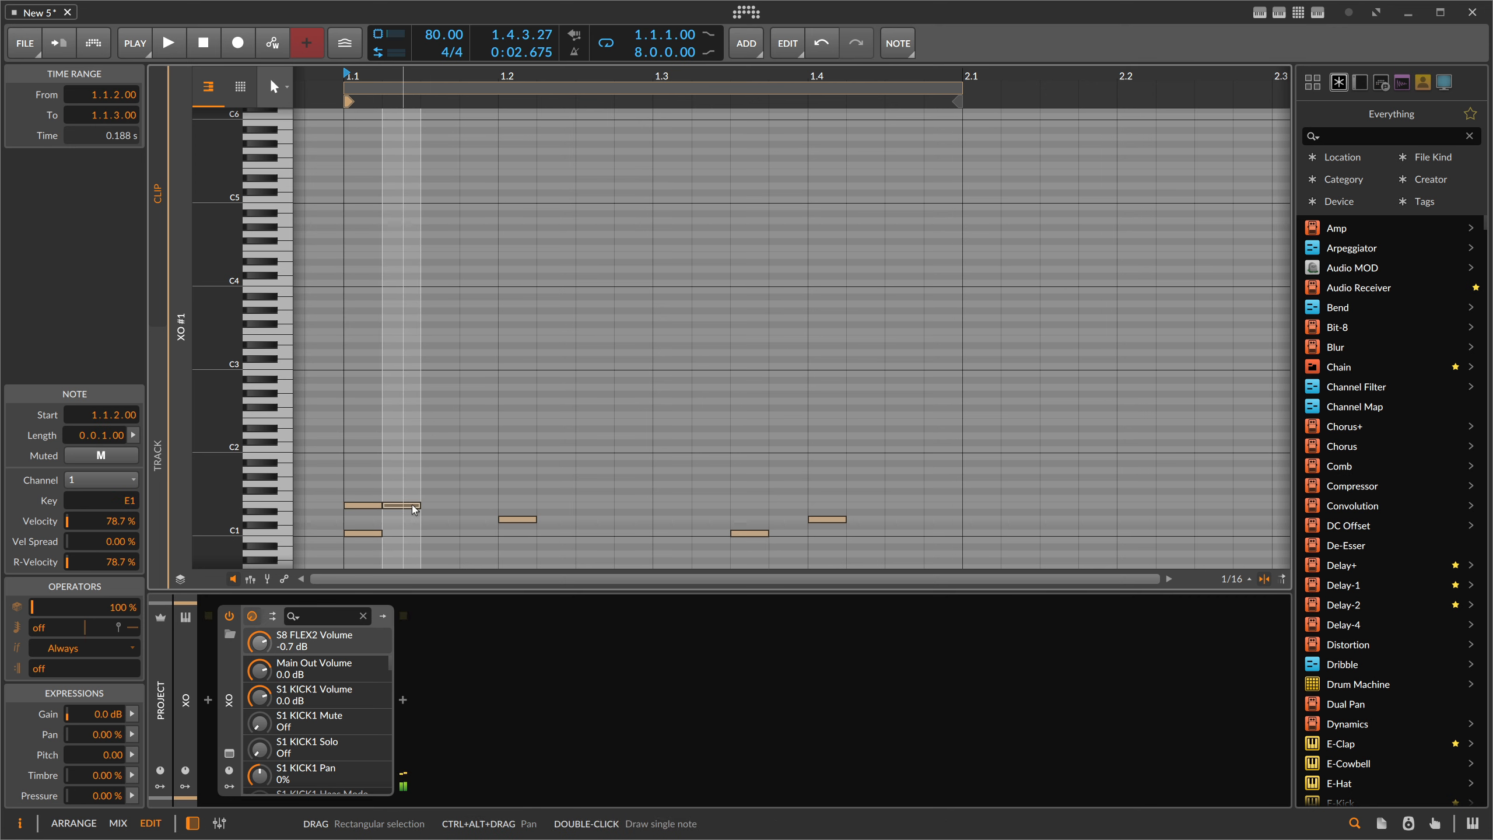
key("Right")
left_click(250, 579)
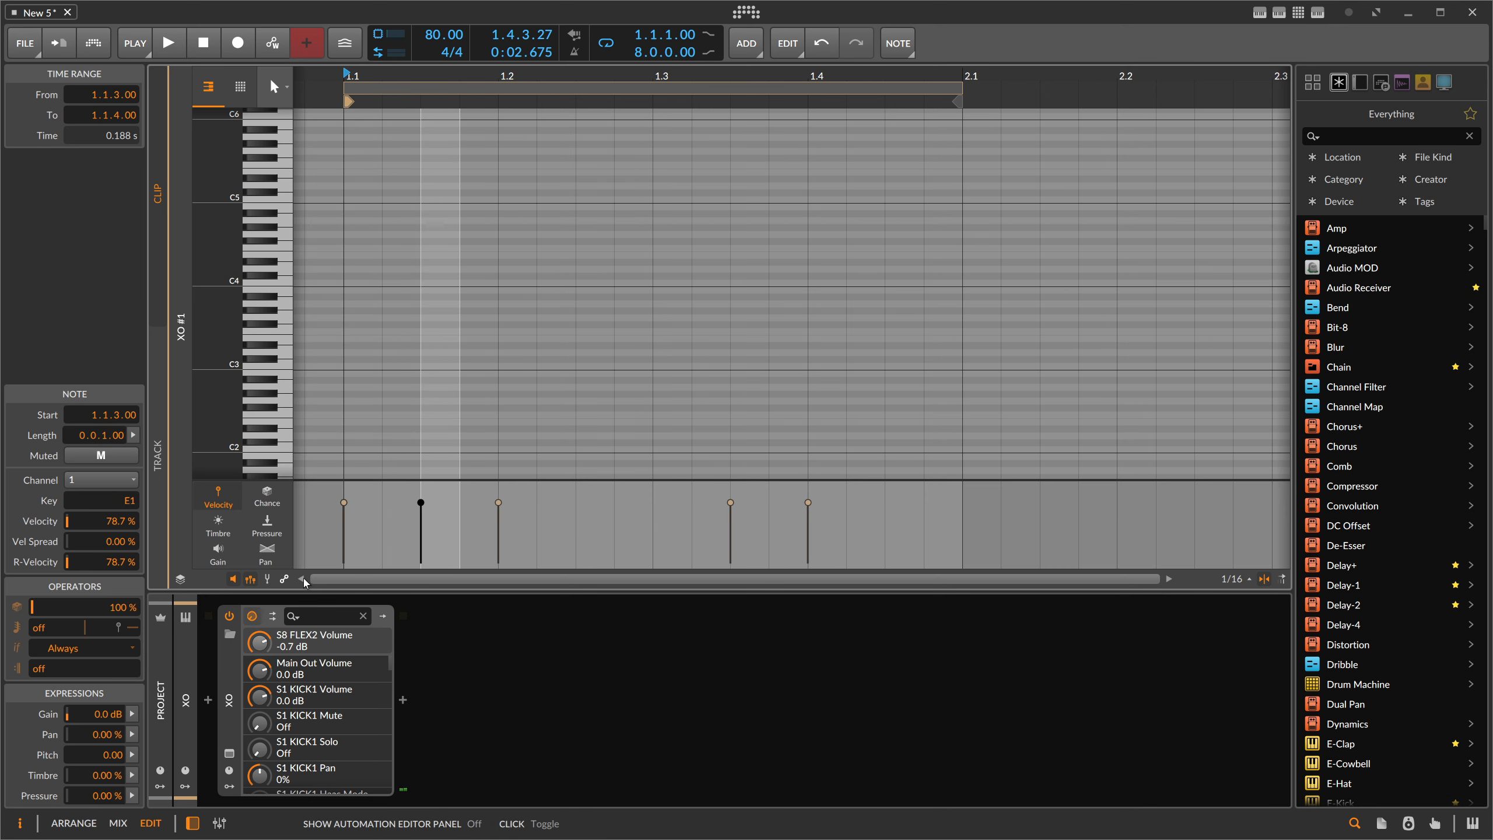
left_click_drag(420, 501, 421, 528)
Duplicate the first two E1 hi-hat notes three times to fill the bar with eighth notes.
scroll(442, 385, "down", 4)
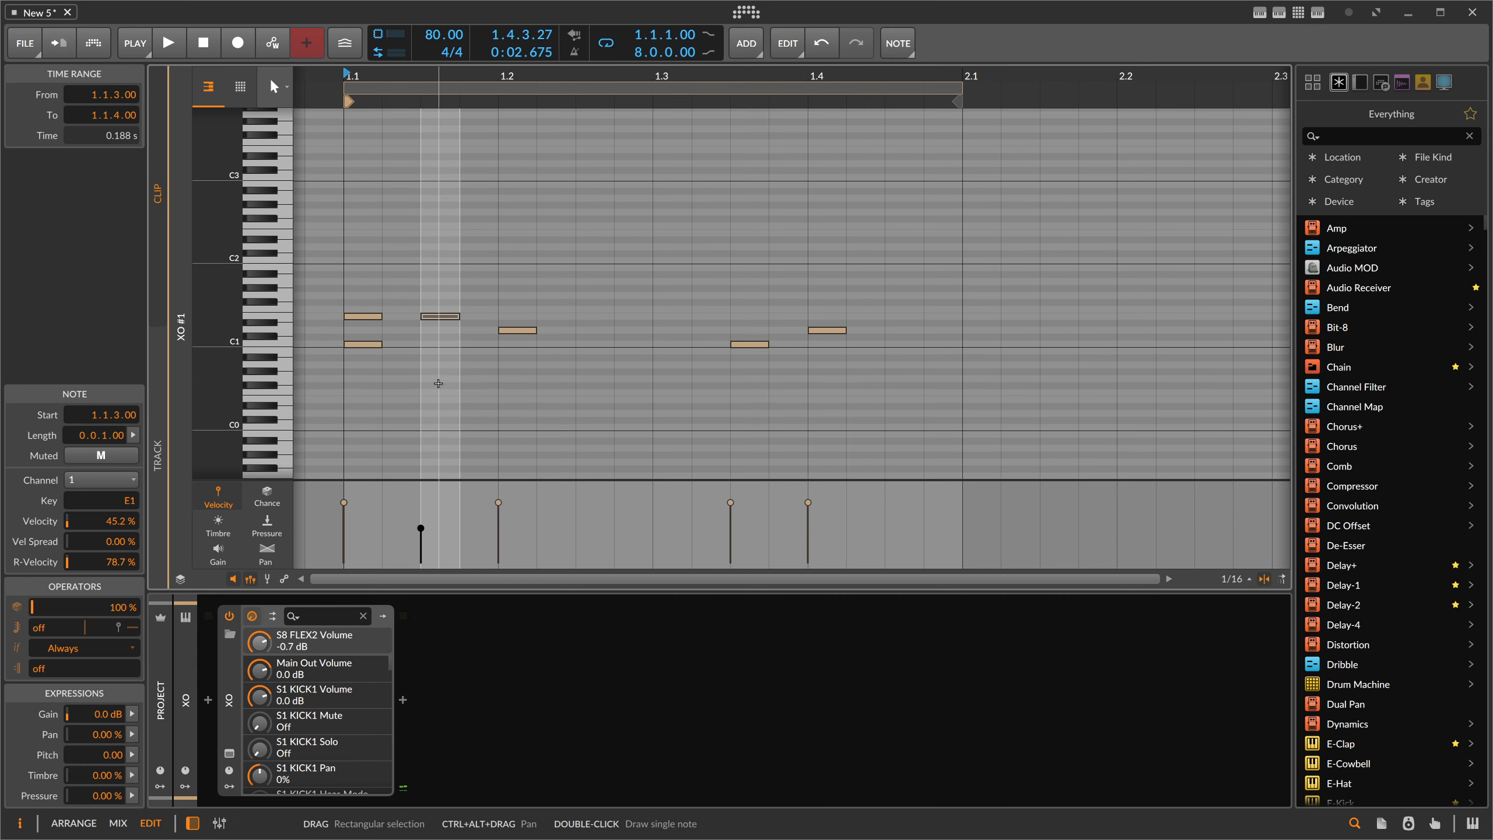
left_click_drag(280, 266, 496, 276)
key("ctrl+d")
key("ctrl+d")
key("ctrl+d")
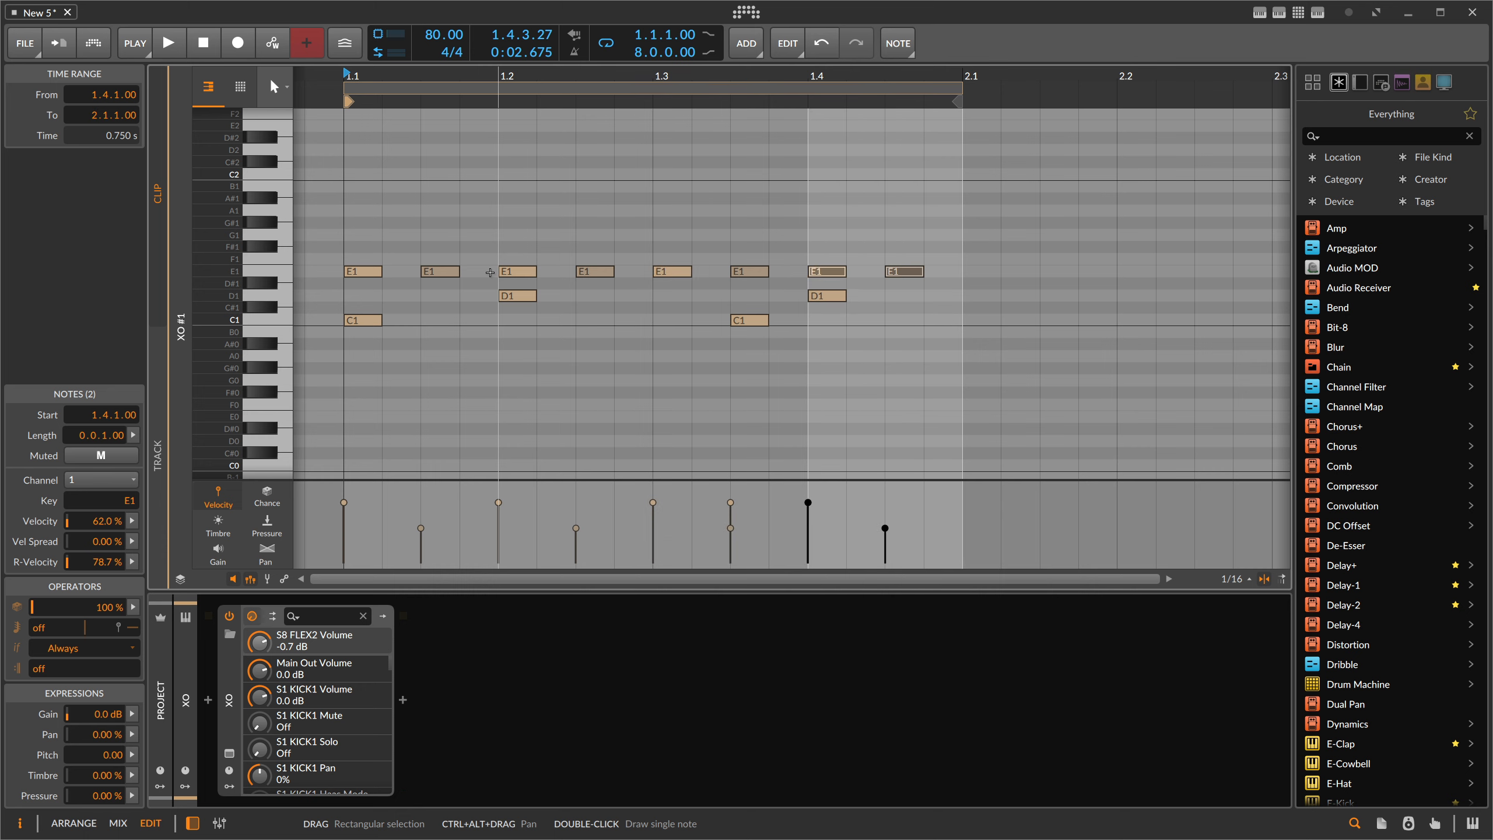
Play back the drum pattern together with the chords, stop it and clear the note selection.
key("space")
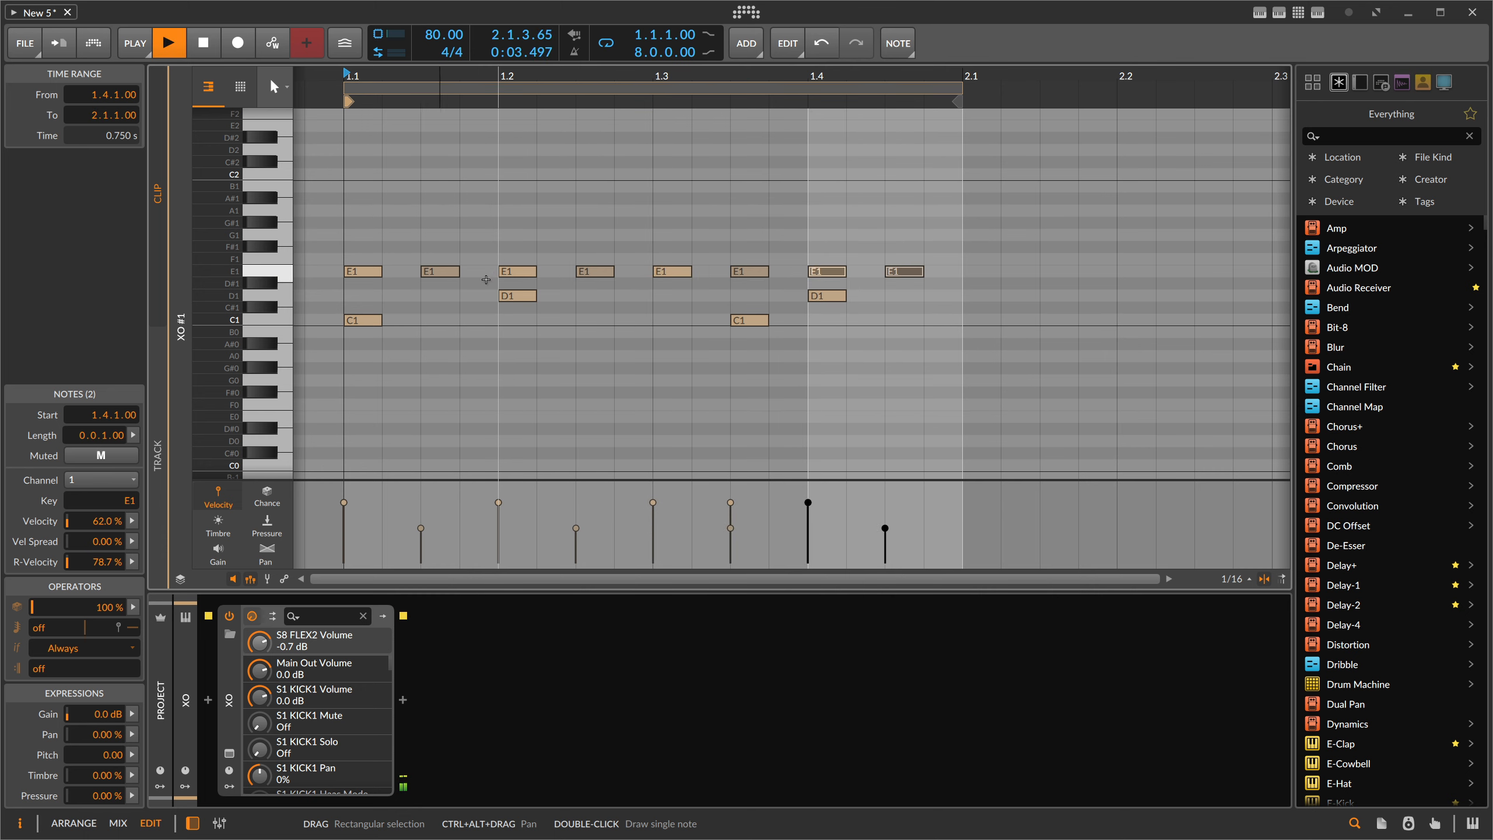
key("space")
left_click(893, 240)
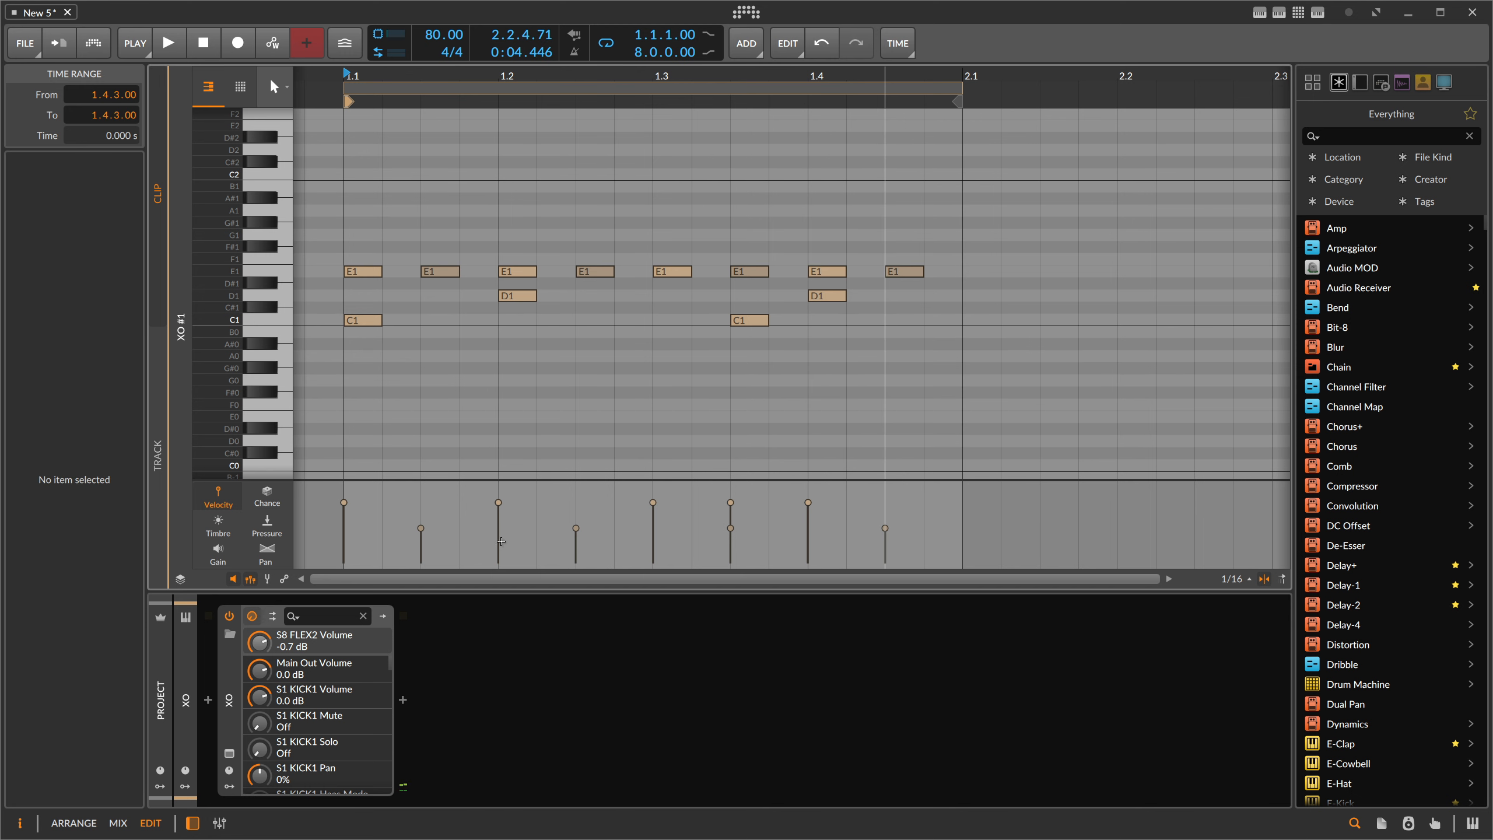
Add the Crossover dpMeter TP 0 Clip preset after XO in the device chain, reset its meter and play back the beat.
left_click(403, 698)
type("cross")
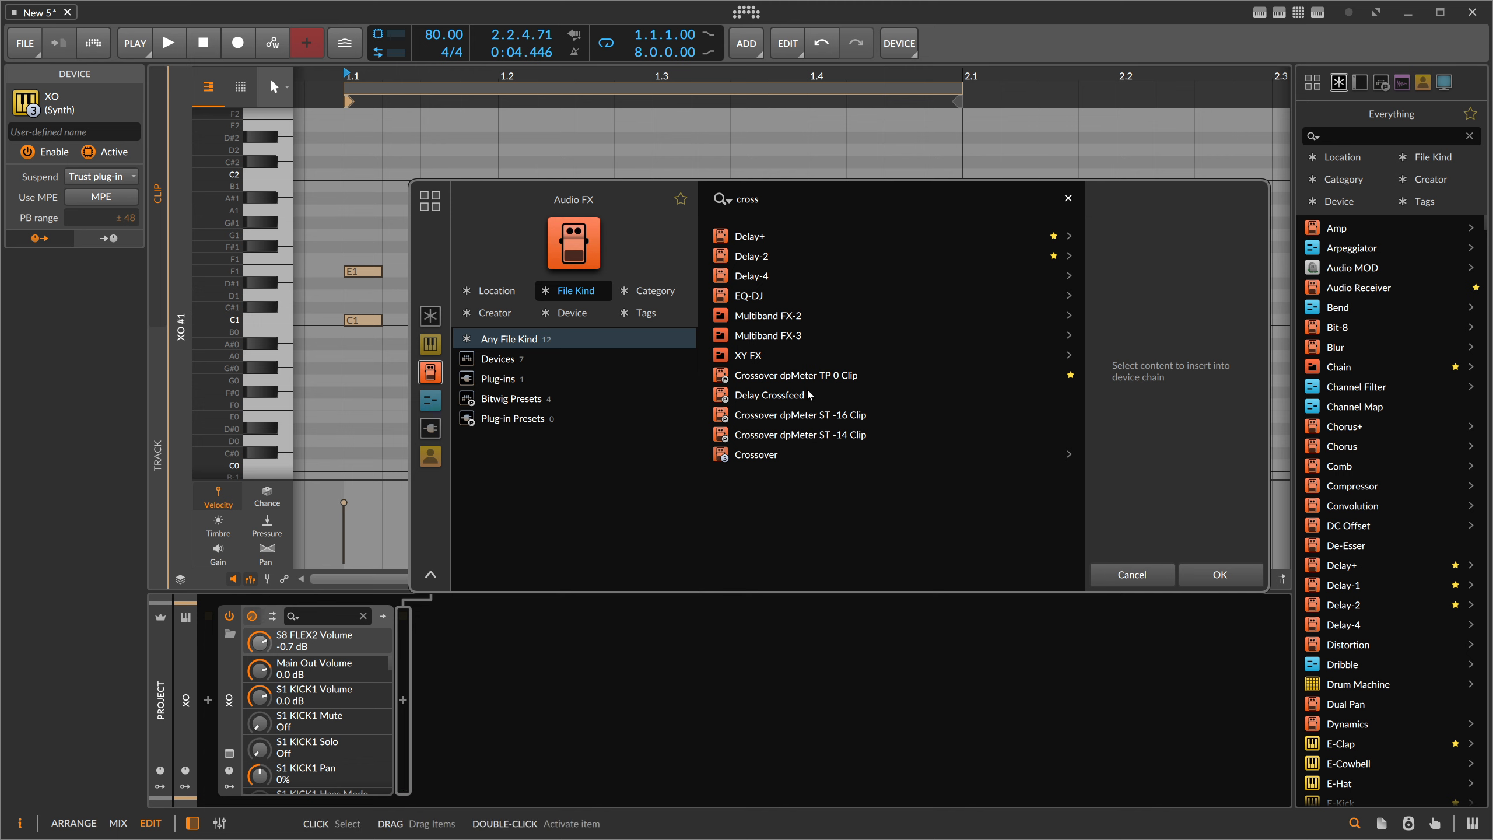
double_click(809, 375)
left_click(469, 637)
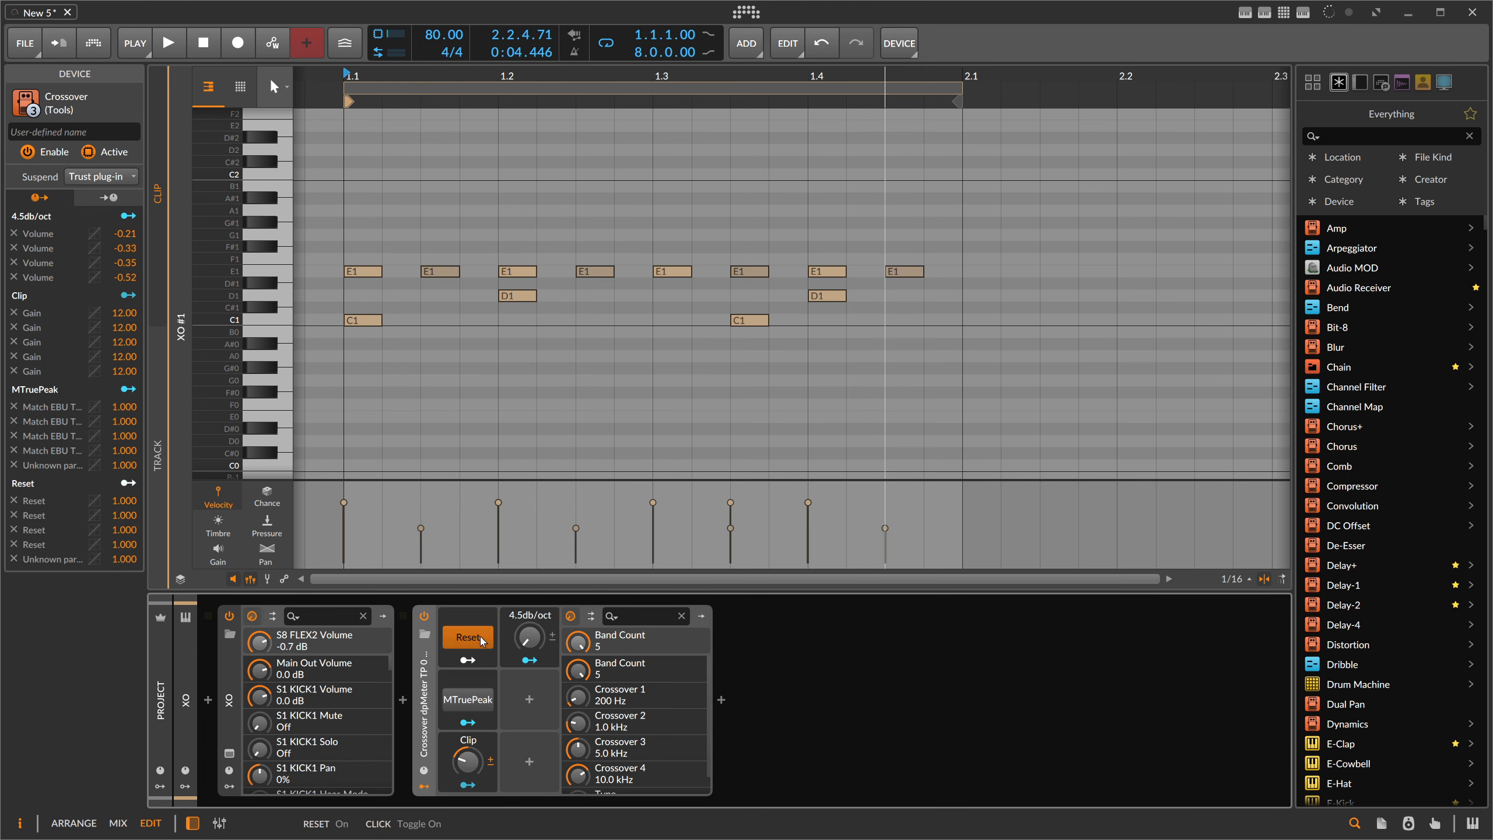
key("space")
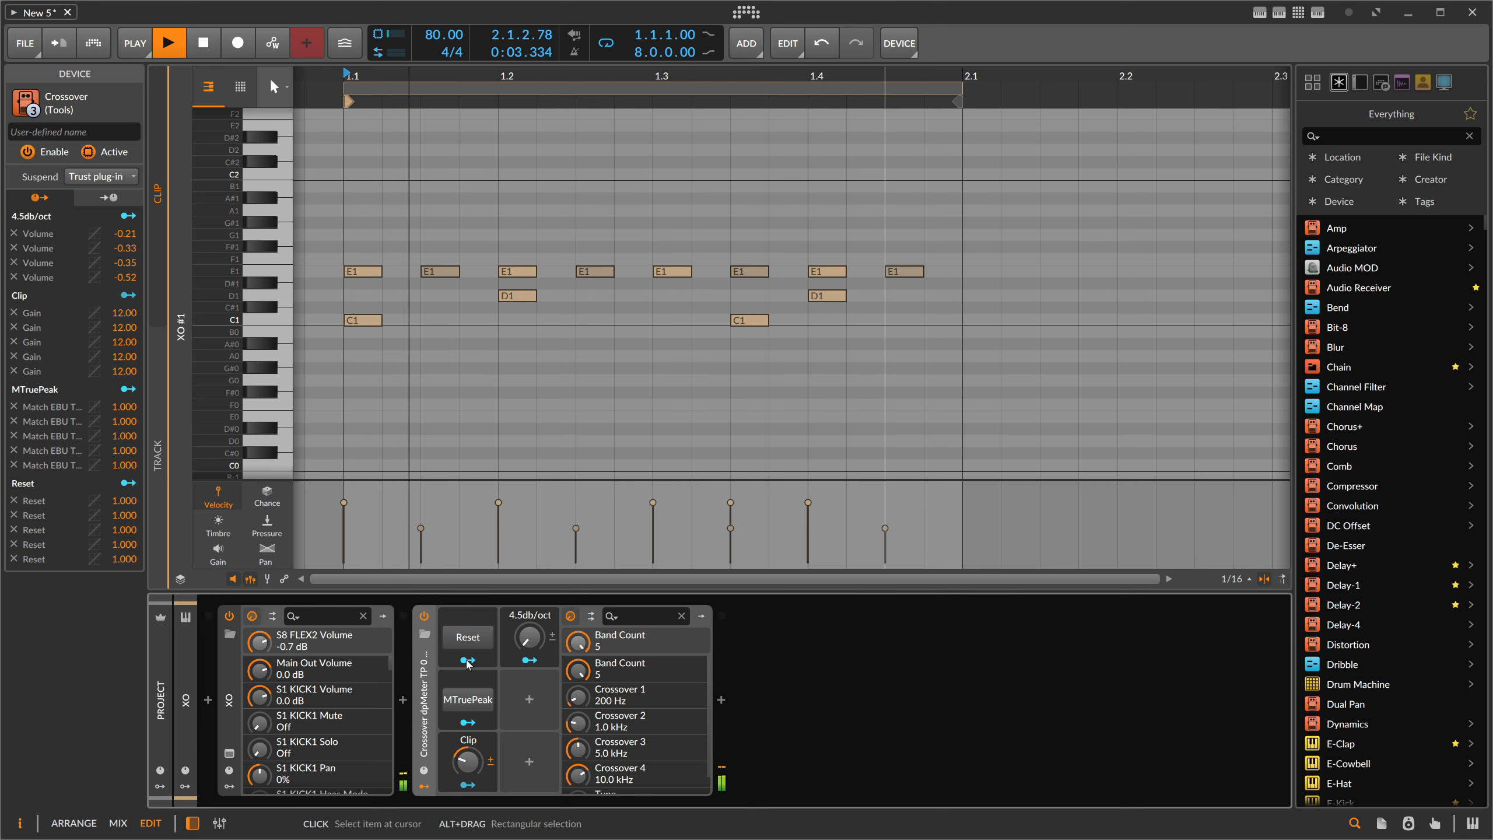
left_click_drag(521, 76, 520, 126)
scroll(519, 235, "up", 2)
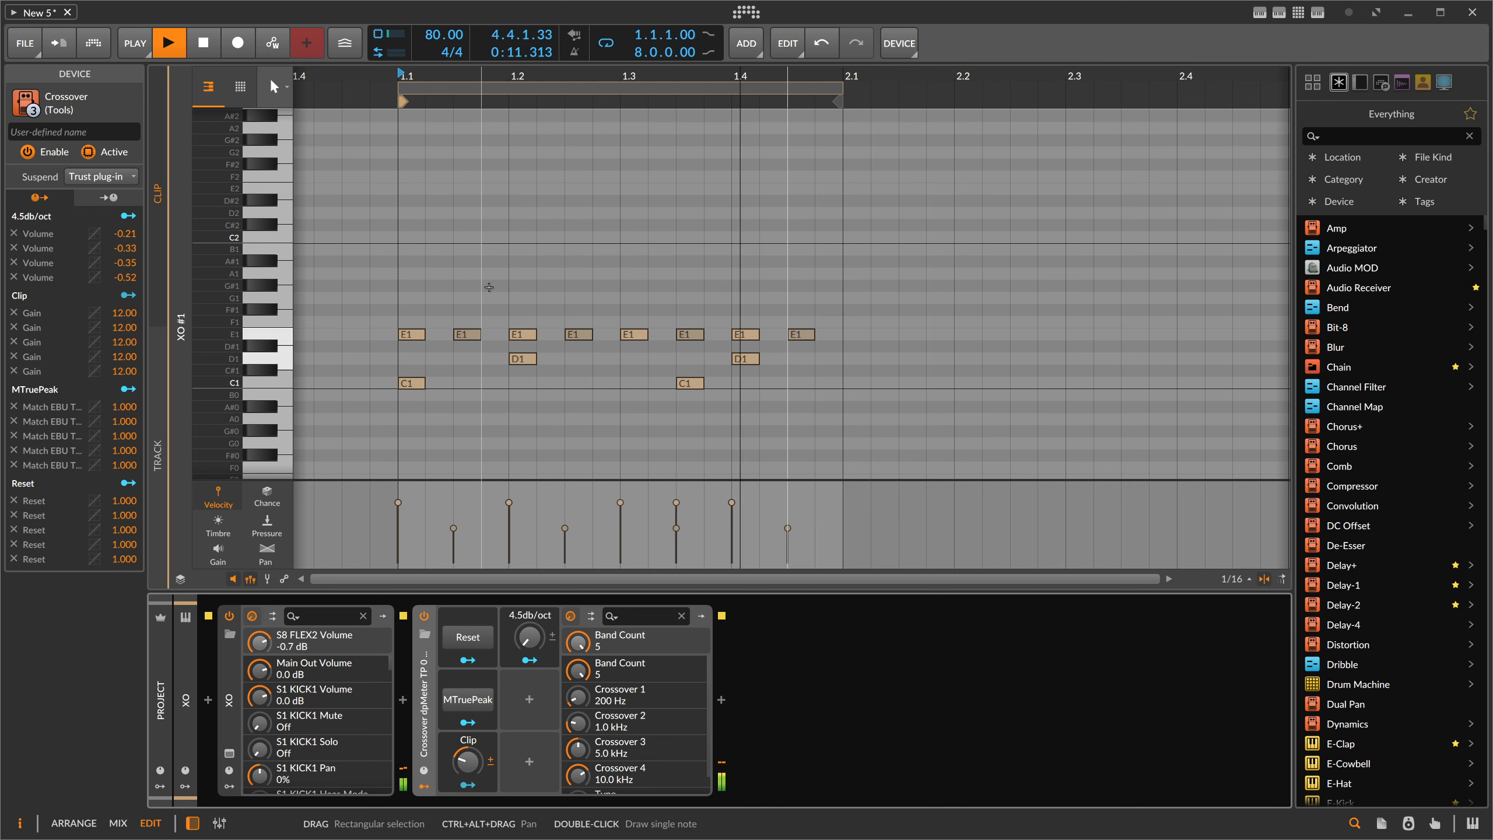
key("space")
Shift the four quieter off-beat E1 hi-hats later so the first starts at 1.1.3.35, and play back the swung pattern.
left_click(466, 316)
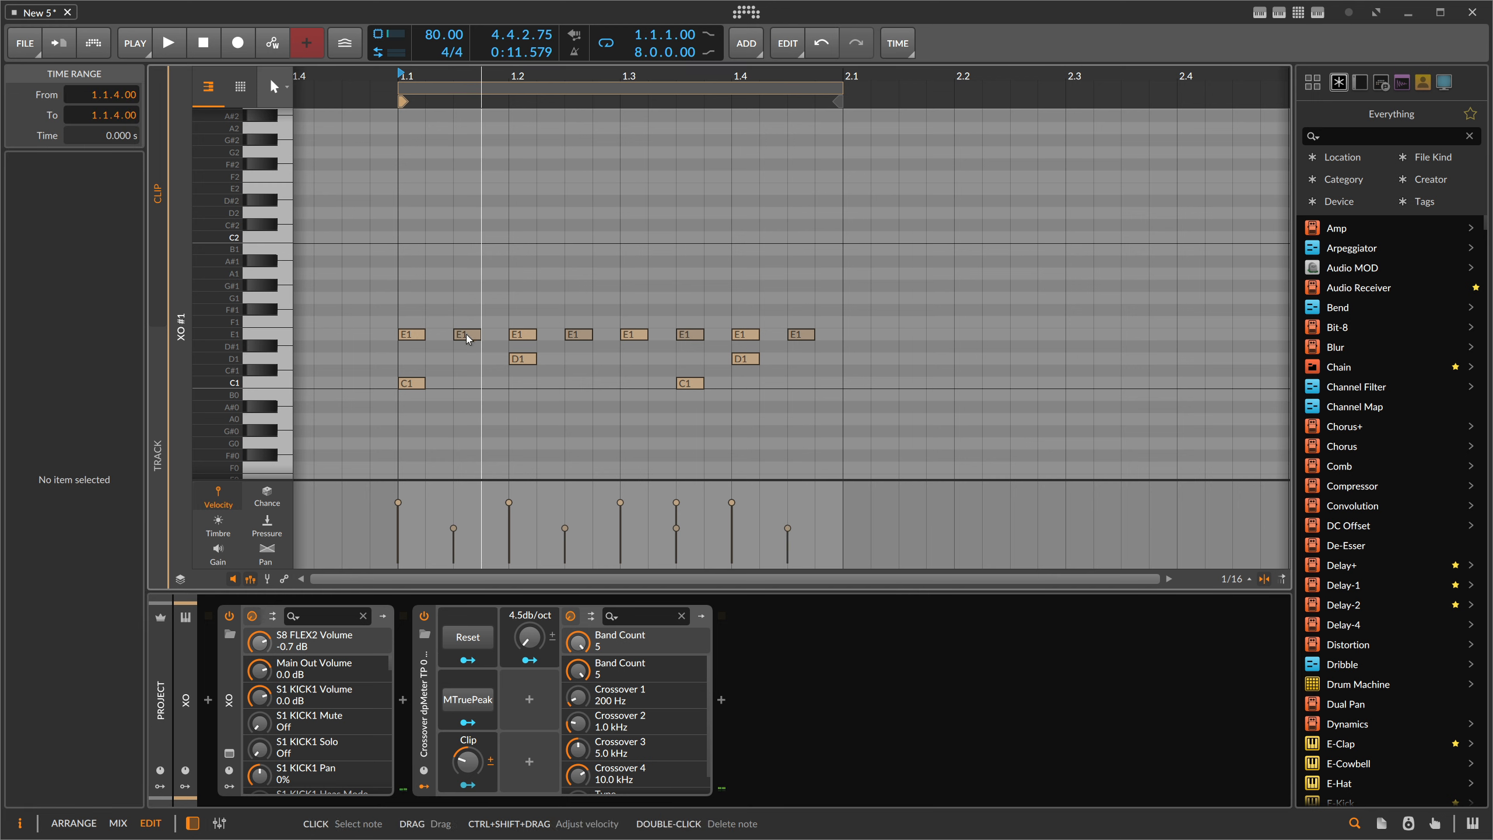
left_click(467, 334)
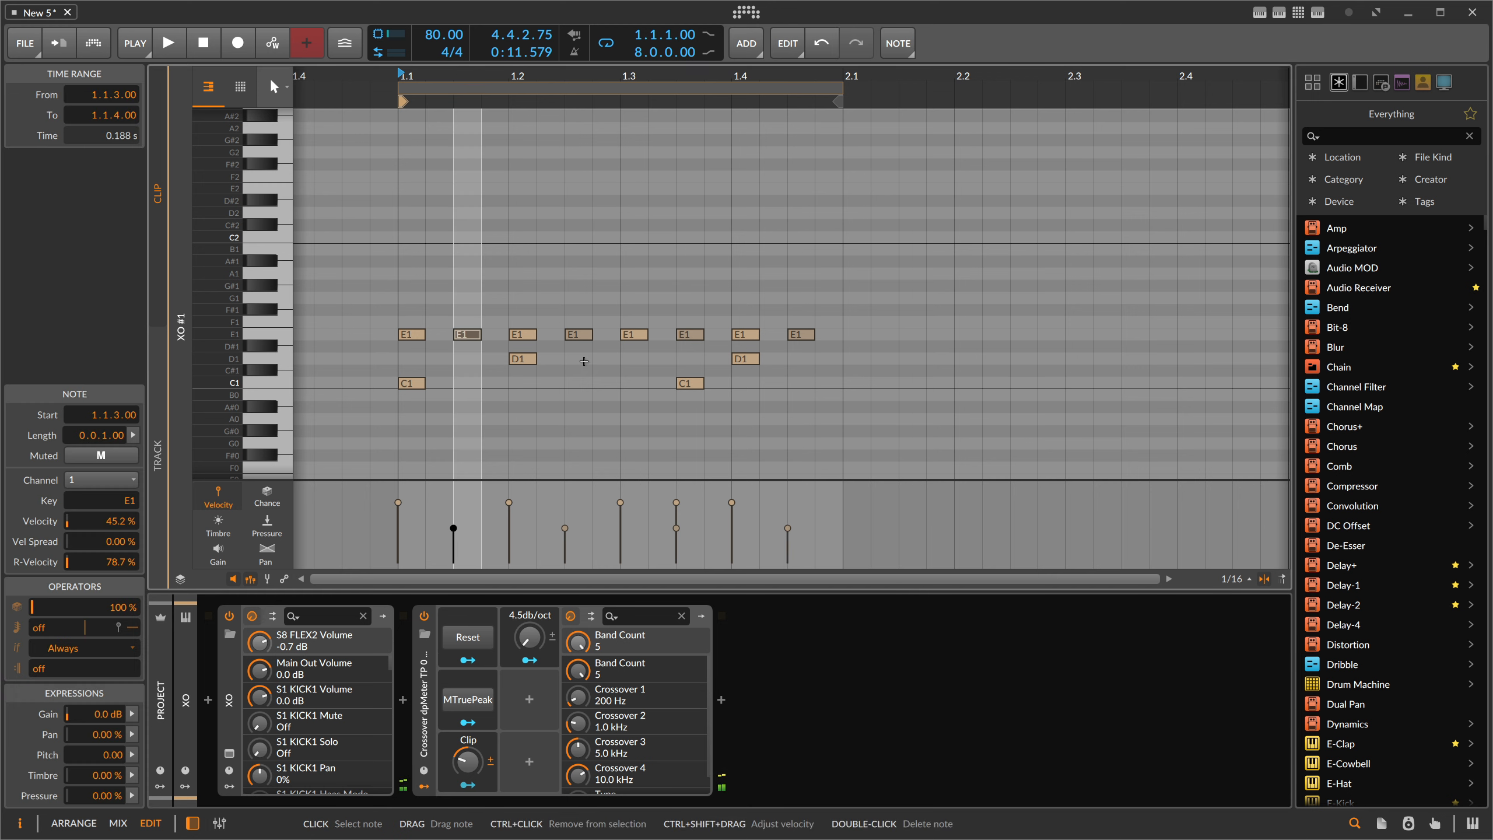
left_click(578, 334, "shift")
left_click(685, 340, "shift")
left_click(801, 334, "shift")
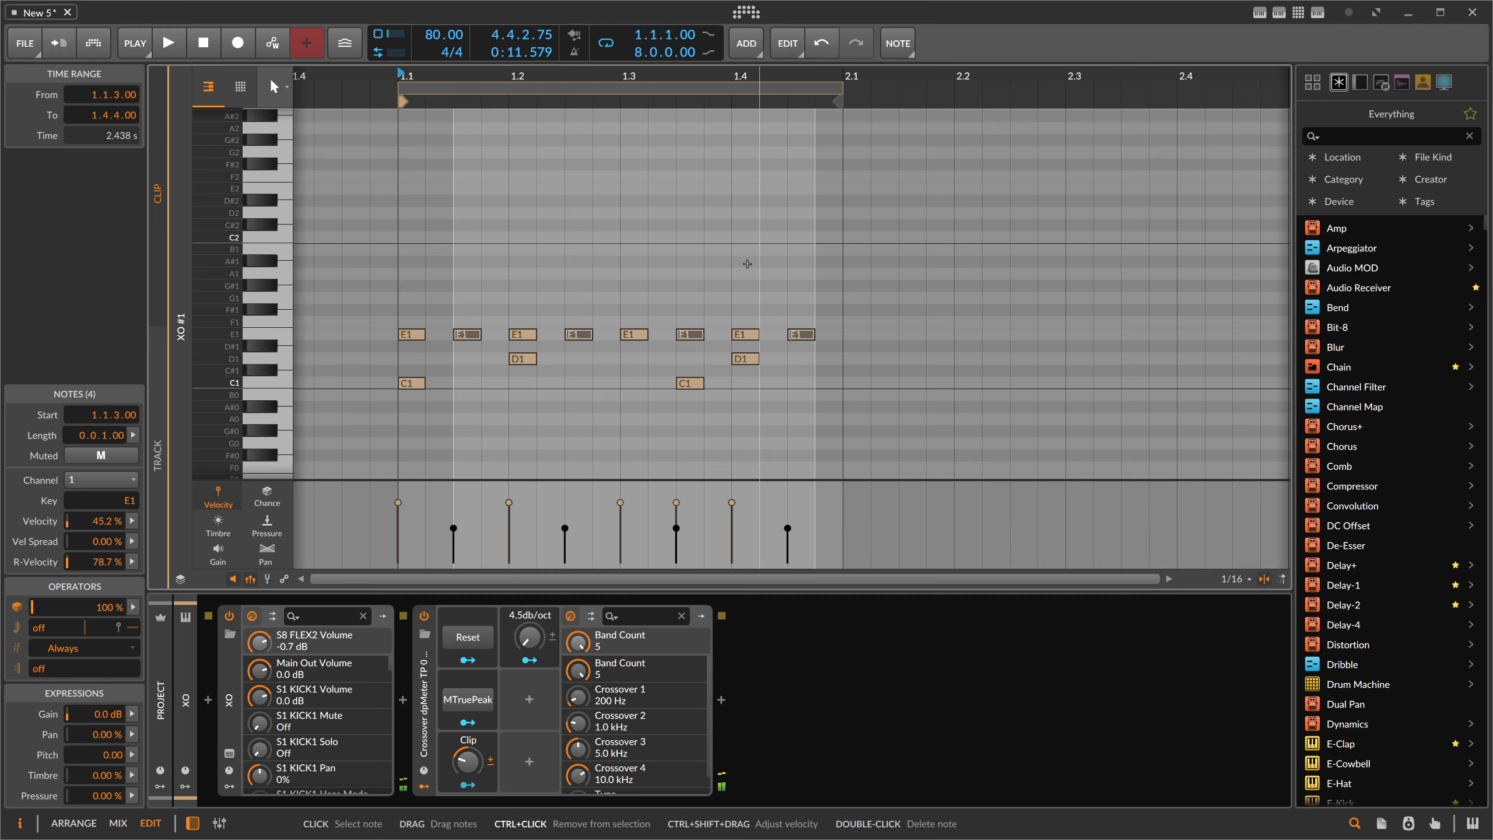
mouse_move(481, 76)
left_mouse_down()
mouse_move(483, 117)
mouse_move(506, 77)
left_mouse_up()
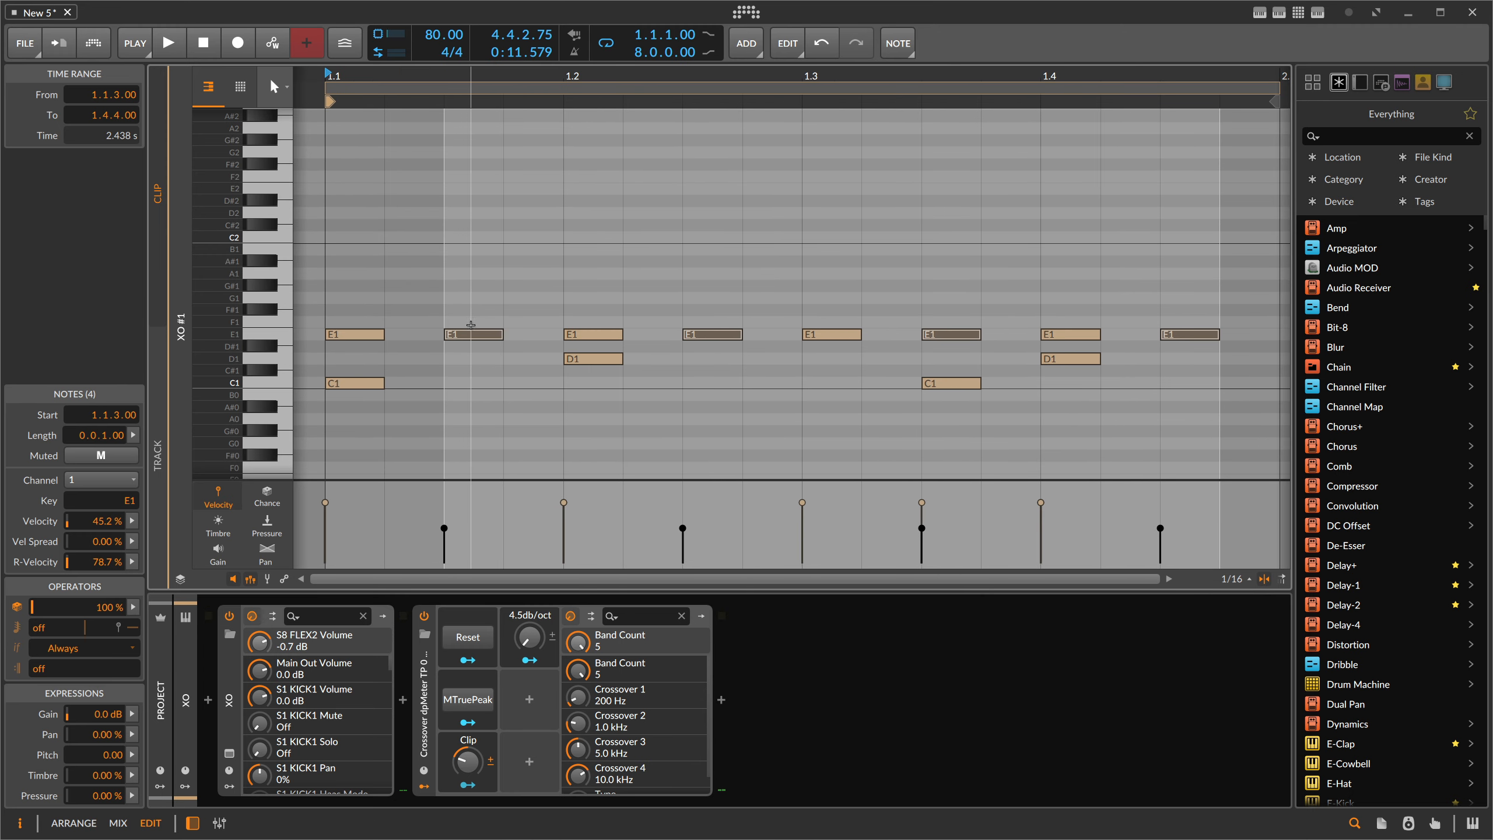
left_click_drag(471, 324, 490, 340)
key("space")
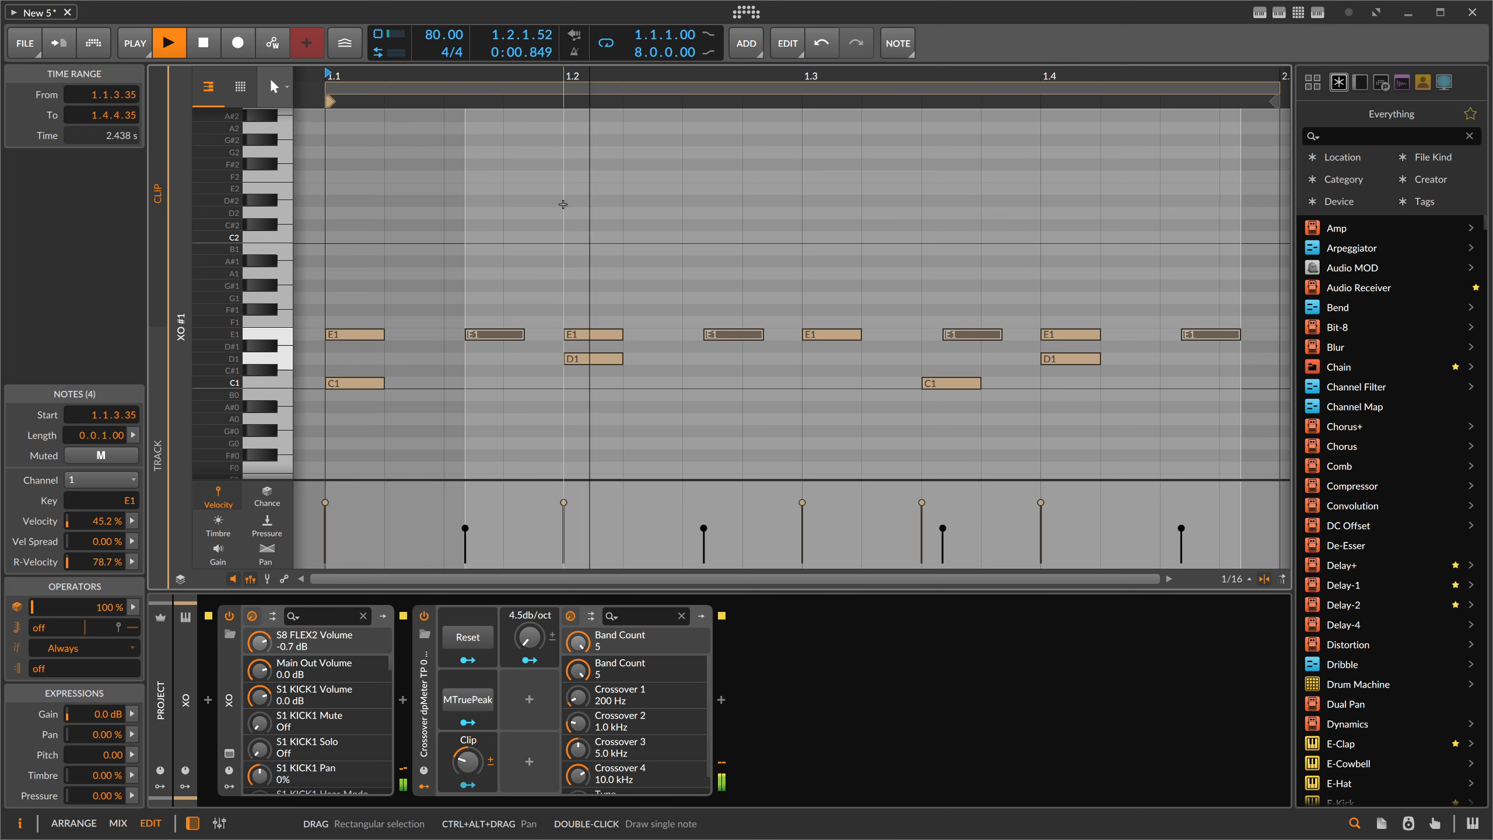
left_click_drag(556, 106, 509, 71)
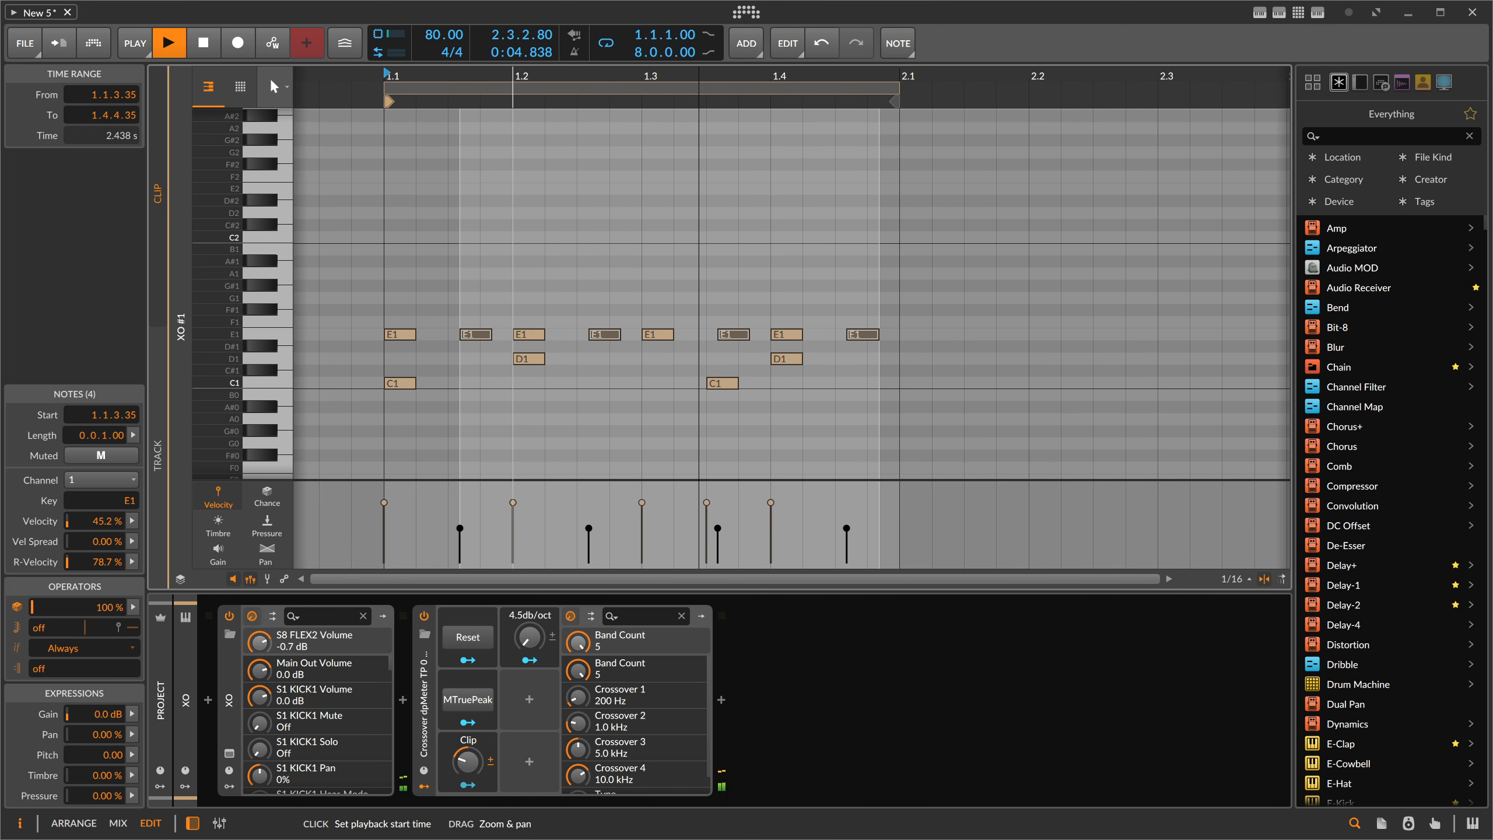
left_click(579, 170)
key("space")
Move the second C1 kick to 1.3.3.35, in line with the off-beat hi-hat, and play back the pattern.
left_click_drag(773, 76, 773, 112)
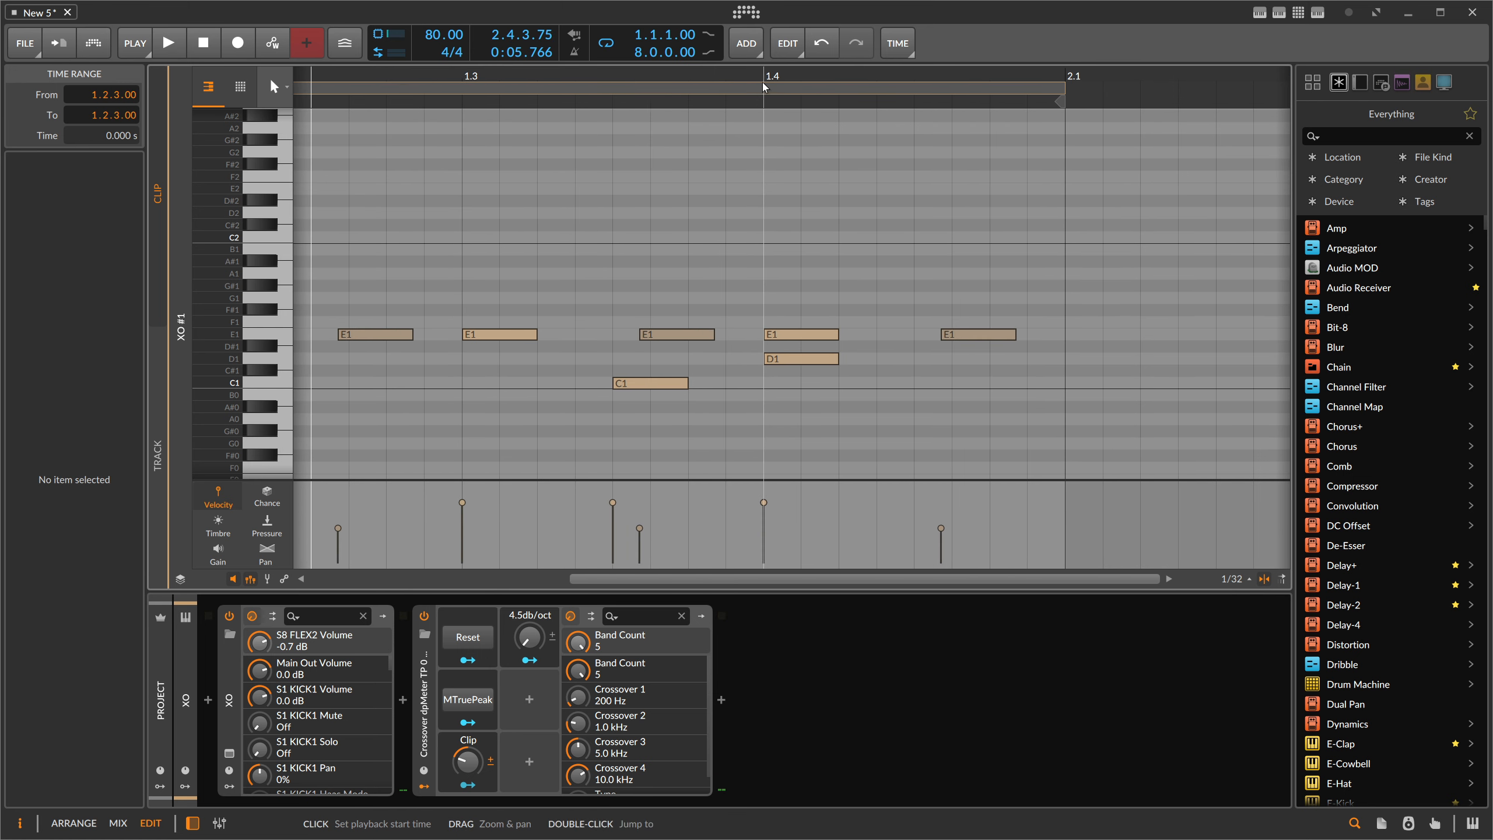
left_click(627, 380)
left_click_drag(633, 382, 599, 386)
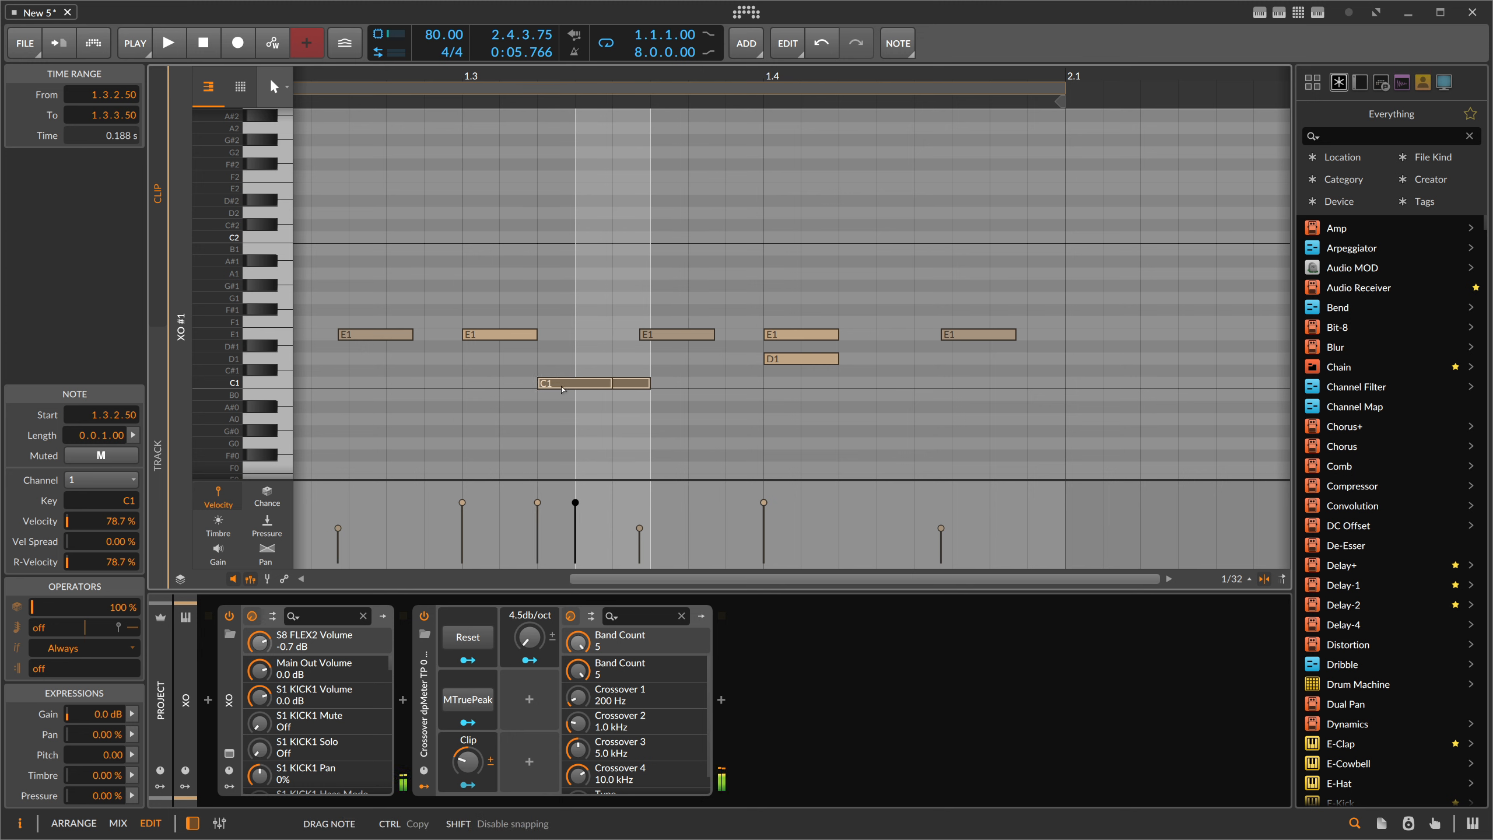
left_click(598, 359)
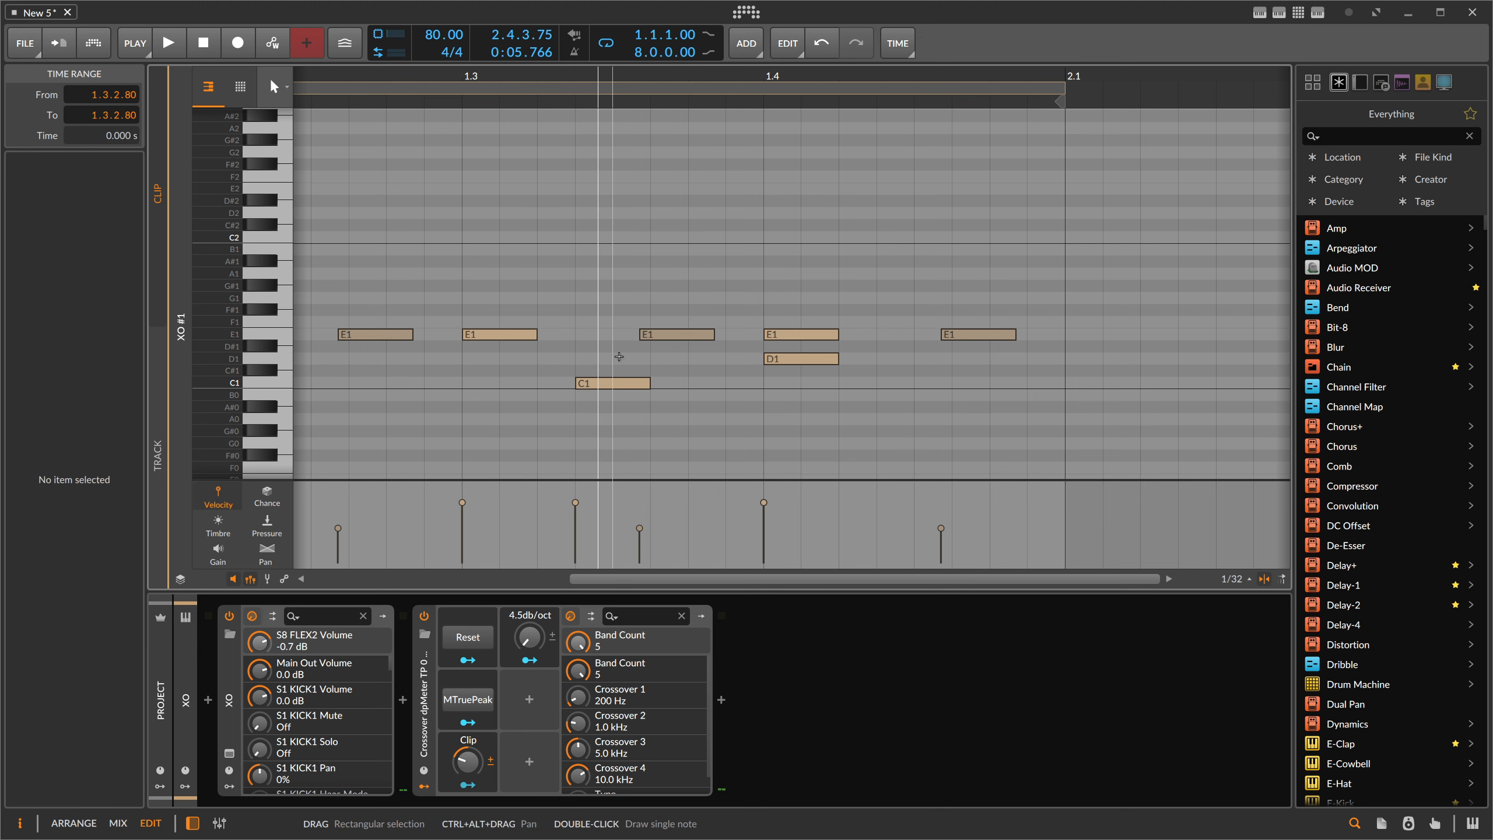
left_click_drag(629, 381, 663, 389)
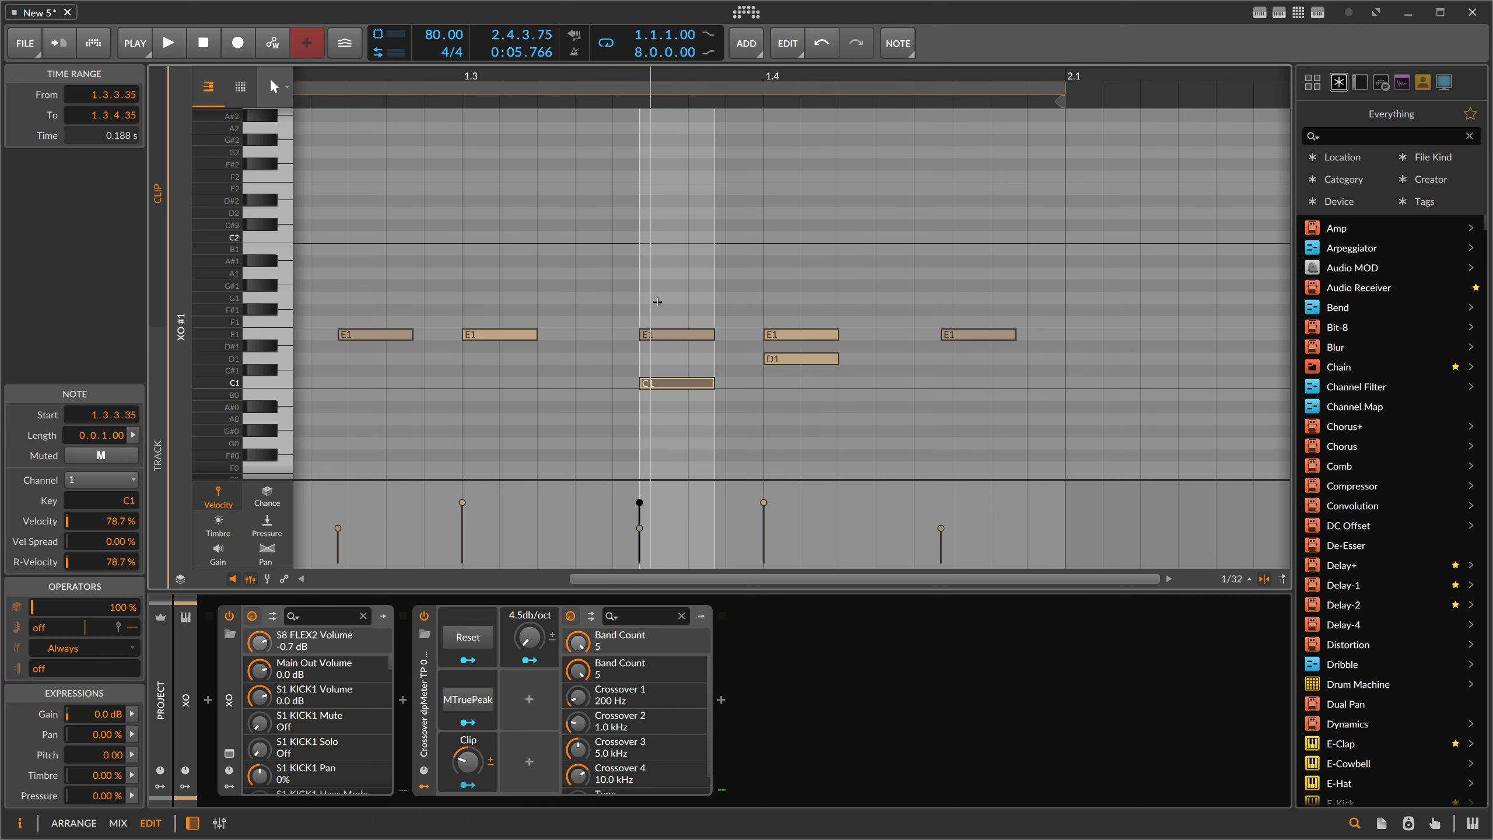
left_click_drag(657, 312, 650, 401)
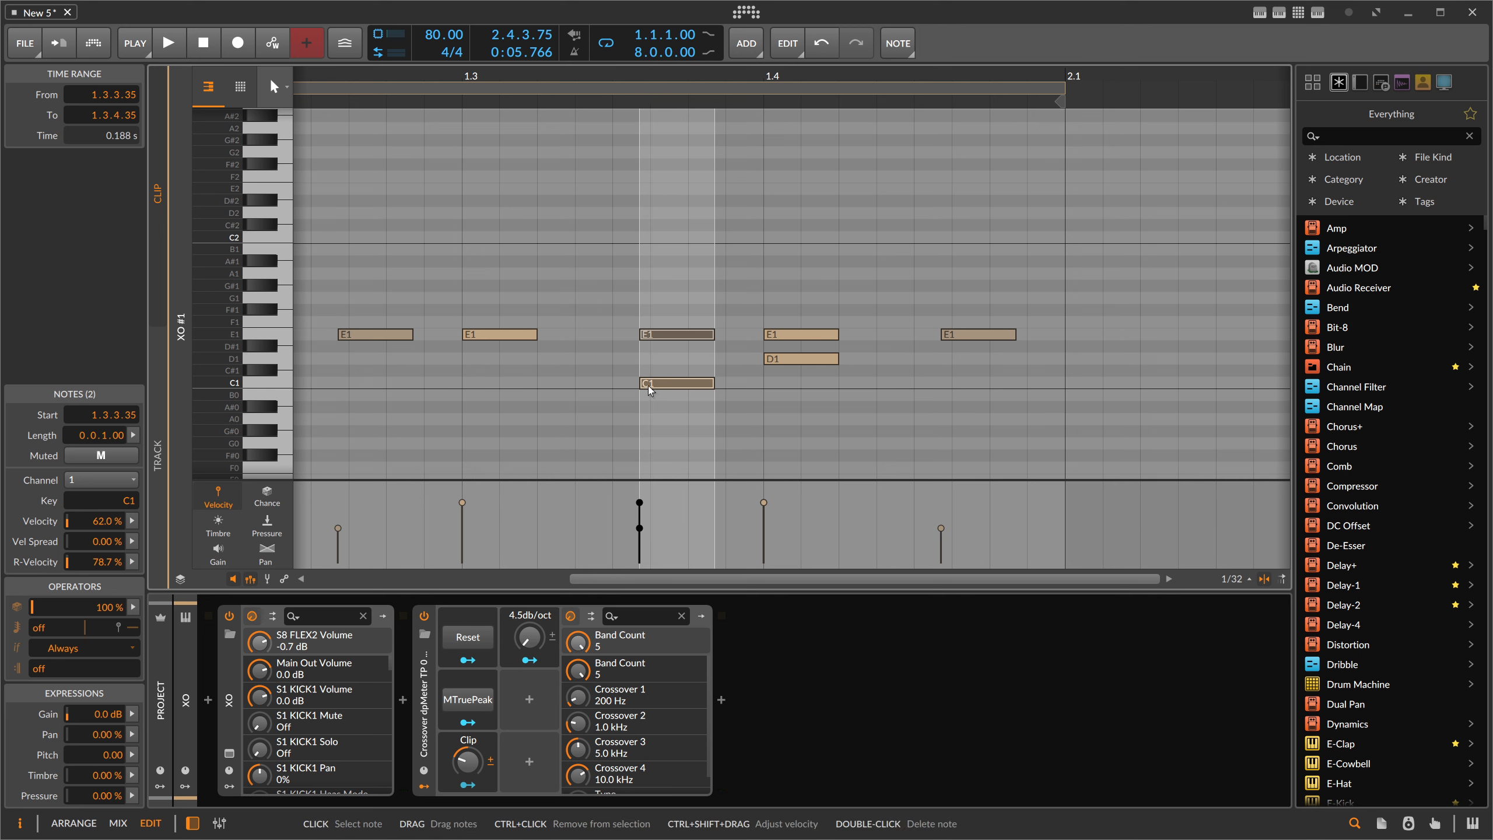
left_click(655, 347)
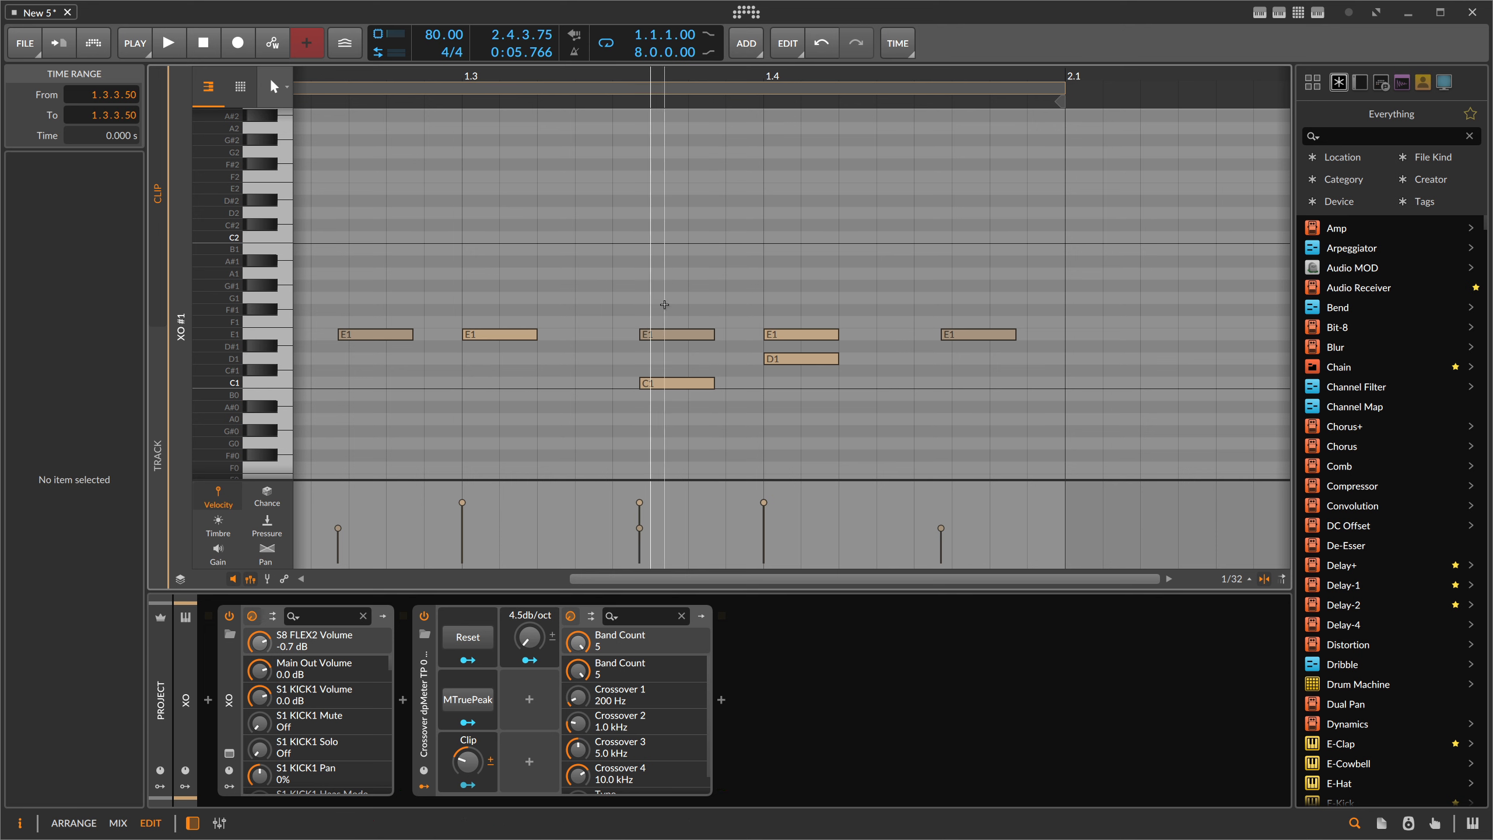
mouse_move(611, 88)
left_mouse_down()
mouse_move(639, 91)
mouse_move(637, 79)
left_mouse_up()
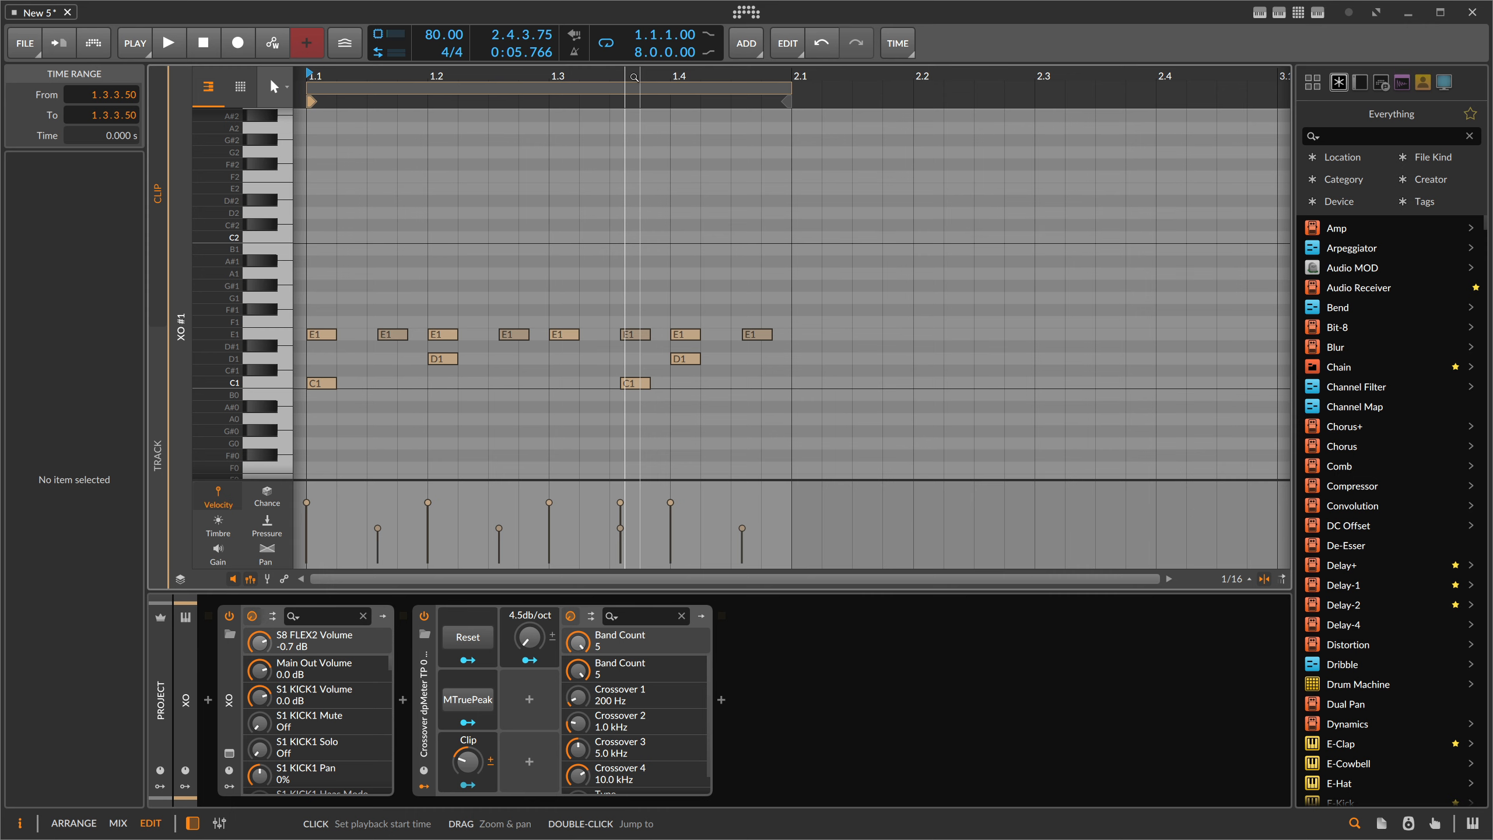
left_click_drag(640, 80, 579, 108)
key("space")
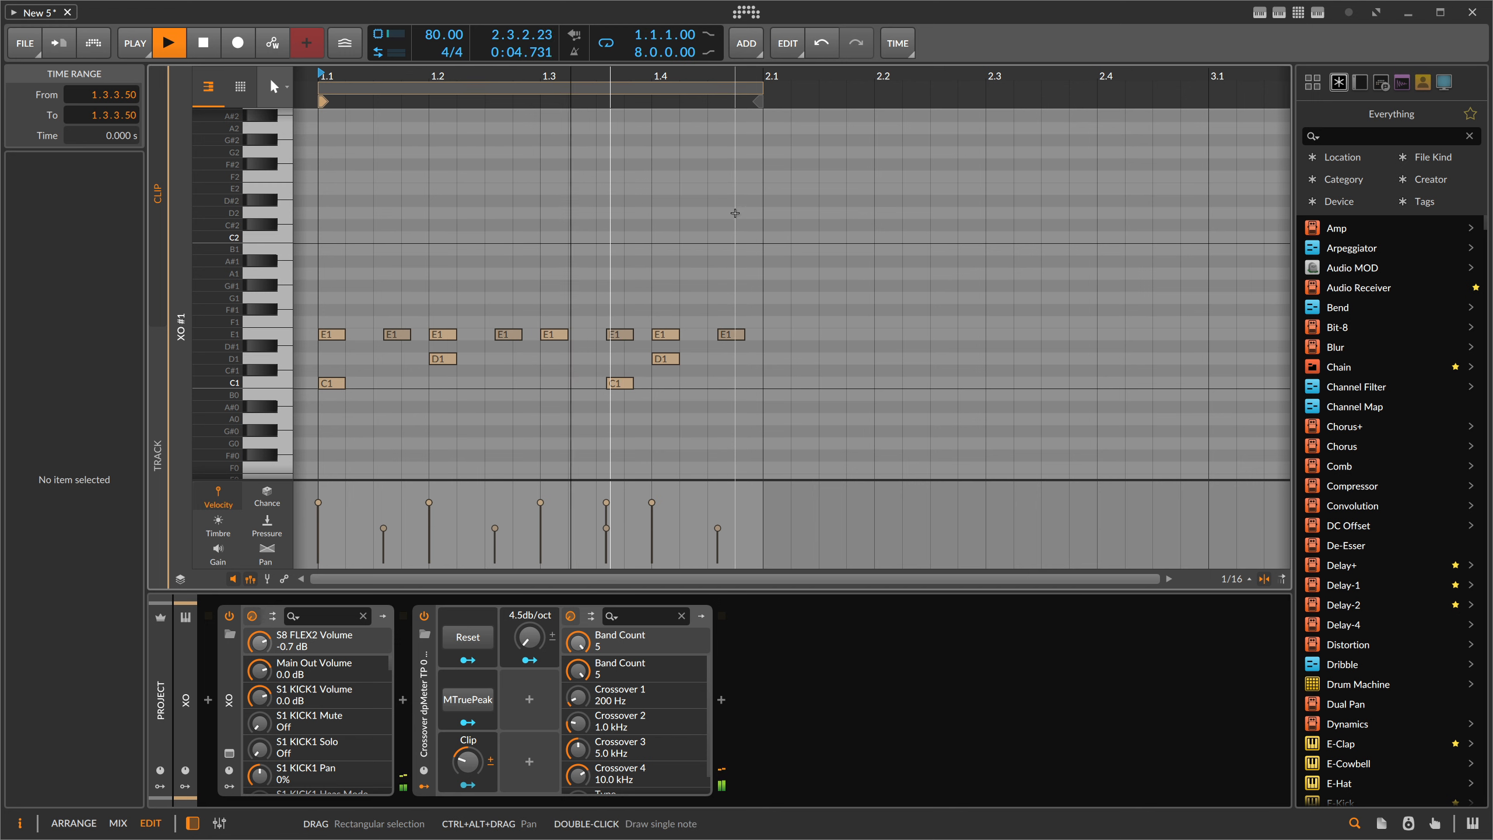
key("space")
Move the last E1 hi-hat of the bar up to F1 for an open hi-hat and play it back.
left_click(729, 334)
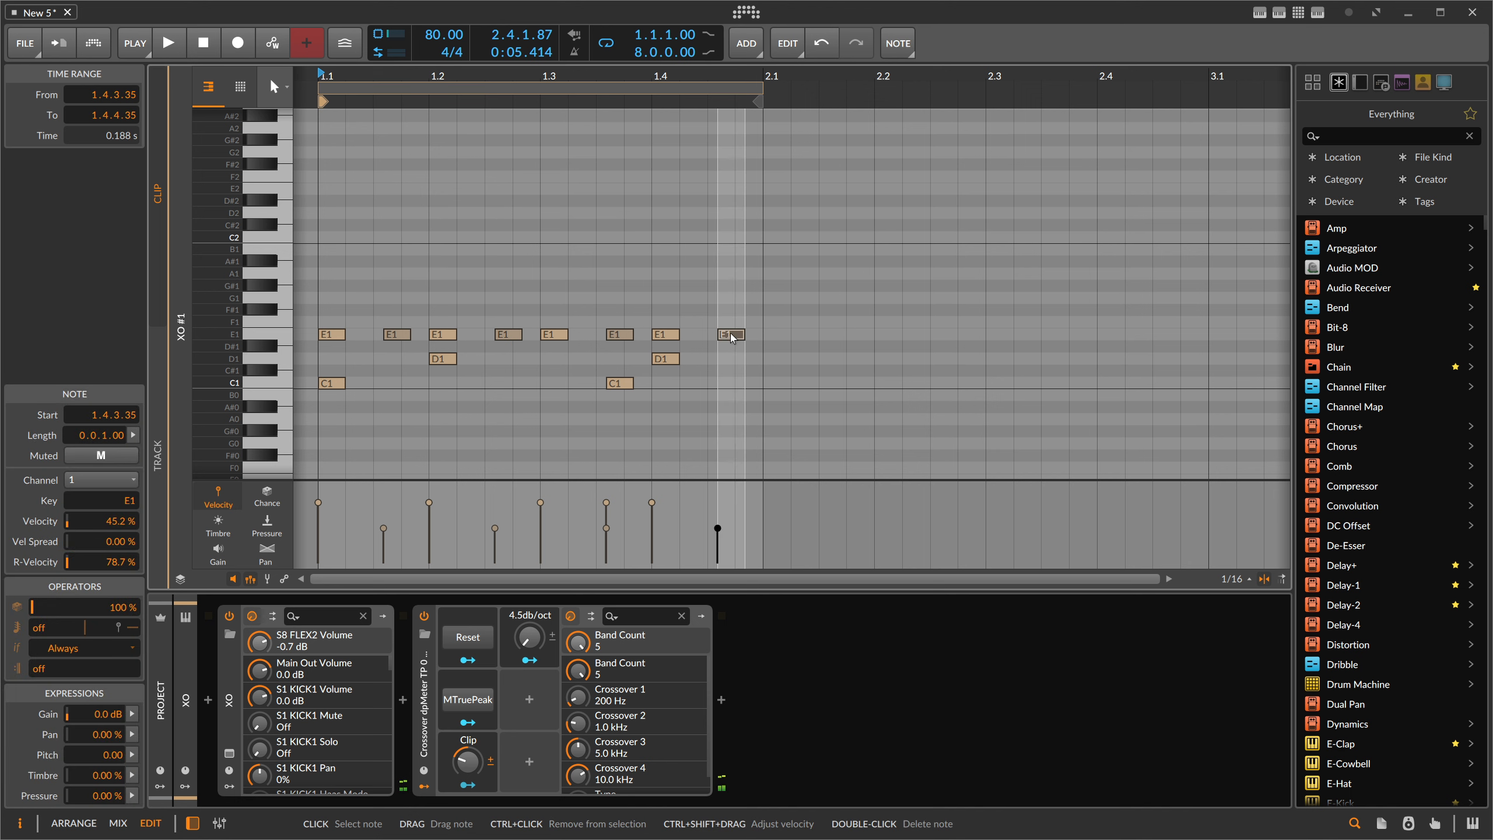
left_click_drag(729, 334, 731, 320)
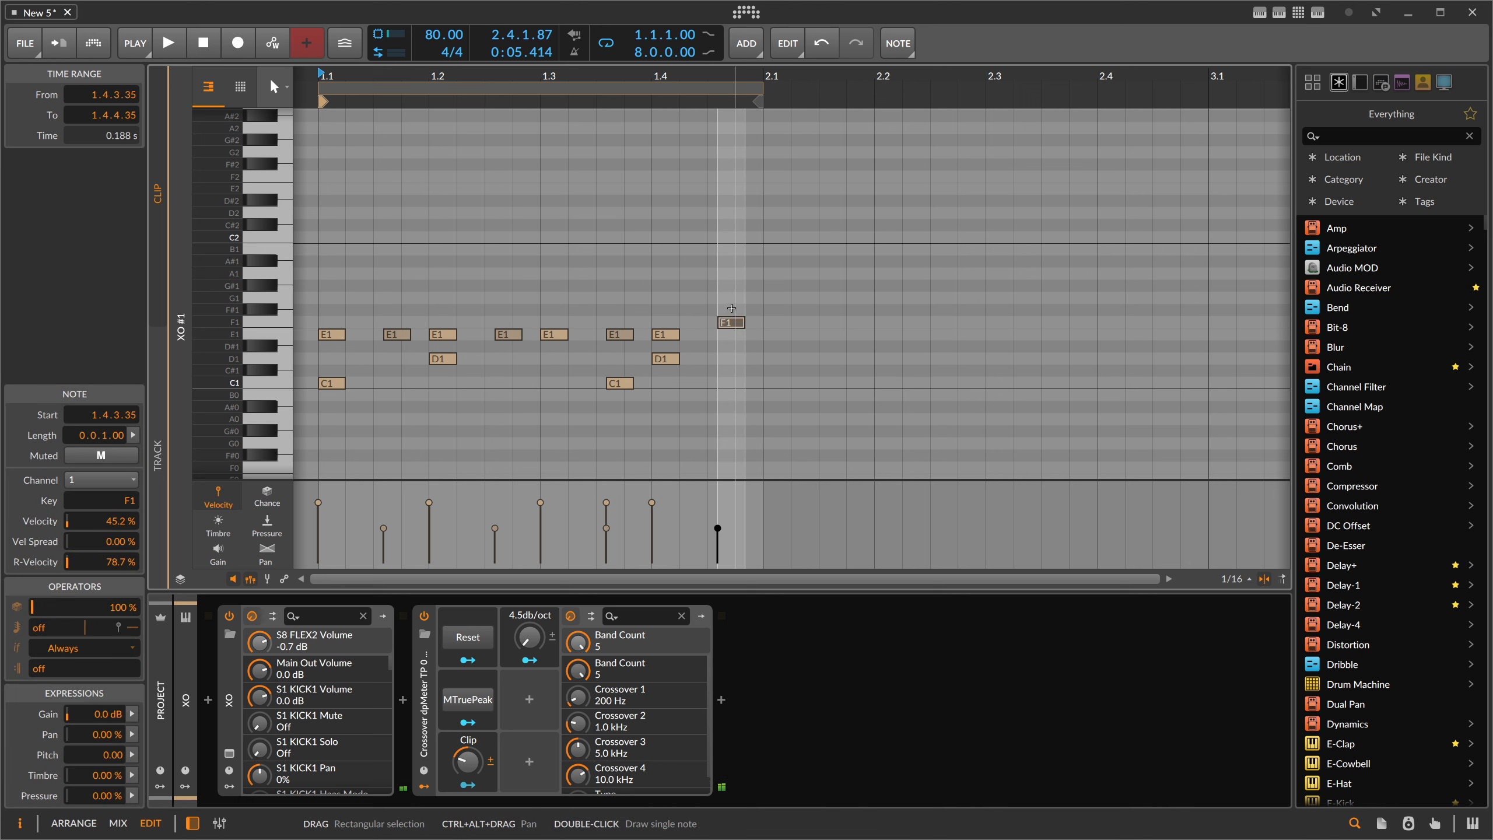
key("space")
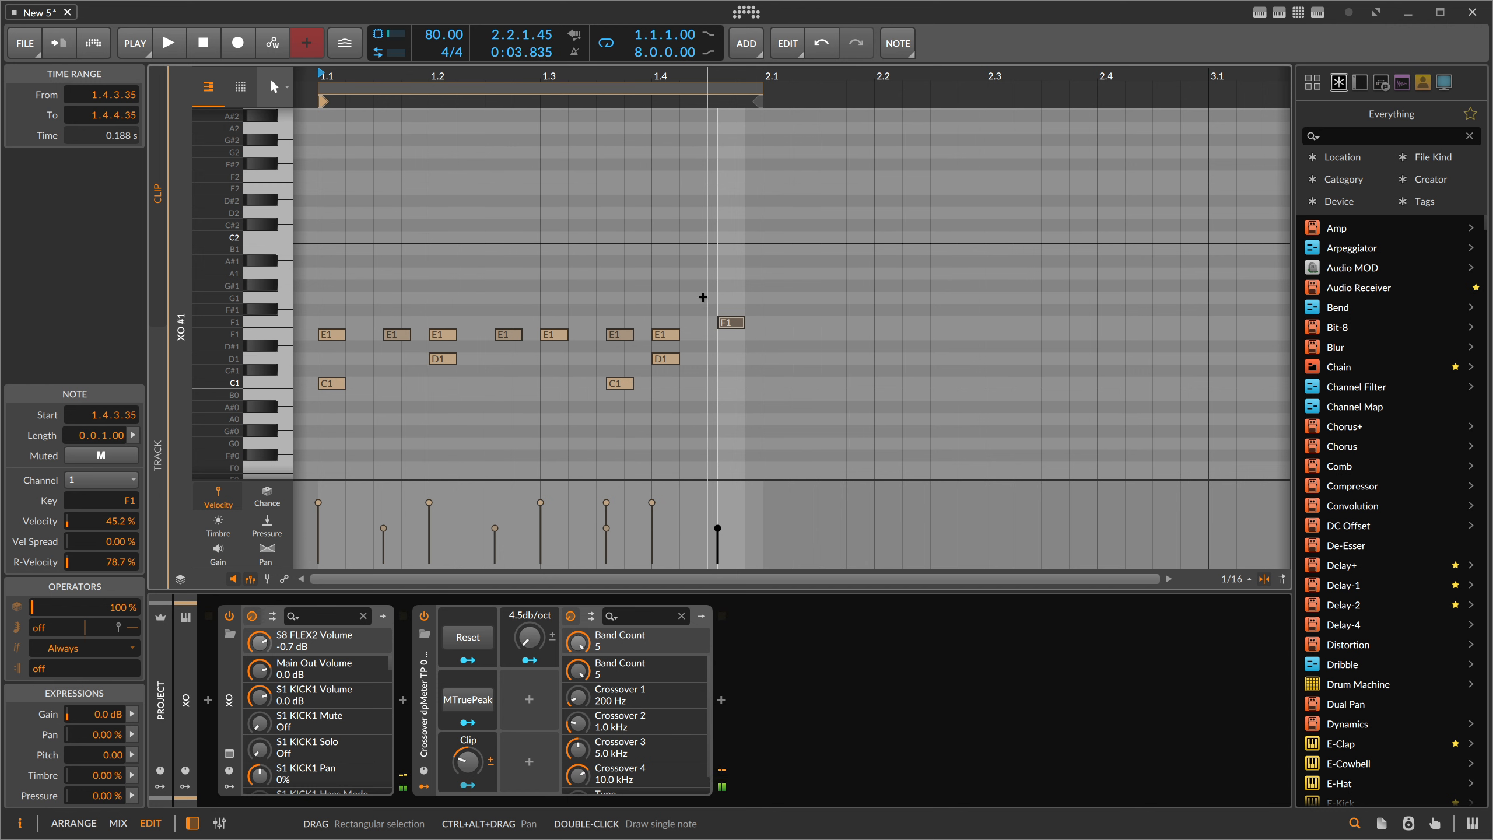
Assign the CL HH and OP HH channels in XO's edit view to Mute Group 1.
left_click(325, 335)
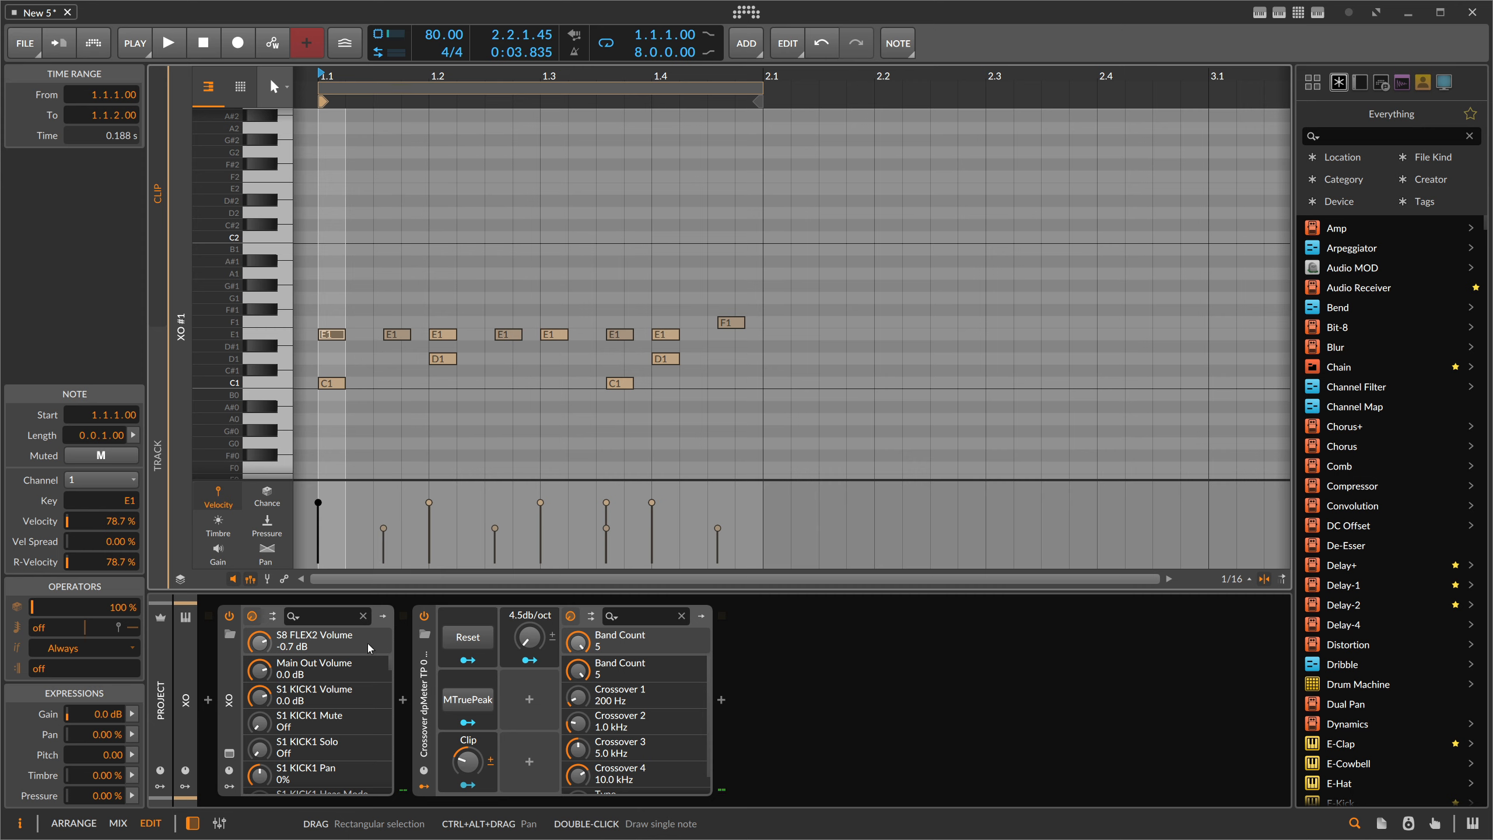
left_click(230, 753)
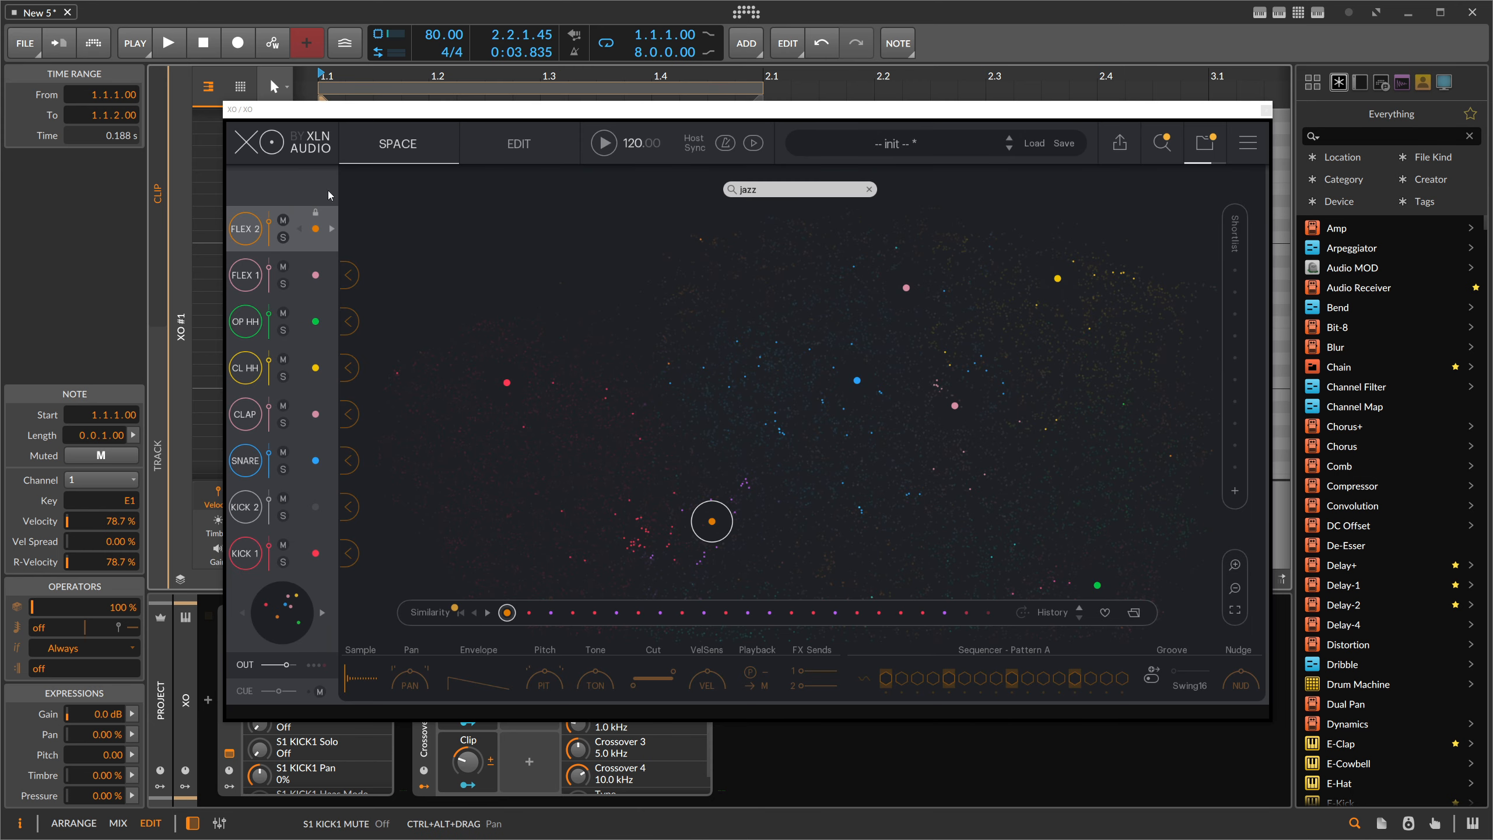
left_click(497, 143)
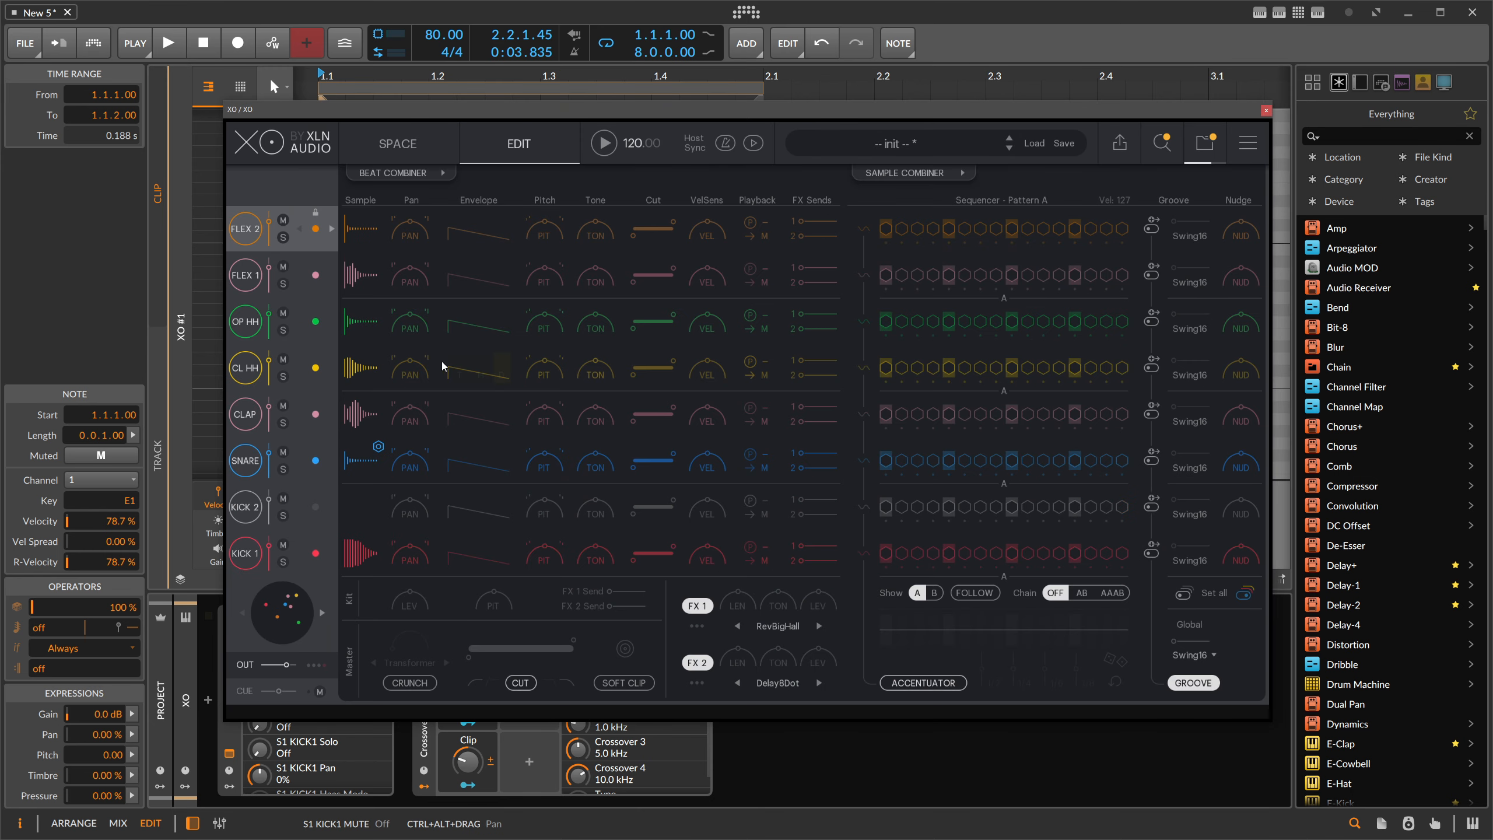
left_click(760, 362)
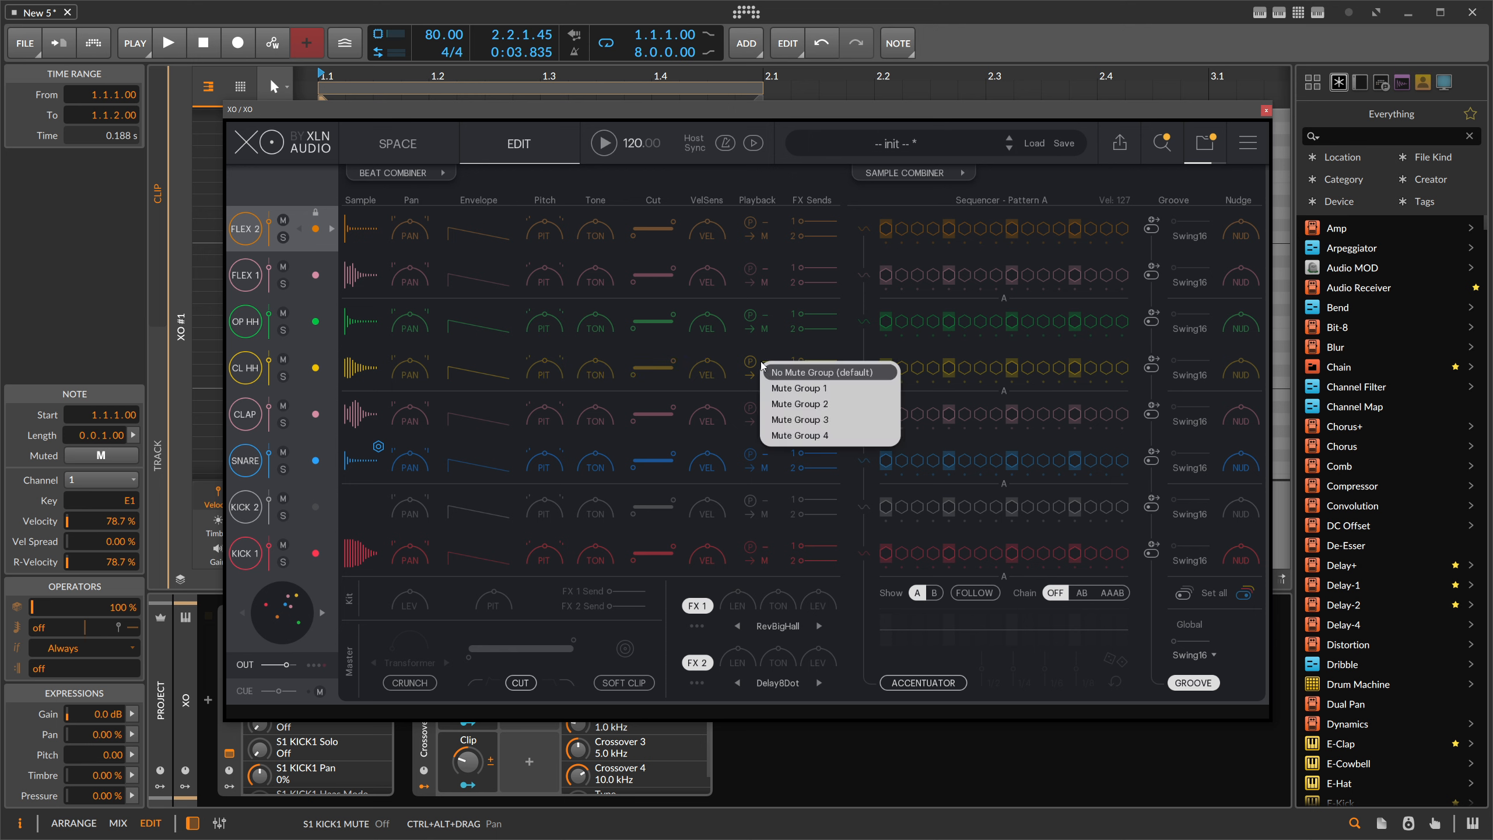
left_click(772, 386)
left_click(766, 316)
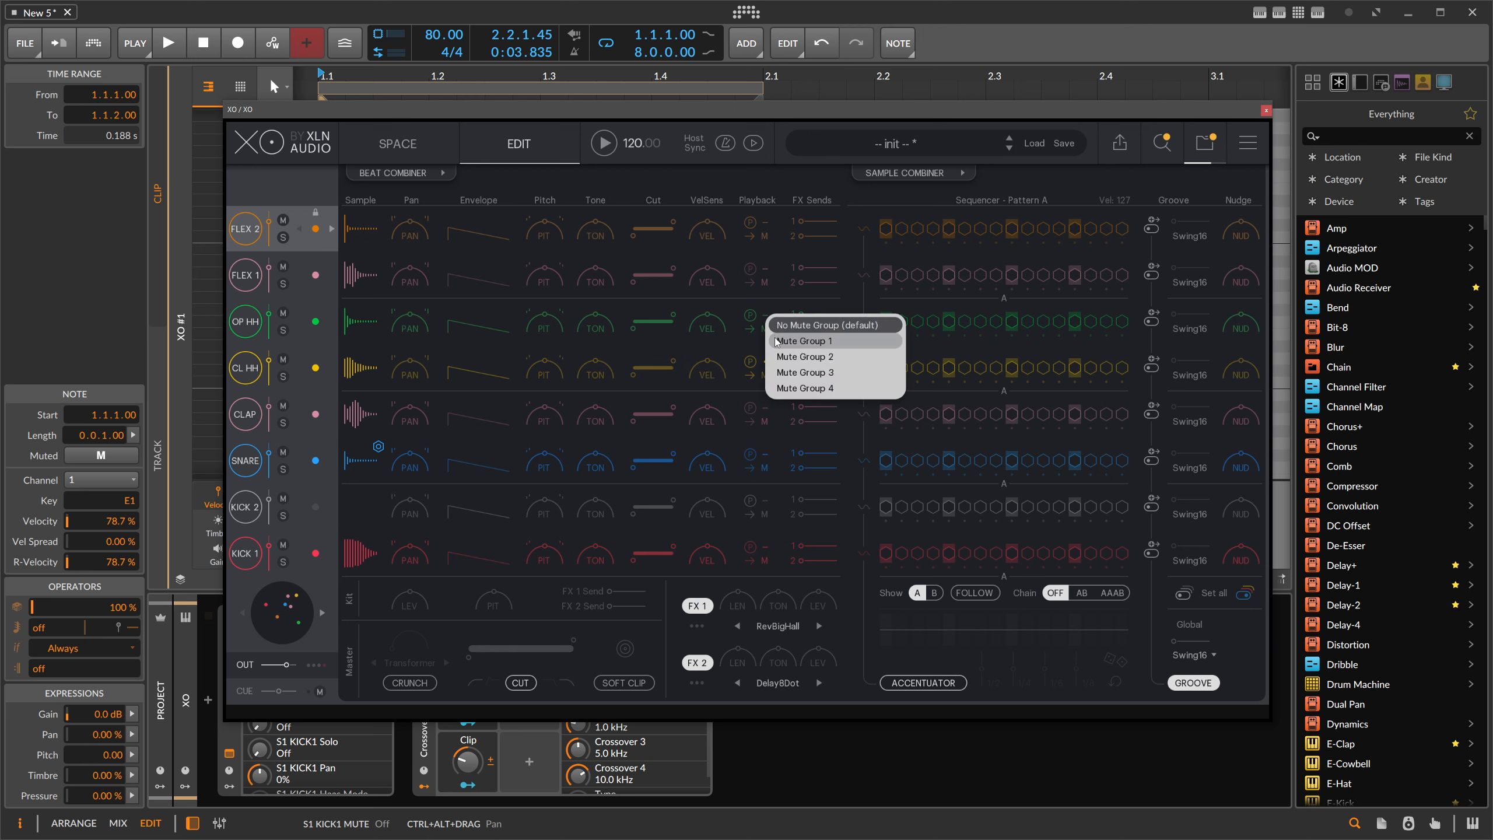
left_click(773, 340)
Audition XO's open and closed hi-hat pads in turn to check the choke, and close the plug-in window.
left_click(245, 322)
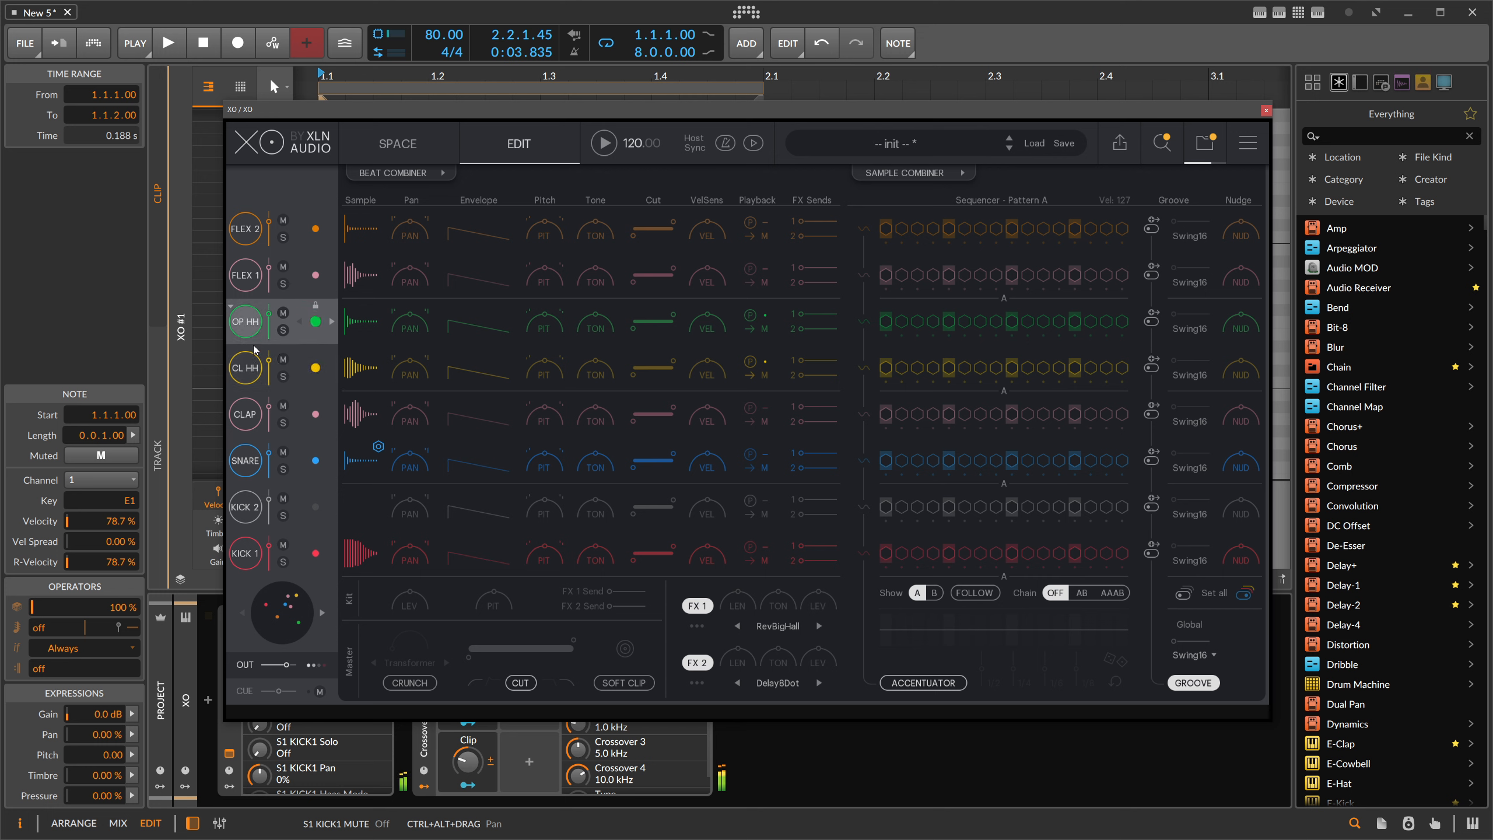
left_click(254, 356)
left_click(262, 356)
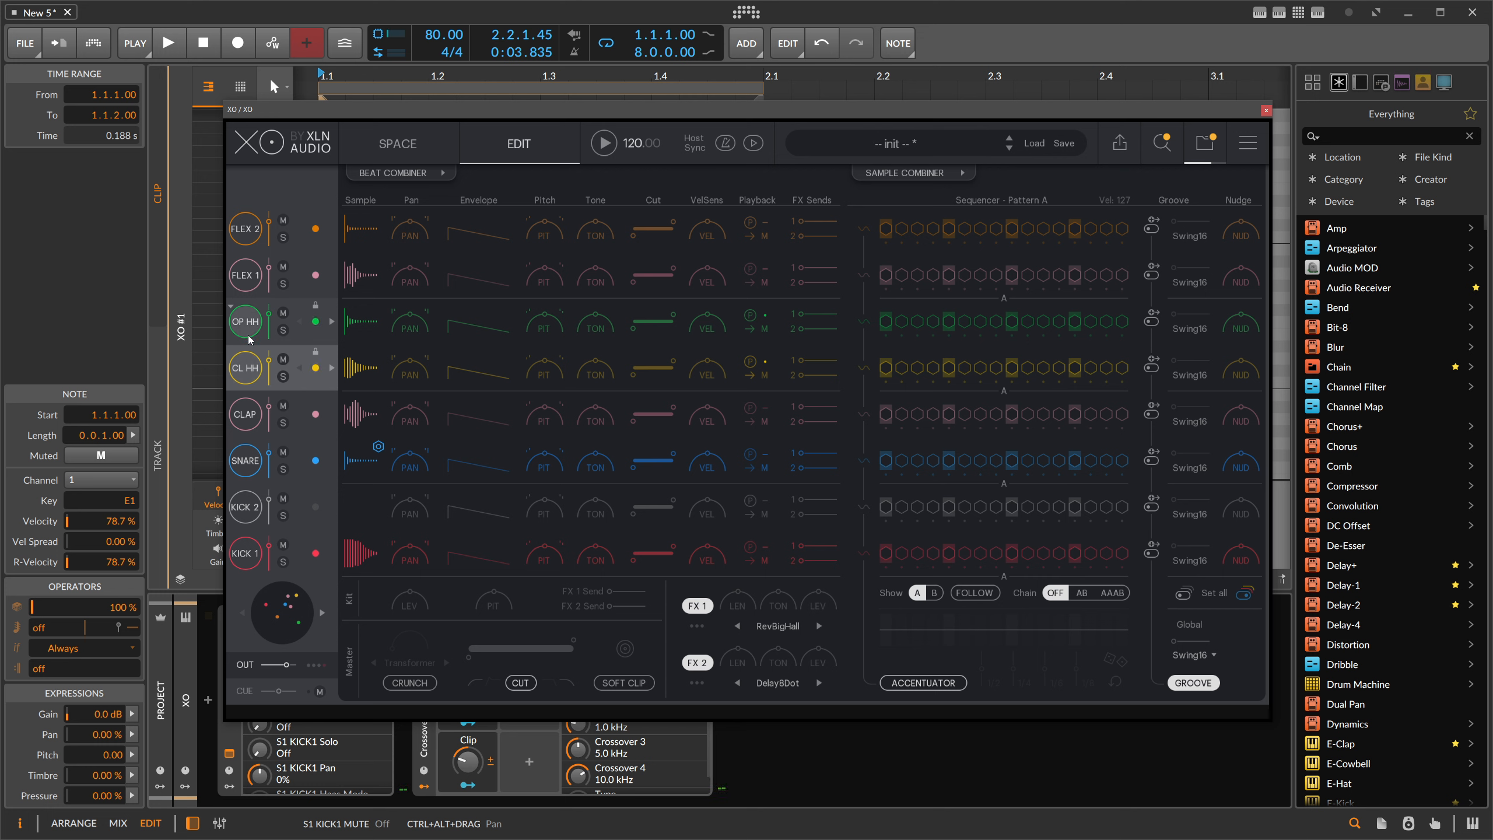
left_click(251, 367)
left_click(1265, 110)
During playback, lower the F1 note's velocity to 35.7% and raise the OP HH pitch in XO to 2.1 semitones.
key("space")
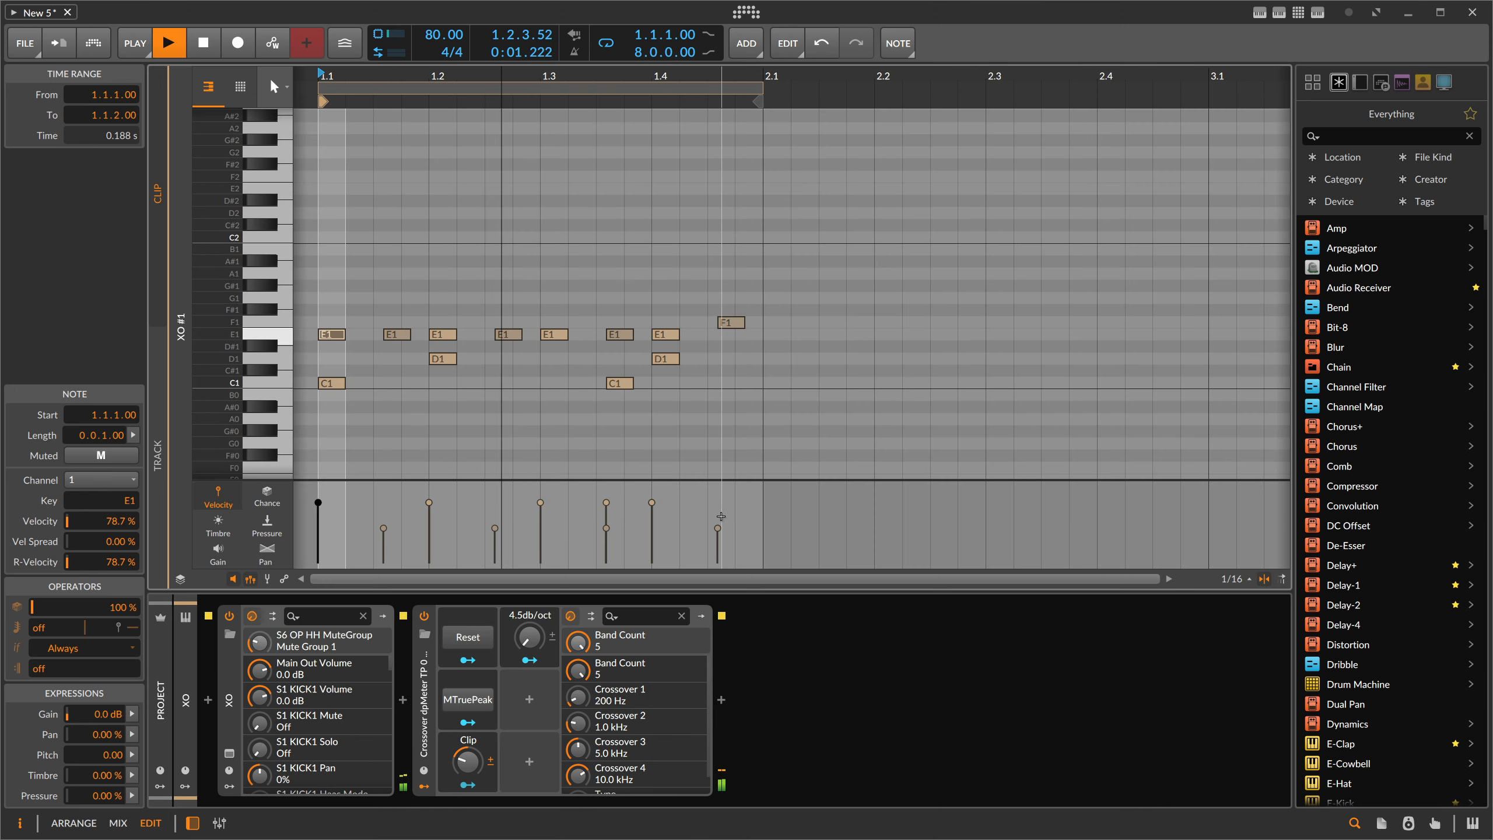
left_click_drag(722, 514, 724, 523)
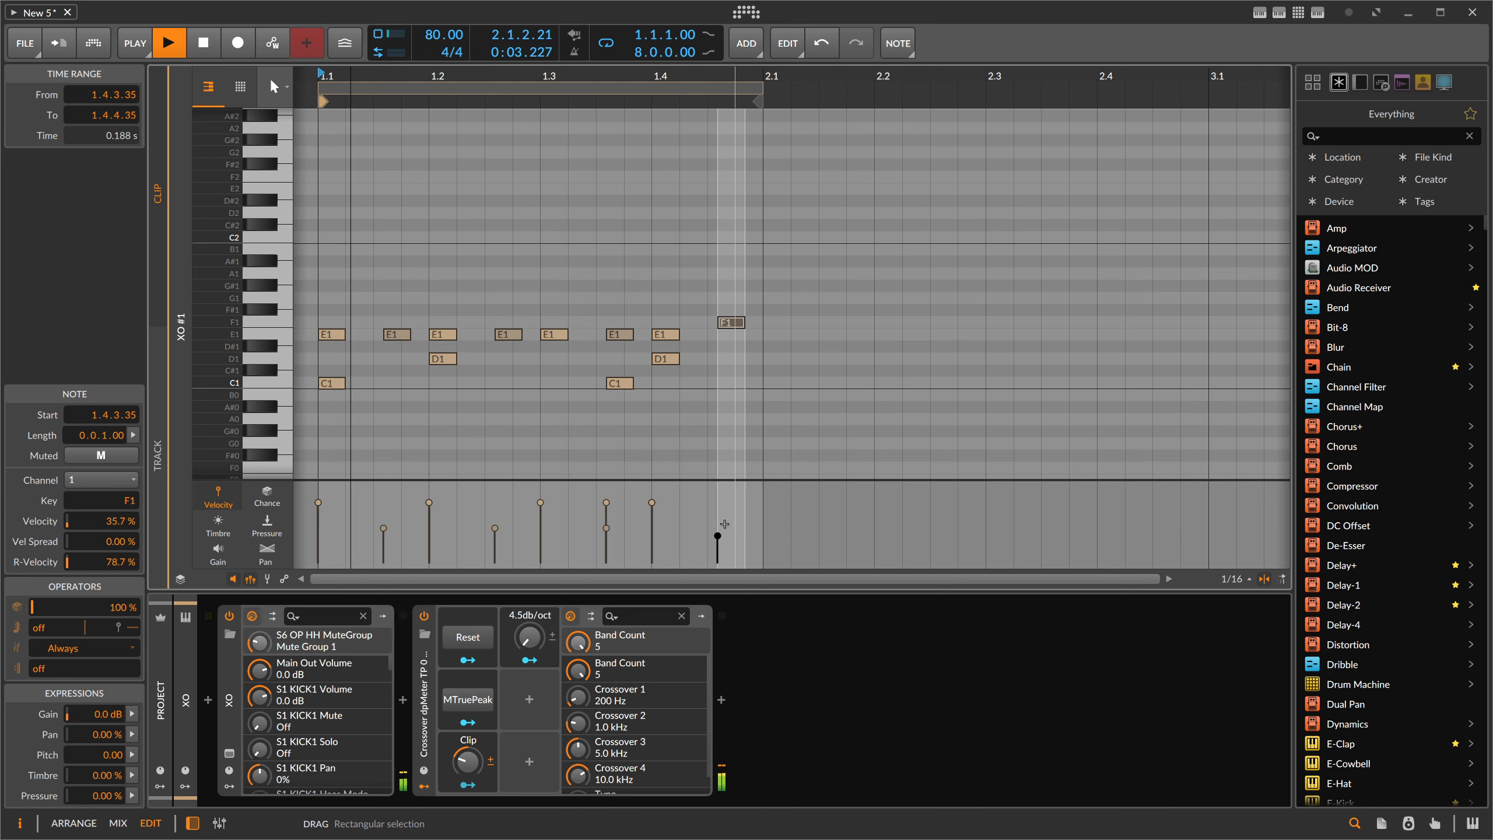
left_click(229, 754)
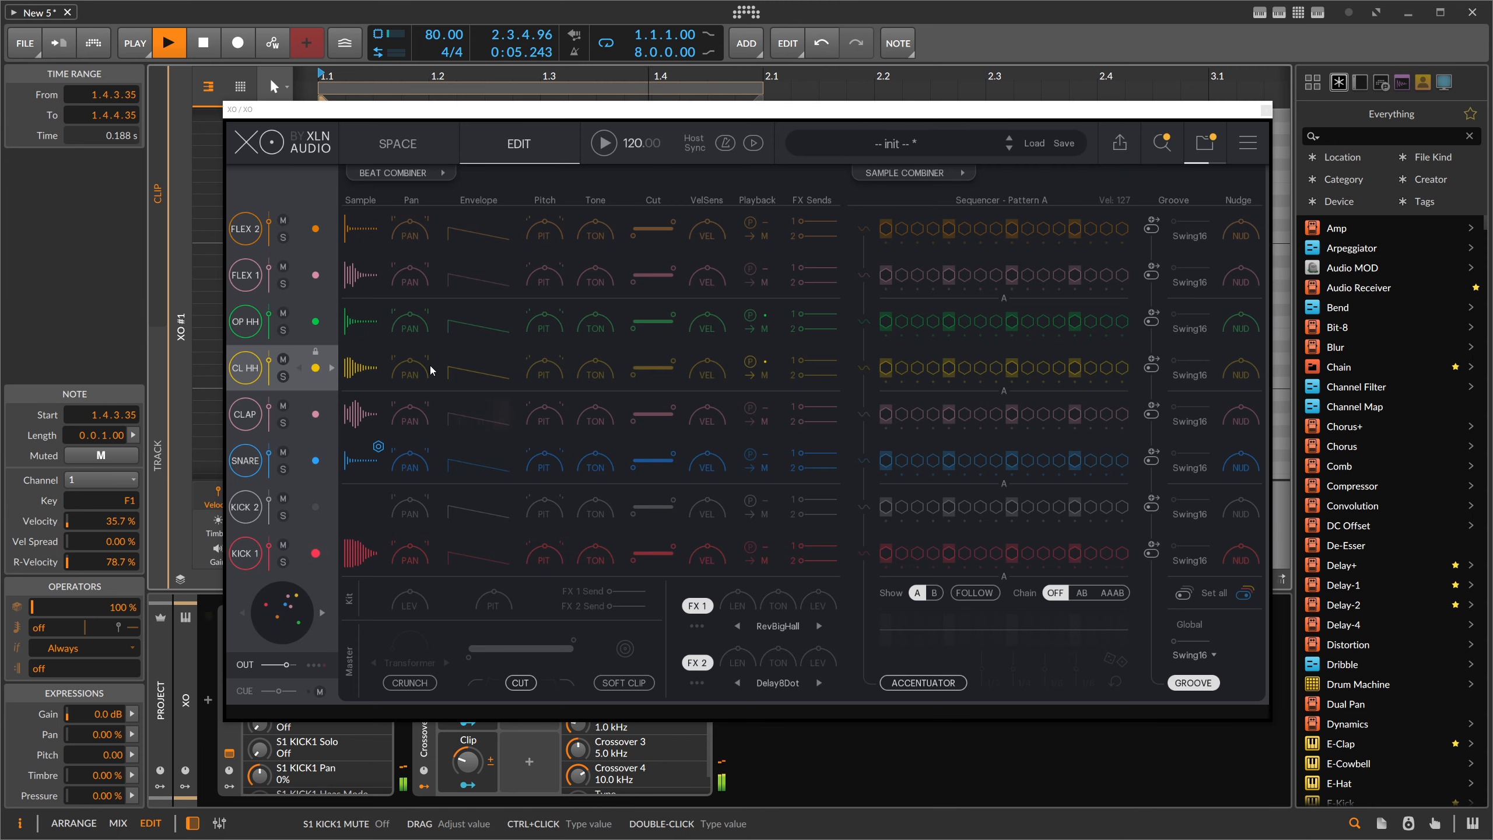
left_click(549, 331)
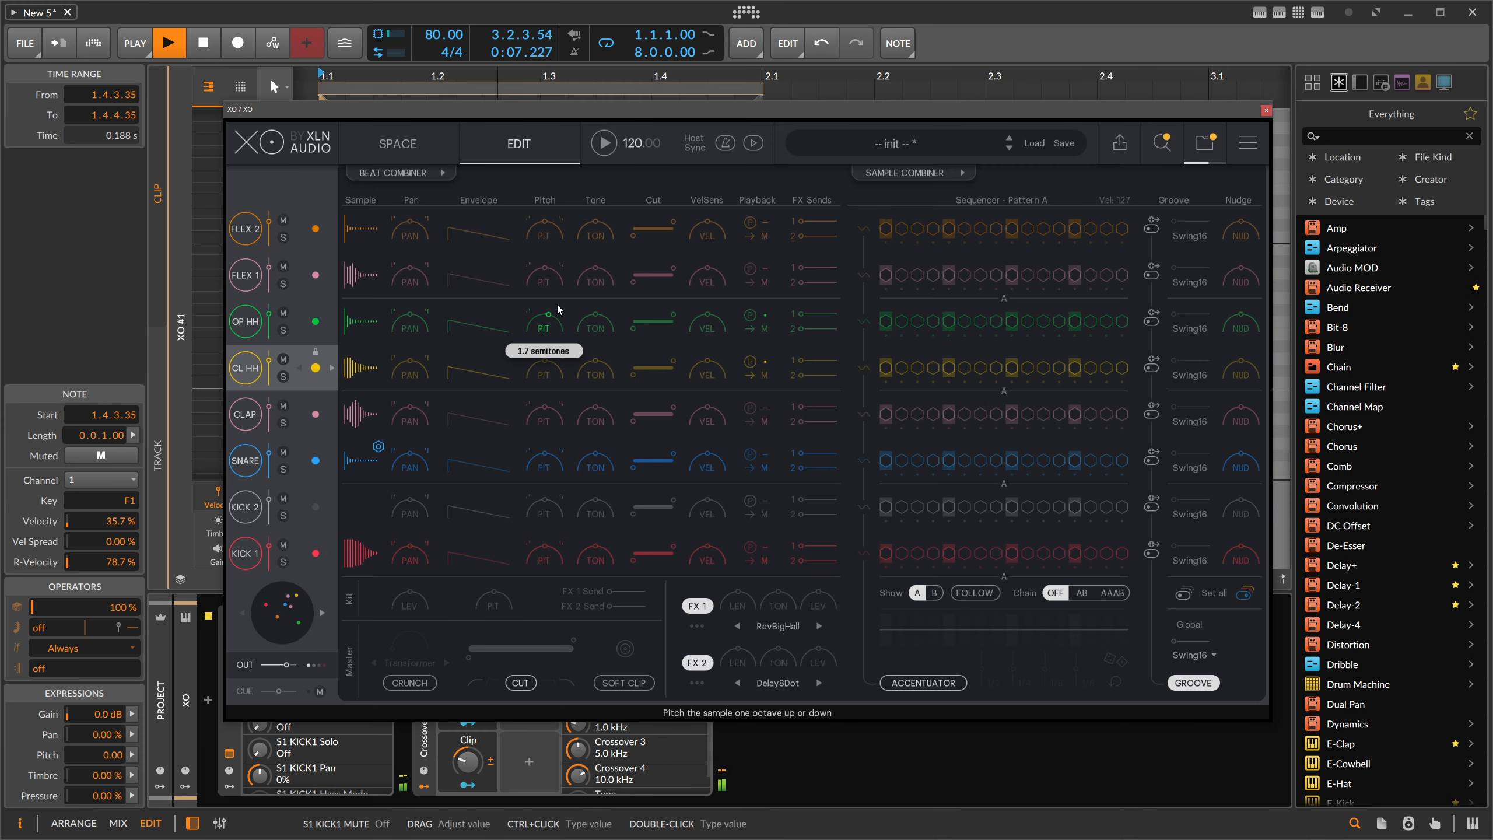
left_click_drag(558, 300, 559, 303)
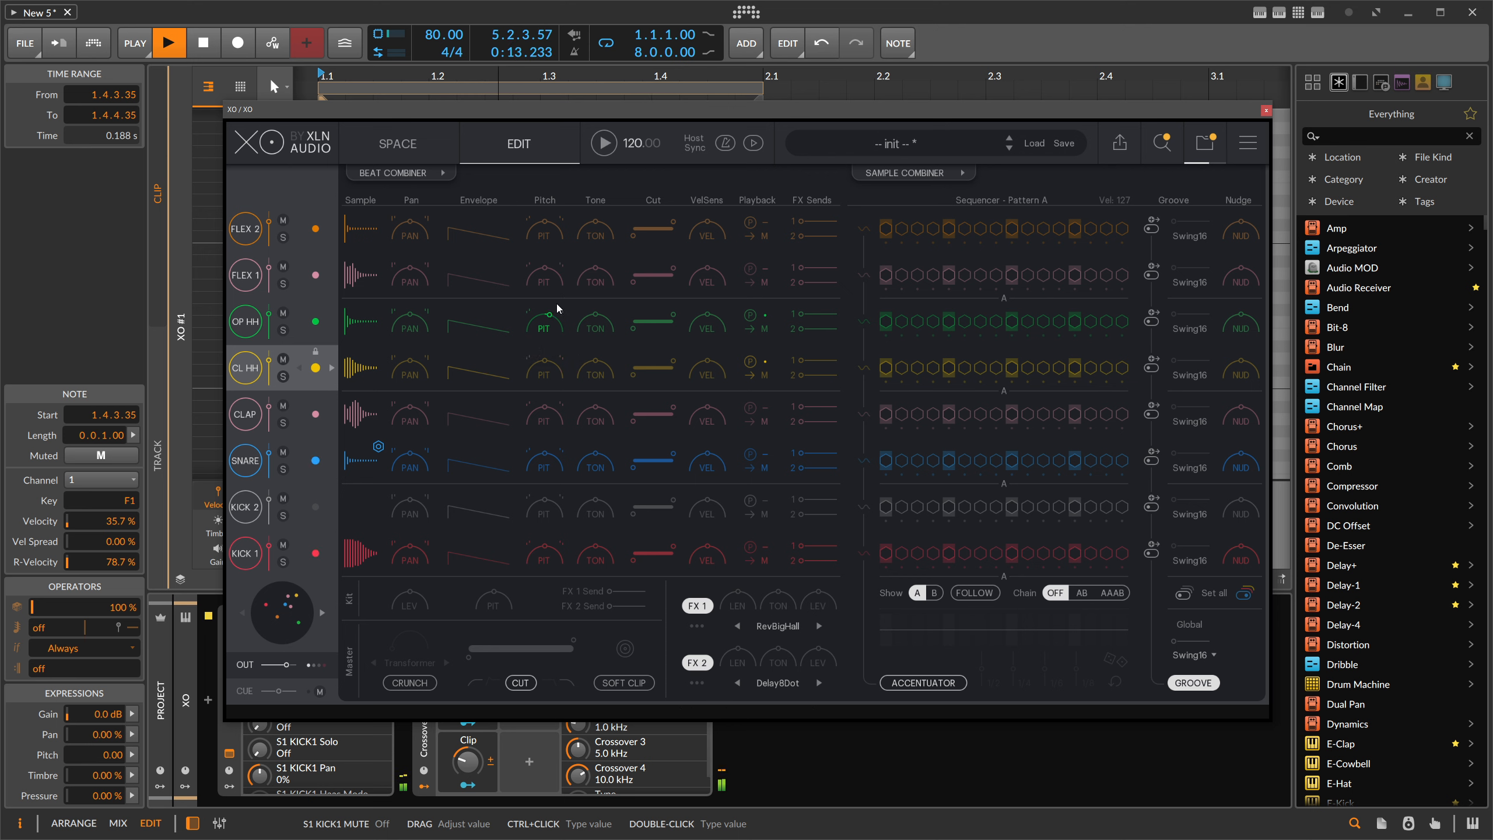
left_click(1263, 111)
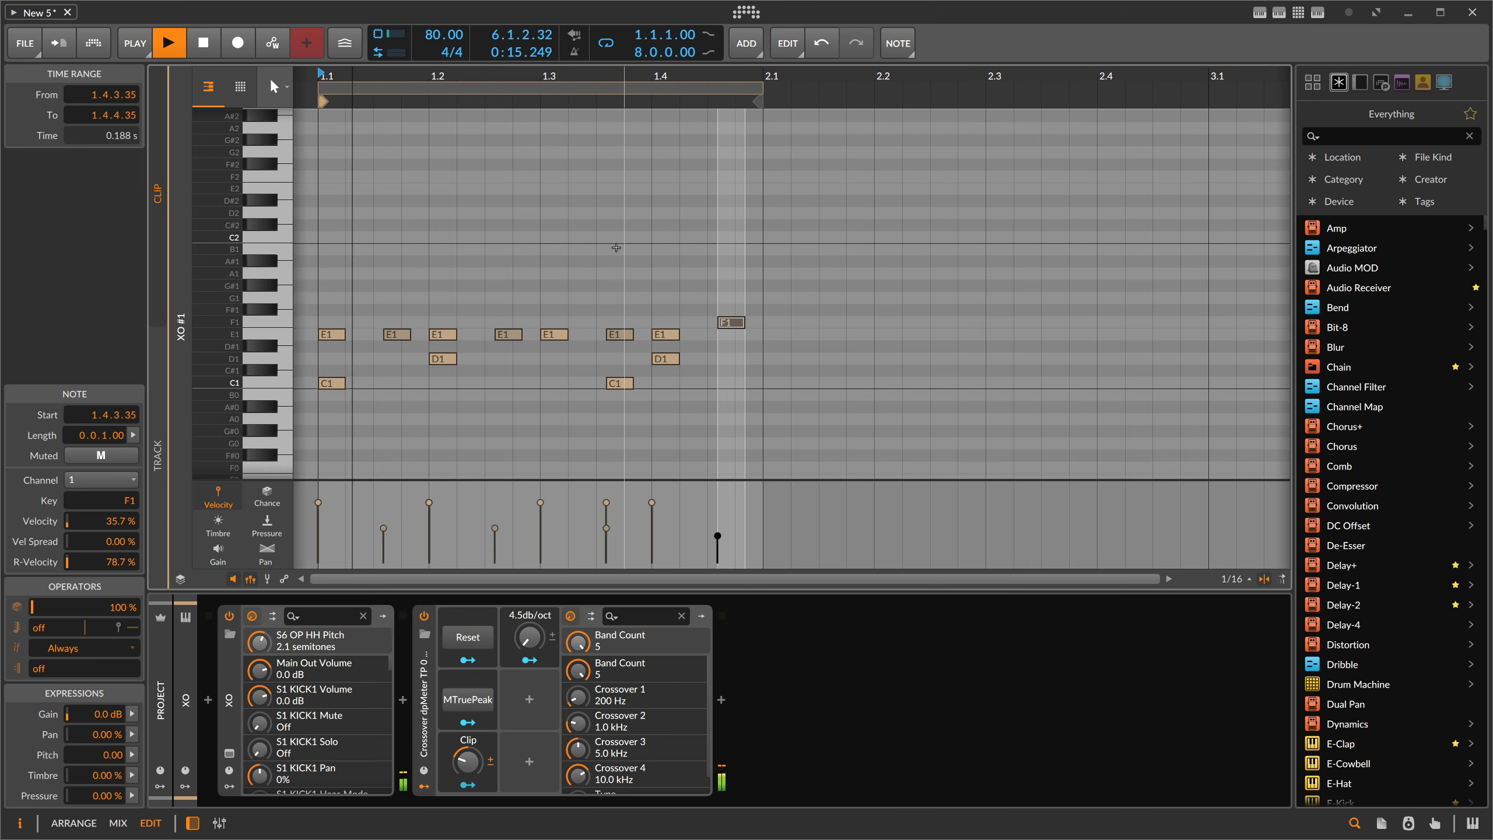
key("space")
Add an F#1 note at 1.3.1 in the drum clip and set its velocity to 61.2% during playback.
double_click(590, 291)
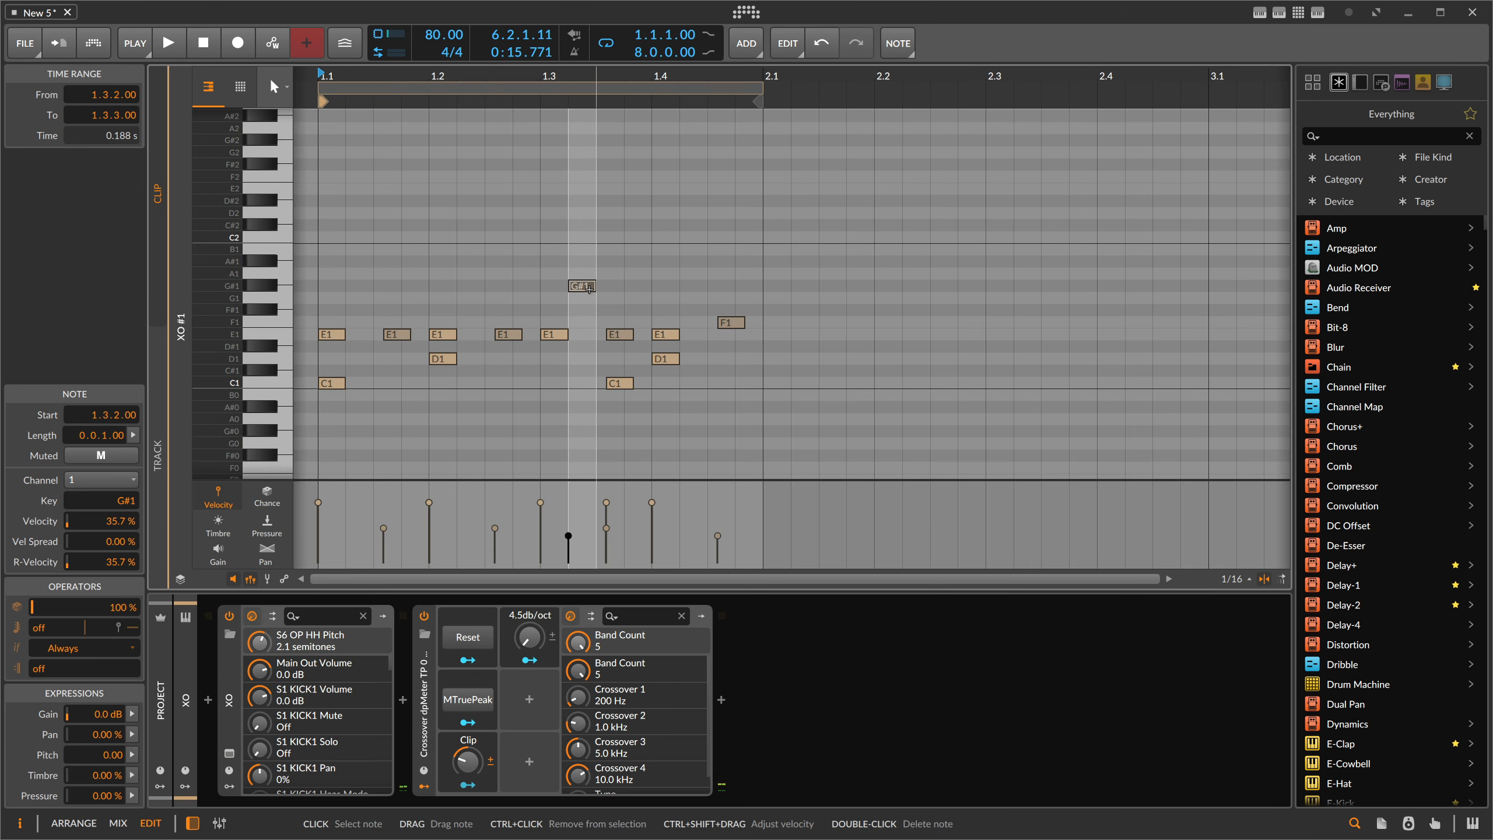
key("Down")
key("Down")
key("Left")
key("space")
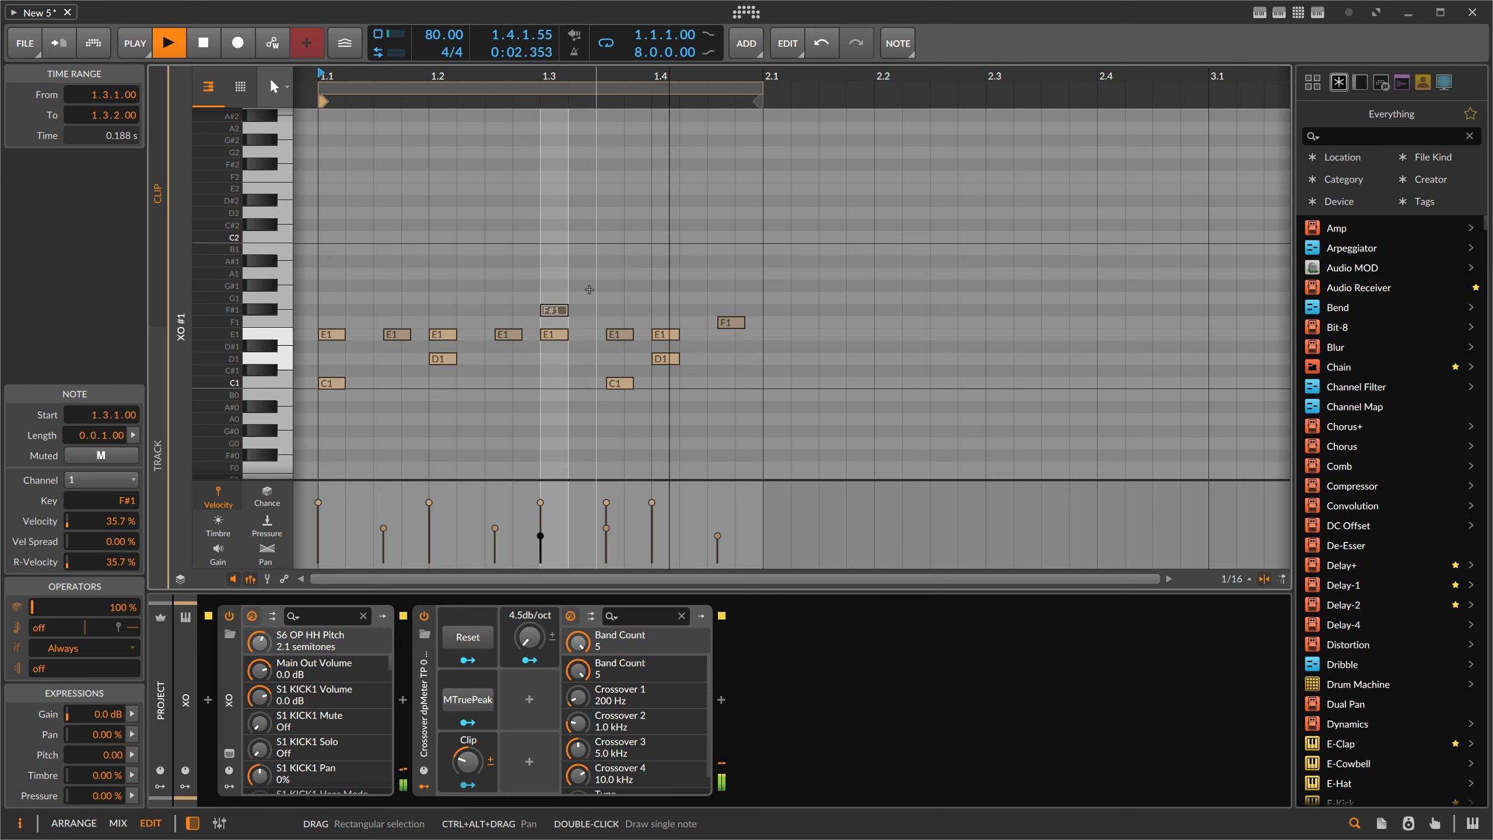
left_click_drag(539, 535, 539, 516)
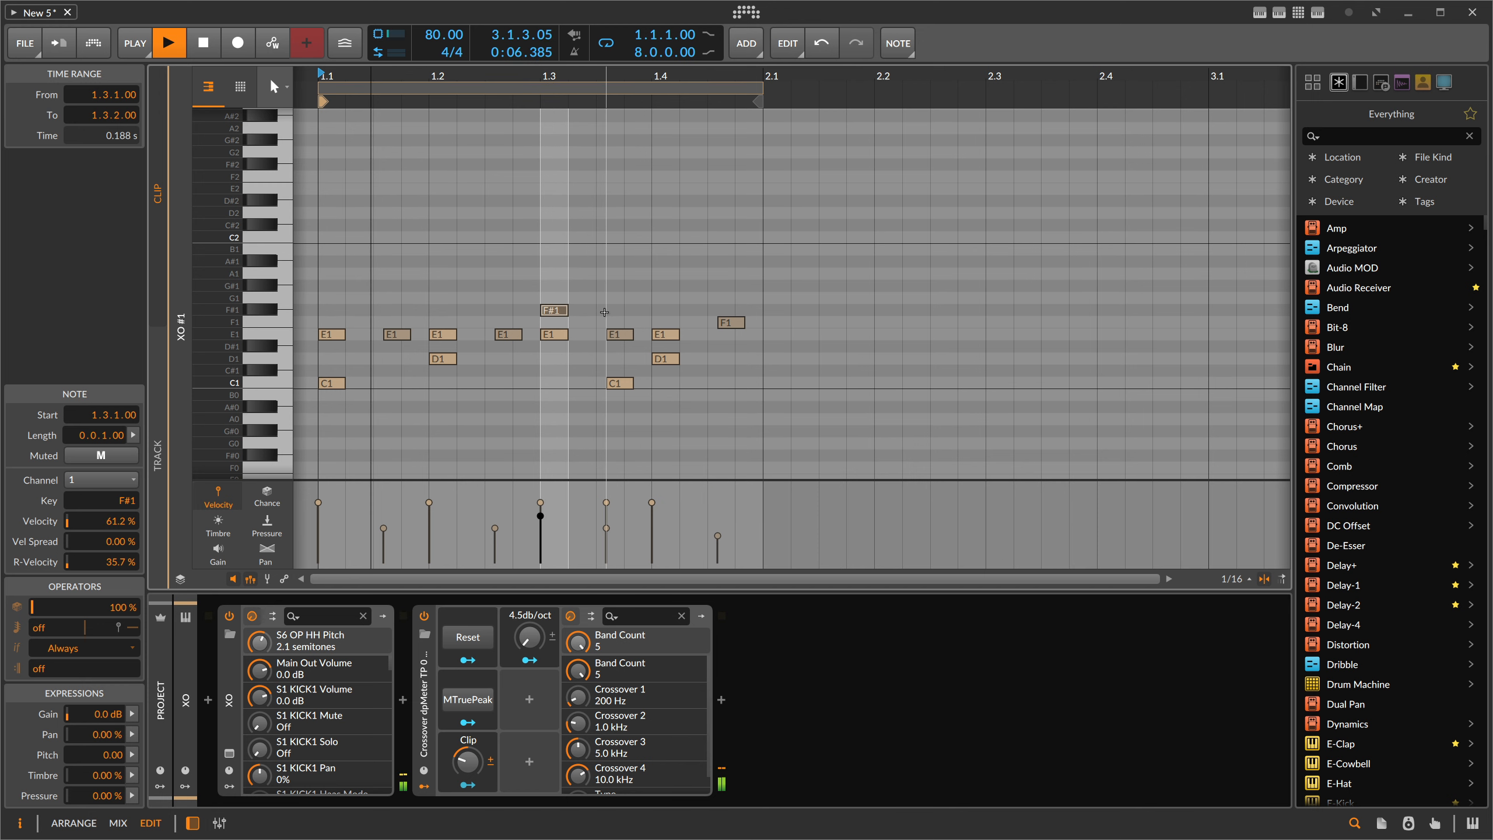
Add a G1 note at 1.3.2 with a four-cycle recurrence active only on the fourth cycle, and play it back.
double_click(583, 285)
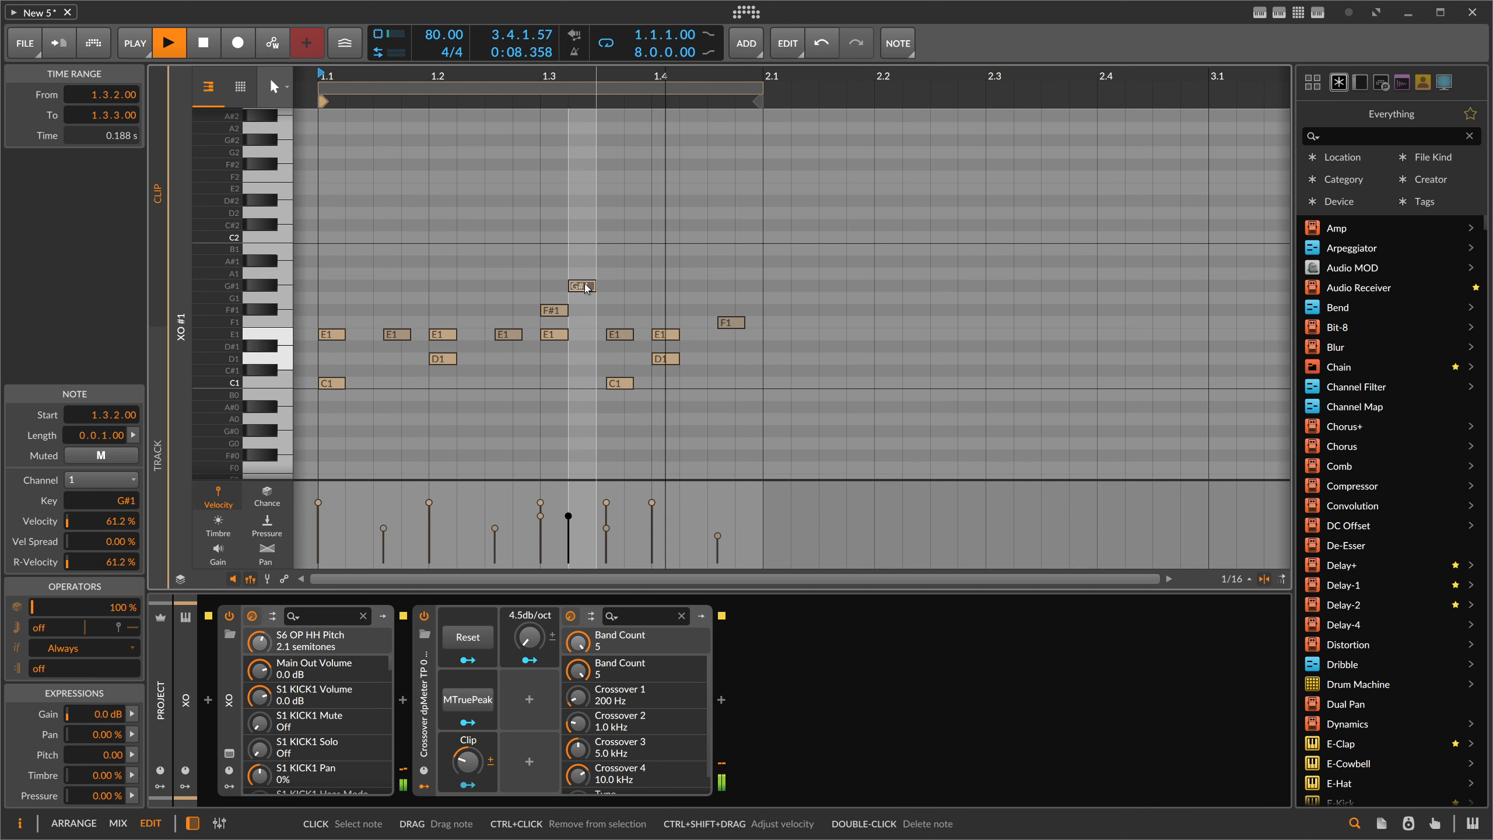
key("Down")
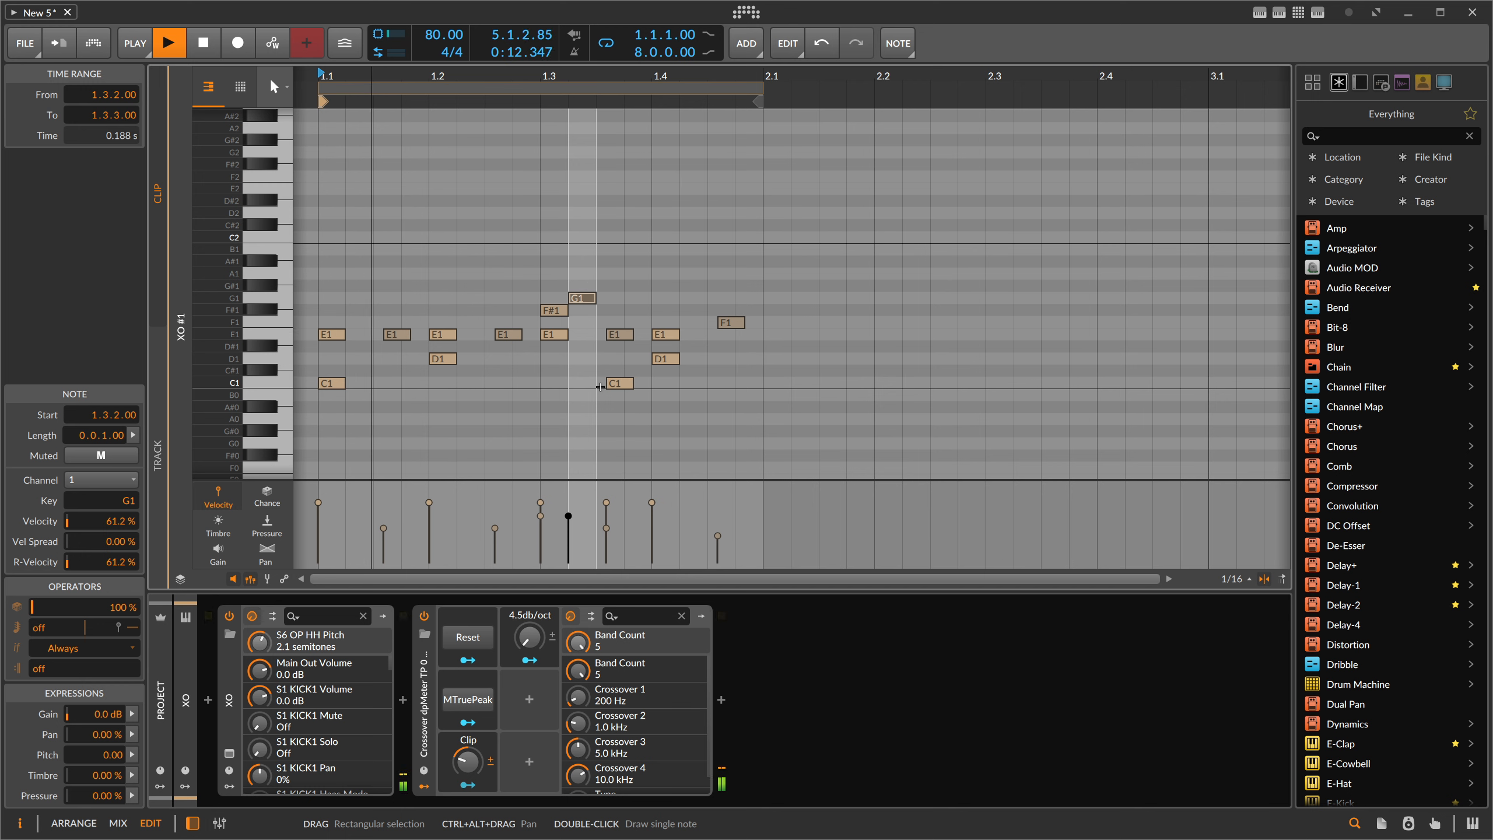
key("space")
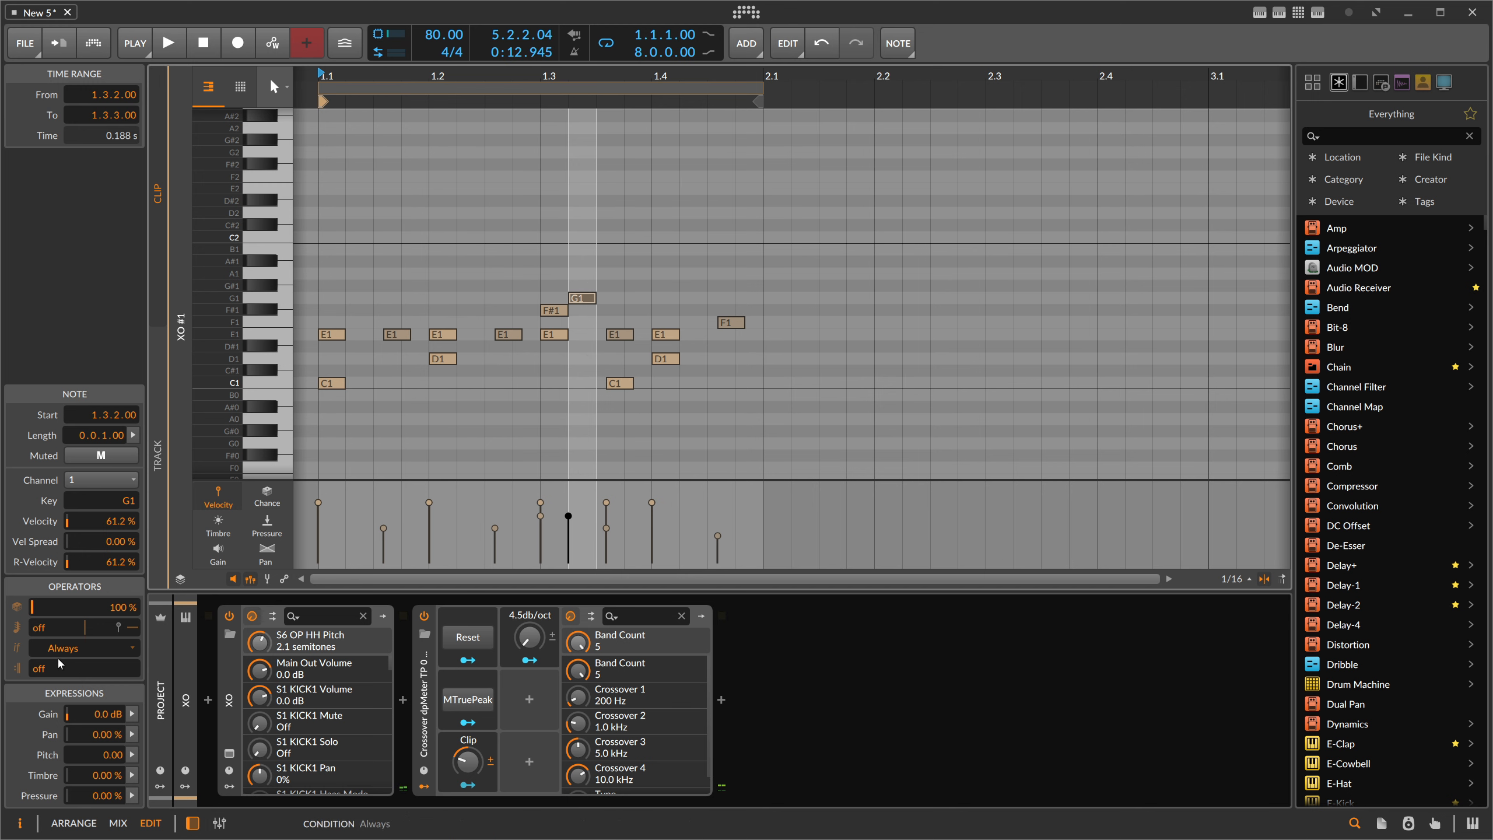
left_click_drag(39, 668, 39, 660)
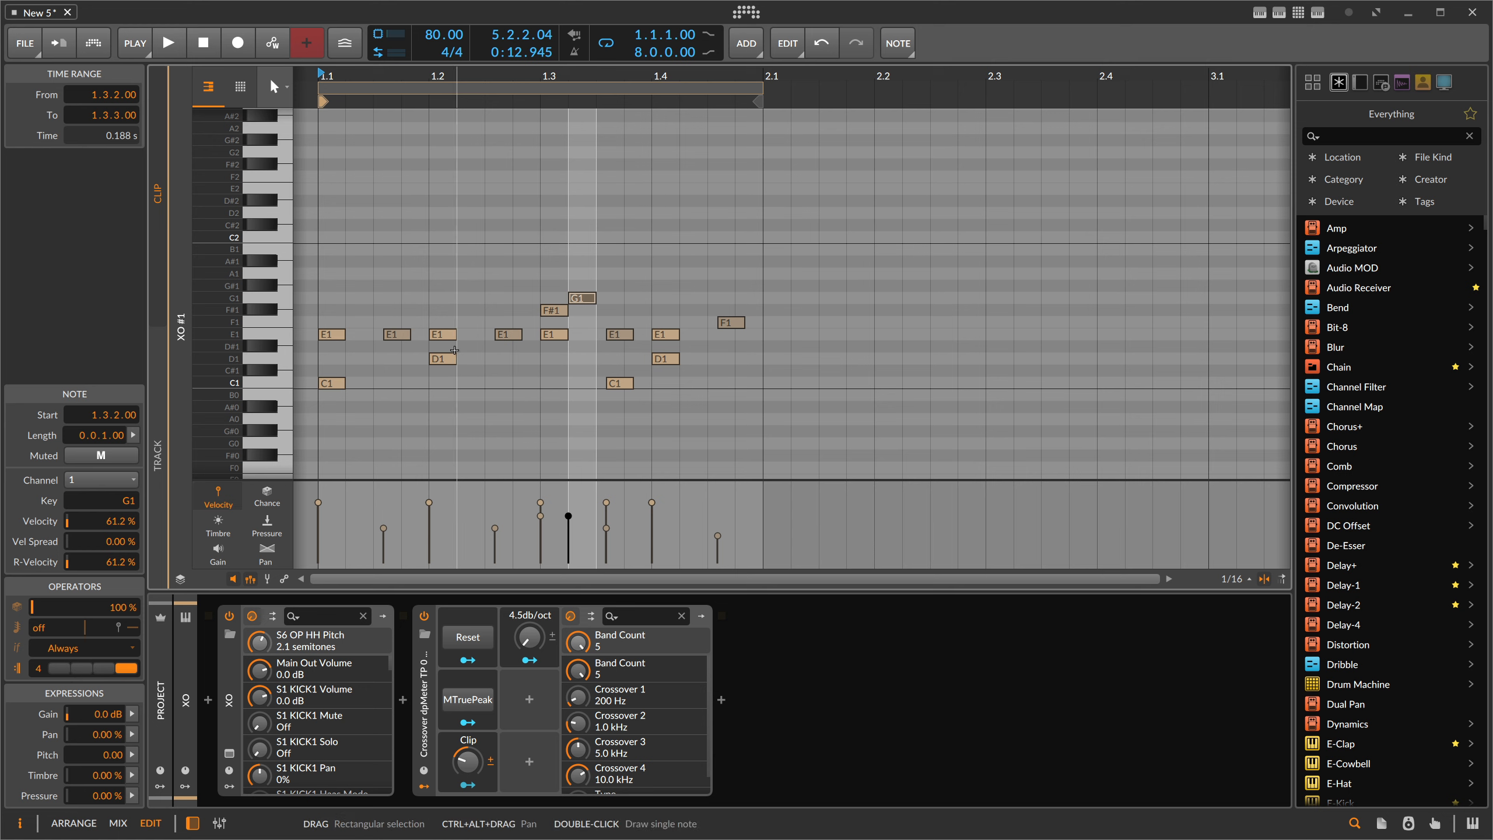
left_click(517, 356)
key("space")
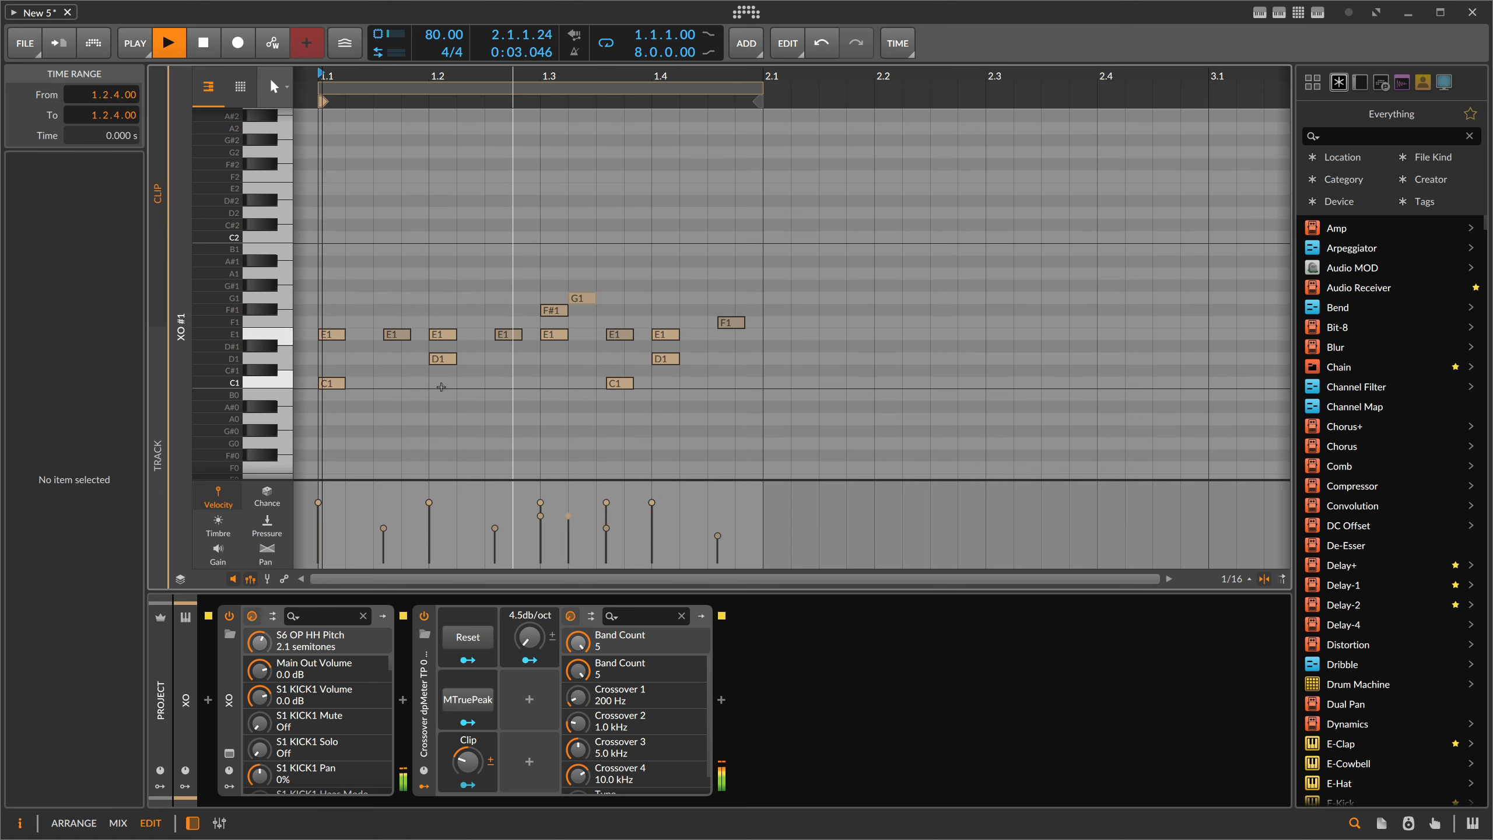
Add two C1 kick notes, one at 1.1.3 and one in line with the E1 hi-hat before beat 1.3.
double_click(414, 382)
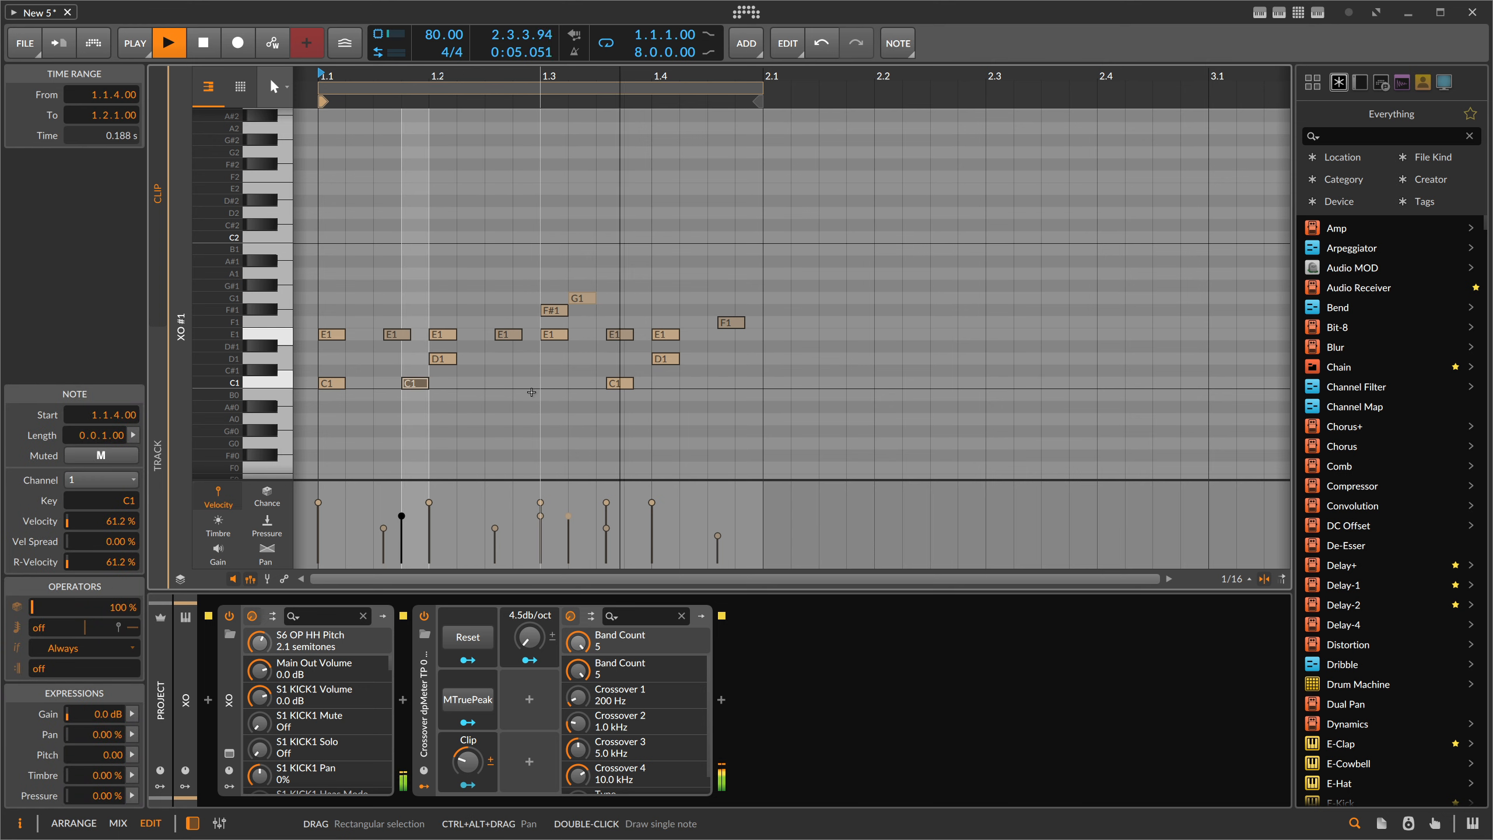
double_click(553, 386)
left_click_drag(553, 388, 509, 388)
left_click(403, 385)
left_click_drag(398, 386, 376, 386)
key("space")
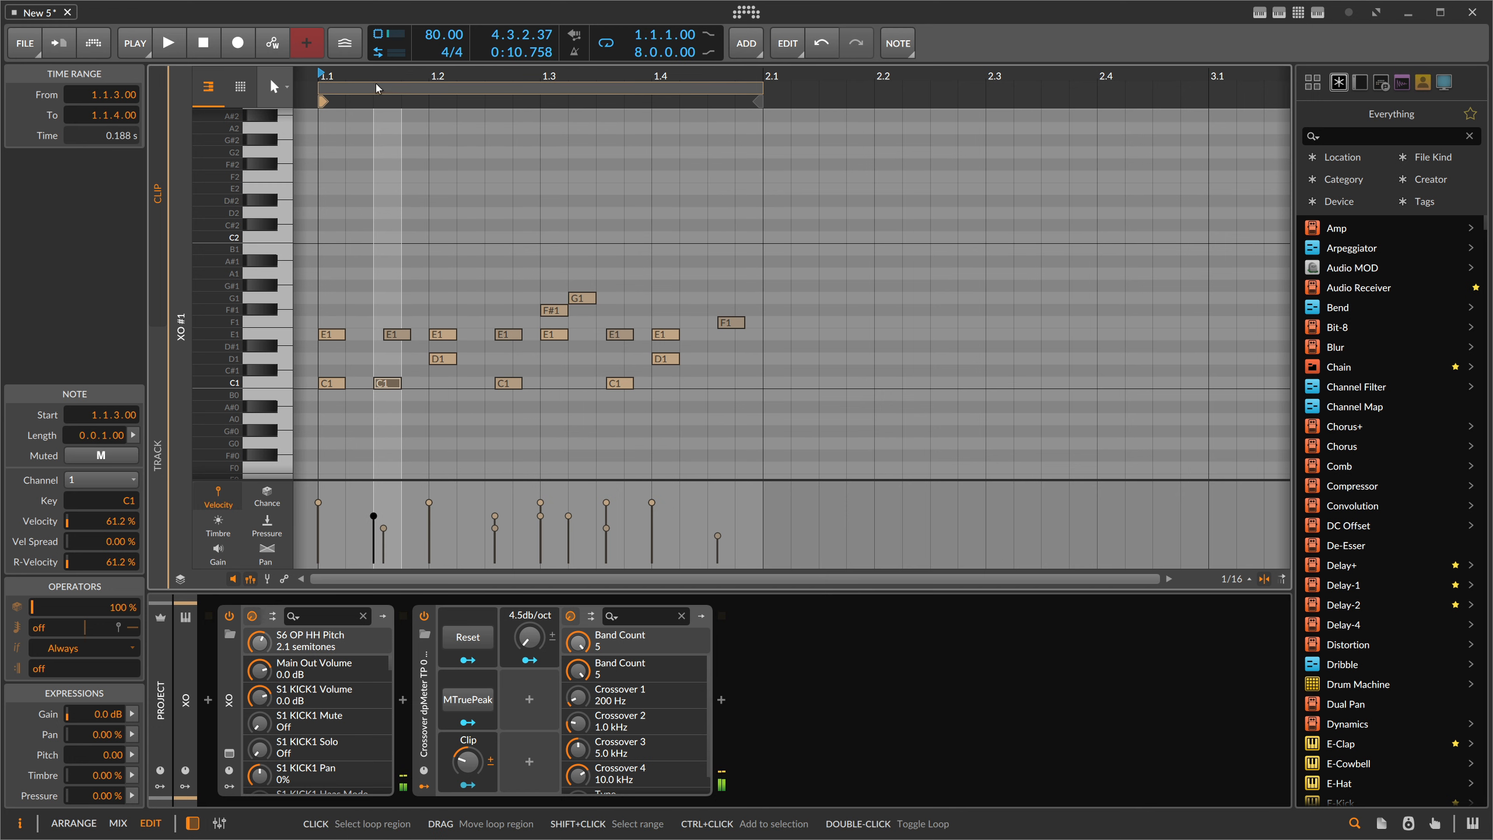
Shift the 1.1.3 kick to 1.1.3.35 to line up with the swung E1 hi-hat, and play it back.
left_click_drag(378, 76, 410, 112)
left_click(423, 364)
left_click_drag(414, 387, 439, 388)
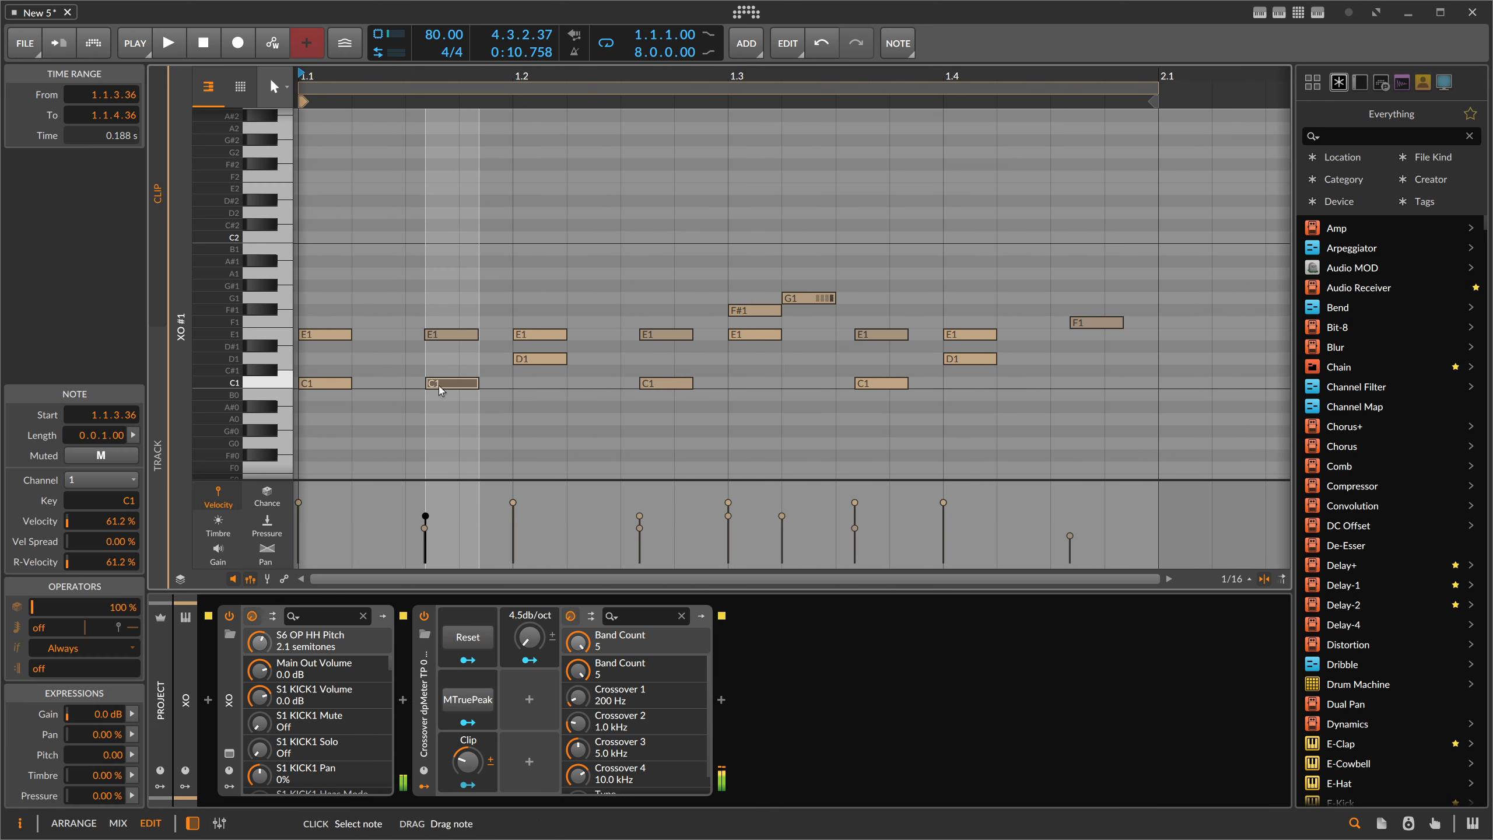
key("space")
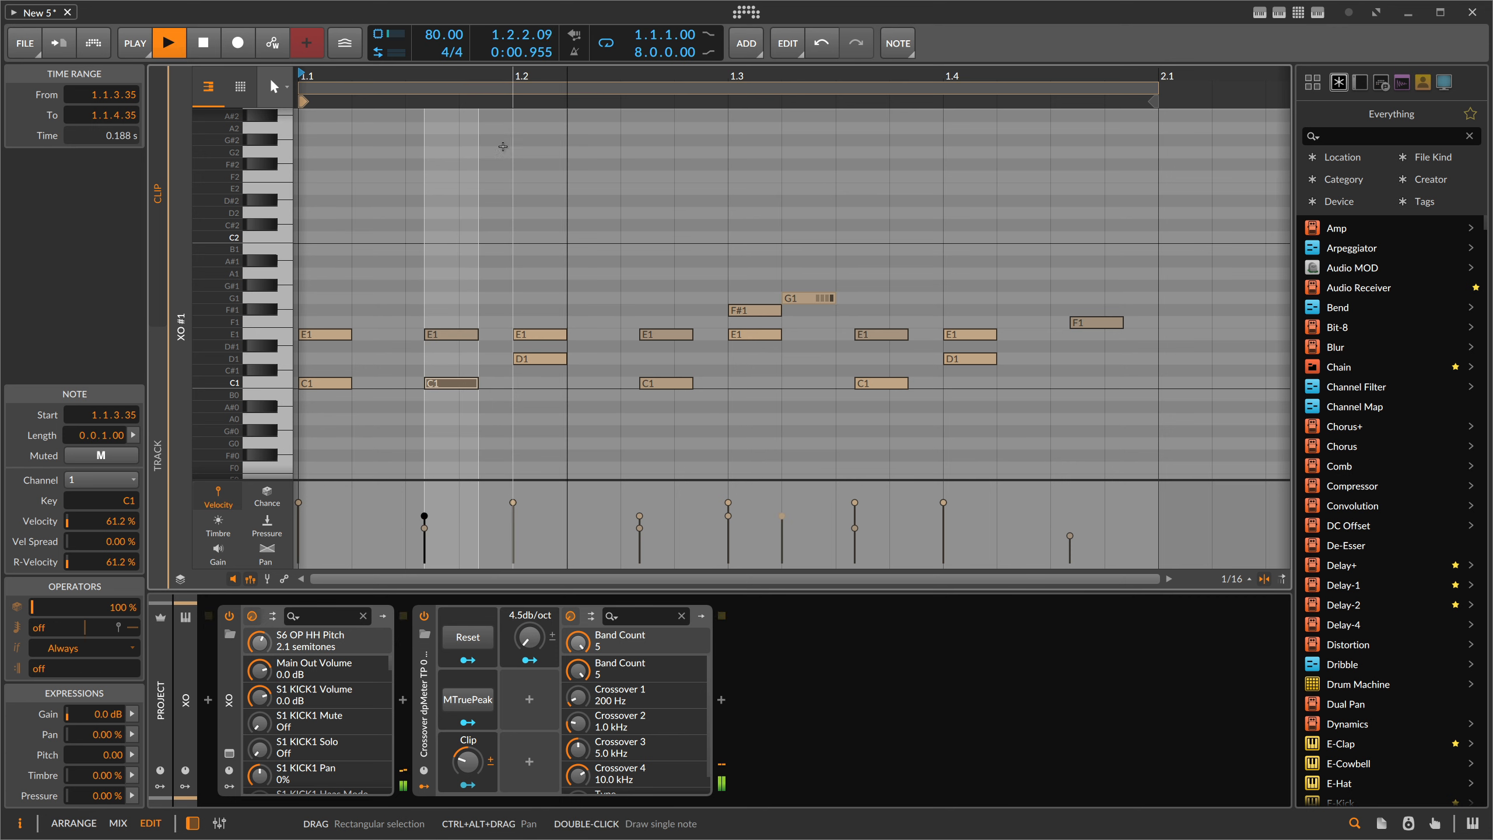
Move the C1 kick that precedes beat 1.3 to 1.3.2.00, under the G1 note.
left_click_drag(495, 82, 472, 55)
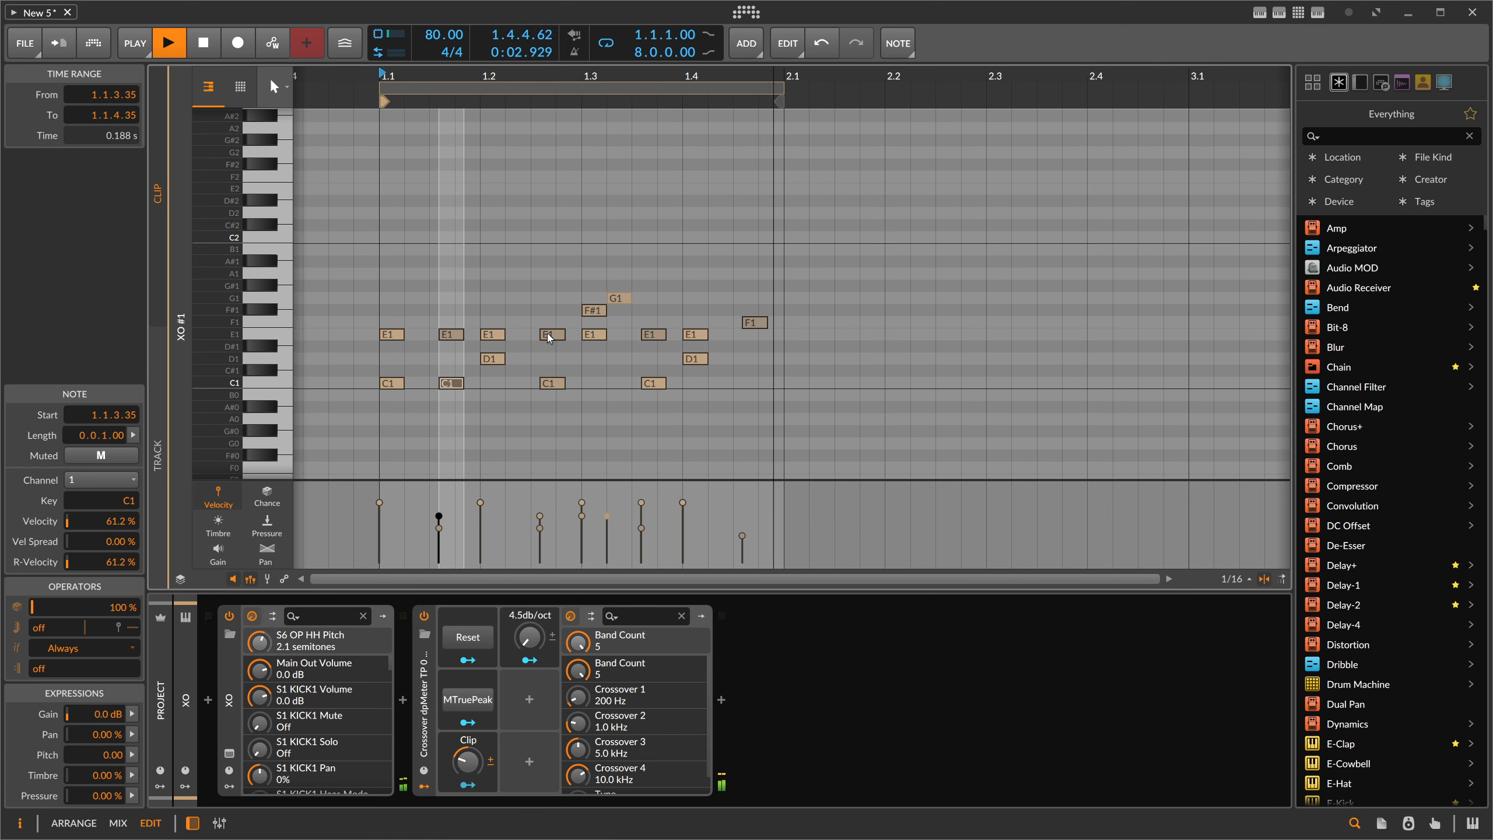
left_click_drag(550, 354, 547, 389)
key("Right")
key("Right")
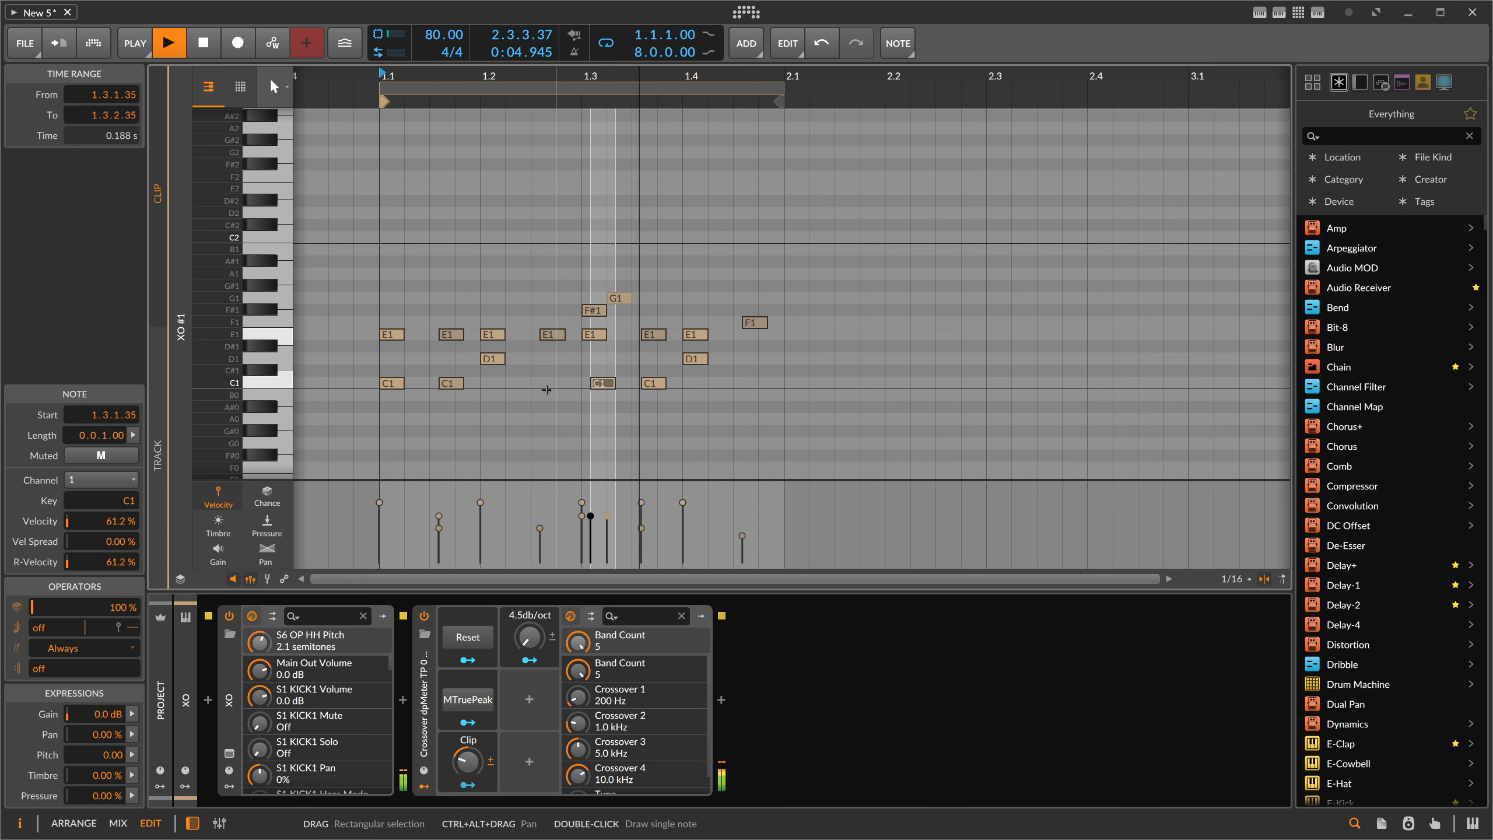
key("Right")
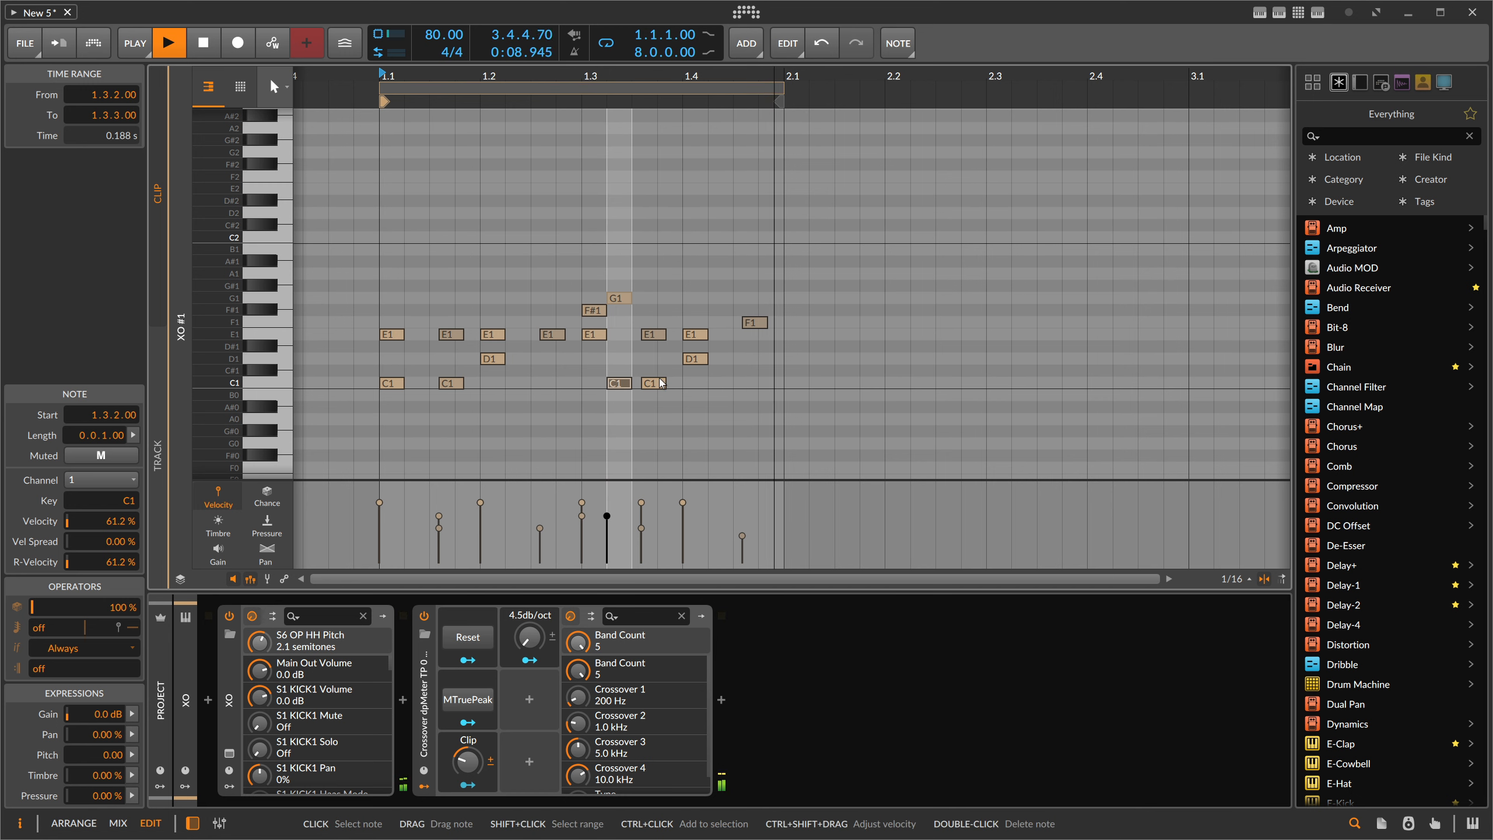
Set the chance of the C1 kicks at 1.1.3.35 and 1.3.2 to 20%.
key("space")
left_click(454, 385)
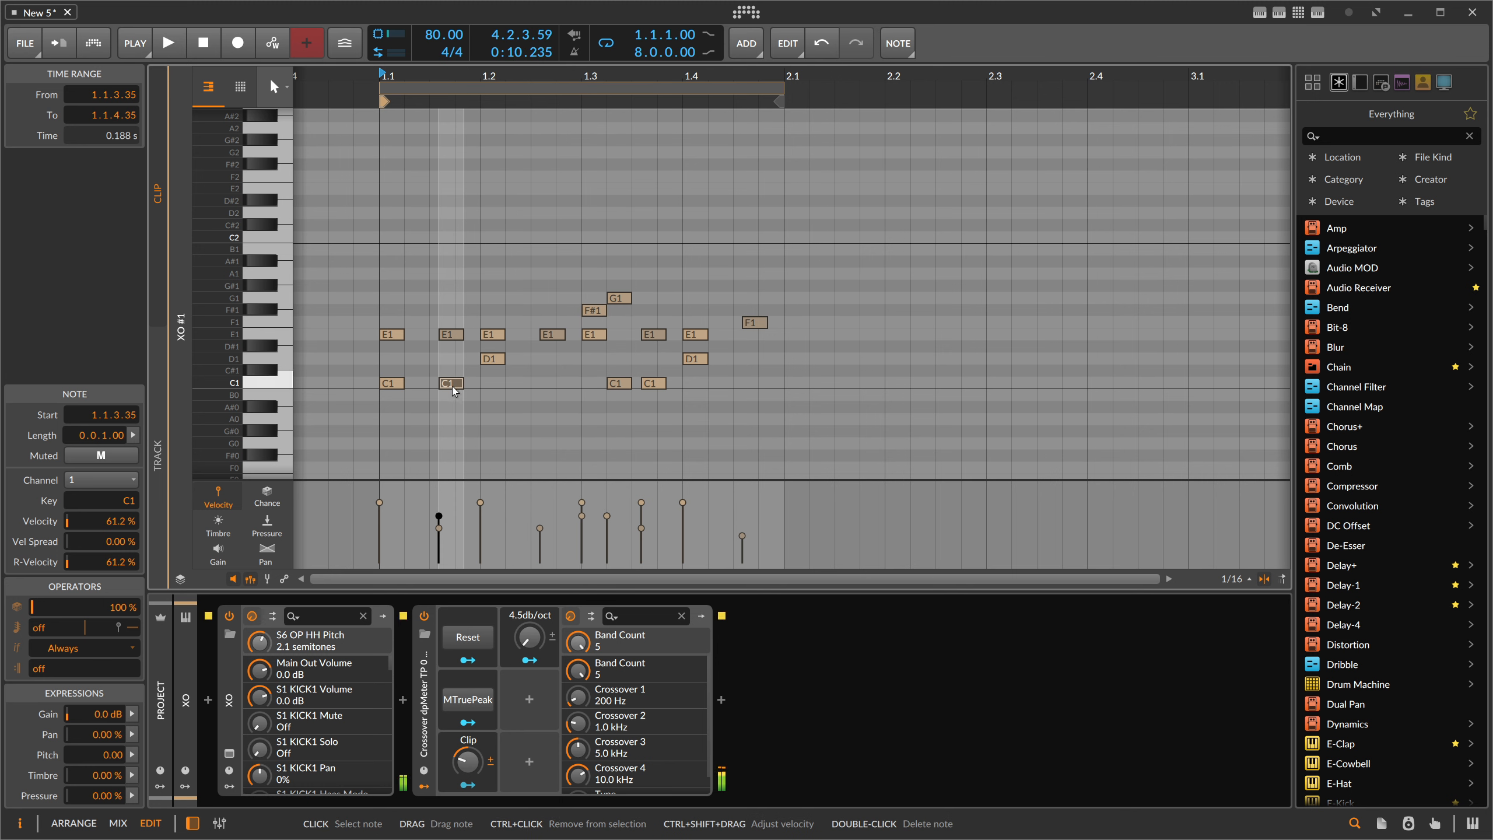
left_click(618, 383, "shift")
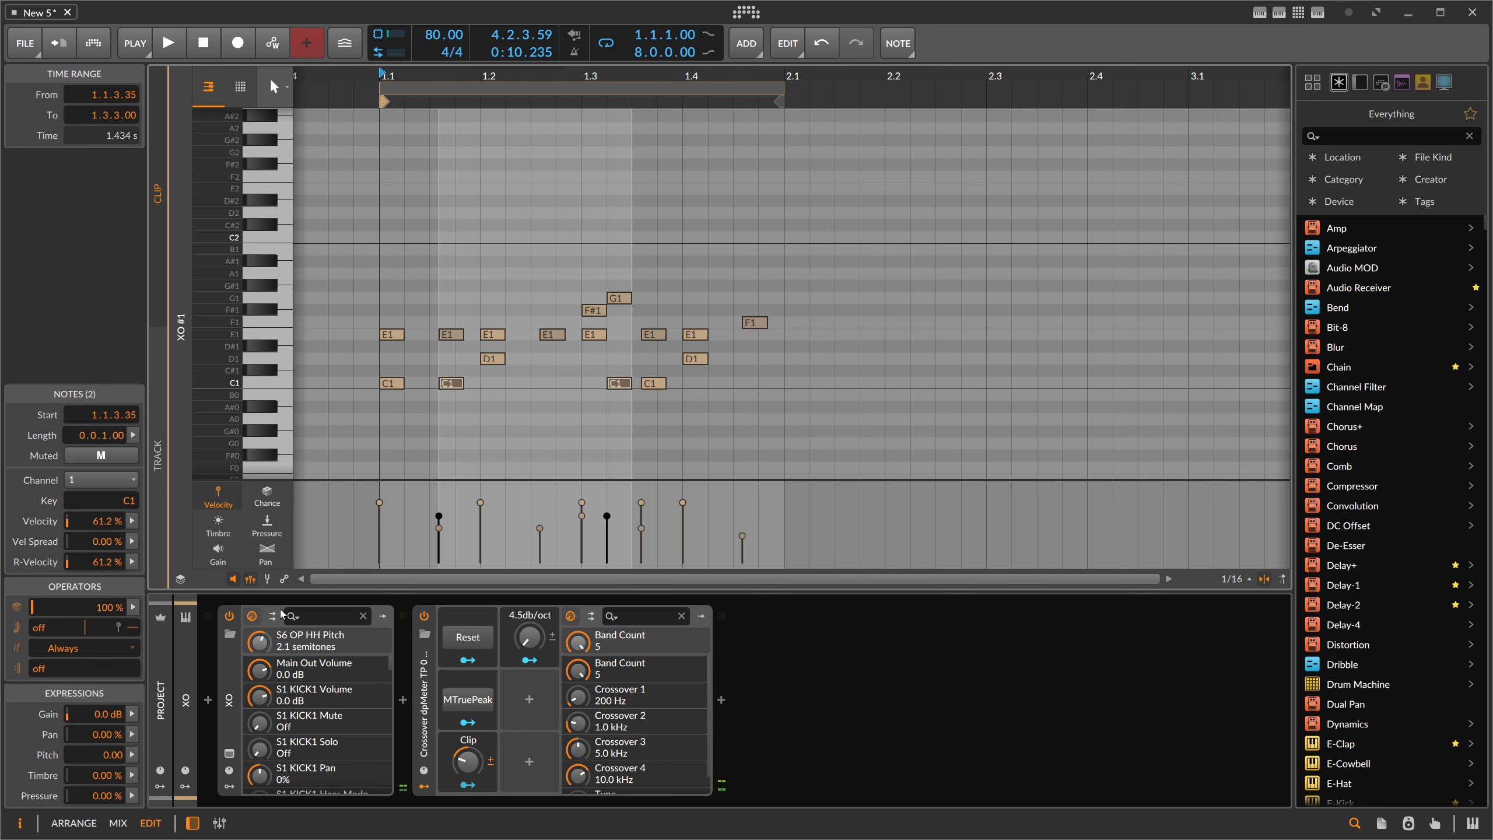
double_click(109, 607)
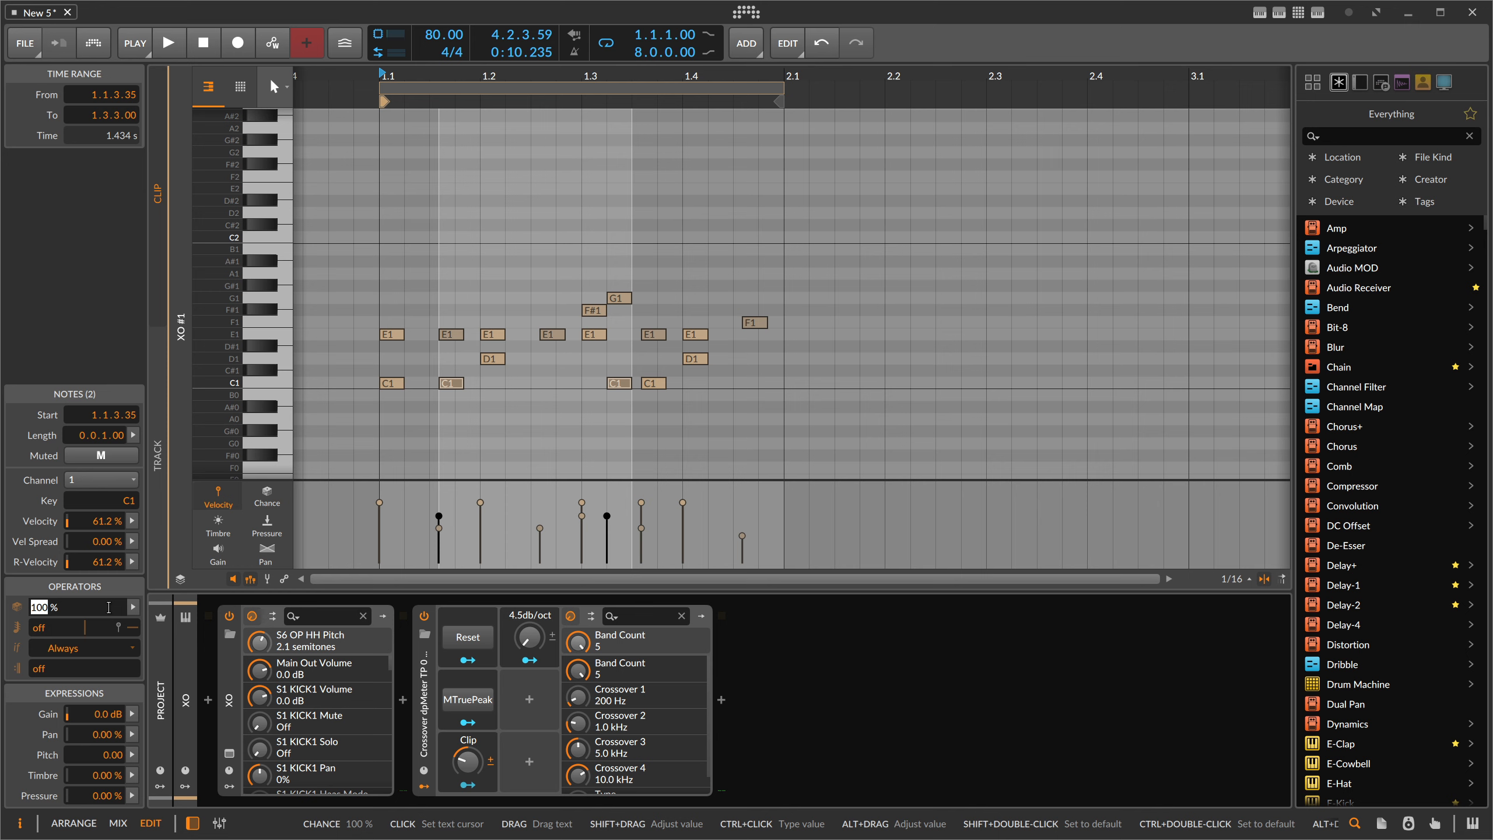
type("50")
key("Return")
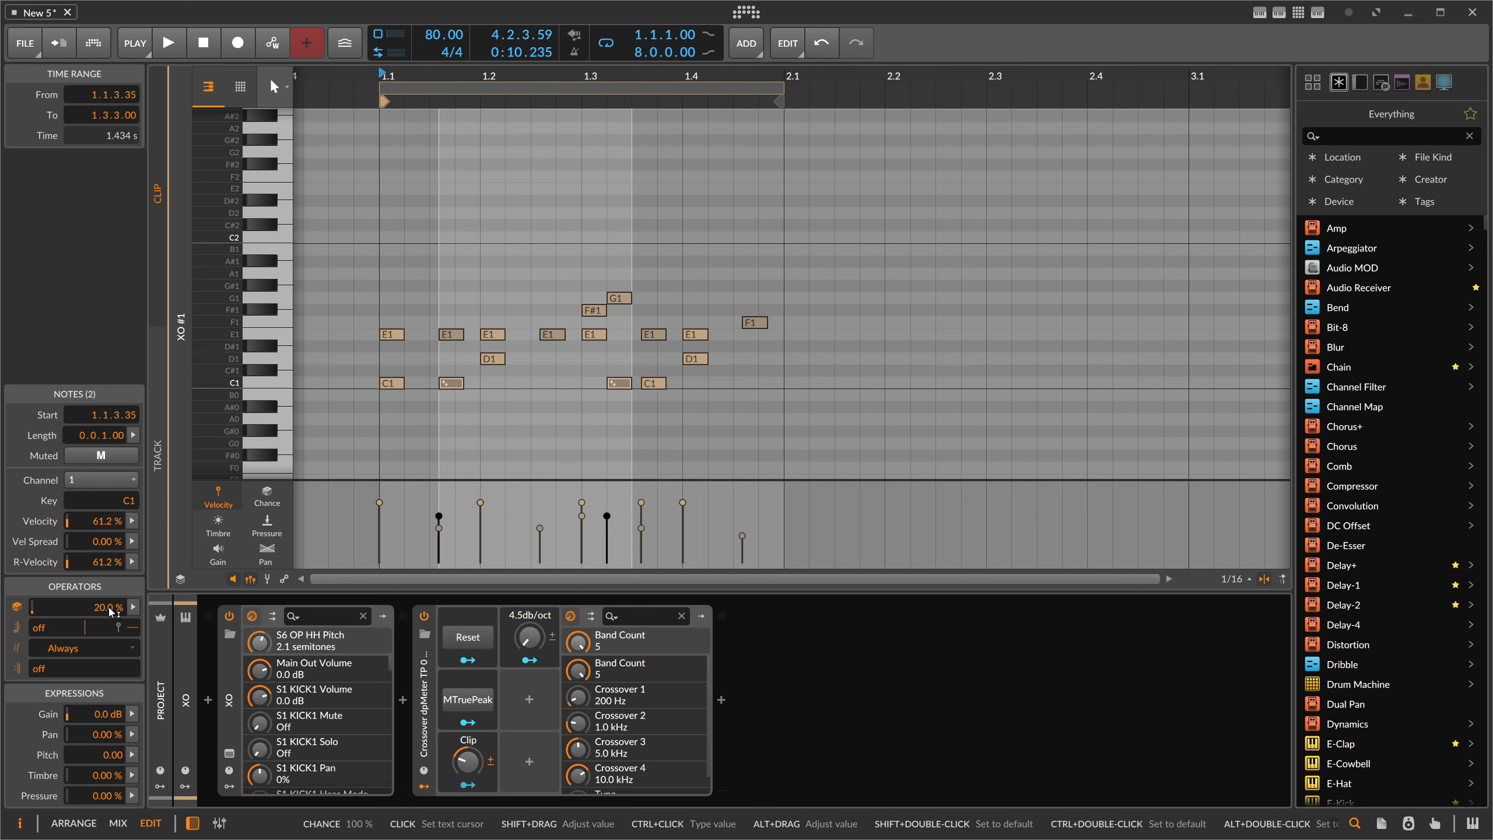
Play the full arrangement and raise the Wurlitzer Sampler's voice gain to +10.6 dB.
left_click(538, 280)
key("space")
key("alt+1")
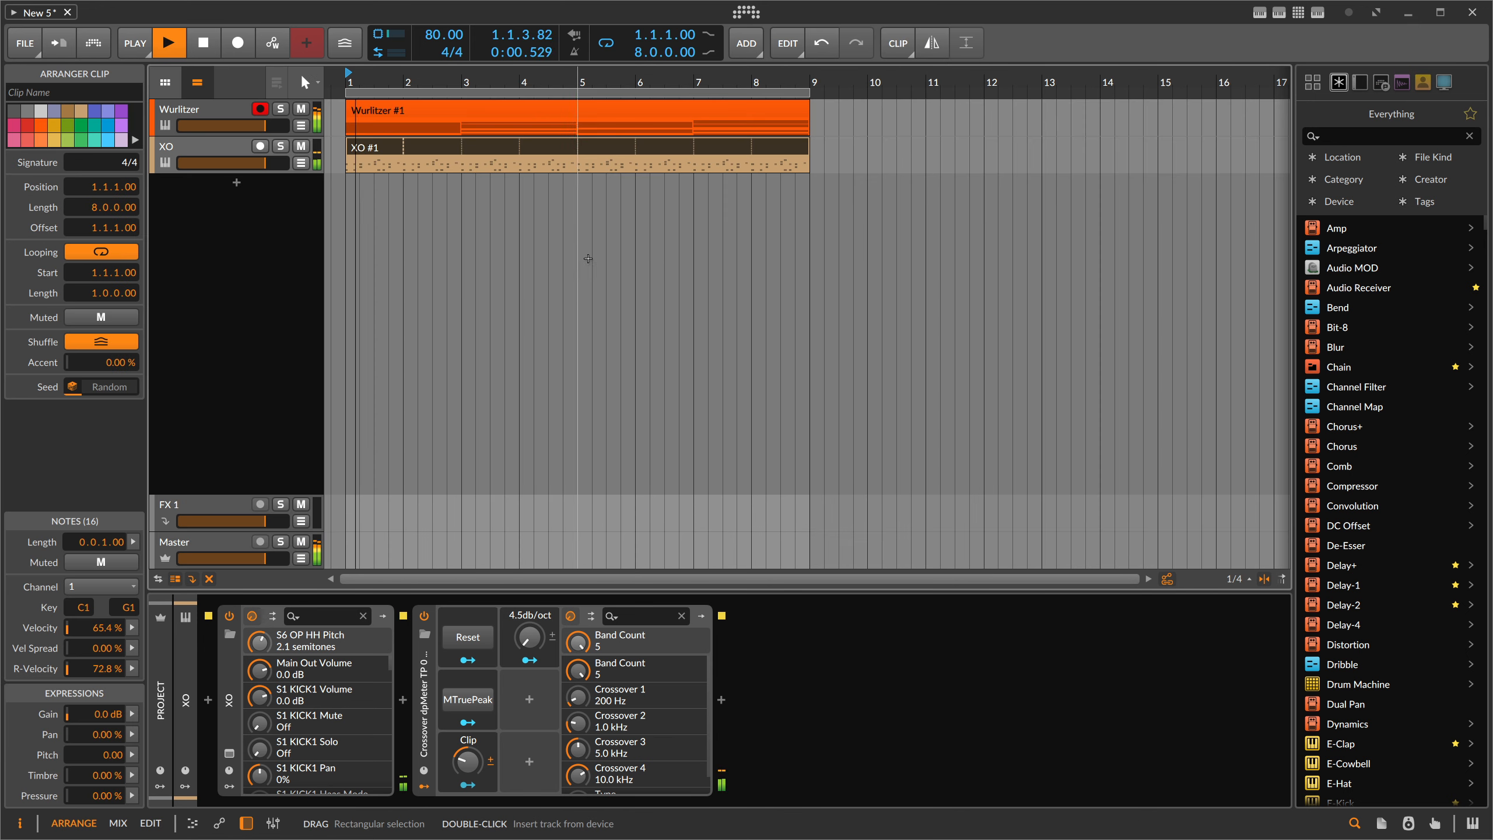
left_click(218, 155)
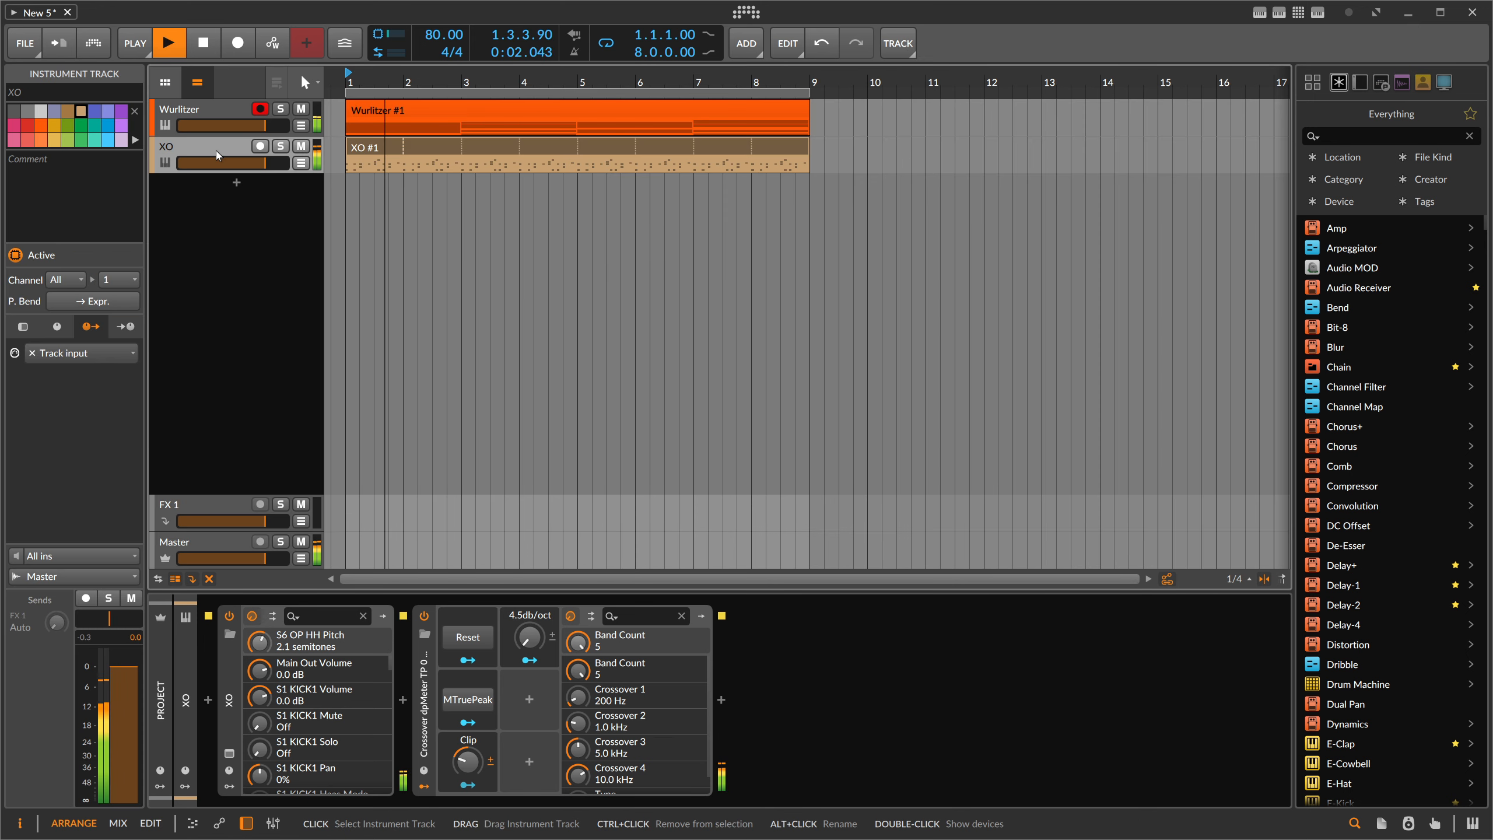
left_click(259, 125)
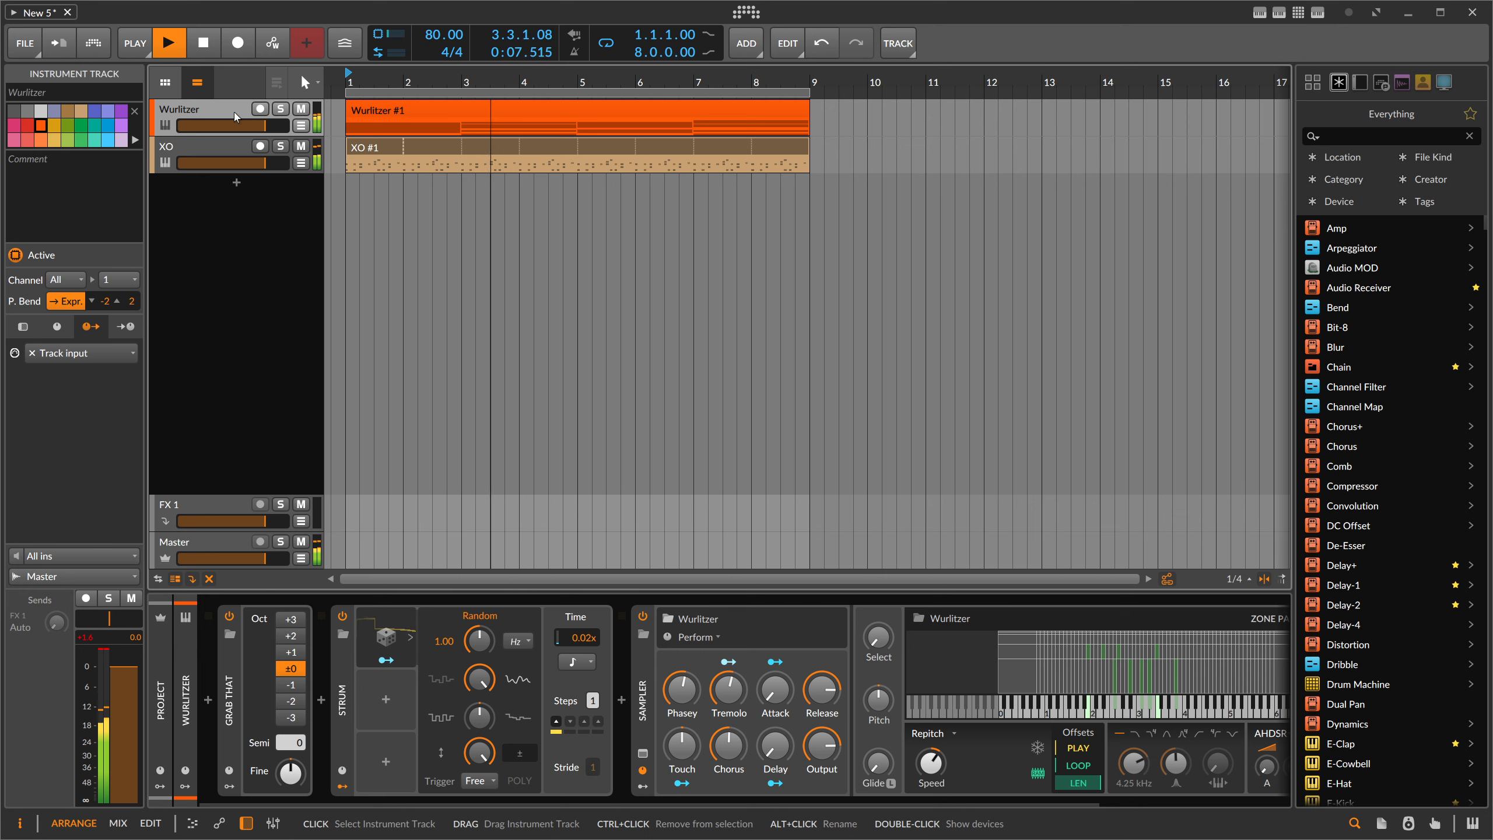
scroll(787, 722, "down", 5)
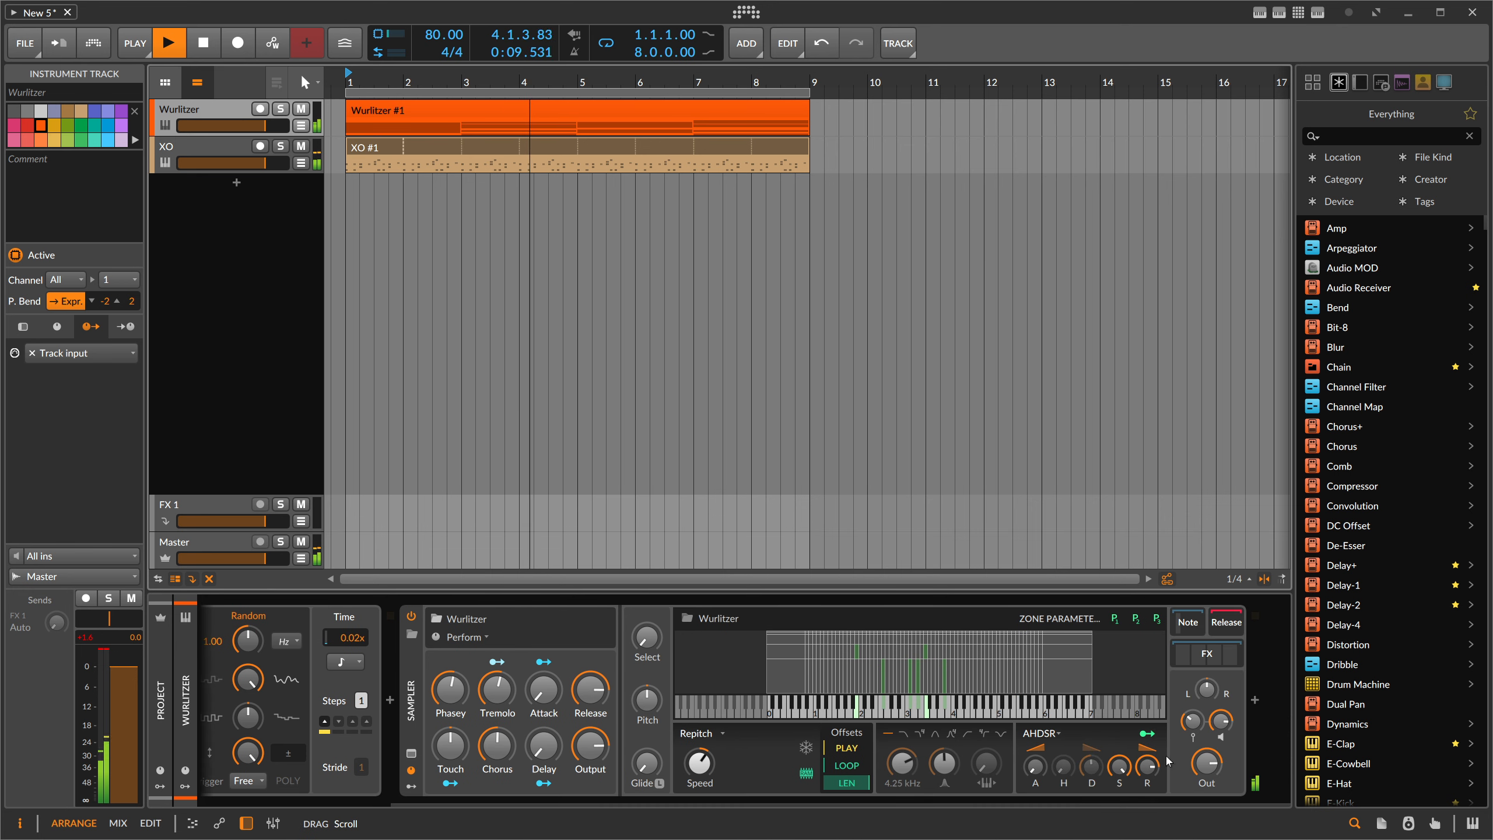
left_click_drag(1220, 721, 1221, 729)
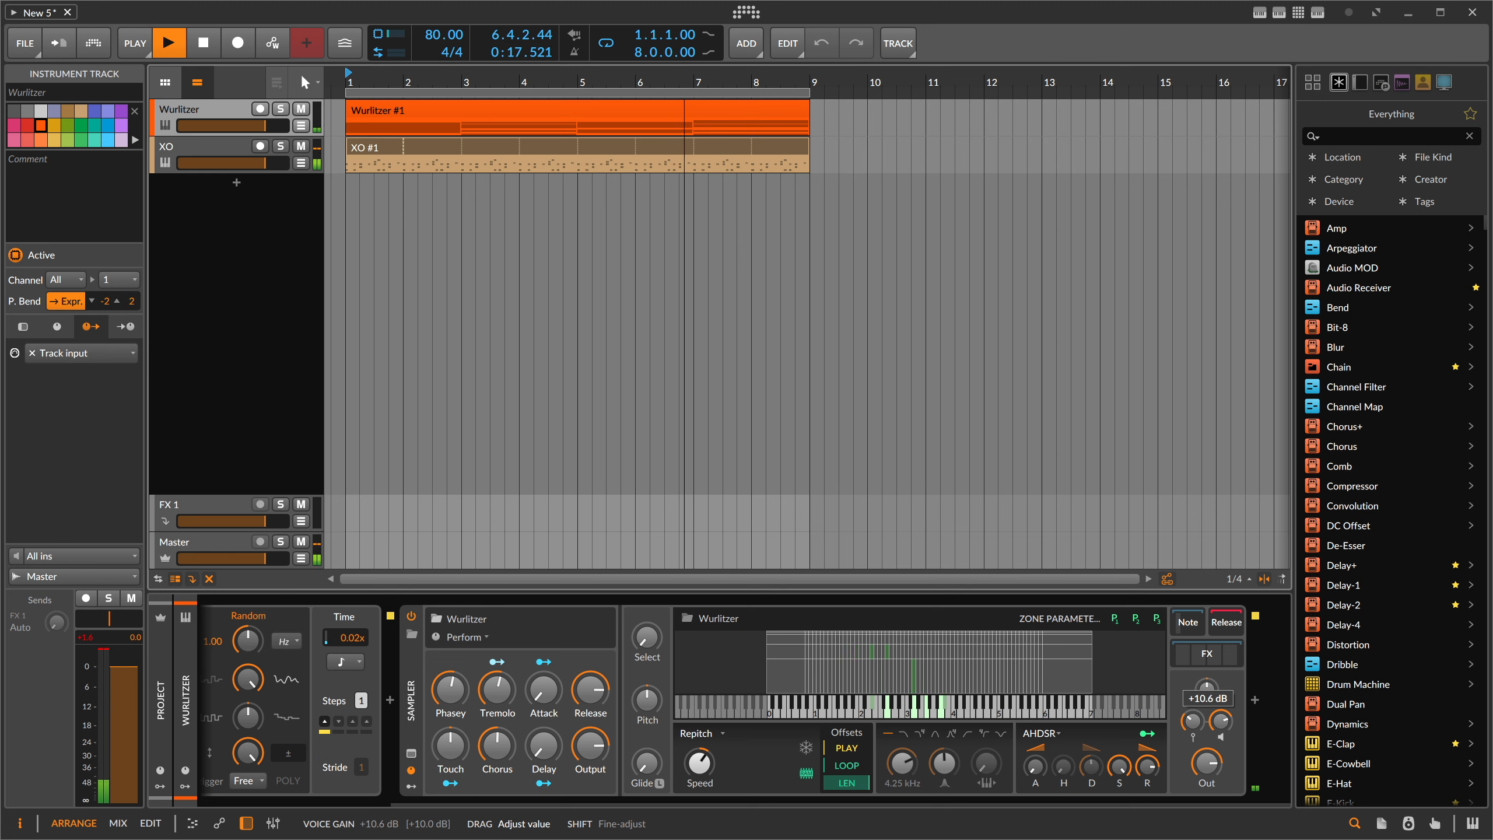
key("space")
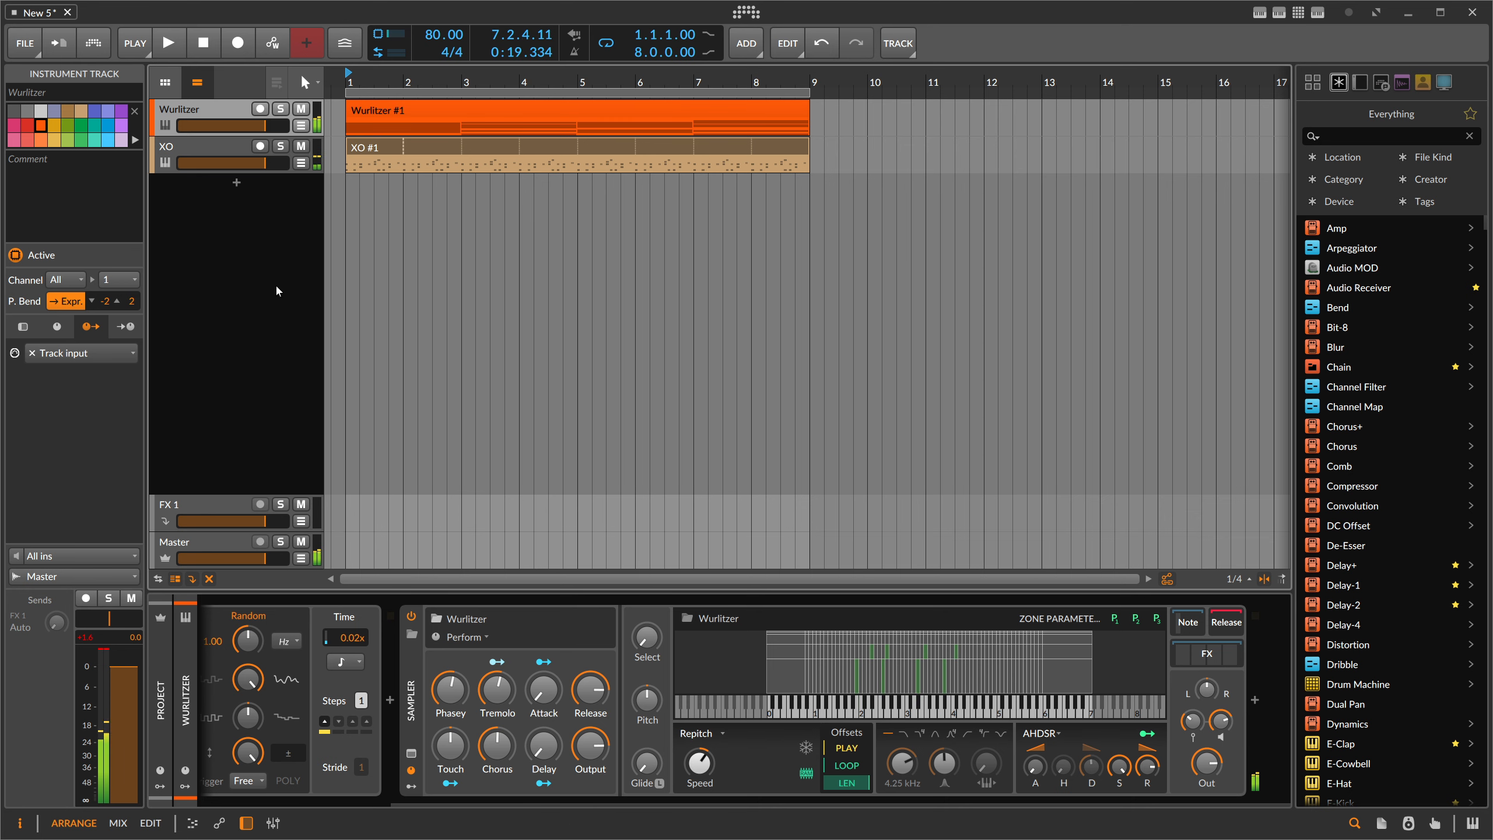
Add a record-armed instrument track with the Jazz Bass Kontakt preset and raise the instrument's volume in Kontakt to 12.0.
double_click(233, 193)
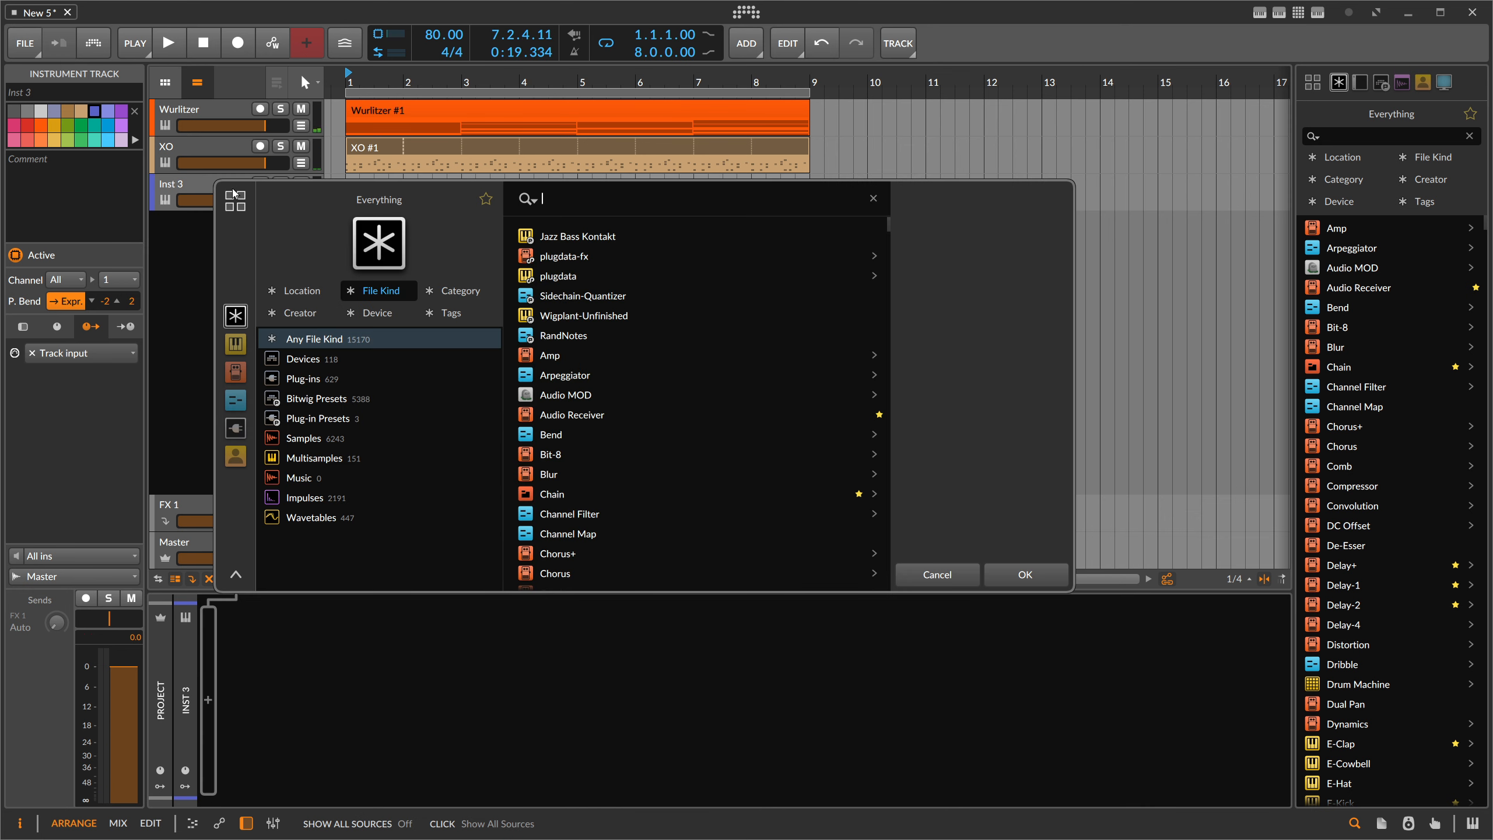
double_click(574, 237)
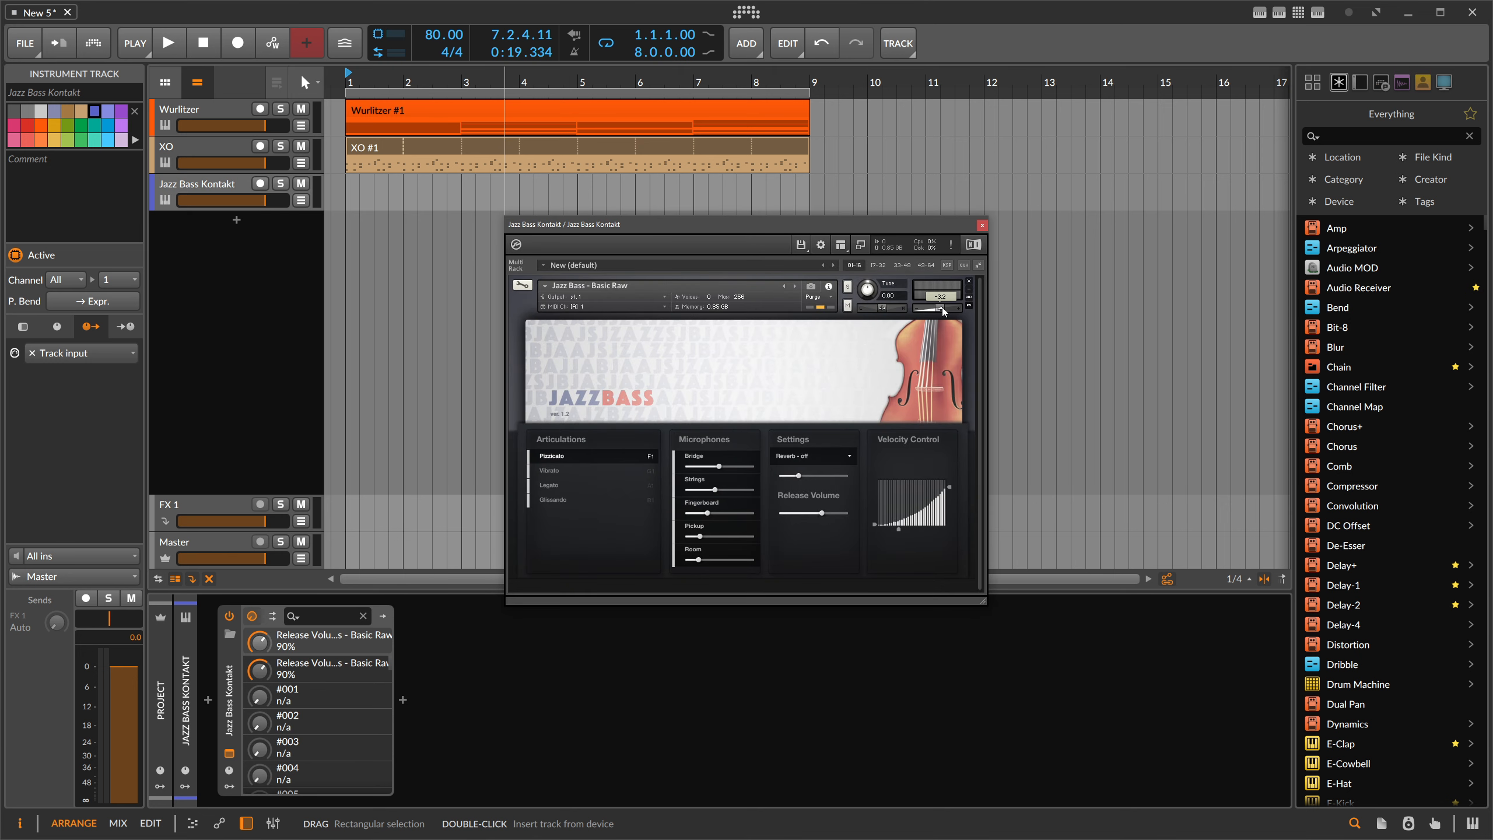
left_click(260, 184)
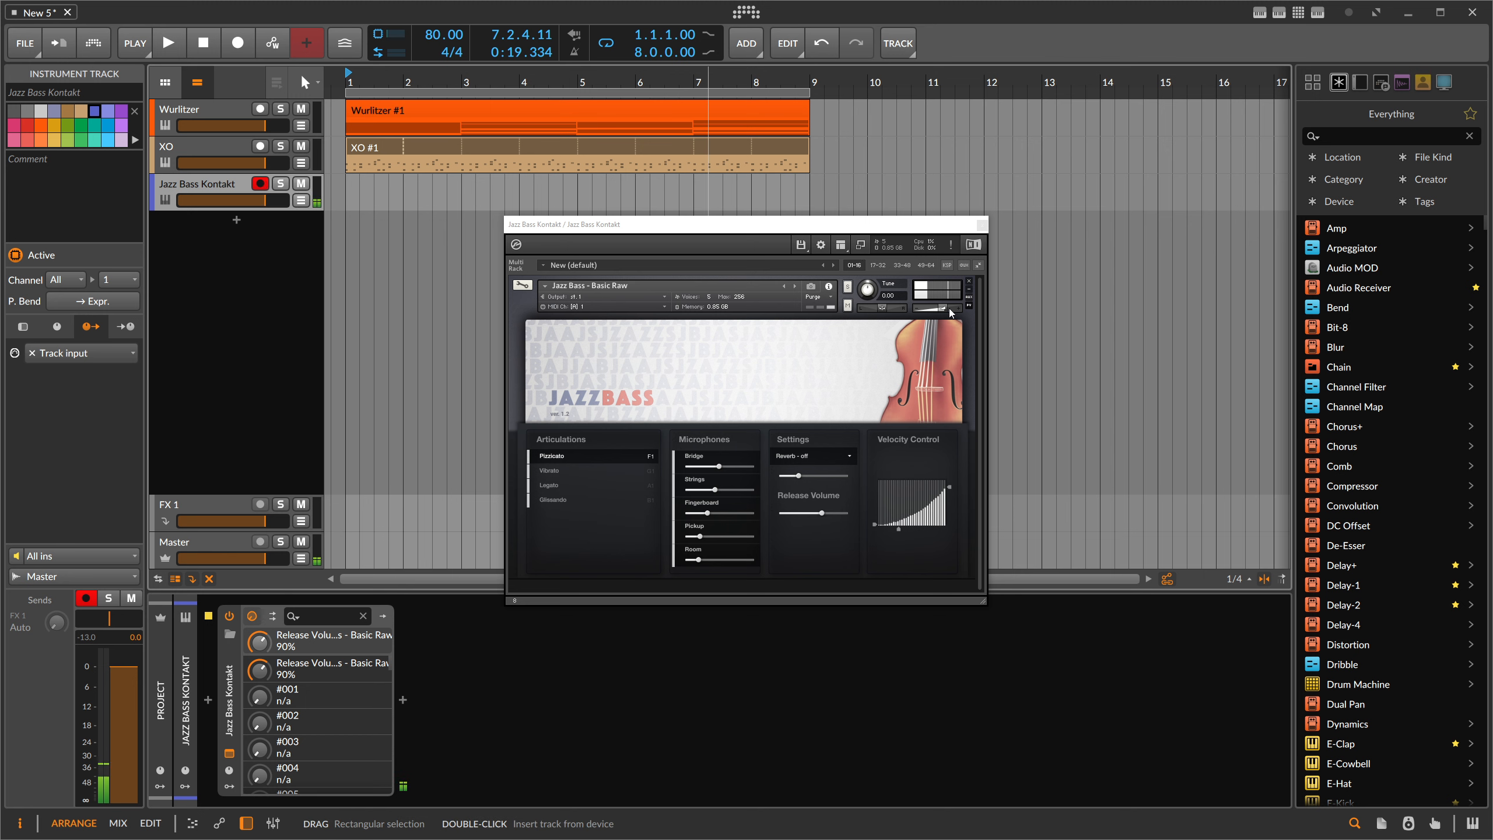
left_click_drag(945, 308, 969, 307)
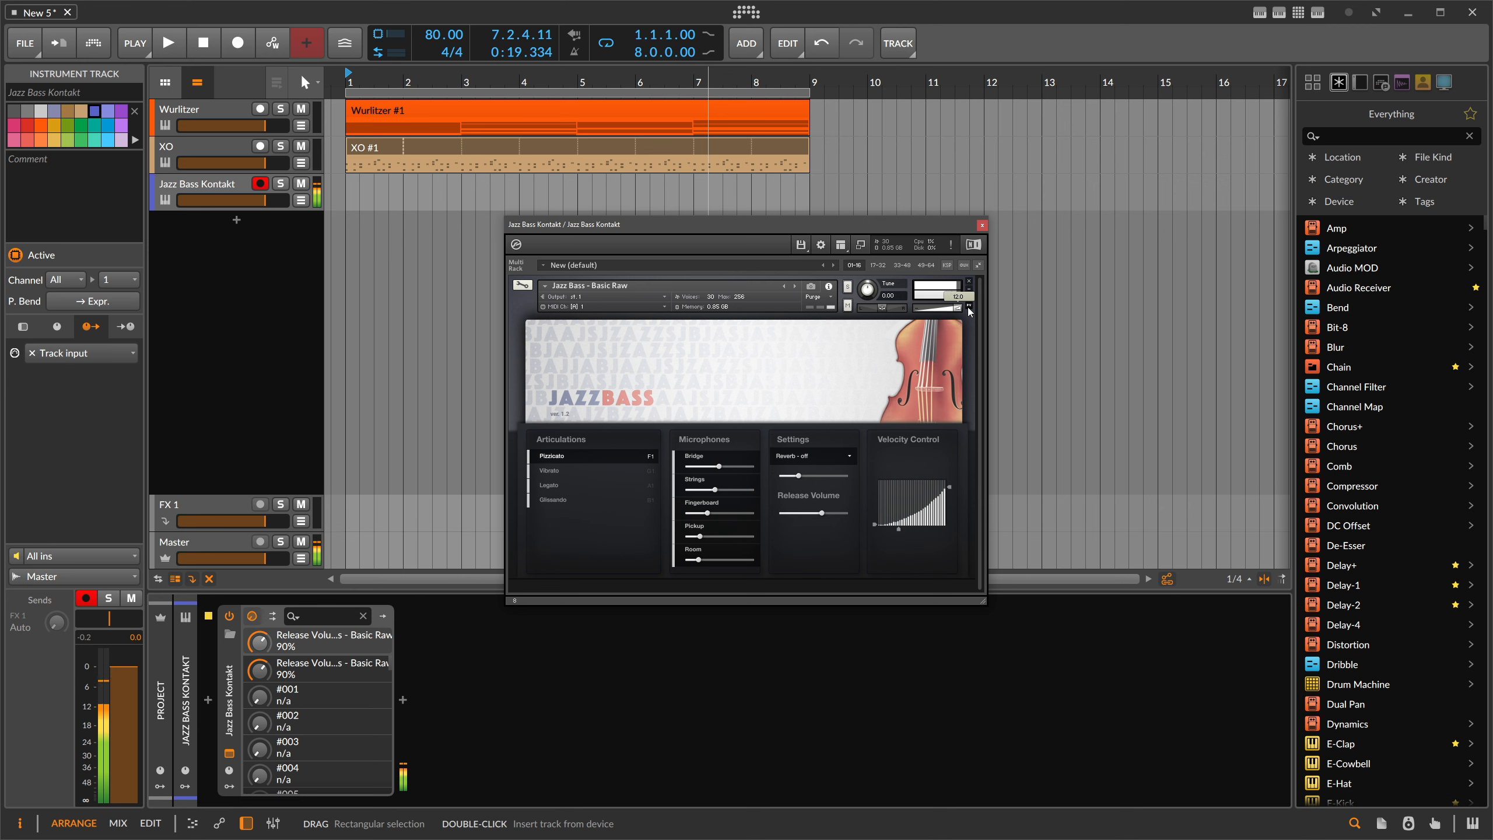
left_click(982, 225)
Insert a Peak Limiter after Jazz Bass Kontakt and set its input gain to about +1.9 dB.
left_click(440, 668)
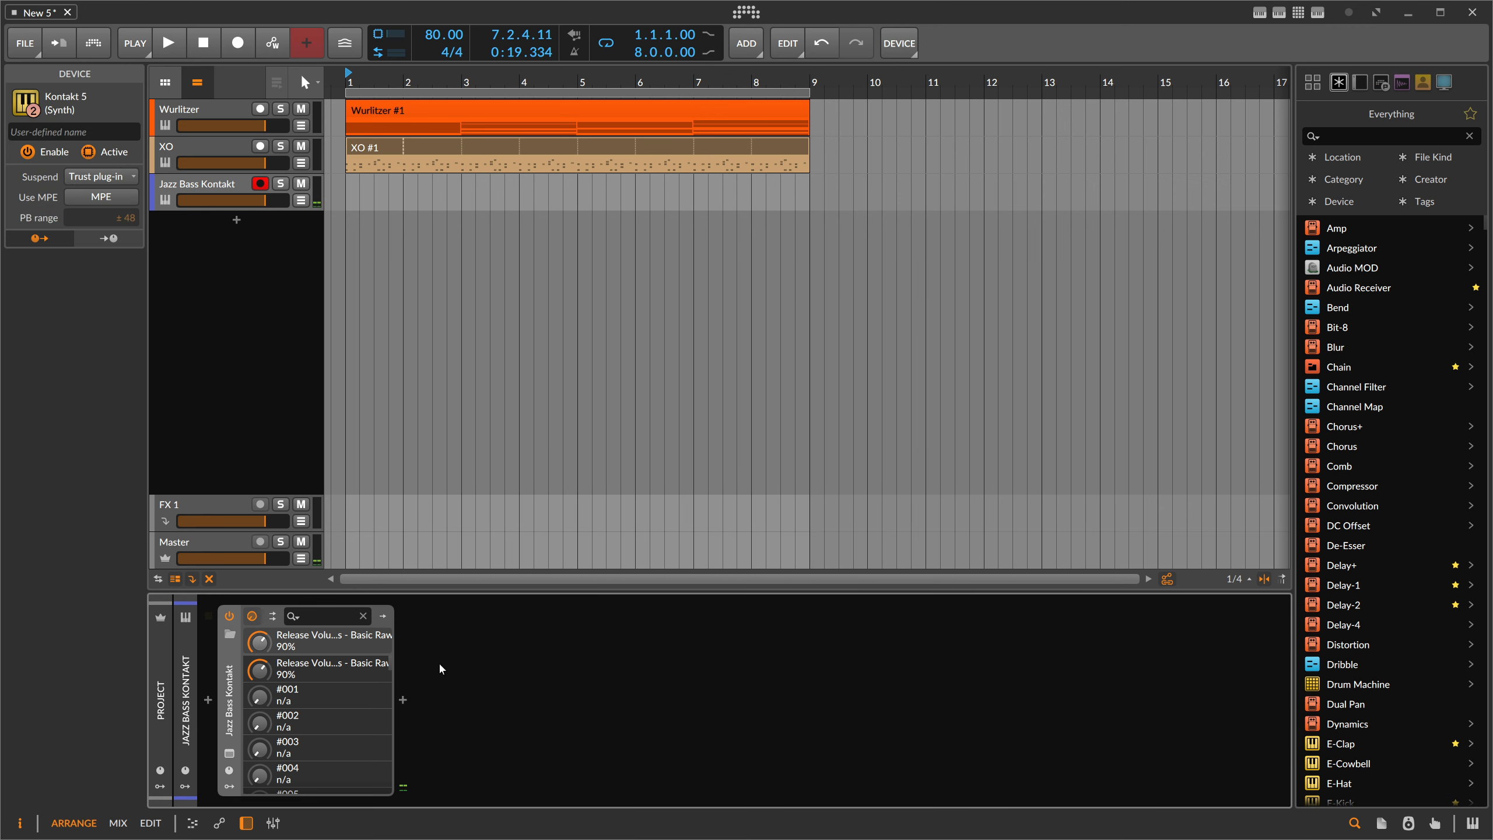
left_click(401, 700)
type("peak")
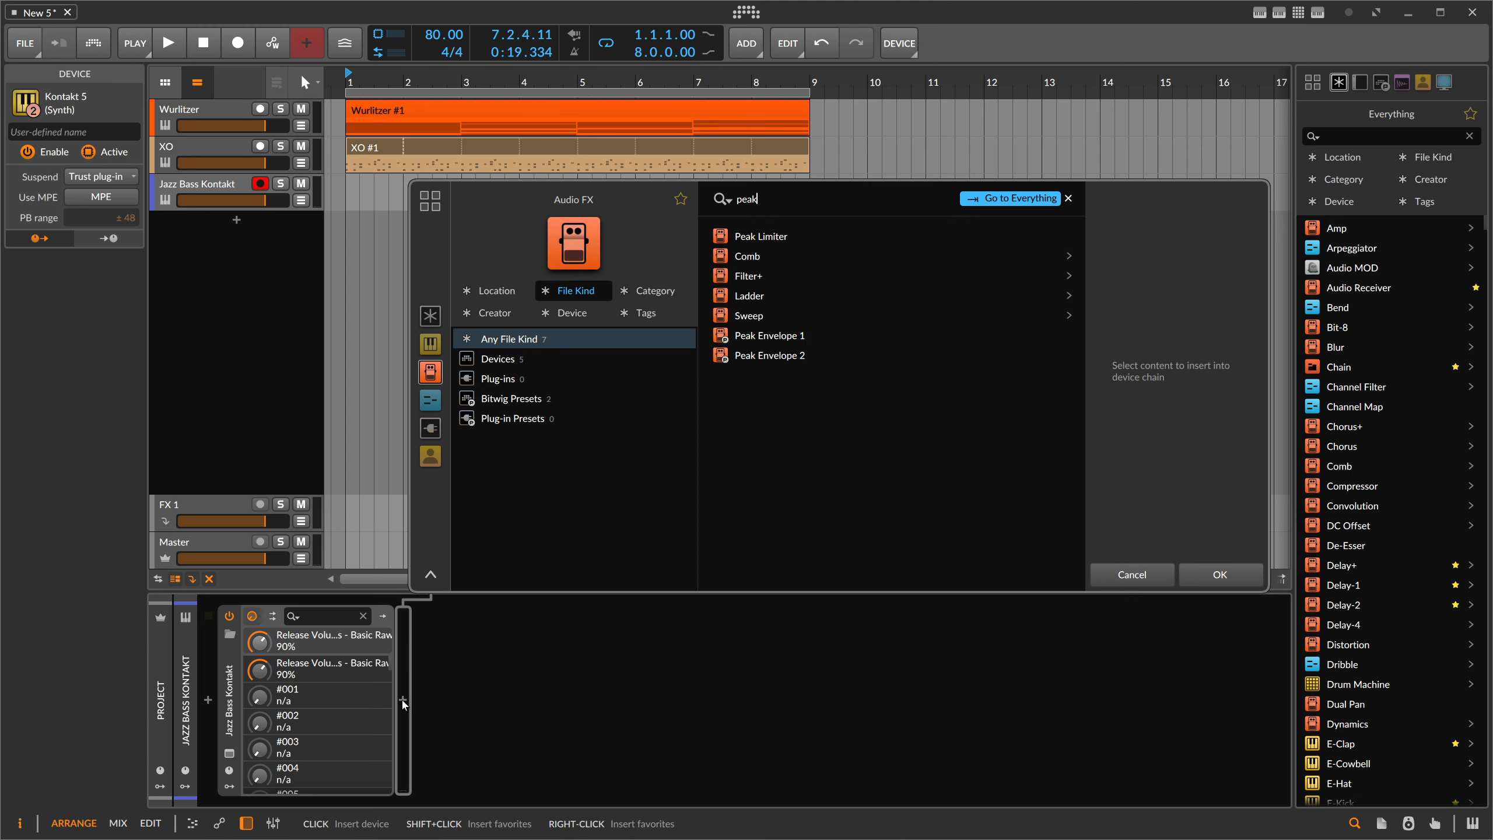
key("Return")
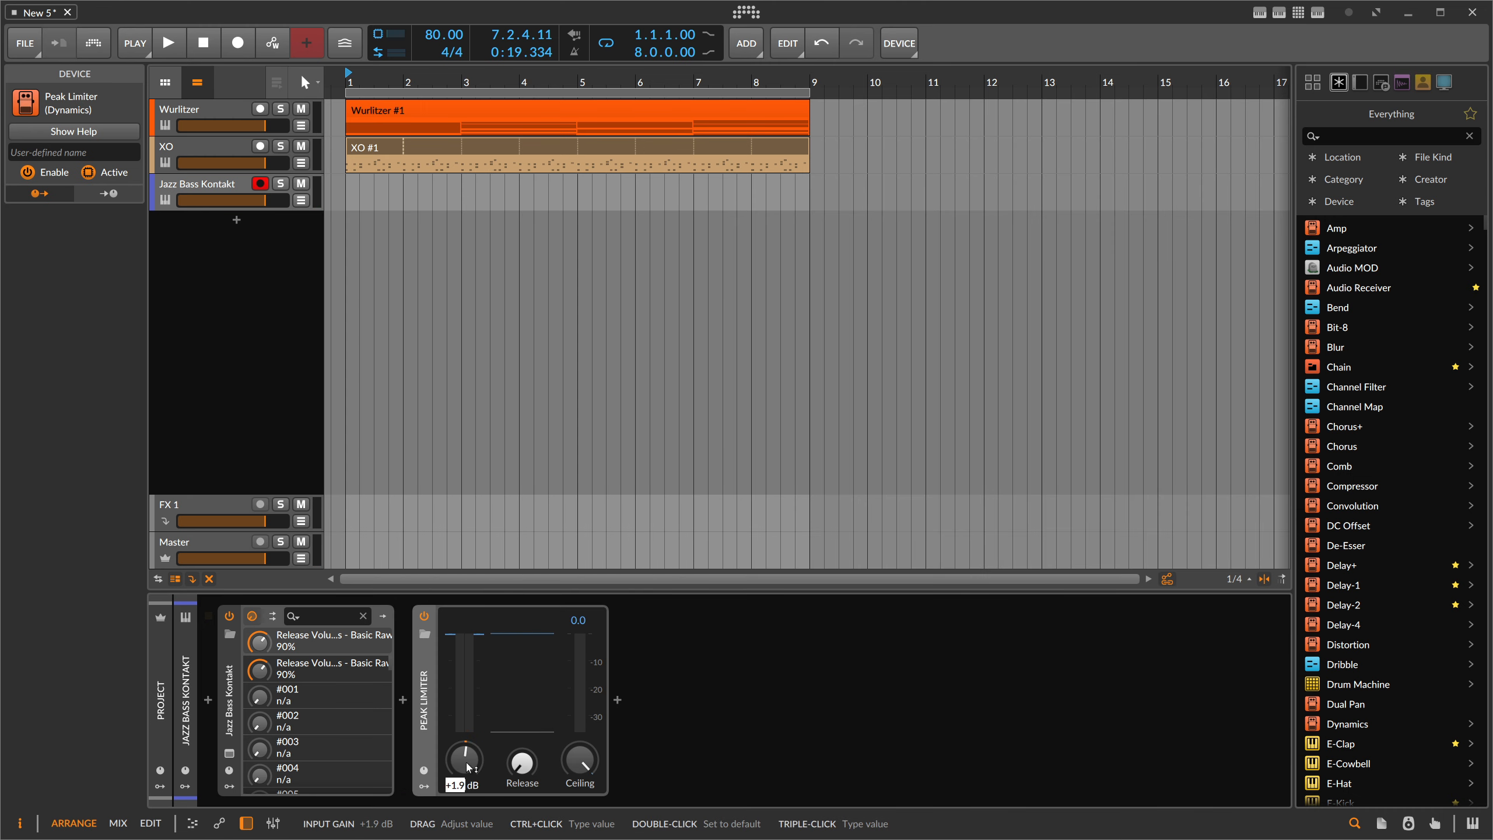
left_click_drag(465, 763, 466, 759)
Review the Wurlitzer clip's notes and create an empty eight-bar clip on the Jazz Bass Kontakt track.
key("space")
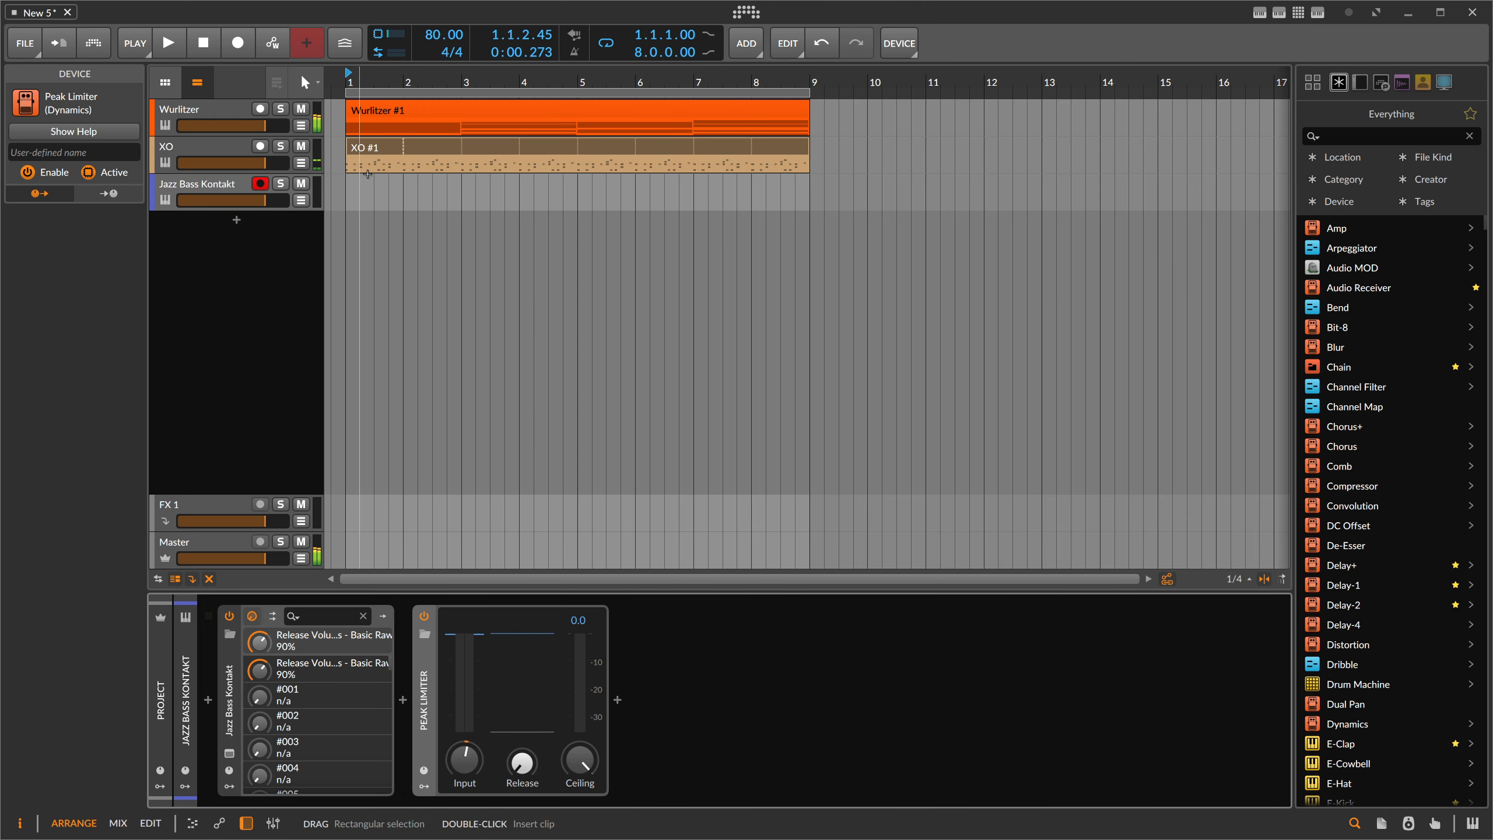
double_click(382, 116)
key("space")
left_click_drag(420, 419, 745, 483)
key("Tab")
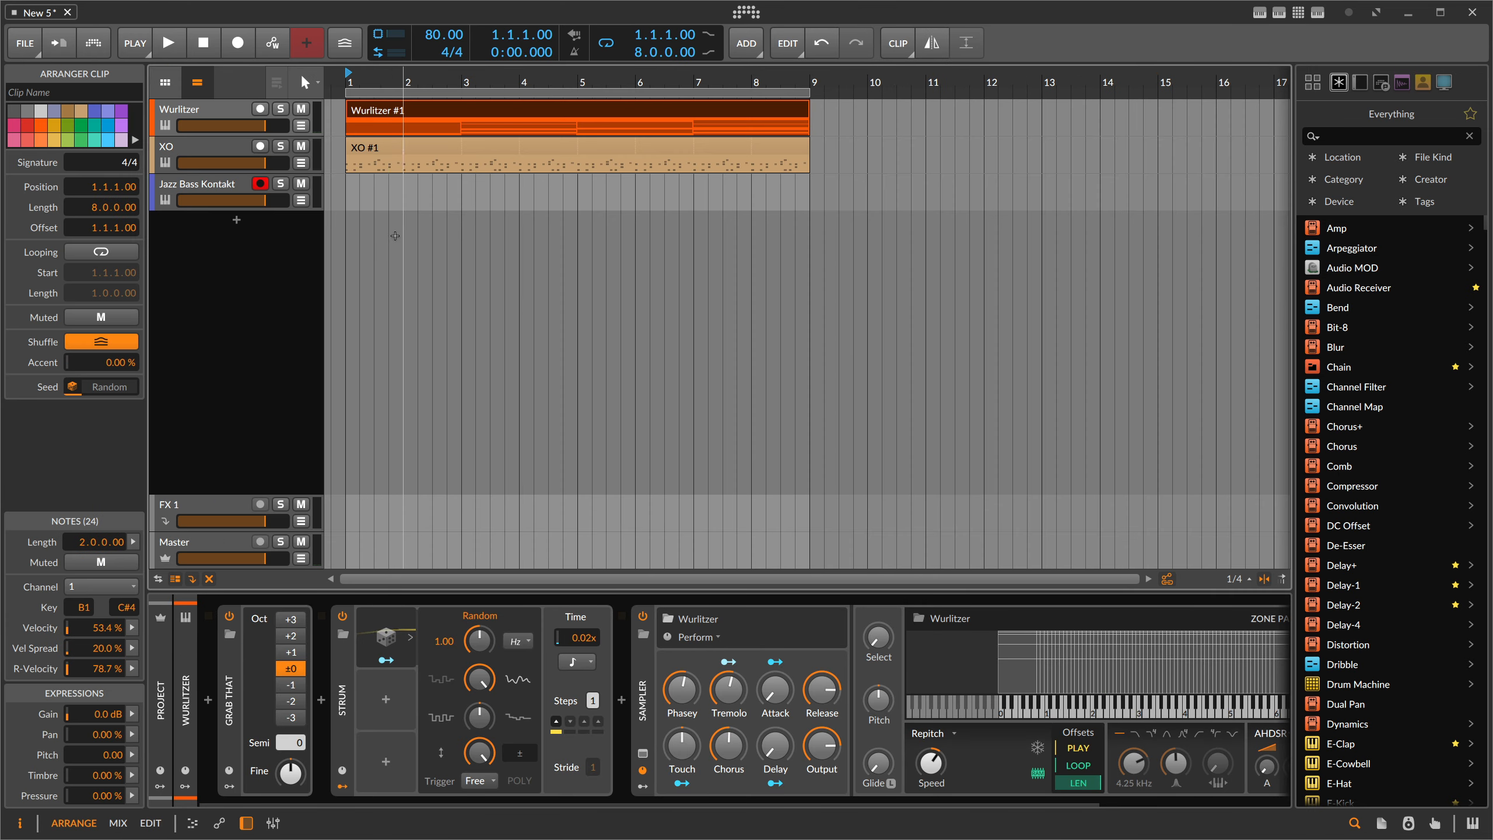
left_click_drag(341, 188, 810, 189)
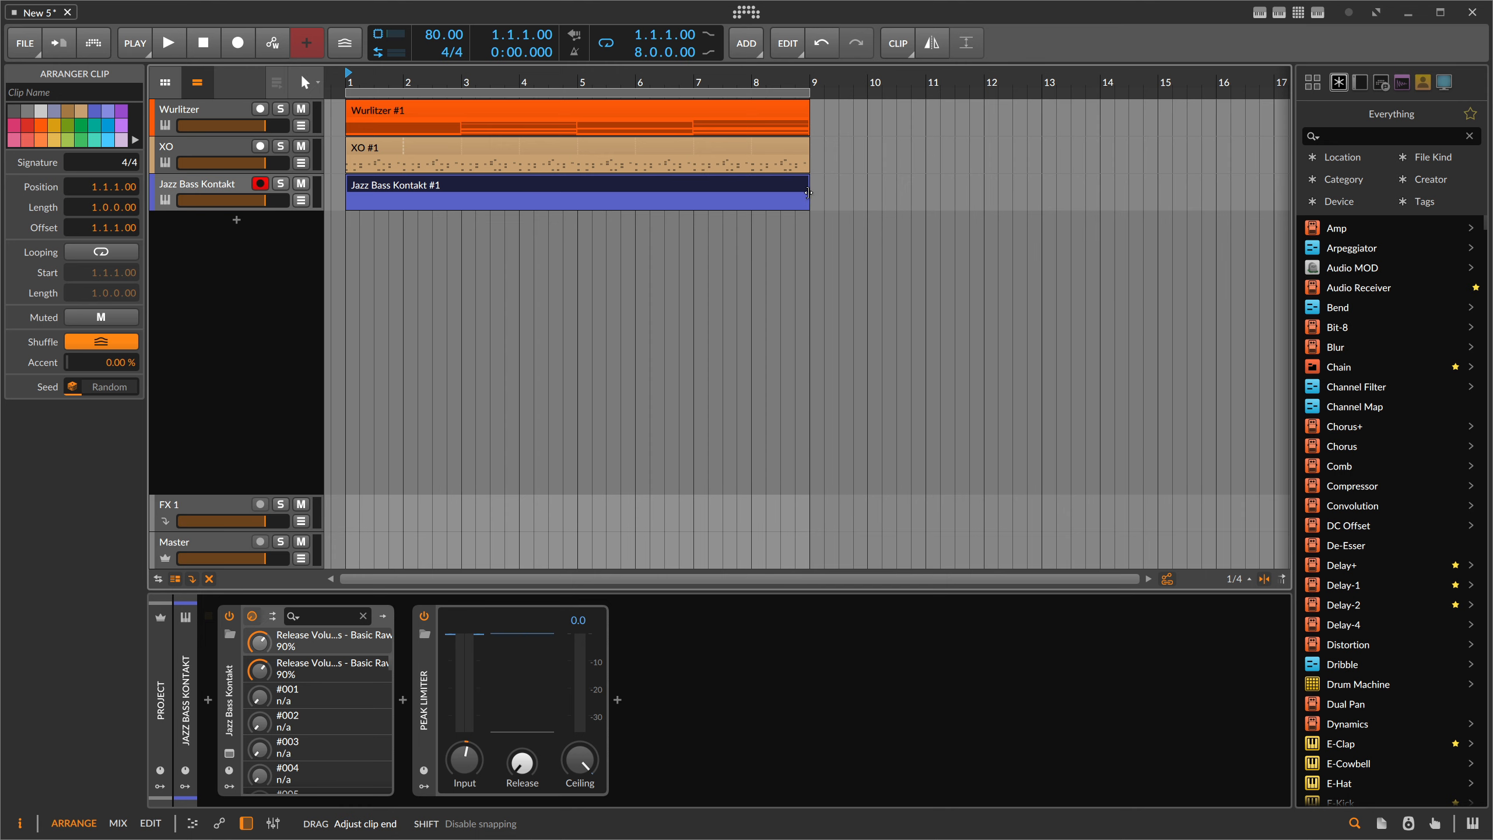
Paste the copied notes into the Jazz Bass Kontakt clip, play it and raise the Peak Limiter's input gain to +5.8 dB.
double_click(590, 191)
key("ctrl+v")
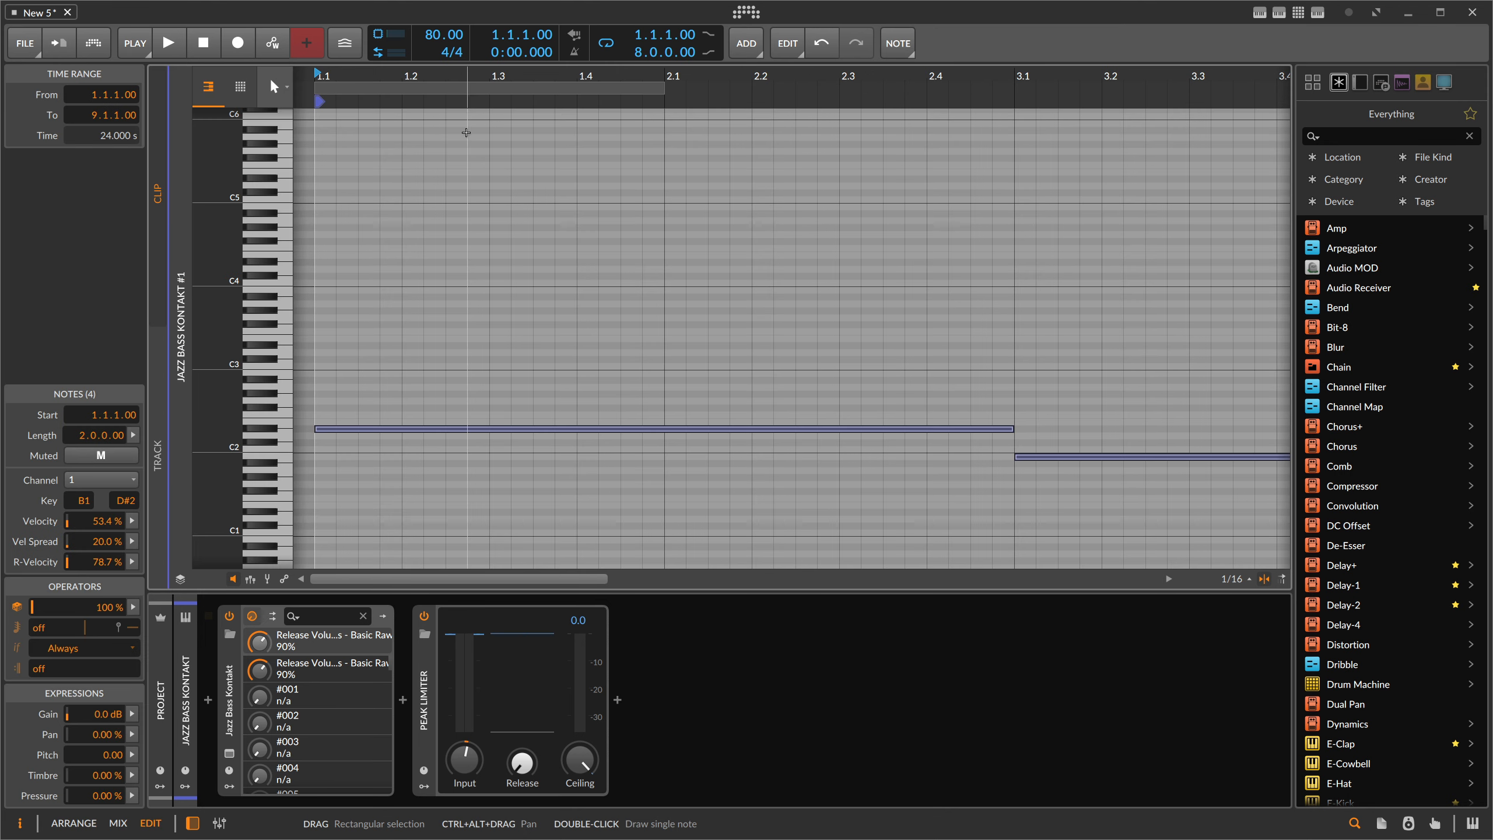
left_click_drag(468, 79, 458, 177)
key("space")
key("space")
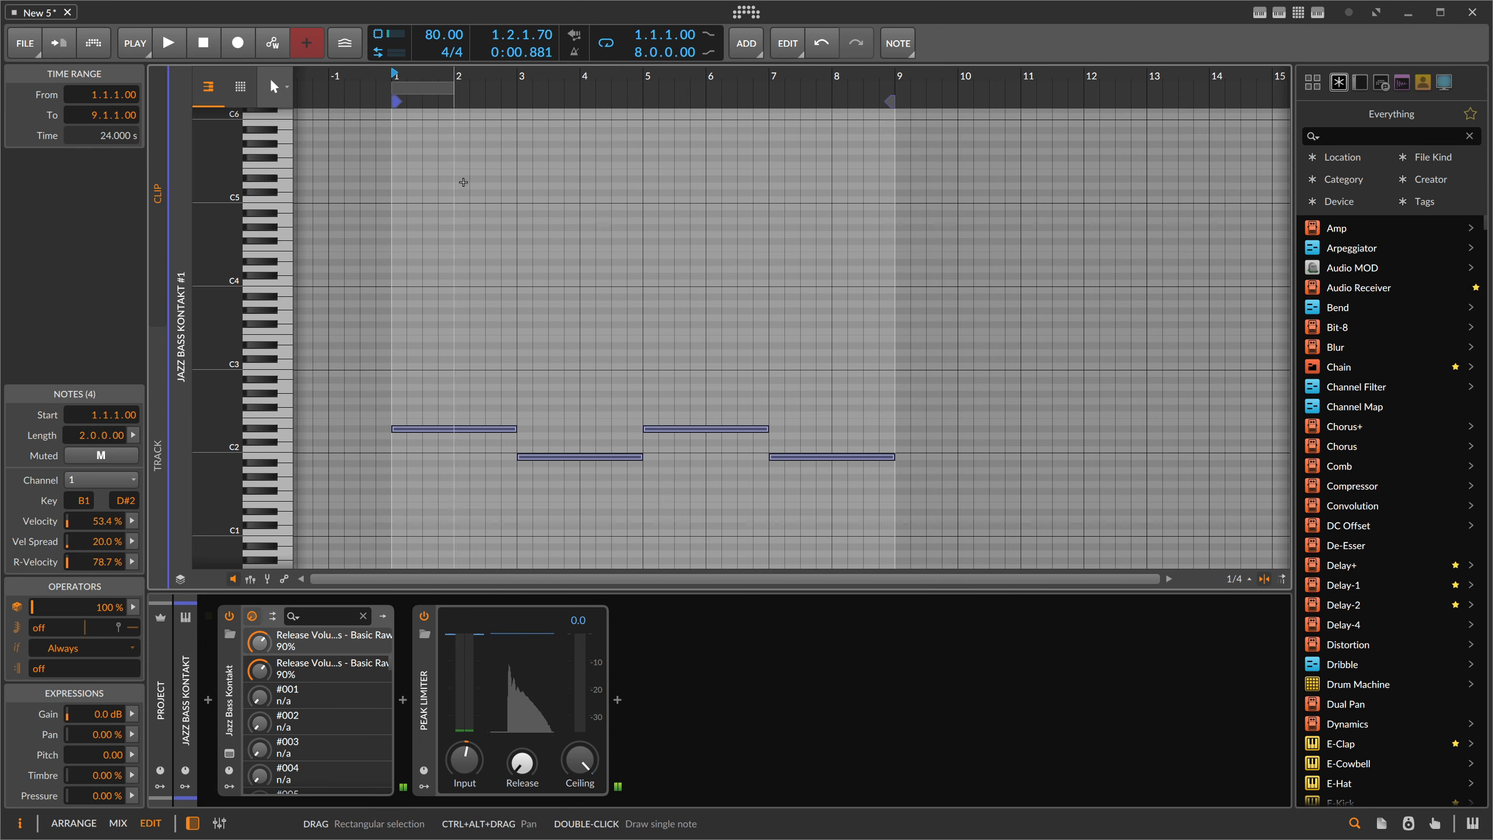
key("space")
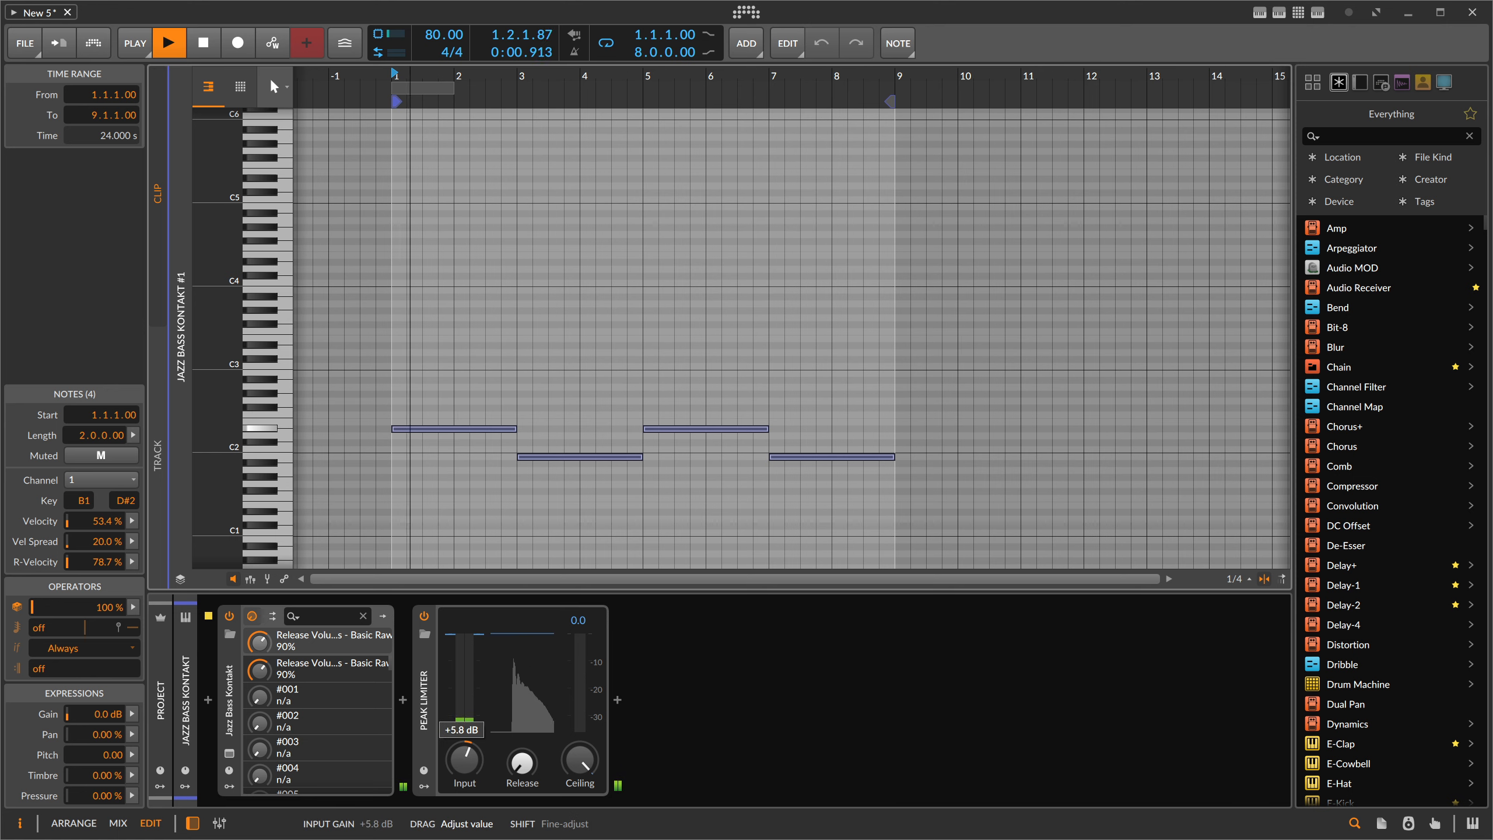
key("space")
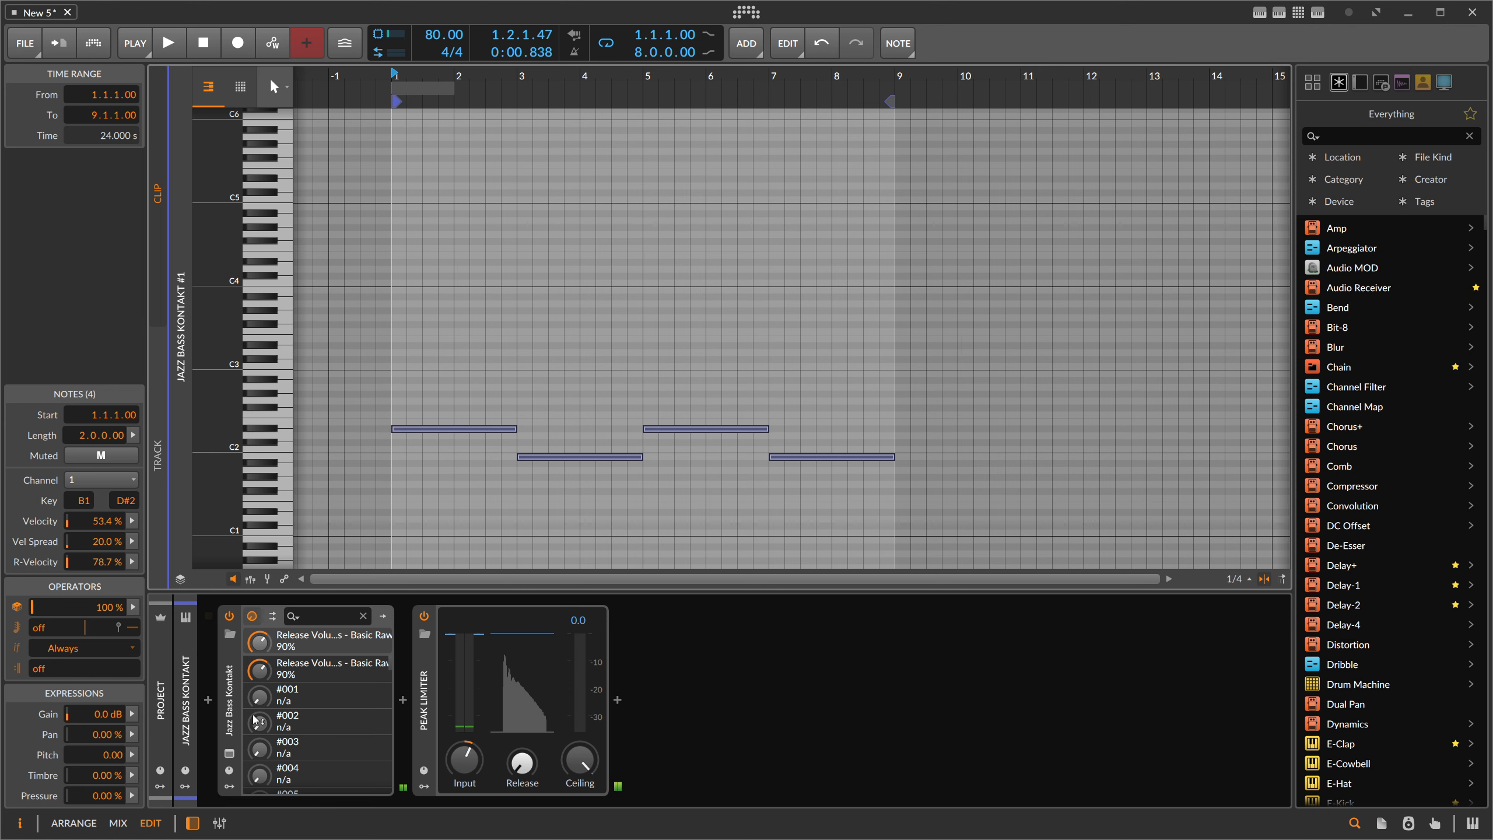
Insert an Arpeggiator before Jazz Bass Kontakt with 3 steps, transpose step 2 up and step 3 by 12 st, and play it.
left_click(207, 699)
type("ar")
key("Down")
key("Return")
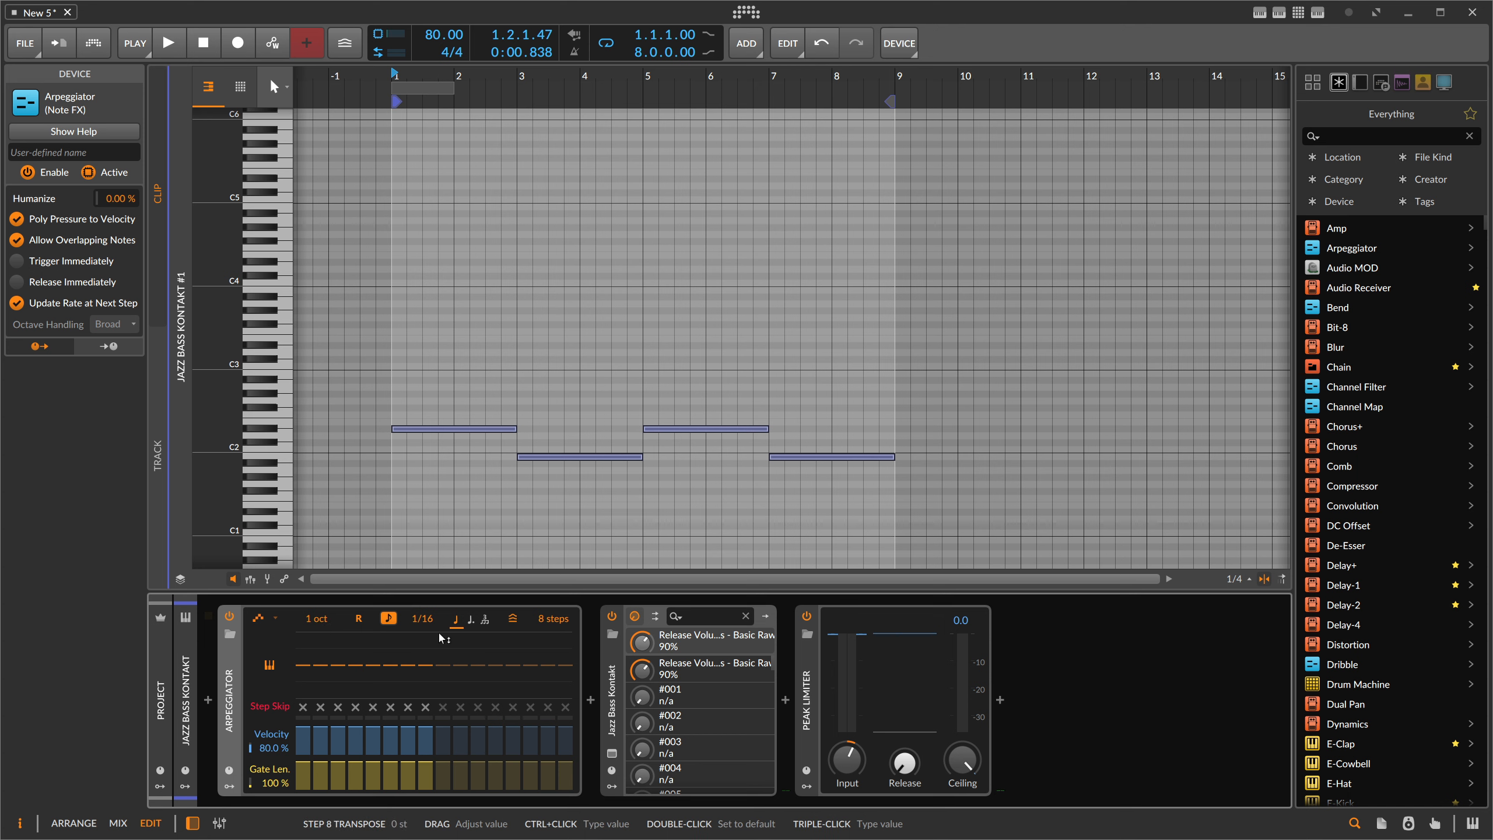
left_click_drag(553, 619, 553, 676)
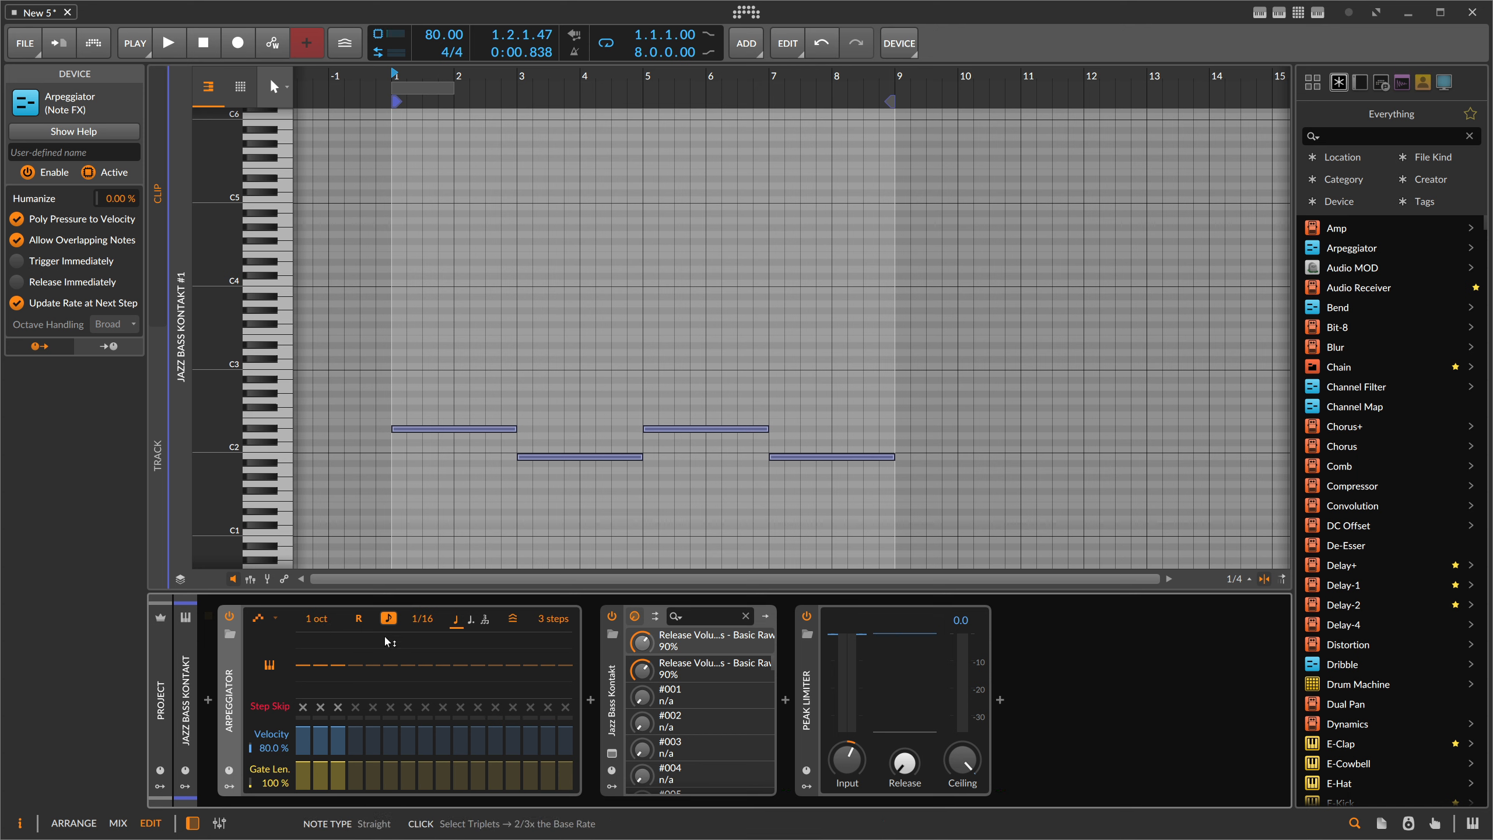
left_click_drag(322, 660, 338, 650)
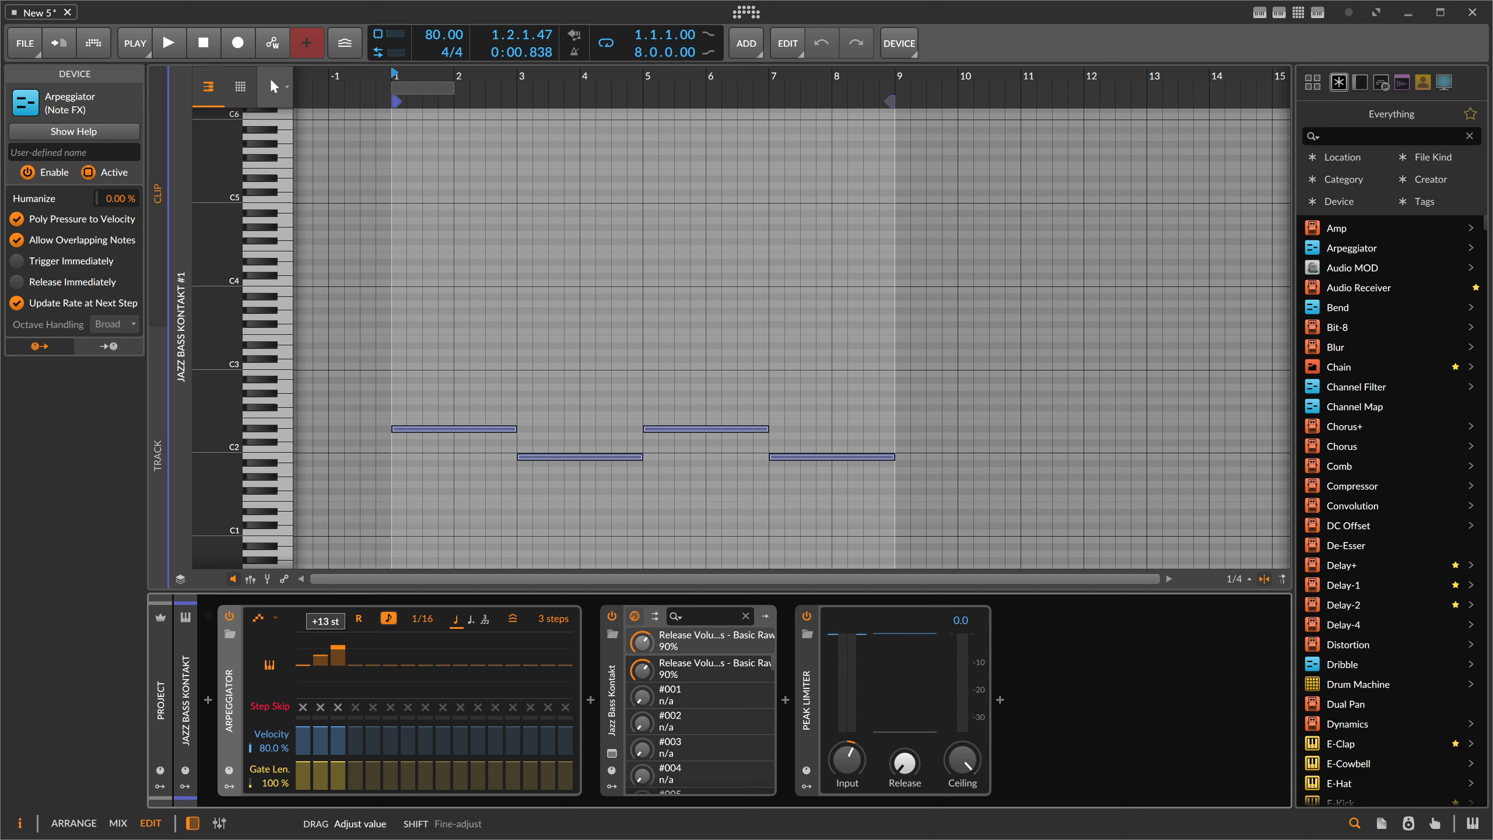
key("space")
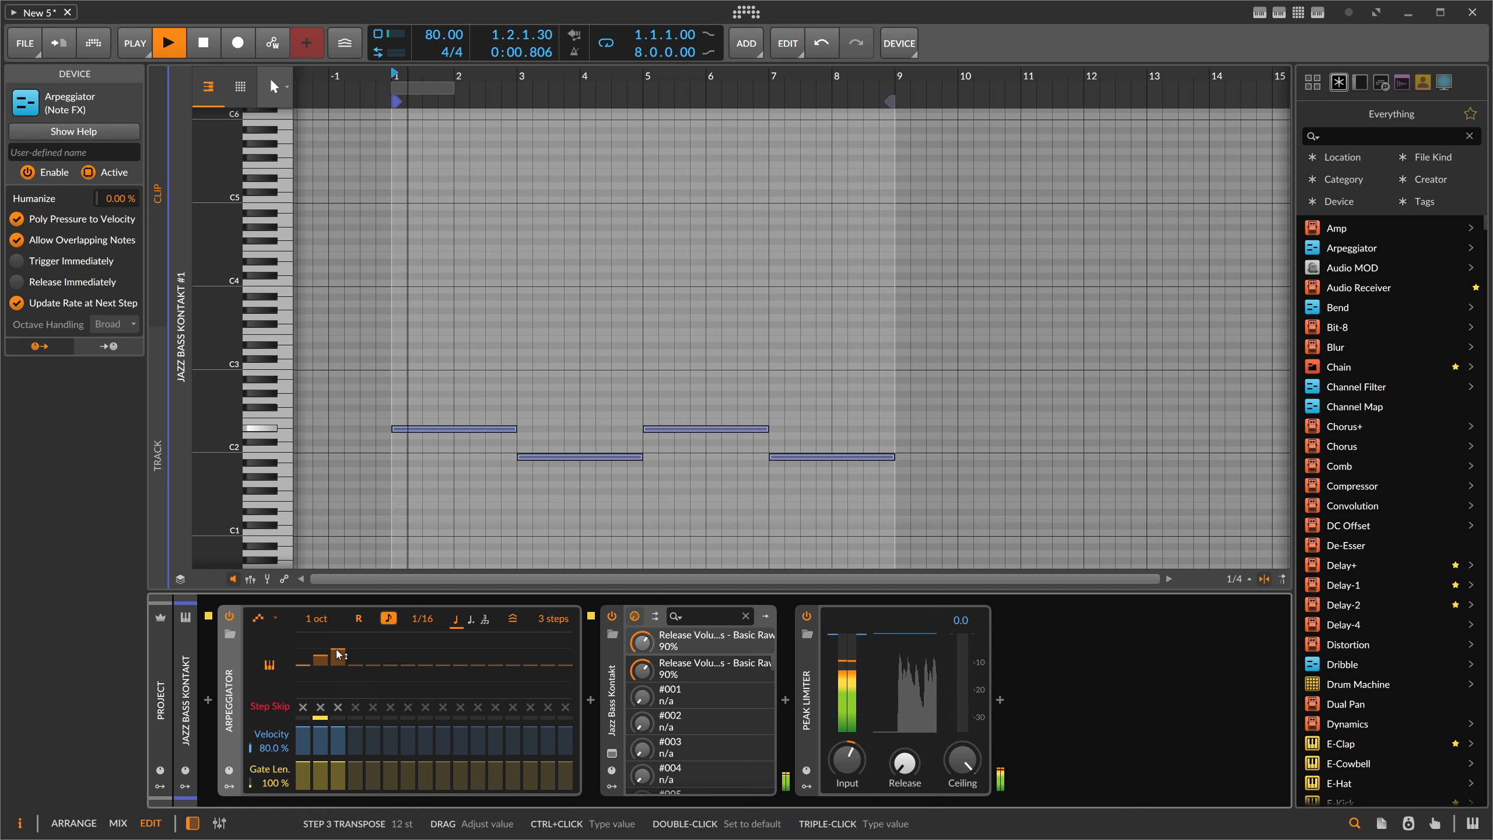
key("space")
Set the Arpeggiator's base rate to 1/4 and raise the Peak Limiter's input gain to about +15.0 dB during playback.
left_click_drag(423, 619, 422, 653)
key("space")
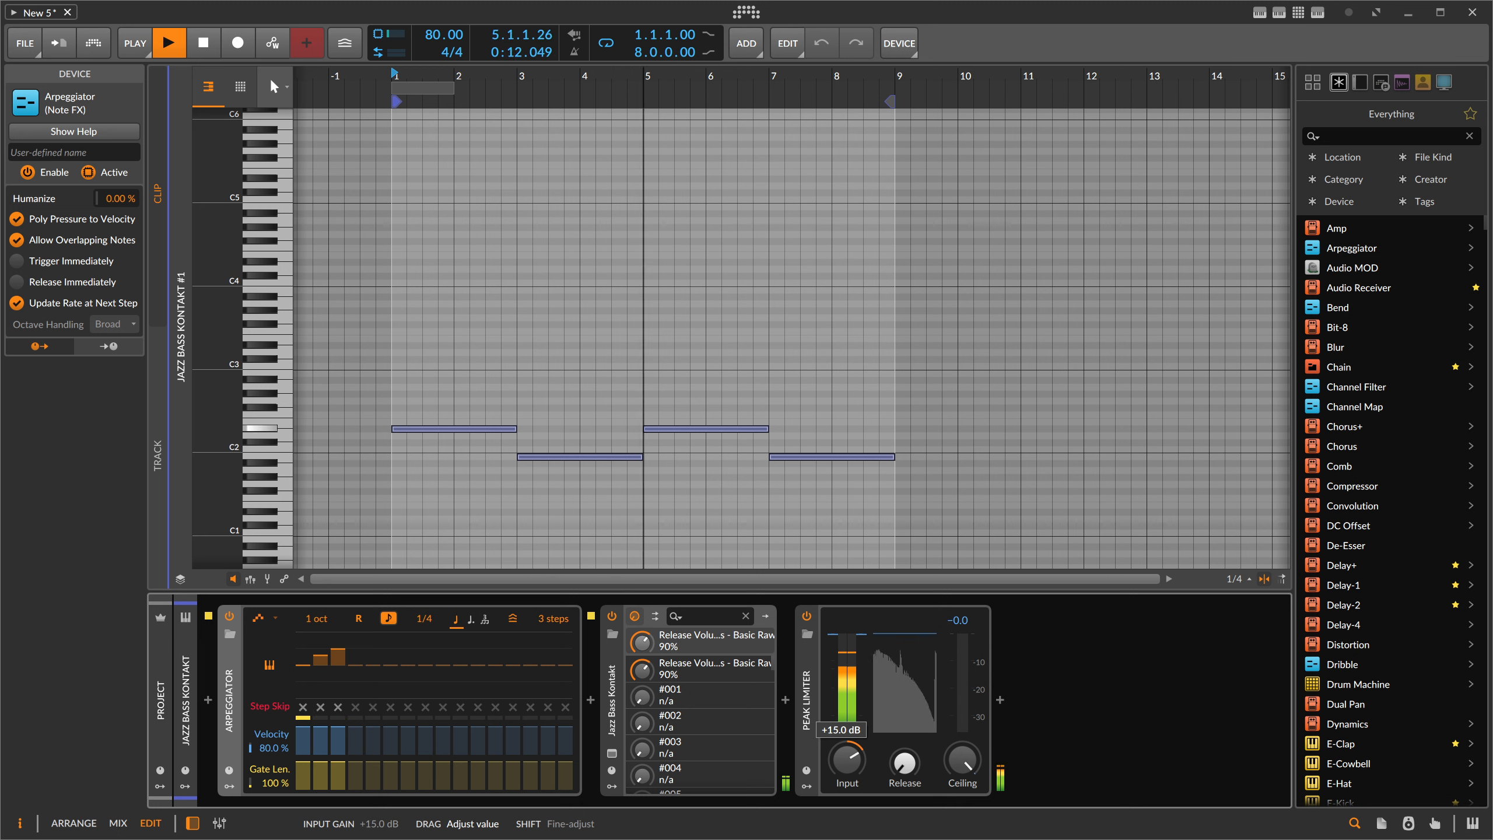
left_click_drag(855, 760, 855, 761)
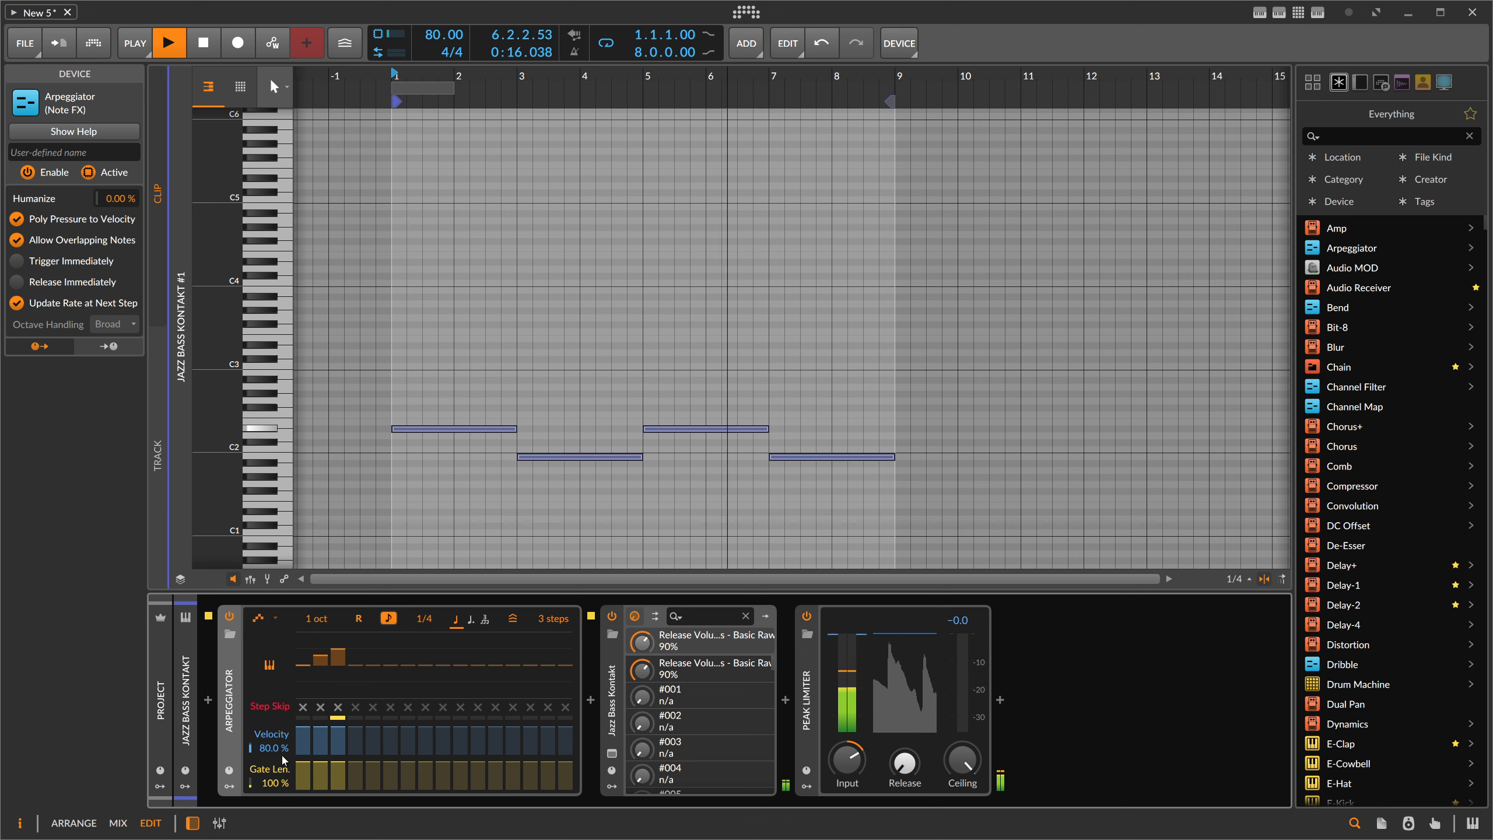
key("space")
Add a Steps modulator to the Arpeggiator with 3 steps rising from zero through about half to 100 %.
left_click(229, 787)
left_click(256, 637)
type("s")
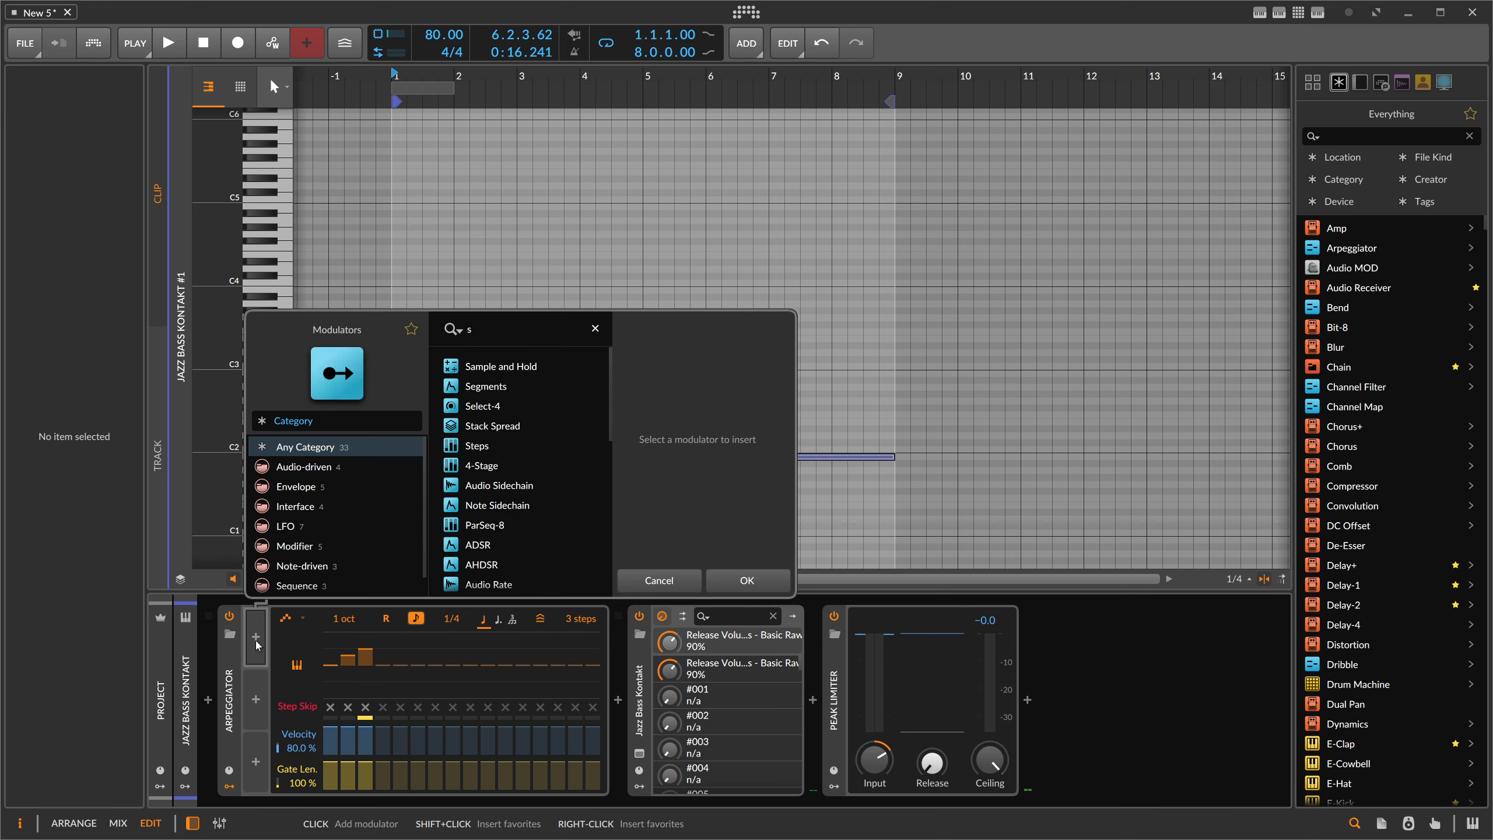
type("tep")
key("Return")
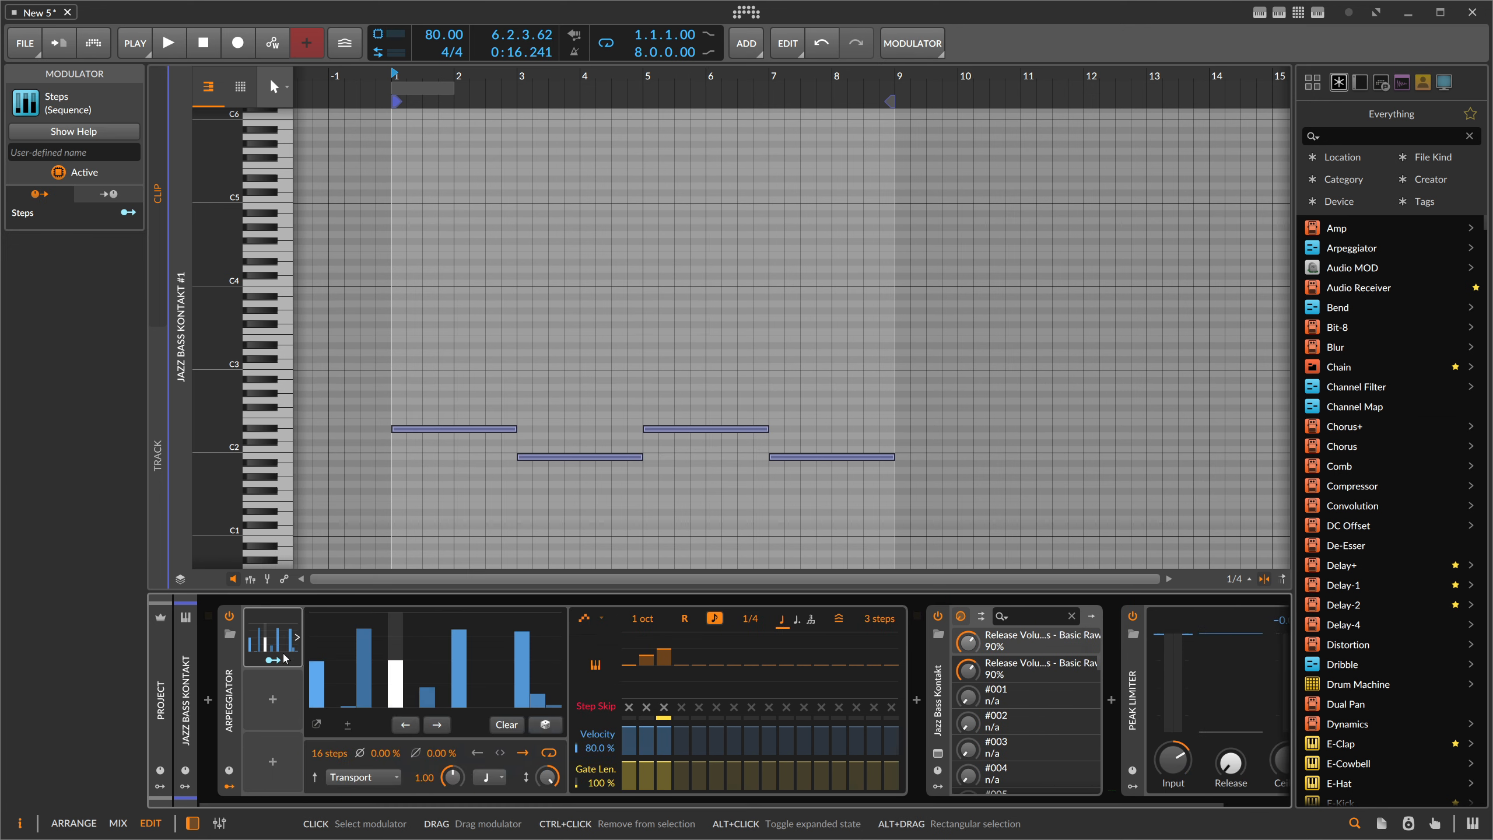
left_click_drag(321, 753, 321, 806)
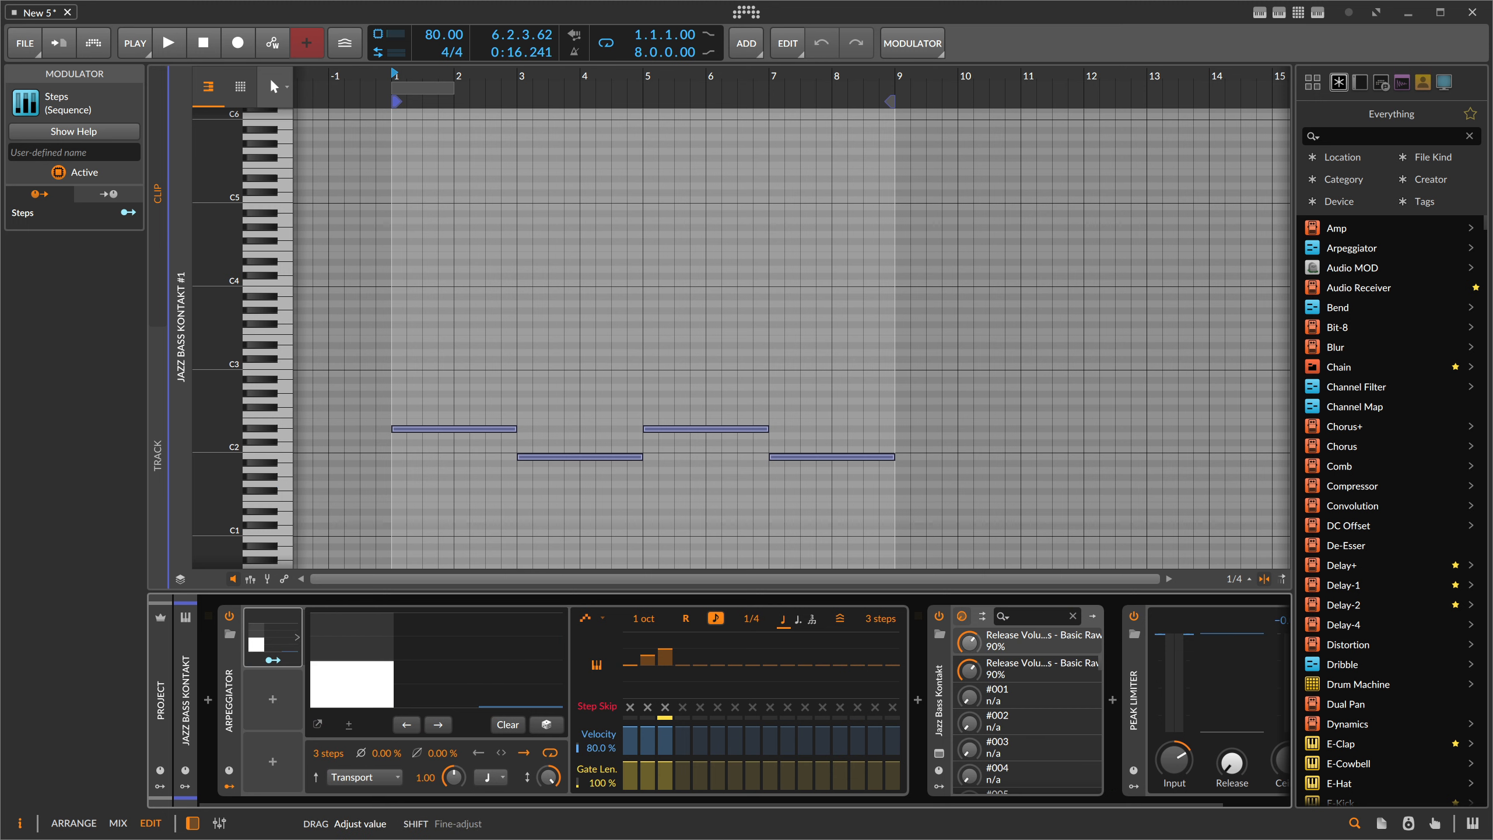
mouse_move(361, 684)
left_mouse_down()
mouse_move(521, 737)
mouse_move(530, 598)
left_mouse_up()
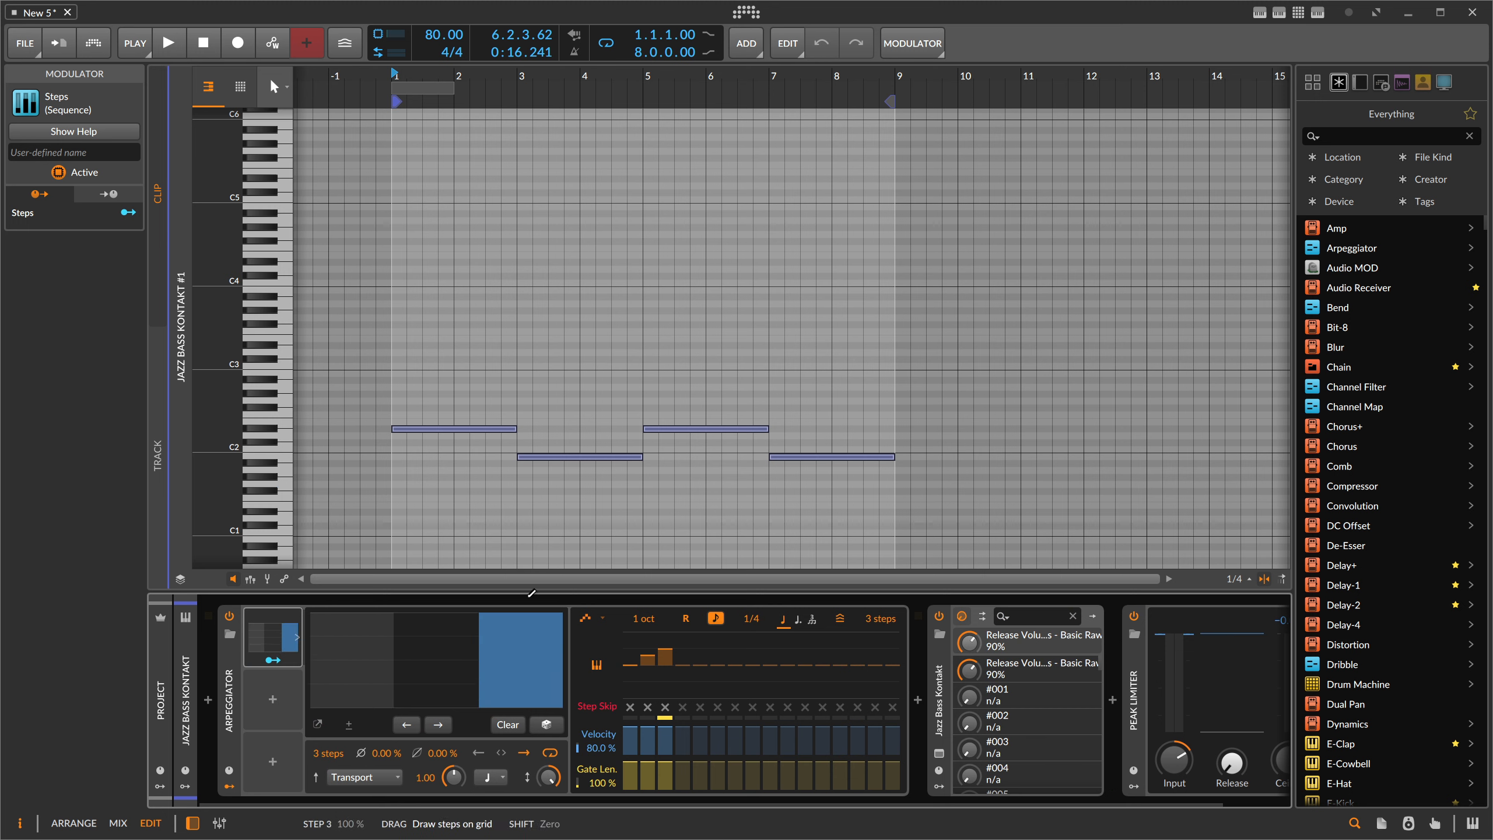
left_click_drag(472, 669, 455, 660)
Map the Steps modulator to the Arpeggiator's note rate with an amount of 2.000 and play the bass line.
left_click(298, 660)
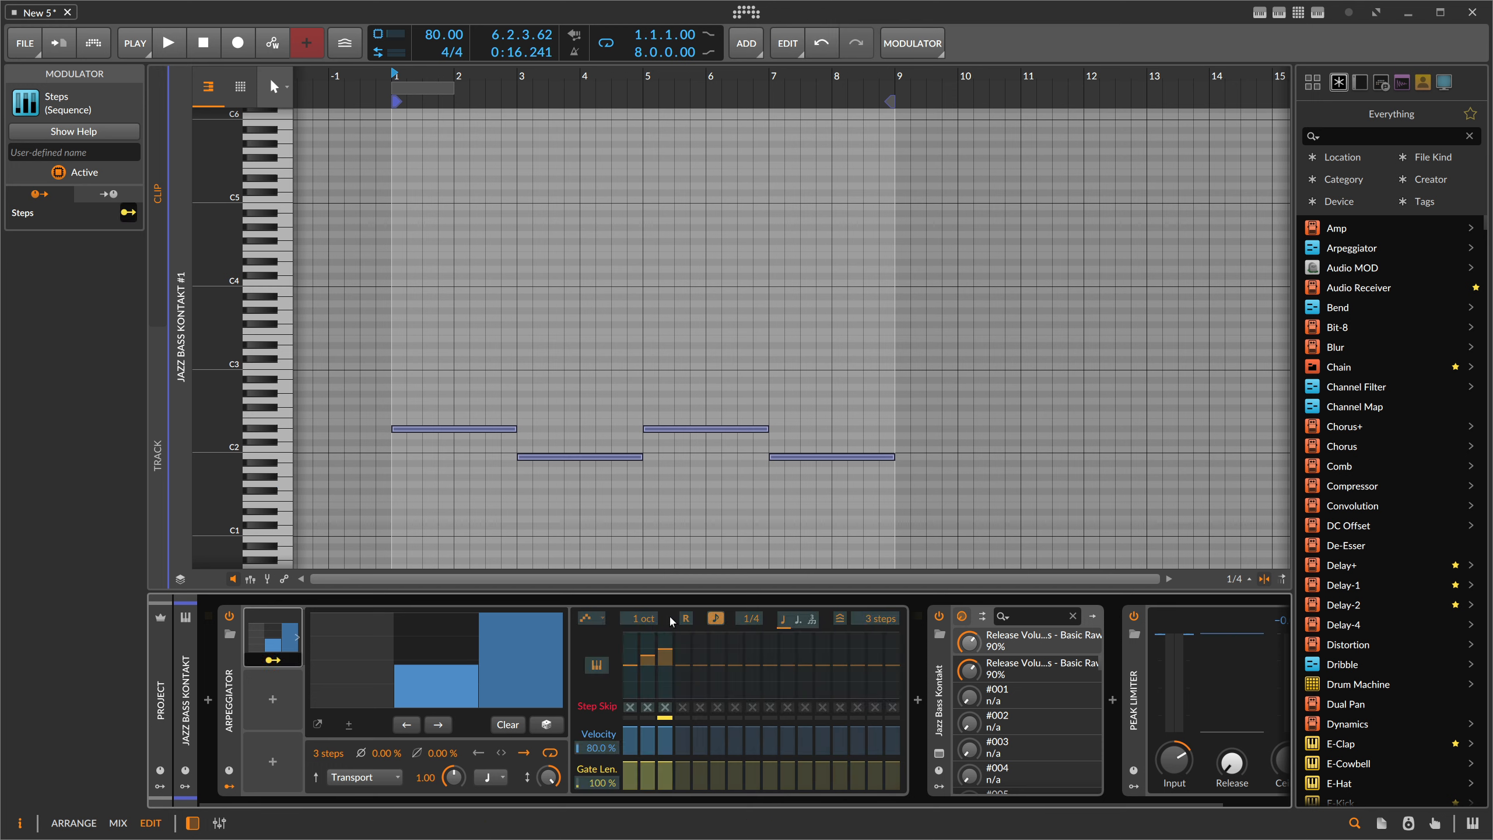
left_click_drag(752, 625, 752, 612)
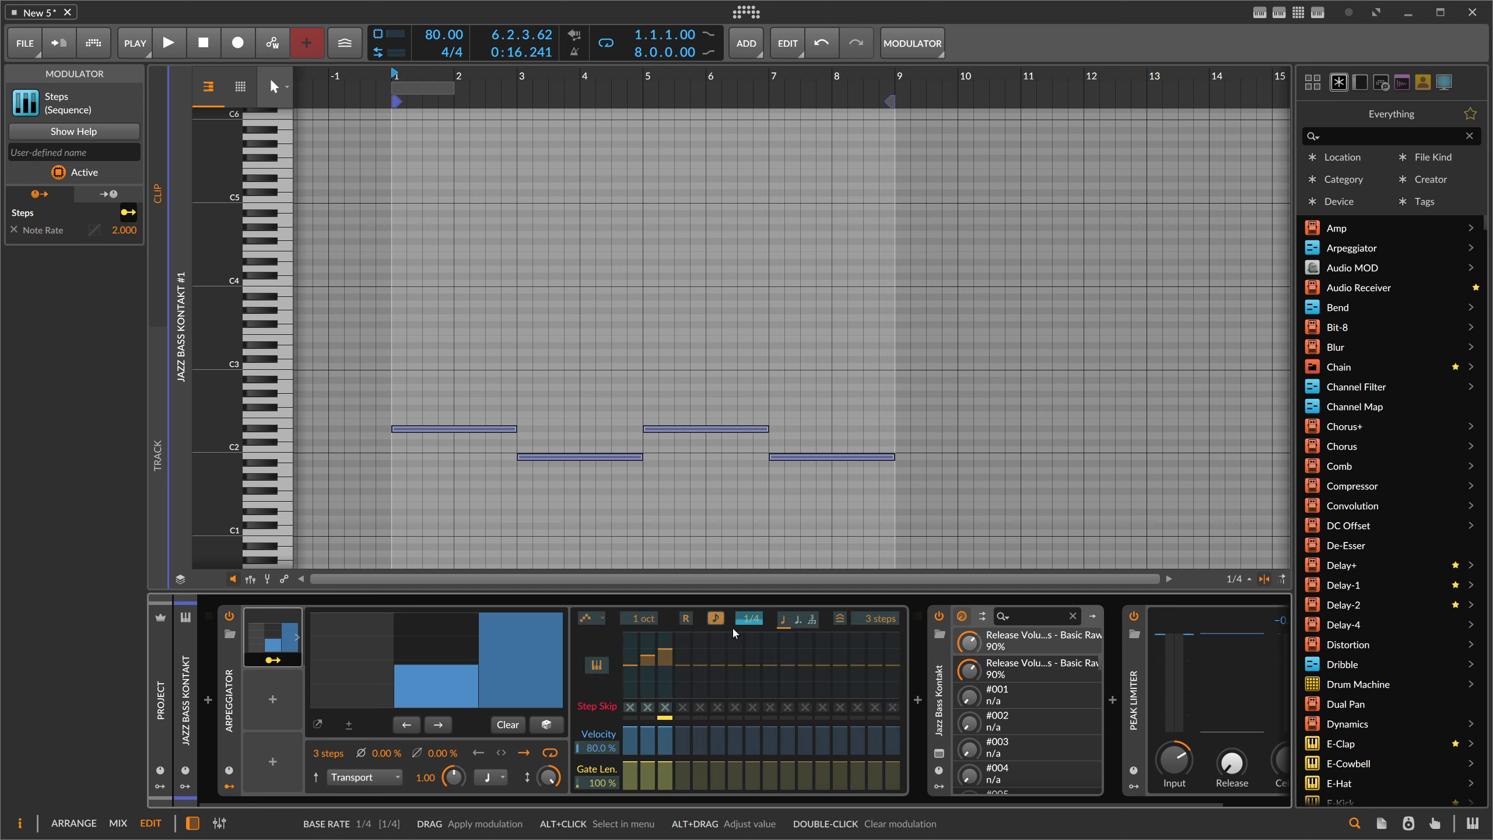
key("space")
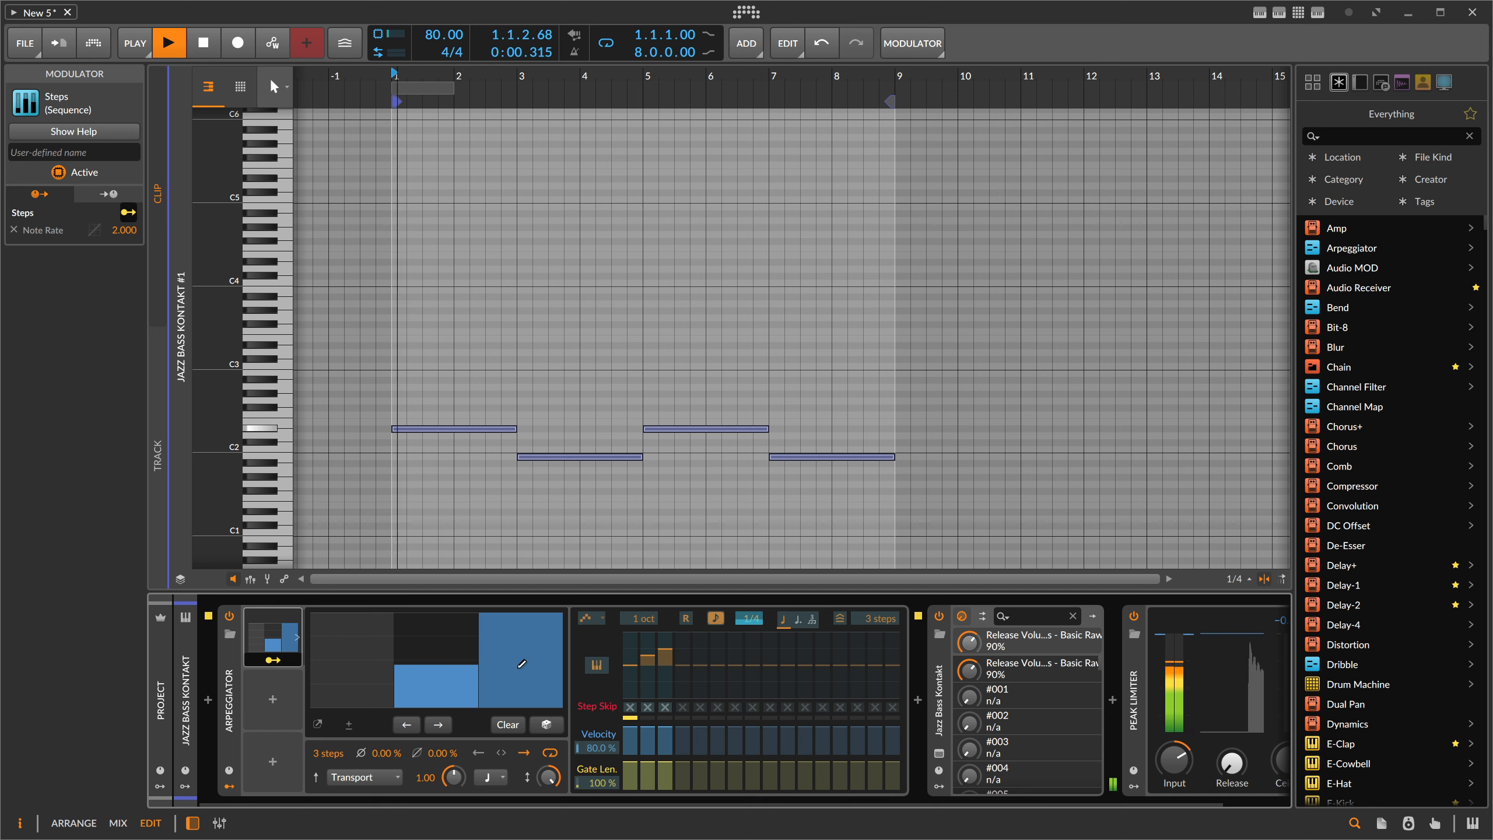
left_click(284, 655)
key("space")
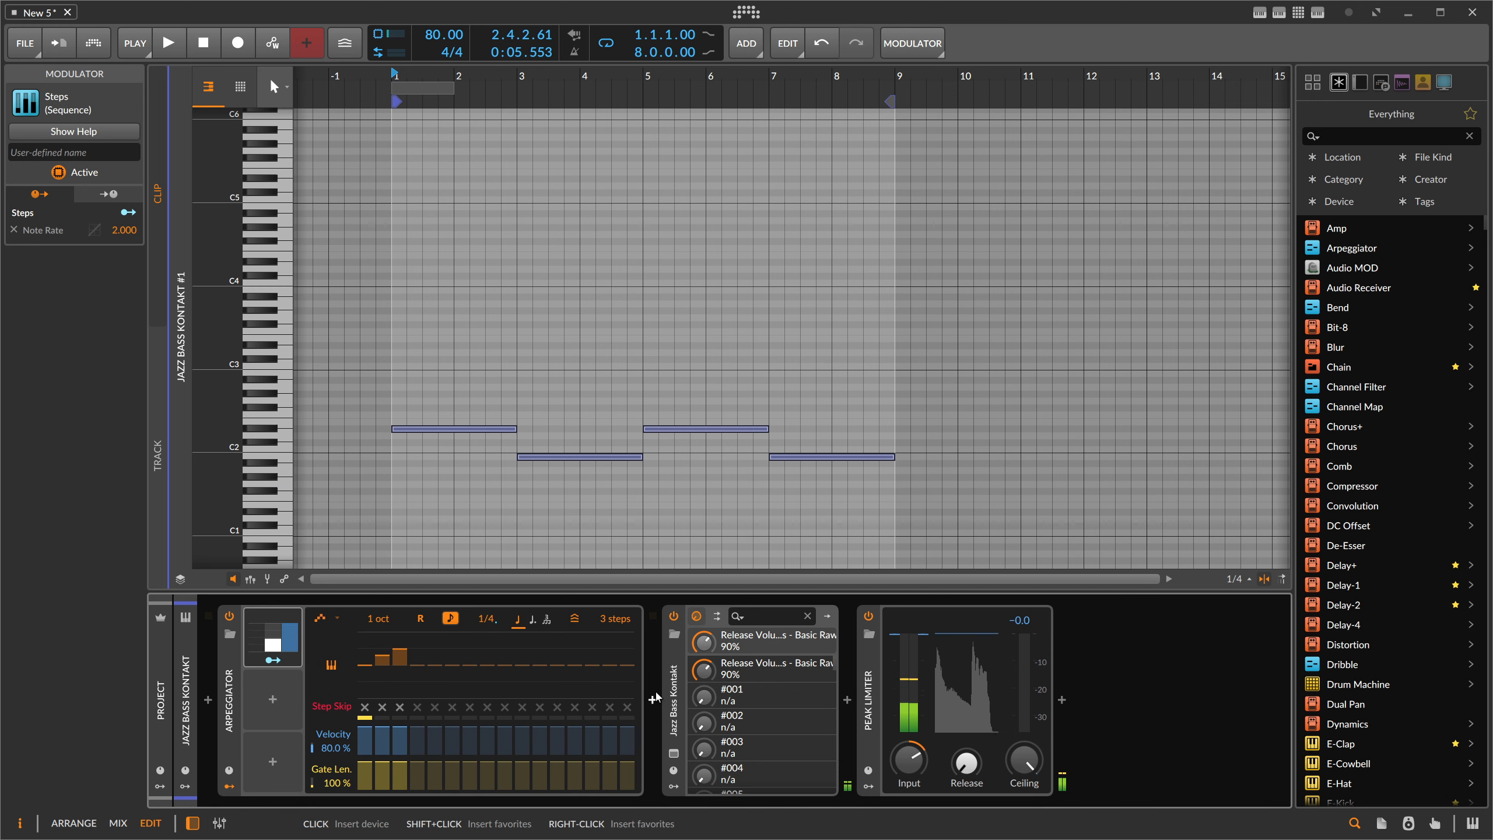
Insert a Note Grid between the Arpeggiator and Jazz Bass Kontakt and place a Value module above its note connections.
left_click(652, 701)
type("note grid")
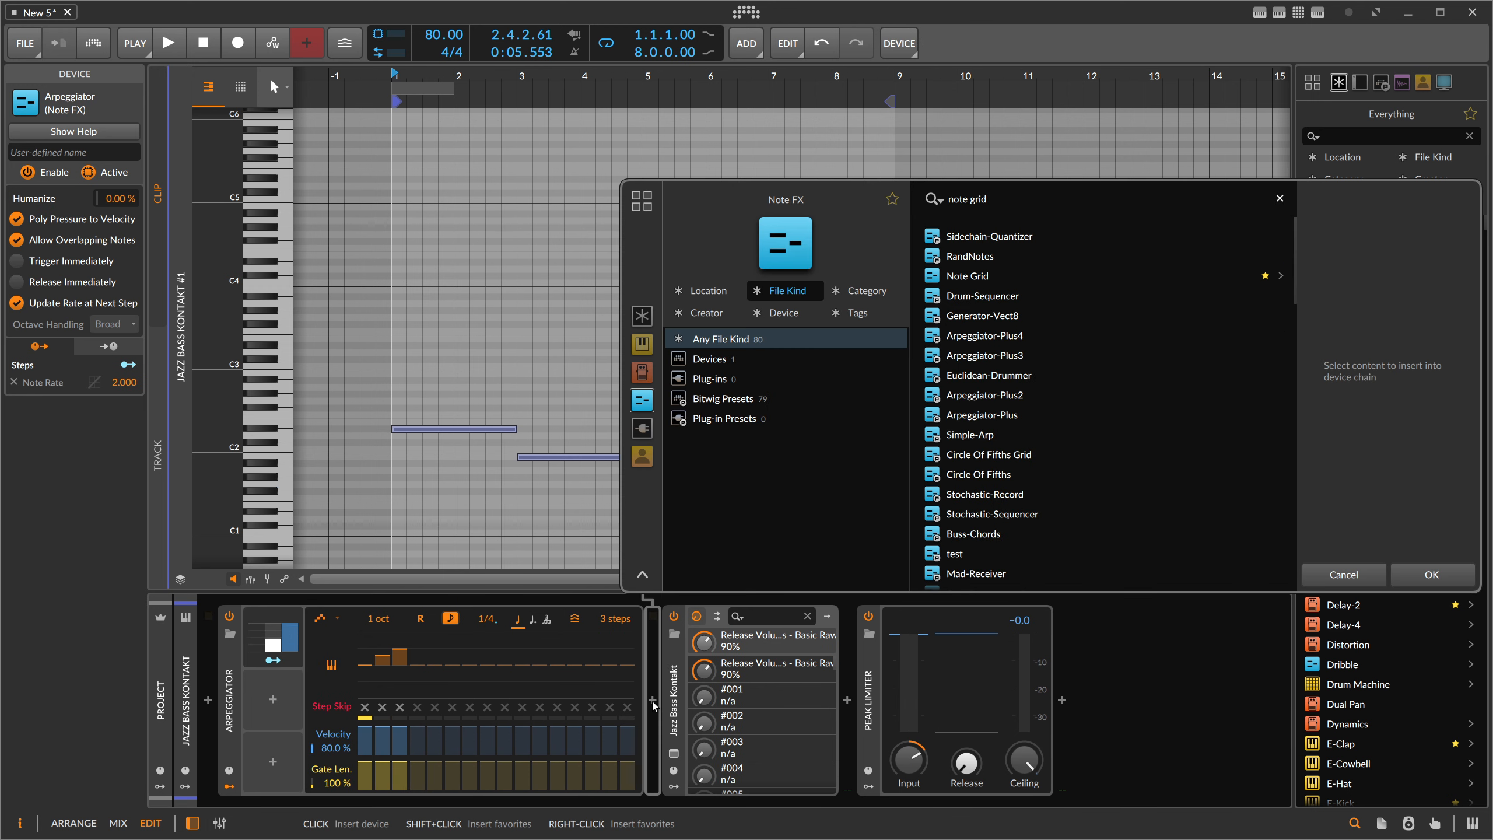
double_click(968, 276)
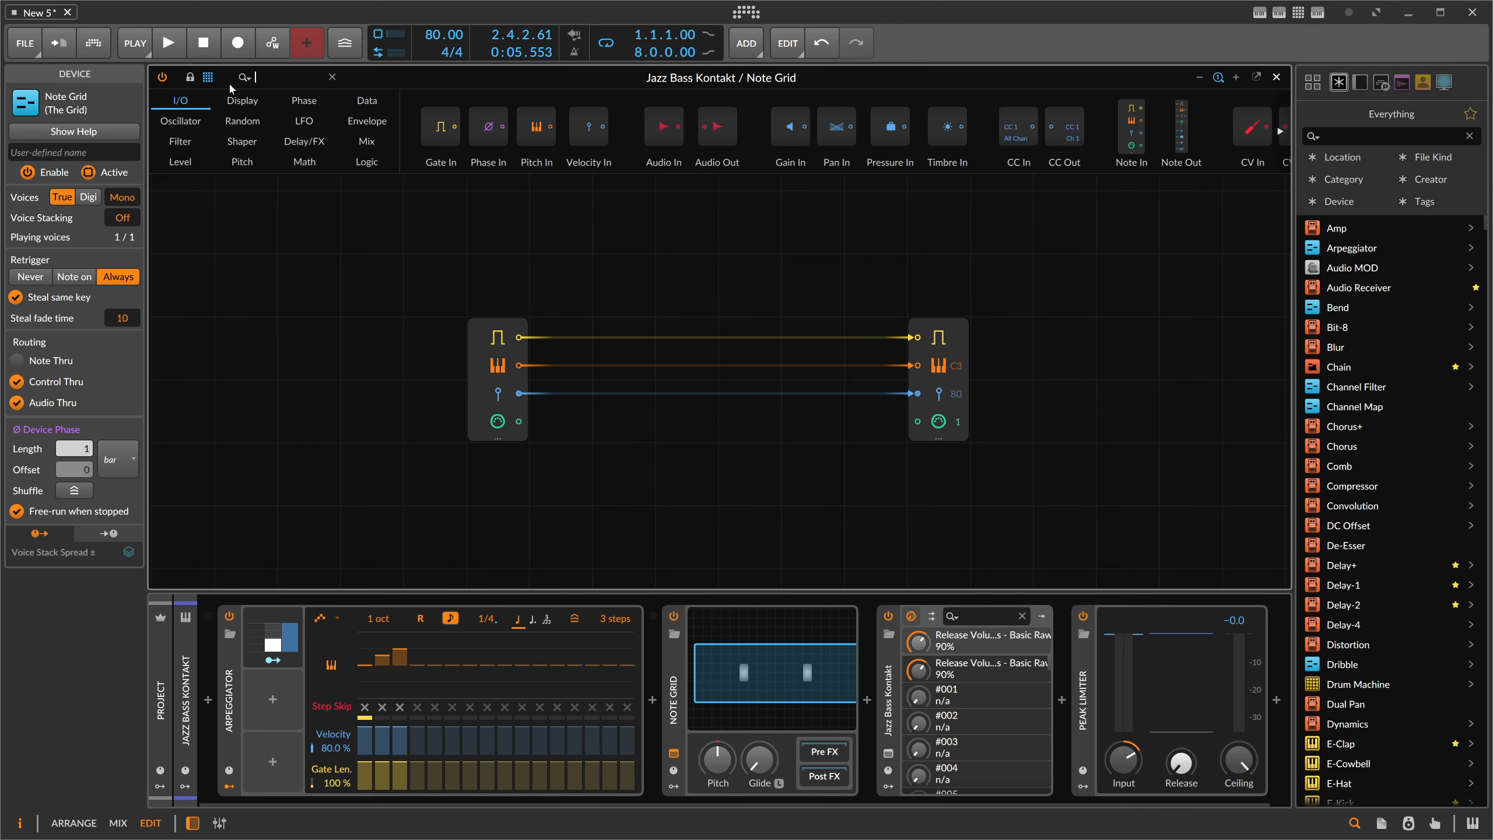
type("value")
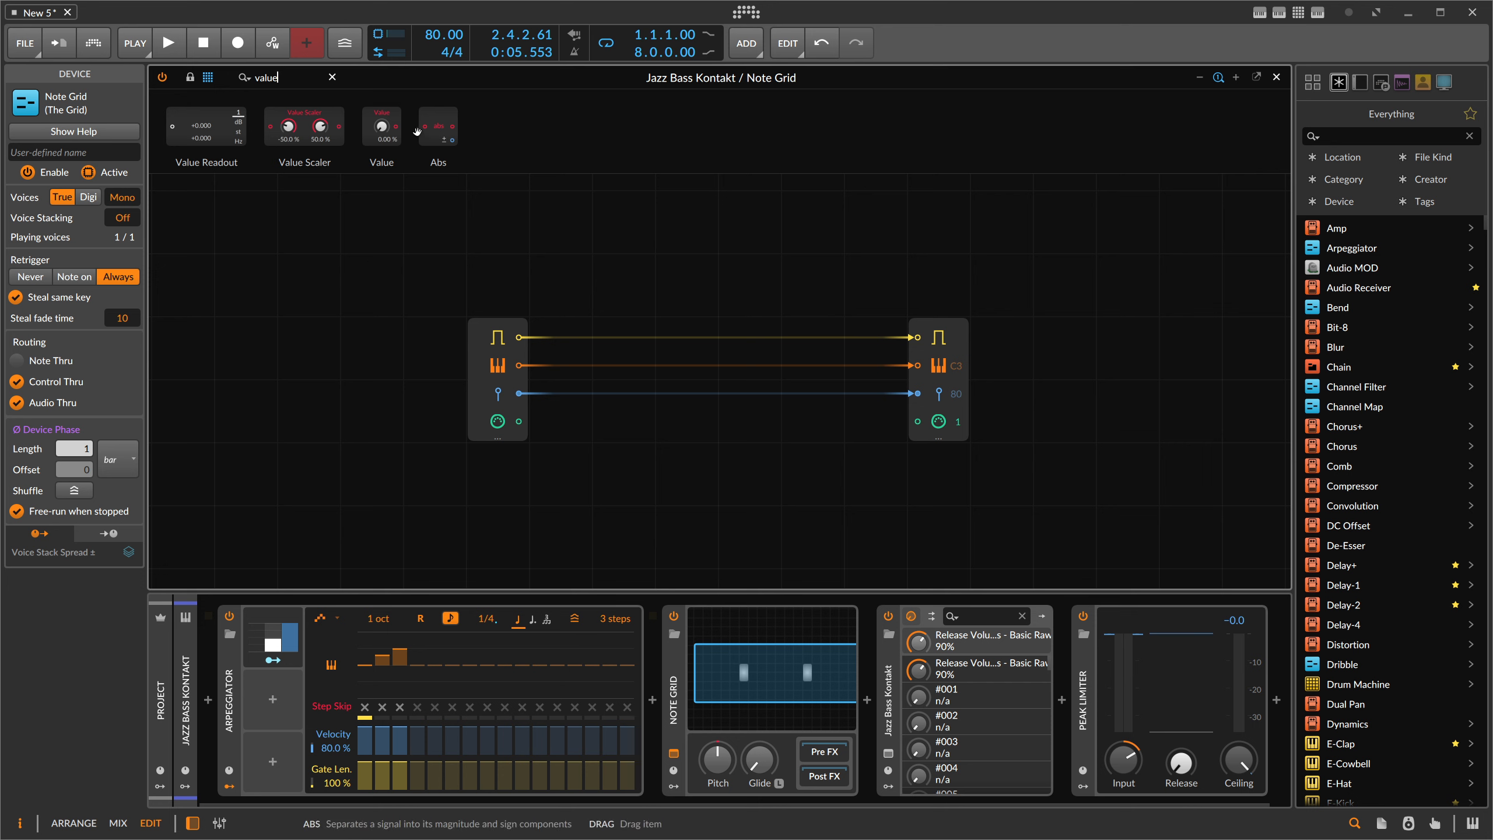
left_click_drag(382, 127, 684, 268)
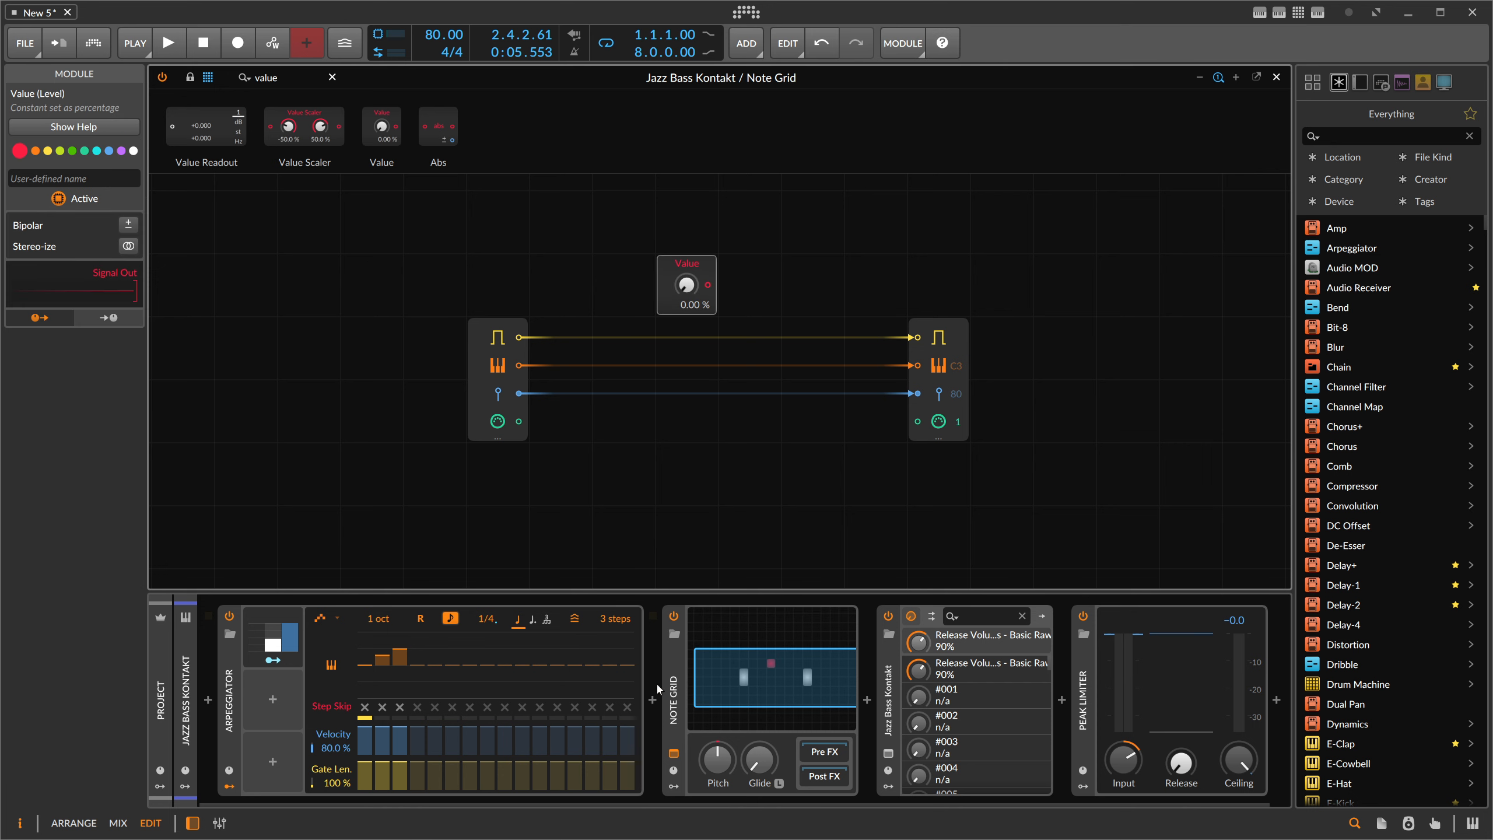
Add a Note Sidechain modulator to the Note Grid and shape its envelope with a very short decay and no sustain.
left_click(674, 786)
left_click(701, 638)
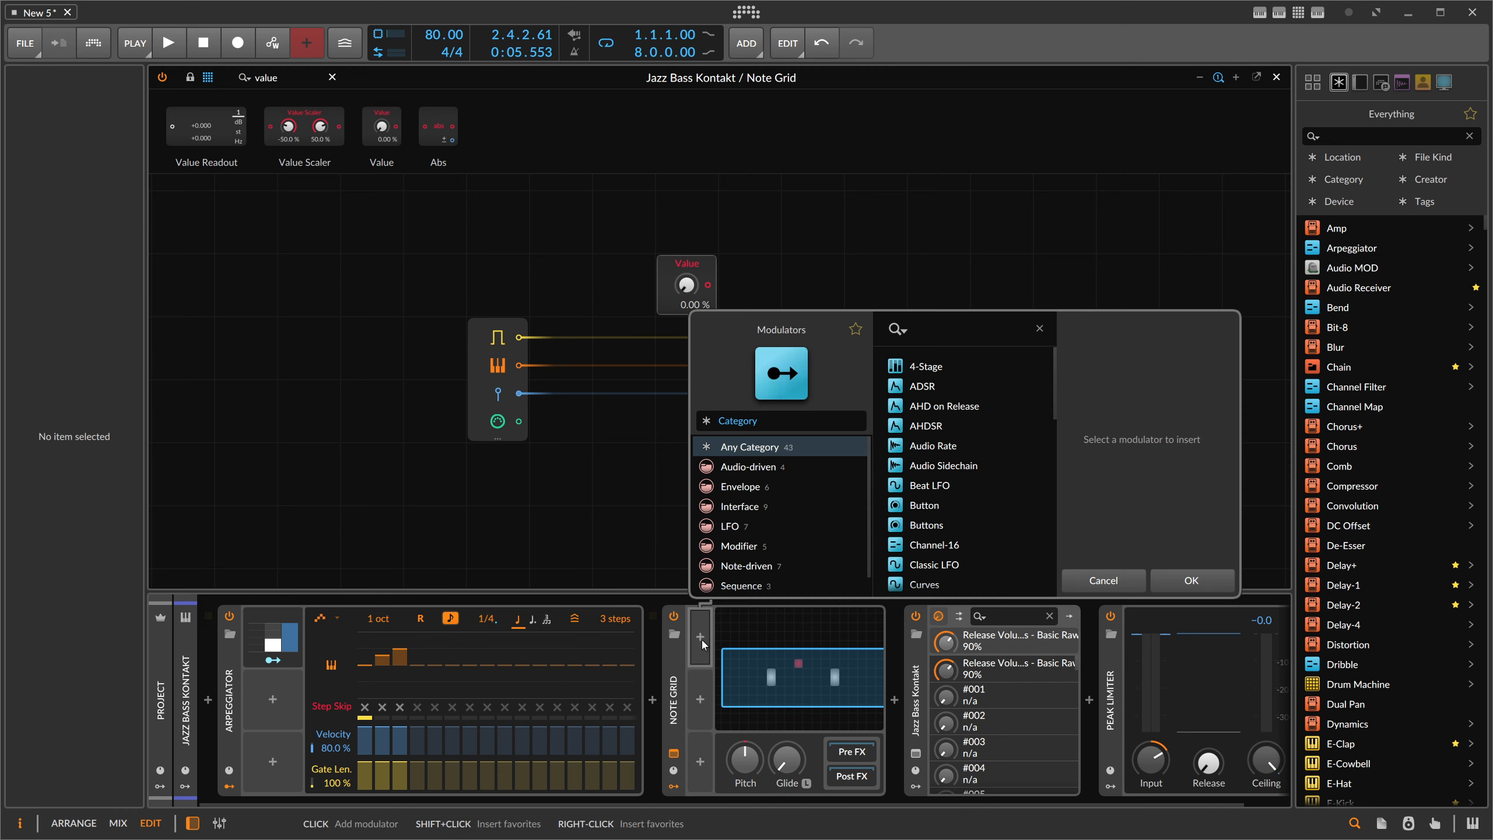
type("side")
key("Down")
key("Down")
key("Return")
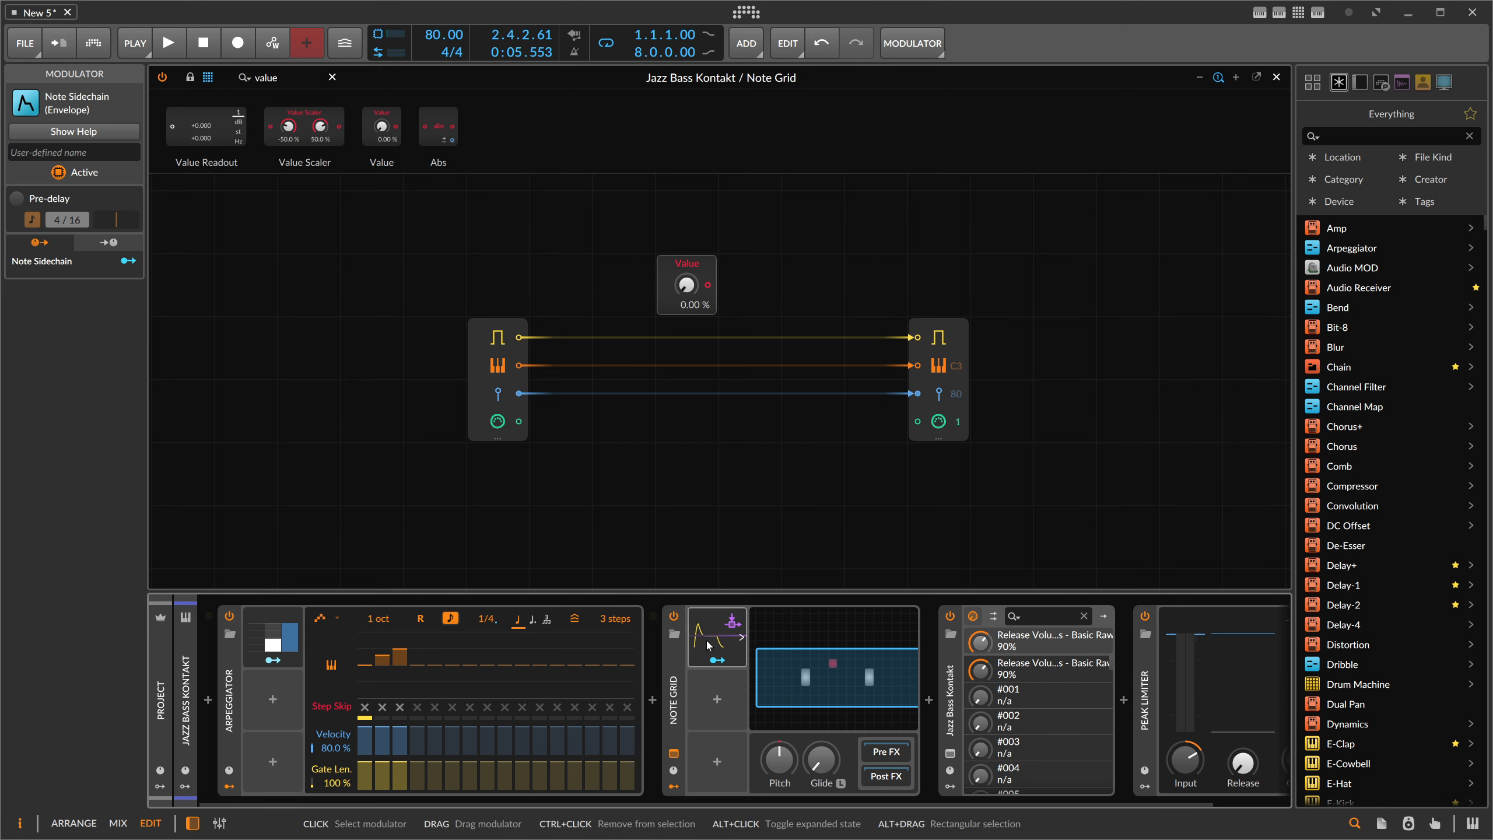
left_click(741, 637)
left_click_drag(779, 765, 820, 817)
left_click_drag(859, 758, 822, 748)
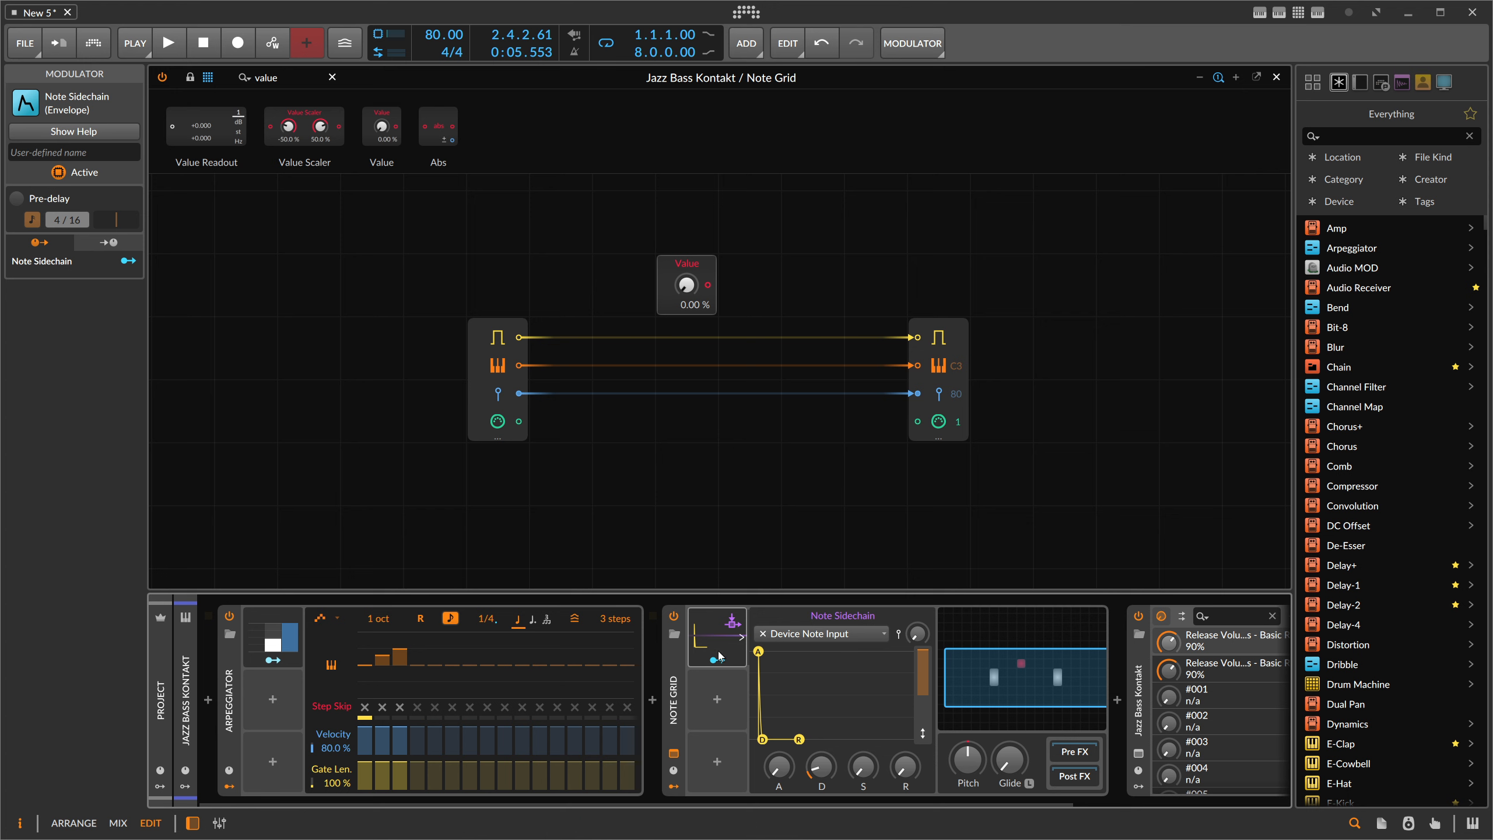
Map the Note Sidechain to the Value module by 1.000, set its source to the XO track and test it during playback.
left_click_drag(716, 658, 688, 286)
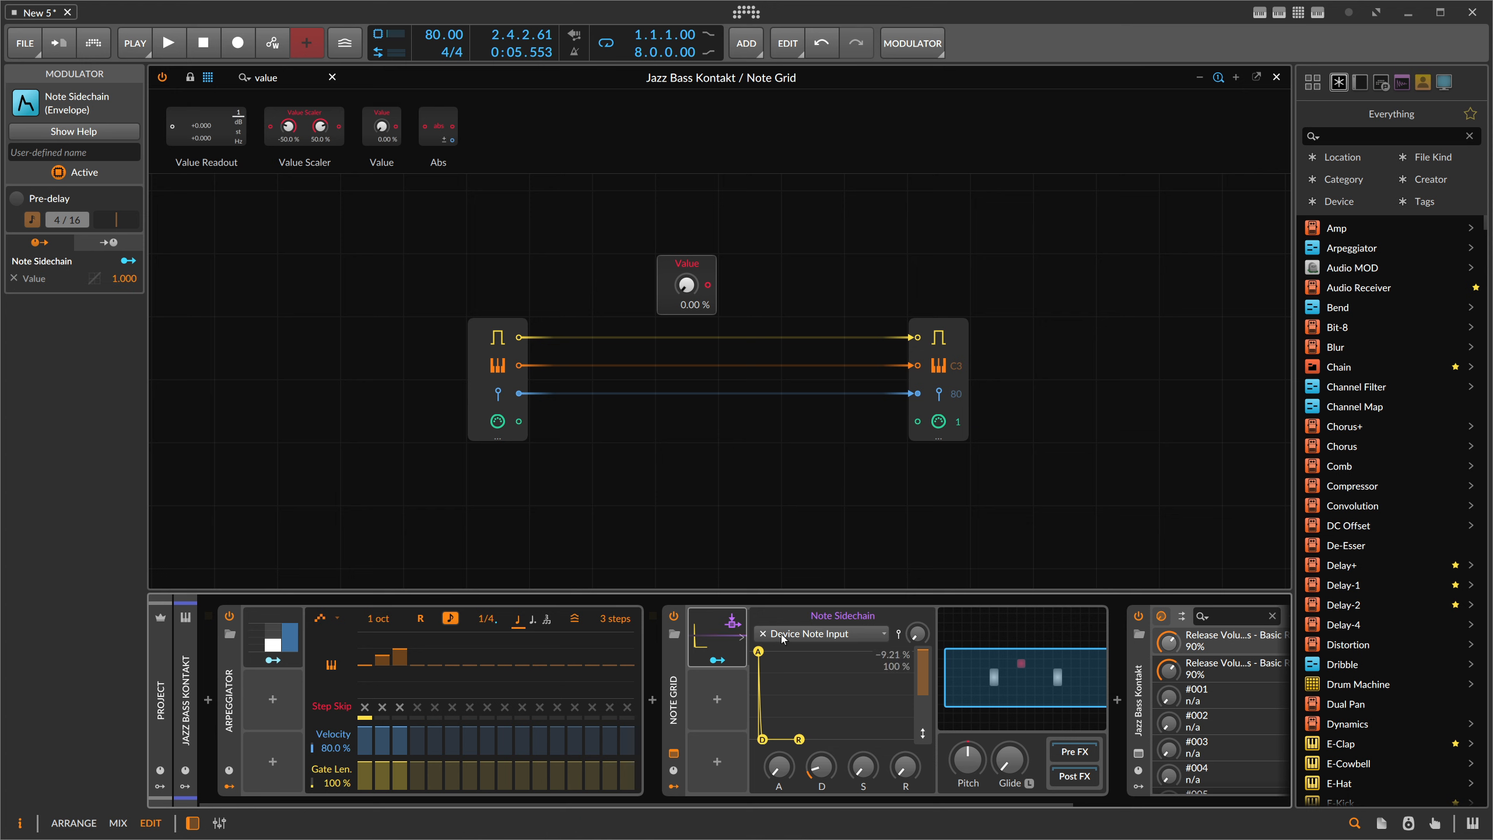
left_click(799, 635)
mouse_move(810, 711)
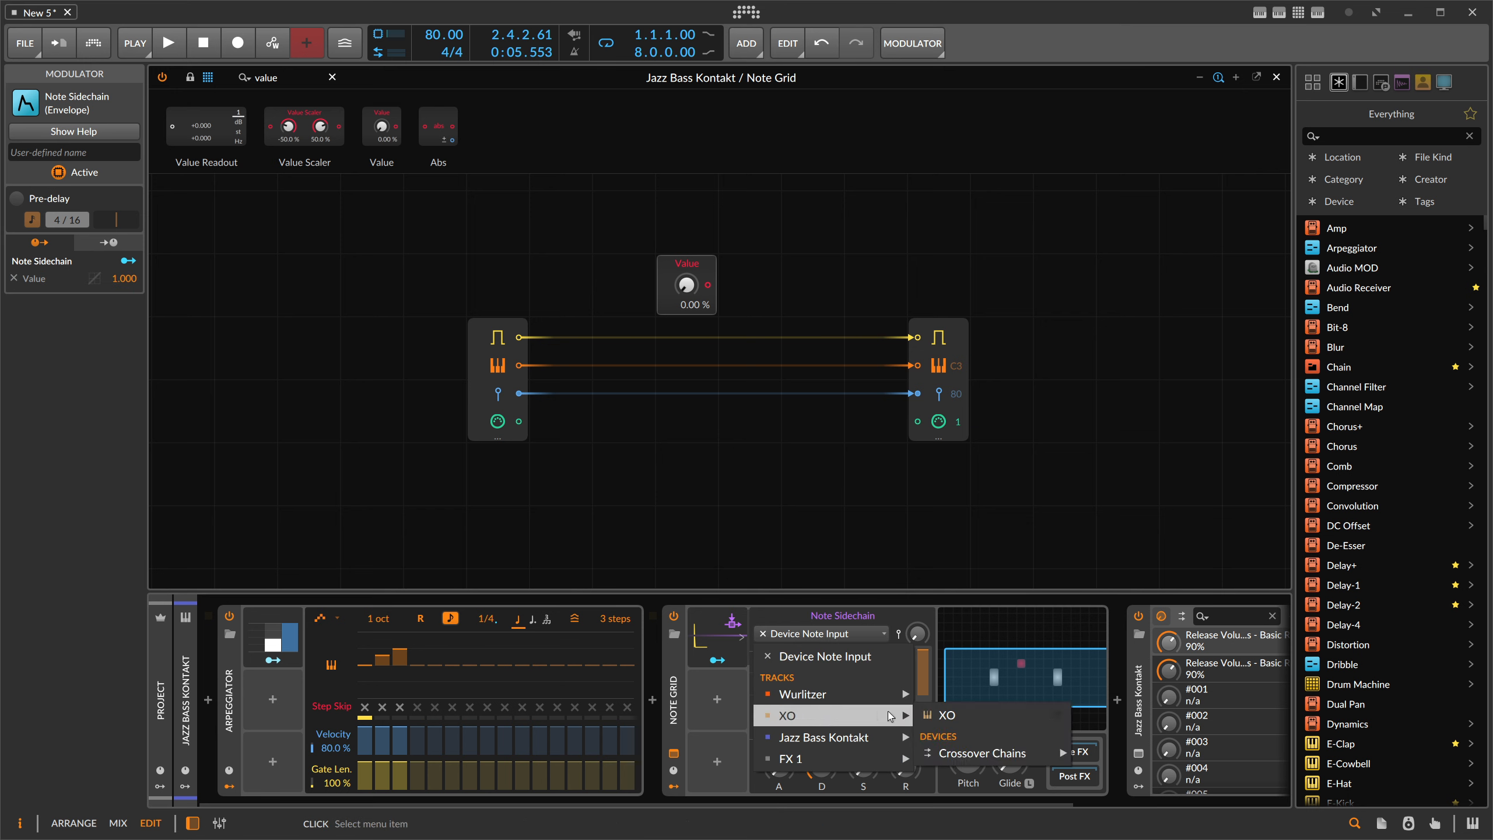
left_click(964, 713)
key("space")
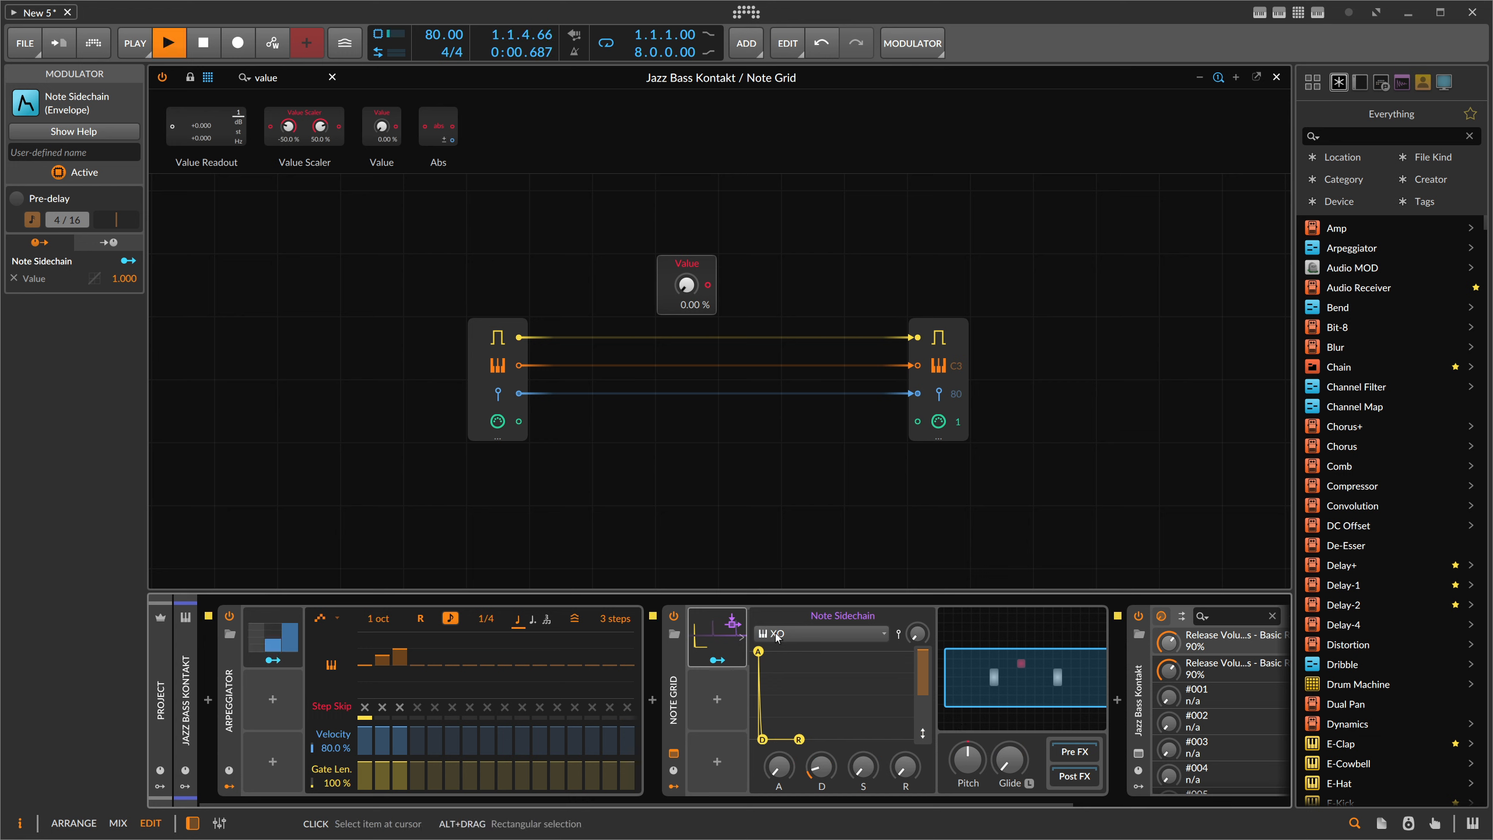
key("space")
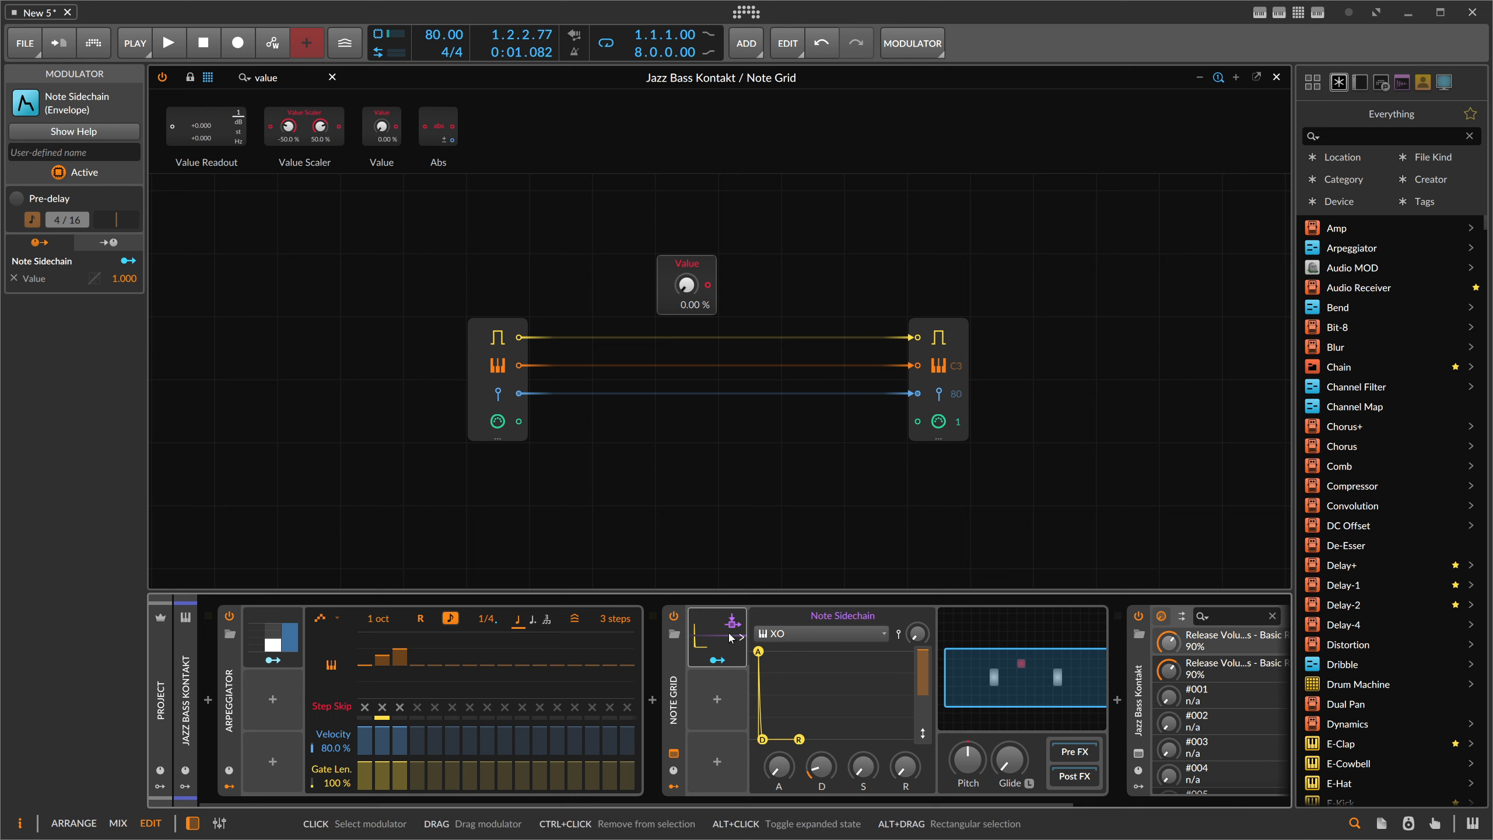
key("space")
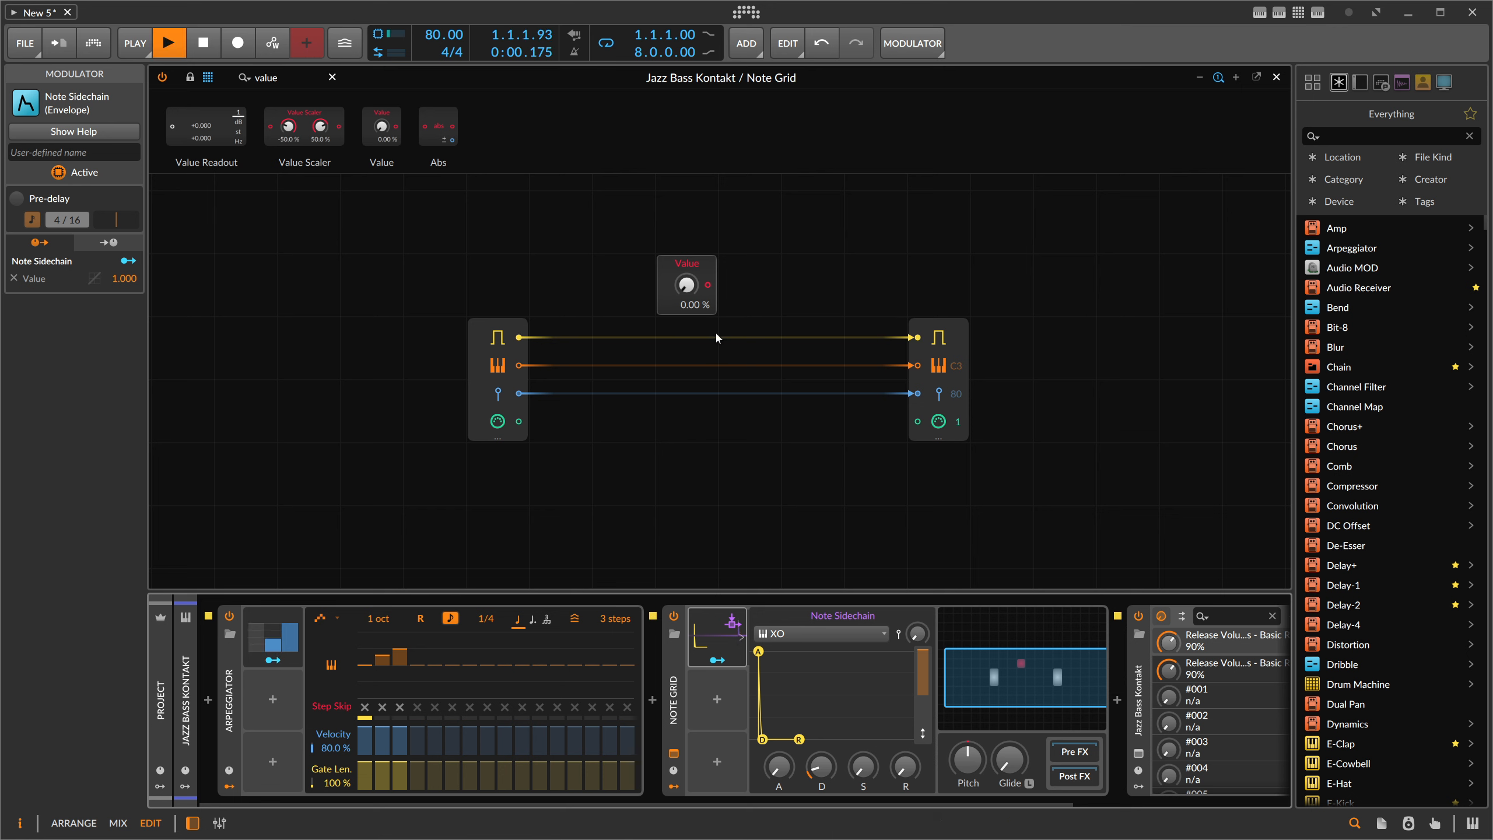
Place a Clock Quantize module beside Value, clock it from Value in trigger mode and route the note gate through it.
left_click_drag(706, 303, 644, 303)
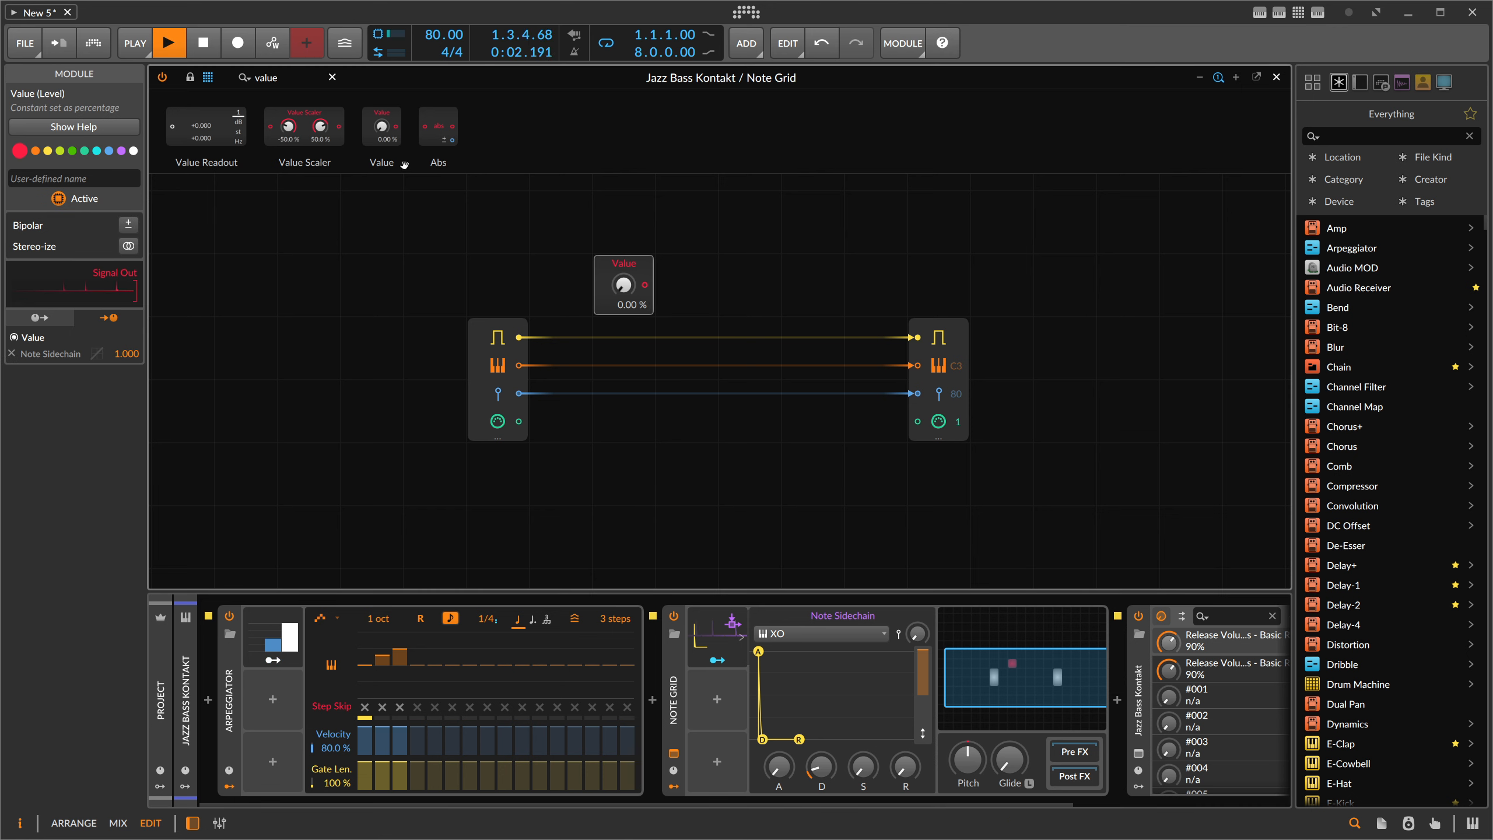
key("space")
left_click_drag(282, 80, 201, 81)
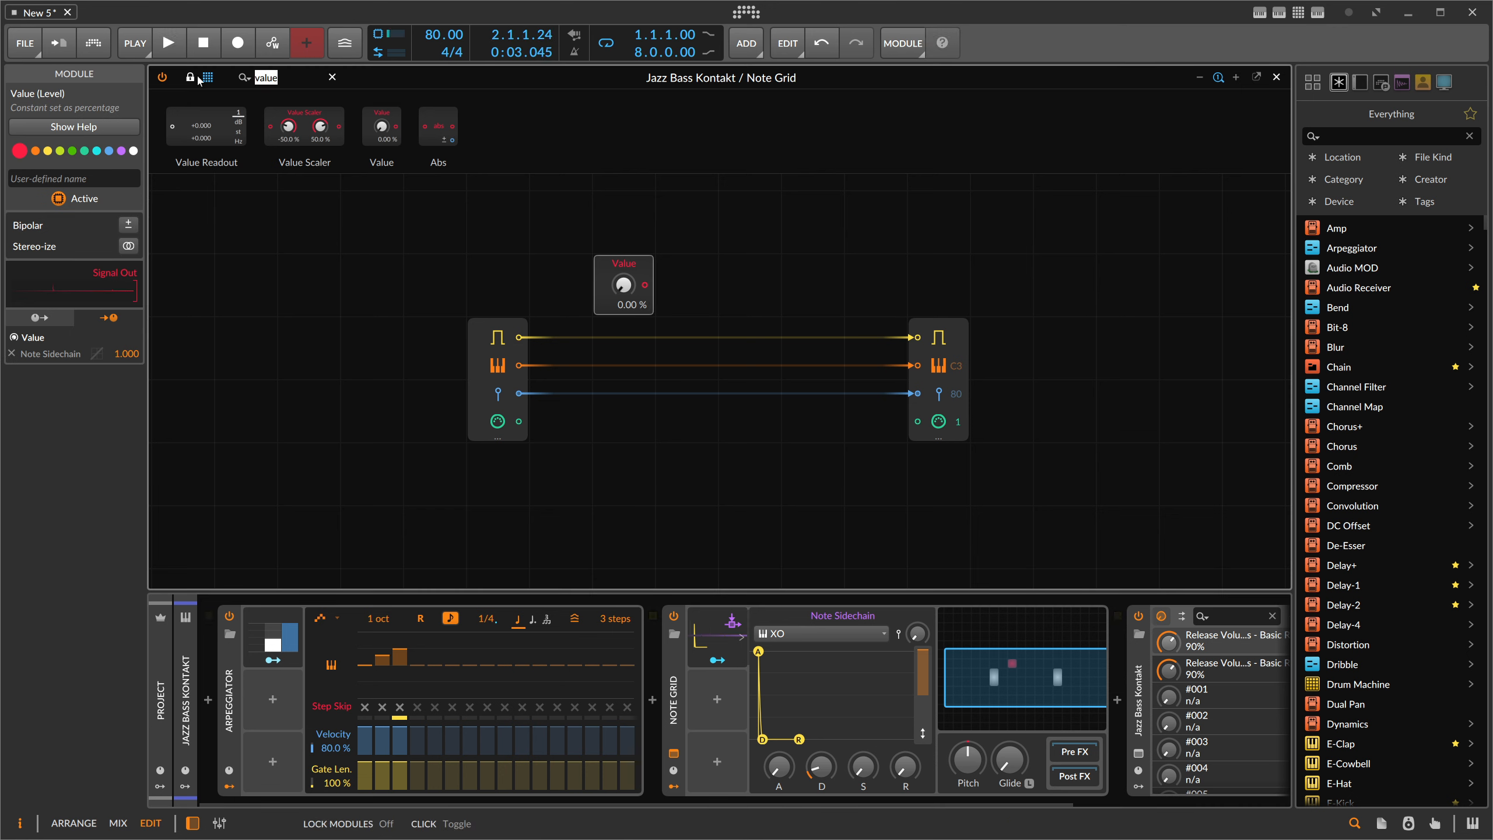
type("cl")
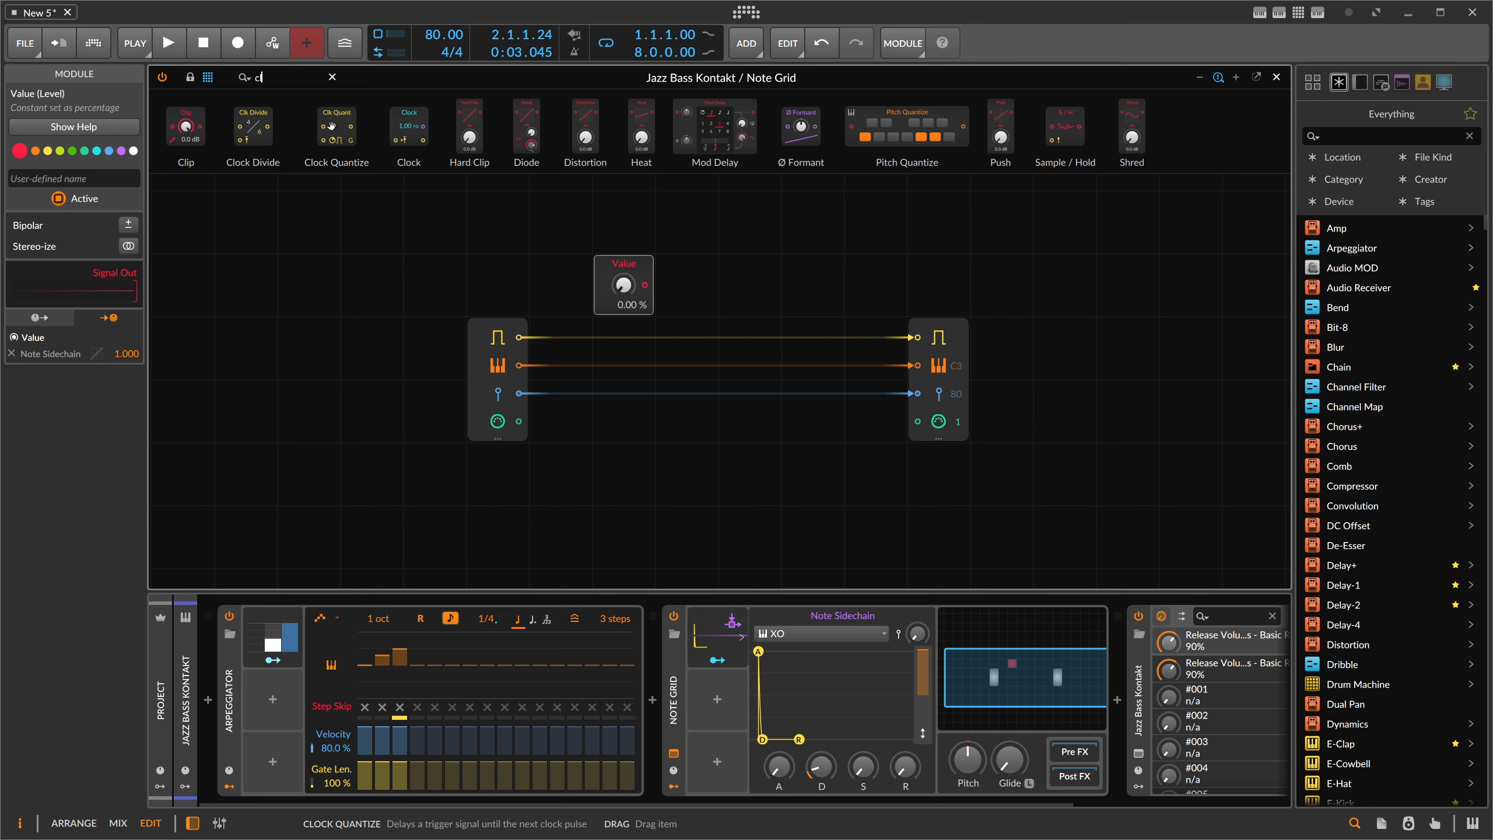
left_click_drag(331, 125, 676, 283)
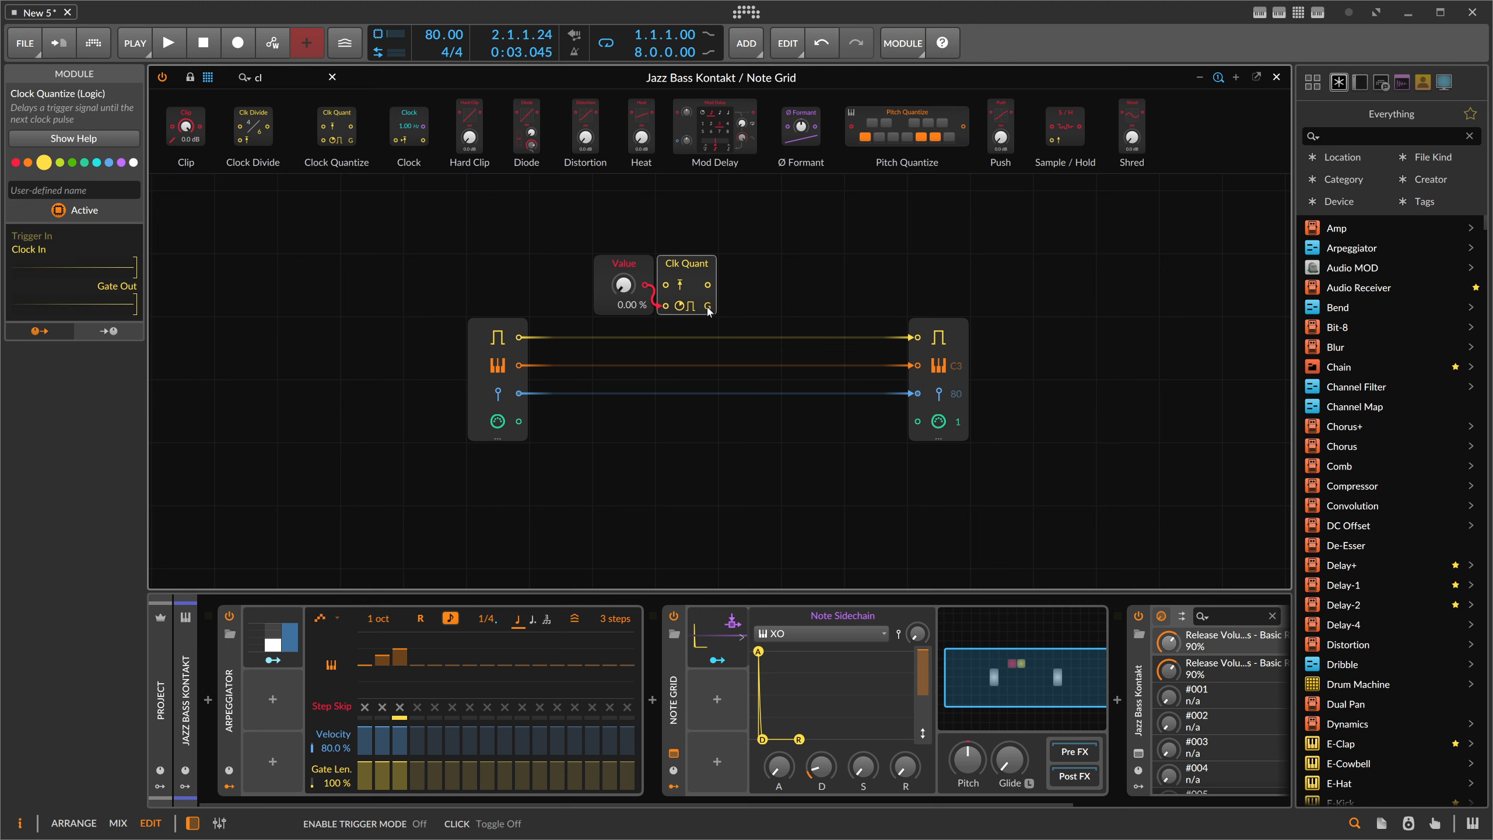
left_click(707, 306)
left_click_drag(519, 337, 917, 337)
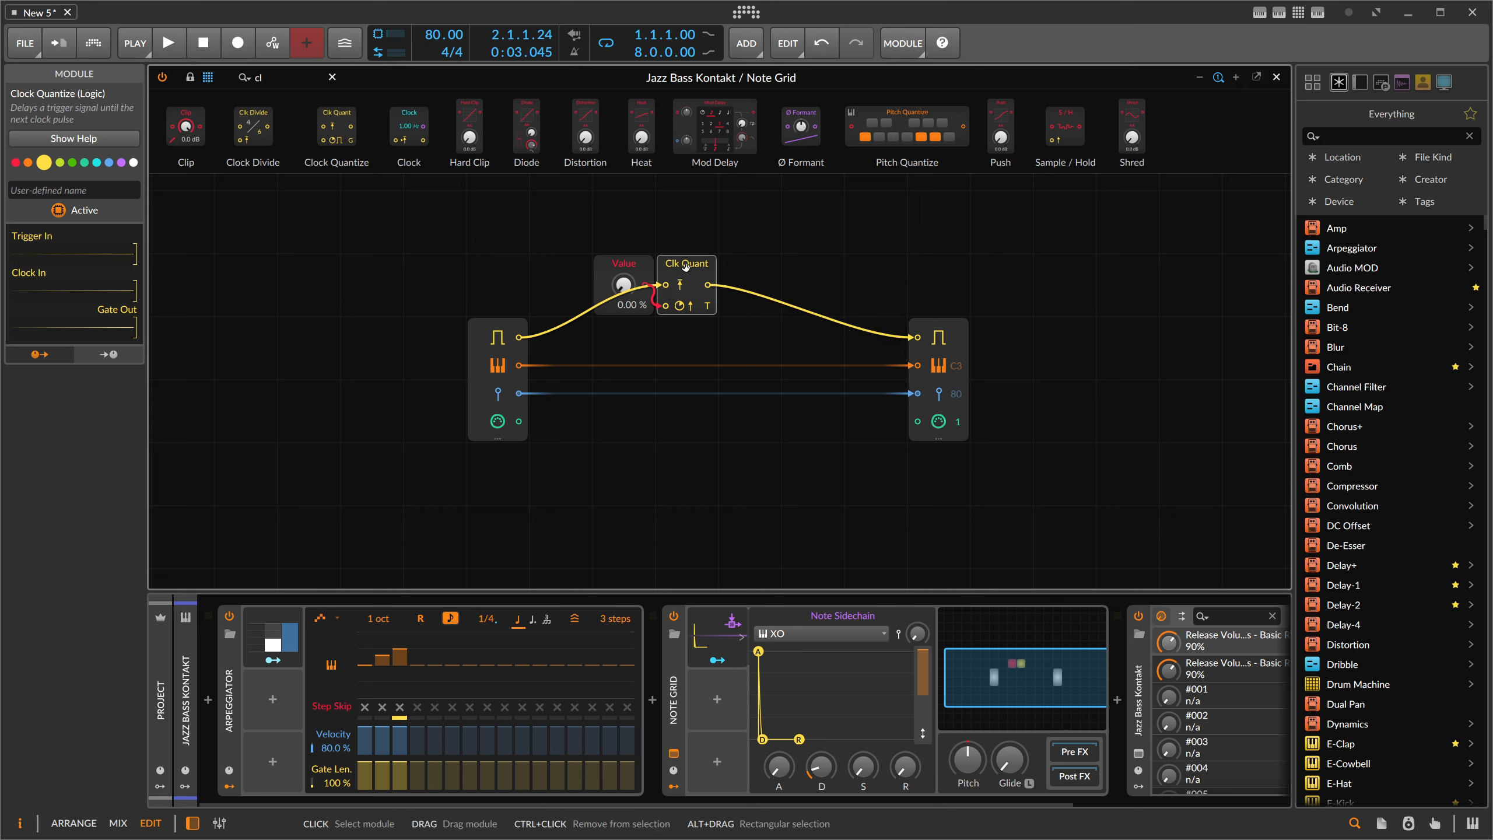
Insert a NOT module between Clock Quantize and the note output's gate input.
key("space")
key("space")
left_click_drag(264, 77, 221, 81)
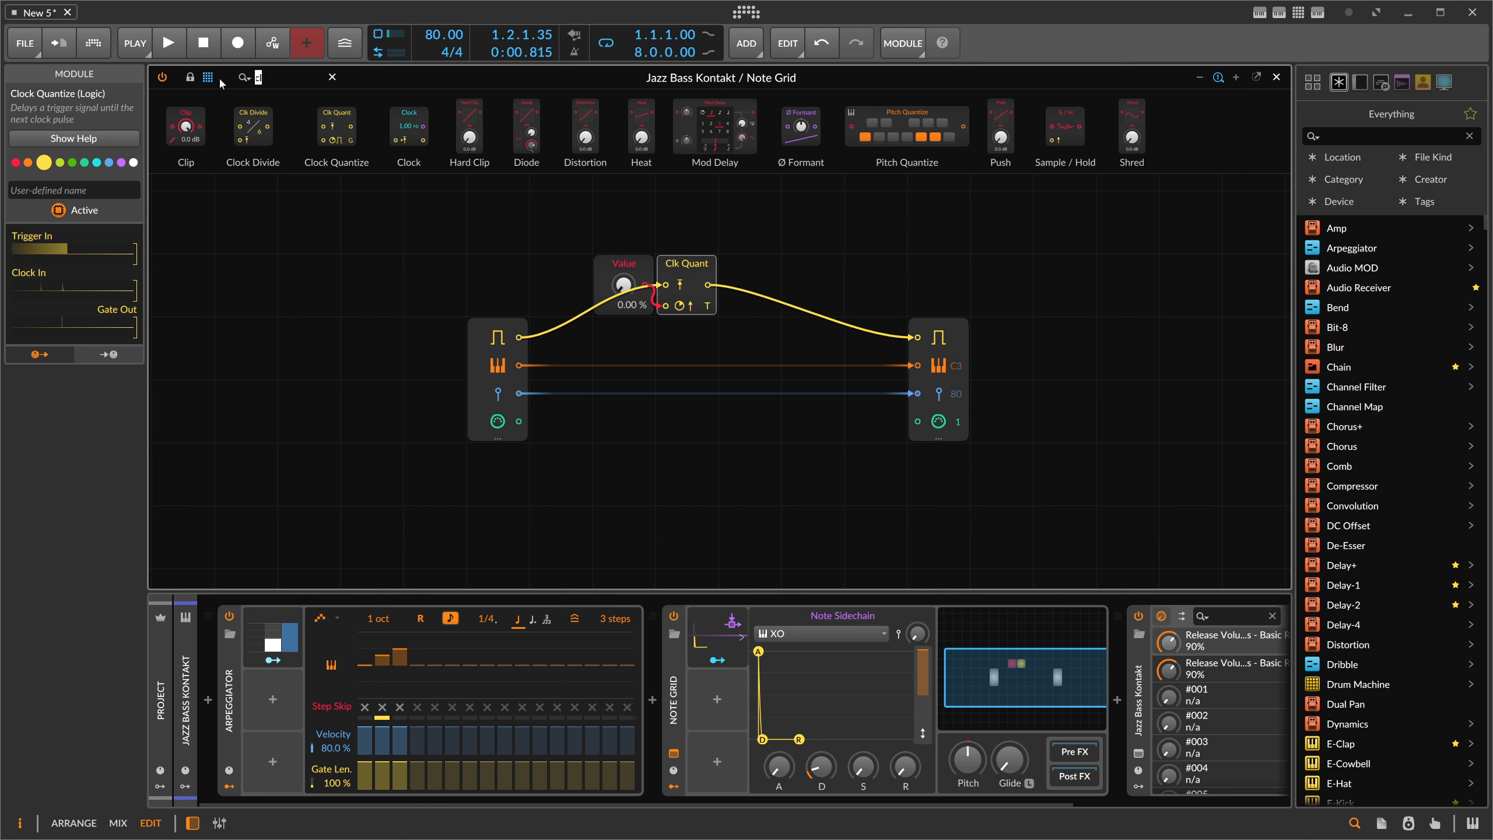
key("BackSpace")
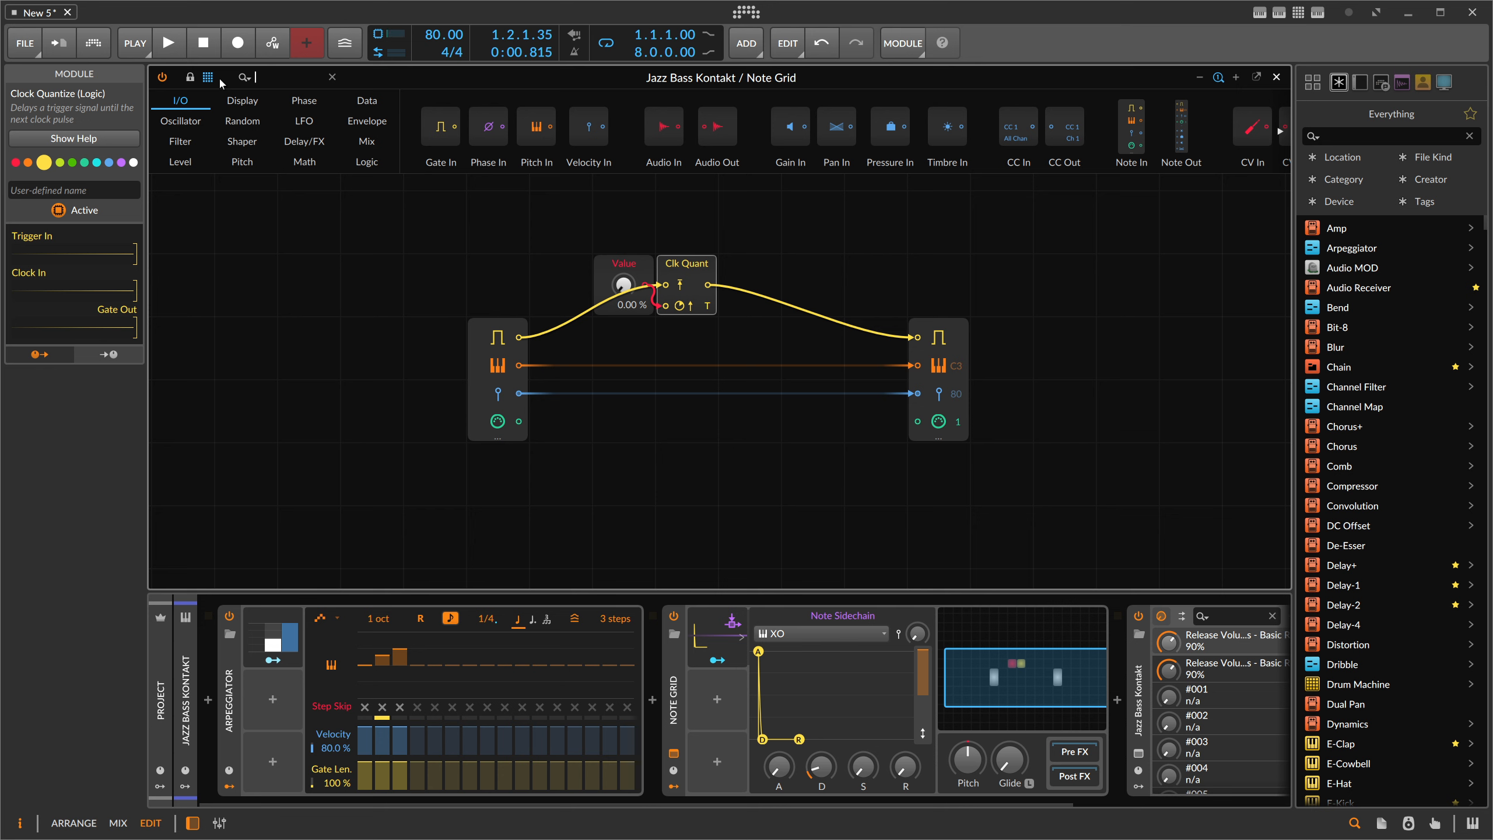
type("not")
left_click_drag(203, 144, 741, 289)
Insert a Select In module between NOT and the note output's gate input, then clear the module search.
type("se")
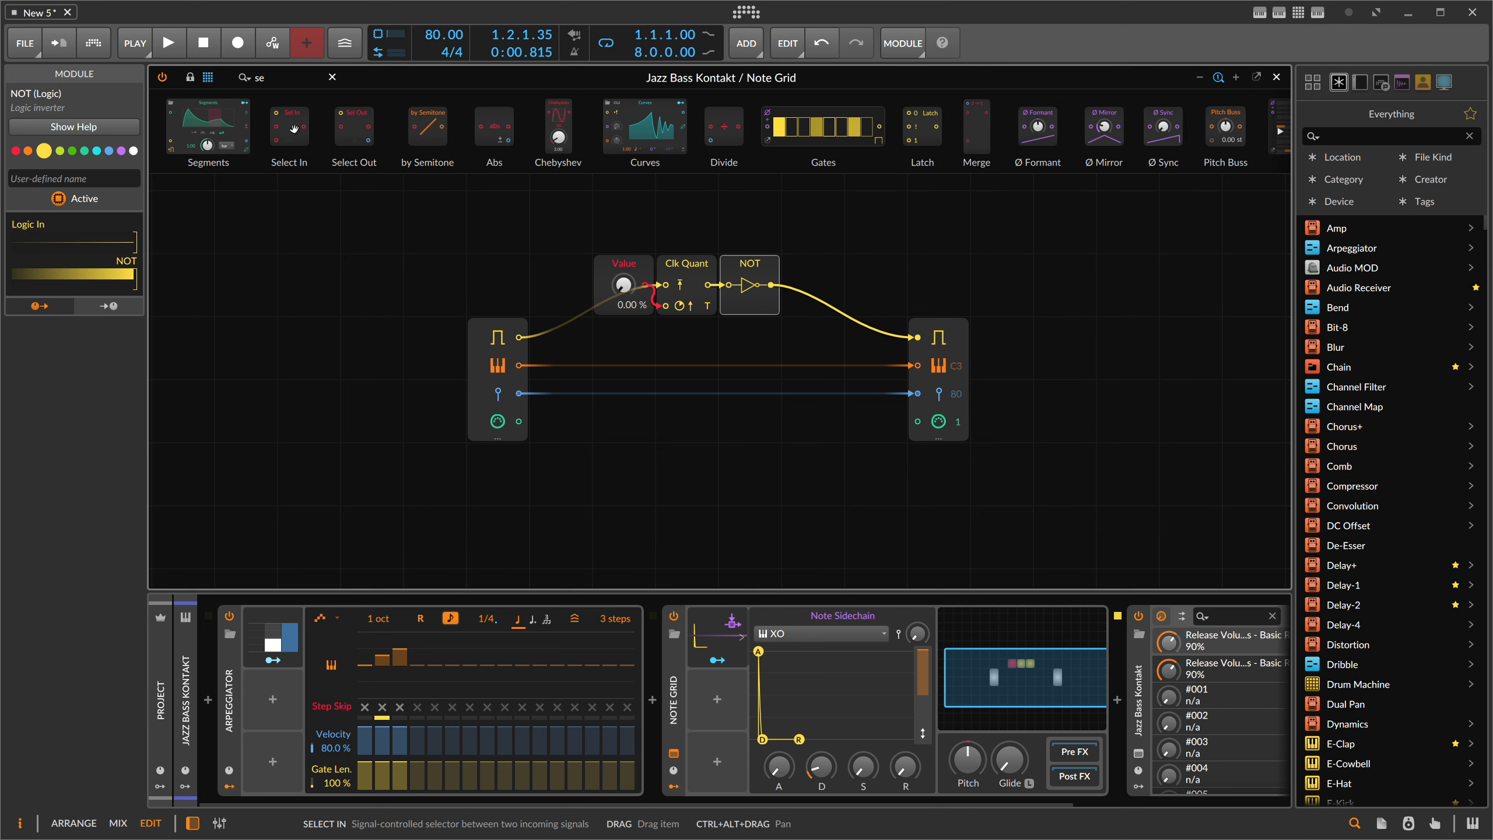
left_click_drag(288, 126, 901, 376)
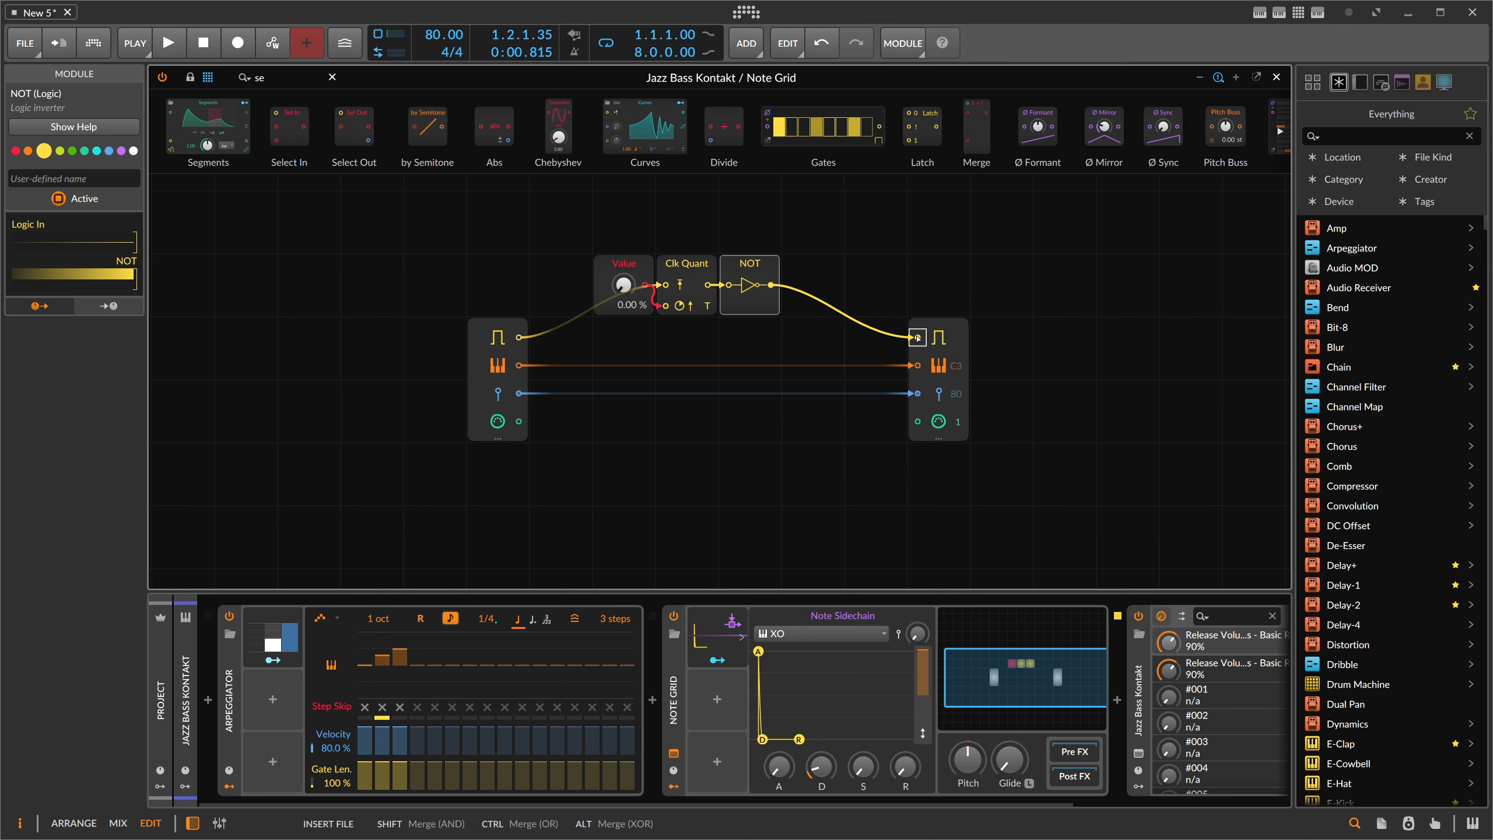
type("play")
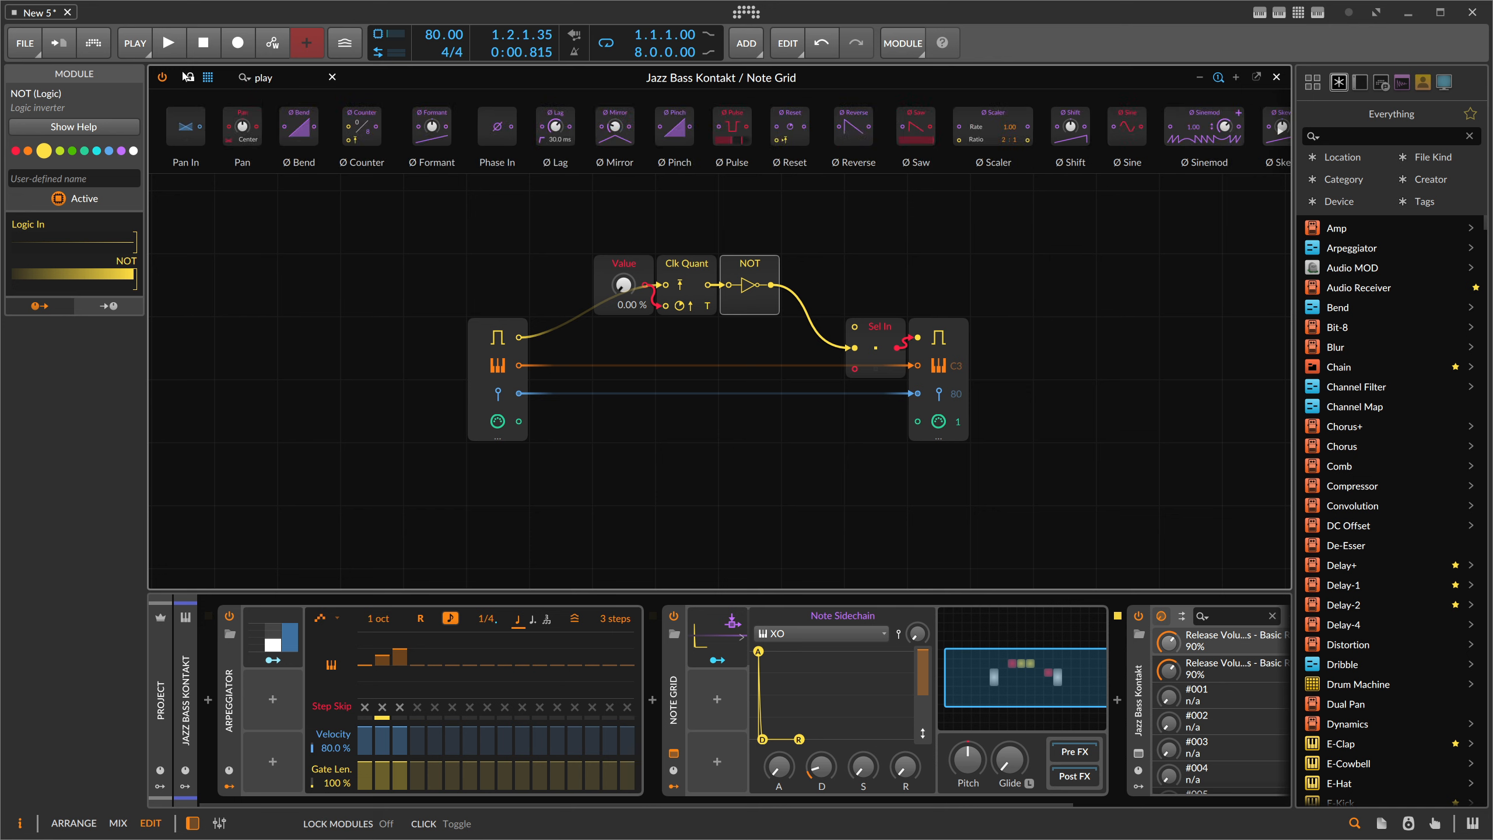
key("BackSpace")
key("BackSpace")
key("BackSpace")
key("BackSpace")
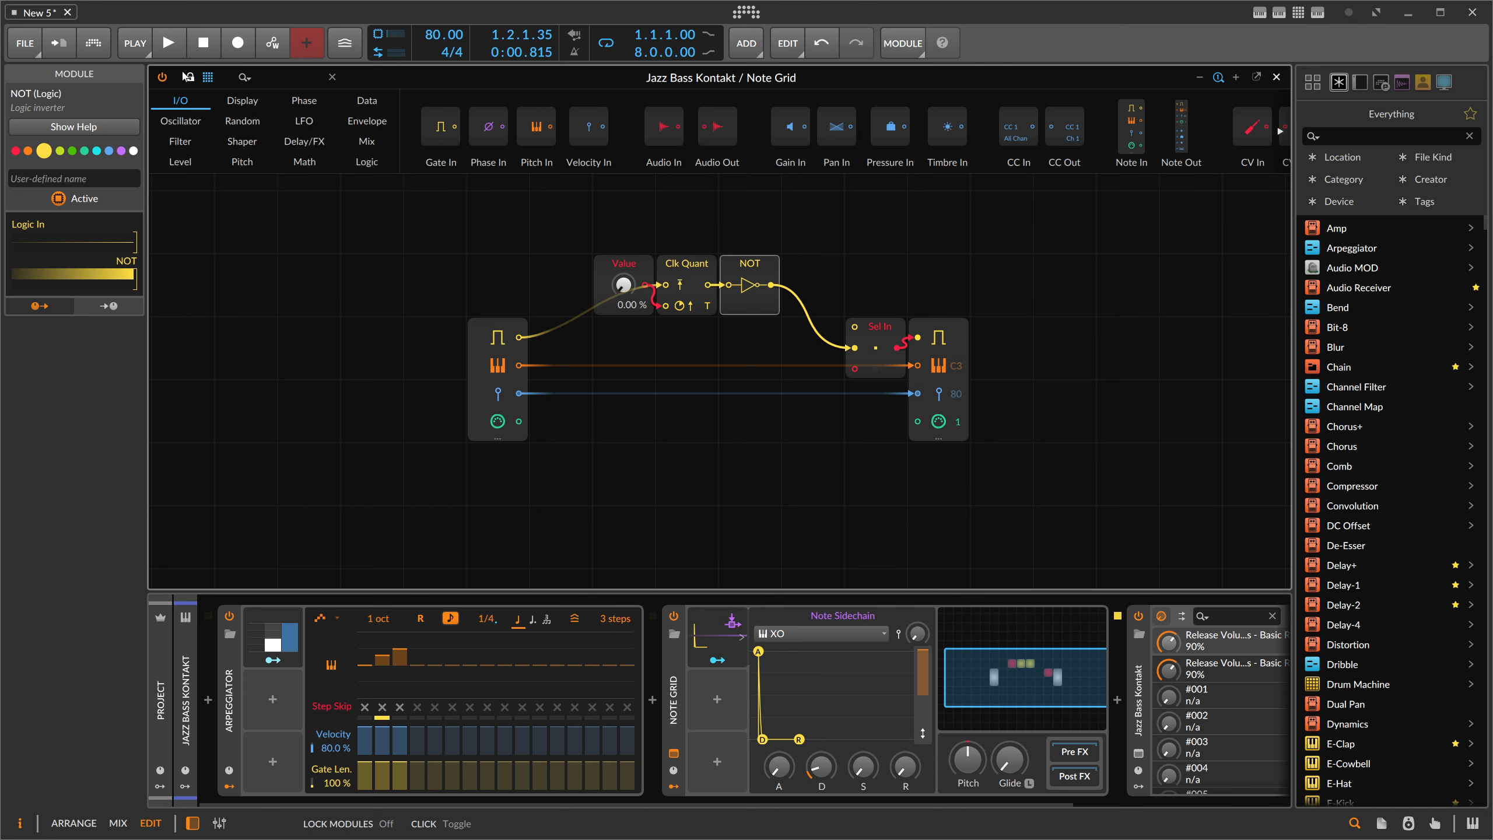
Feed the note gate into Select In's control input, move NOT to its lowest input and disconnect the middle one.
left_click_drag(519, 337, 854, 327)
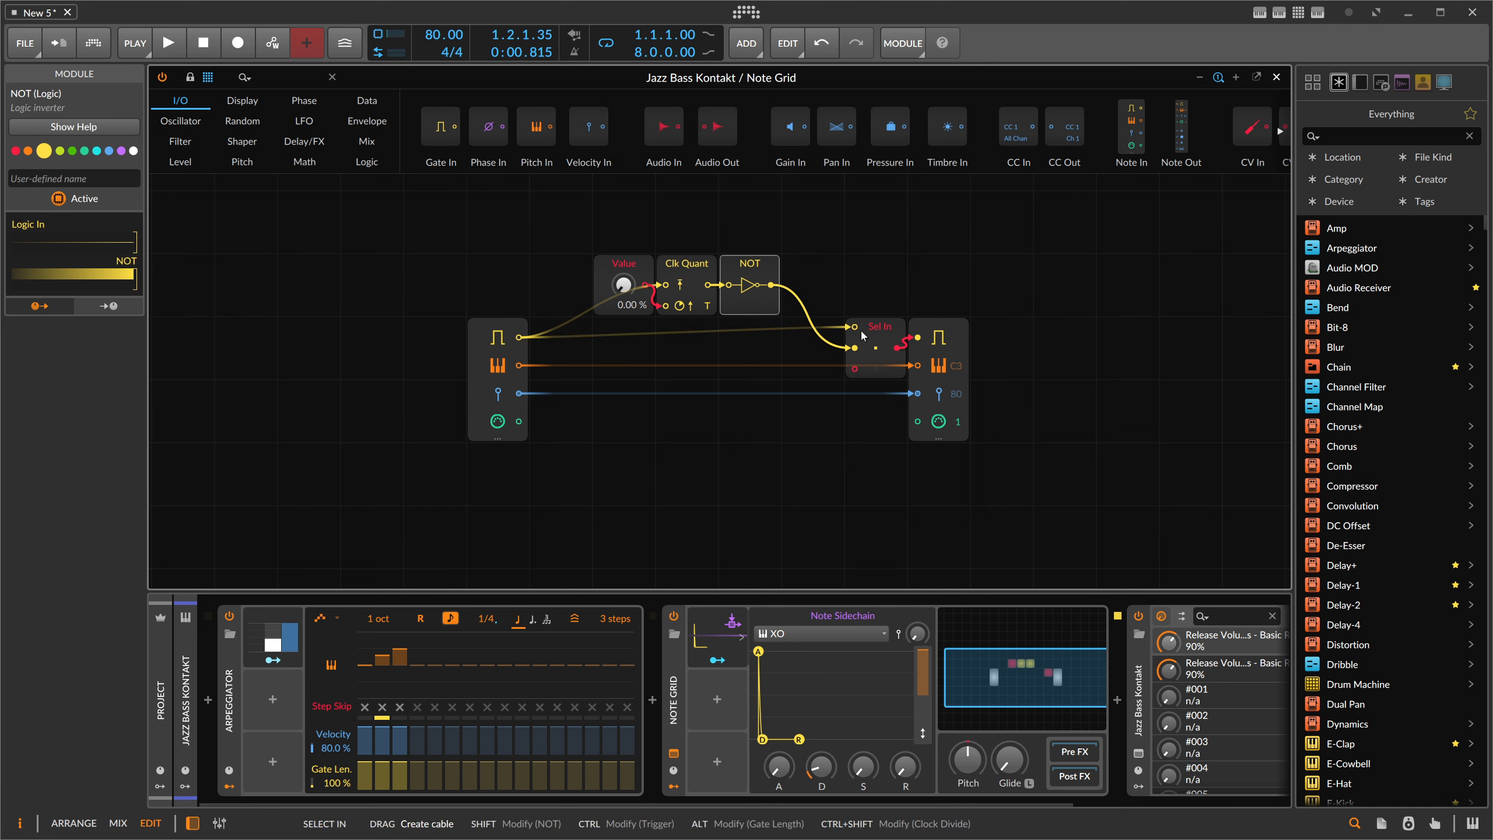
left_click_drag(772, 285, 854, 368)
double_click(854, 348)
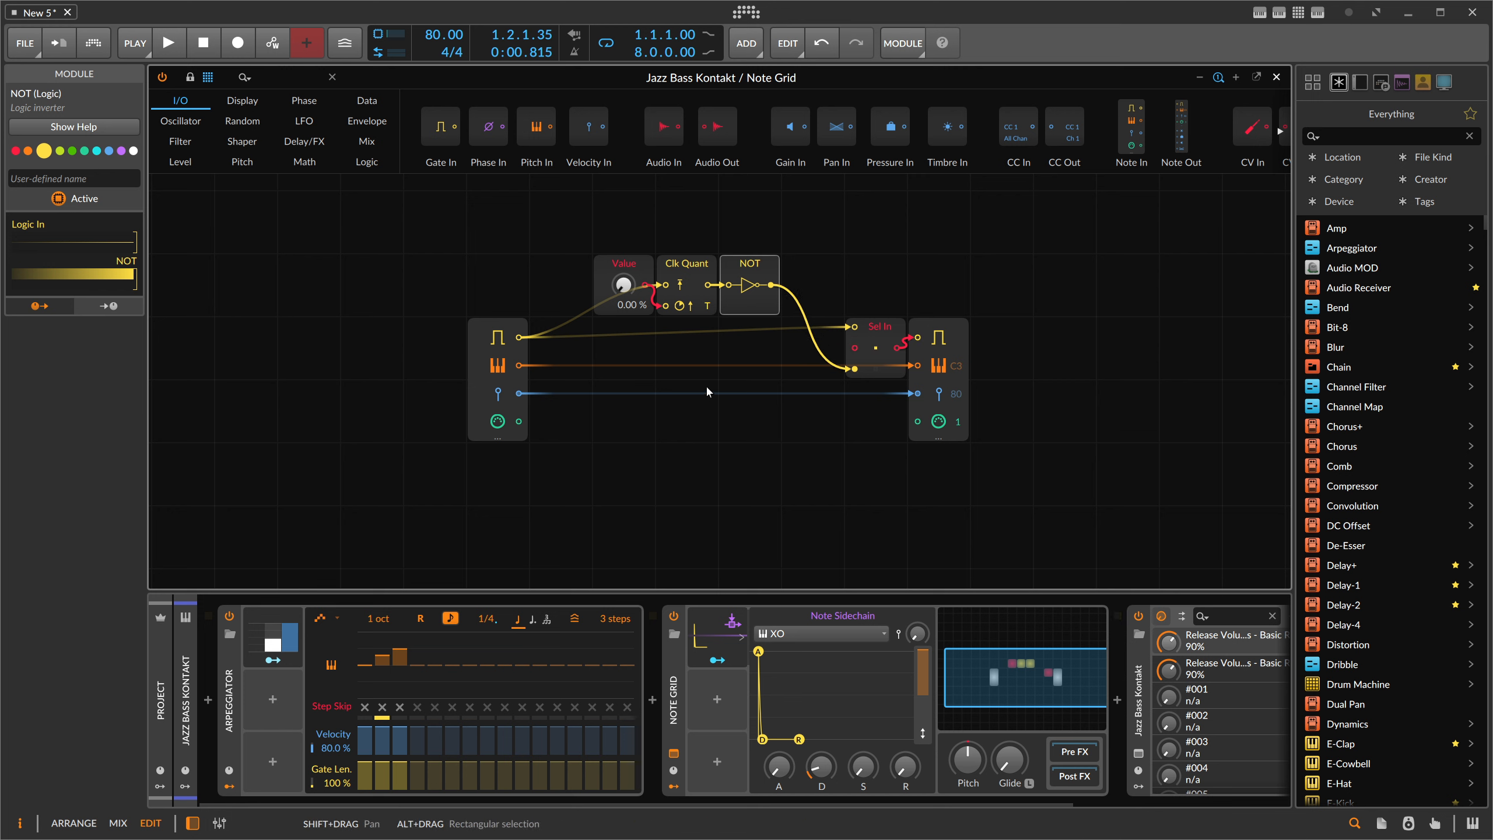
Raise the second step of the Arpeggiator's Steps modulator slightly while listening to the bass line, then collapse the modulator and stop playback.
key("space")
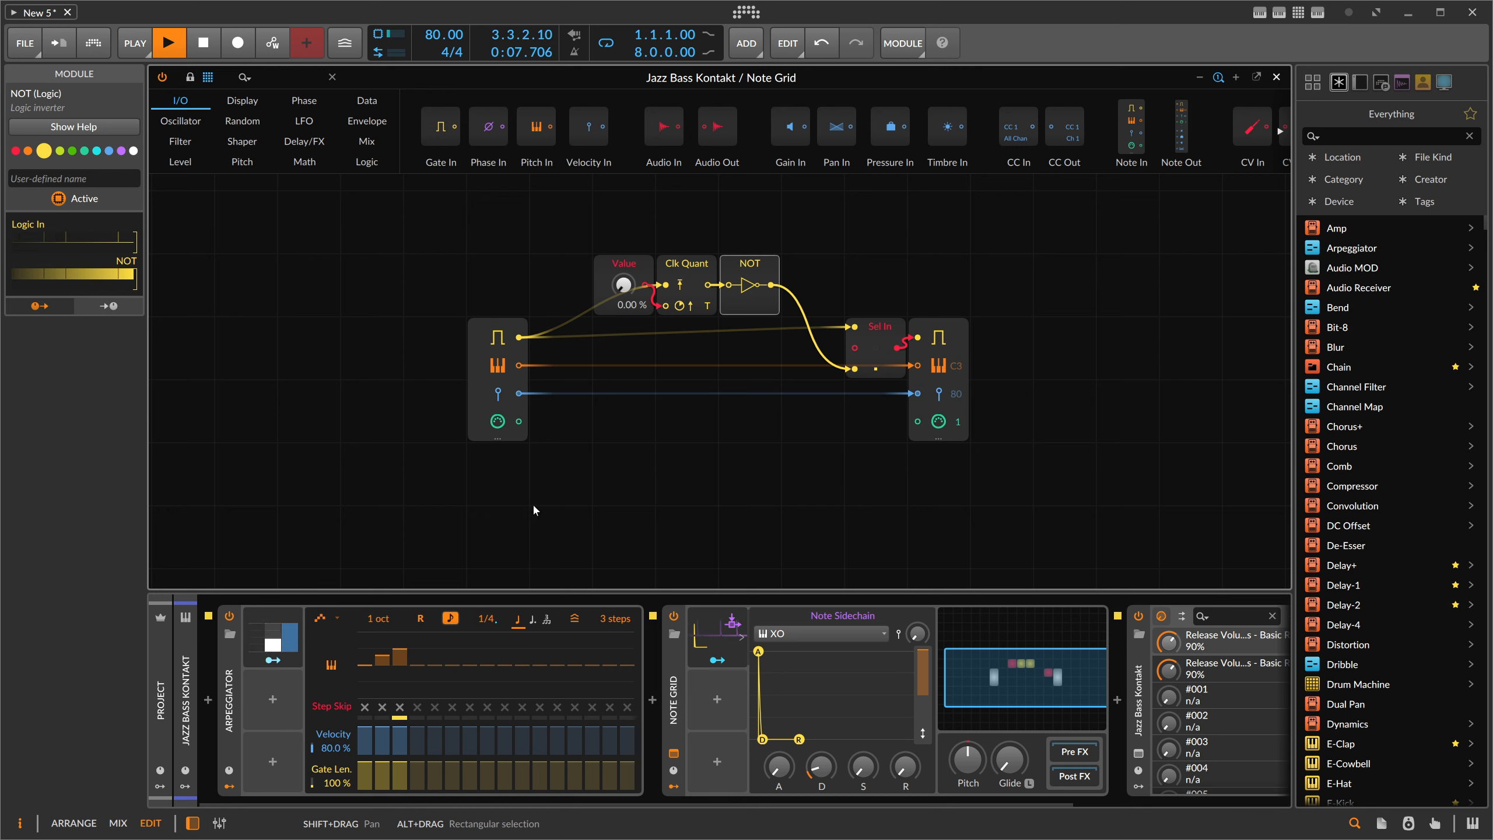
left_click(339, 619)
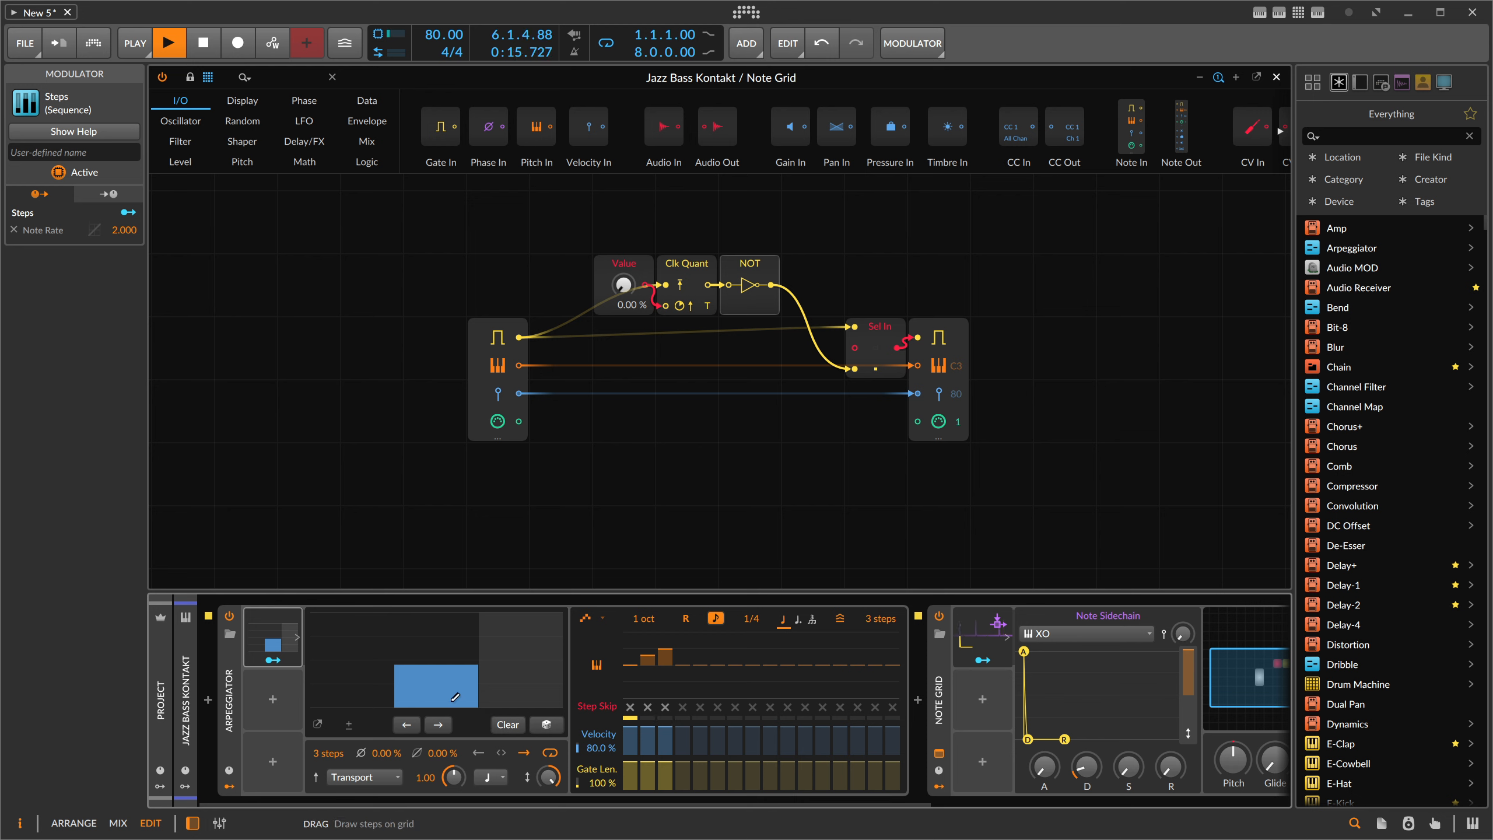
left_click_drag(423, 665, 422, 660)
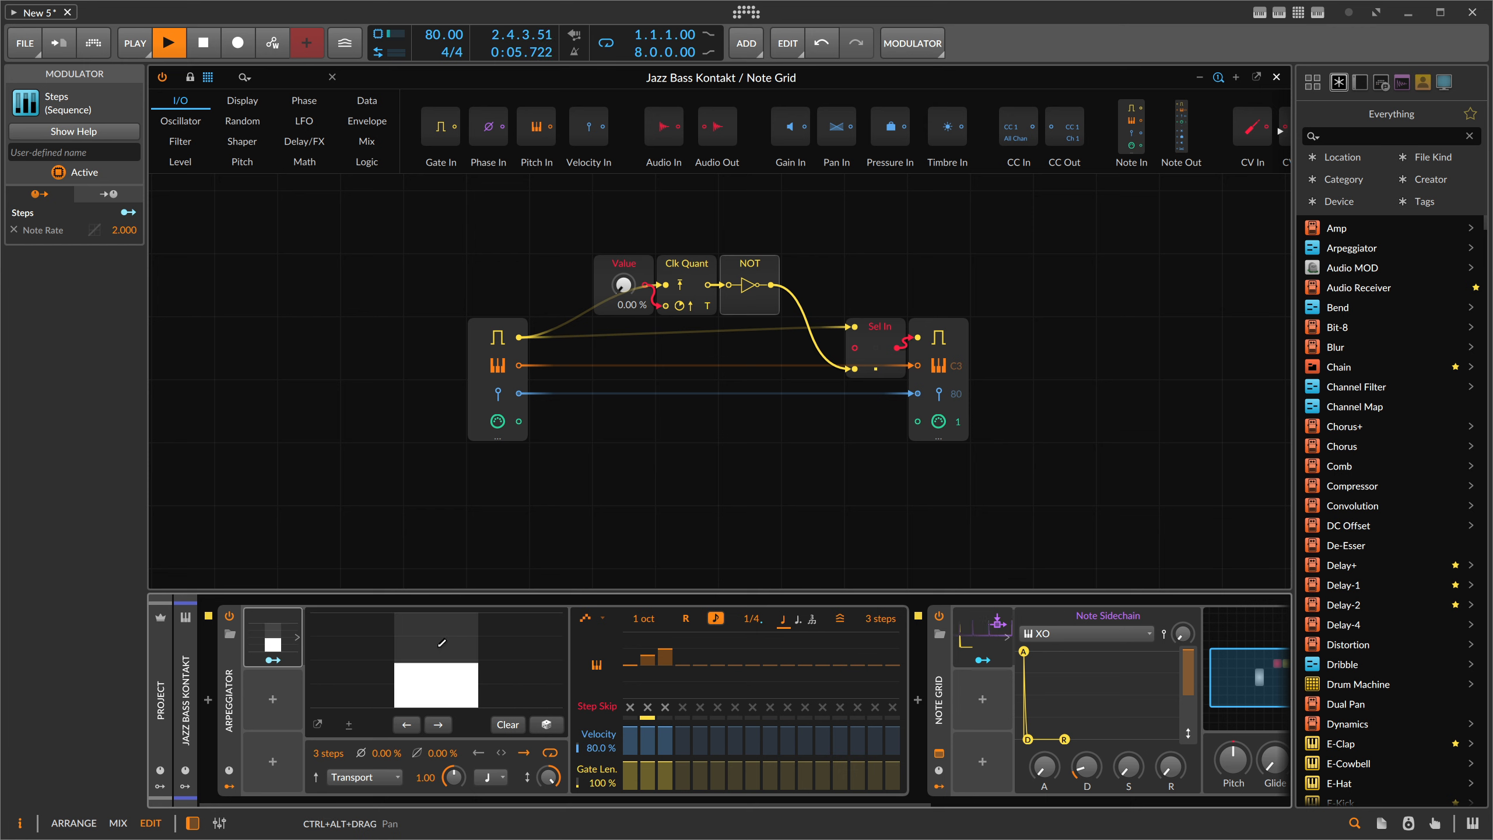
left_click(280, 636)
left_click(369, 533)
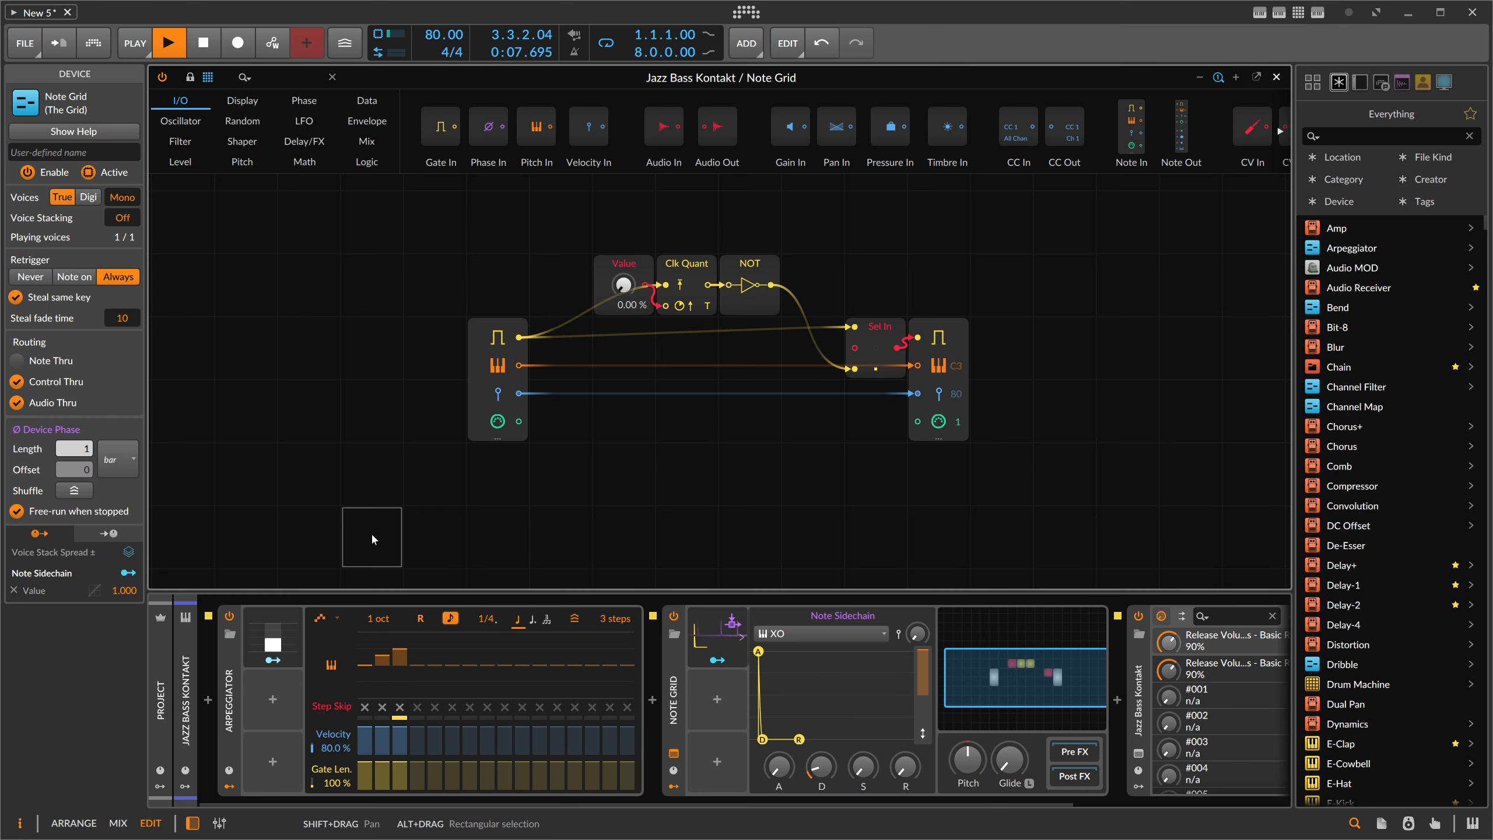
key("space")
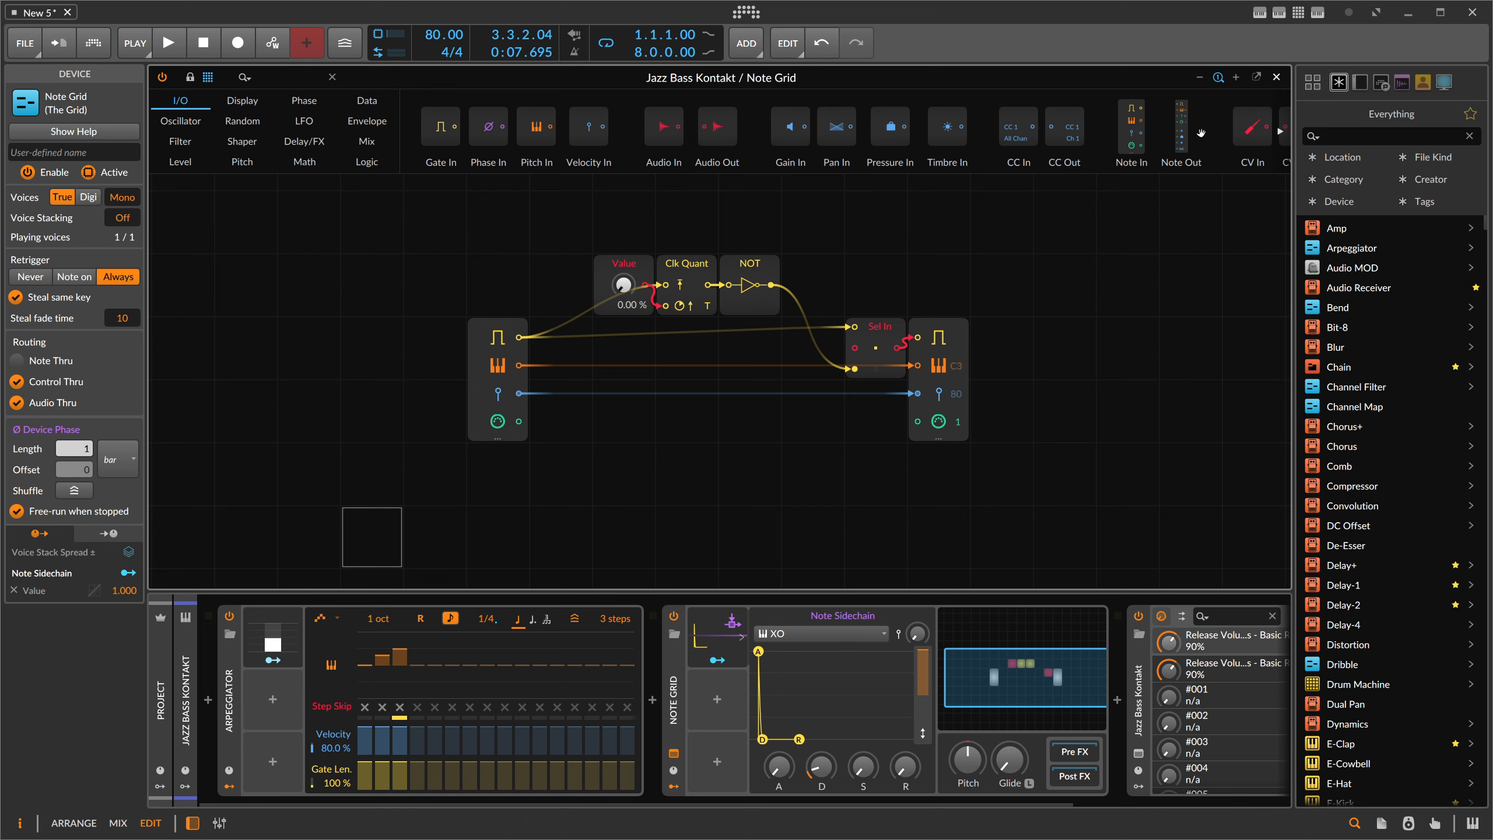
Close the Note Grid editor and examine the notes in the Jazz Bass Kontakt and Wurlitzer clips.
left_click(1275, 78)
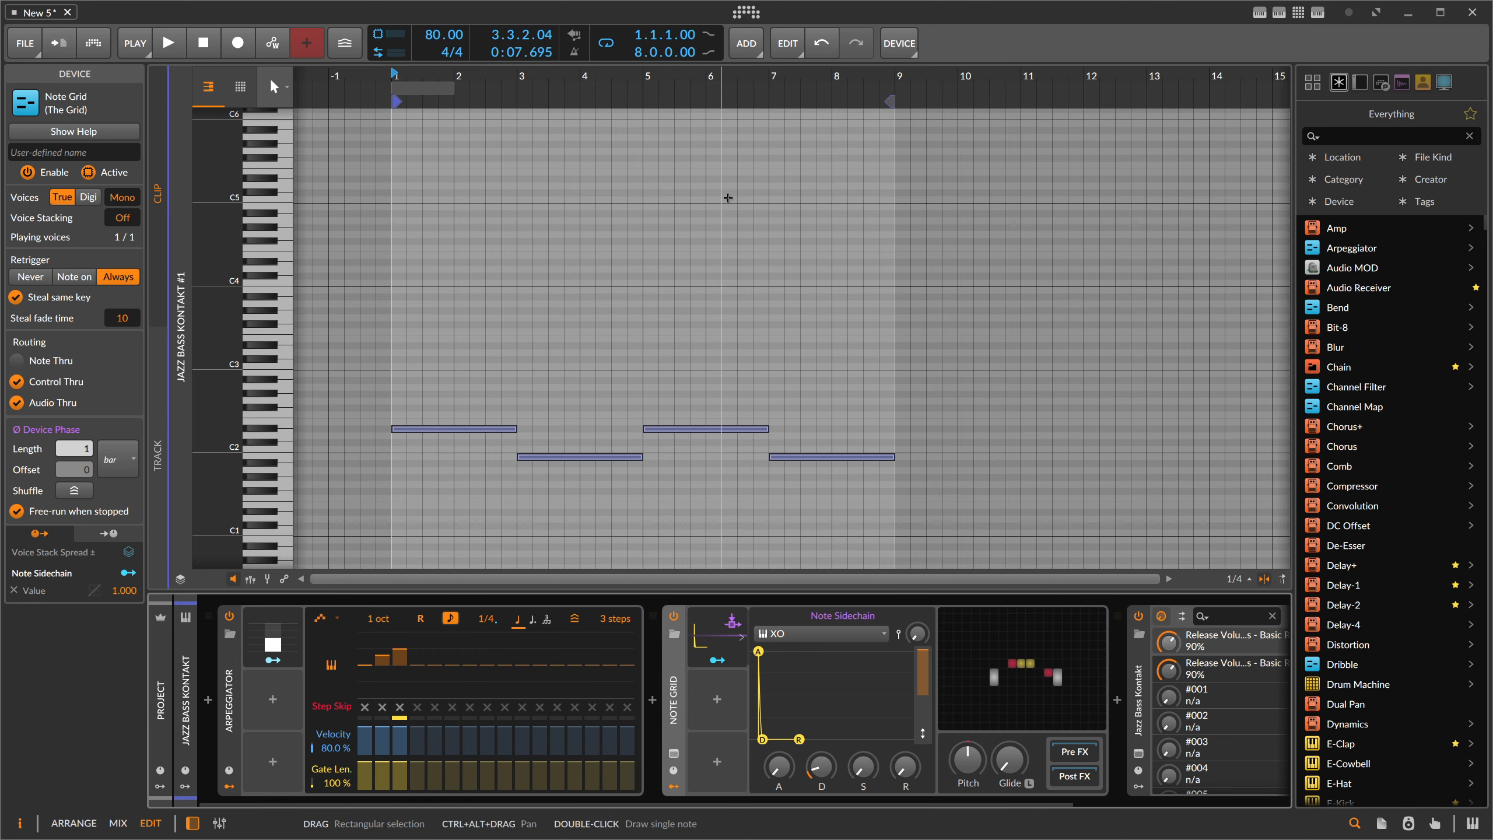
left_click(688, 230)
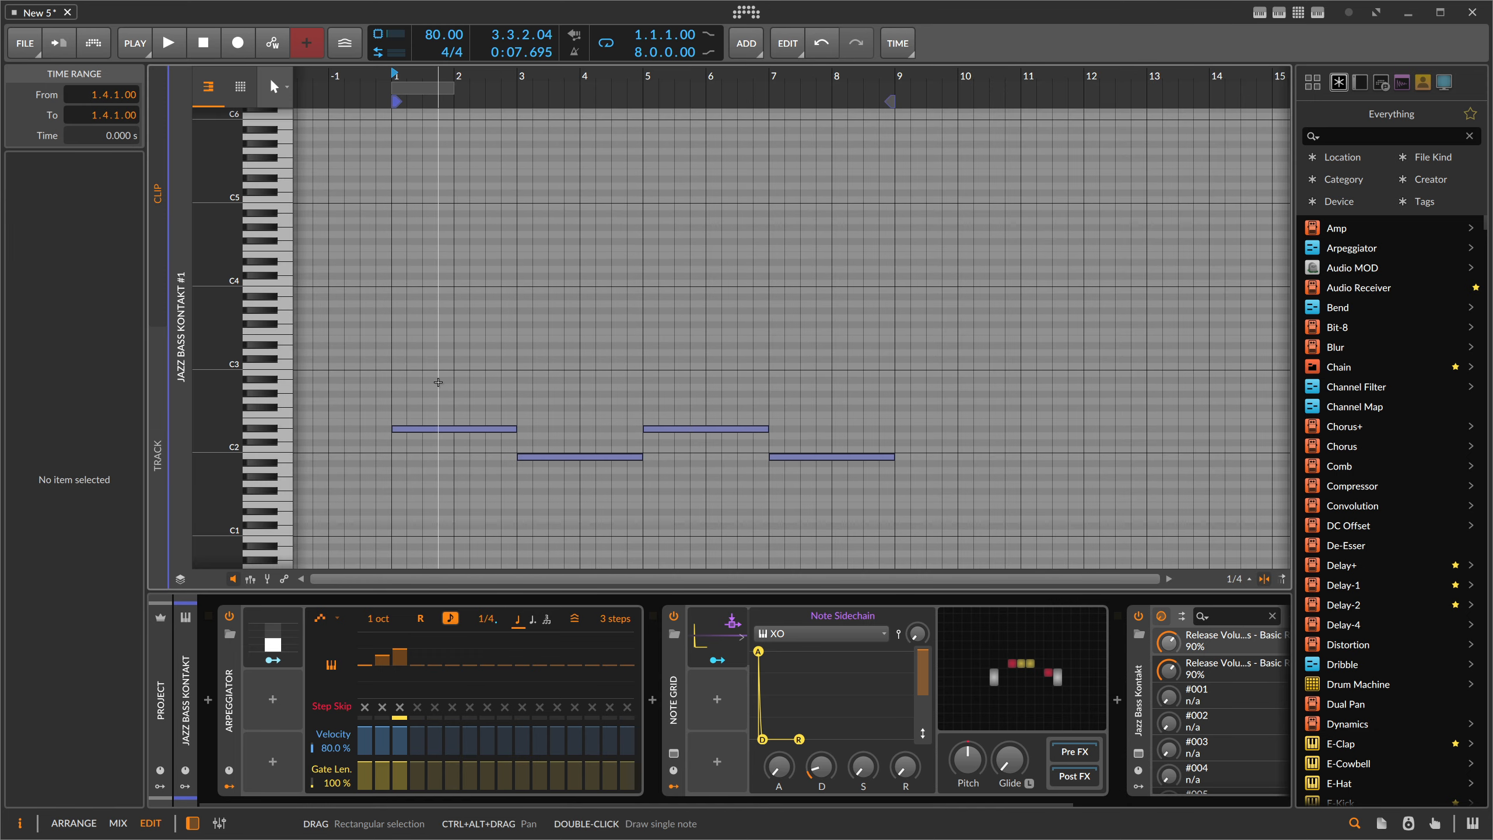
key("Tab")
left_click(238, 188)
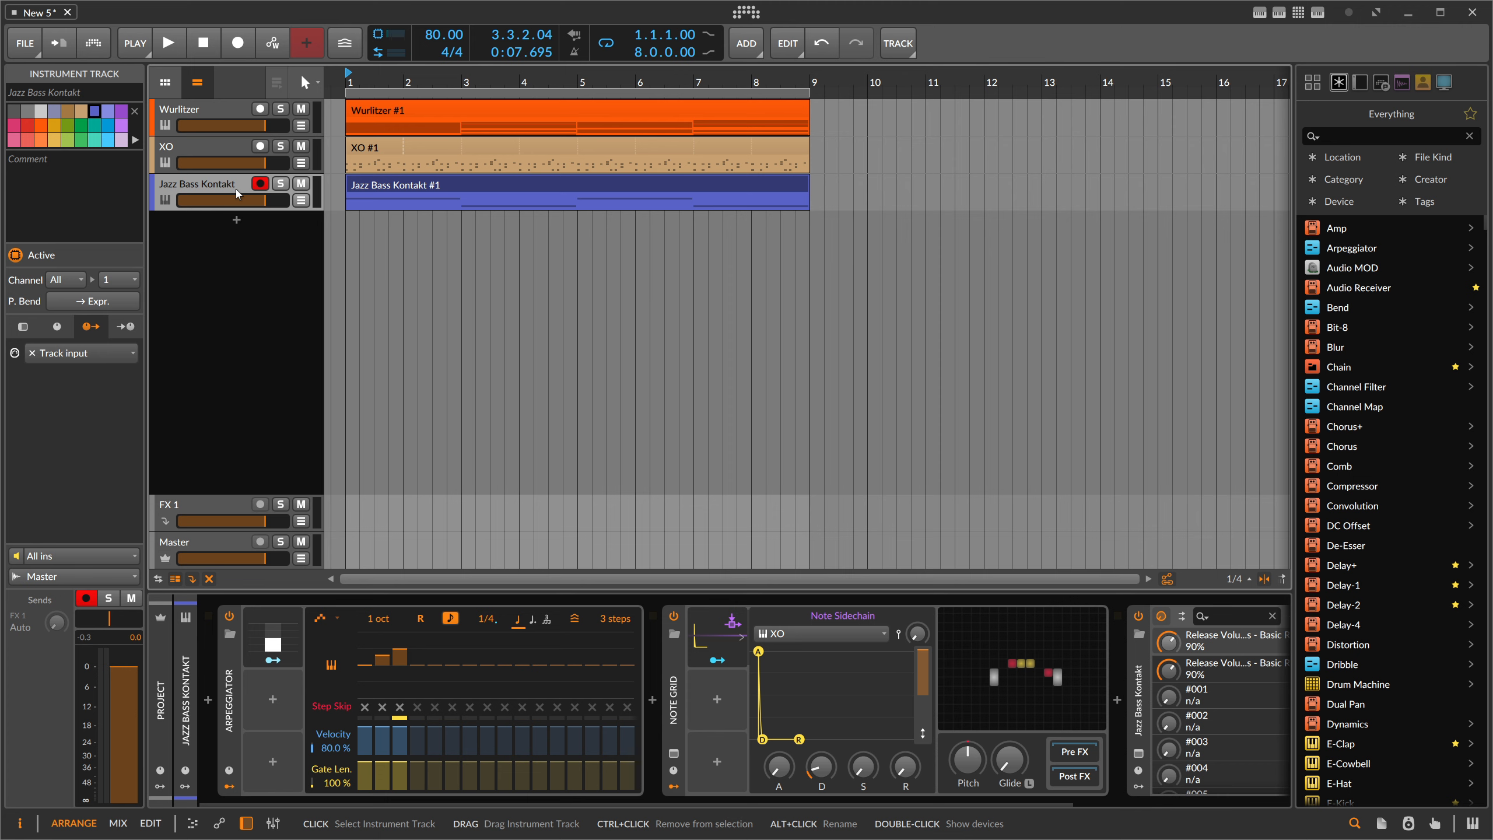
left_click(368, 118)
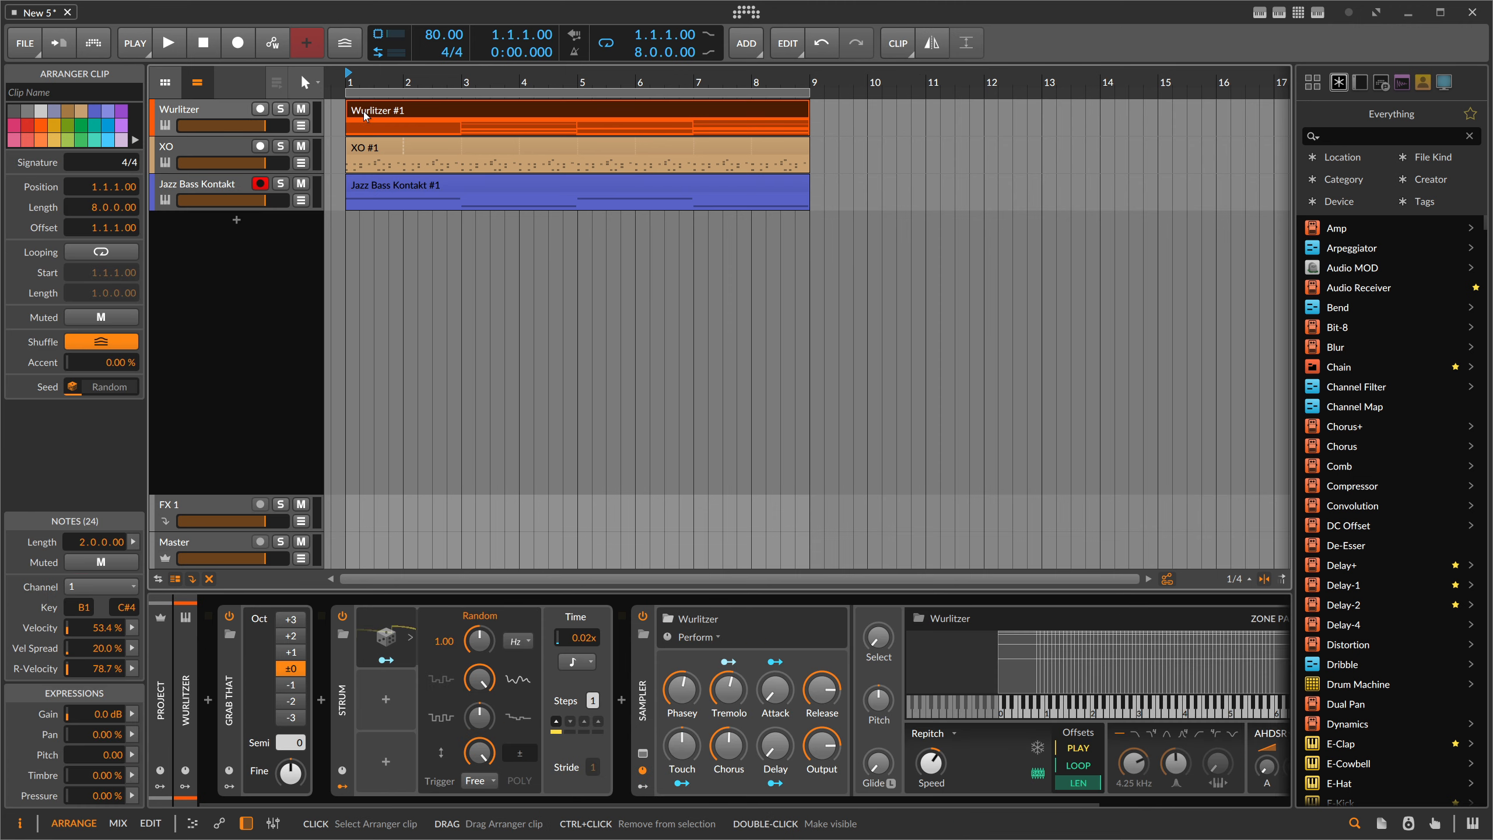
key("Tab")
left_click_drag(406, 194, 914, 514)
key("Tab")
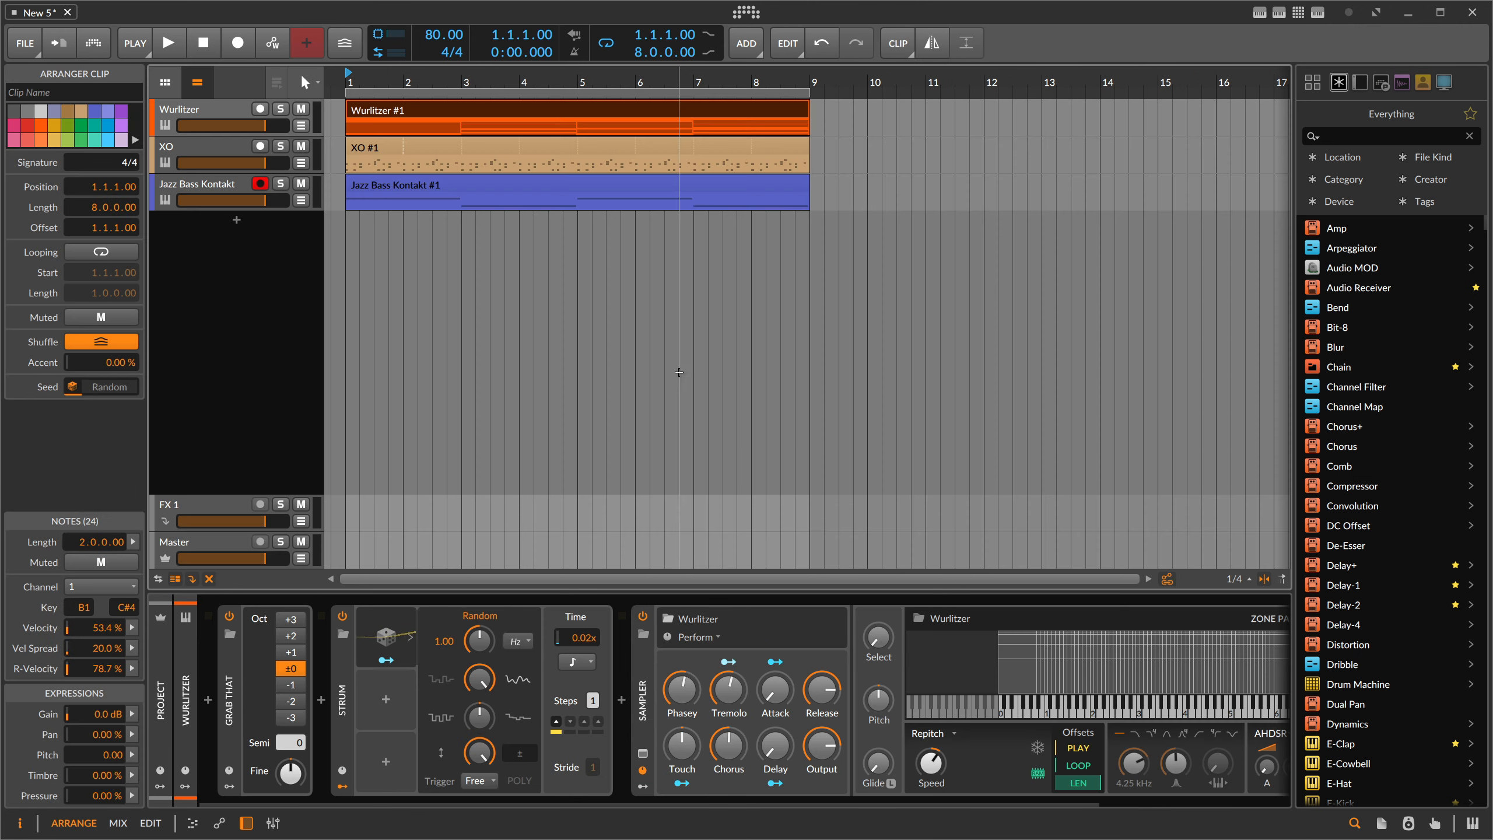
Examine the drum note timing in the XO clip and return to the arrangement.
left_click(358, 149)
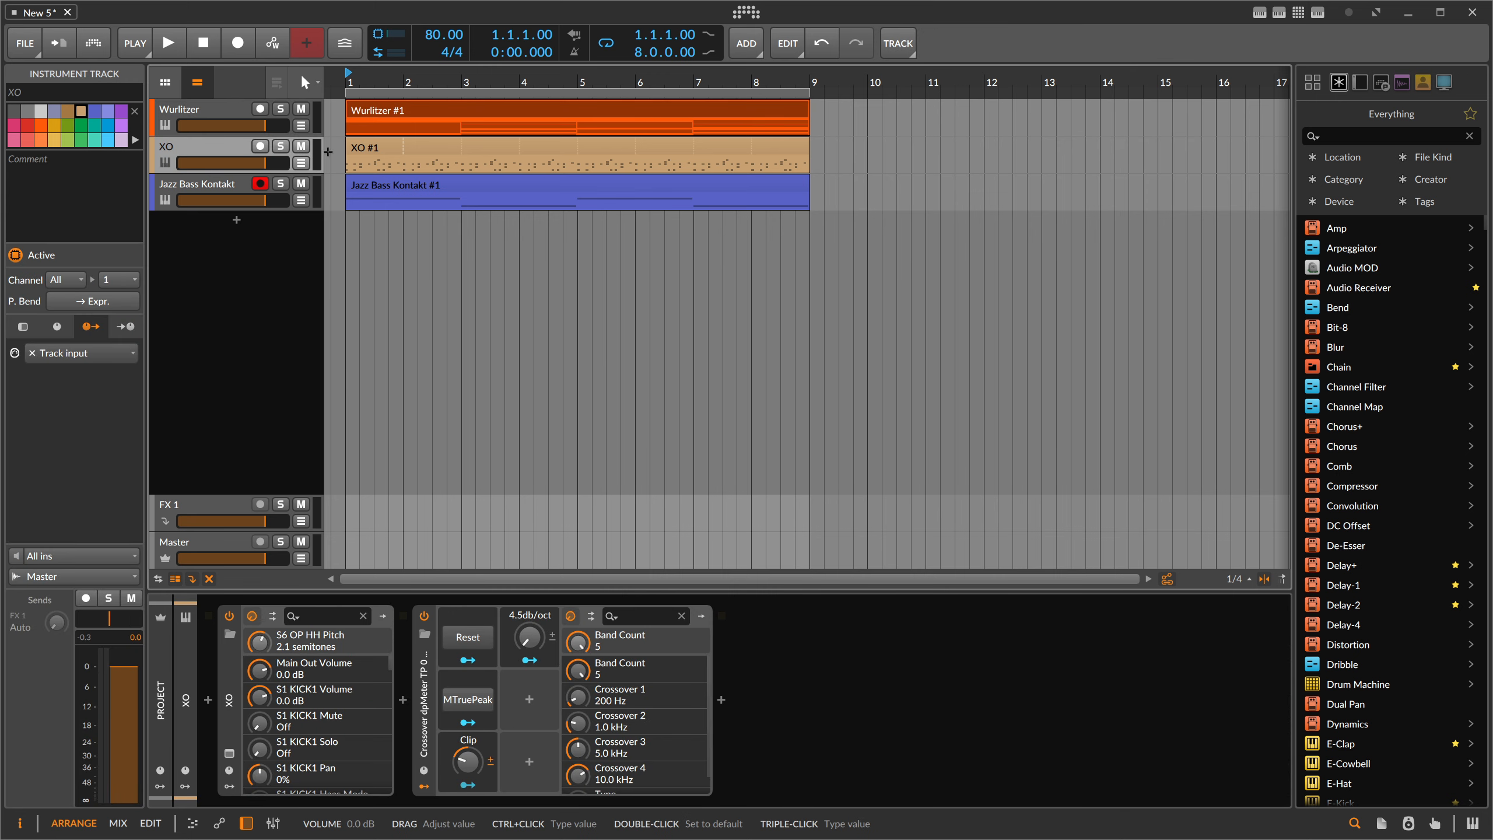
key("Tab")
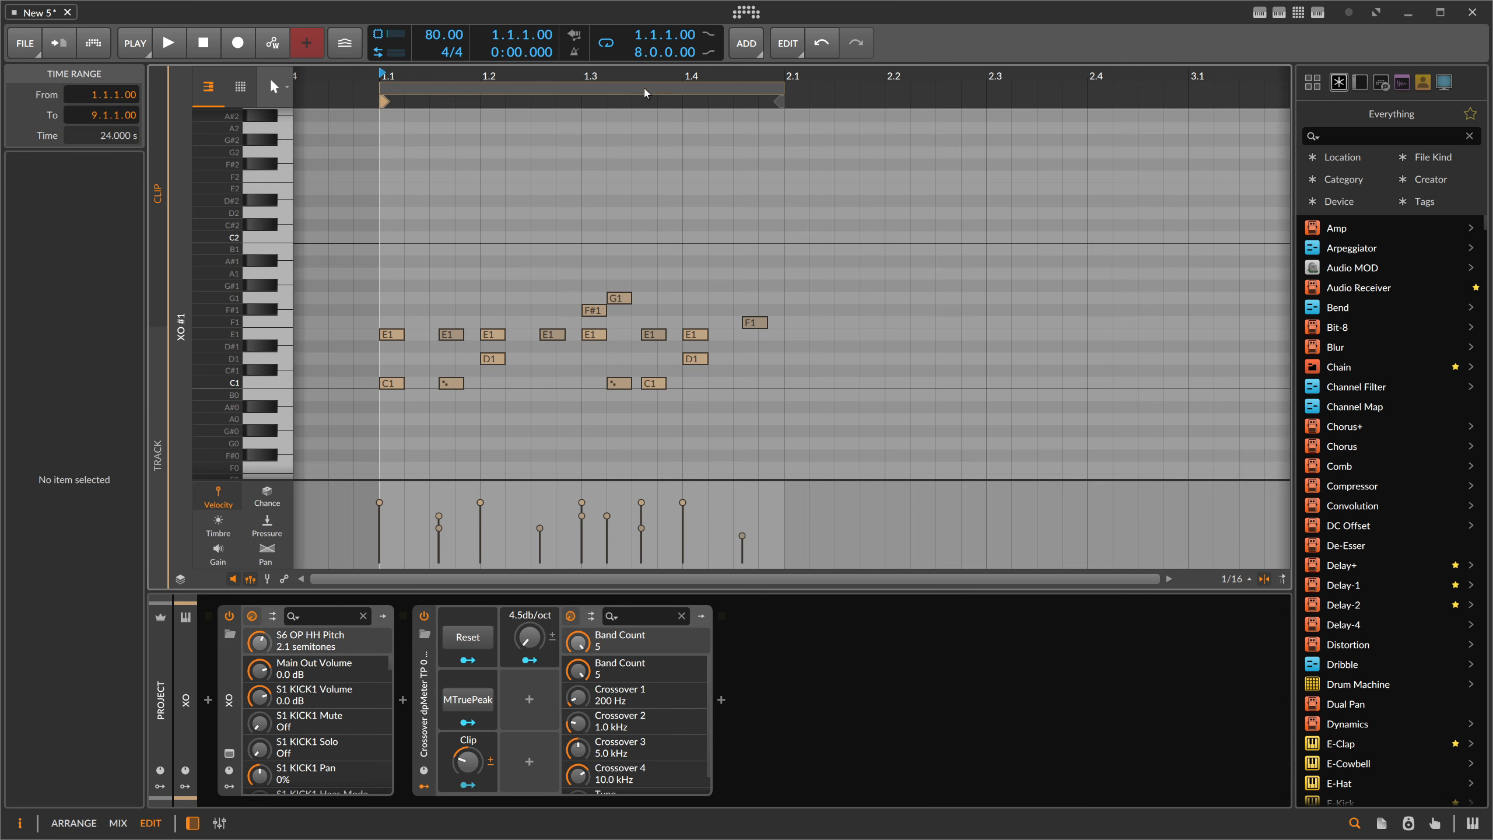
left_click_drag(658, 77, 658, 154)
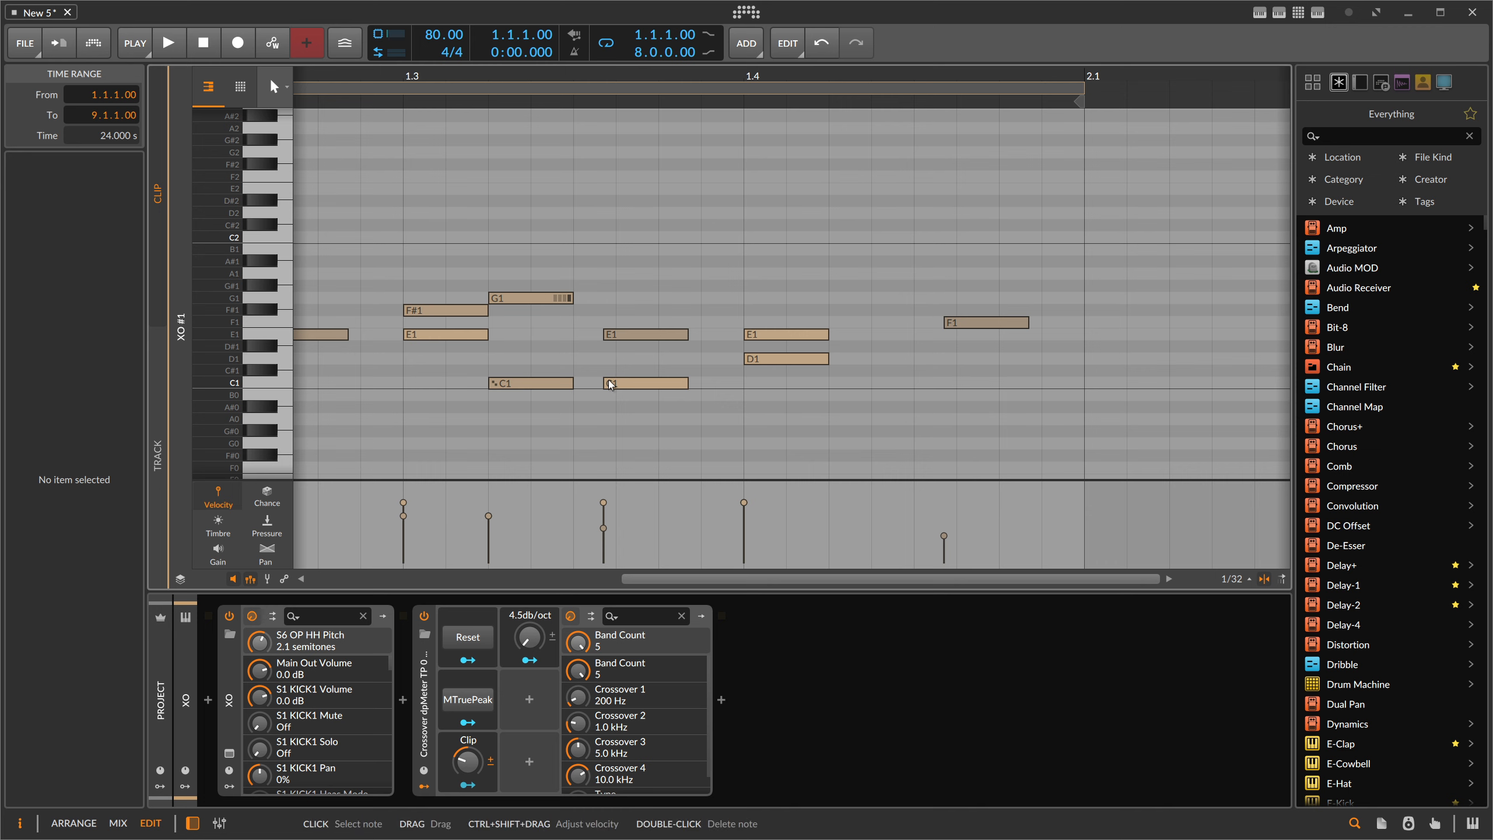
mouse_move(515, 77)
left_mouse_down()
mouse_move(528, 26)
mouse_move(501, 59)
left_mouse_up()
key("Tab")
Review the Note Grid patch on the Jazz Bass Kontakt track and close it.
left_click(220, 188)
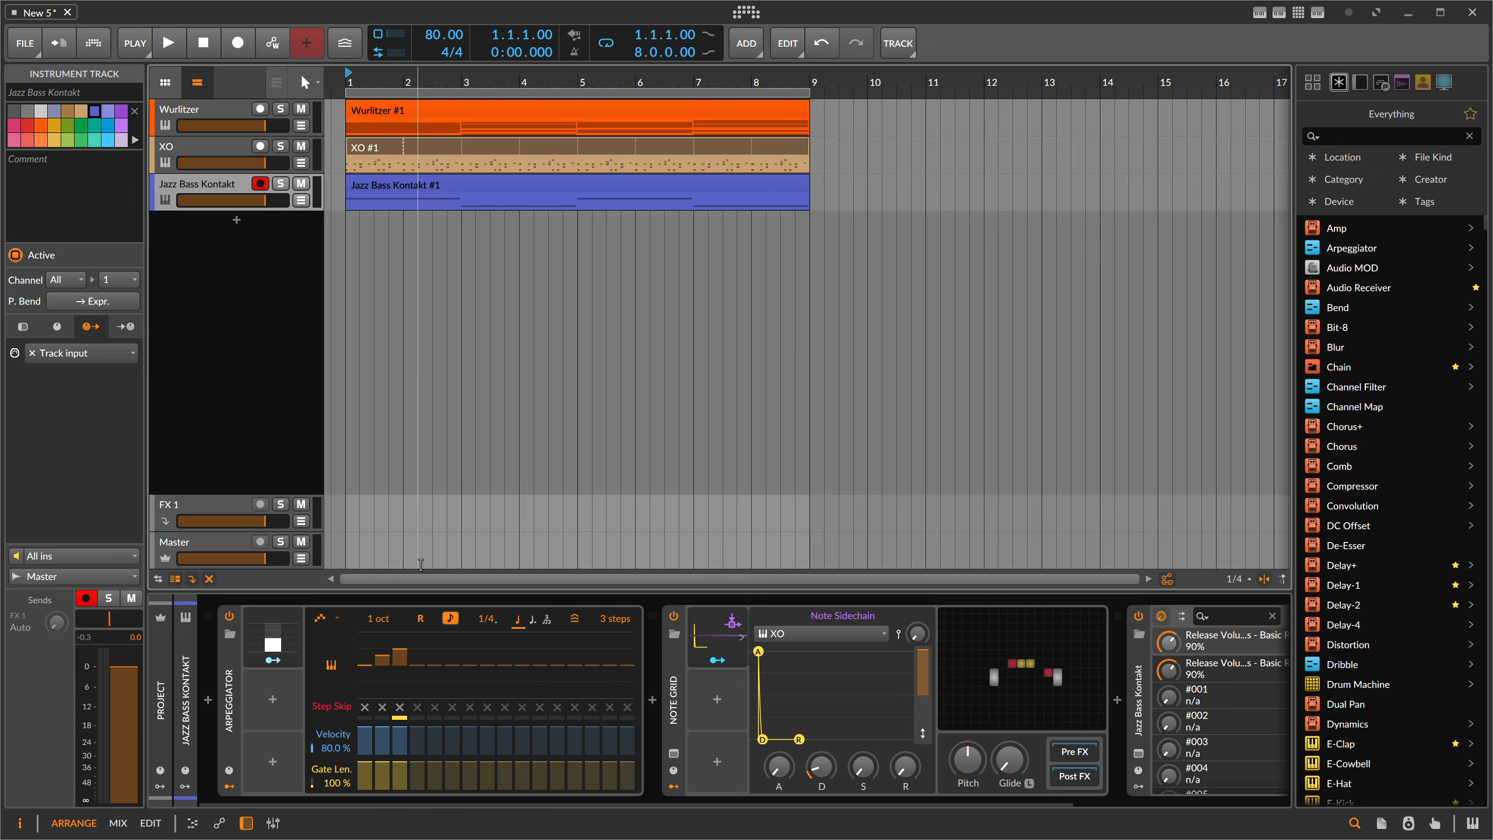
double_click(976, 676)
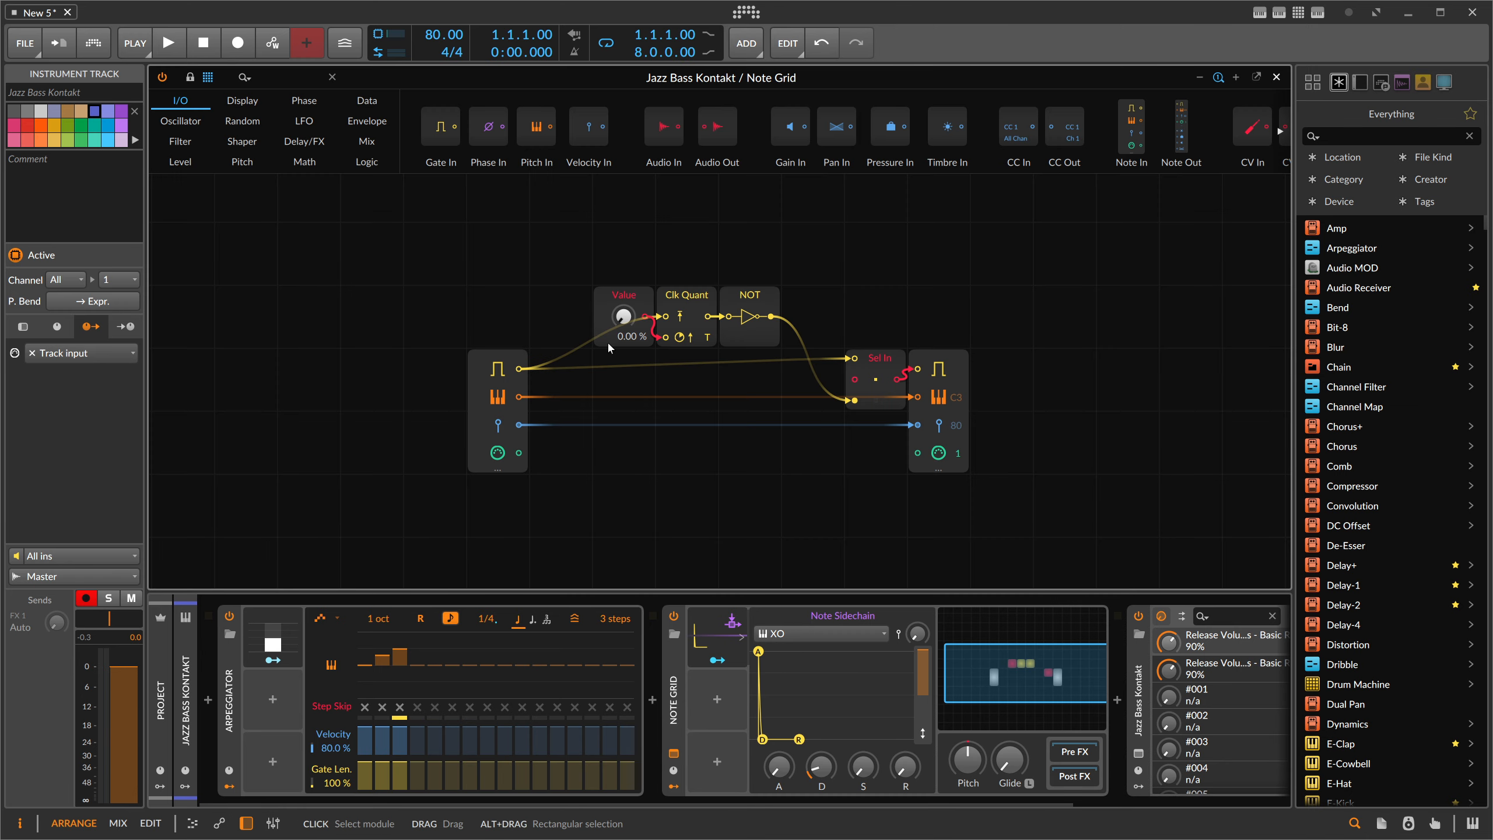
left_click(1277, 77)
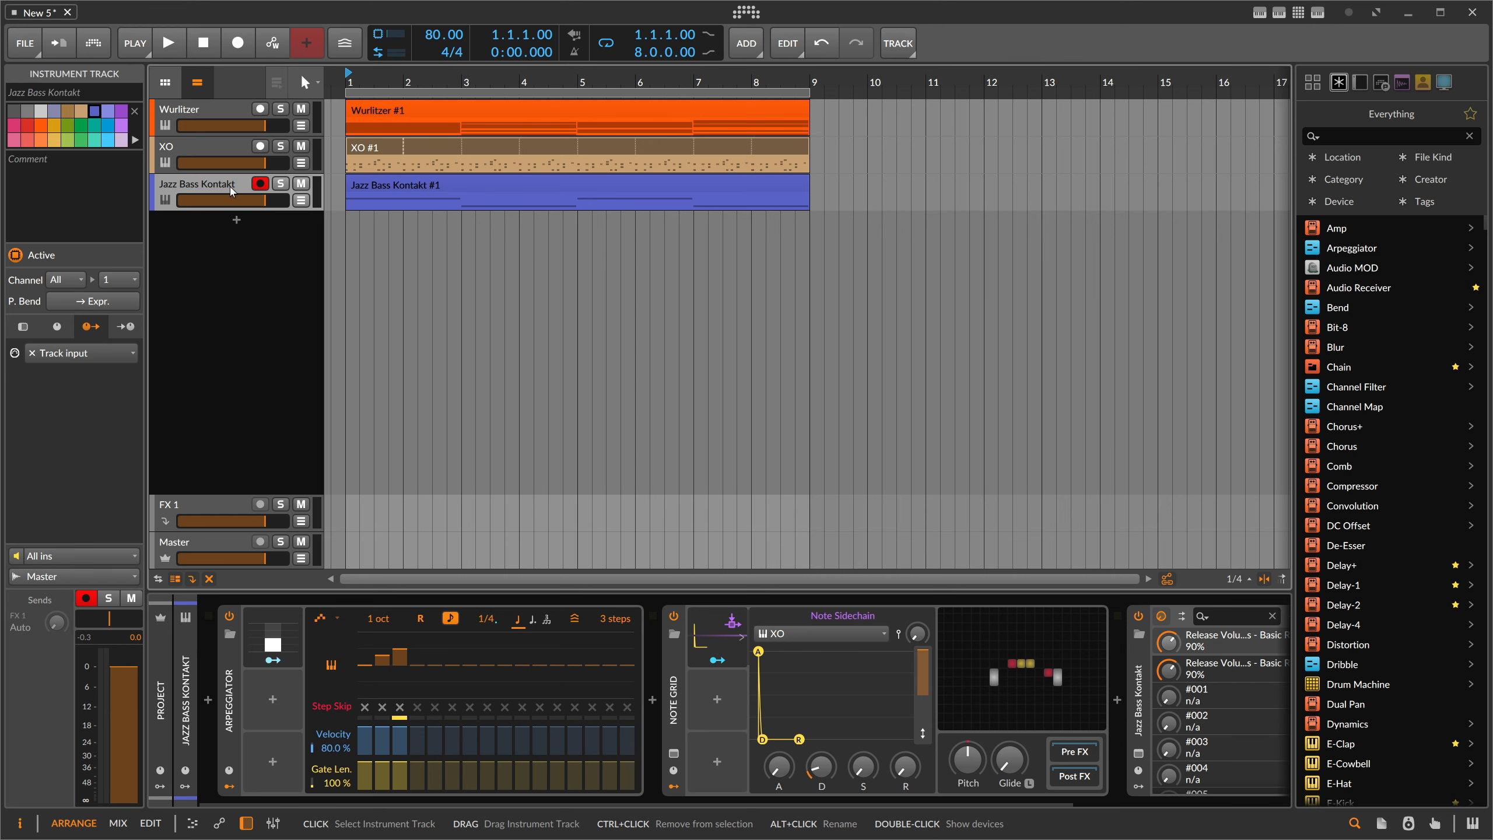
Add a new instrument track with the Pianoteq Mk I Soft preset.
left_click(236, 220)
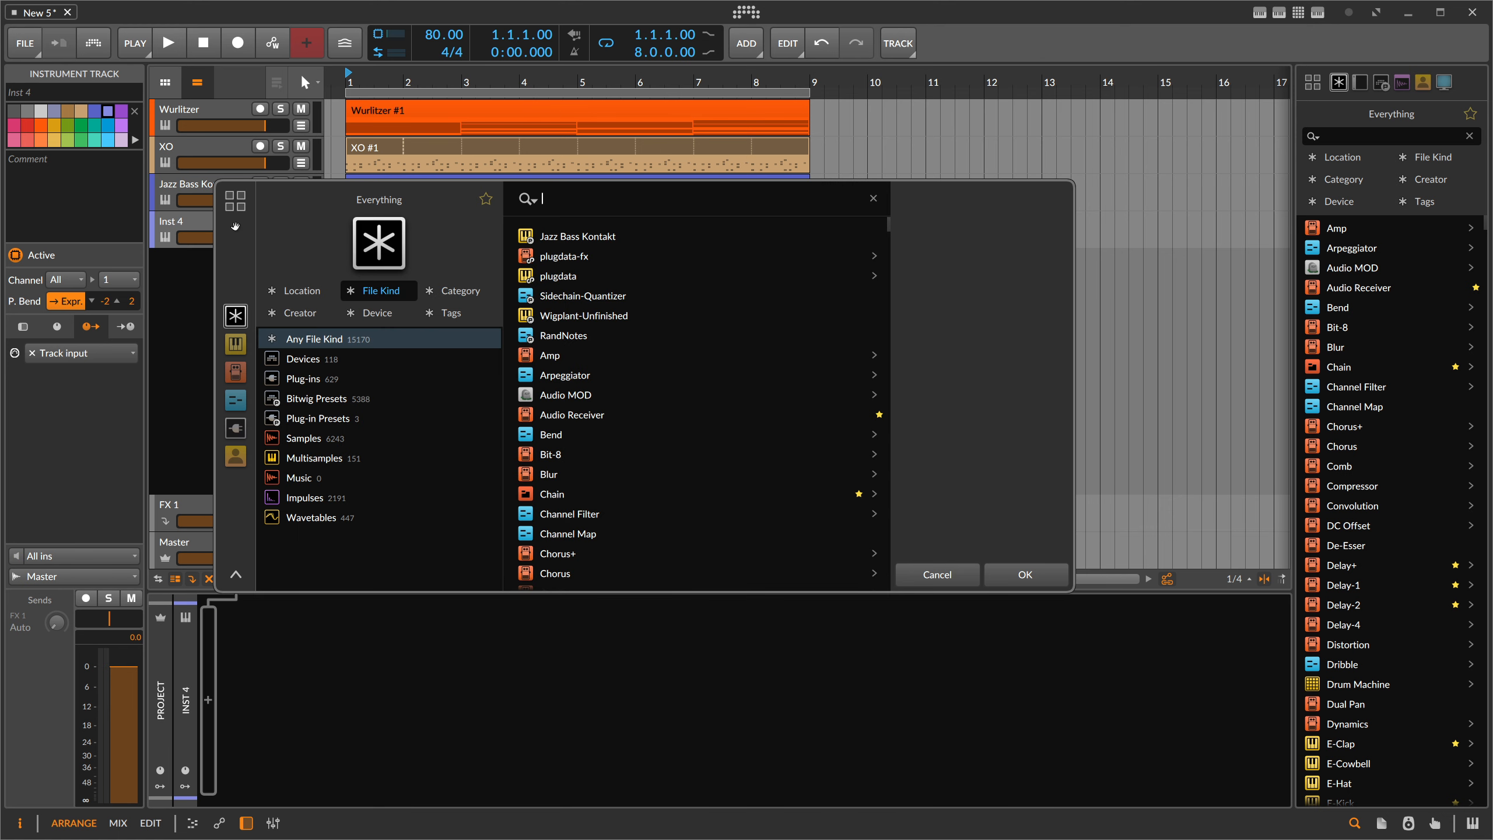
type("pianoteq")
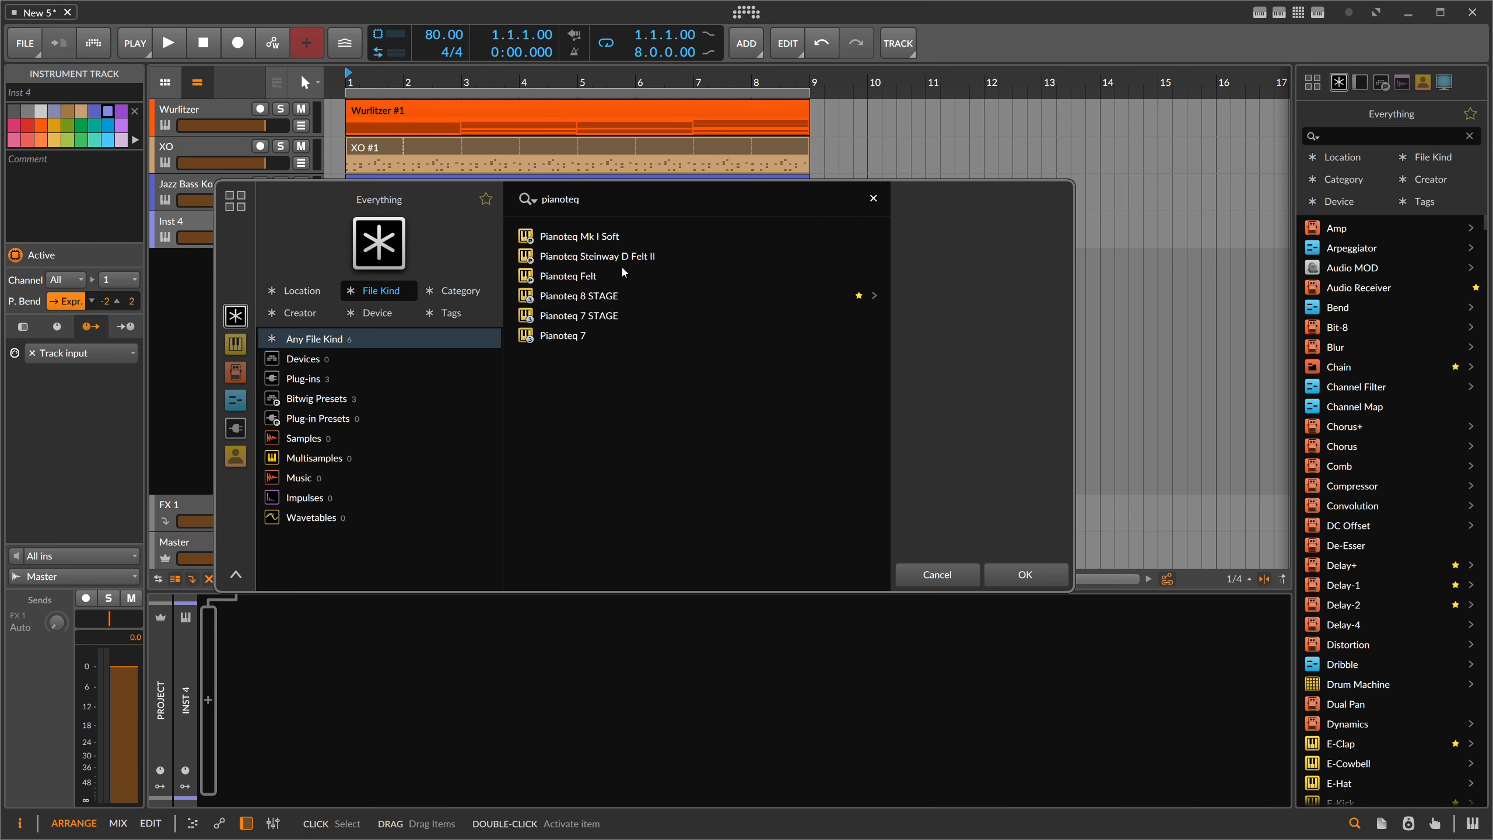
double_click(603, 236)
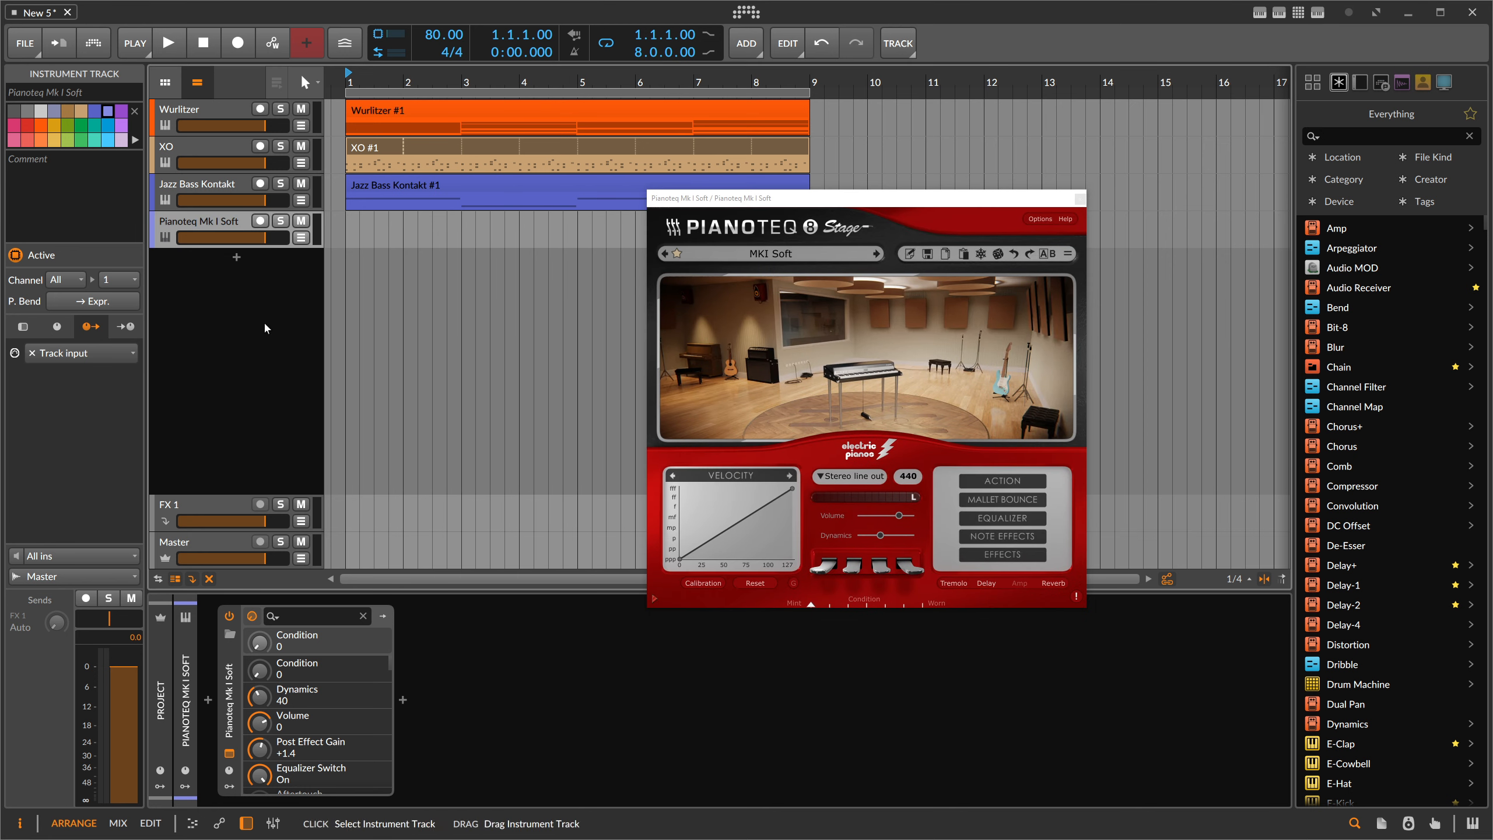
Insert a Note Grid before Pianoteq Mk I Soft and open its editor.
left_click(207, 701)
type("note grid")
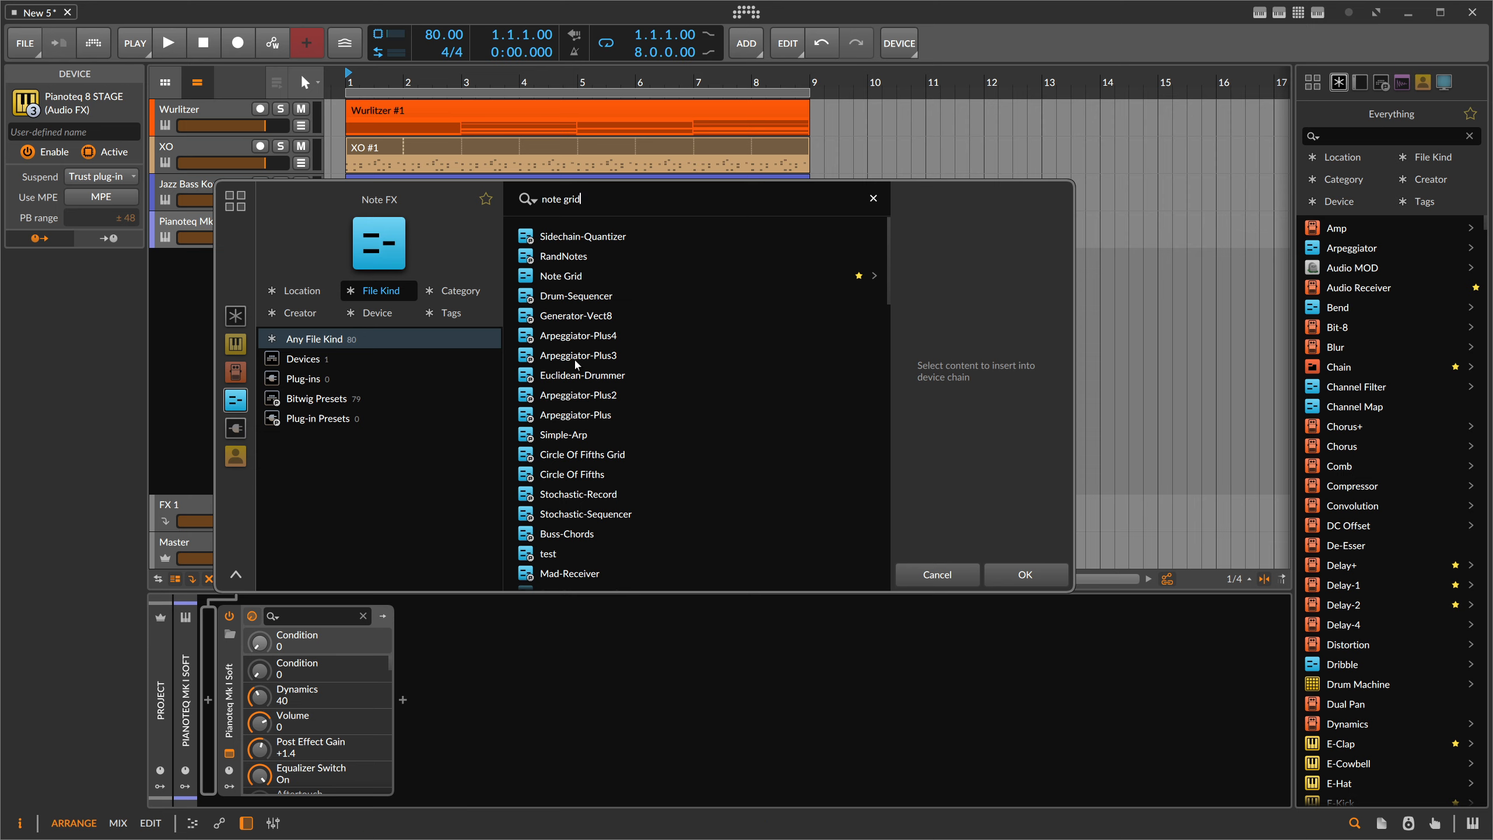
double_click(562, 276)
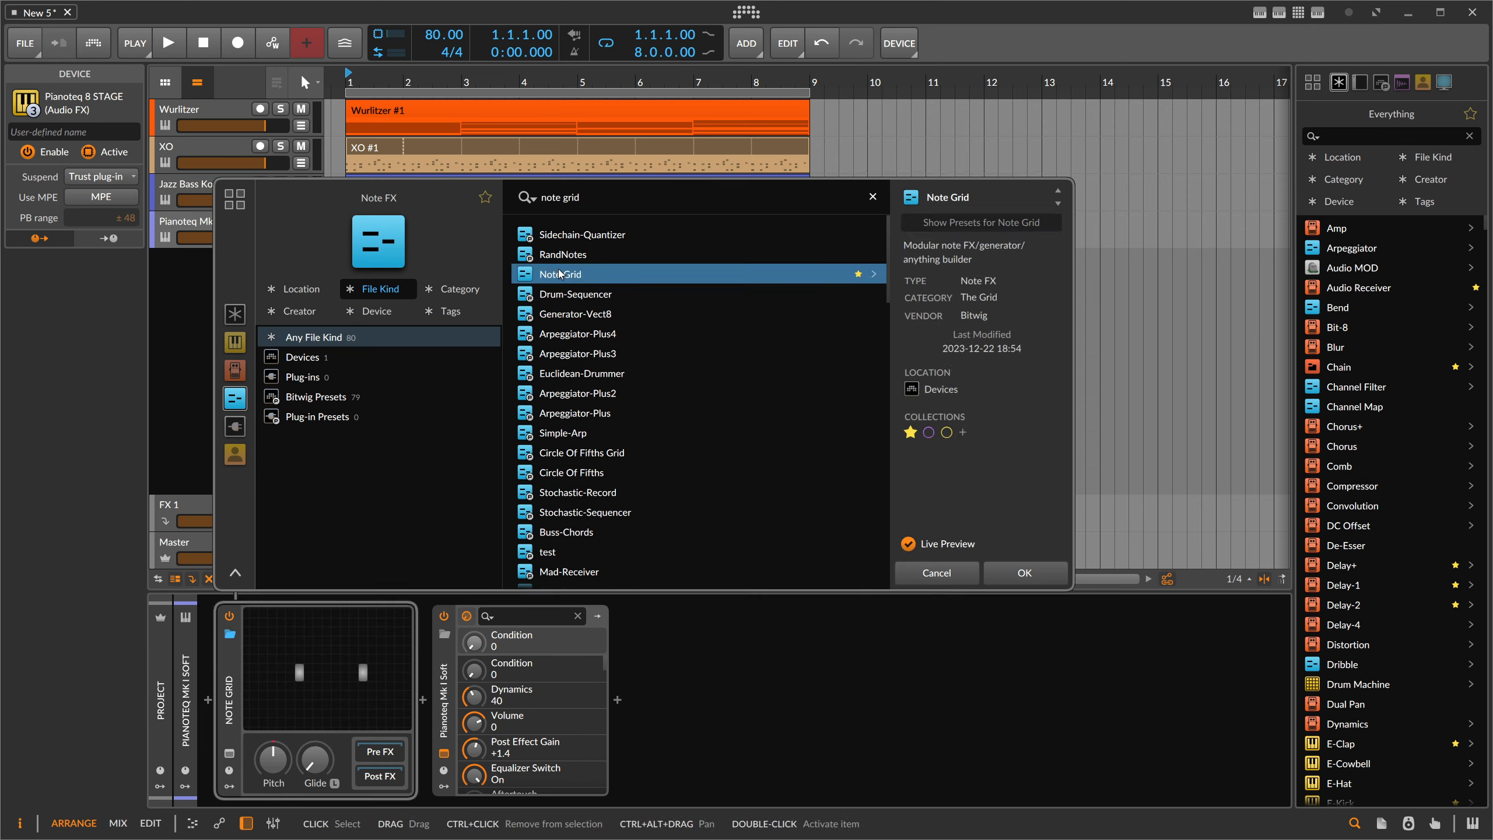
left_click(366, 626)
Place a Pitch Quantize module above the note connections in the Pianoteq track's Note Grid.
left_click(280, 82)
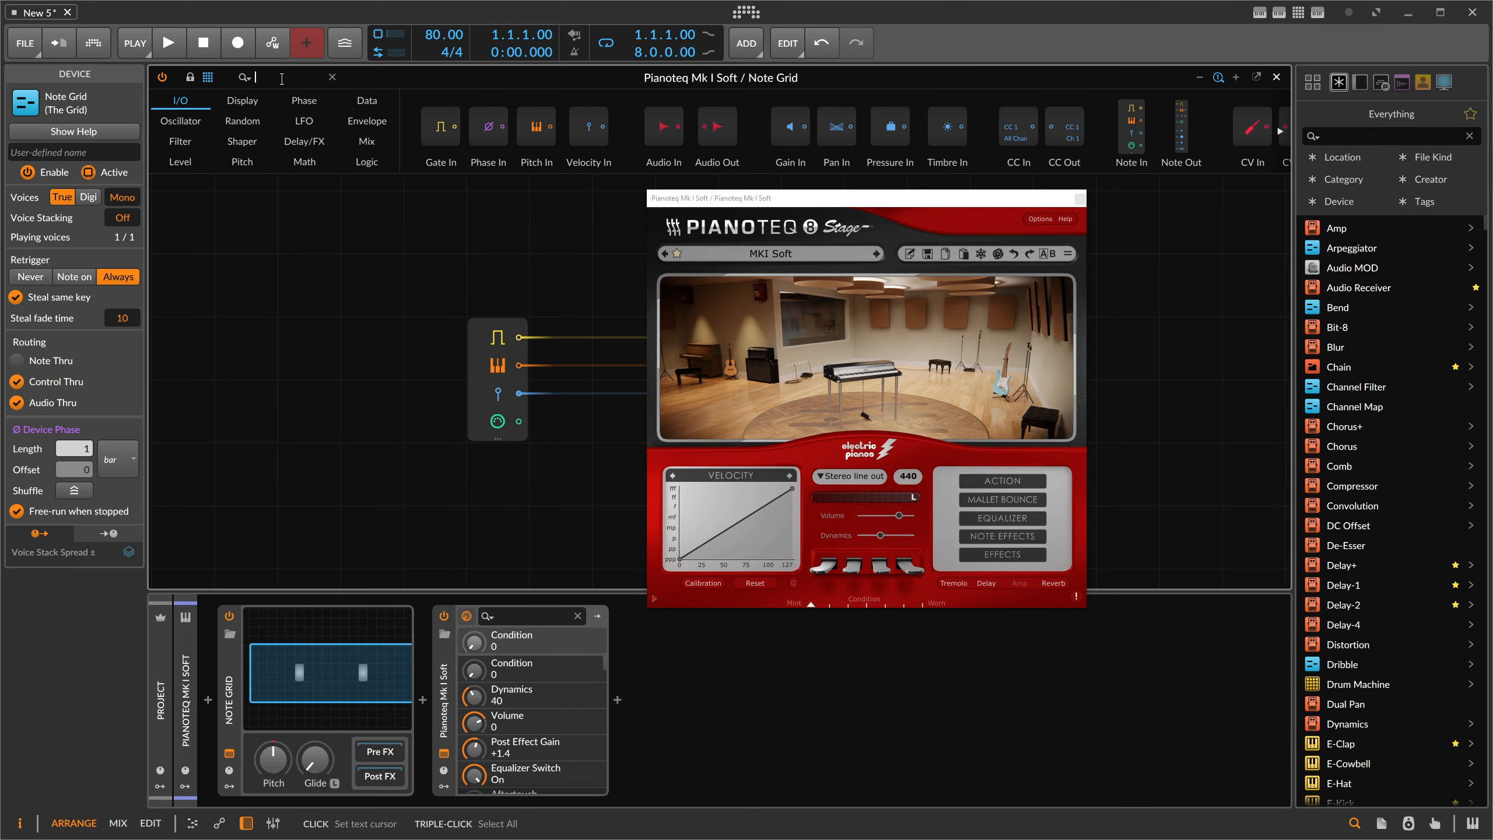
type("quan")
left_click_drag(431, 114, 479, 286)
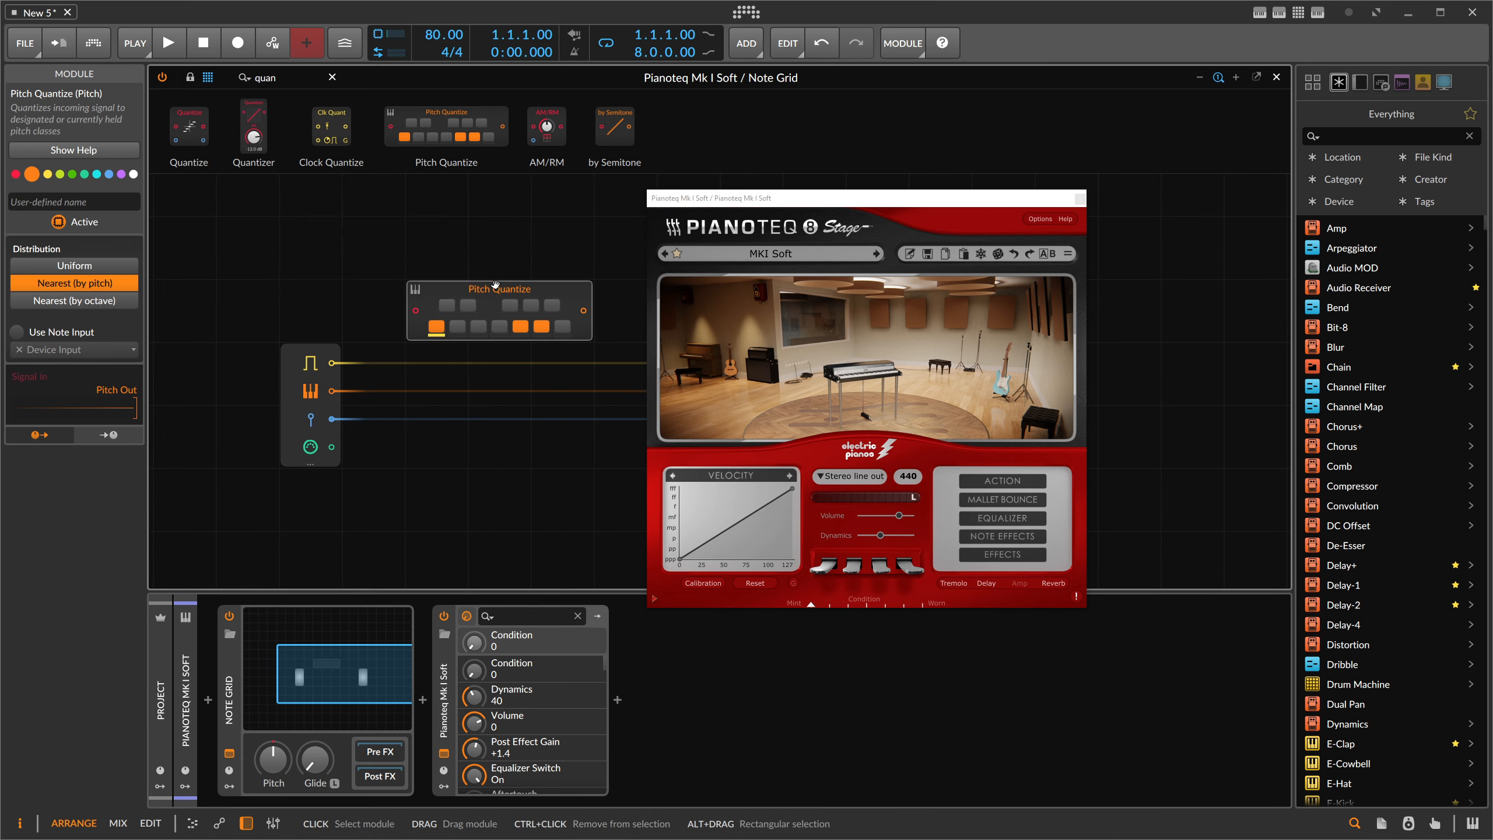
Enable note input on Pitch Quantize from the Wurlitzer track's Grab That device and connect the note gate to its signal input.
left_click(19, 333)
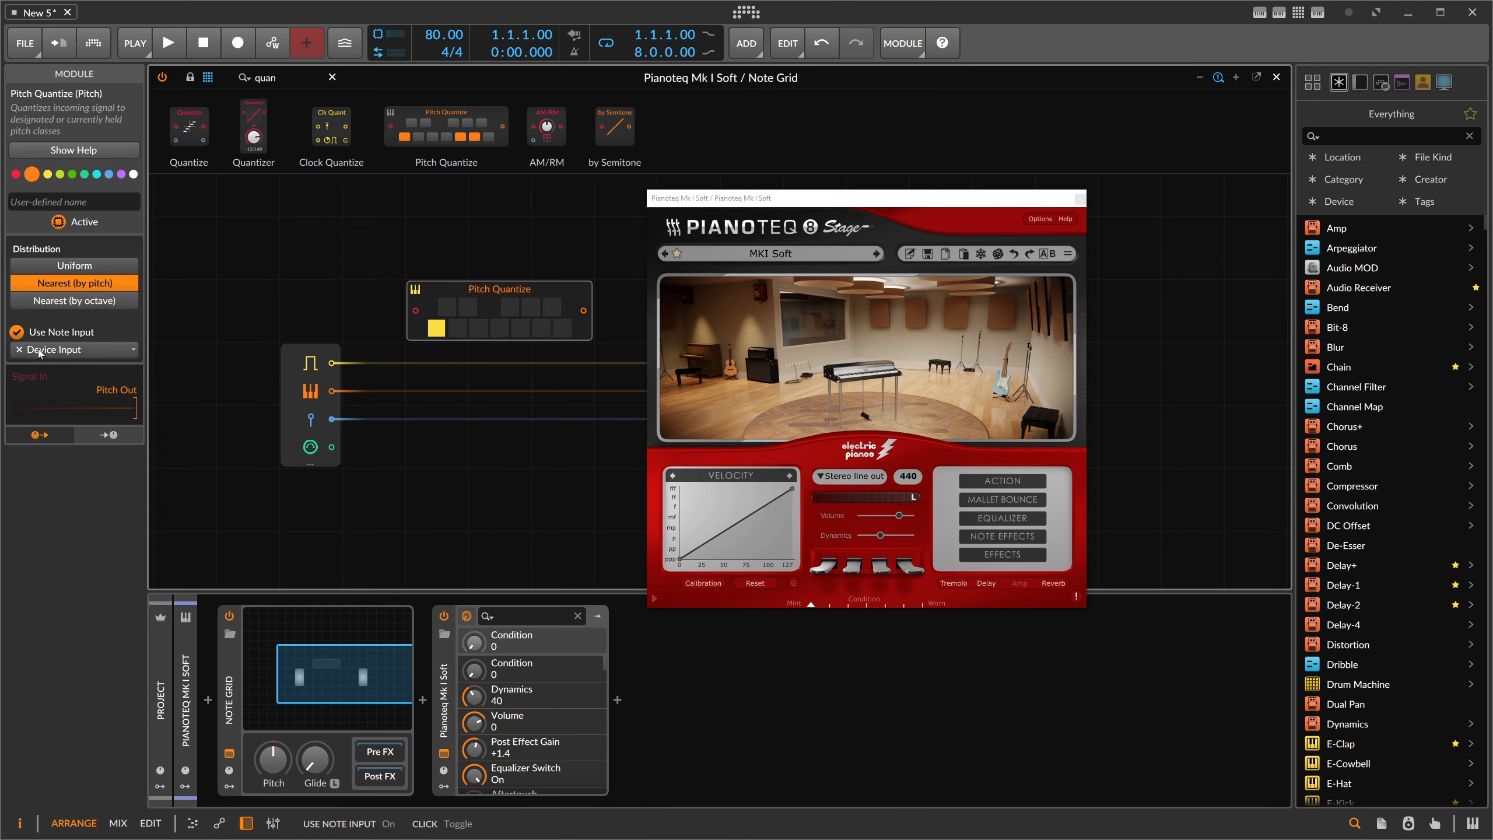
left_click(41, 352)
mouse_move(69, 410)
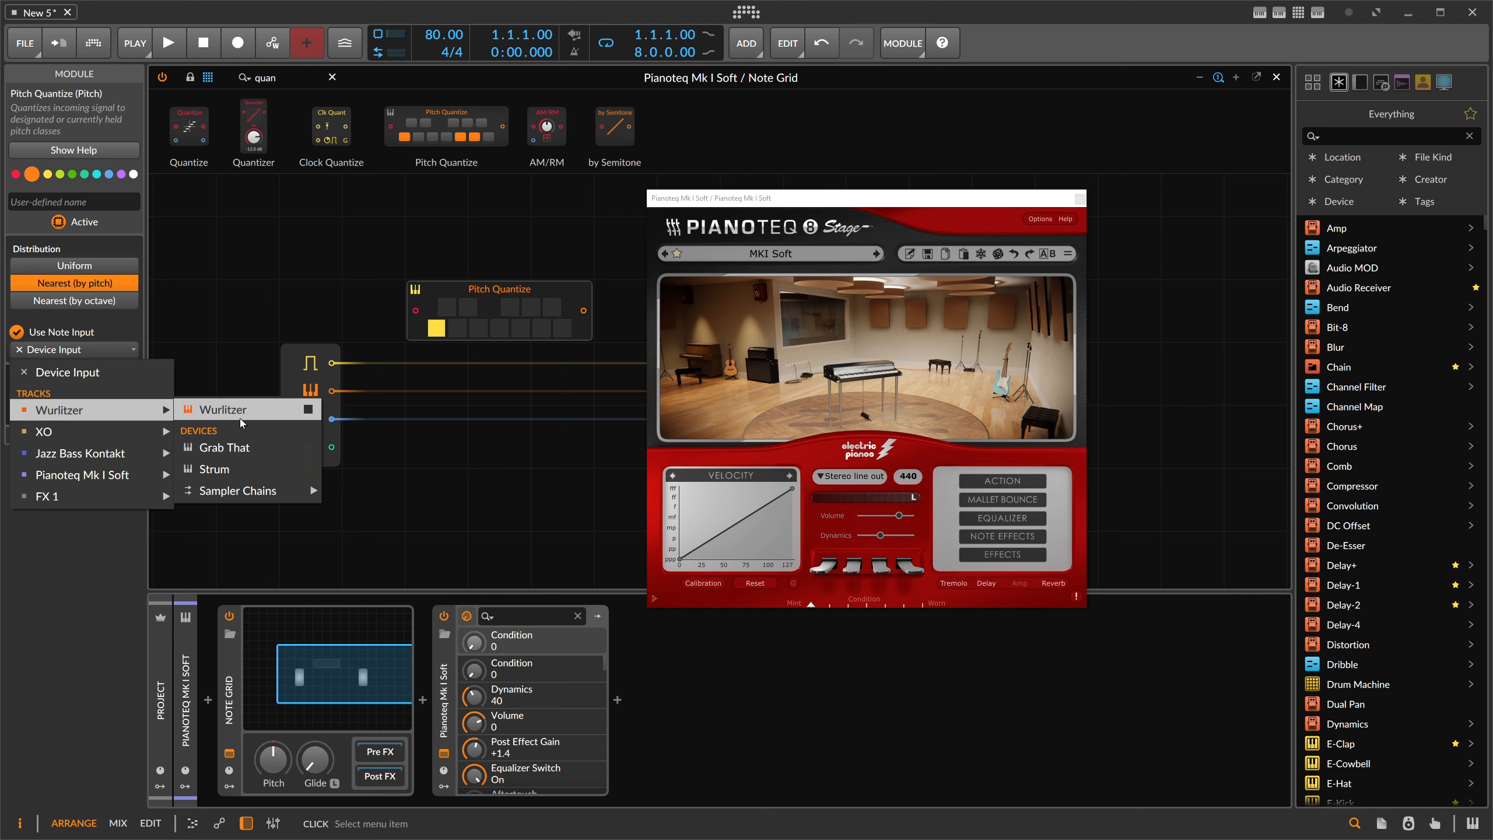
left_click(224, 450)
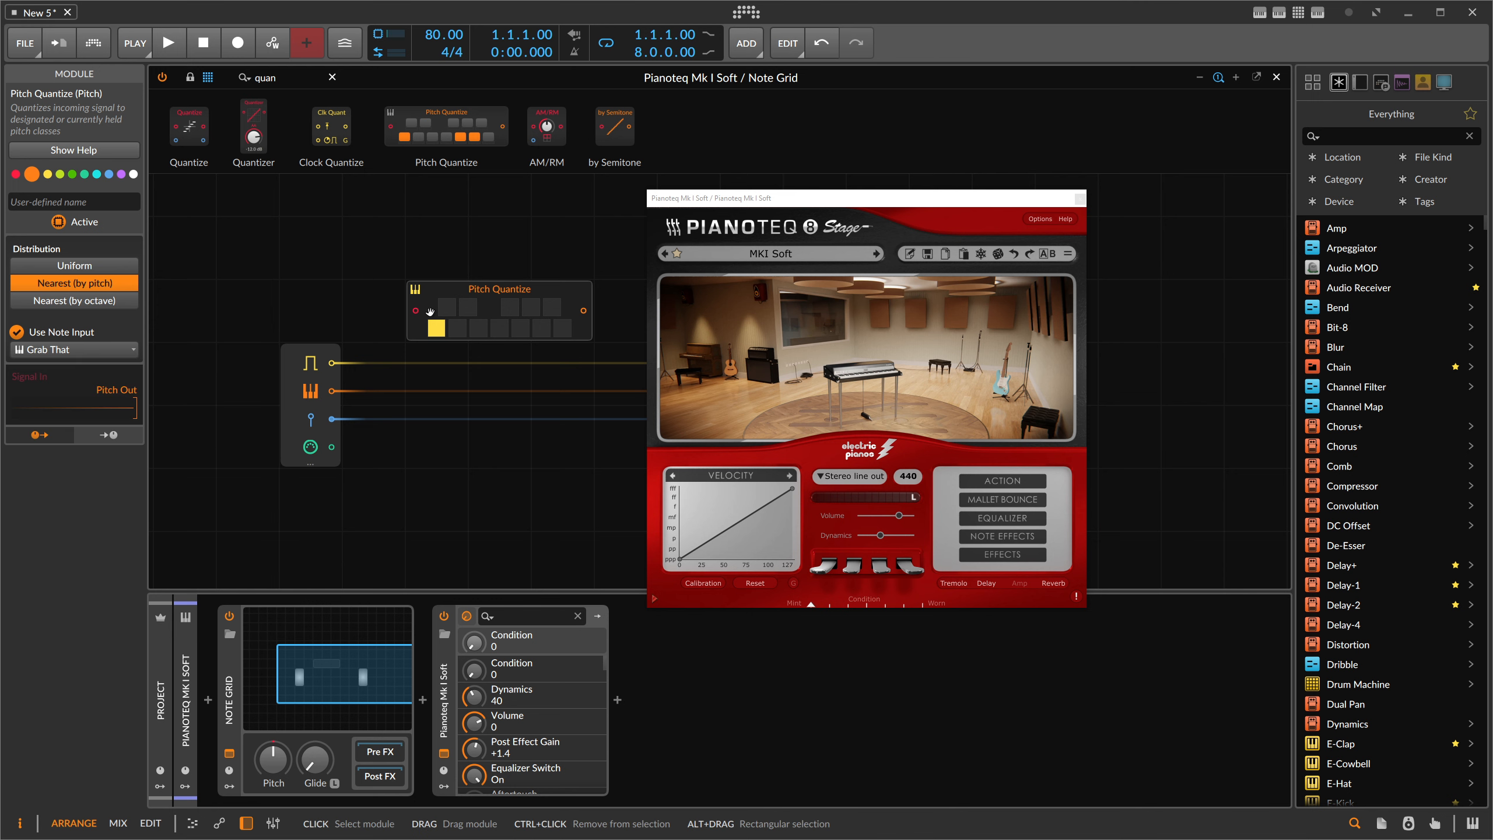
left_click_drag(332, 362, 416, 310)
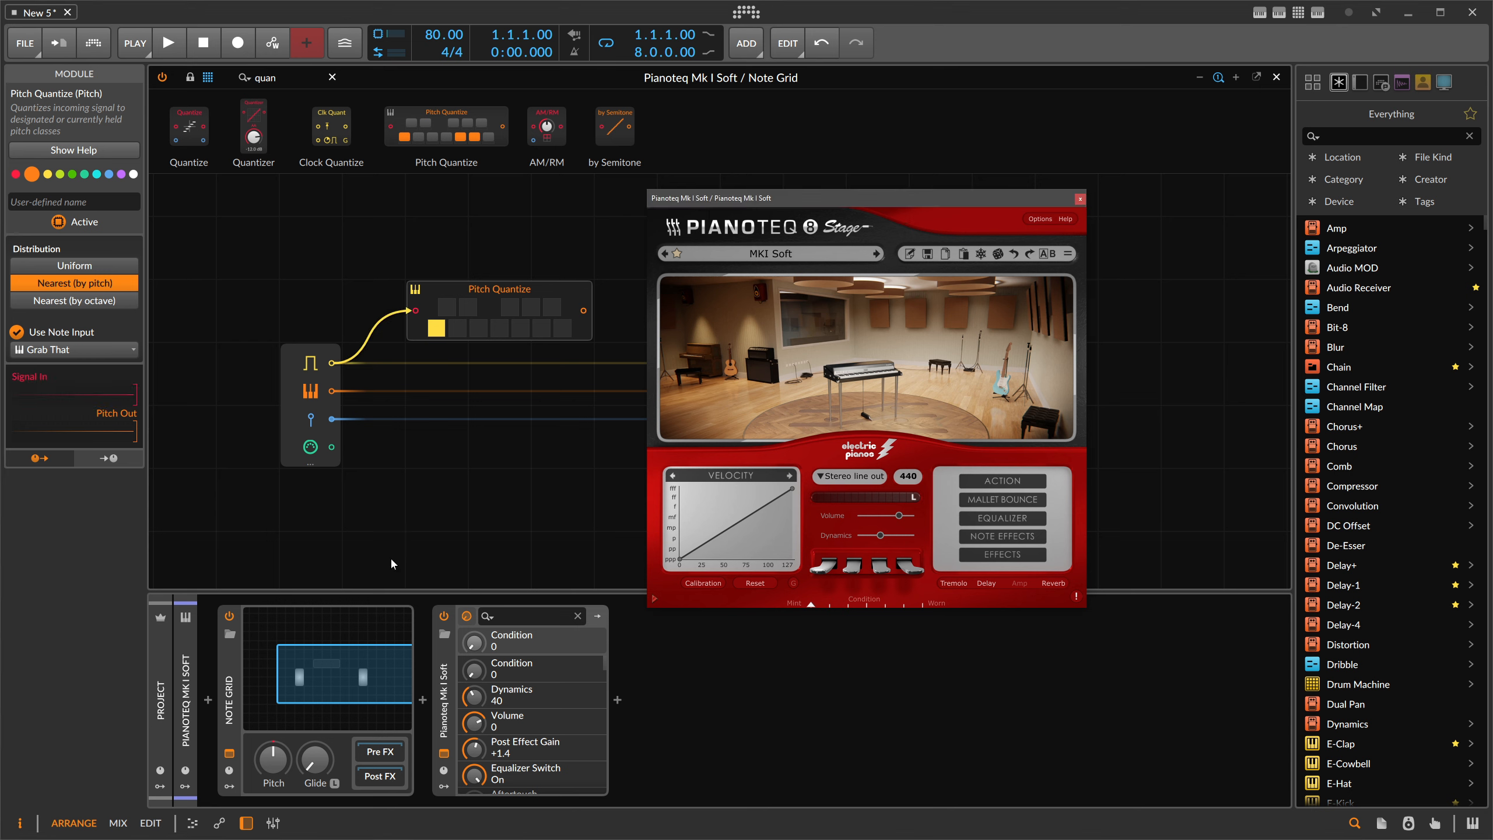
Route the incoming note pitch through Pitch Quantize to the pitch output in the Pianoteq Note Grid, replacing the gate connection at its input.
left_click_drag(576, 250, 381, 246)
left_click_drag(387, 306, 432, 319)
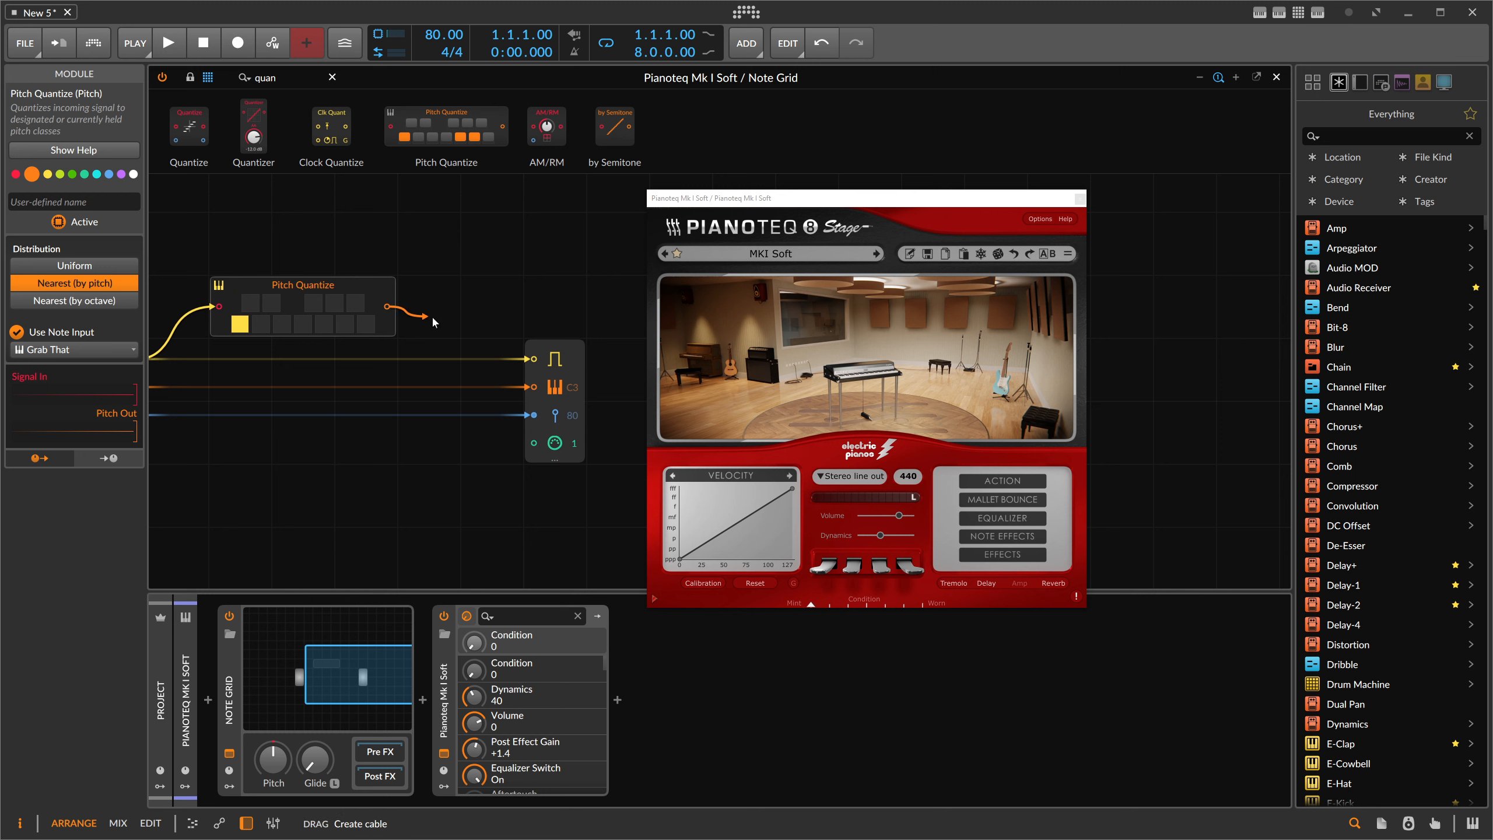
left_click_drag(510, 358, 533, 387)
left_click_drag(487, 327, 626, 311)
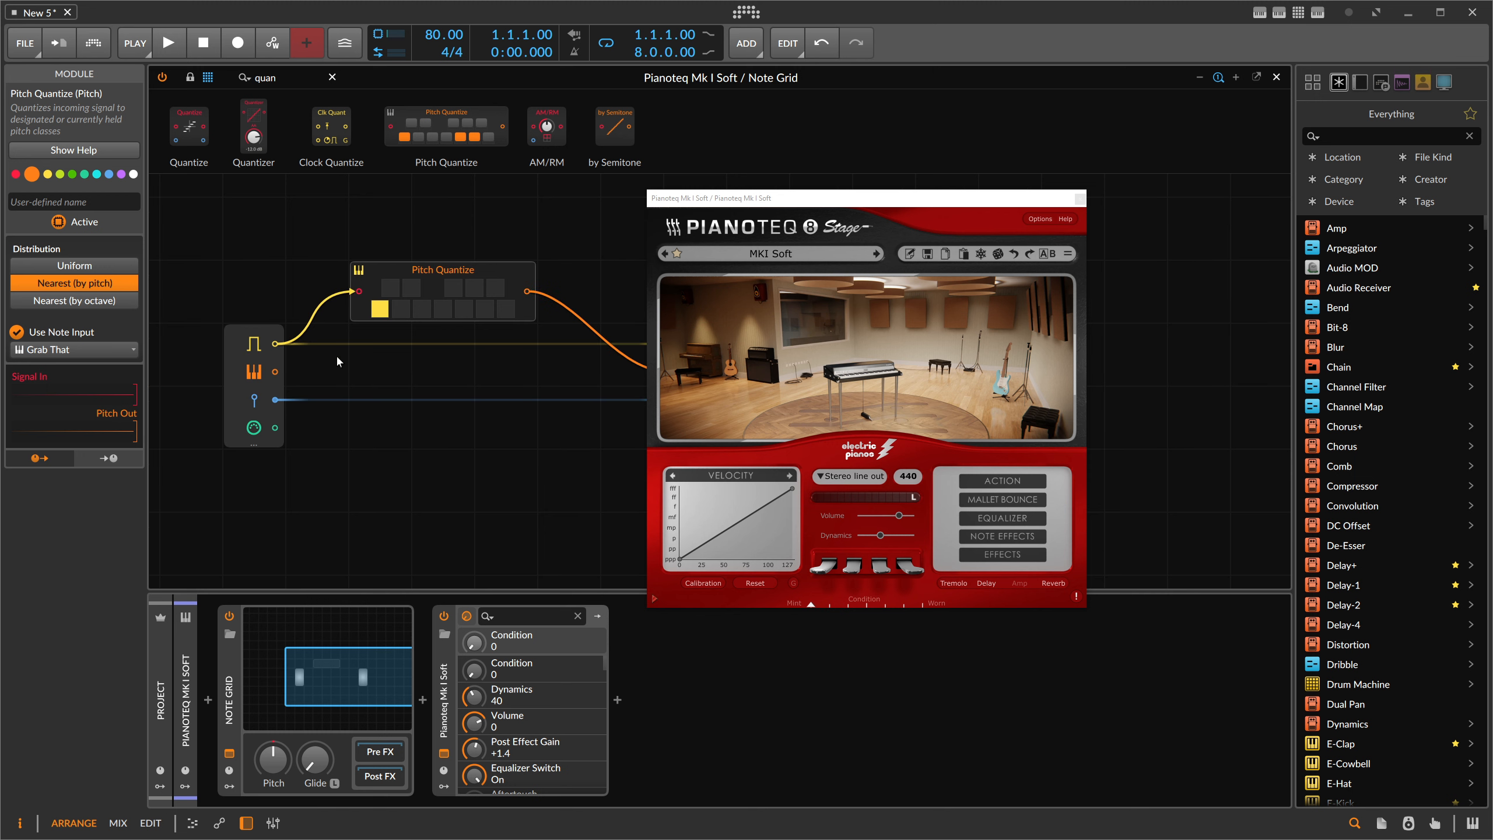
left_click_drag(351, 311, 359, 292)
mouse_move(448, 242)
left_mouse_down()
mouse_move(312, 278)
mouse_move(425, 240)
left_mouse_up()
scroll(452, 259, "down", 1)
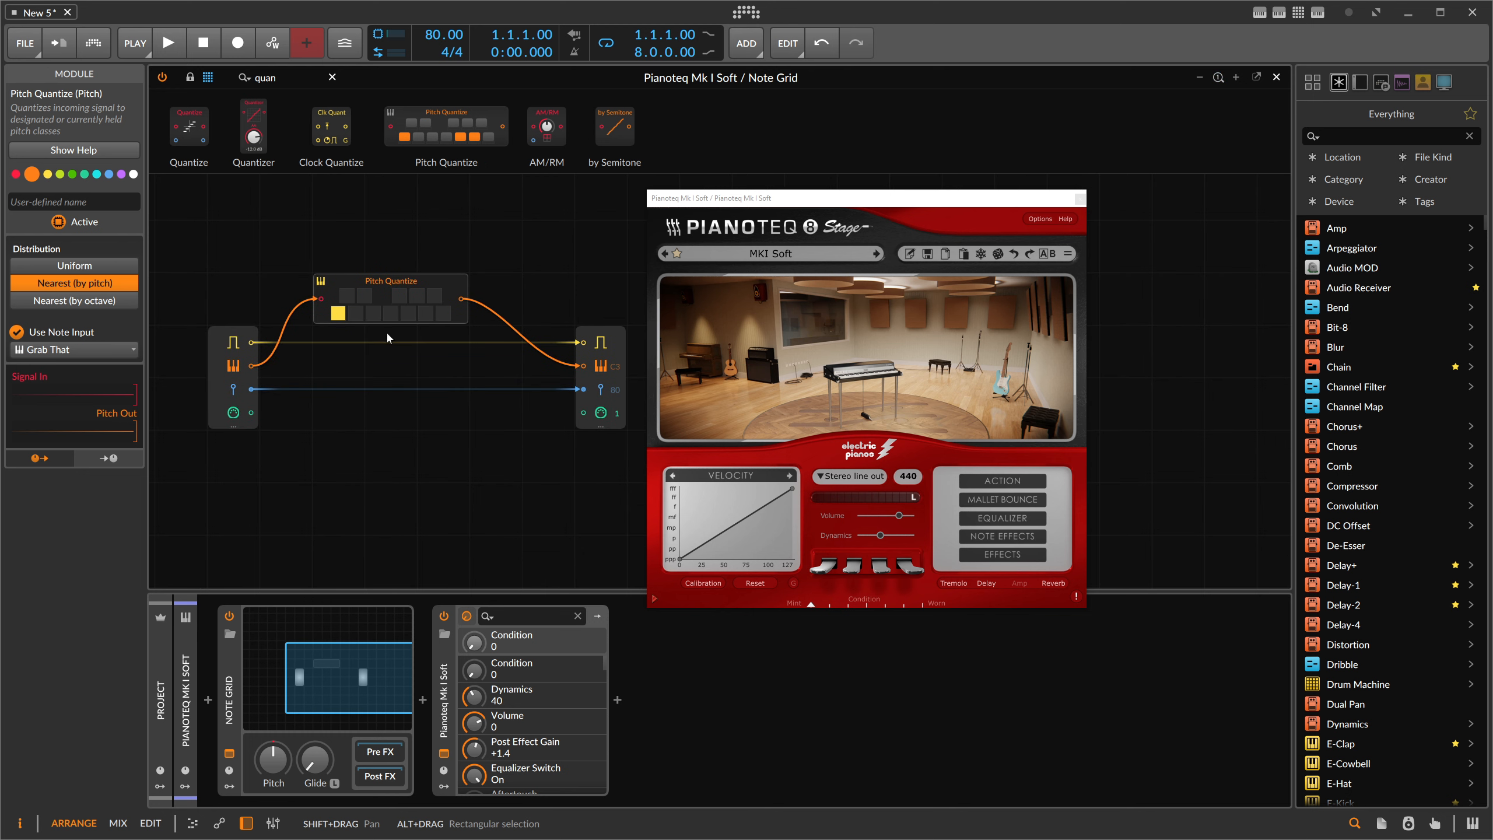
Set the Pianoteq track's Note Grid to 12 voices and close the grid editor.
left_click(259, 647)
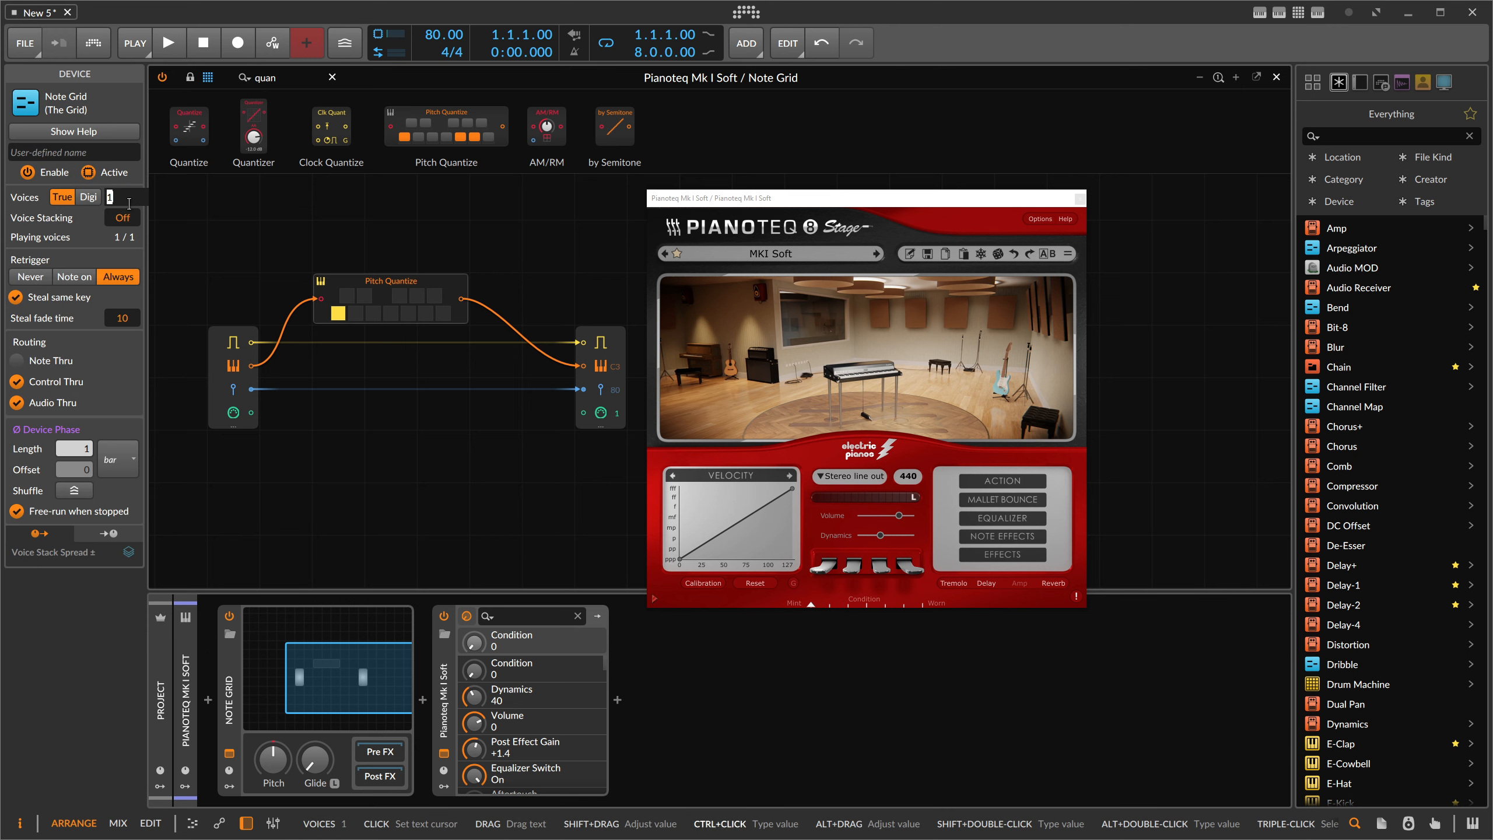
left_click(122, 197)
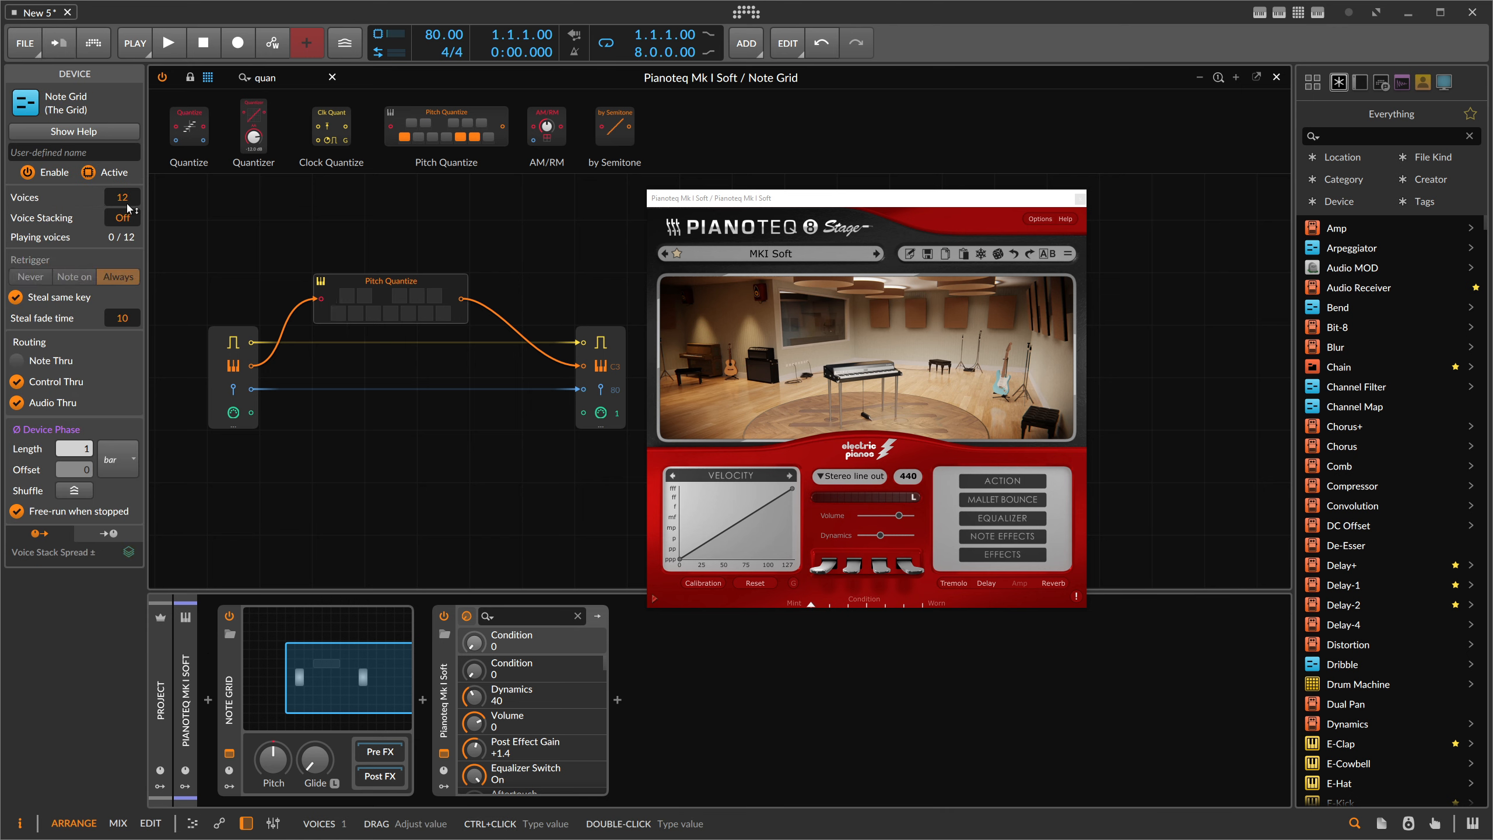
left_click(1276, 77)
Select the Pianoteq track and play the arrangement to audition notes quantized to the Wurlitzer chords.
left_click(277, 231)
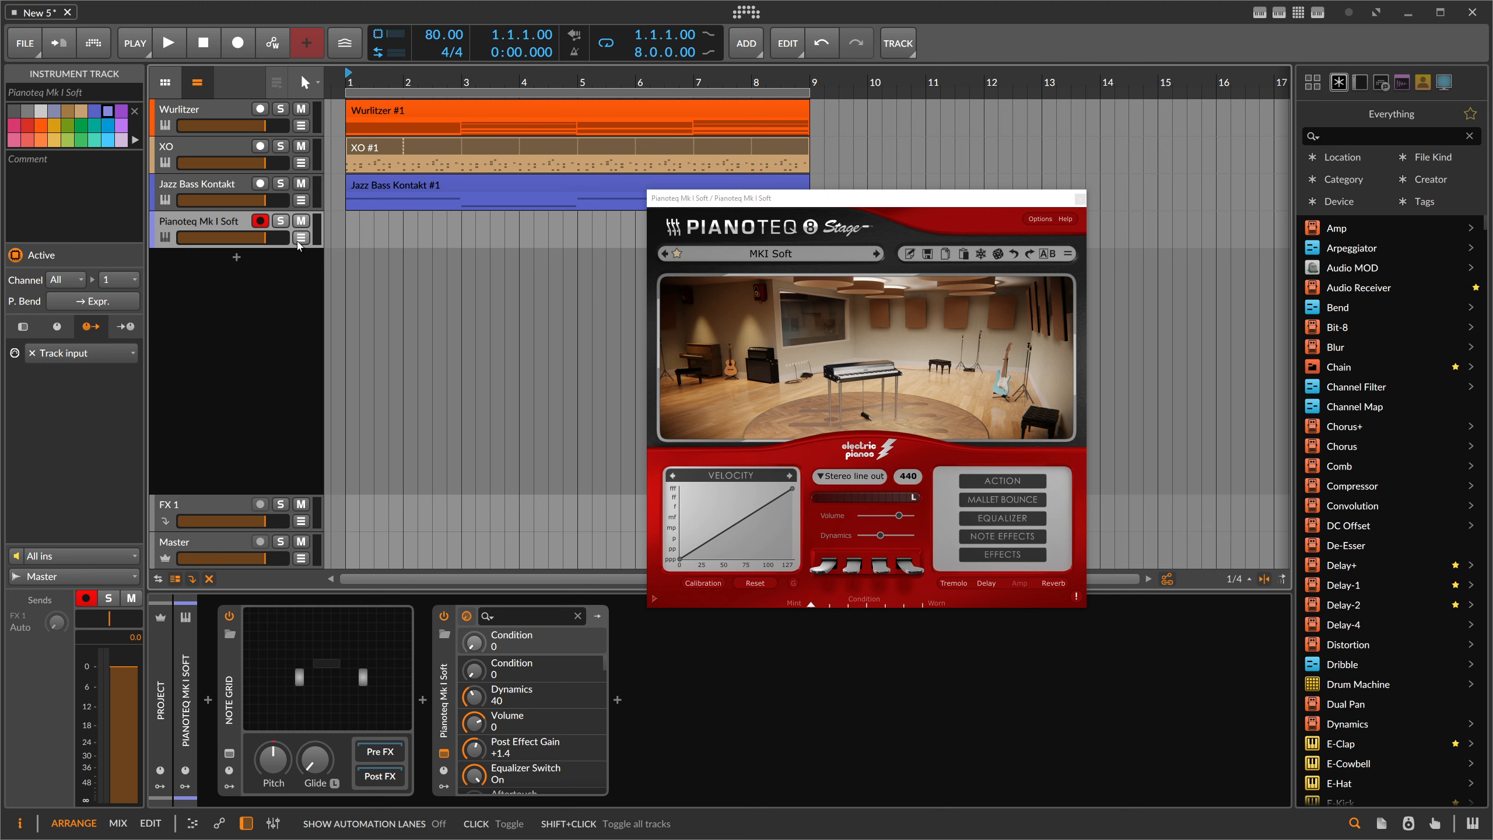
left_click(167, 42)
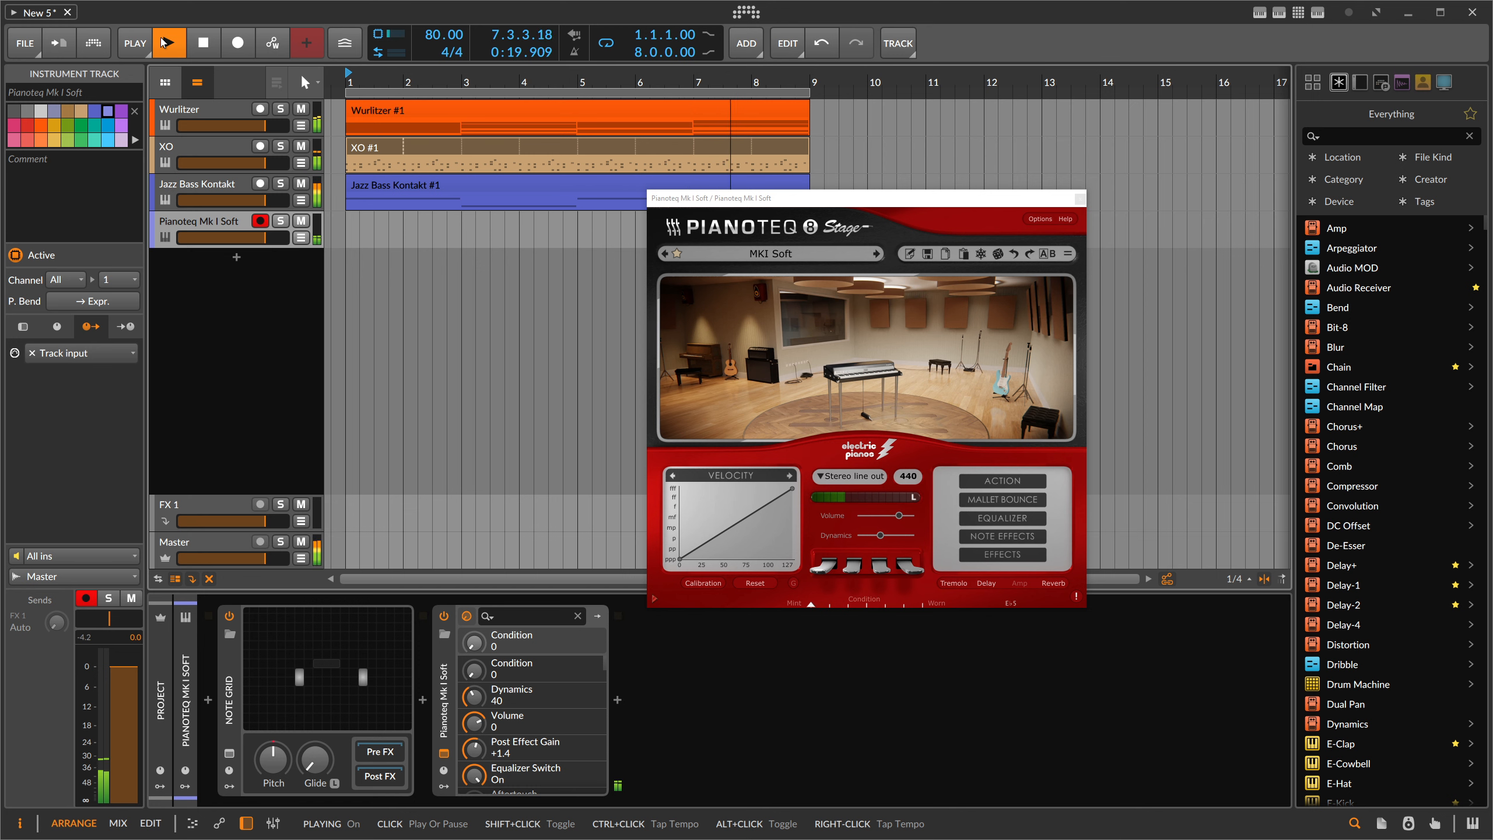
key("space")
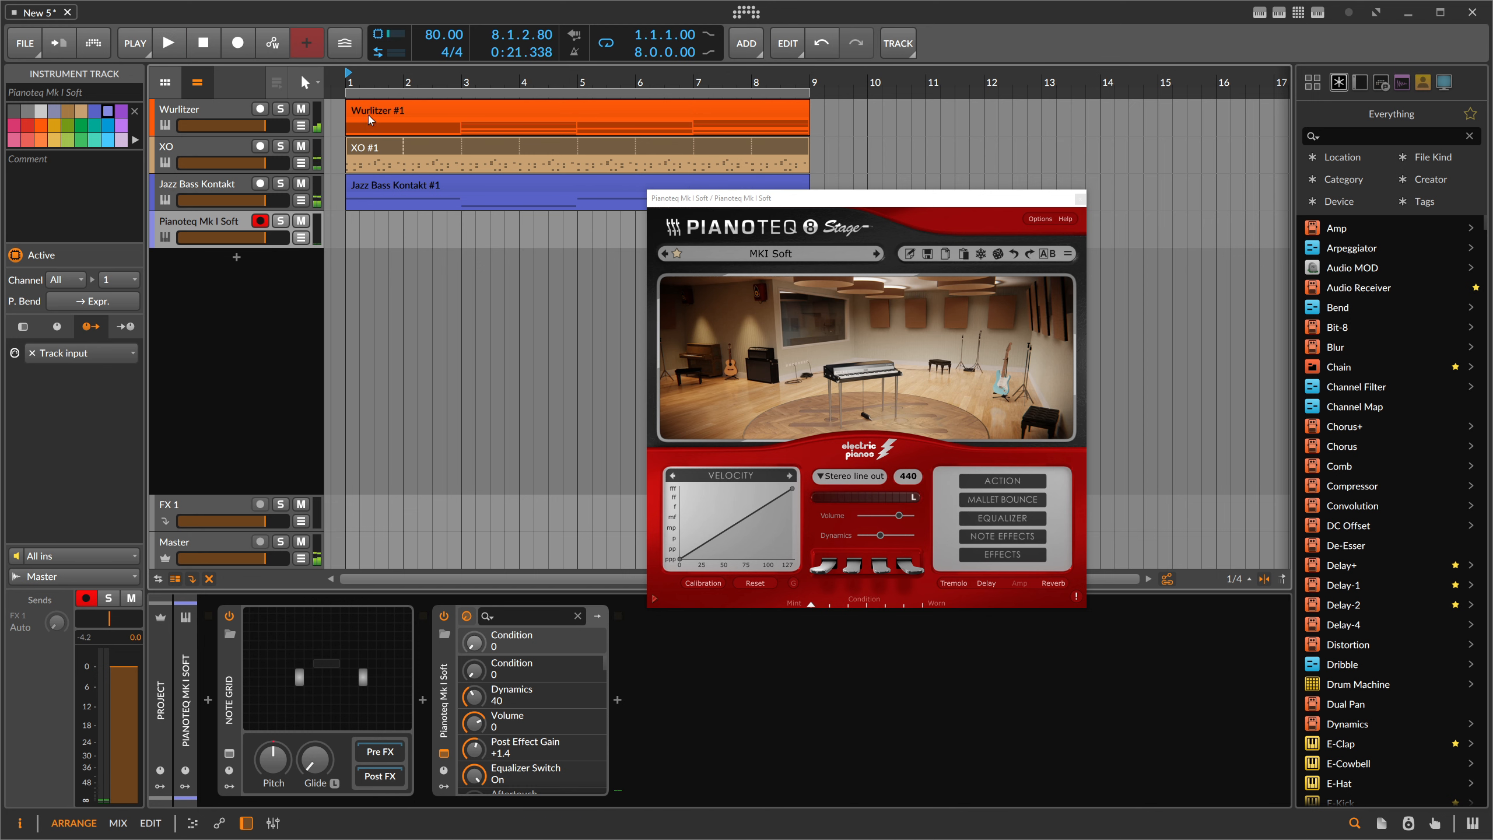
Open the Wurlitzer clip in the note editor and move the Pianoteq window clear of the chord notes.
left_click(412, 115)
key("Tab")
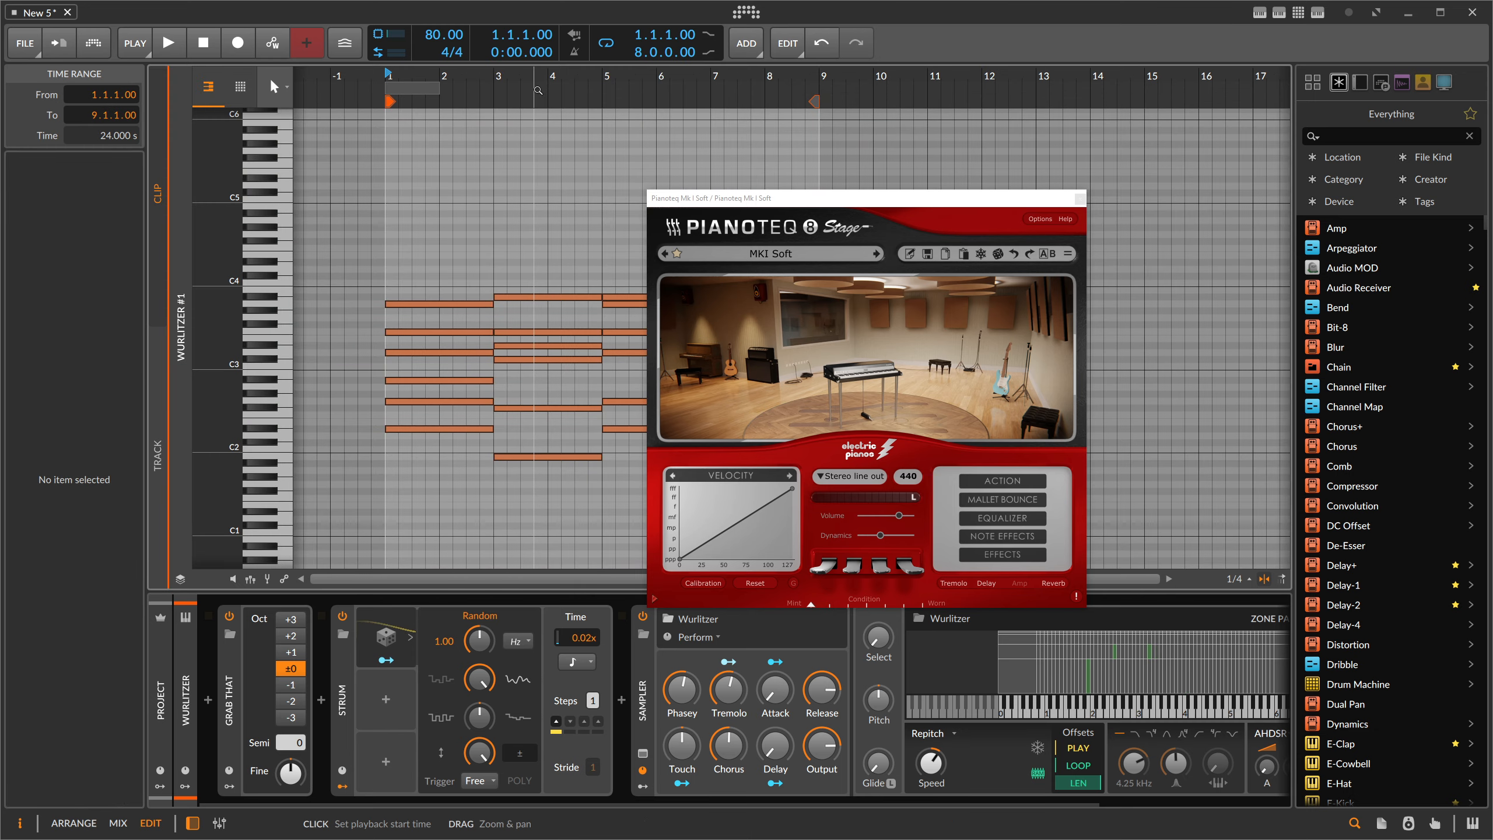
scroll(529, 235, "down", 3)
left_click_drag(710, 199, 900, 191)
scroll(776, 235, "up", 2)
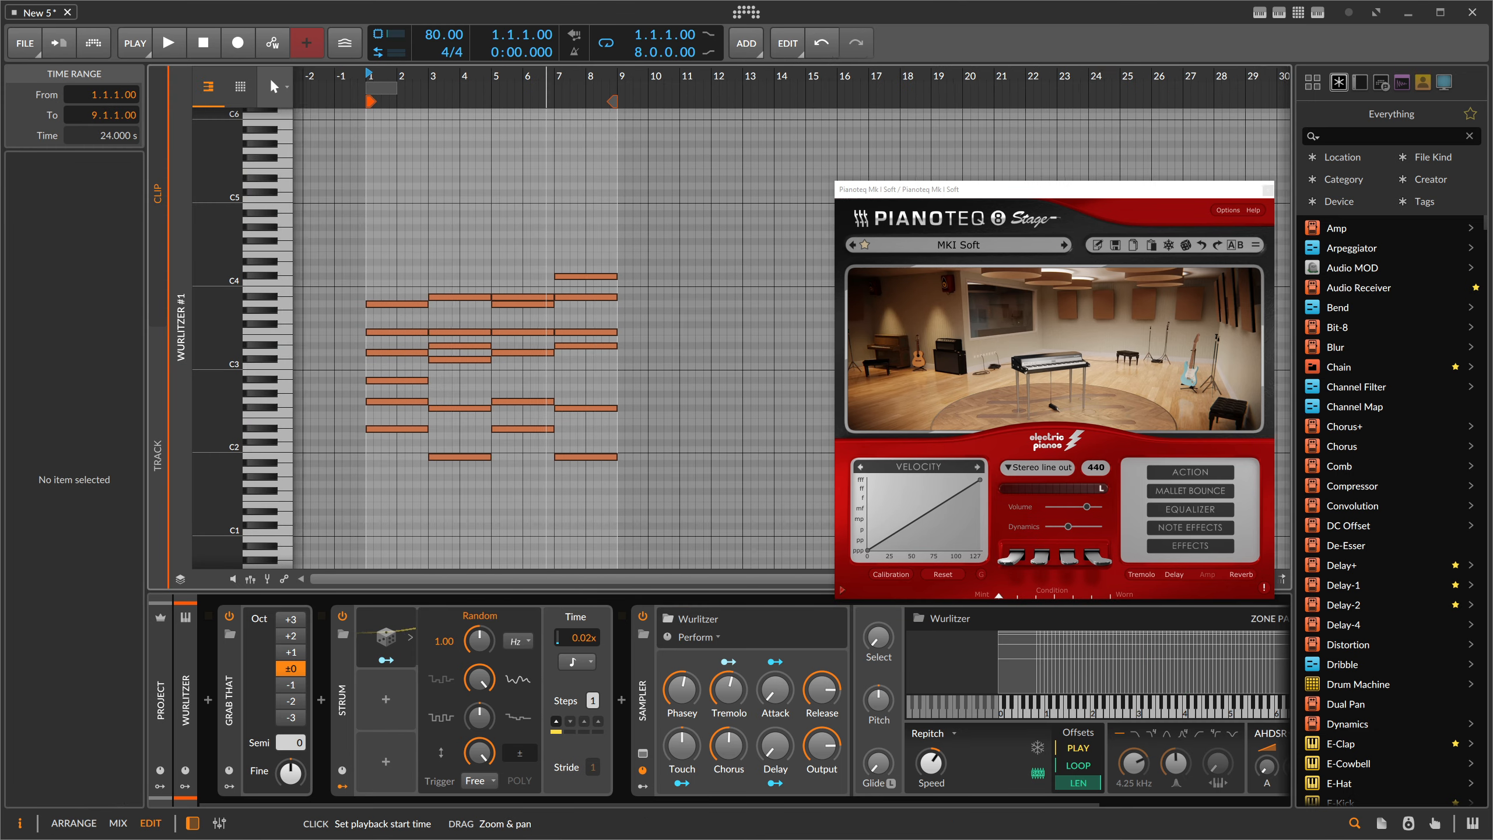
left_click_drag(217, 210, 235, 210)
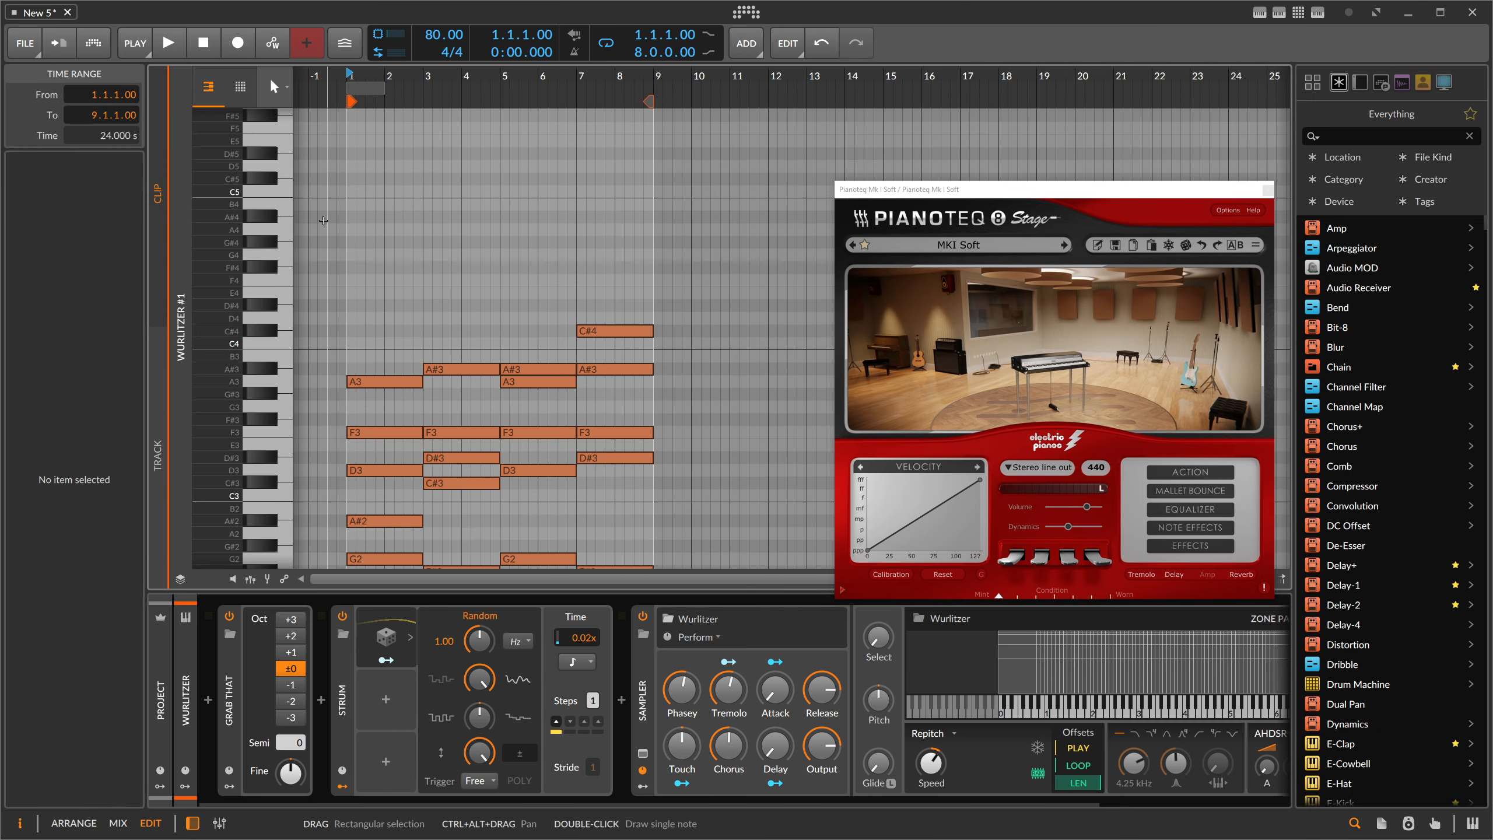
scroll(324, 220, "down", 3)
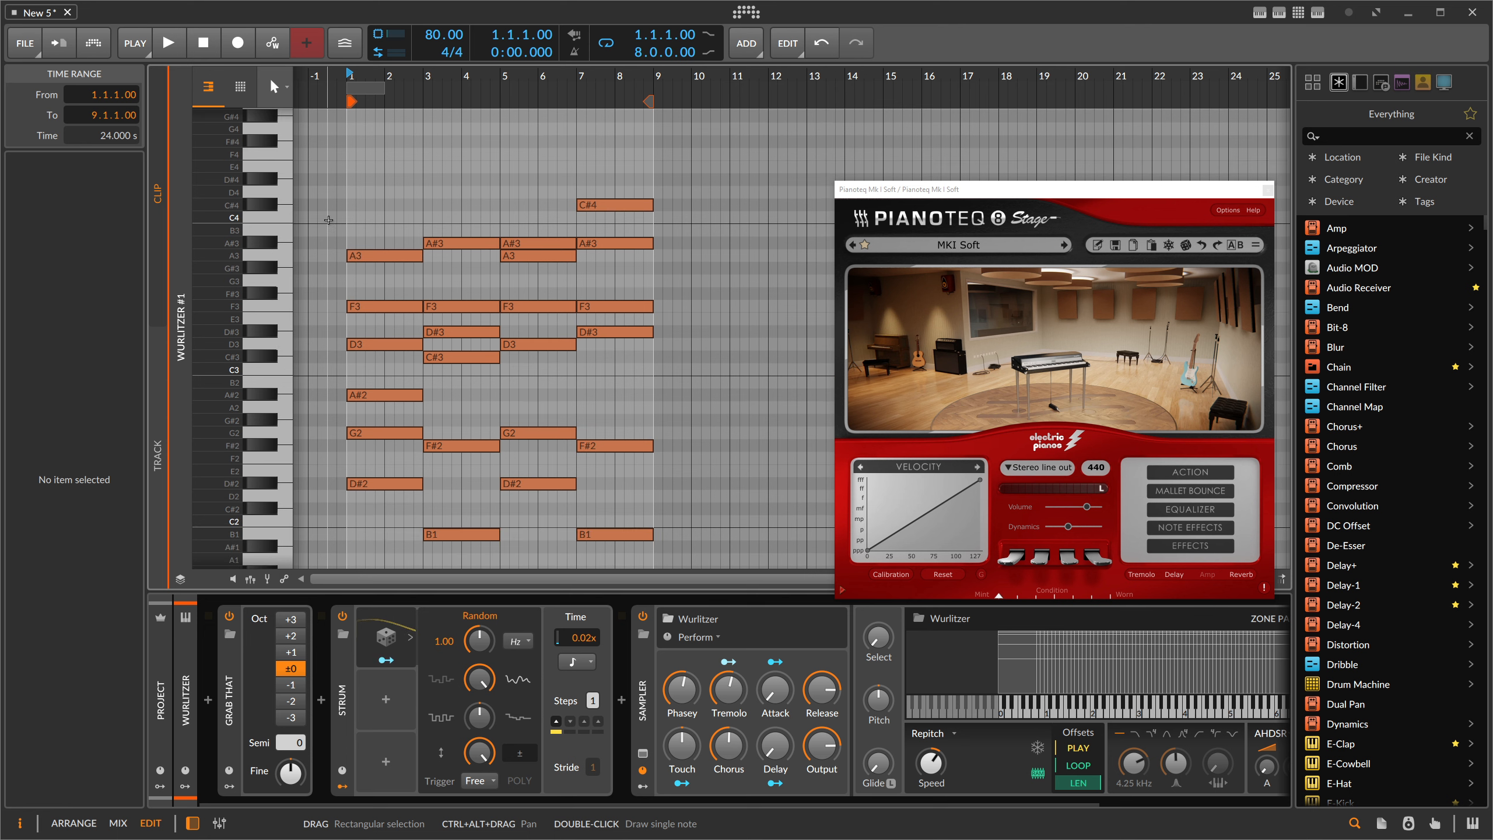
Select the D# and A# notes in all four Wurlitzer chords to examine the pitches they share.
left_click(372, 486)
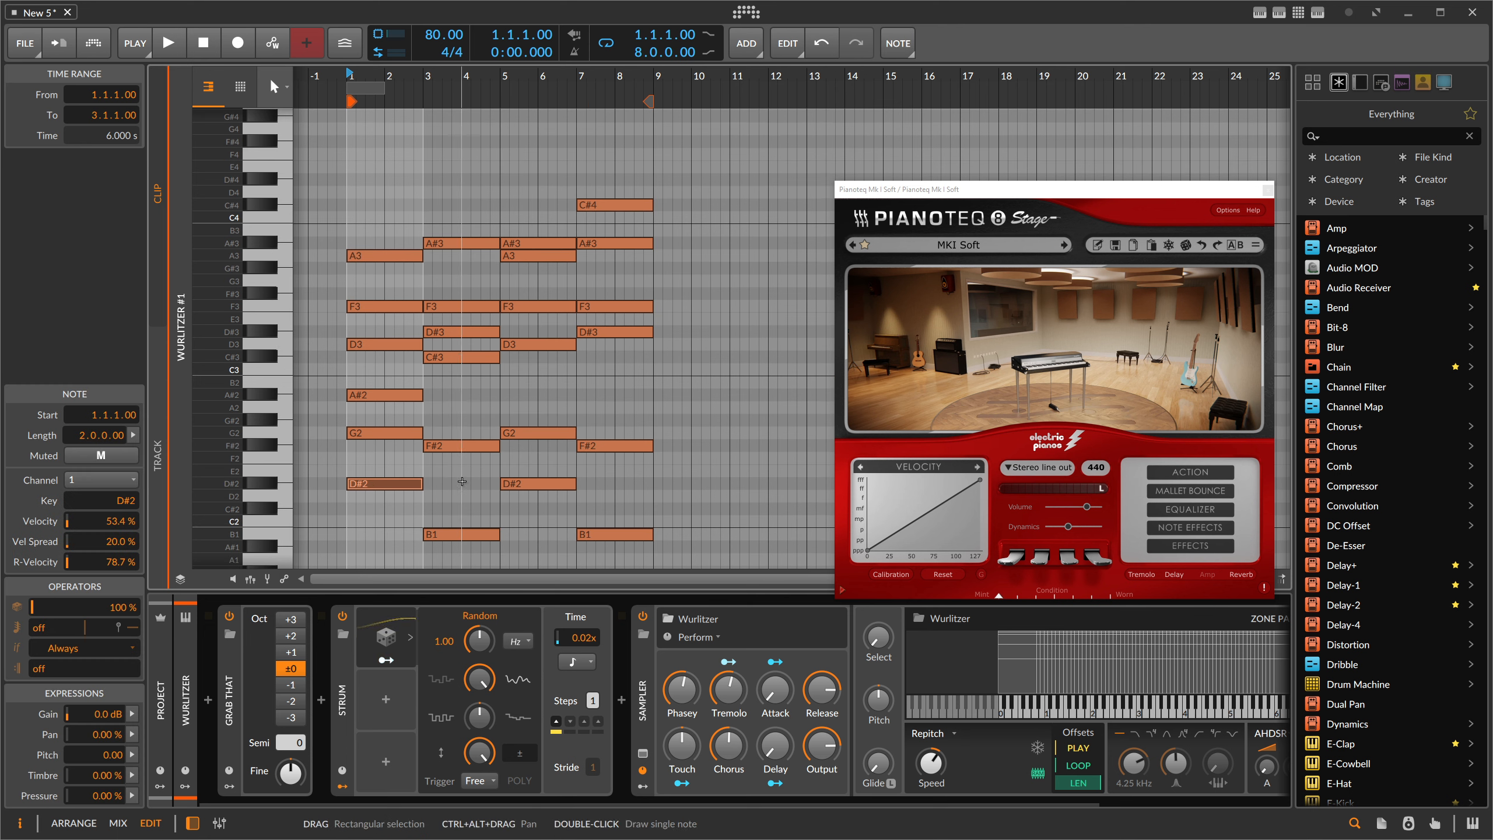
left_click(434, 333, "ctrl")
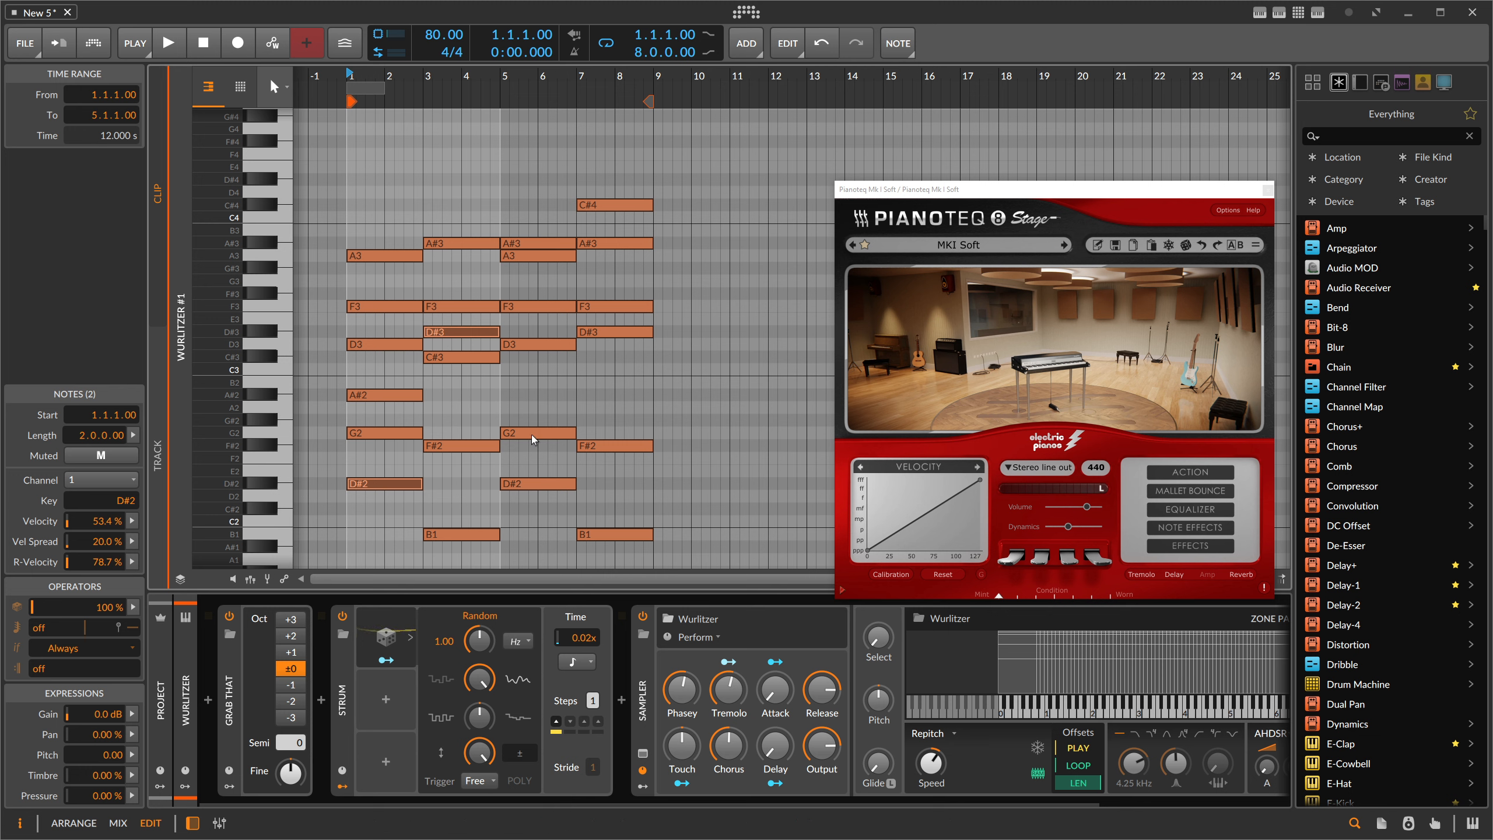
left_click(529, 490, "ctrl")
left_click(587, 333, "ctrl")
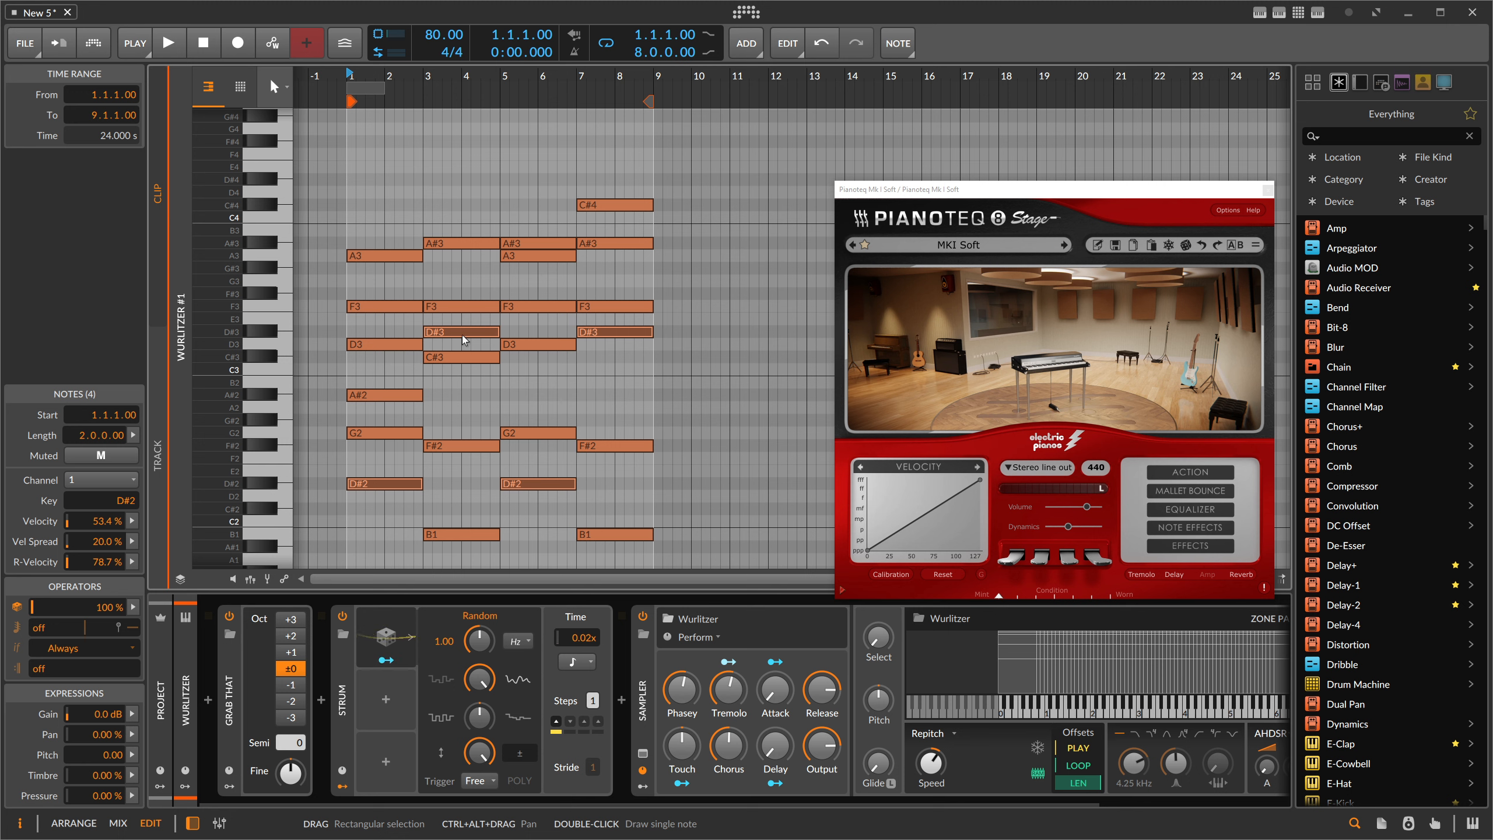
left_click(367, 396, "ctrl")
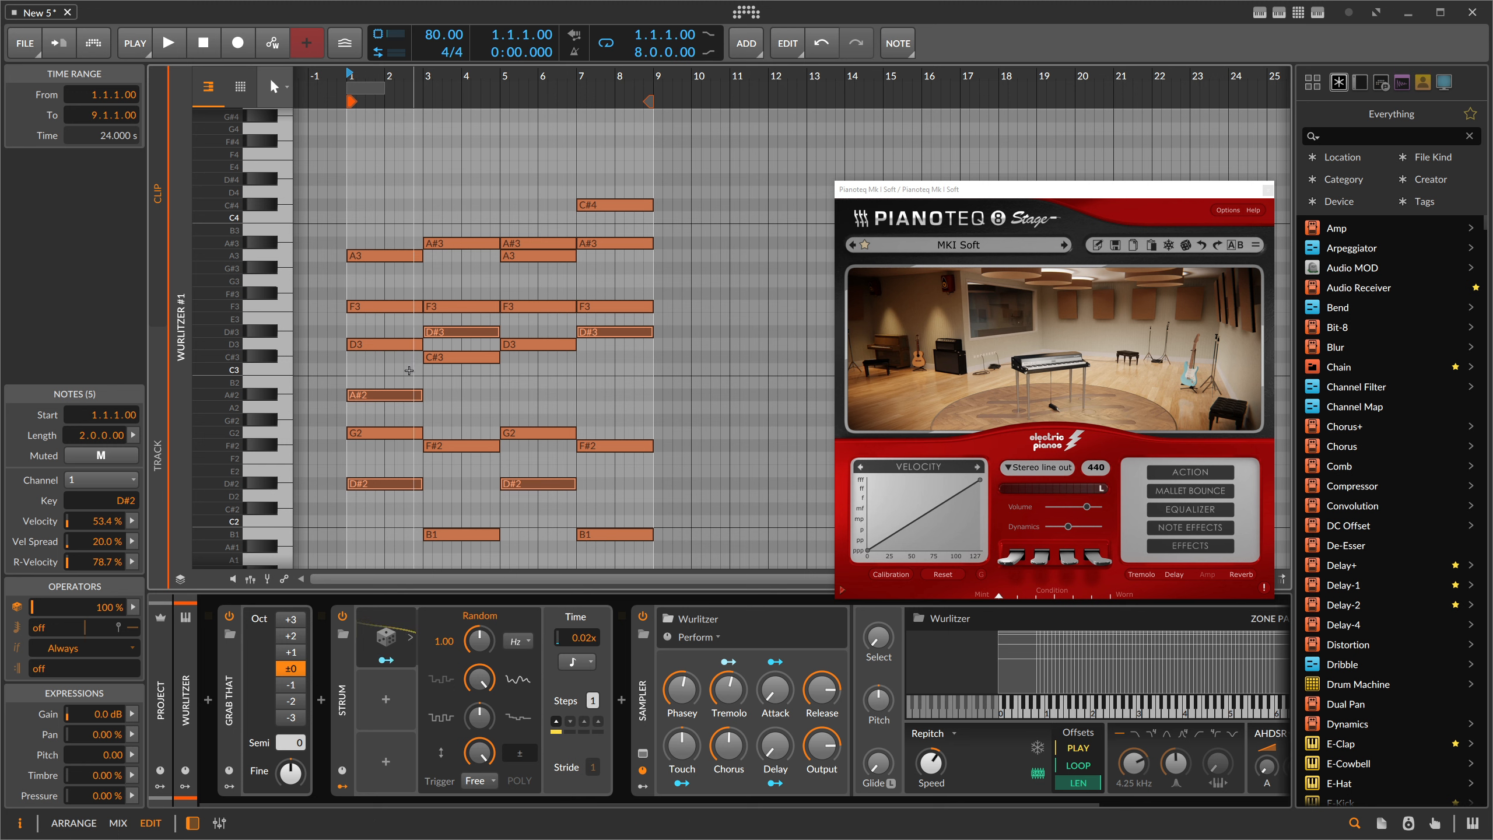
left_click(517, 243, "ctrl")
left_click(464, 244, "ctrl")
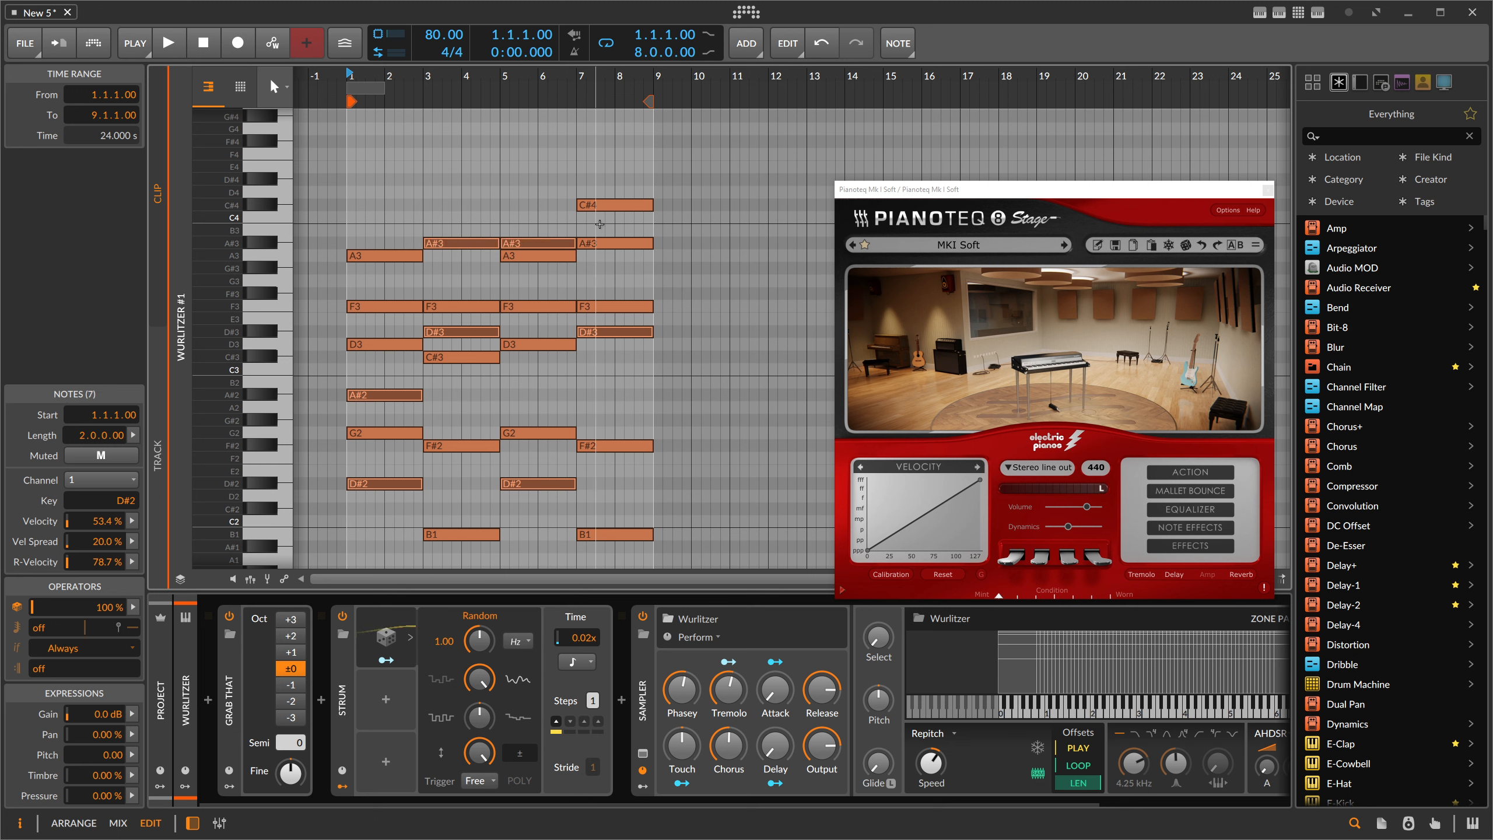
left_click(599, 243, "ctrl")
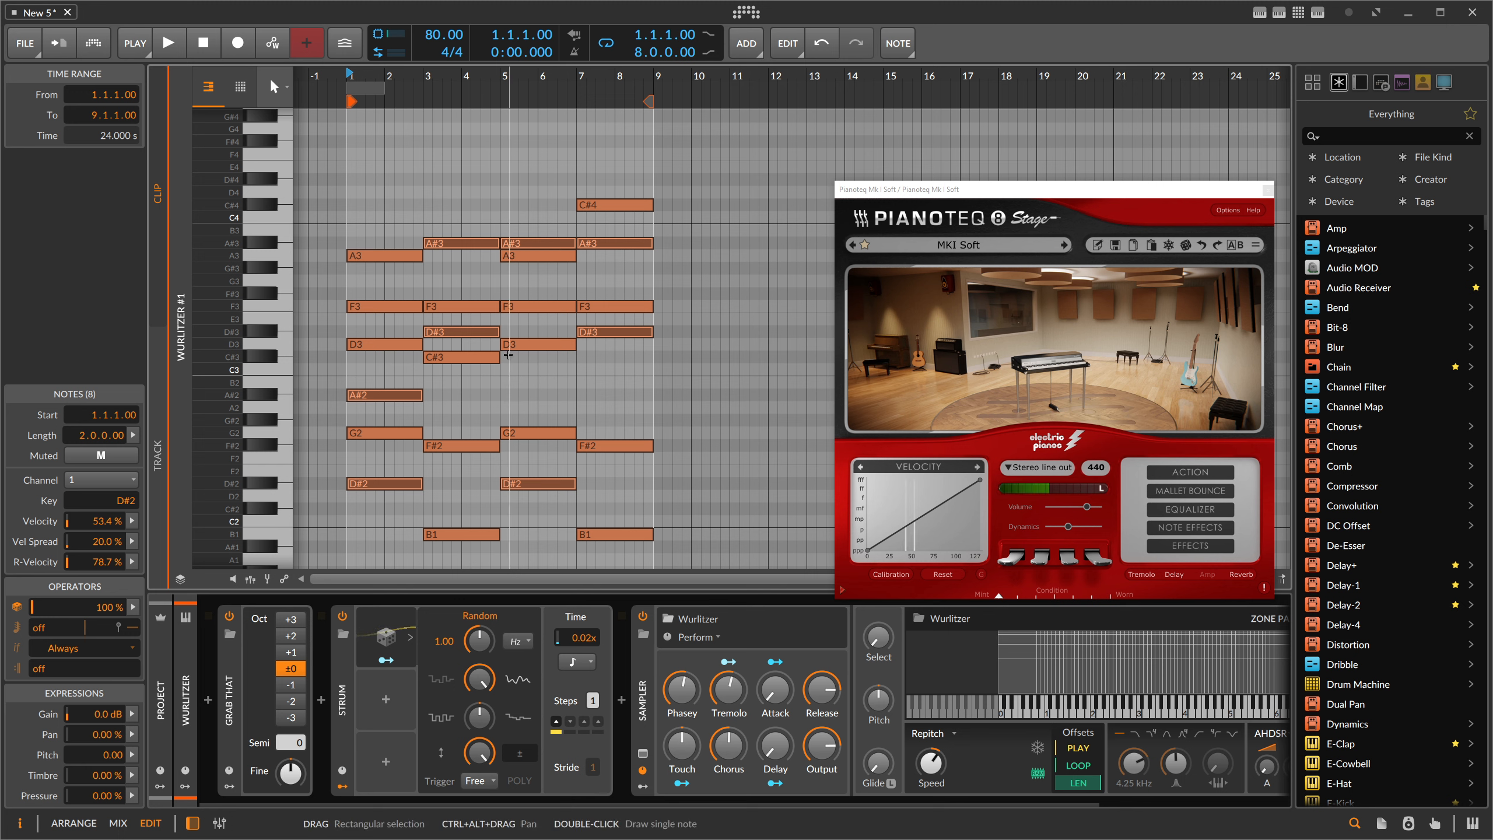
Select the F3 notes across the Wurlitzer chords, then clear the selection and return to the arrangement.
left_click_drag(336, 297, 585, 308)
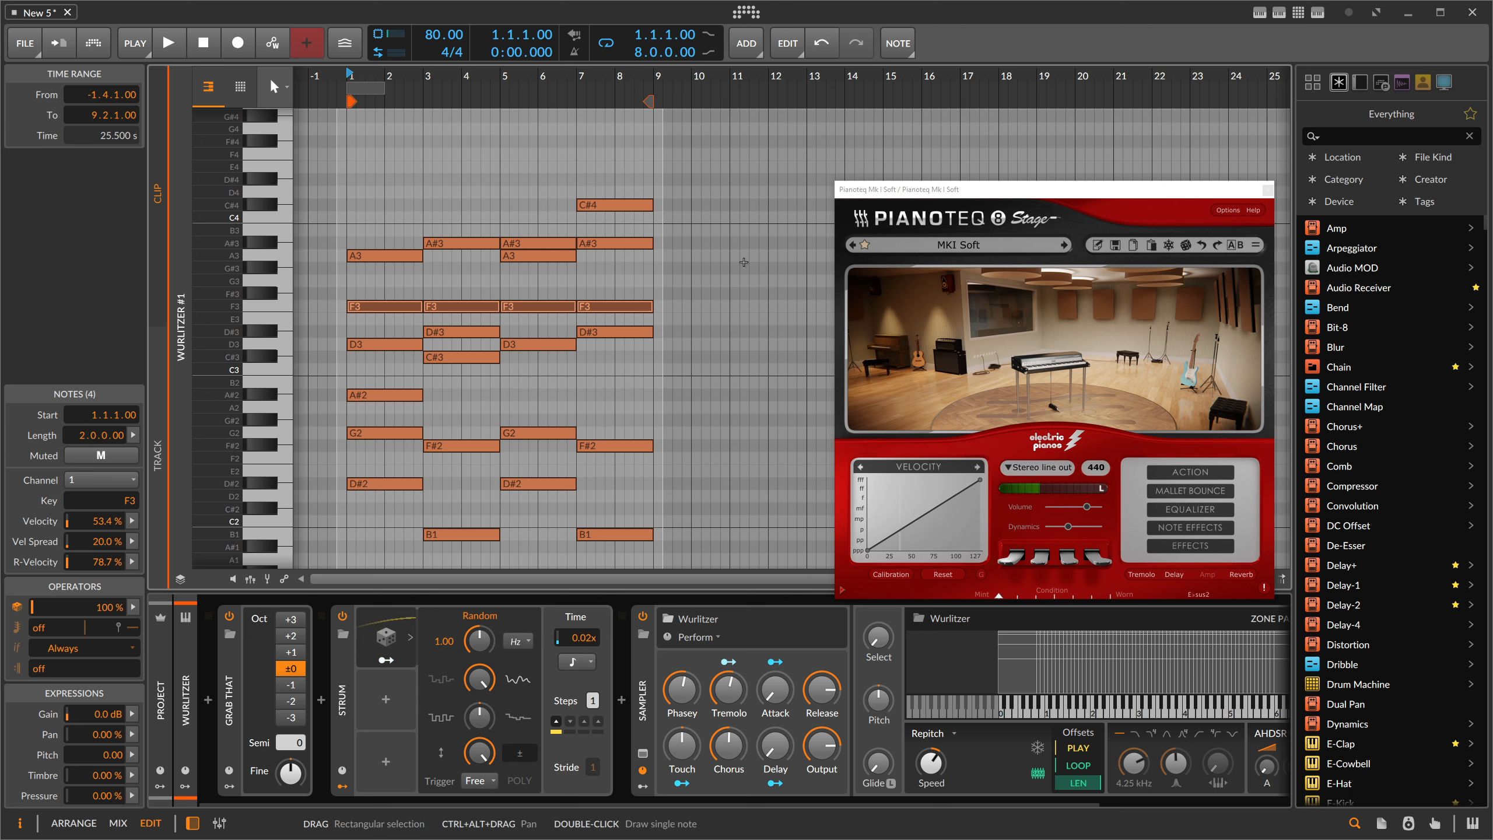
left_click(744, 262)
left_click(744, 262)
key("Tab")
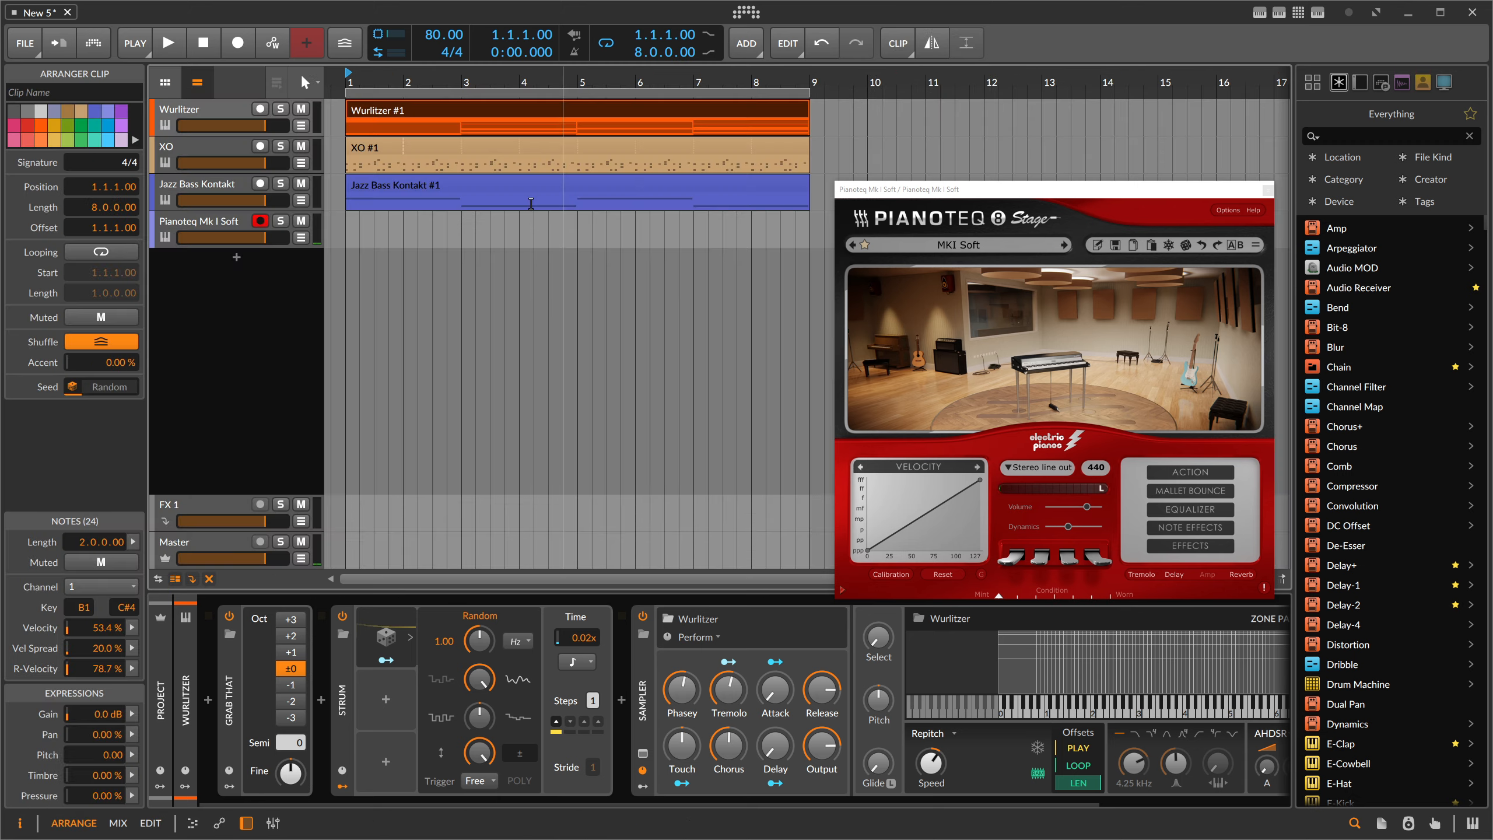
Add the ValhallaSupermassive reverb after Pianoteq Mk I Soft in the device chain.
left_click(603, 229)
left_click(617, 700)
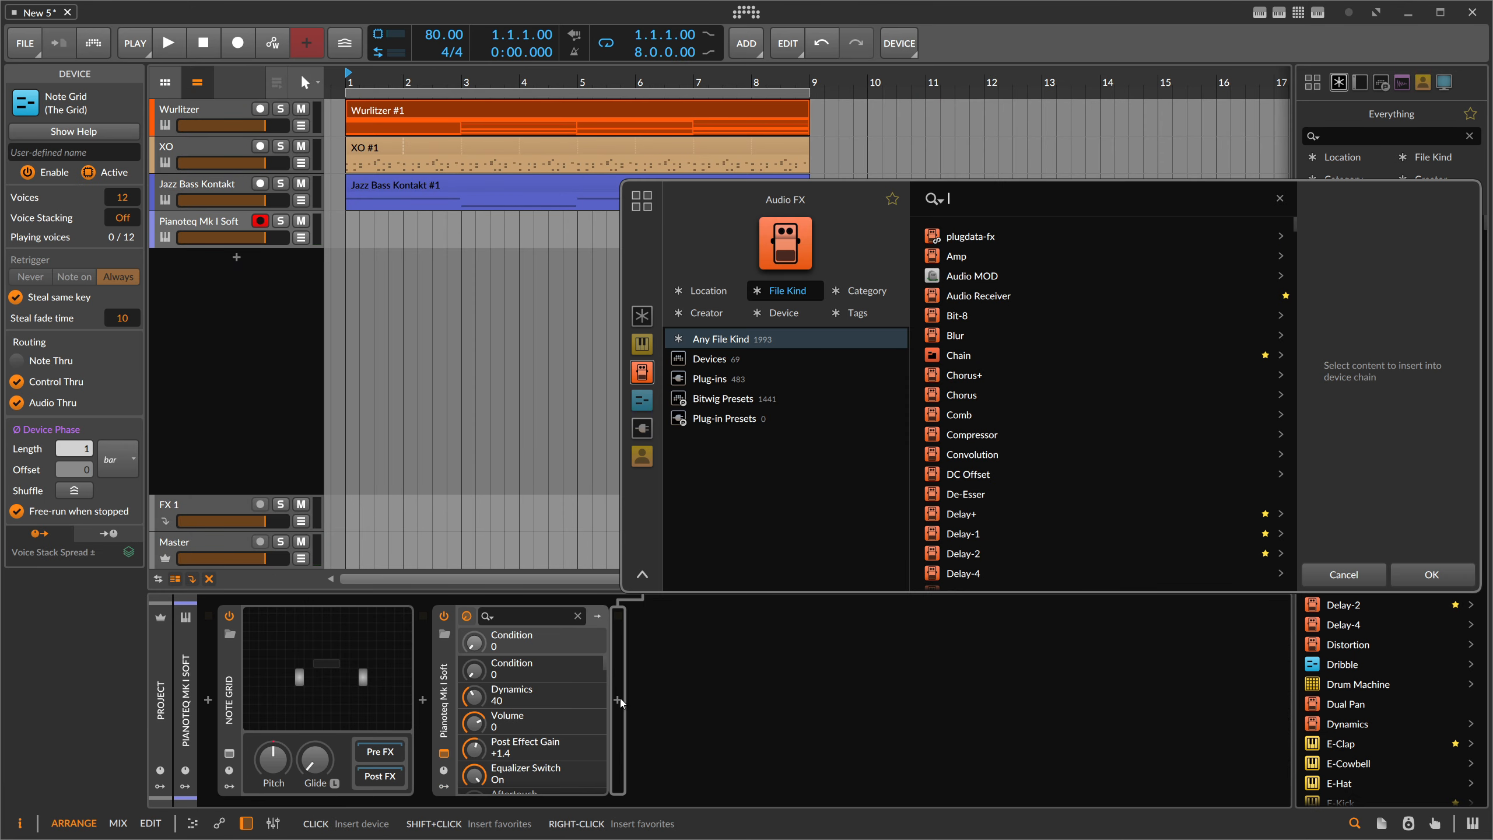
type("rever")
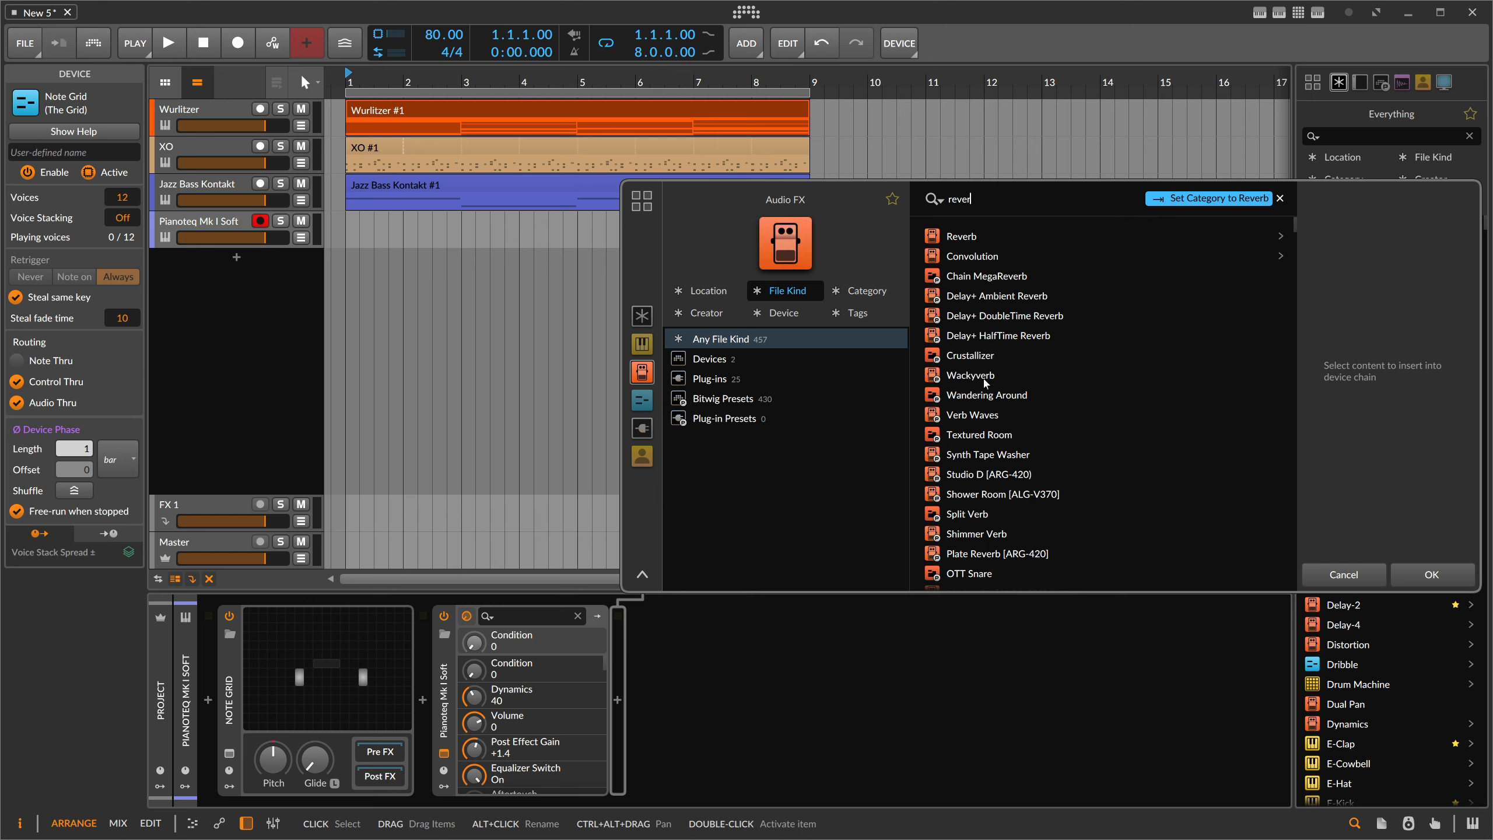
key("BackSpace")
key("BackSpace")
key("BackSpace")
key("BackSpace")
key("BackSpace")
type("super")
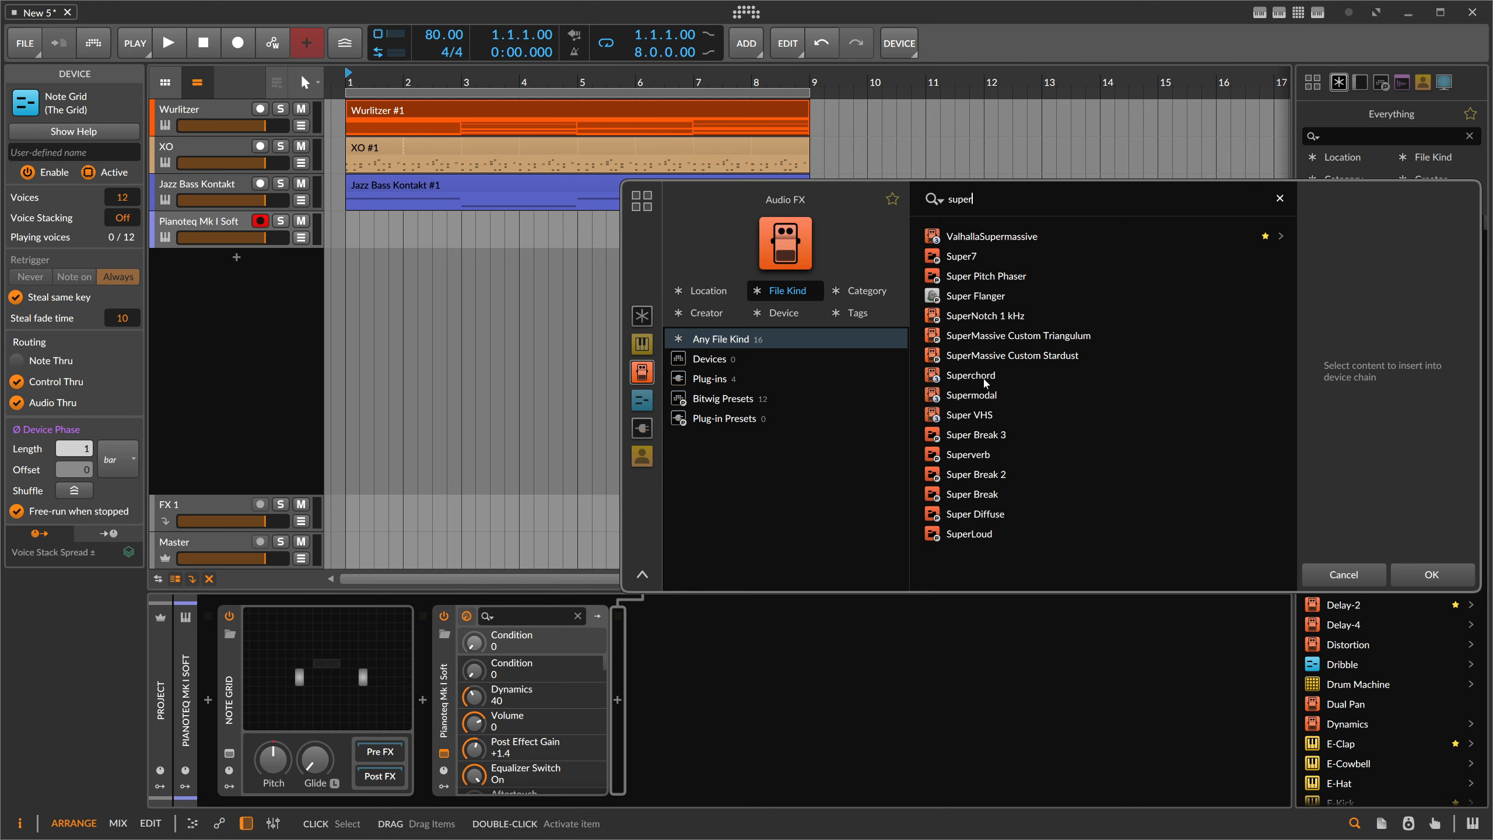
double_click(1171, 241)
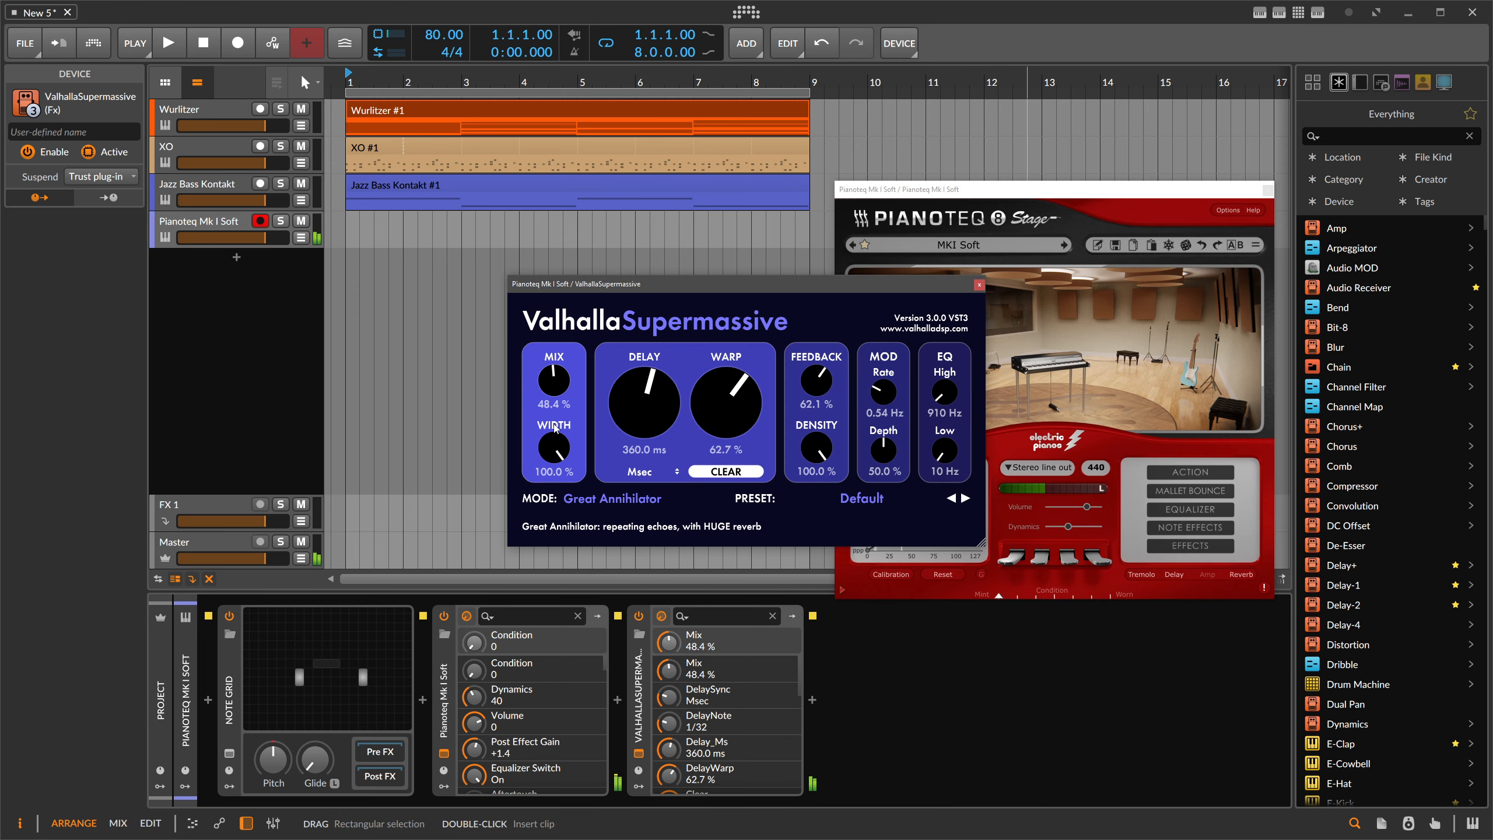
Play the arrangement to audition the Pianoteq line through ValhallaSupermassive.
left_click(176, 50)
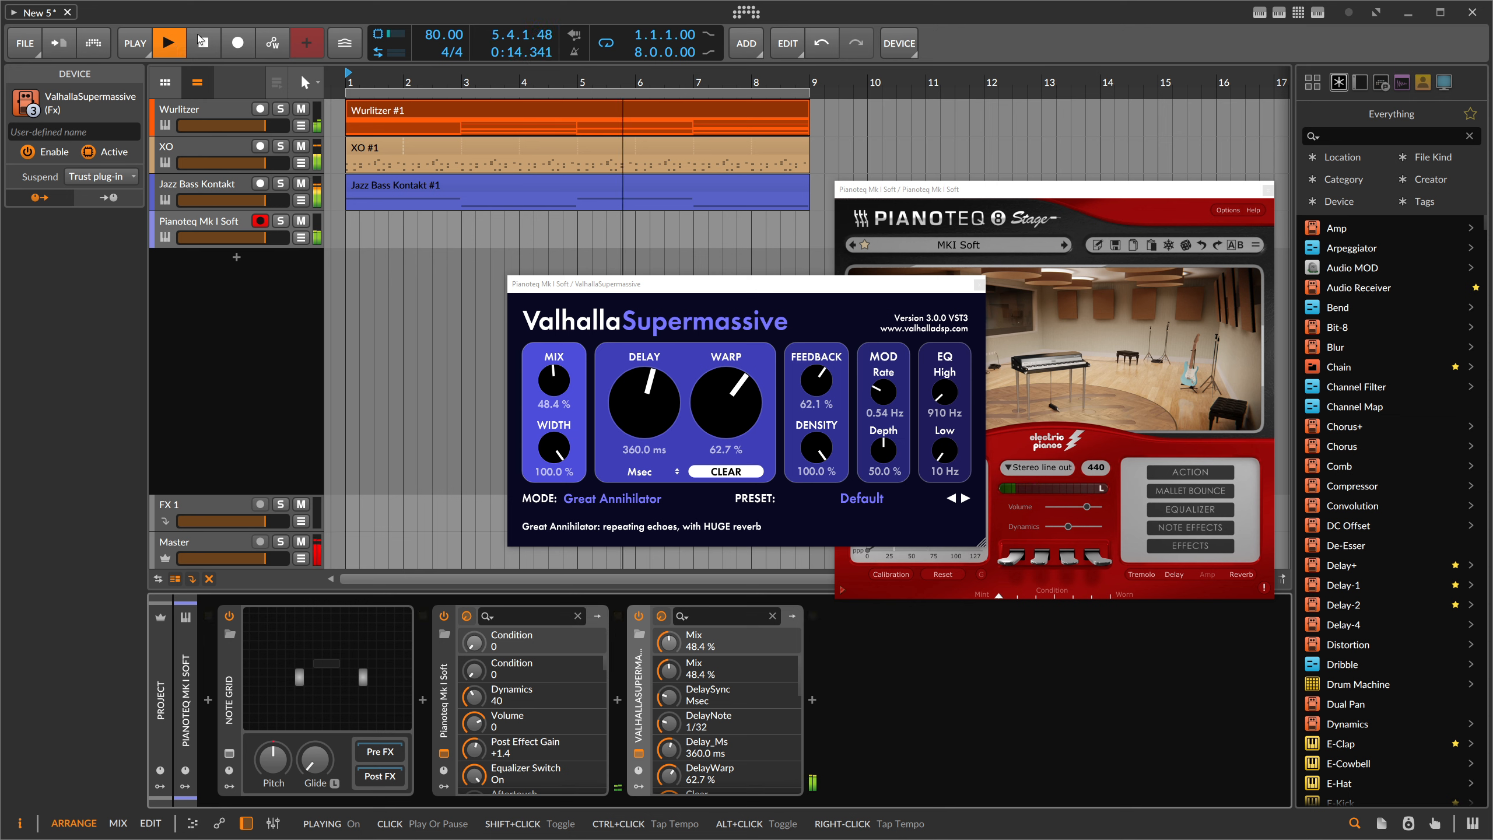
key("space")
scroll(405, 106, "down", 4)
left_click(274, 48)
left_click(238, 48)
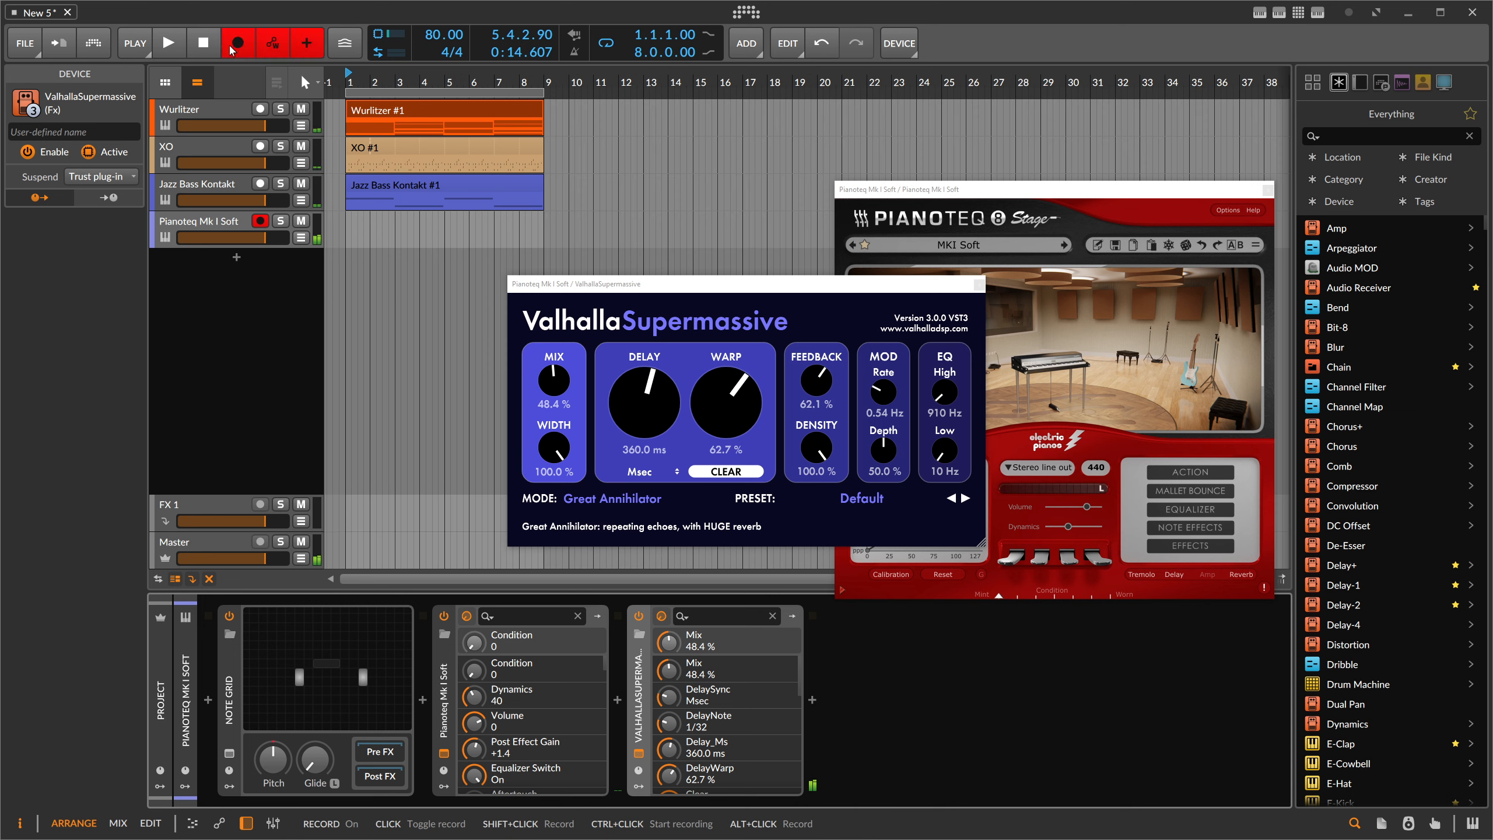
left_click(173, 53)
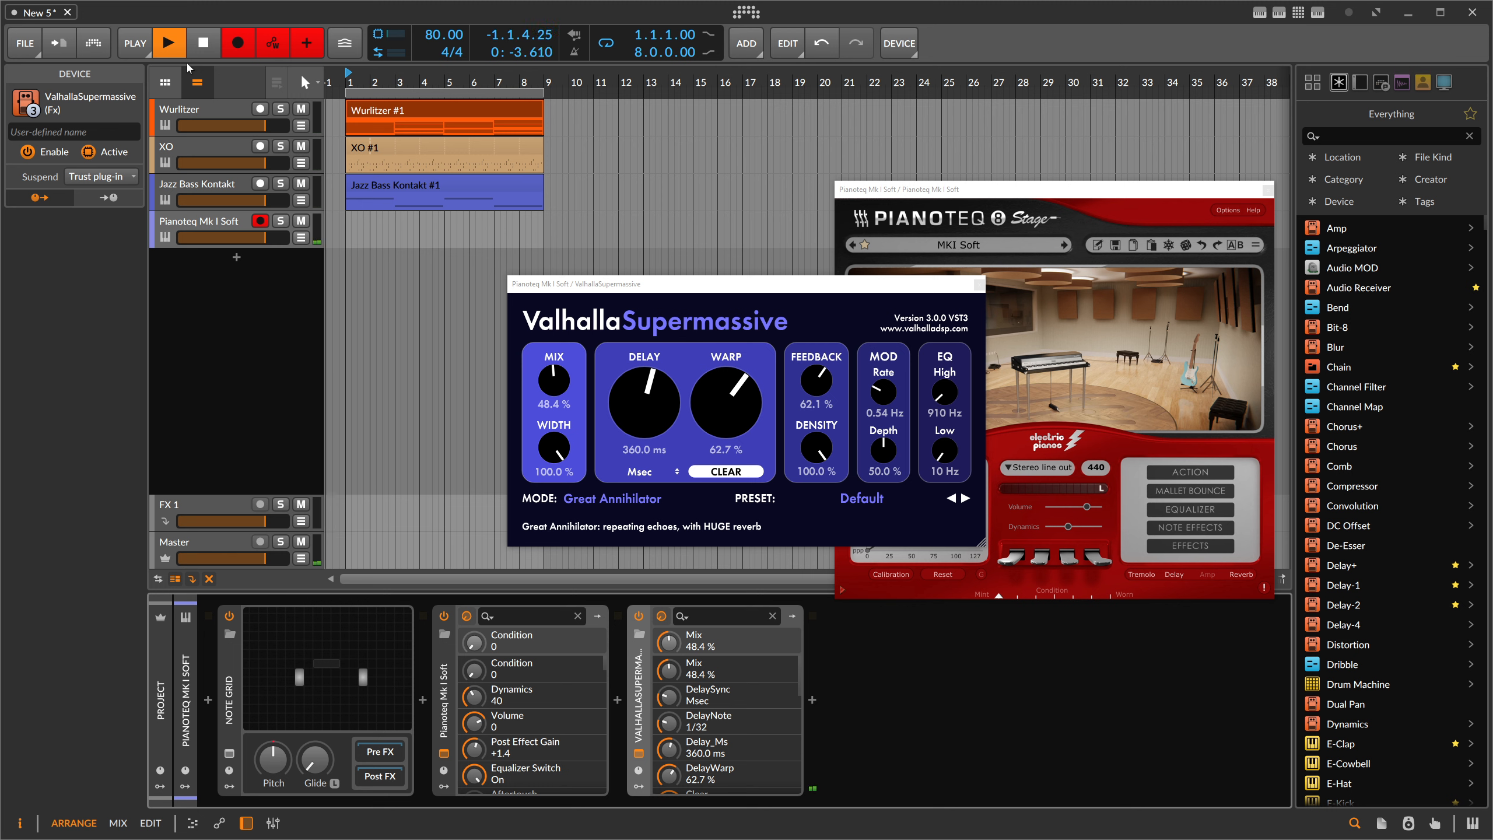
key("space")
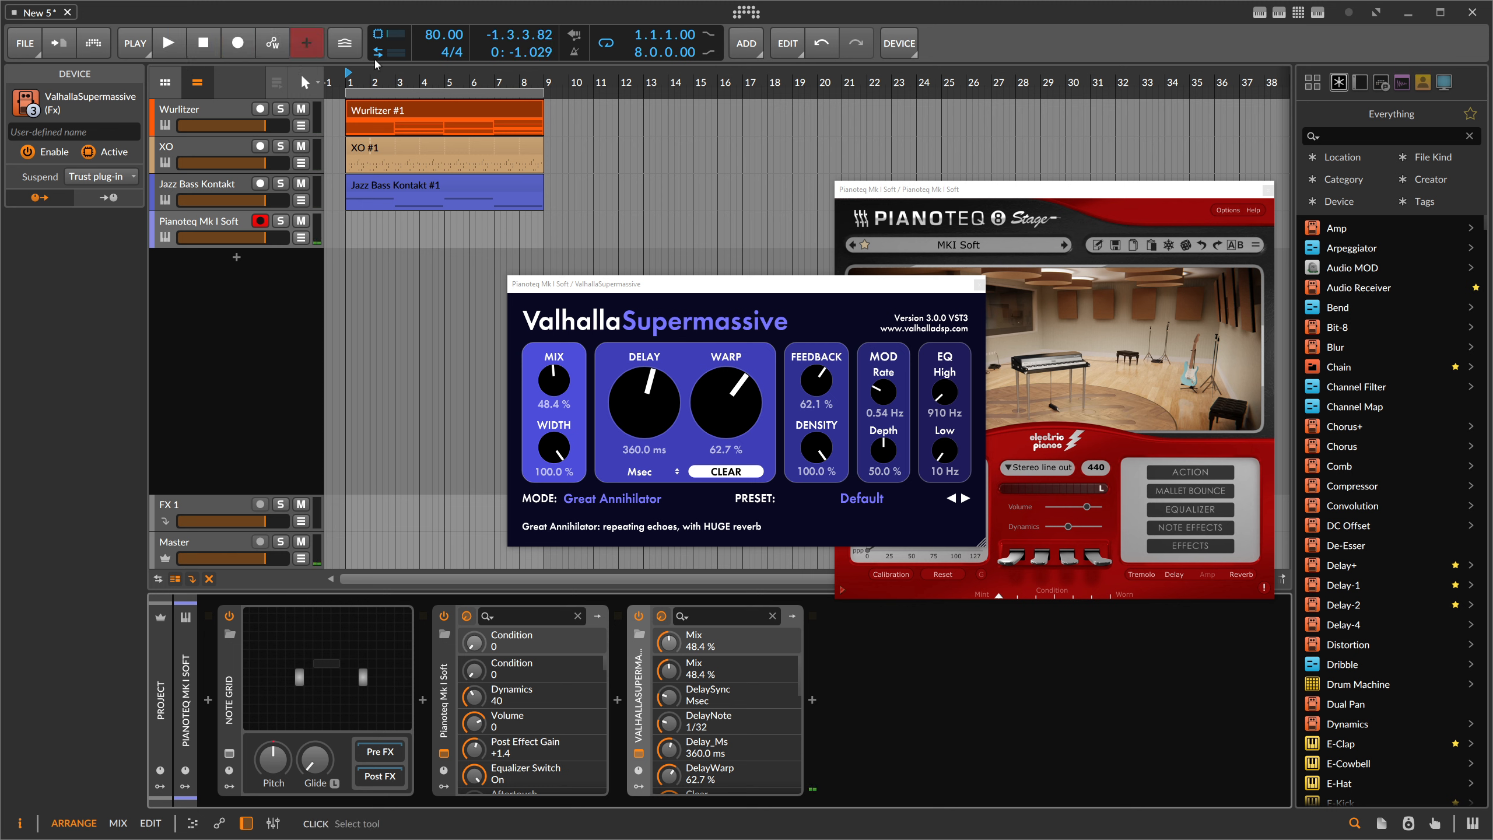
Record an eight-bar Pianoteq line from bar 1 over the existing tracks, select the recorded clip and stop playback.
left_click(606, 49)
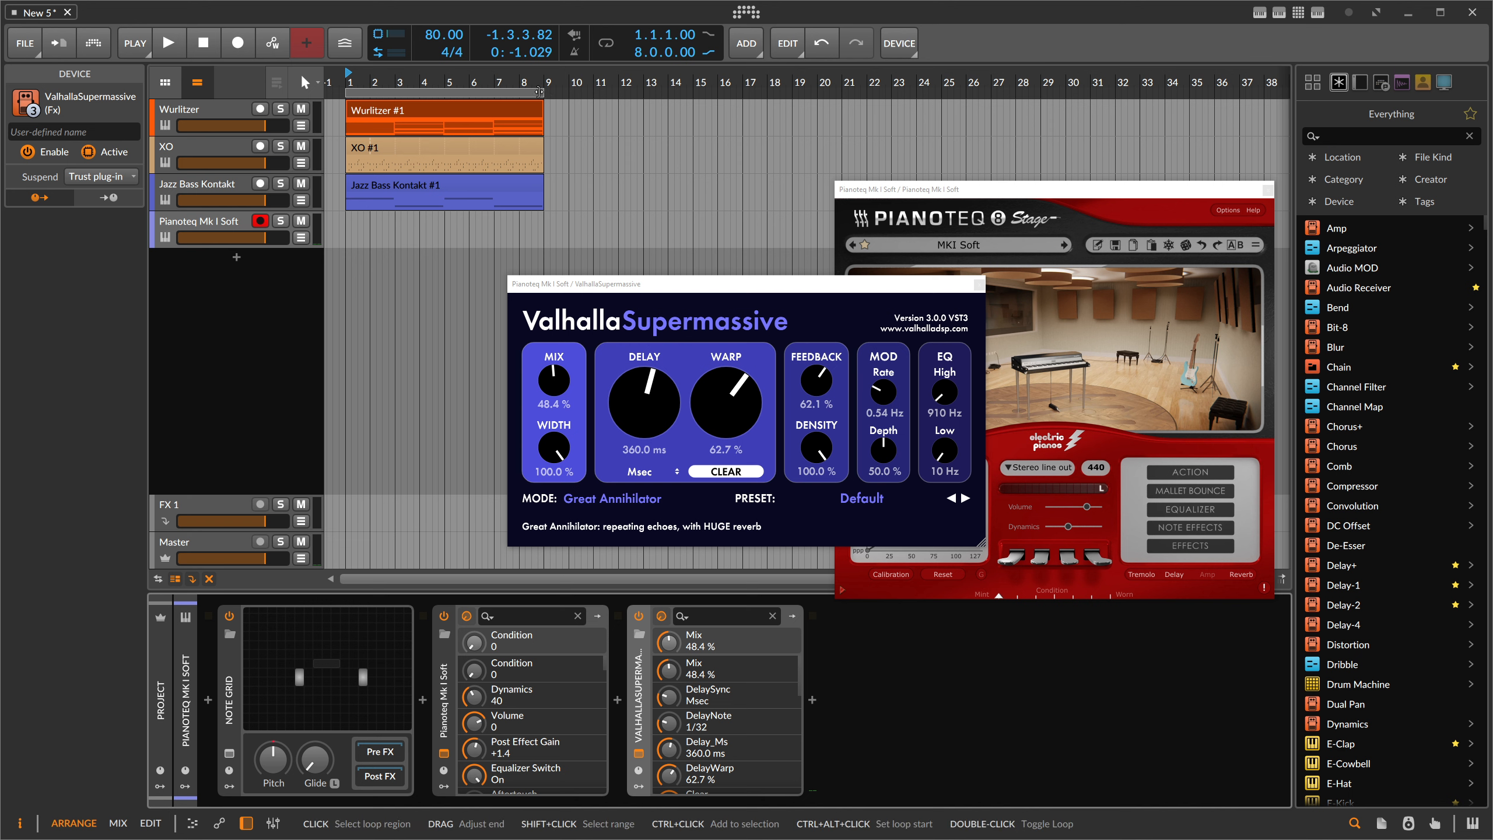
left_click(238, 43)
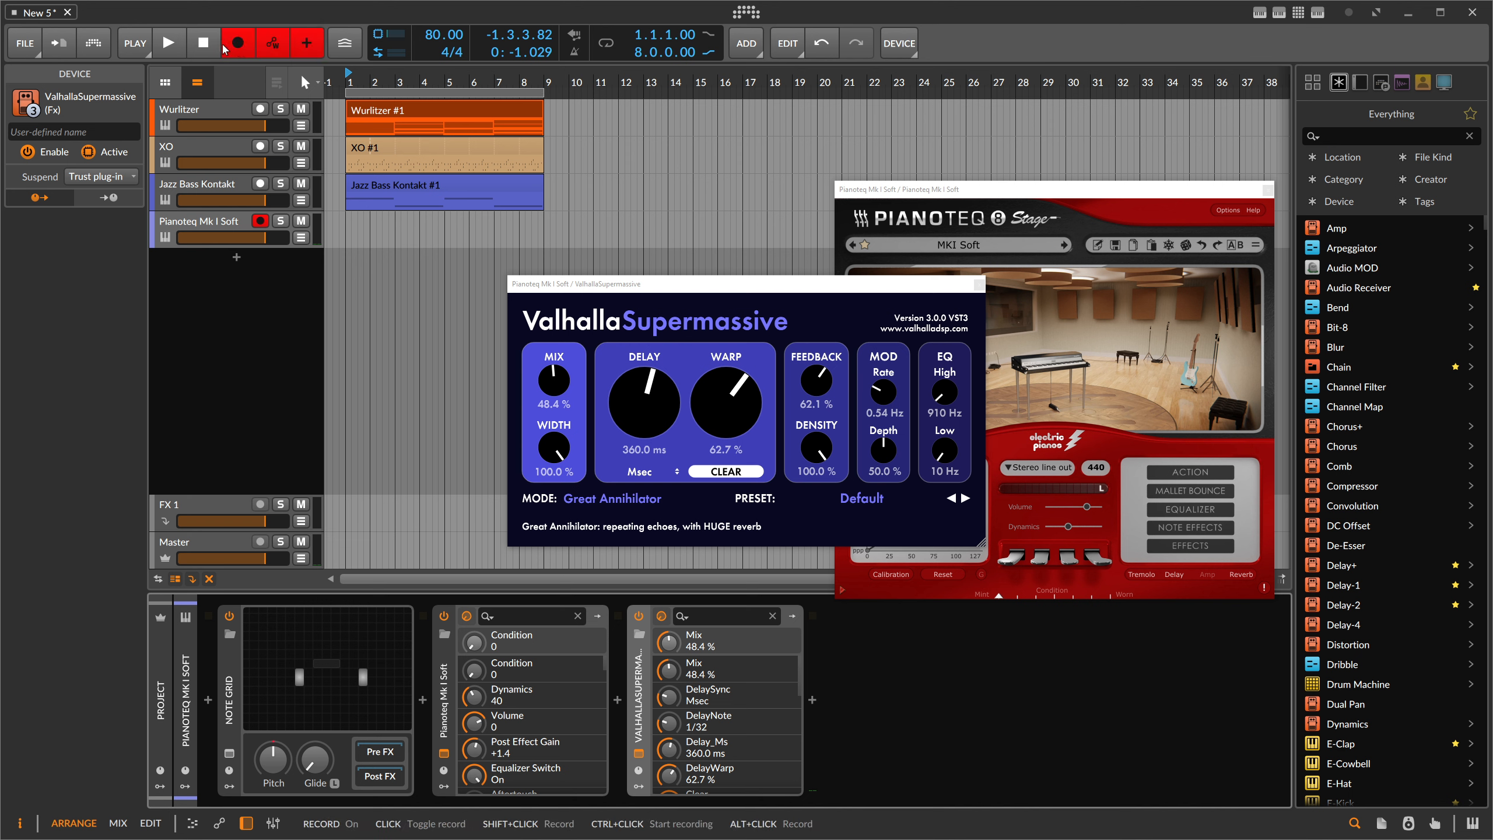
left_click(177, 44)
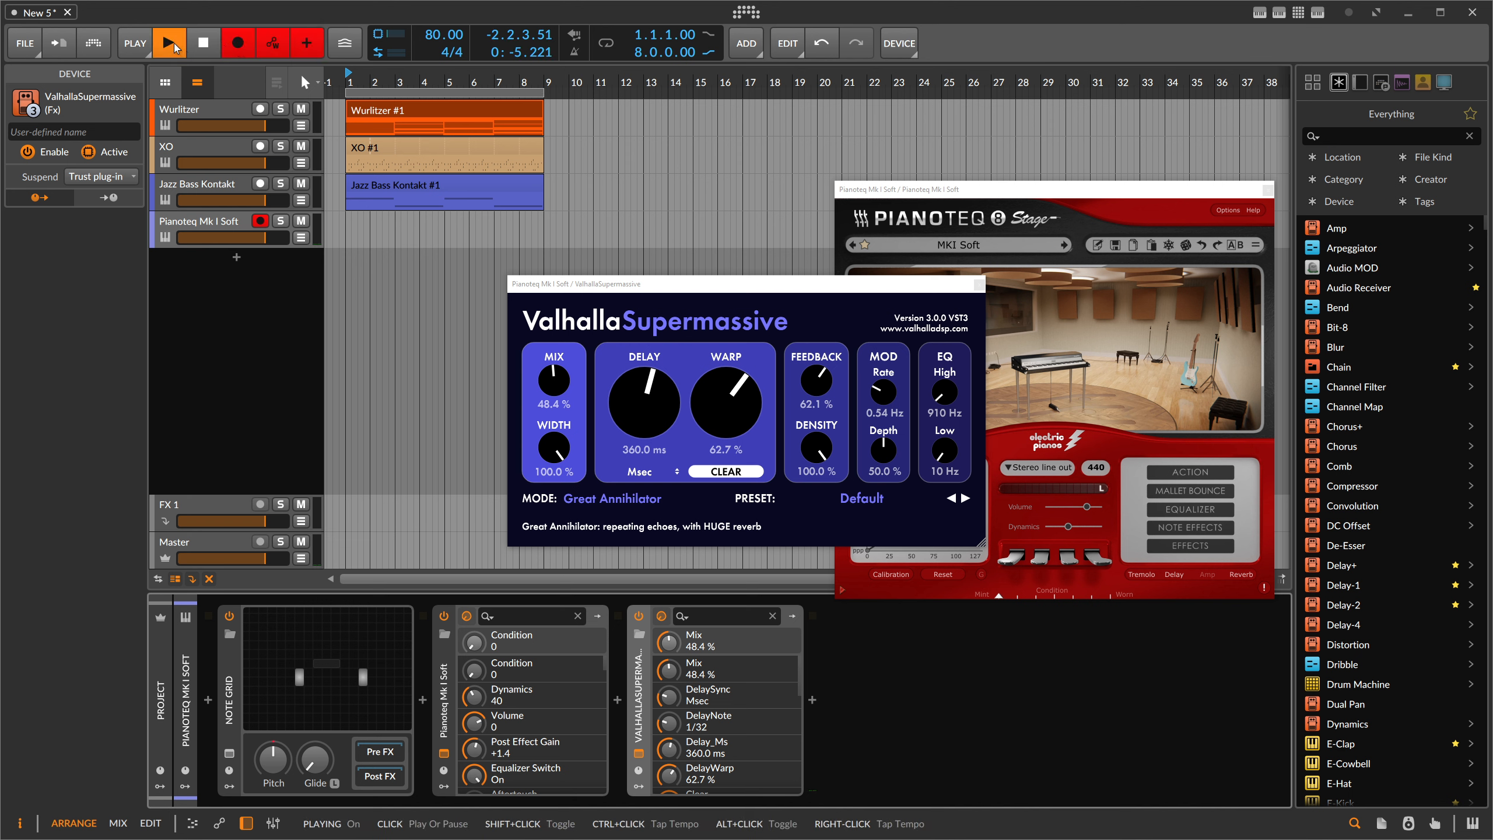
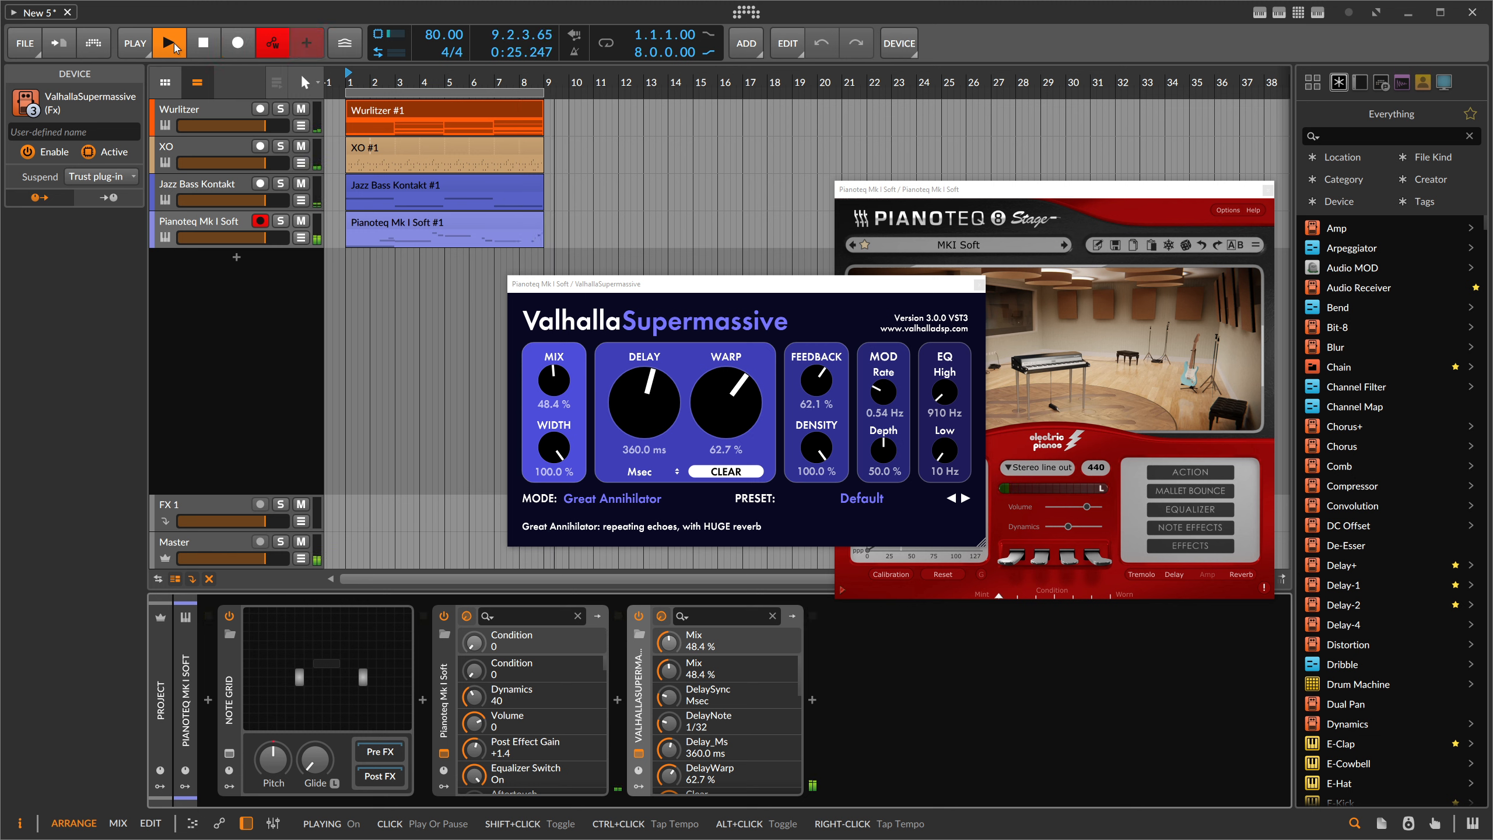
left_click(507, 221)
key("space")
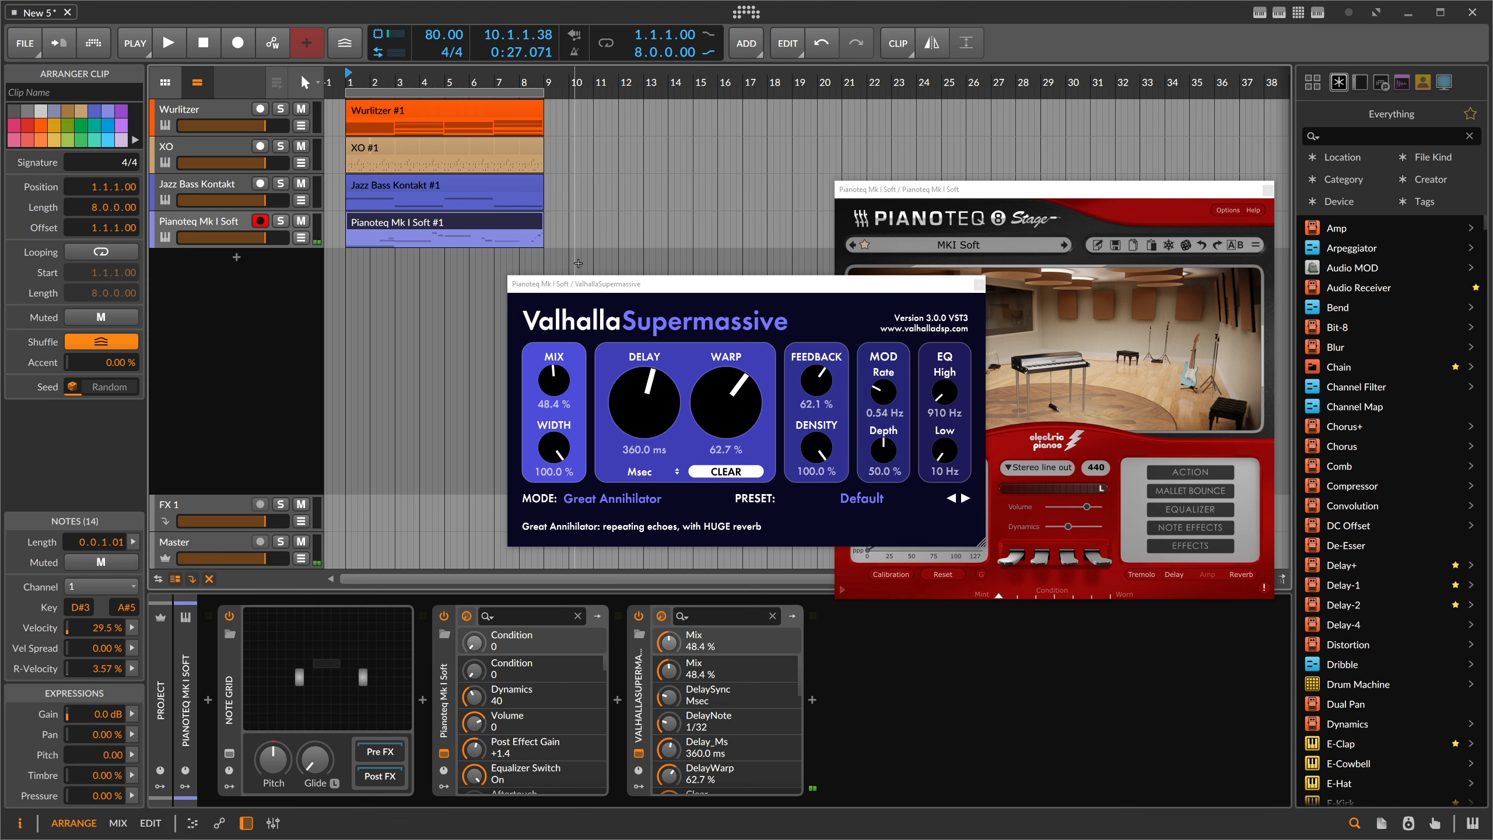
Enable the arranger loop over the eight-bar section starting at bar 1.
left_click_drag(402, 82, 405, 90)
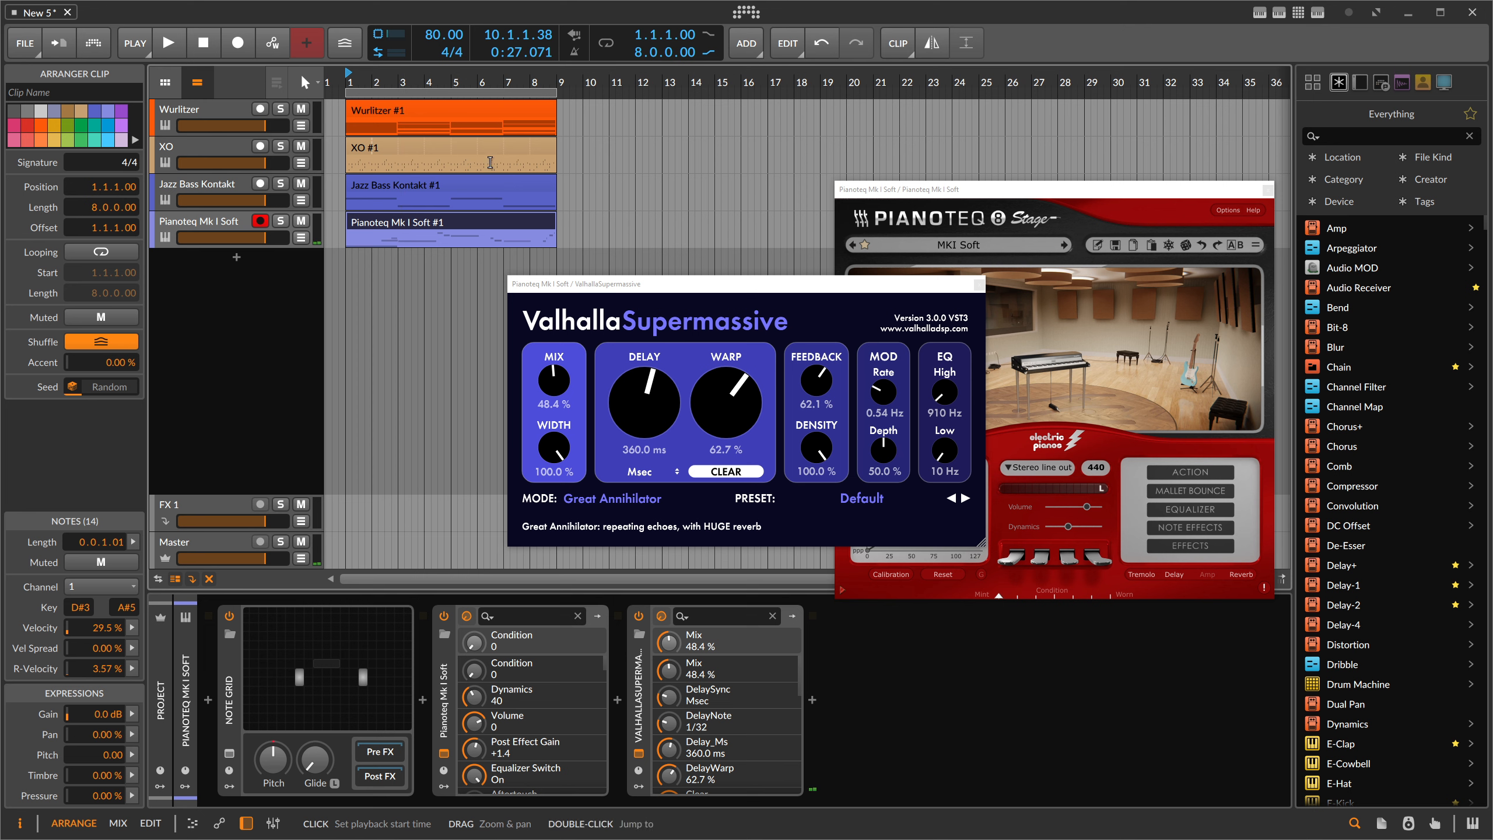
left_click(604, 45)
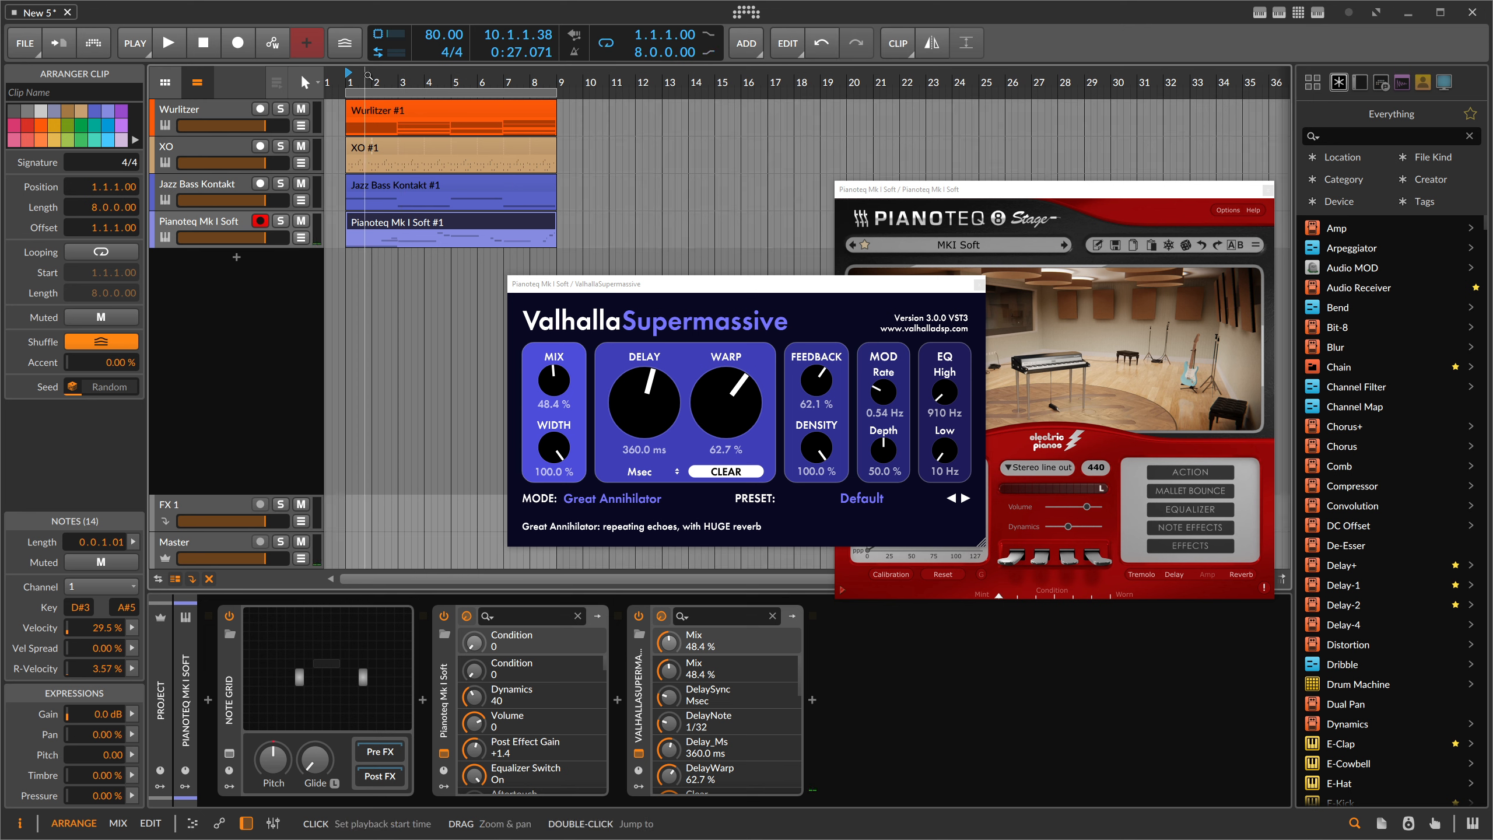
Disarm recording on the Pianoteq Mk I Soft track and rename the track Pad.
left_click(267, 217)
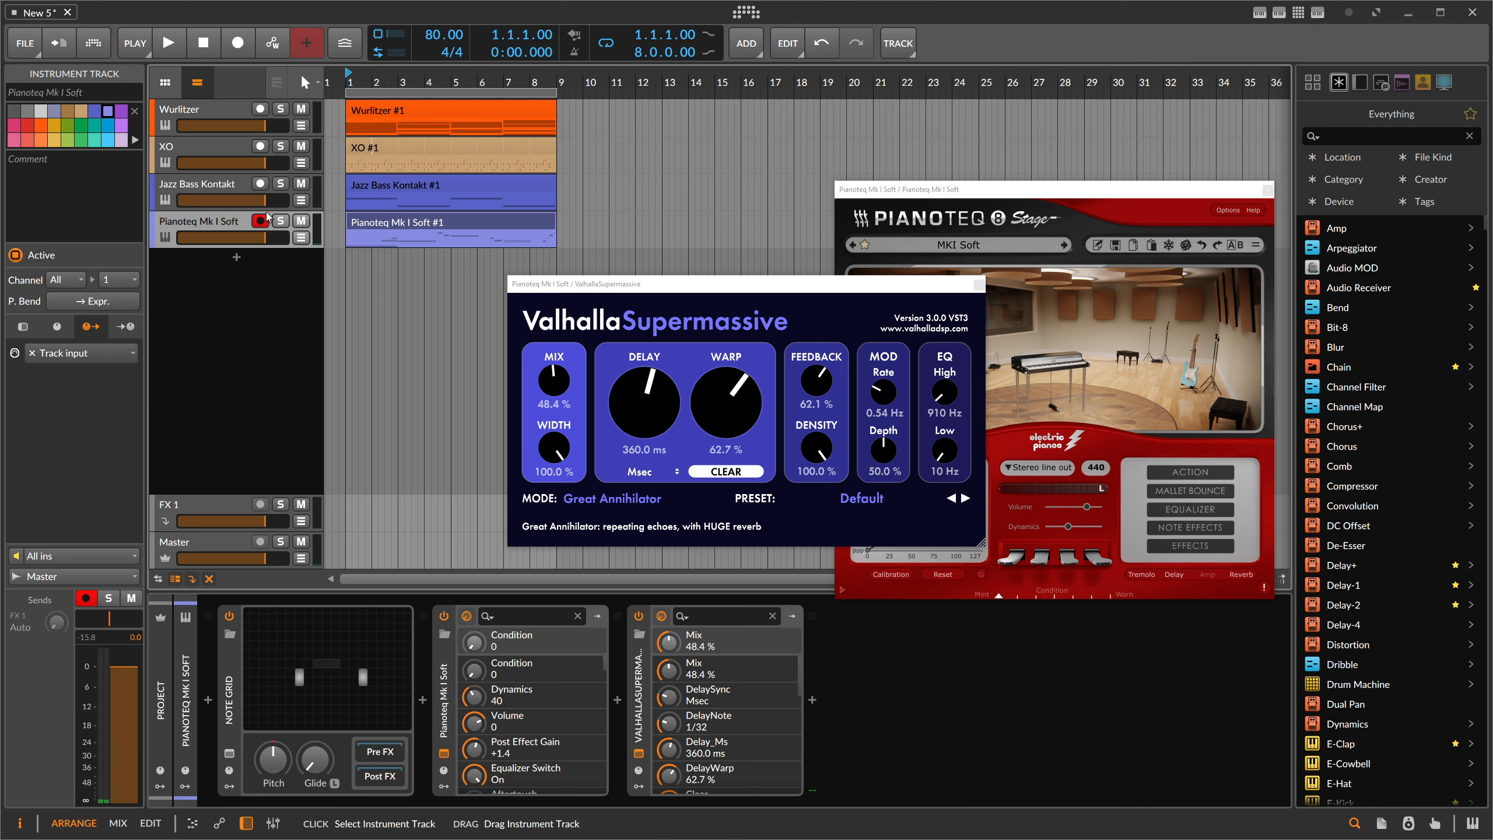
left_click(228, 227, "alt")
type("Pad")
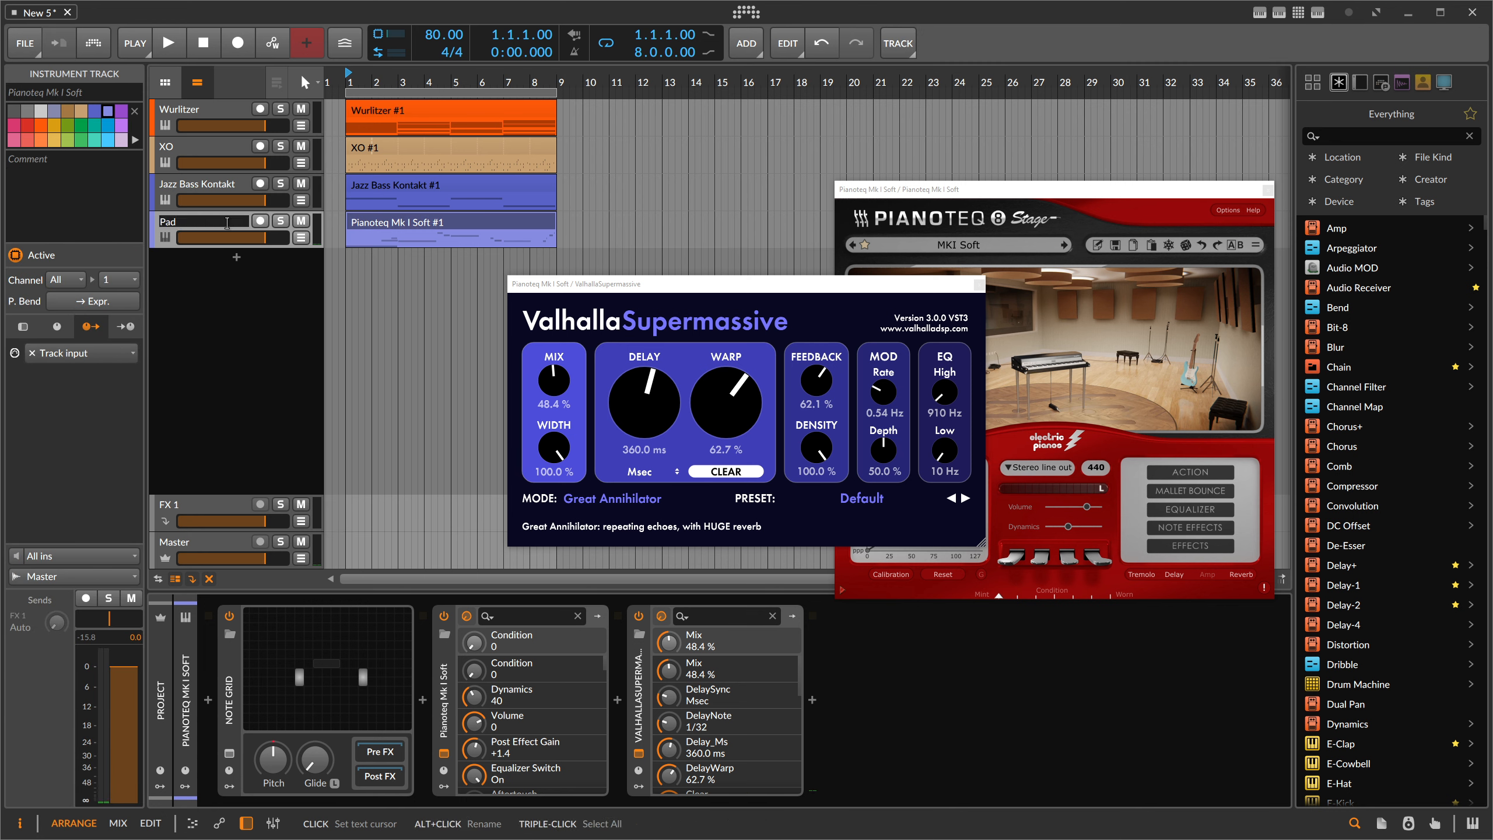
key("Return")
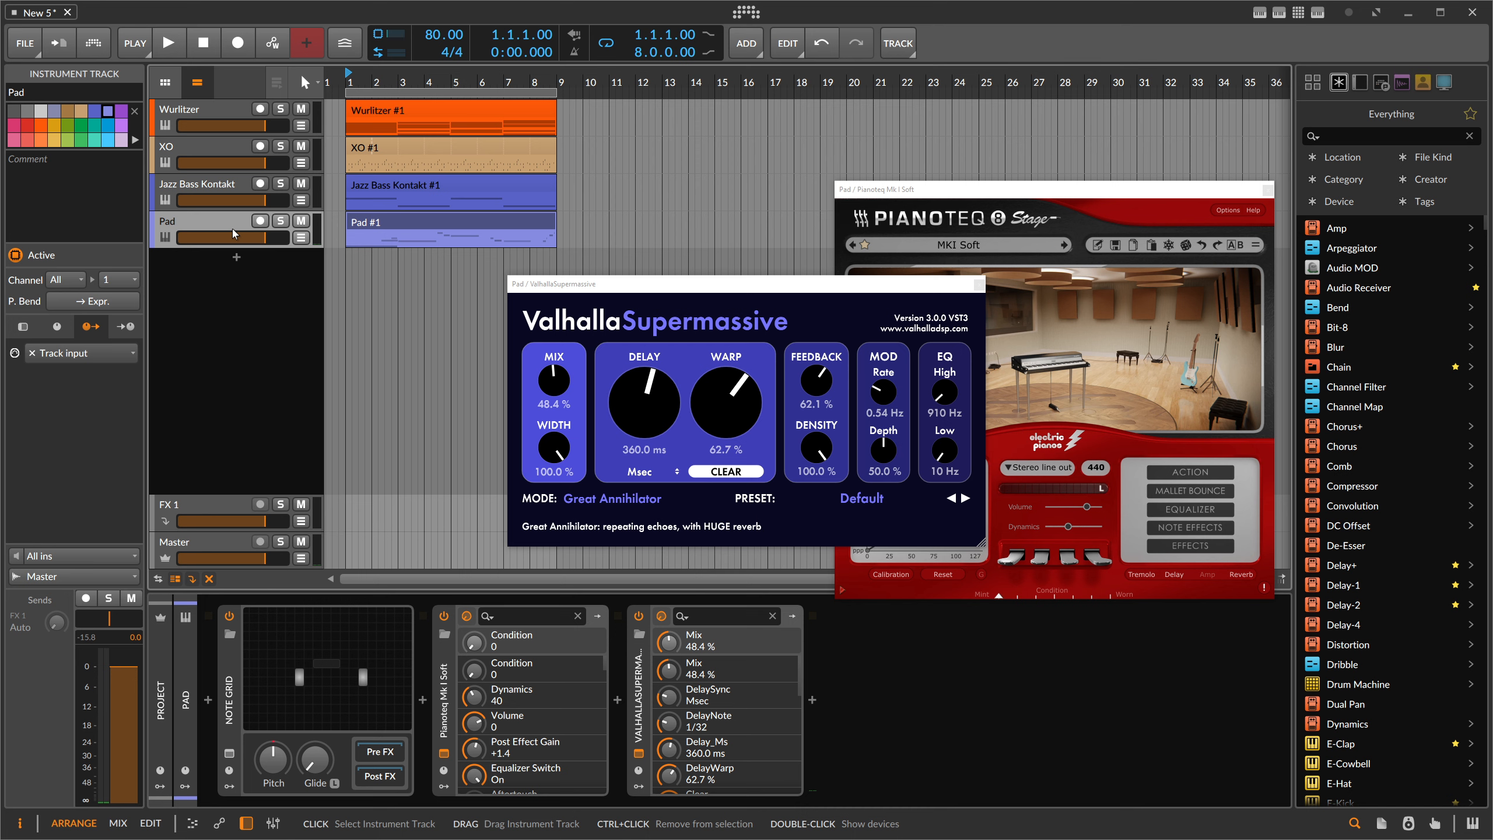
Play the looped section and close the ValhallaSupermassive and Pianoteq plug-in windows.
key("space")
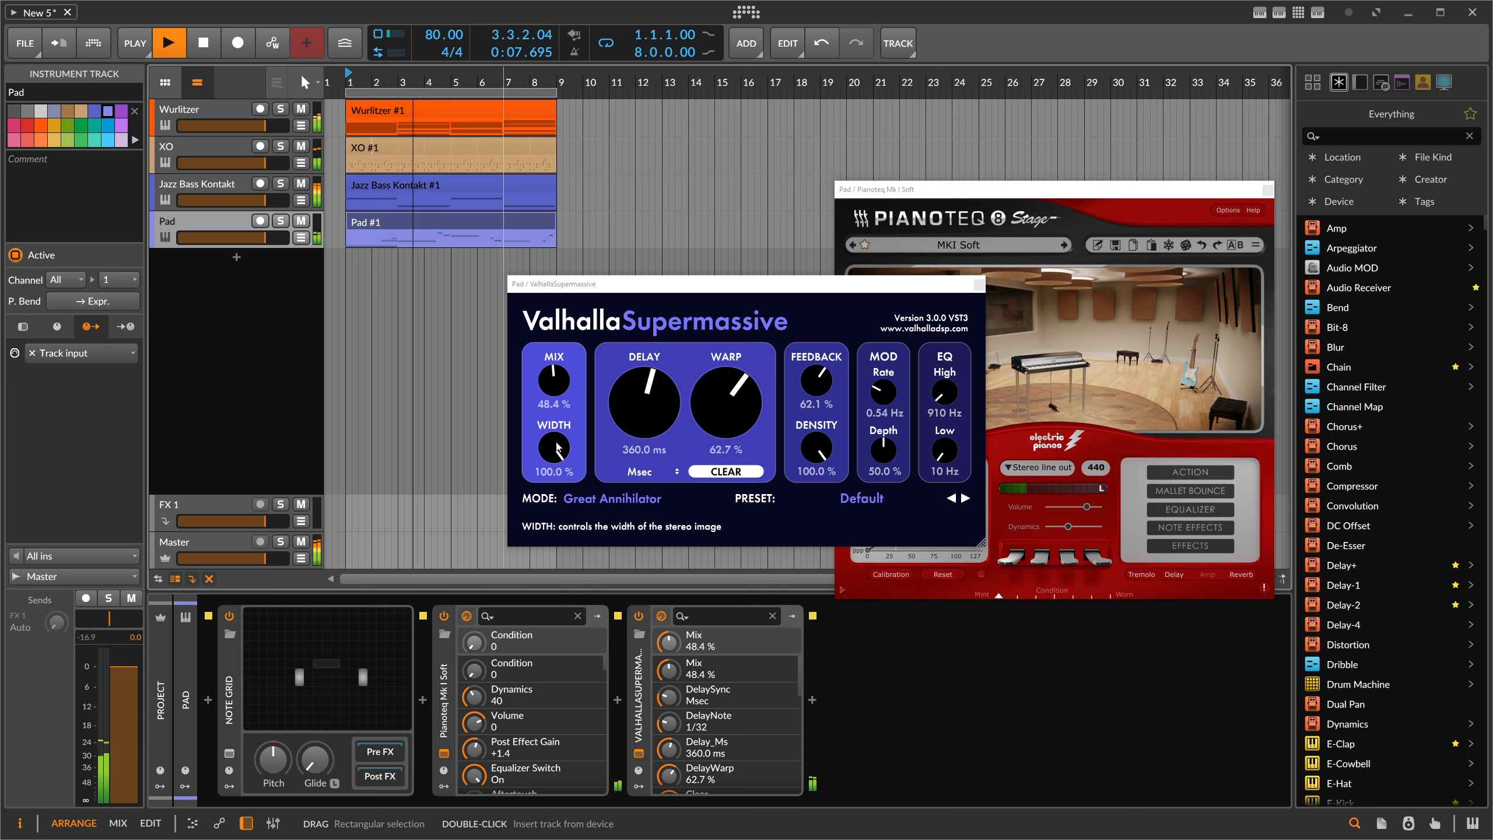
left_click(978, 284)
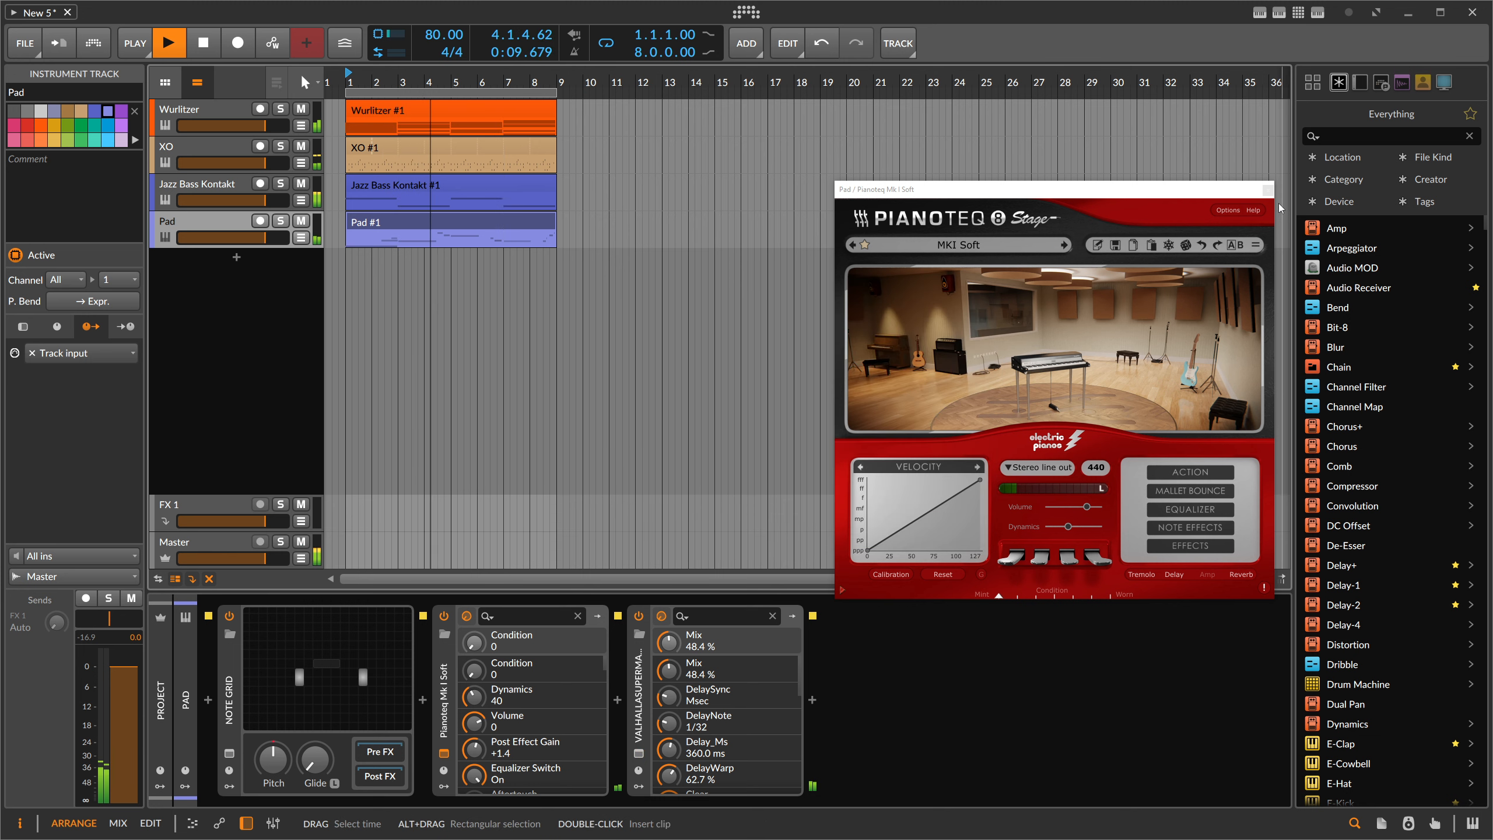
left_click(1268, 190)
left_click_drag(355, 79, 357, 93)
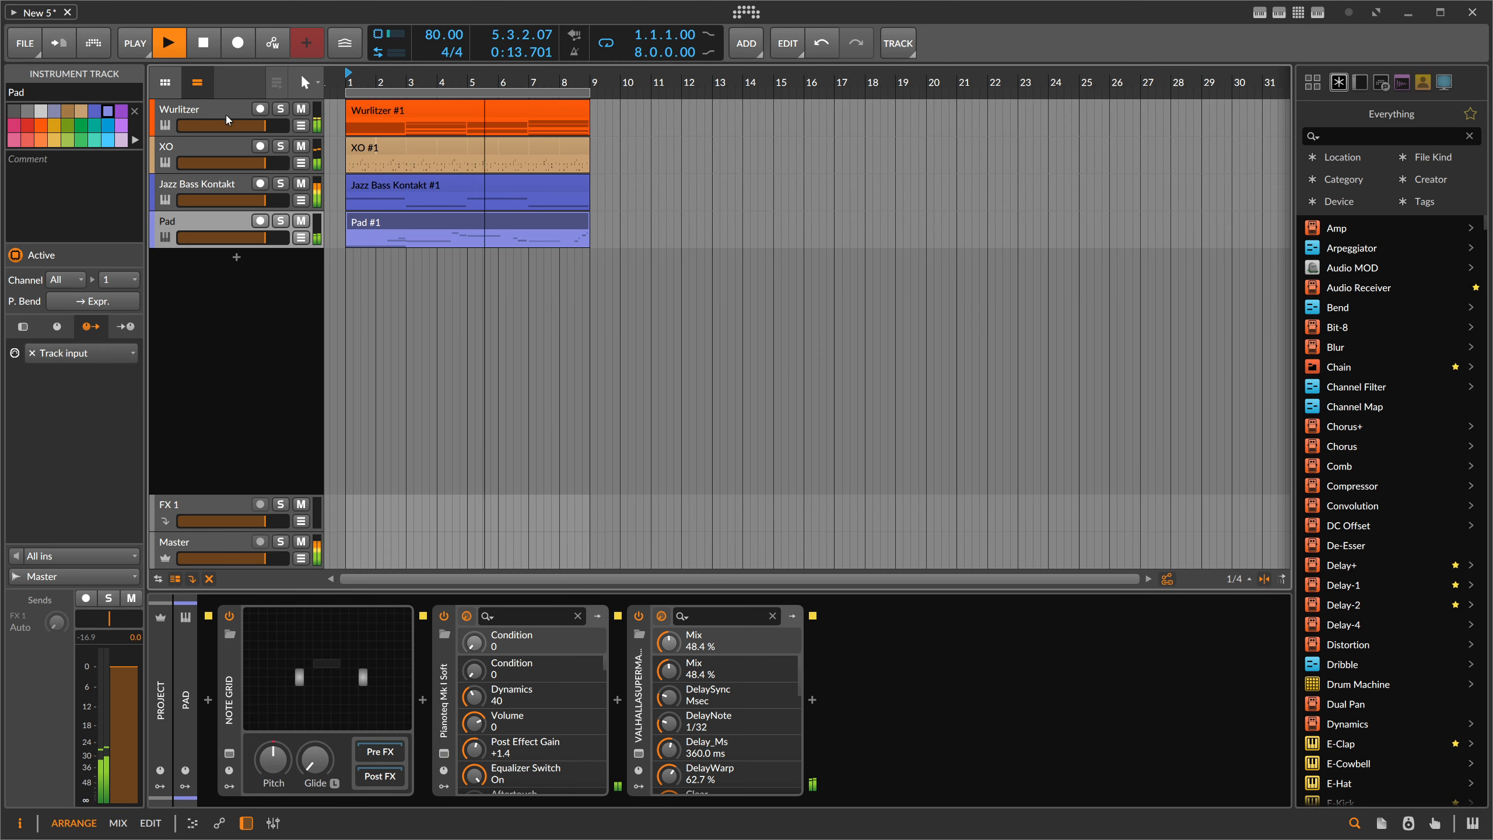
Set the Wurlitzer sampler's voice gain to +8.0 dB and stop playback.
left_click(262, 120)
scroll(771, 786, "down", 4)
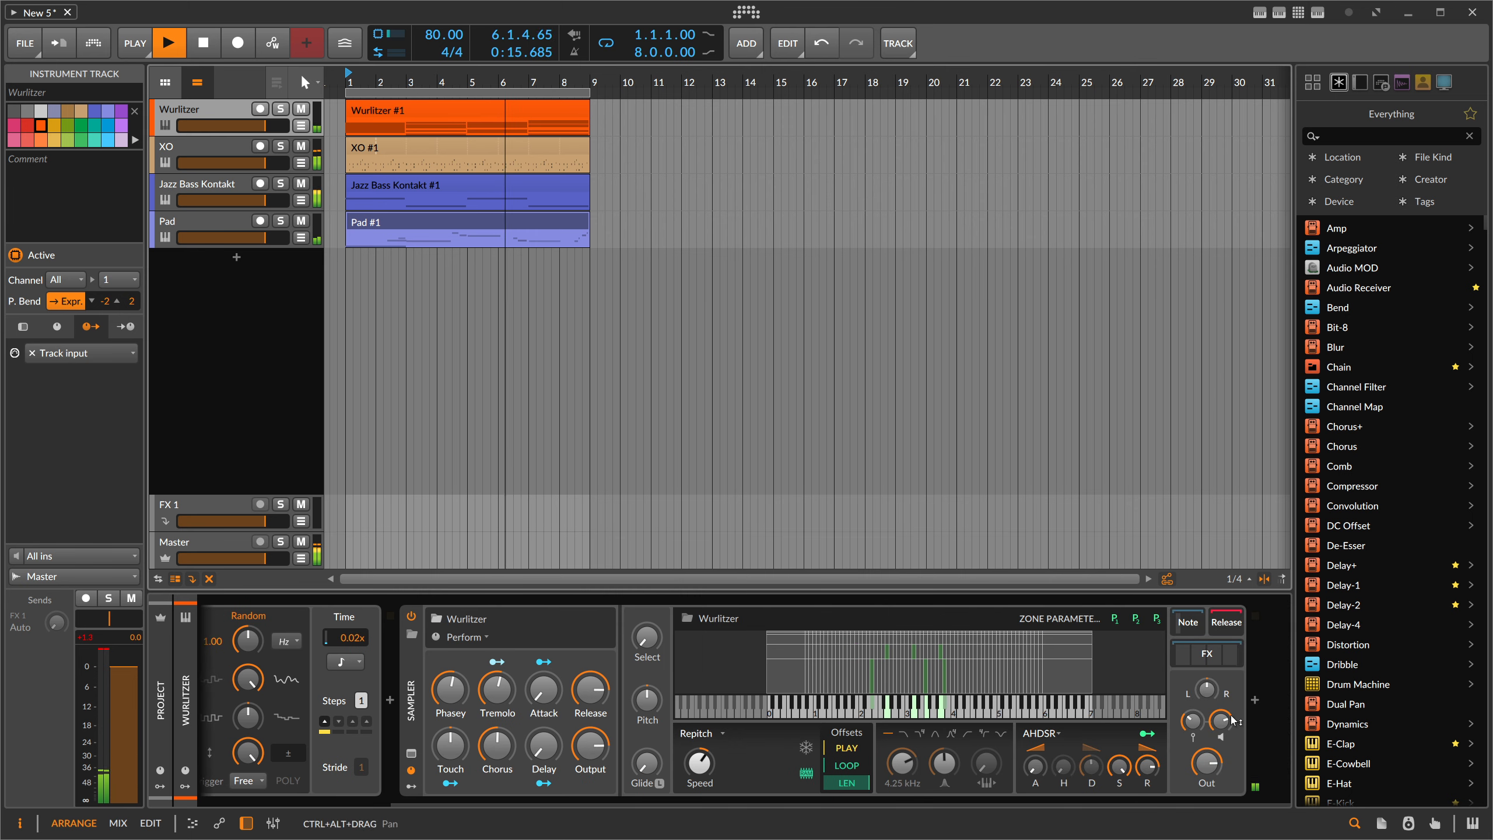
mouse_move(1205, 688)
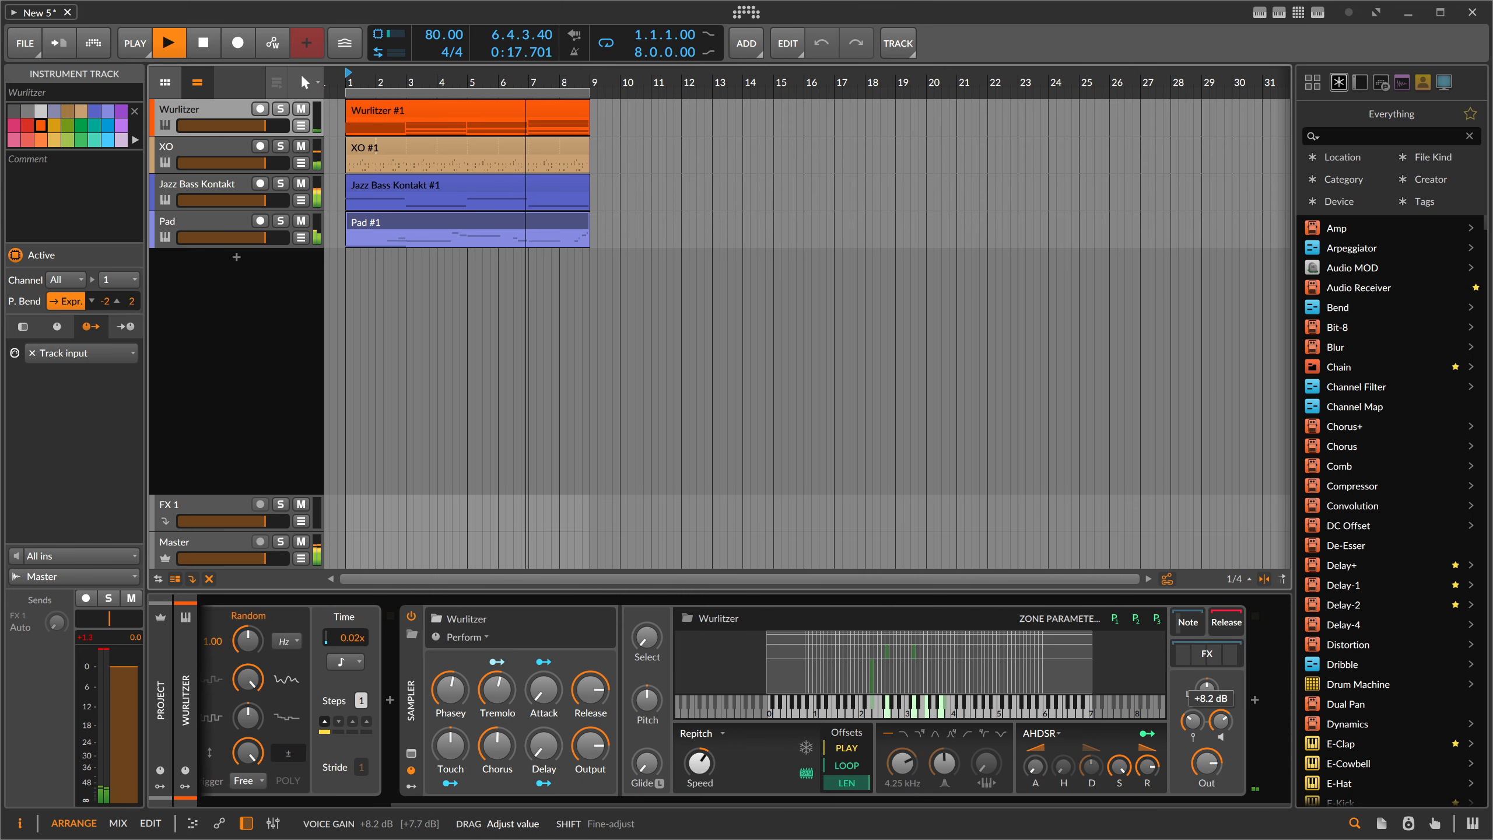
left_click_drag(1221, 721, 1220, 723)
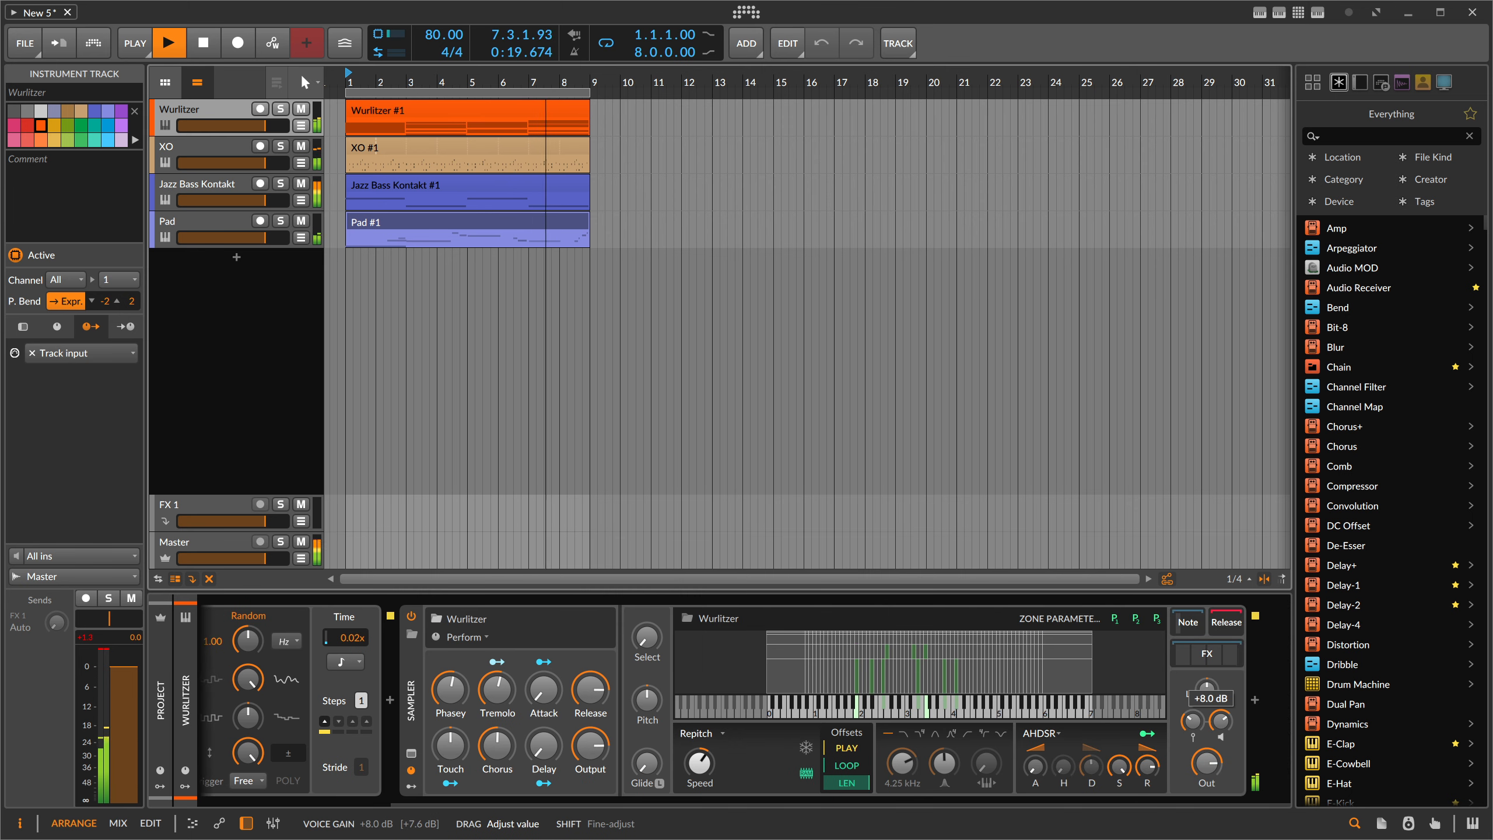
key("space")
Insert the RC-20 Retro Color effect on the Master track.
left_click(192, 541)
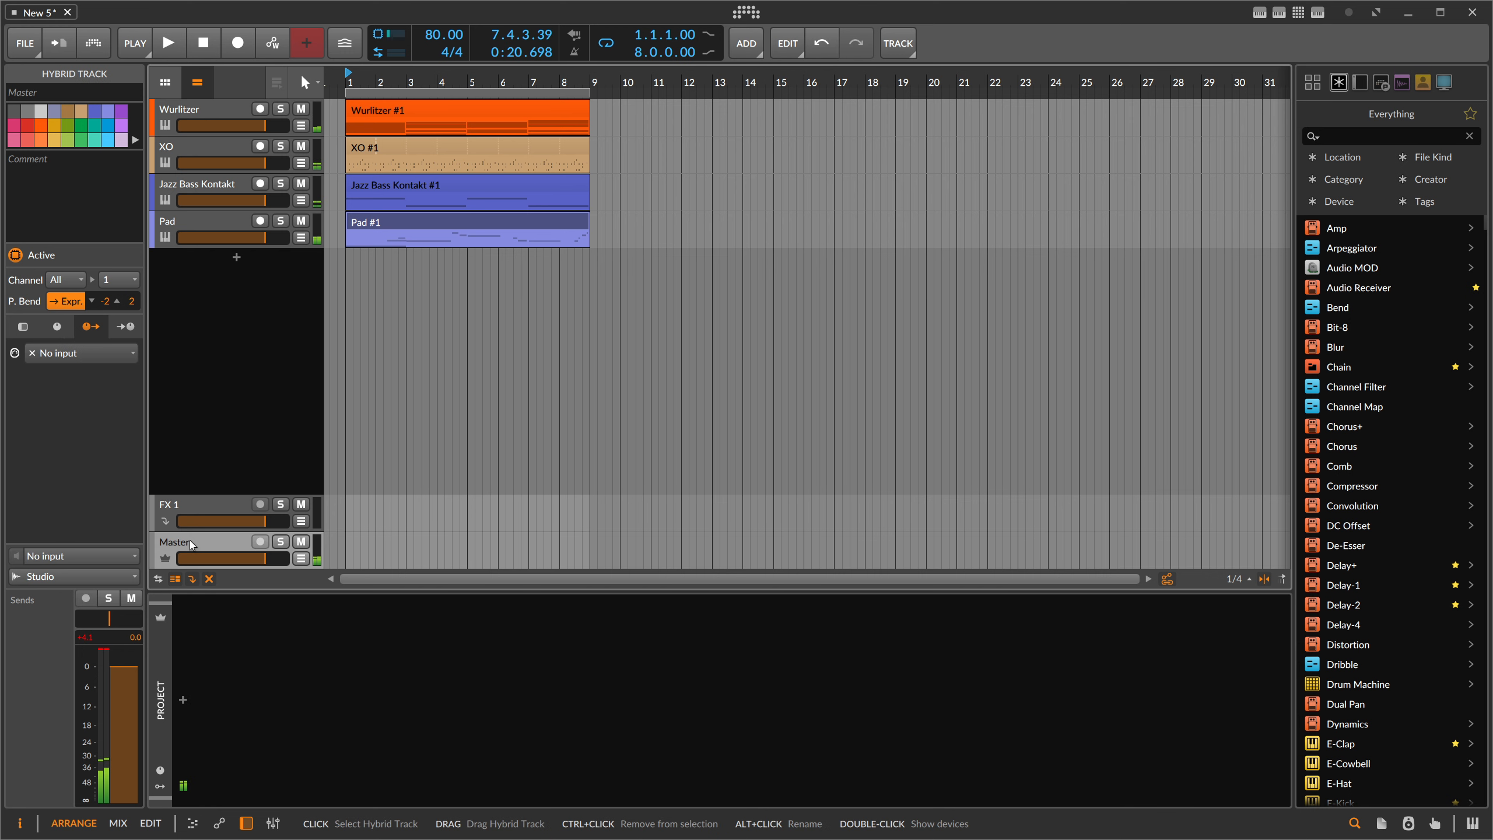
left_click(185, 701)
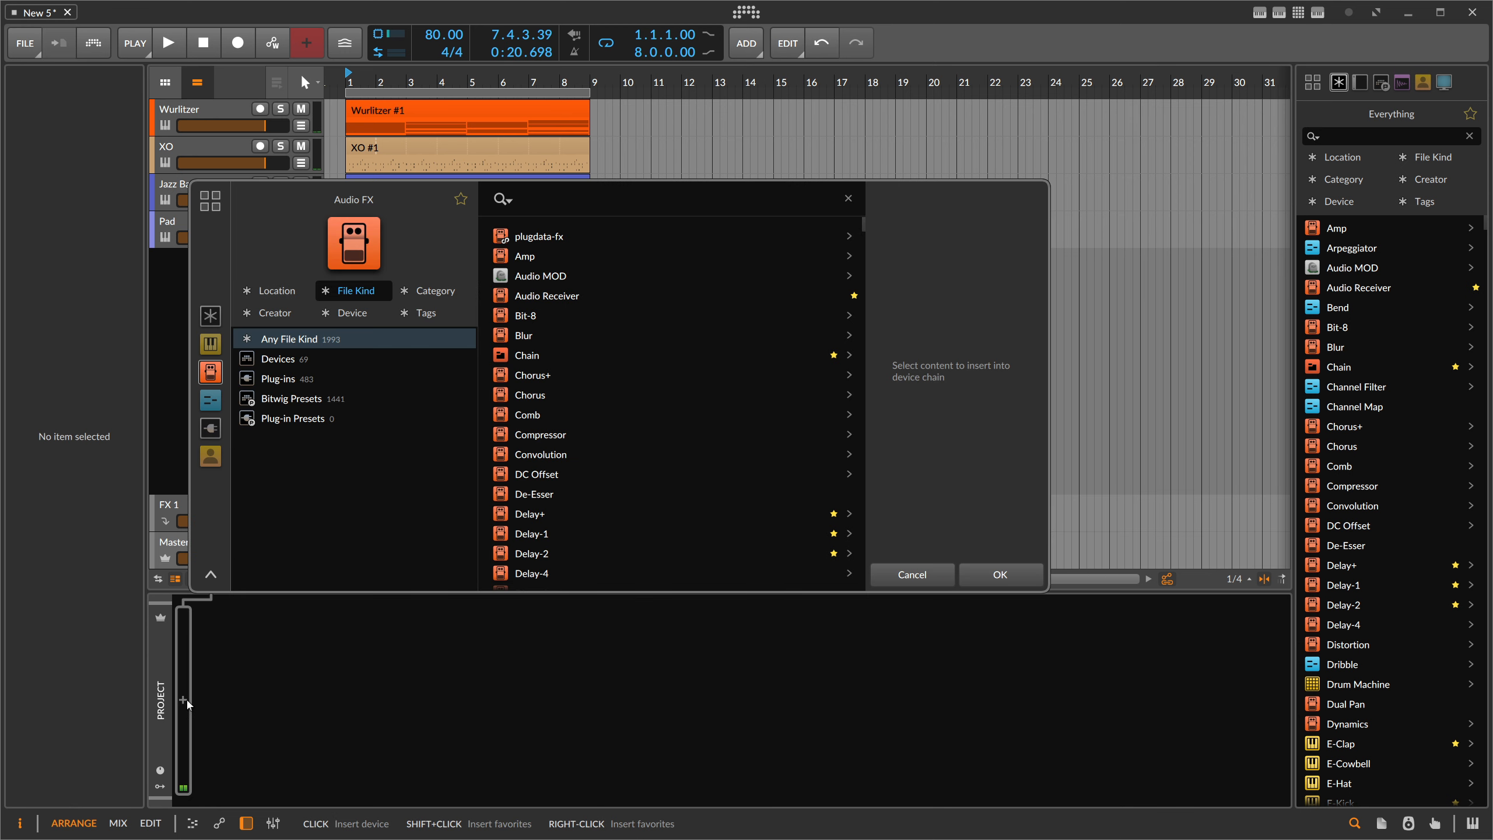
type("rc")
key("Return")
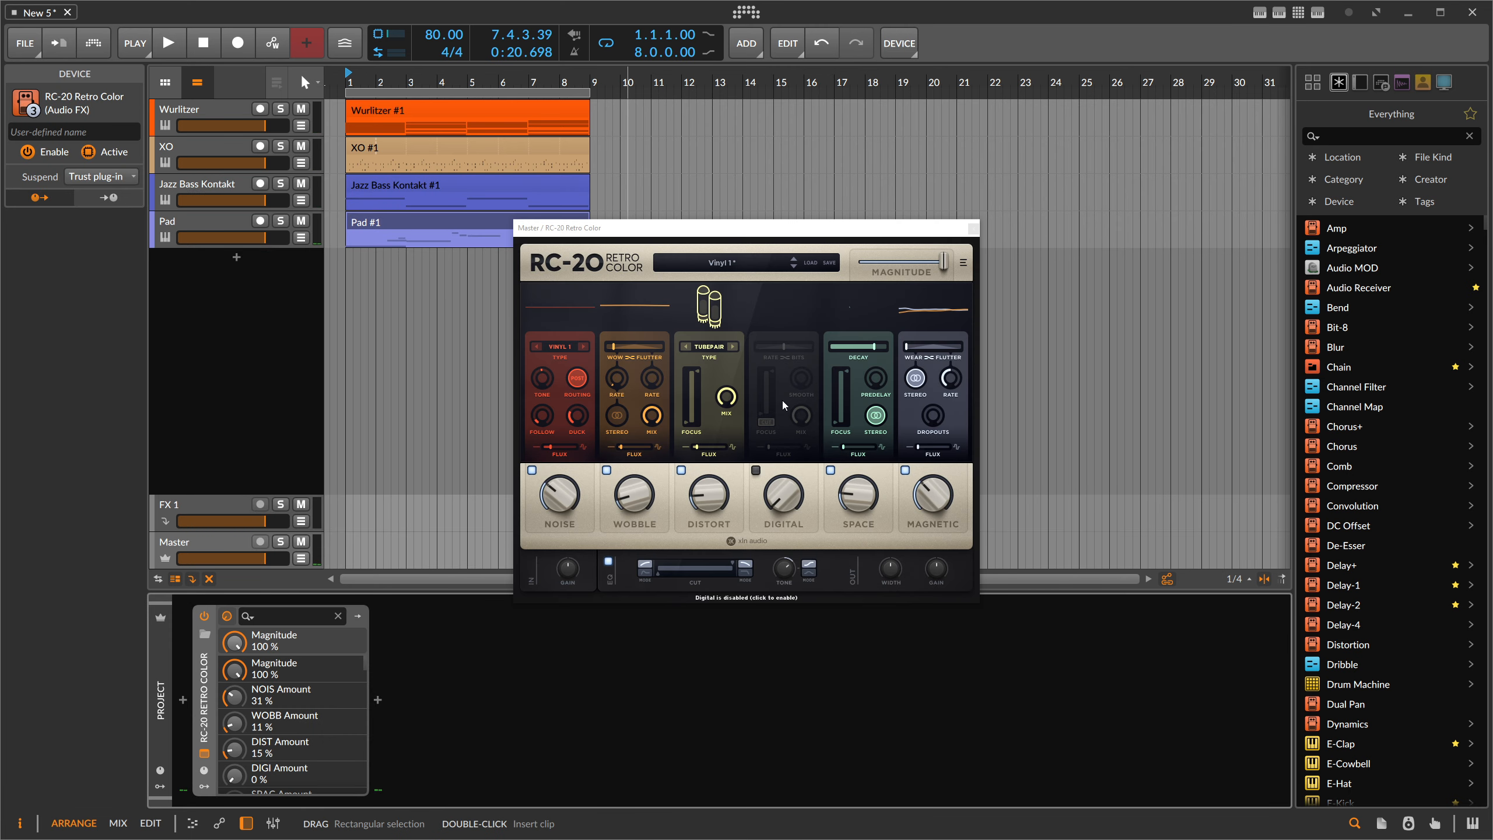
During playback, set RC-20's Space amount to 0 %, Distort to 29 % and Wobble to 26 %.
key("space")
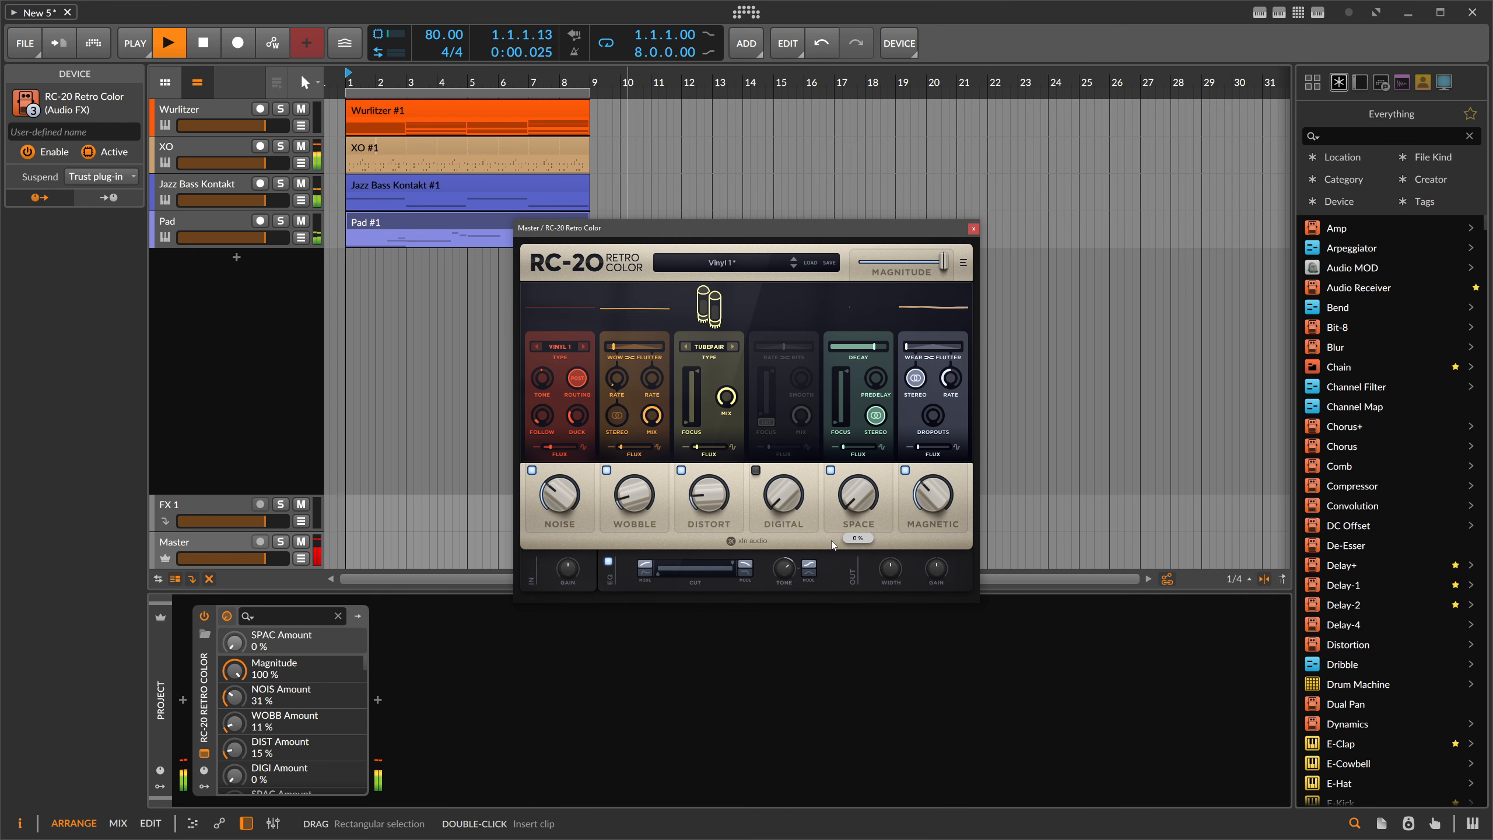
left_click(555, 501)
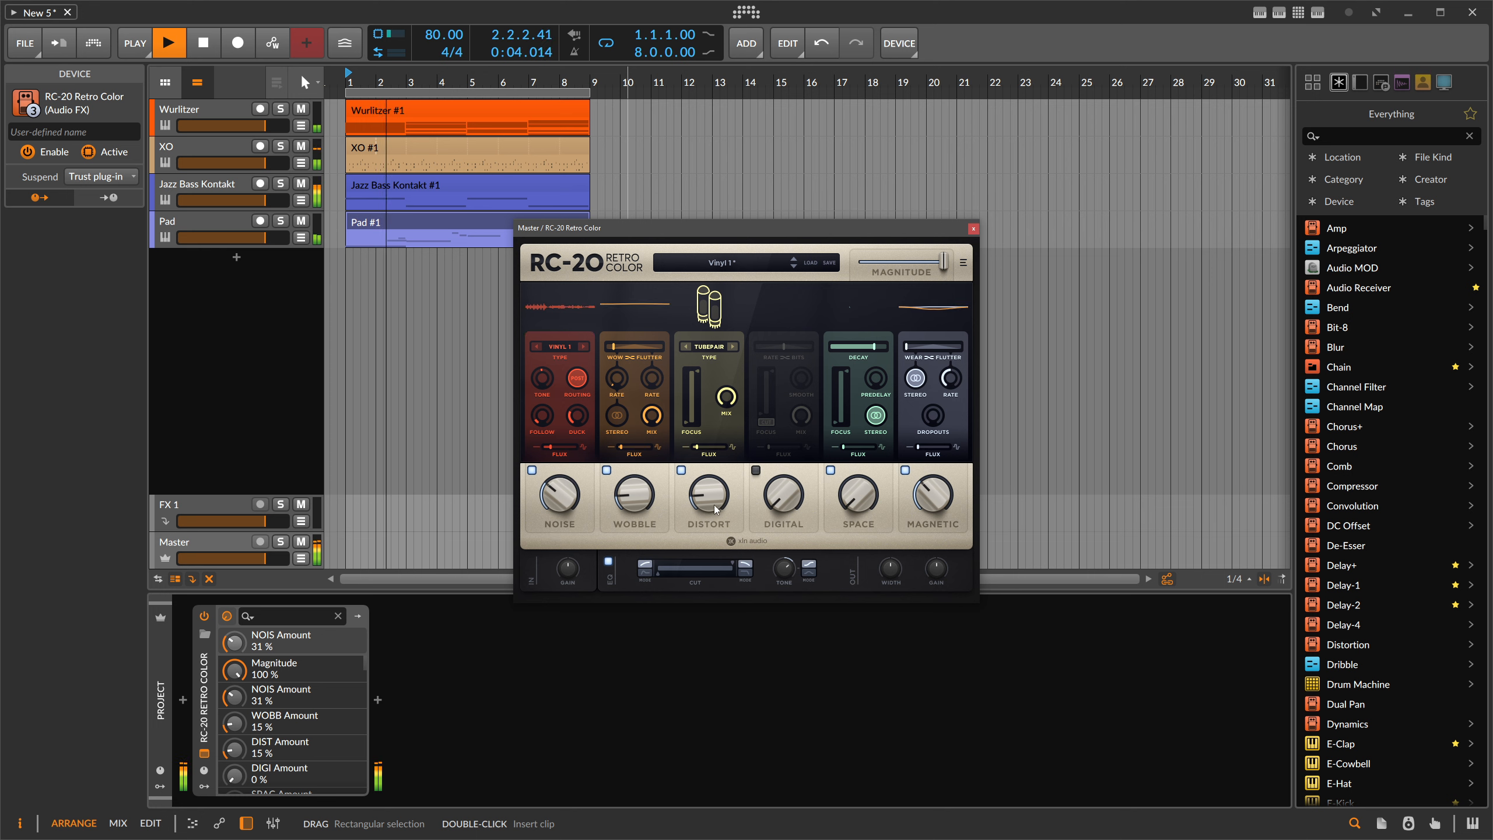
left_click_drag(717, 507, 719, 480)
left_click_drag(563, 494, 637, 481)
Set RC-20's wow rate to 0.1 Hz, Noise to 27 % and the high cut to 20000 Hz, and close its window.
left_click_drag(618, 379, 618, 388)
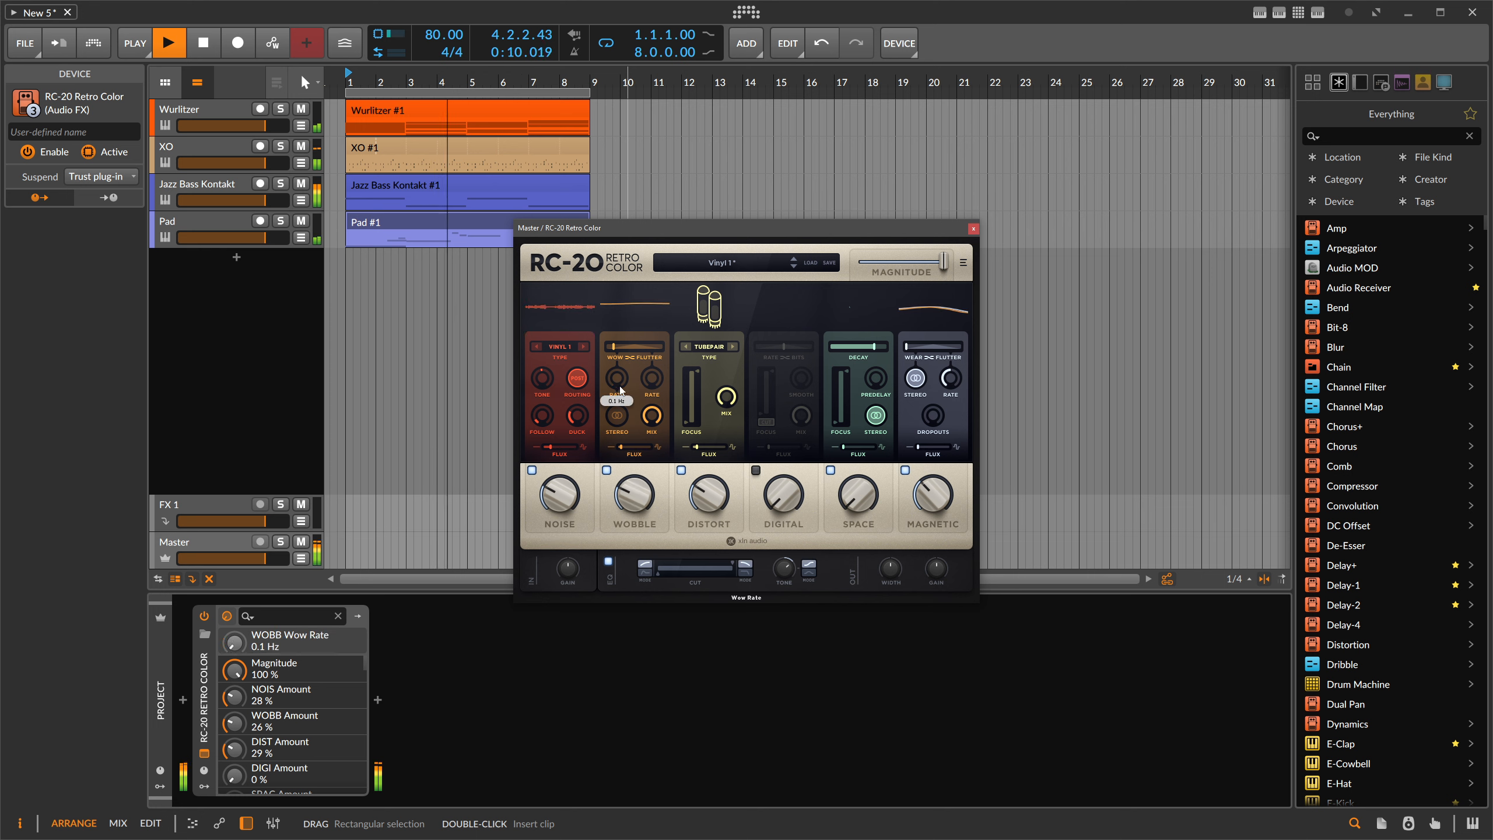
left_click_drag(572, 487, 573, 489)
left_click(634, 494)
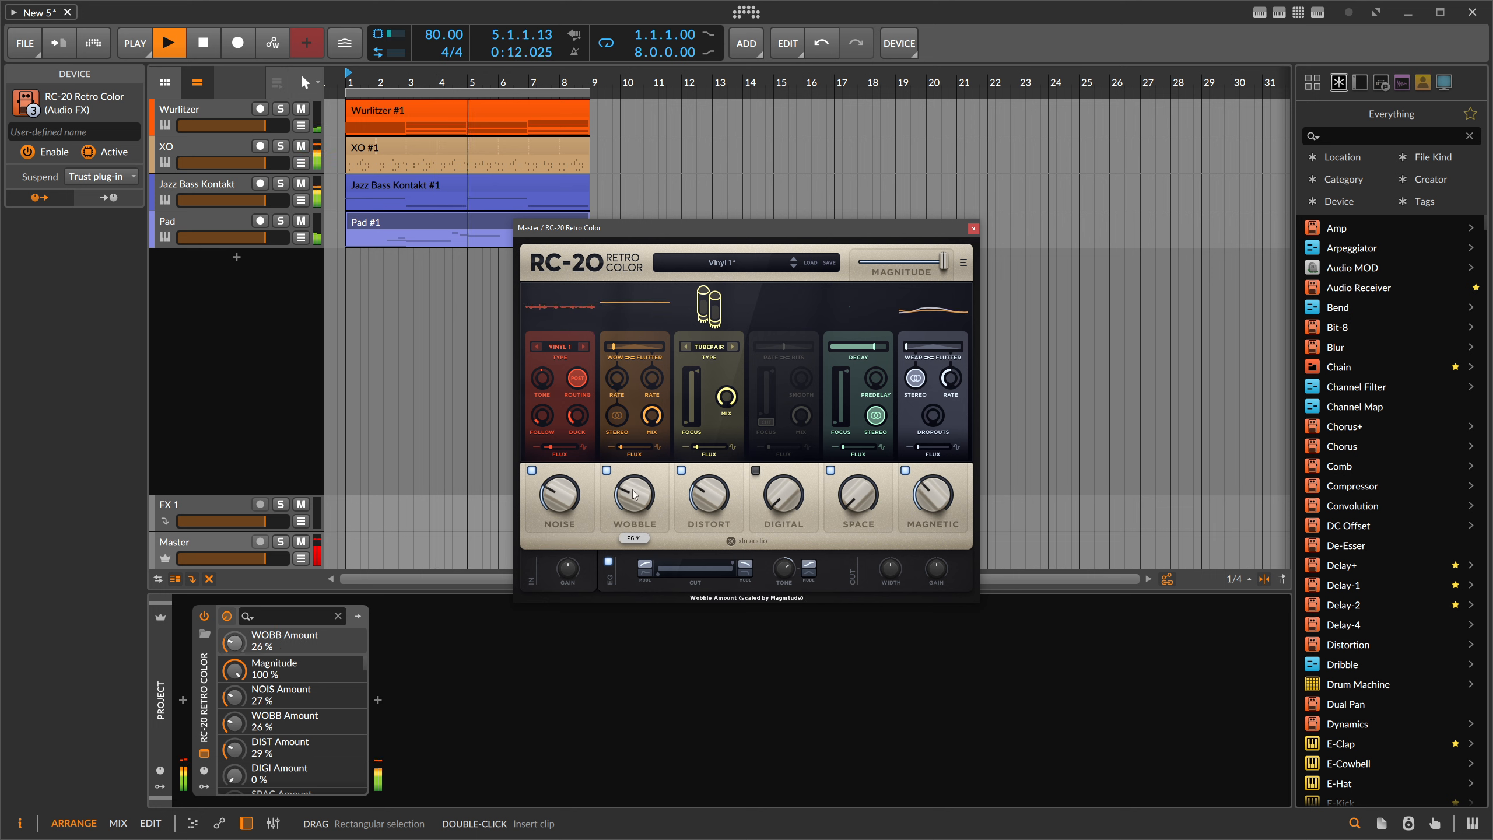
mouse_move(732, 564)
left_mouse_down()
mouse_move(719, 568)
mouse_move(739, 568)
left_mouse_up()
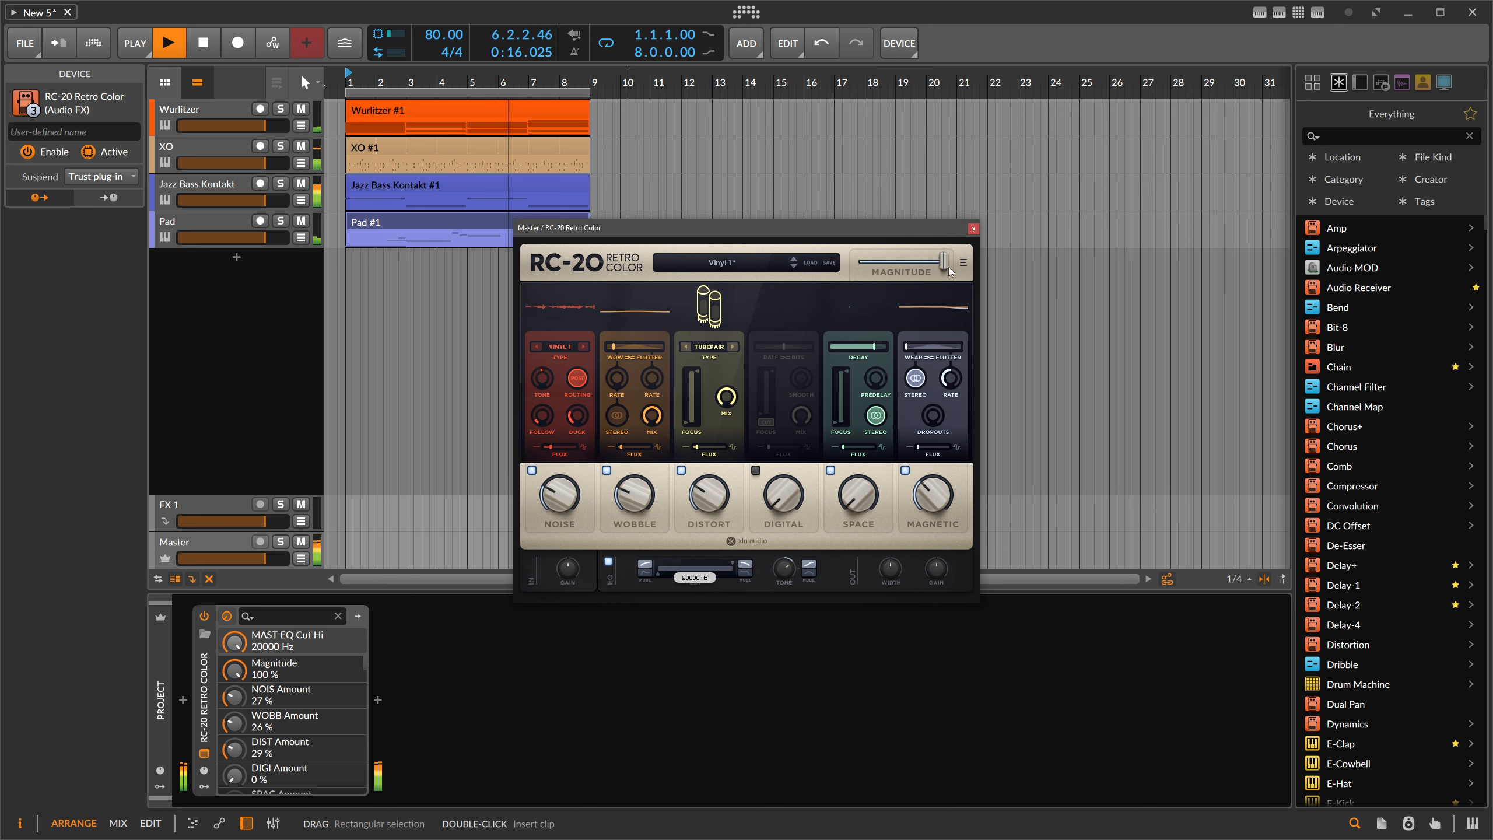
left_click(974, 229)
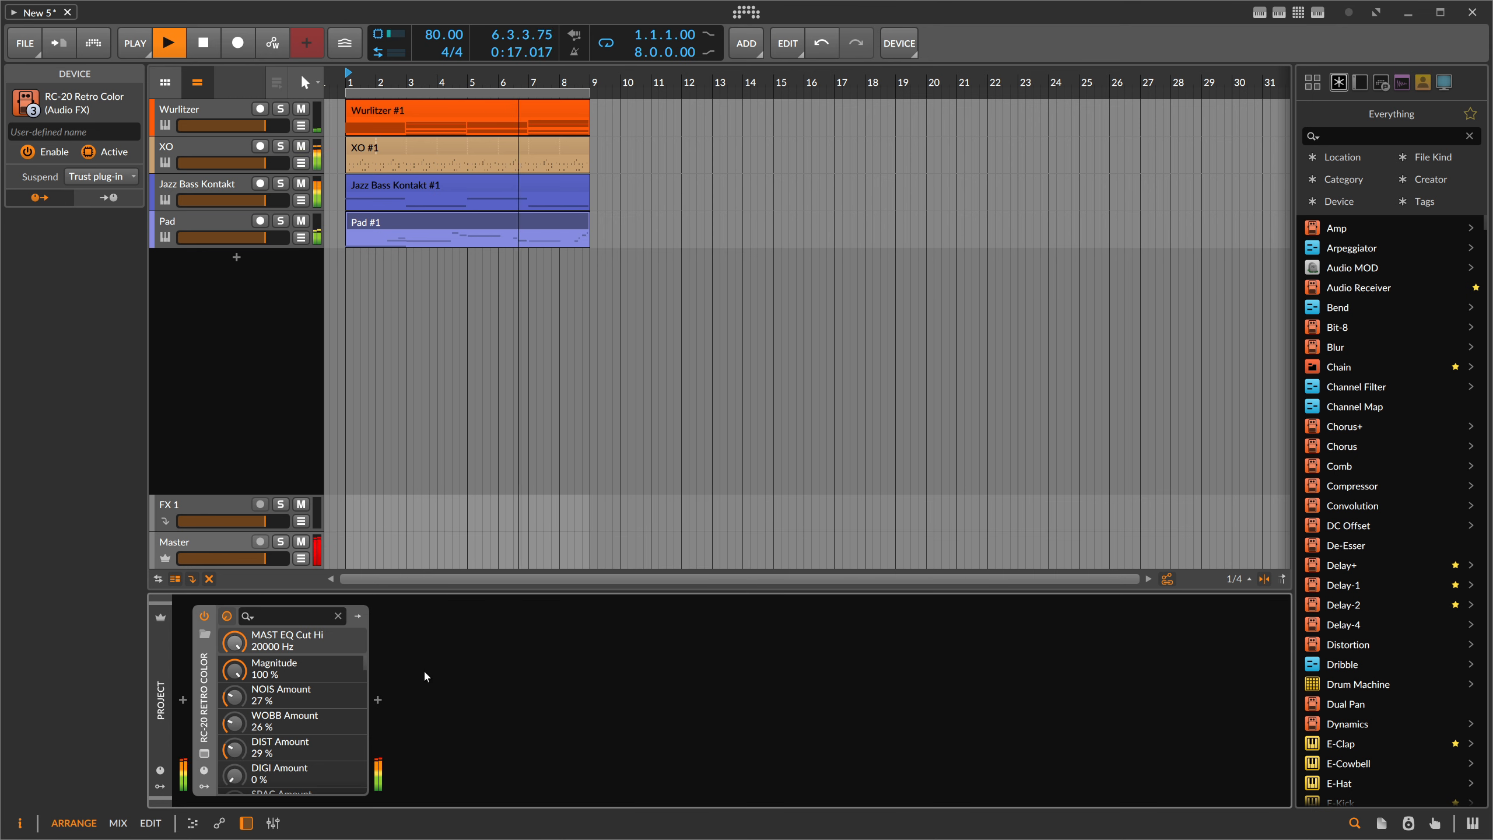
Add a Peak Limiter after RC-20 Retro Color on the Master track.
left_click(378, 699)
type("peak")
key("Return")
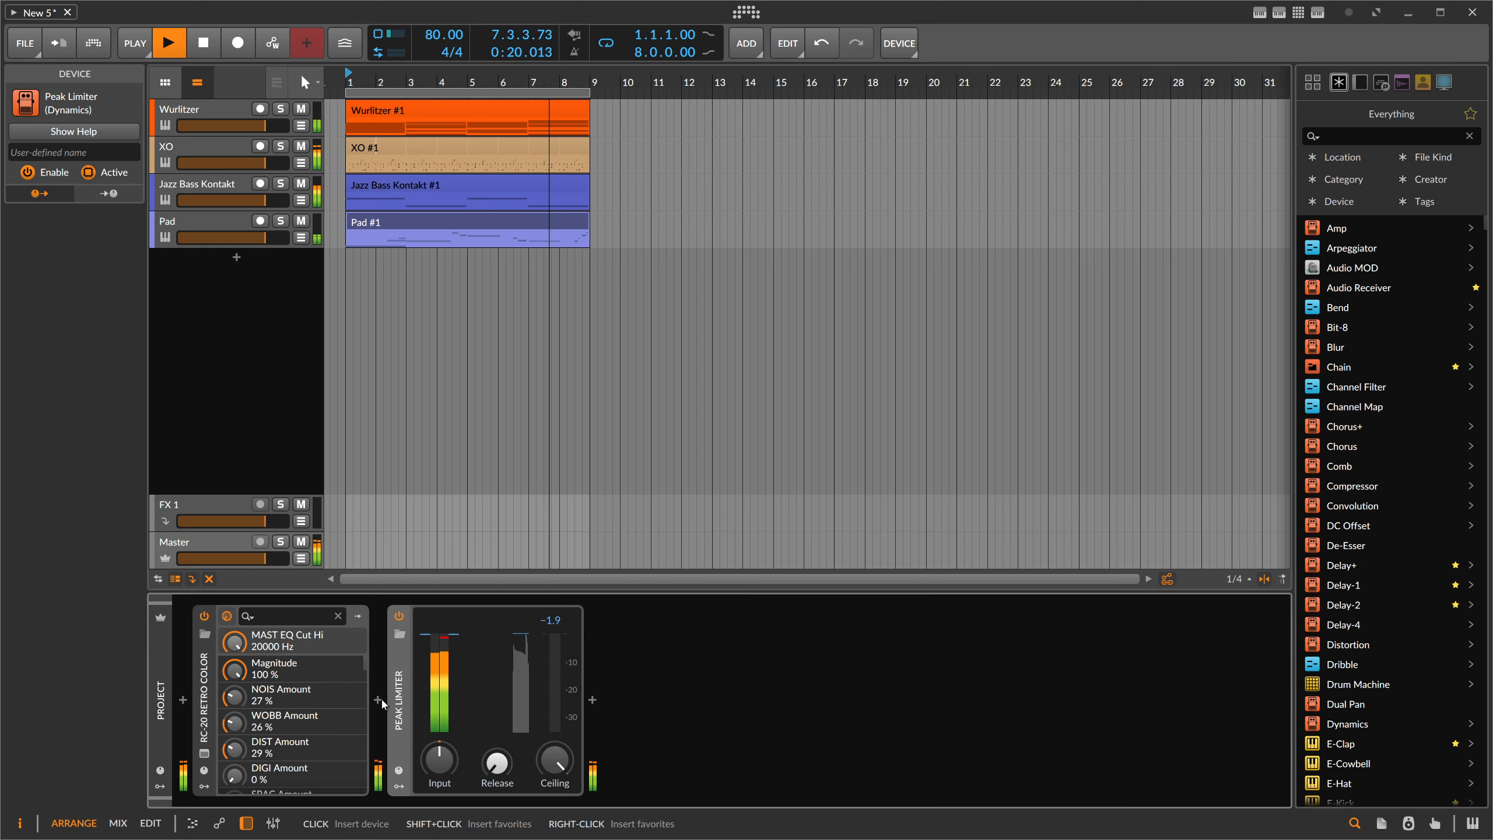
View the drum slots in the XO plug-in window, stop playback and close the window.
left_click(217, 147)
left_click(229, 754)
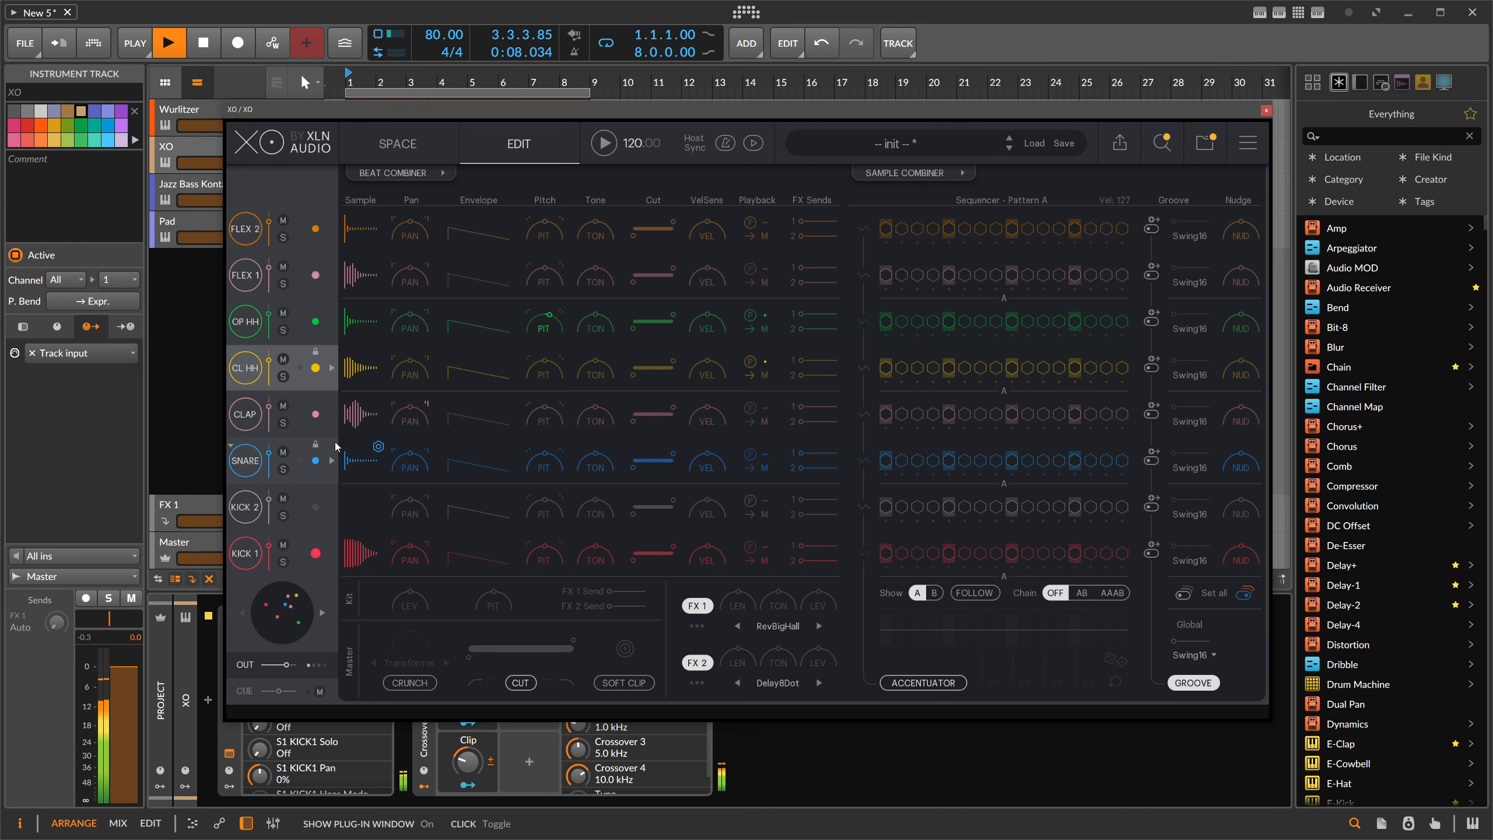
key("space")
left_click(1266, 111)
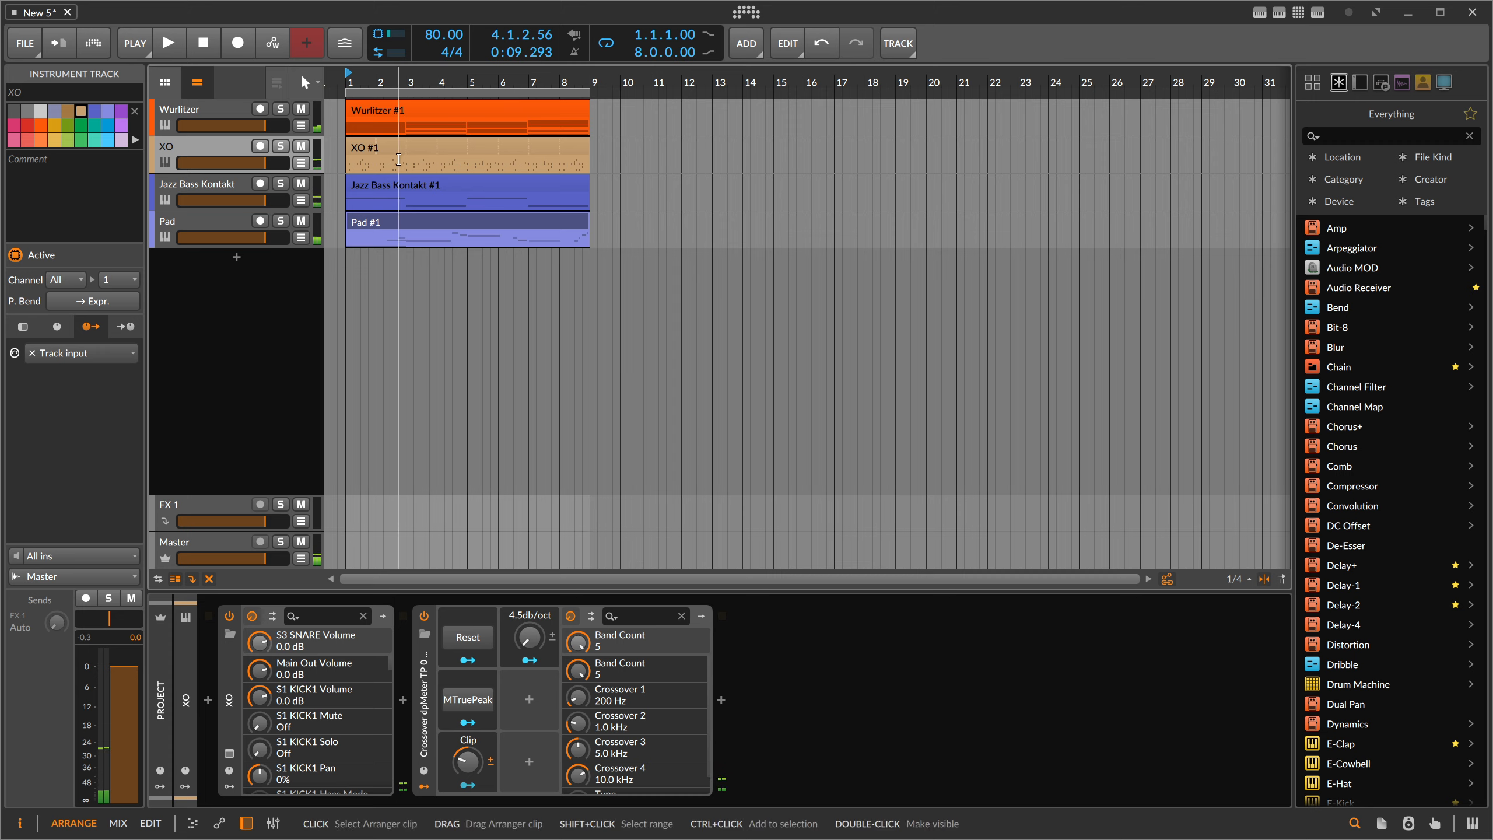
Duplicate the XO clip's two D1 notes onto D#1 and set the copies to 69.3 % velocity with 10.9 % velocity spread.
double_click(397, 158)
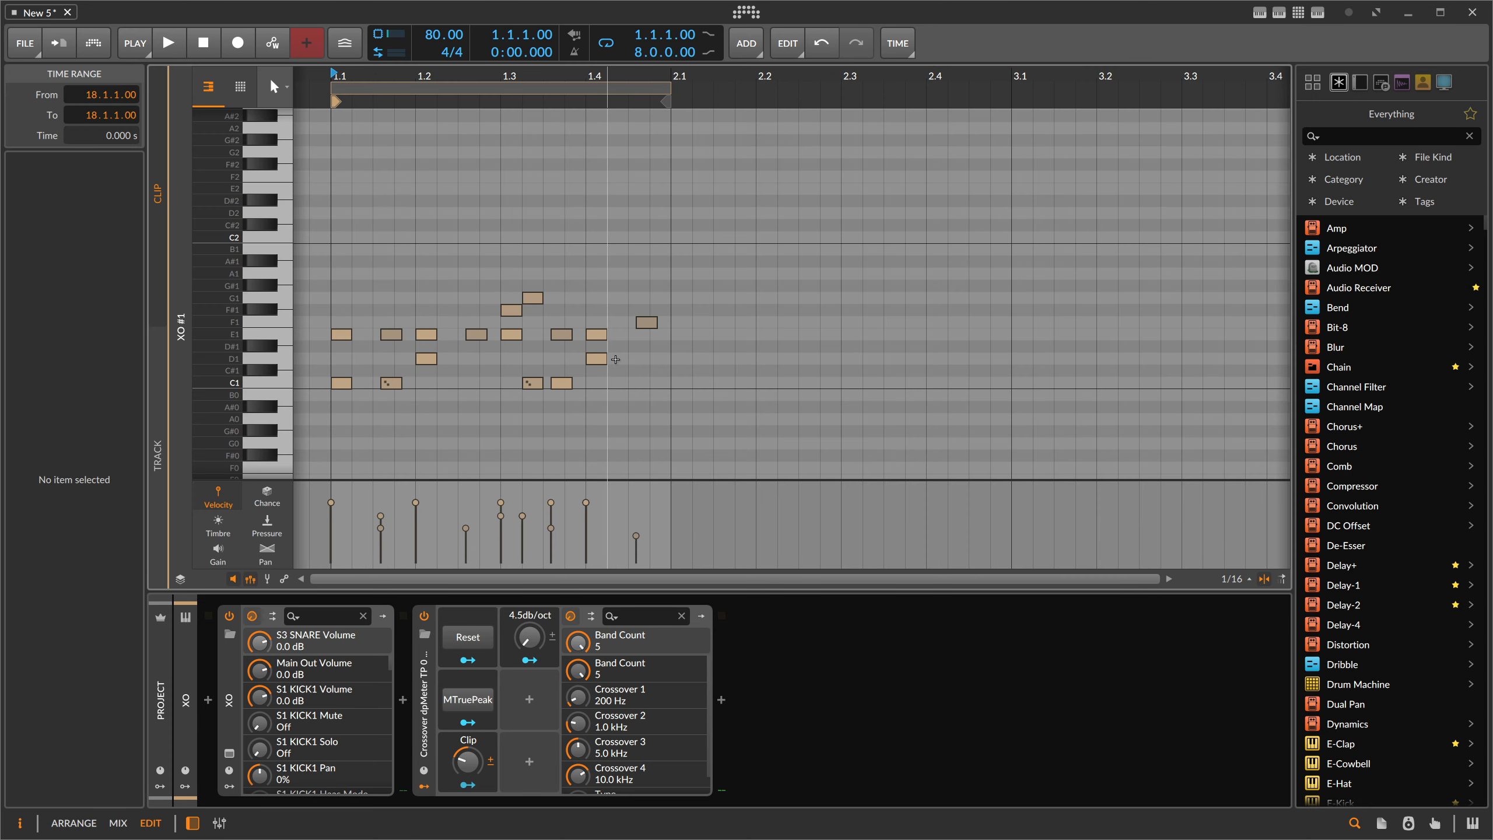
left_click_drag(641, 354, 430, 347)
key("space")
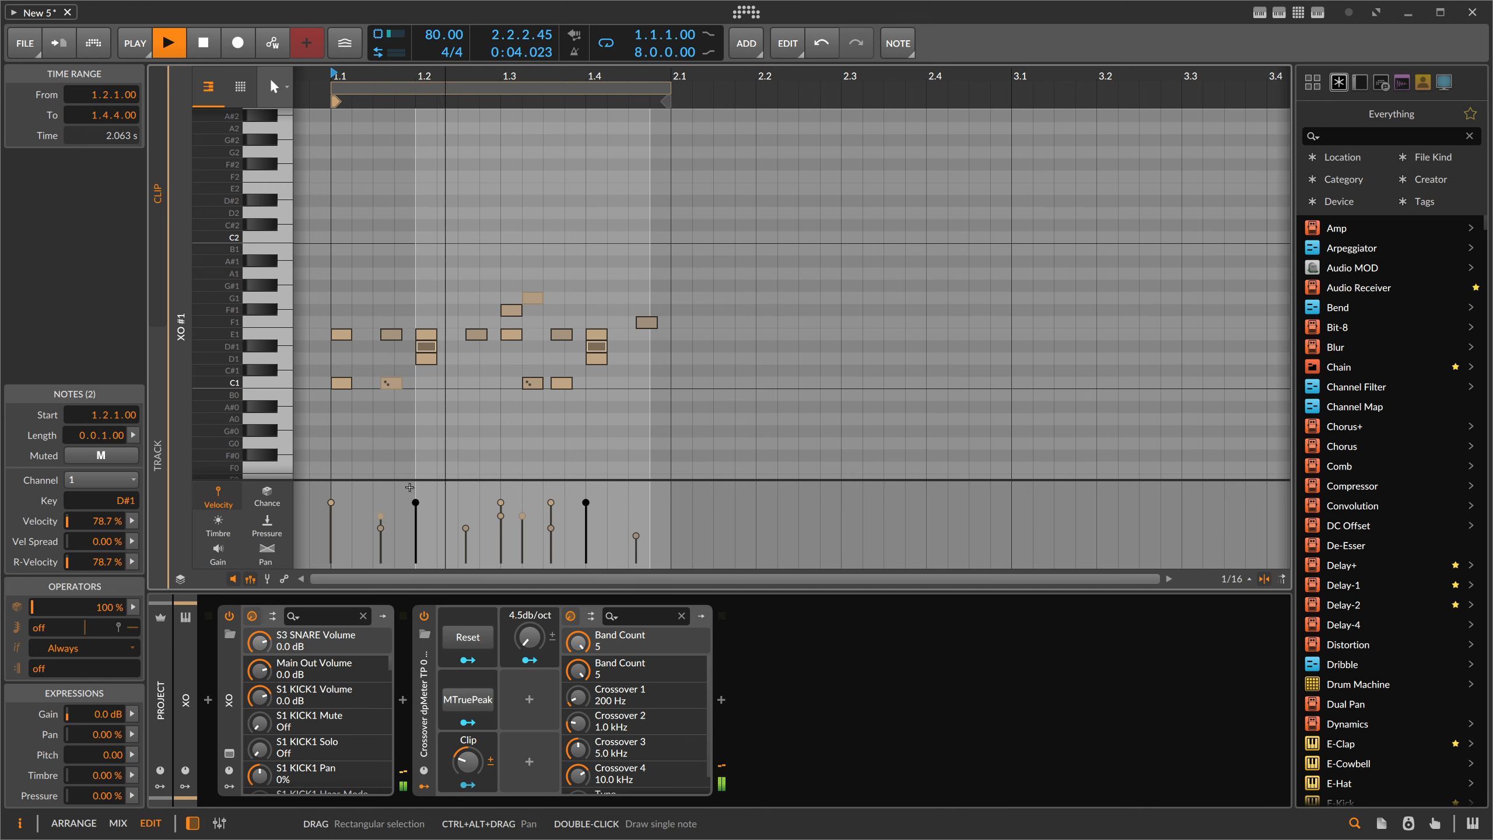
left_click_drag(417, 502, 415, 510, "alt")
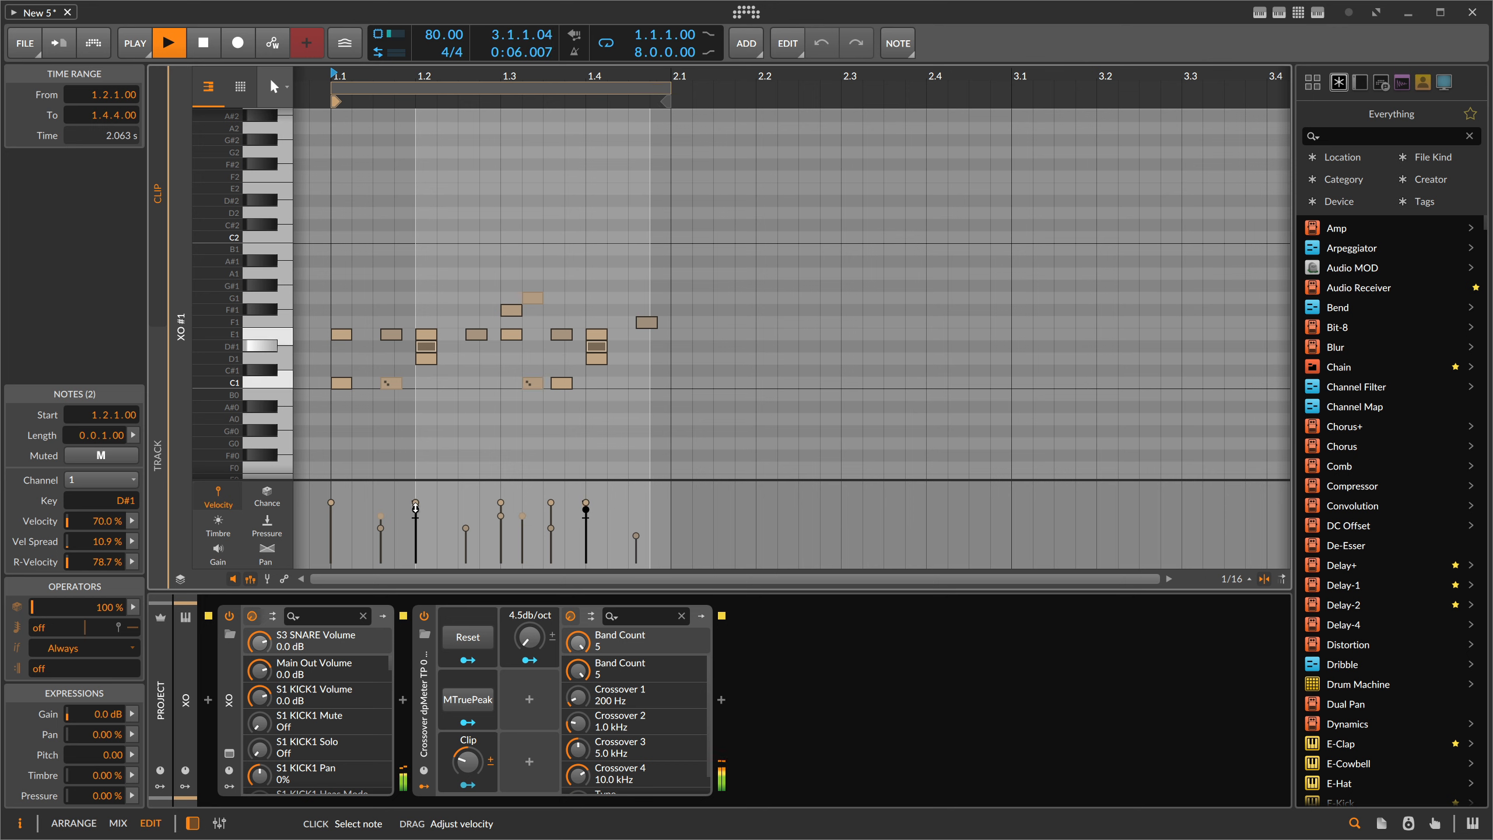
Trim the start of XO's CLAP sample to about 20 ms and close the sample editor and plug-in window.
left_click(229, 753)
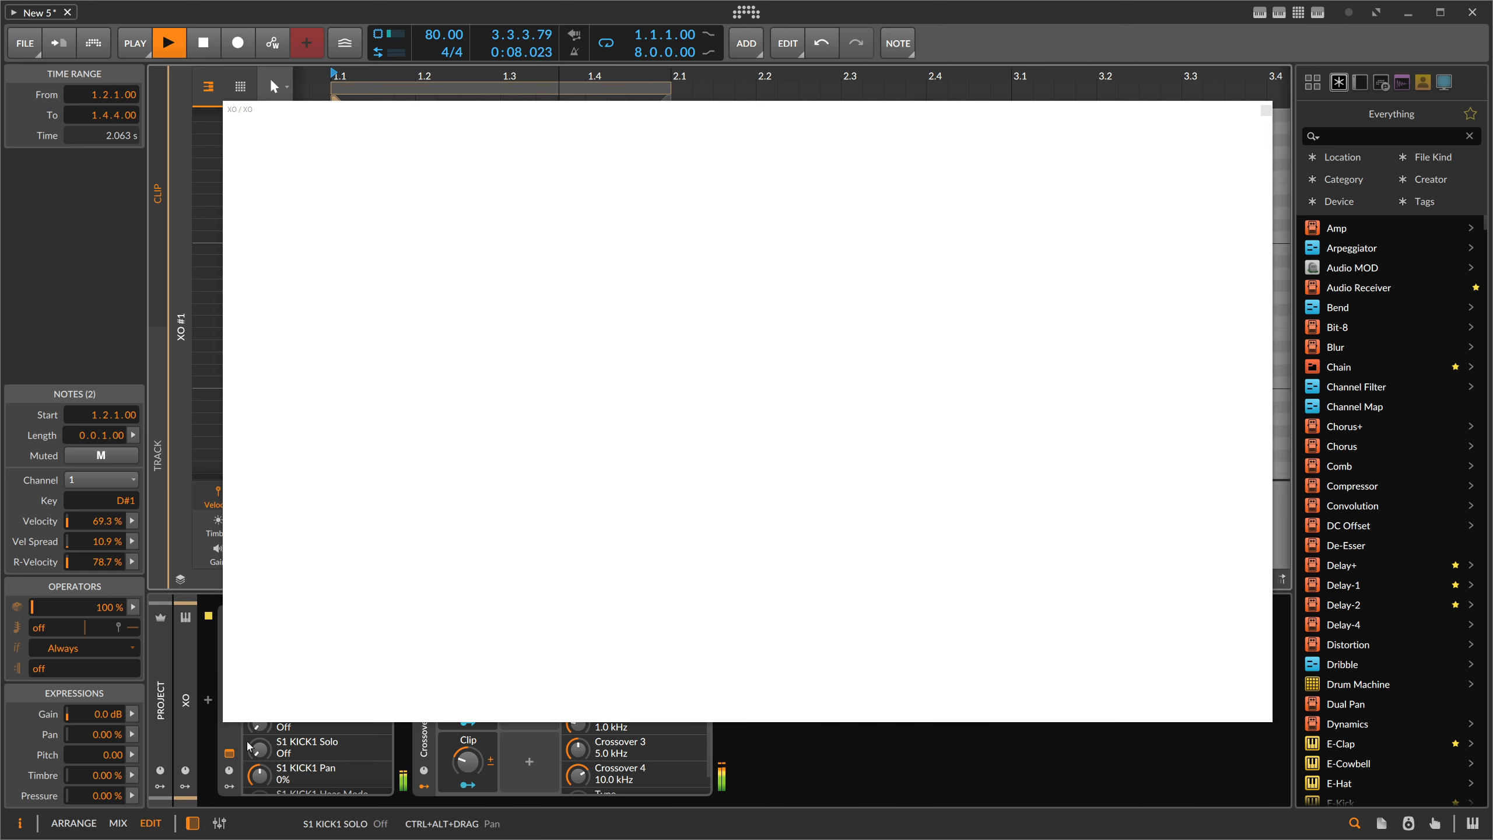
left_click(360, 413)
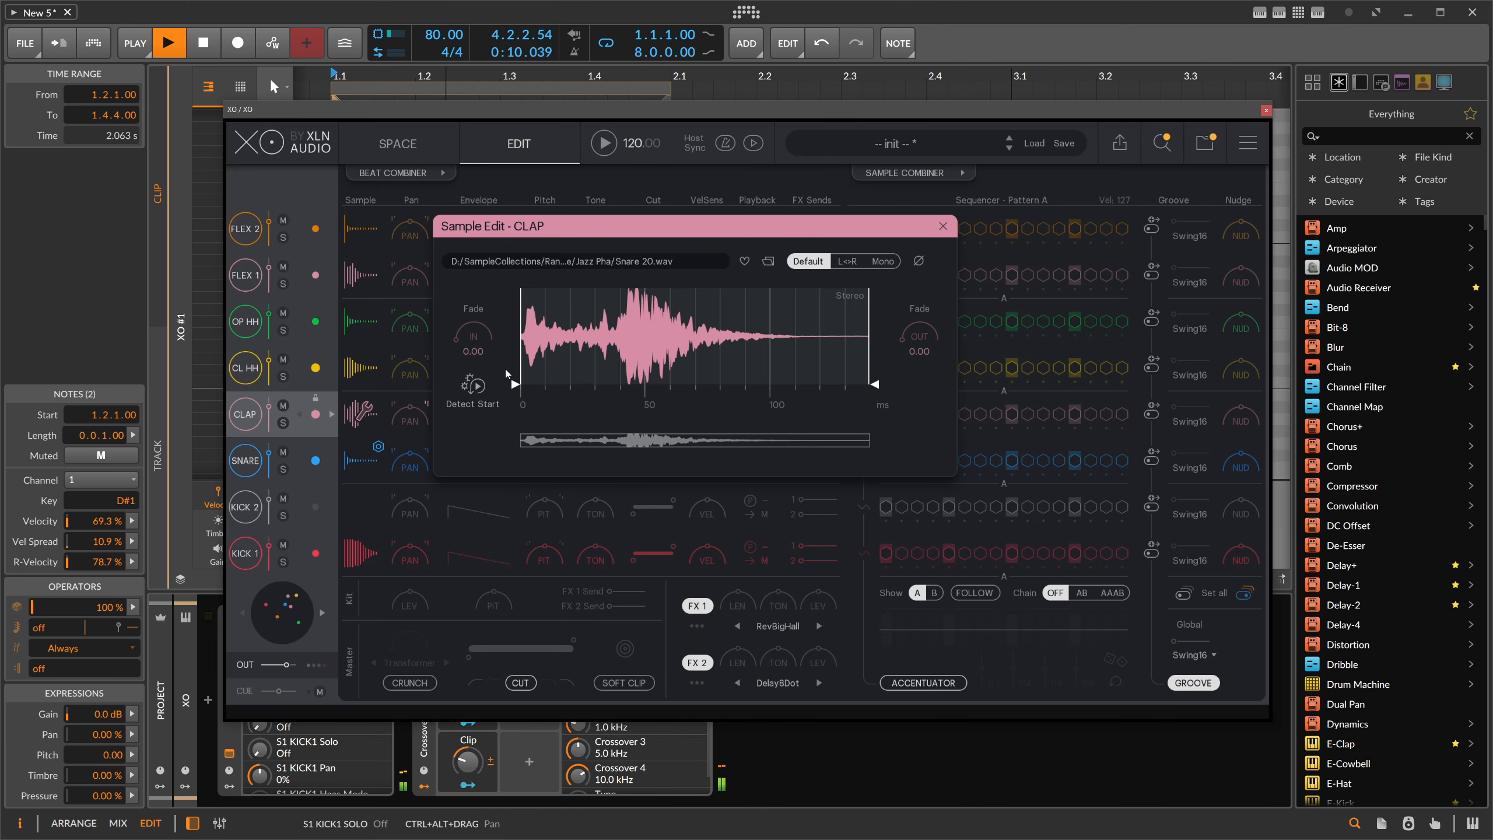
left_click_drag(522, 383, 569, 381)
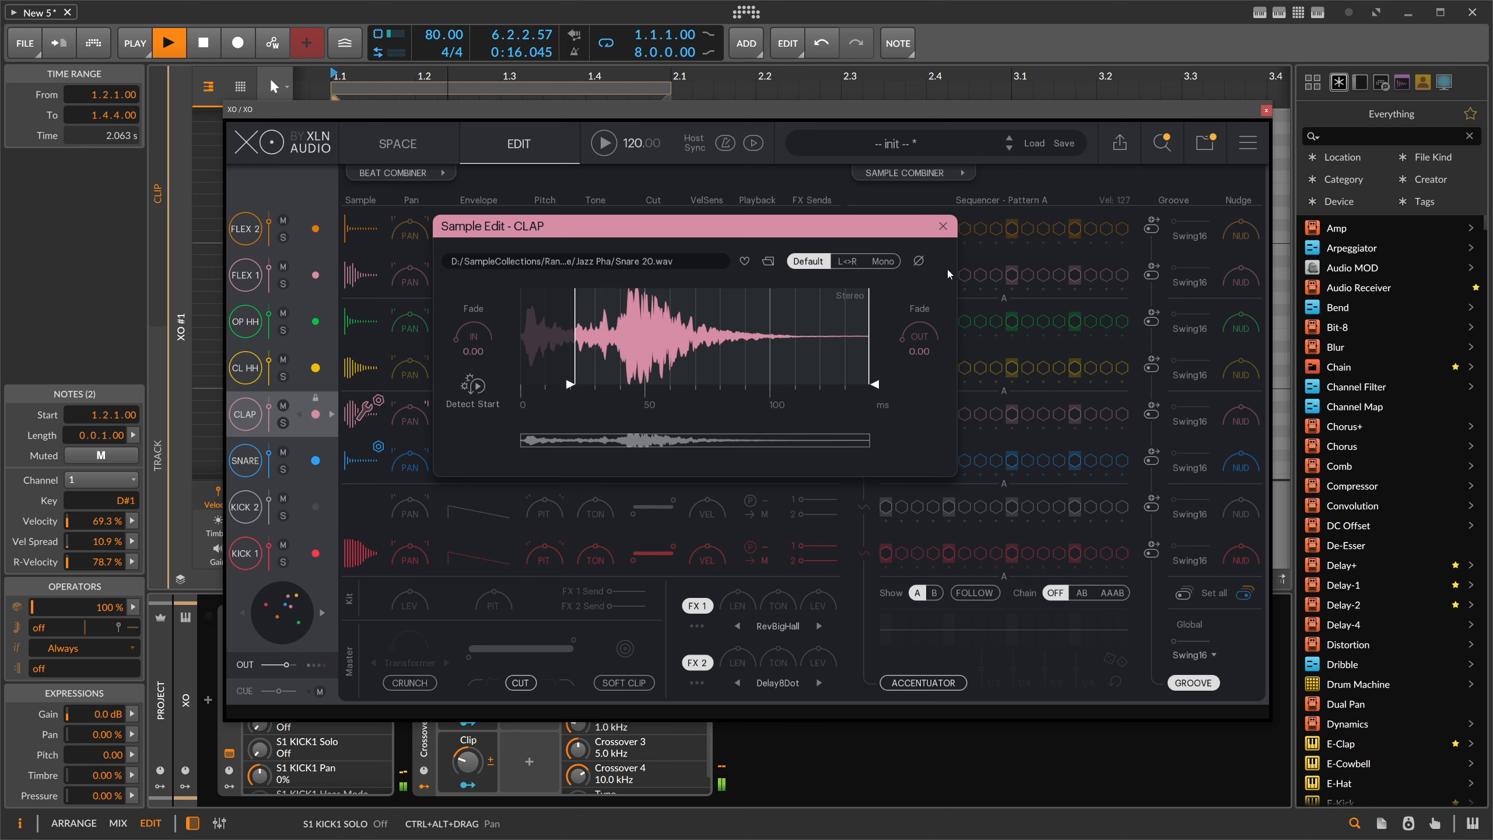
left_click(944, 227)
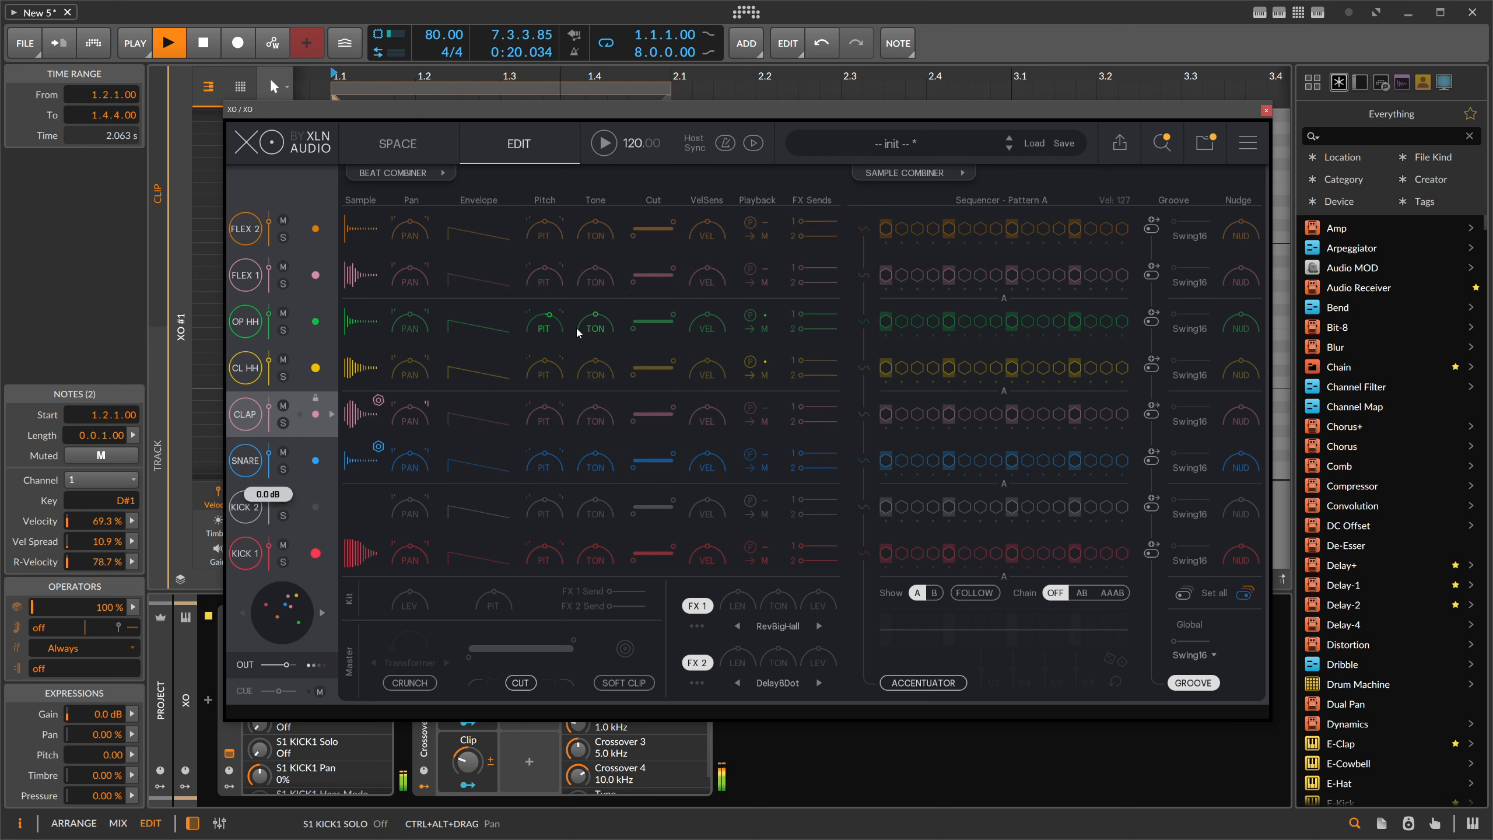
left_click(1266, 111)
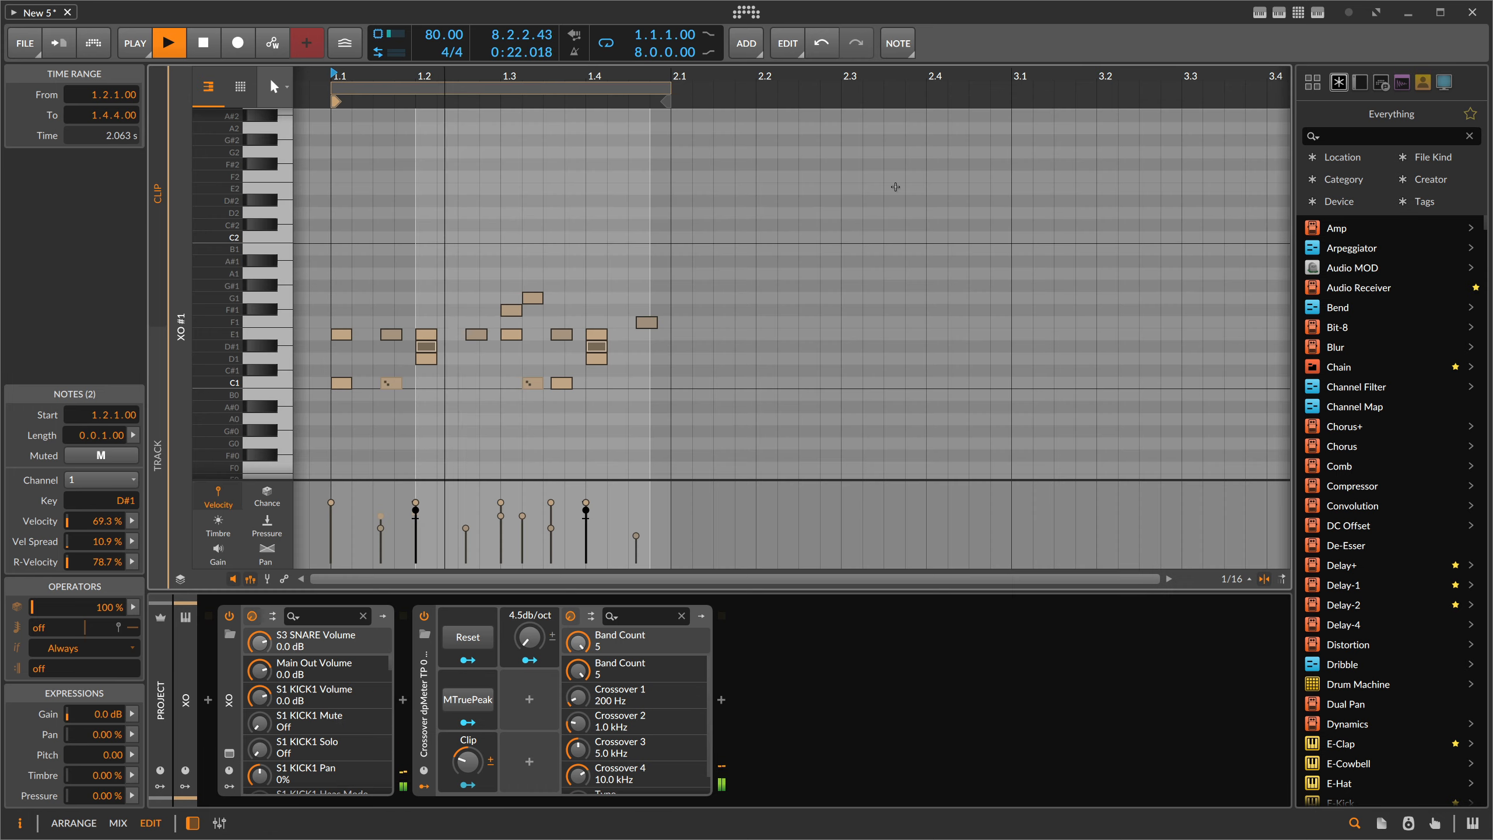
Engage the sustain pedal in the Pad track's Pianoteq, set its volume to -2.3 dB and close its window.
key("Tab")
left_click(203, 222)
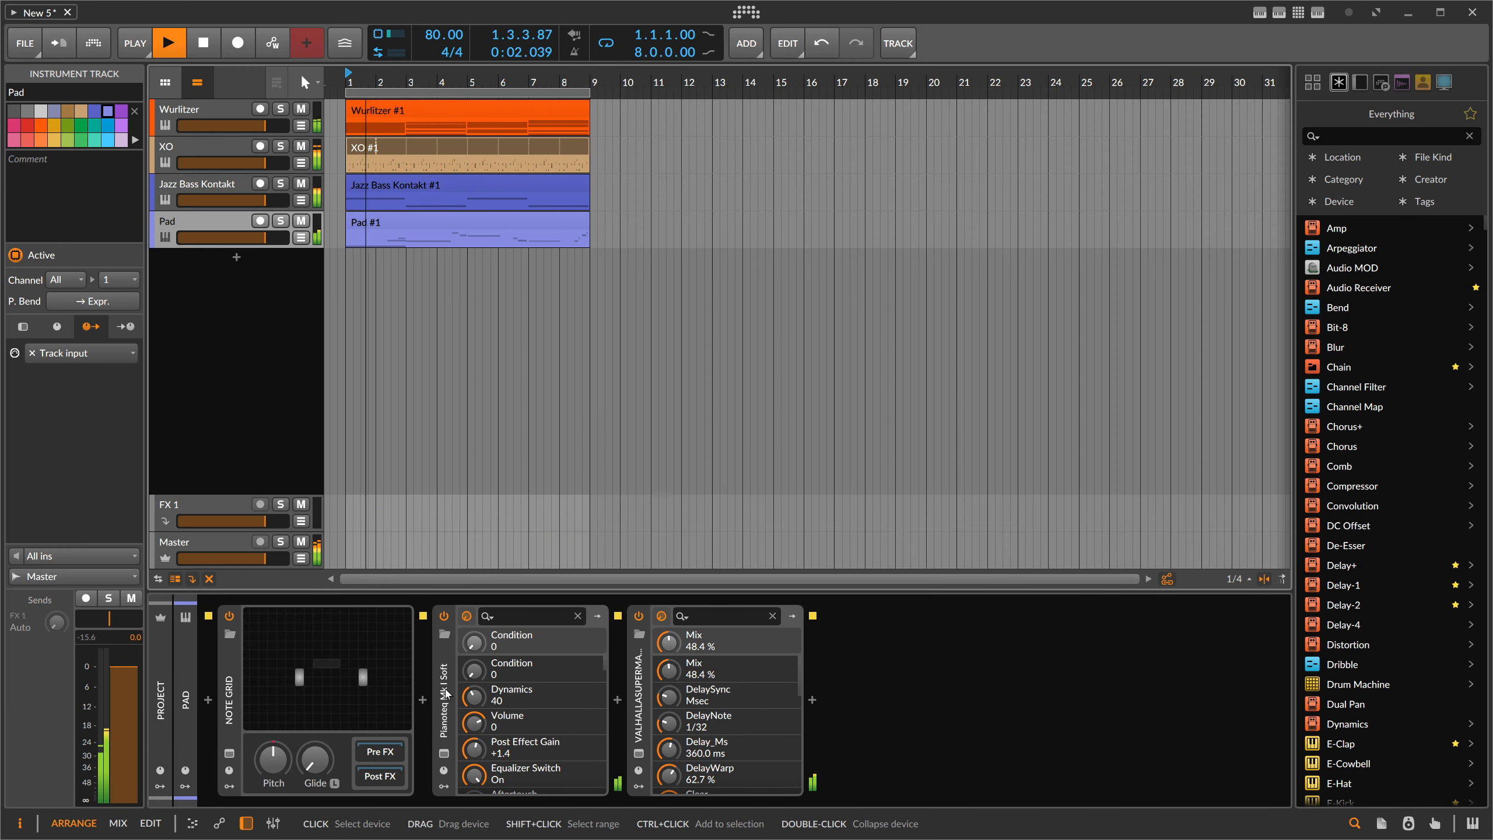
key("space")
left_click(445, 754)
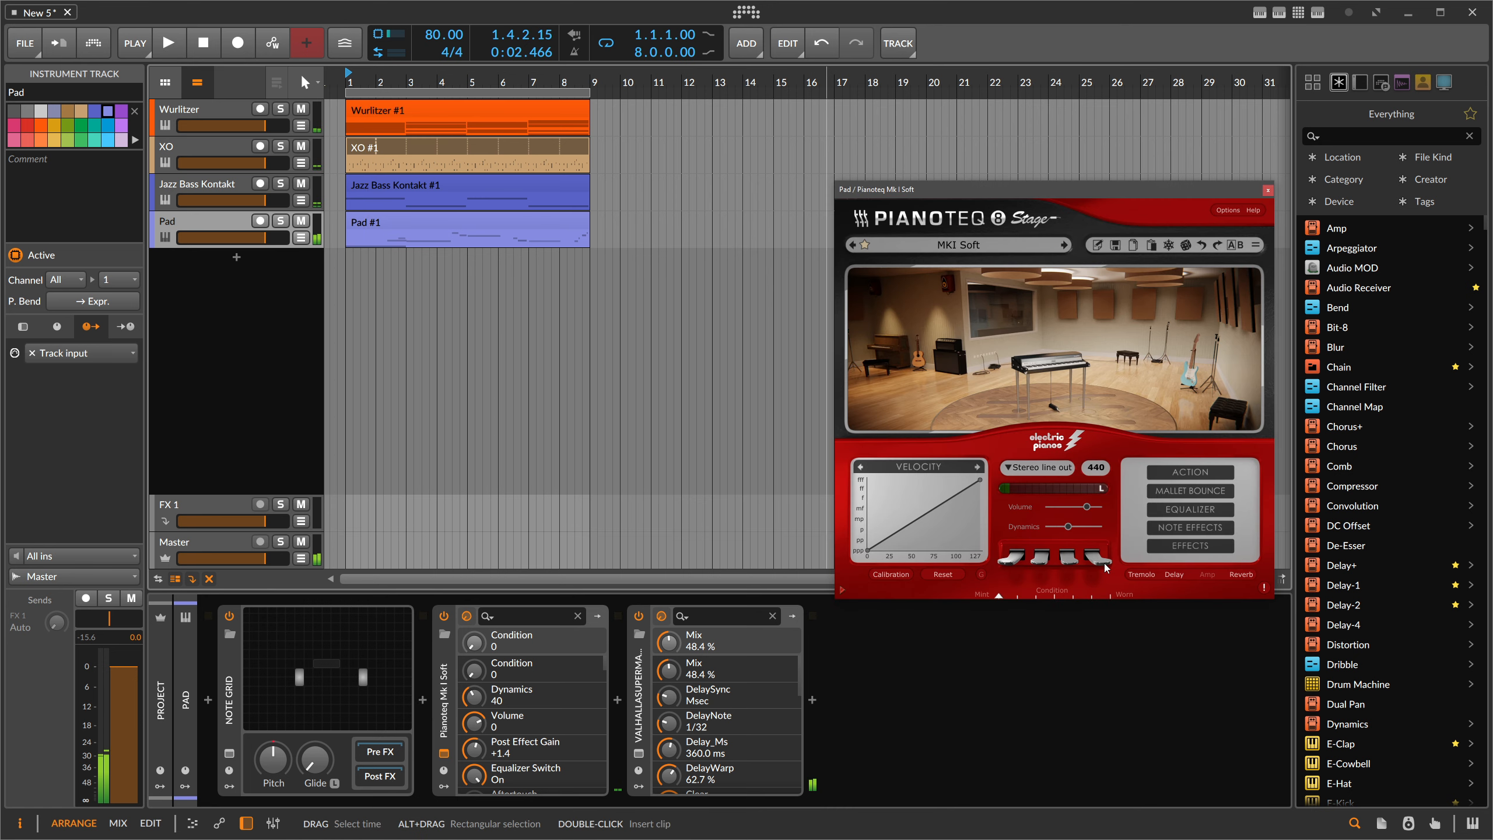
key("space")
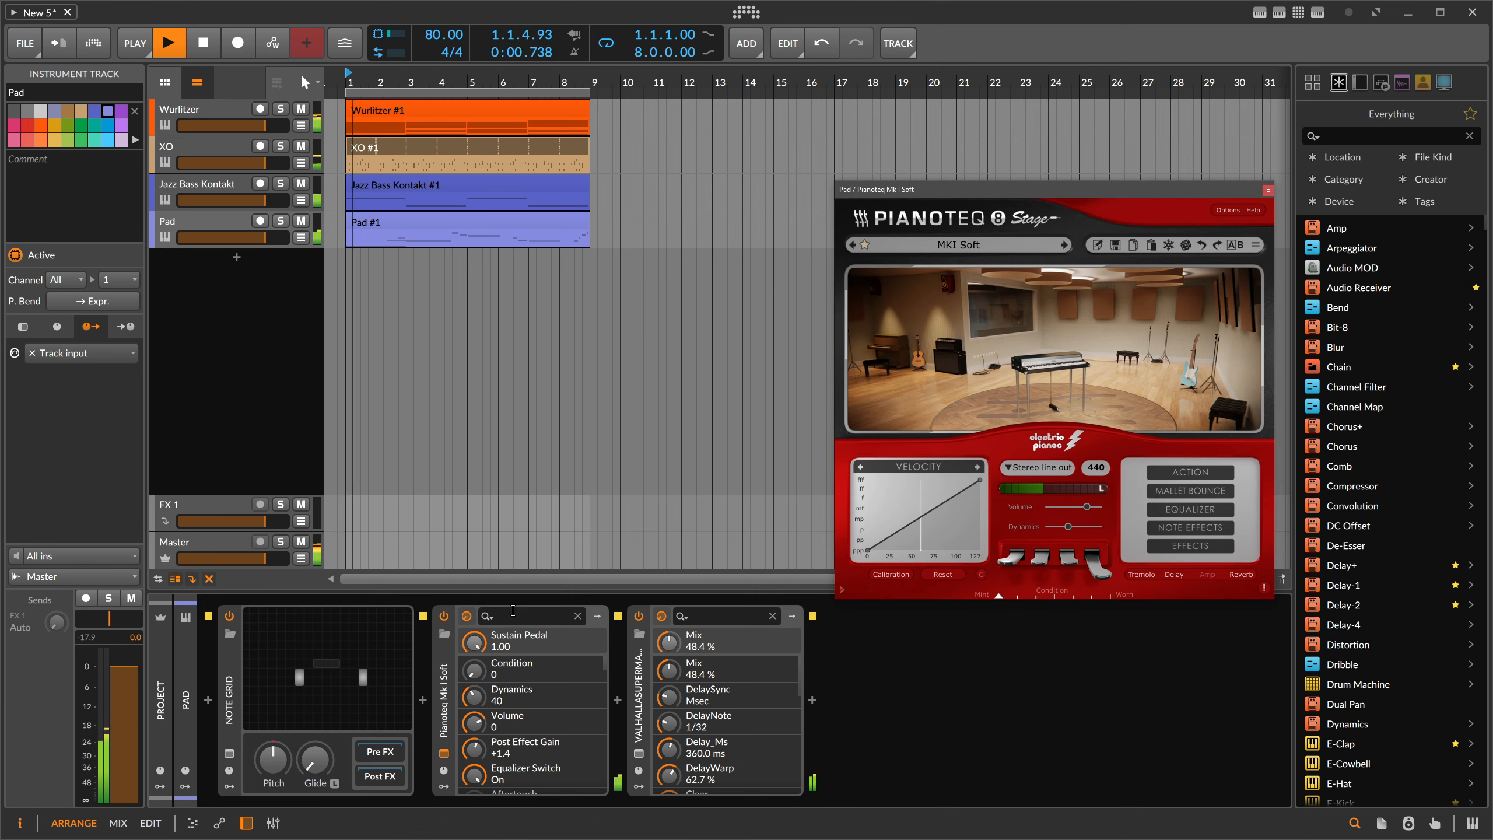
key("space")
left_click(1086, 507)
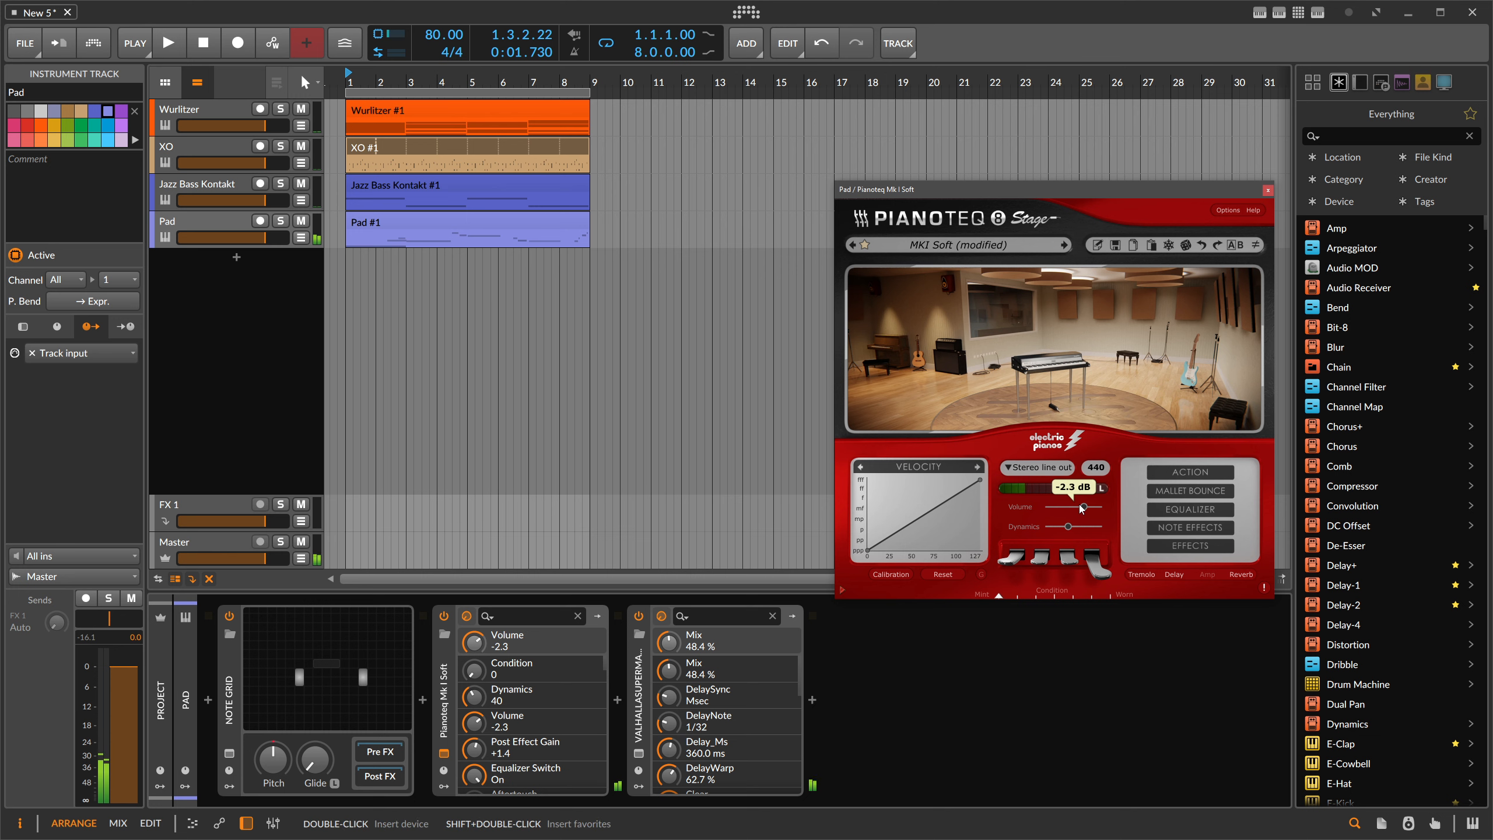
left_click(1268, 190)
Create a new track below Pad containing a copy of the Pad track's Note Grid.
left_click(238, 259)
key("Escape")
left_click_drag(236, 641, 254, 263)
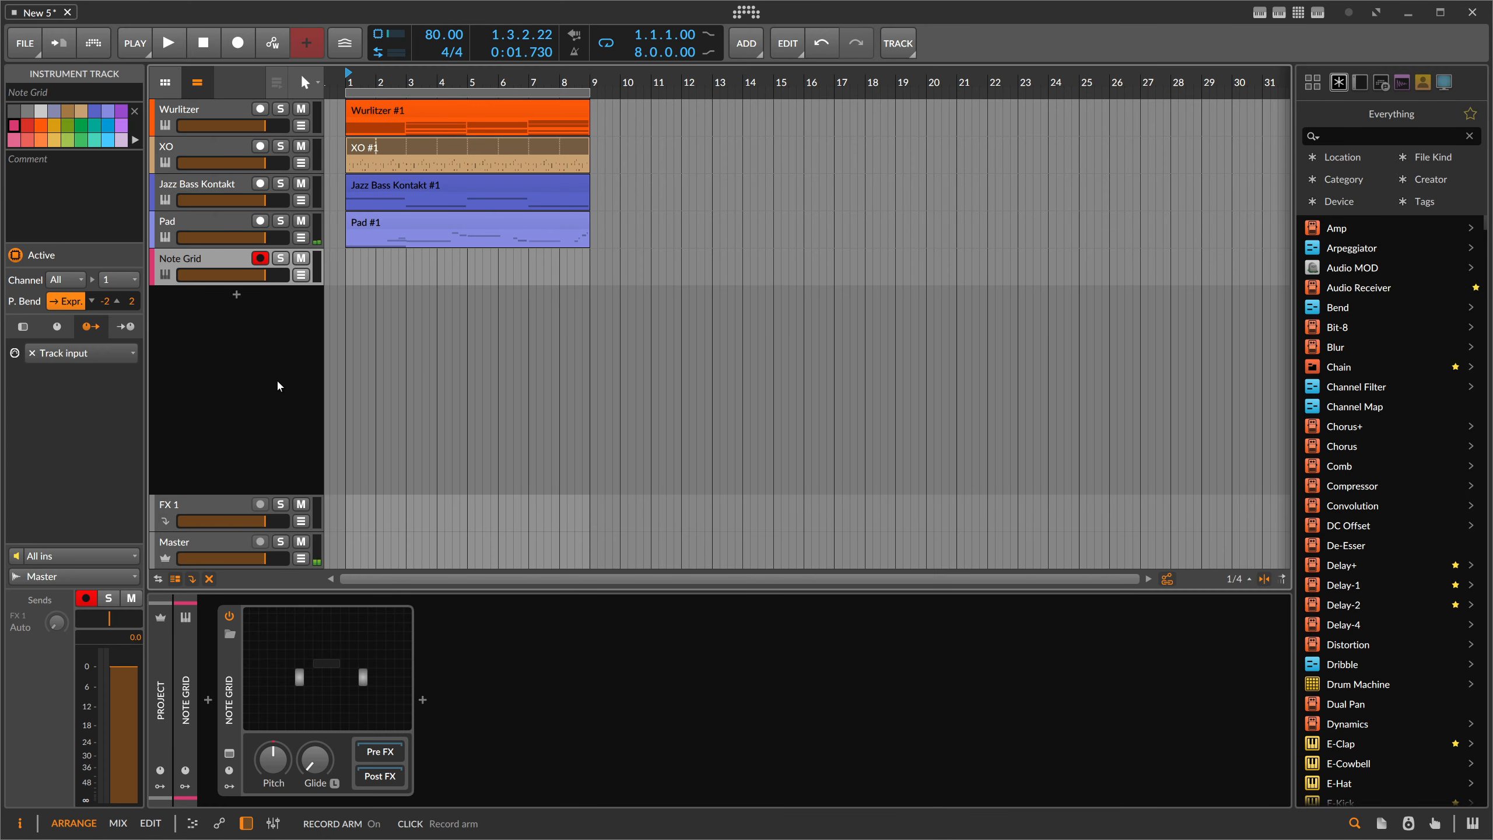
Add the Reaktor-Silverwood-Sax preset after the Note Grid on the new track and show its Reaktor plug-in window clear of the devices.
left_click(423, 700)
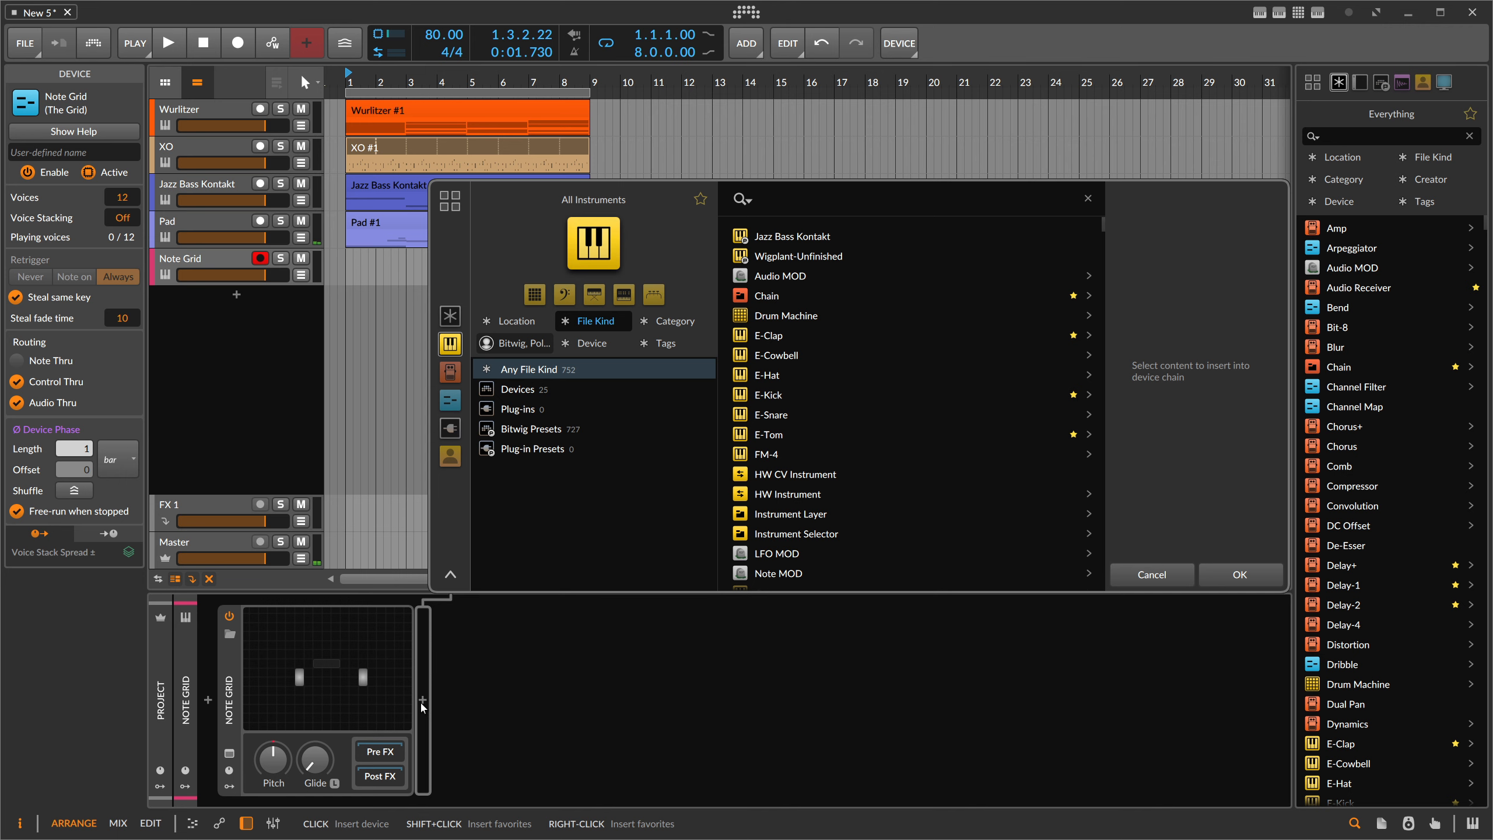
type("sax")
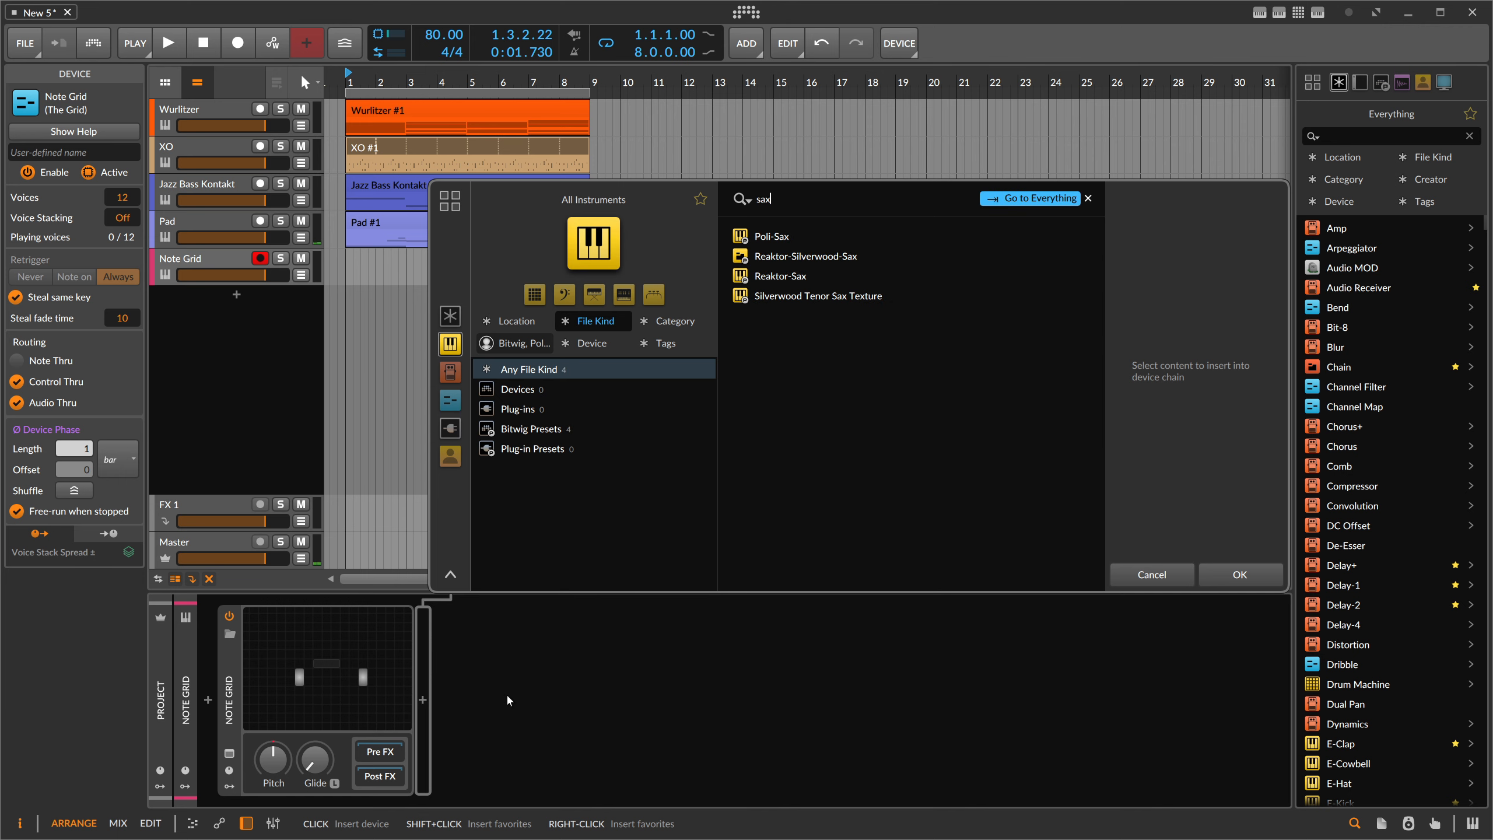
double_click(788, 265)
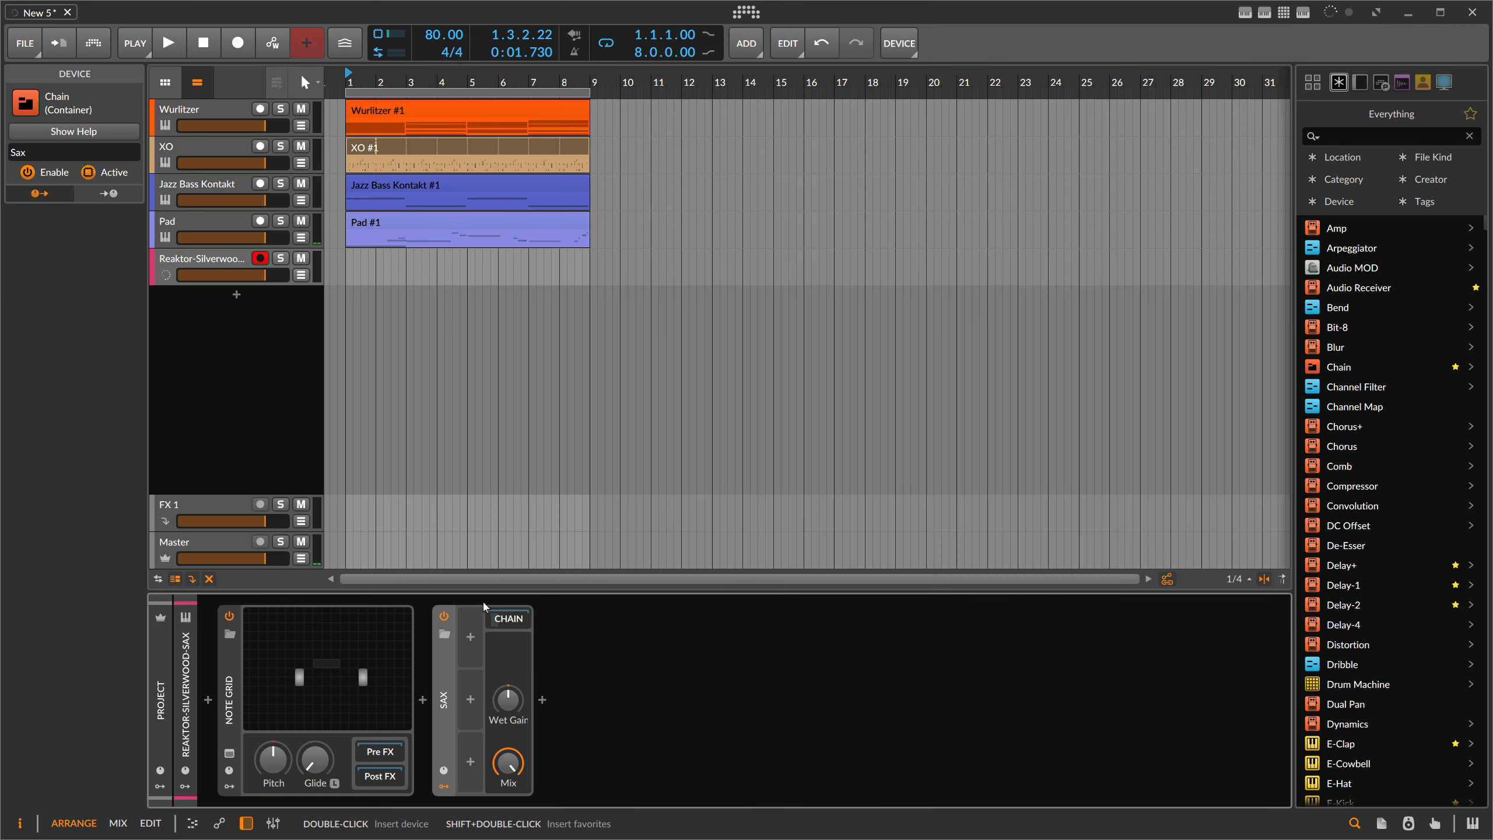
left_click(861, 755)
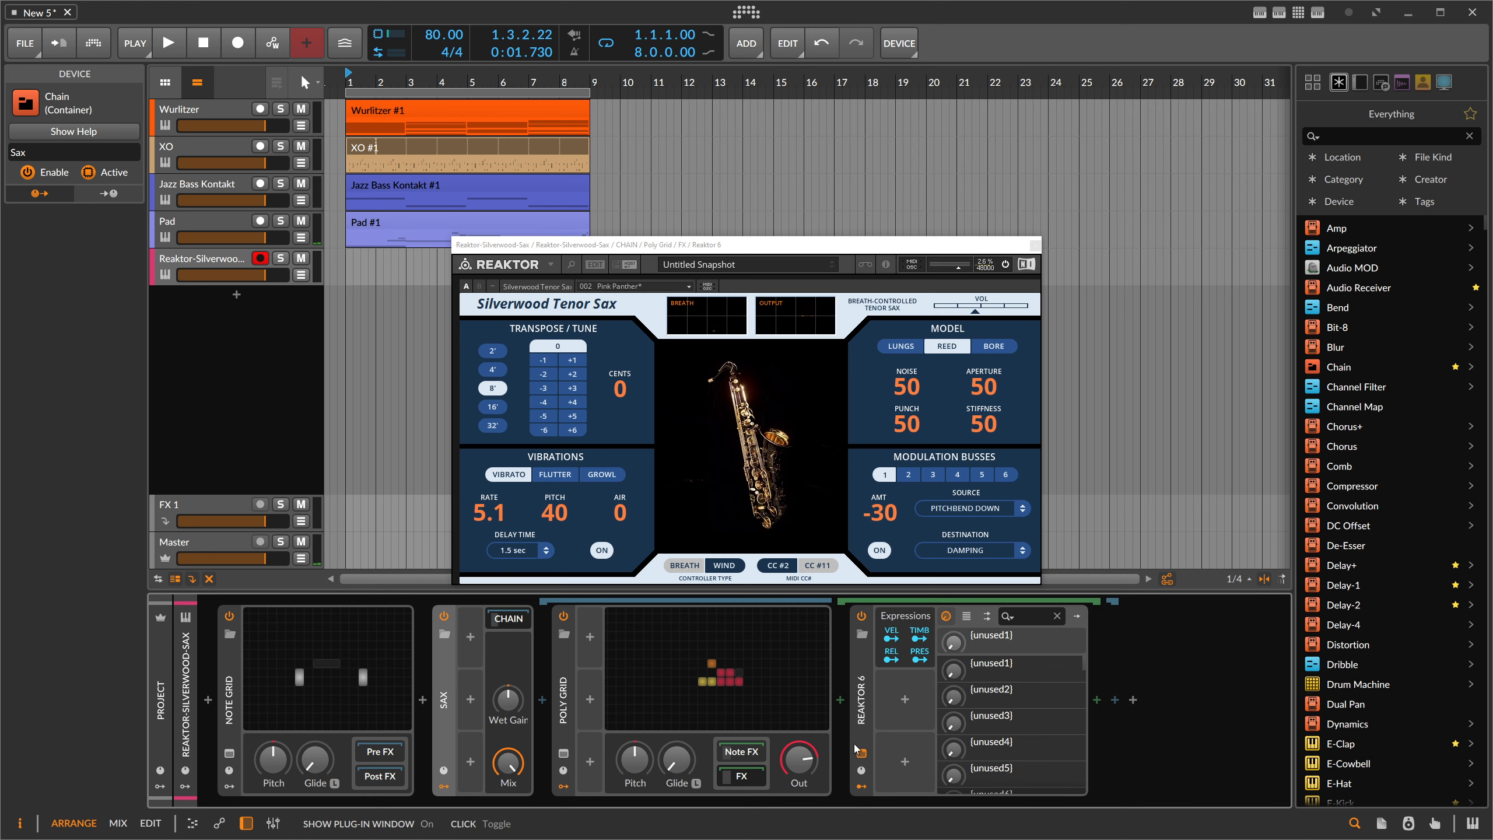
left_click_drag(686, 250, 815, 187)
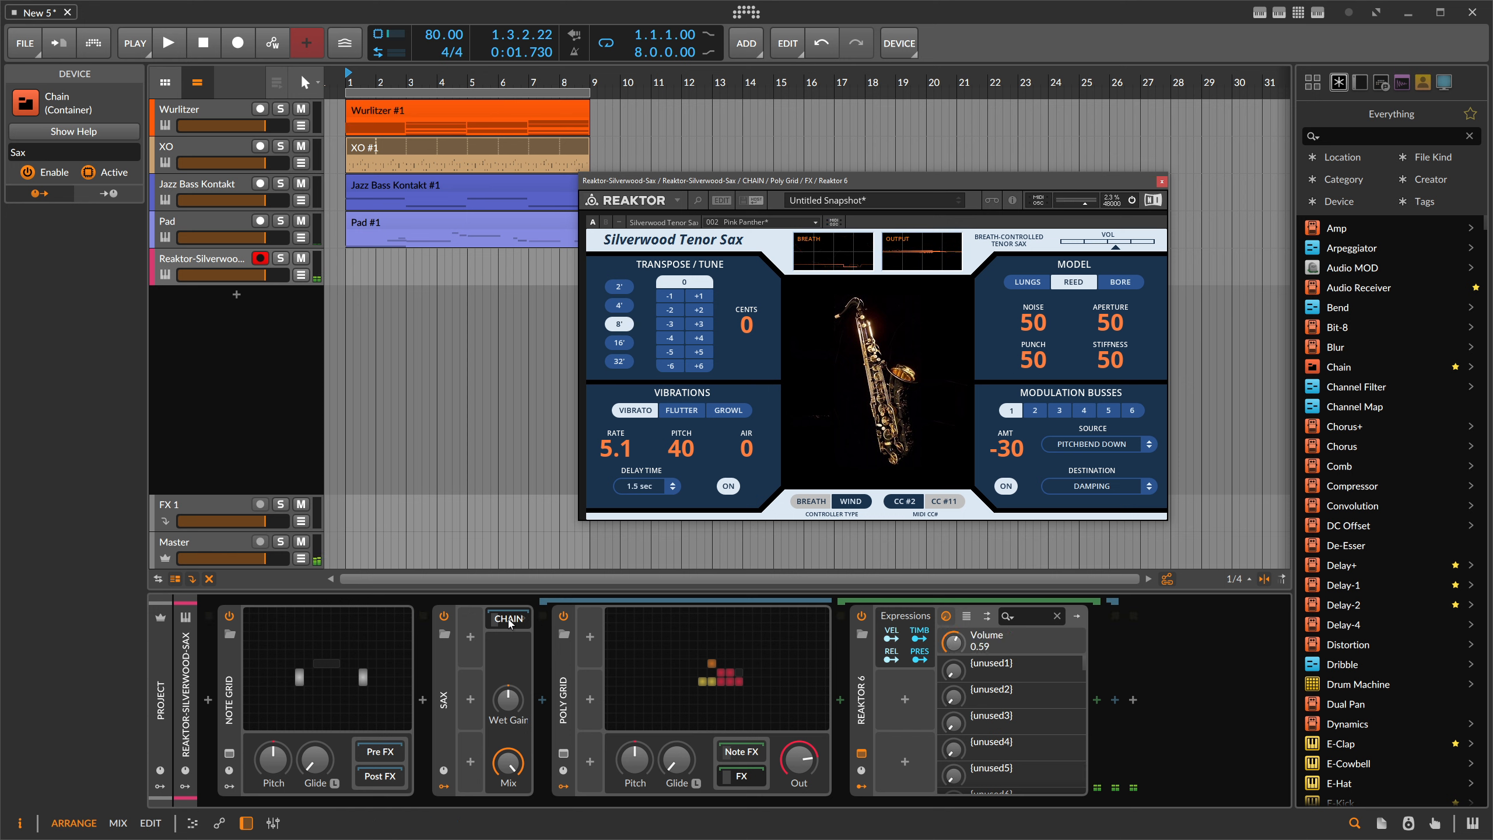
Copy the Pad track's ValhallaSupermassive to the end of the sax track's chain and set the Pad's own reverb mix to 36.0 %.
left_click(542, 700)
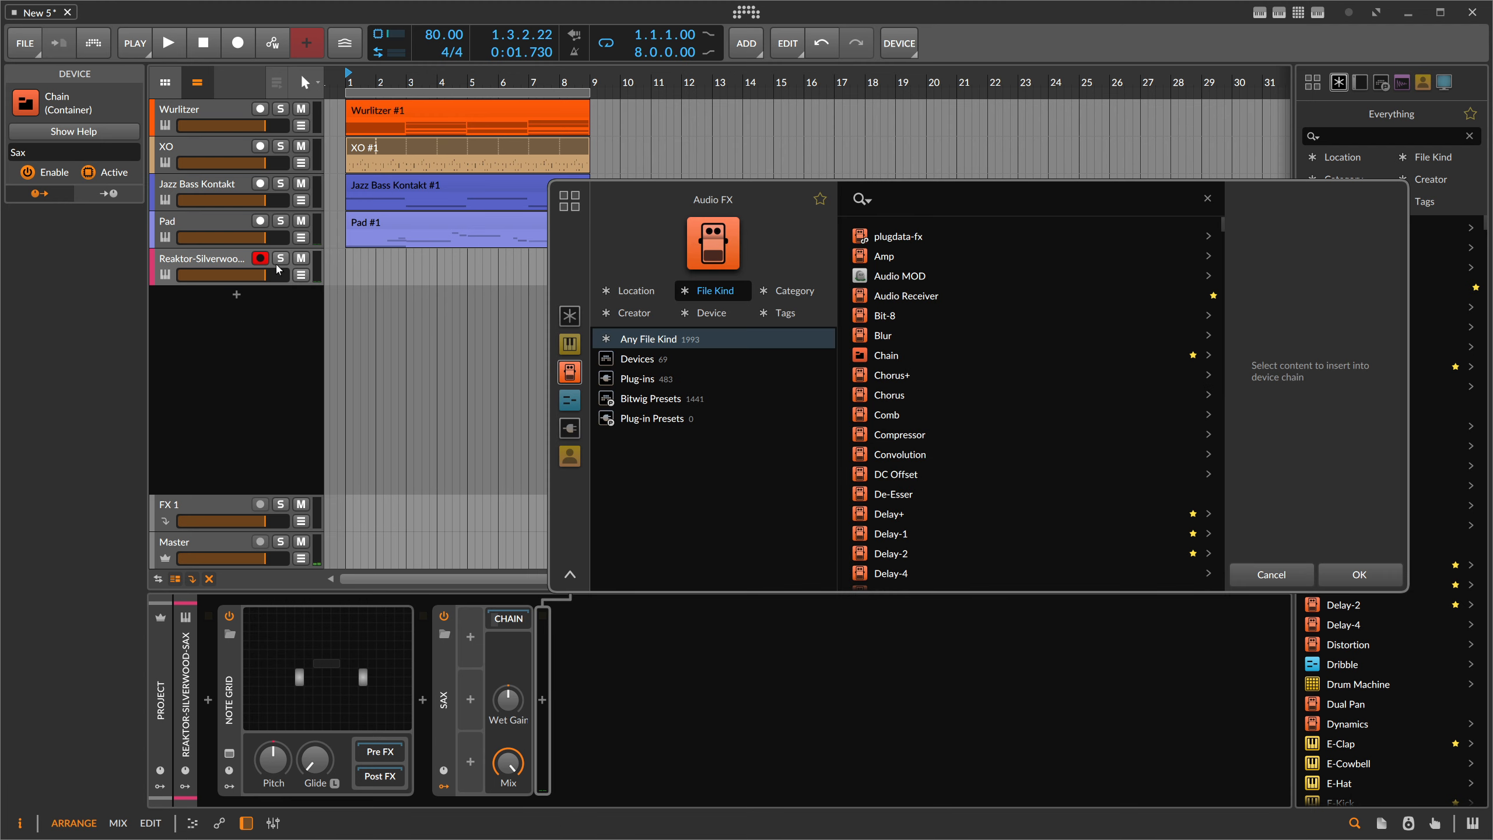
left_click(263, 232)
left_click(639, 753)
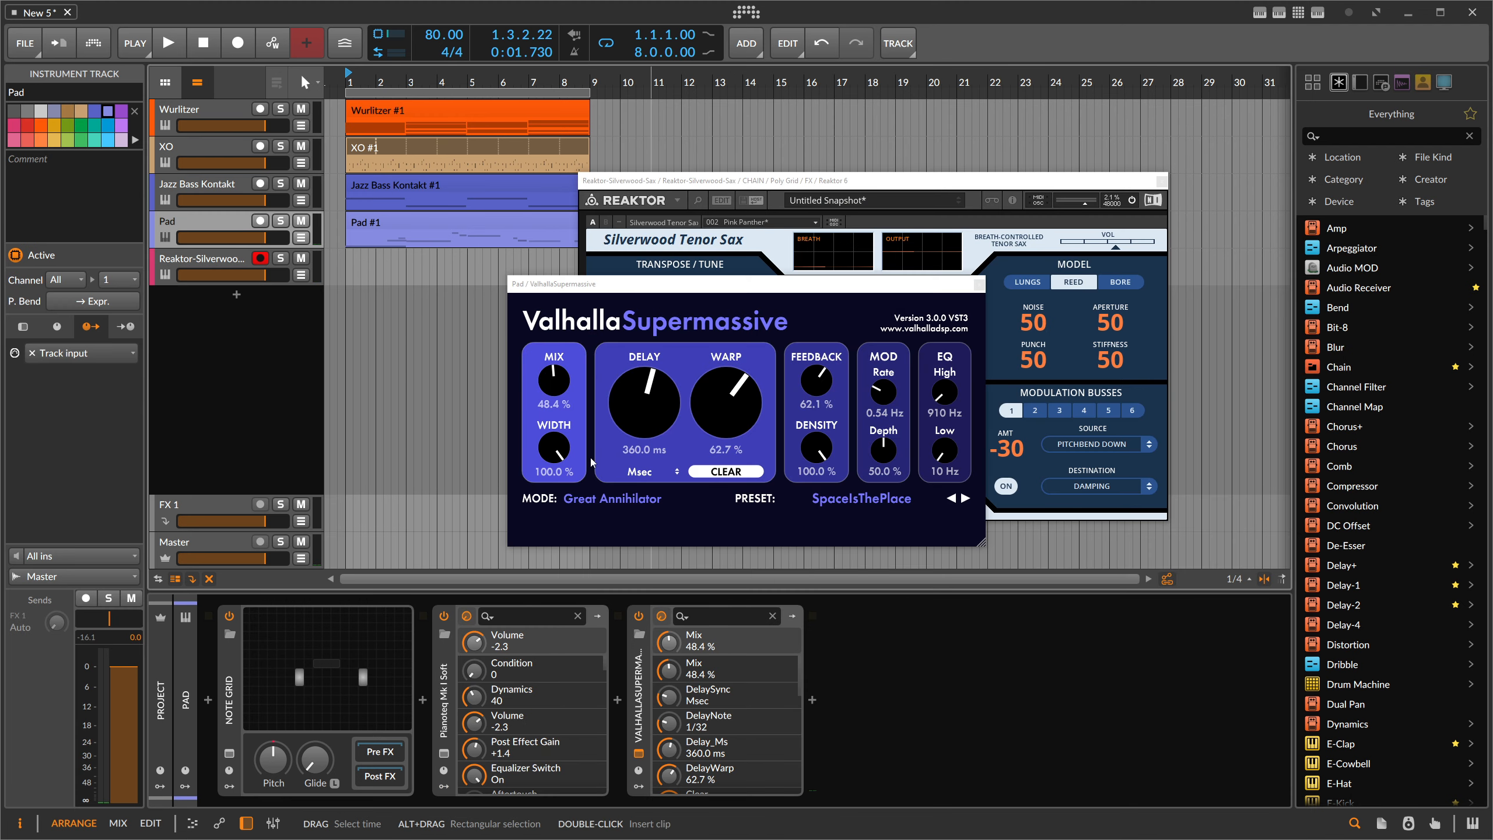
left_click(232, 269)
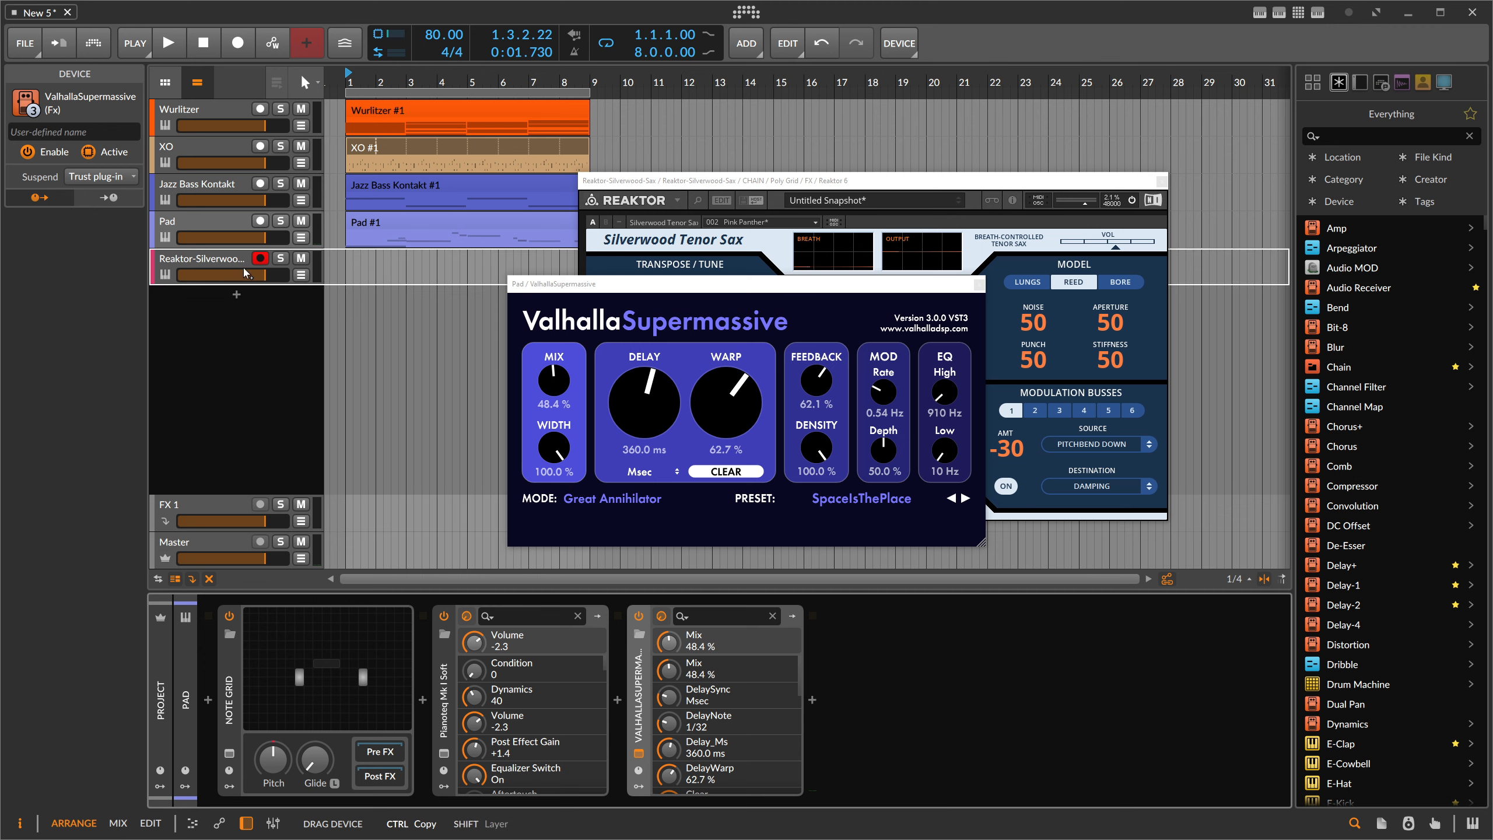
left_click_drag(232, 269, 233, 269)
left_click_drag(553, 381, 553, 402)
left_click(979, 286)
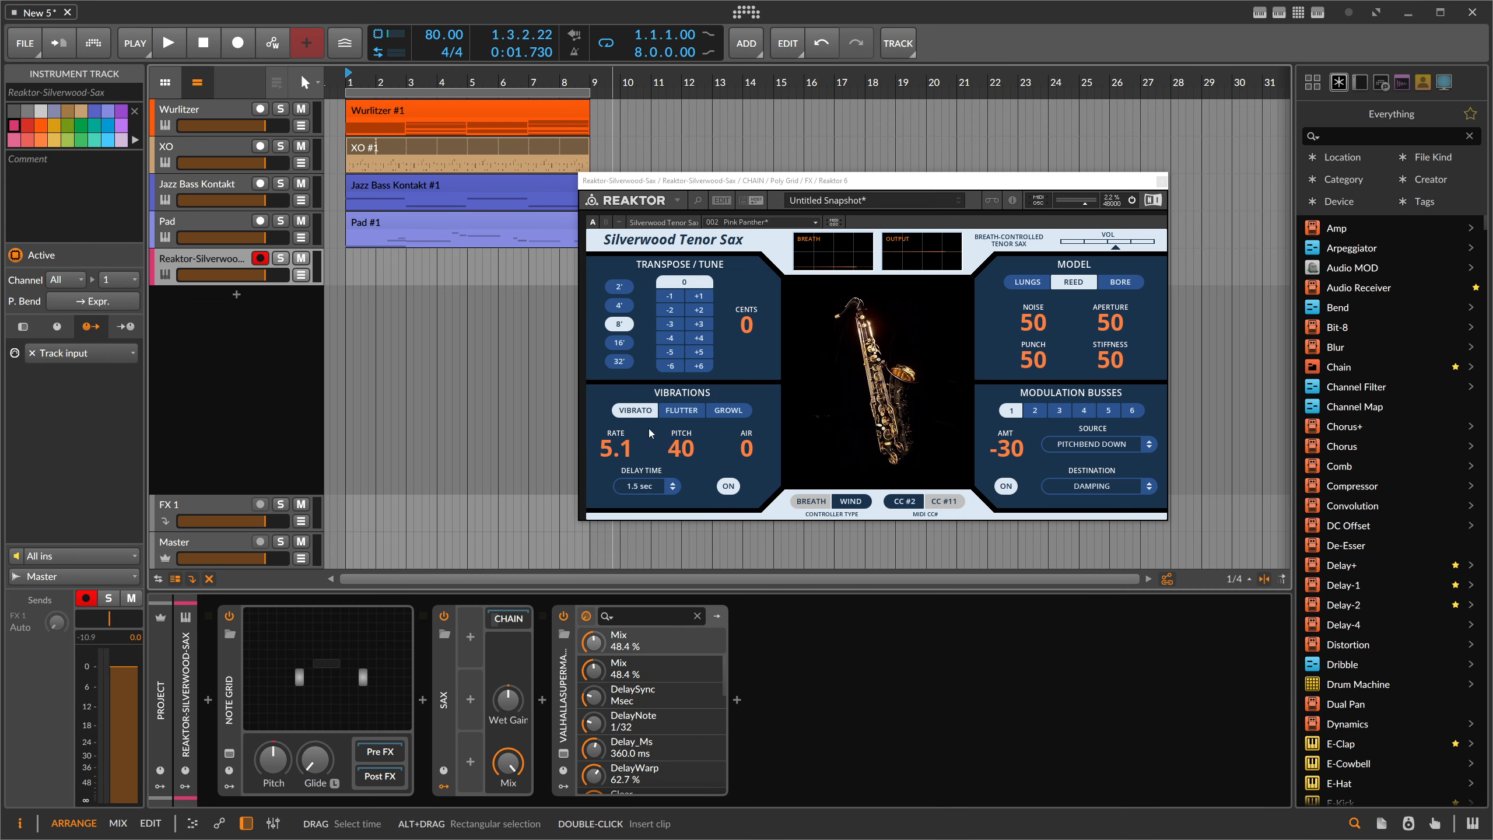
Play the arrangement to try the sax over it, stop playback and close the Reaktor window.
left_click(168, 43)
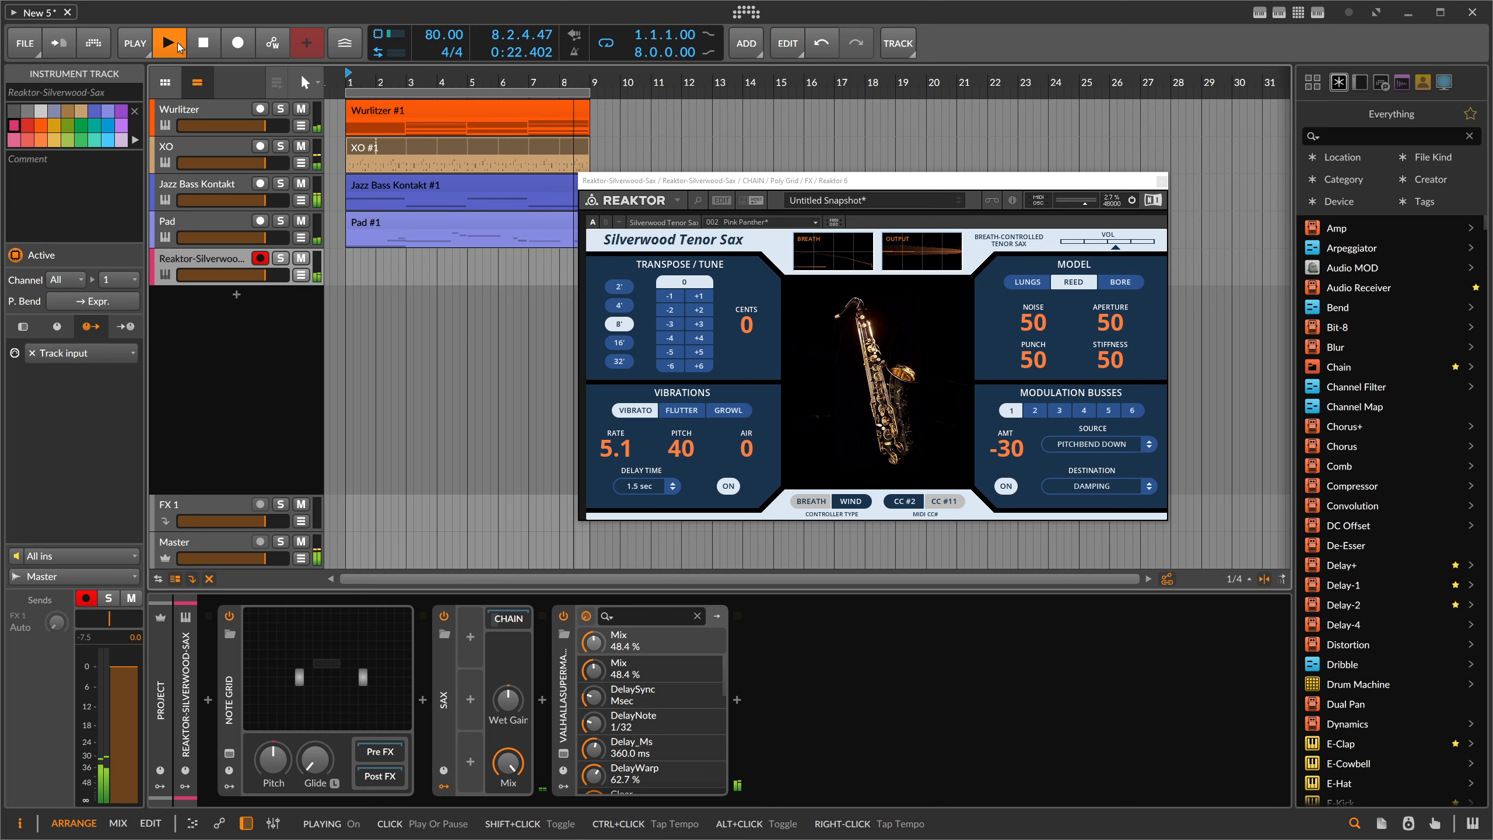
left_click(179, 49)
left_click(1165, 182)
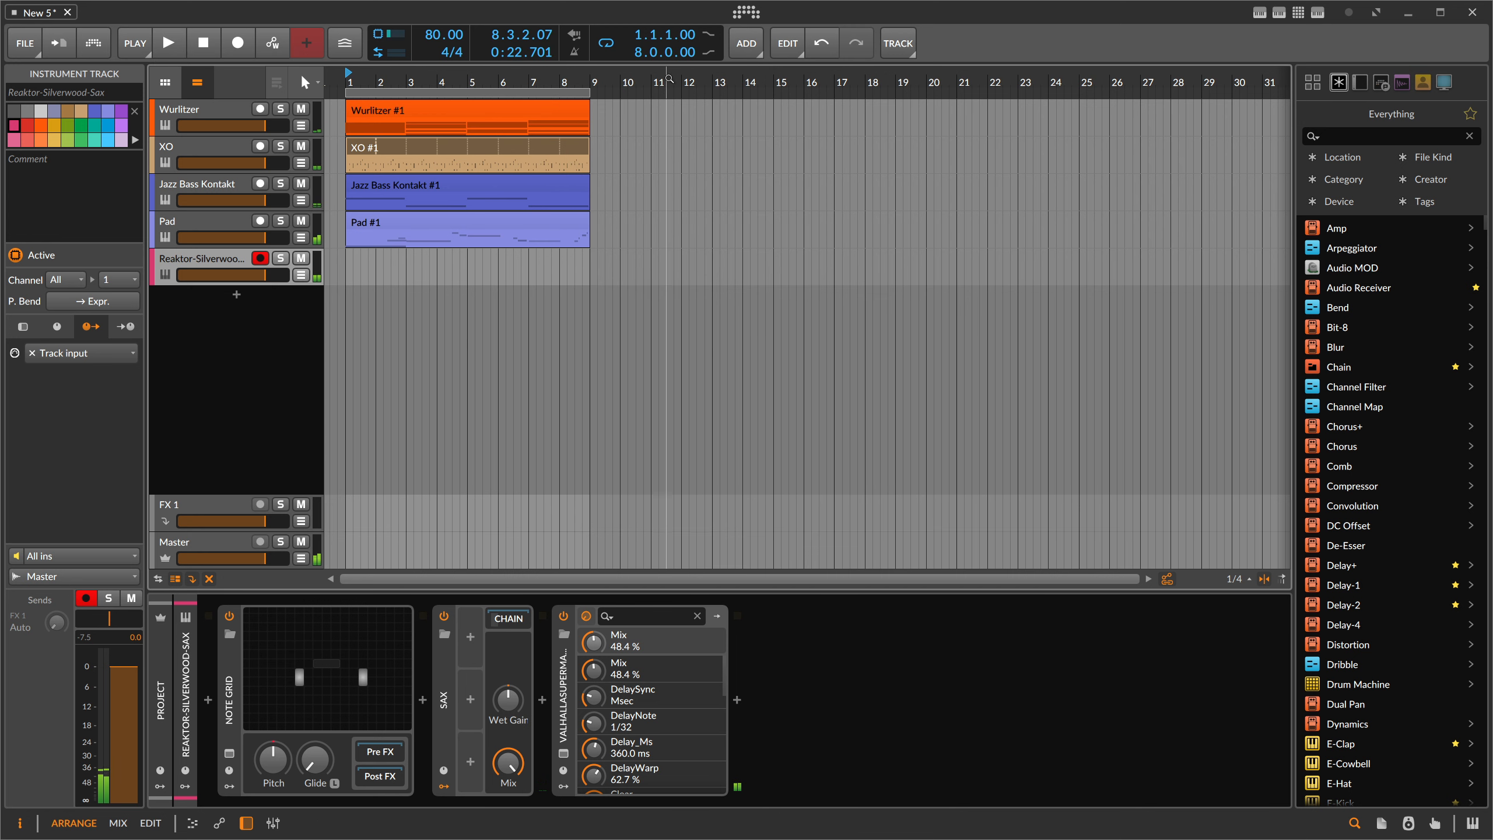
Duplicate the Wurlitzer, XO, Jazz Bass and Pad clips directly behind the originals and extend the loop region to 16 bars.
left_click_drag(611, 241, 338, 112)
key("ctrl+d")
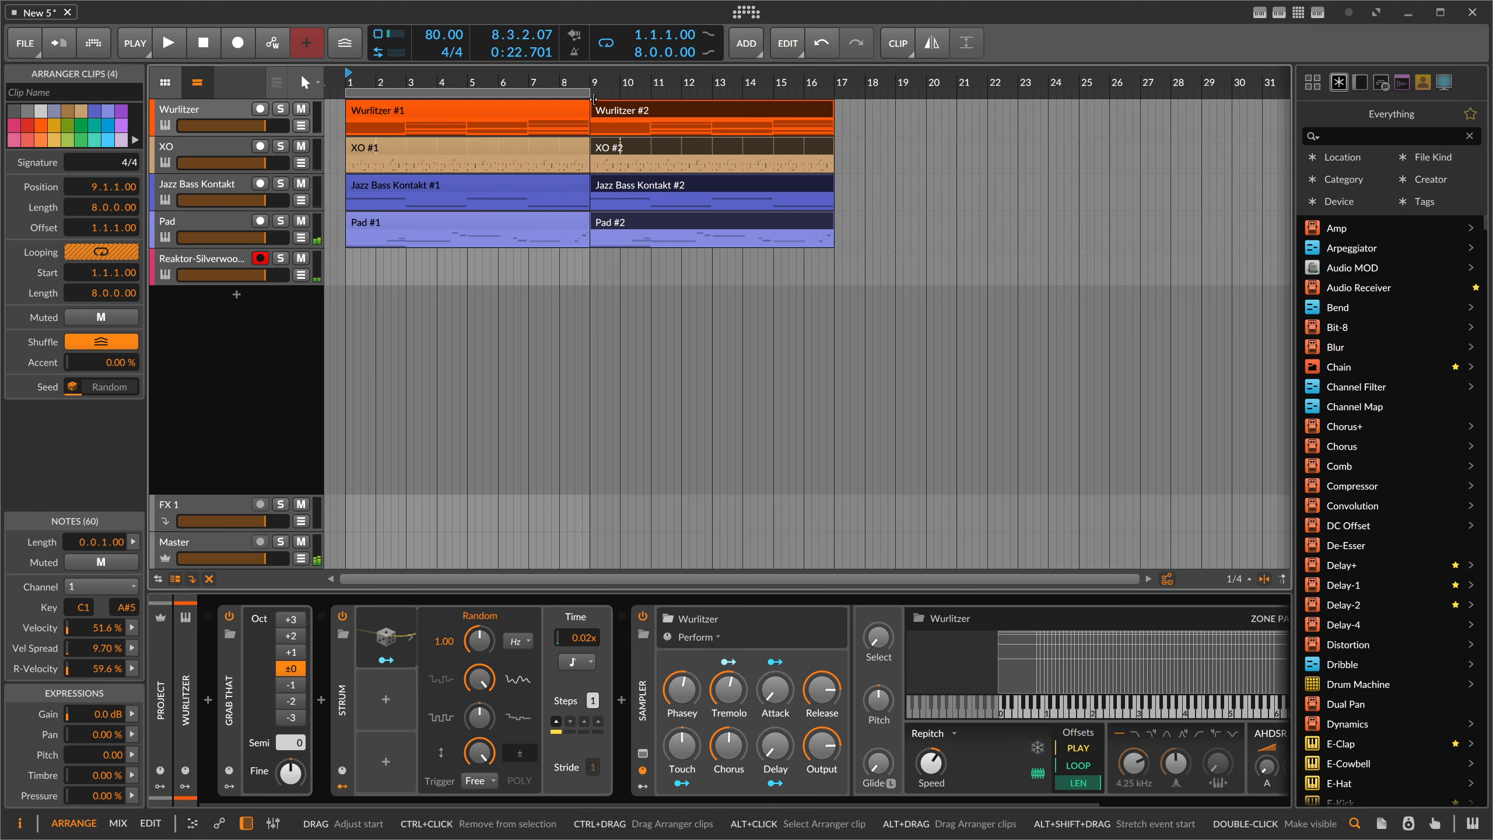
left_click_drag(589, 93, 832, 112)
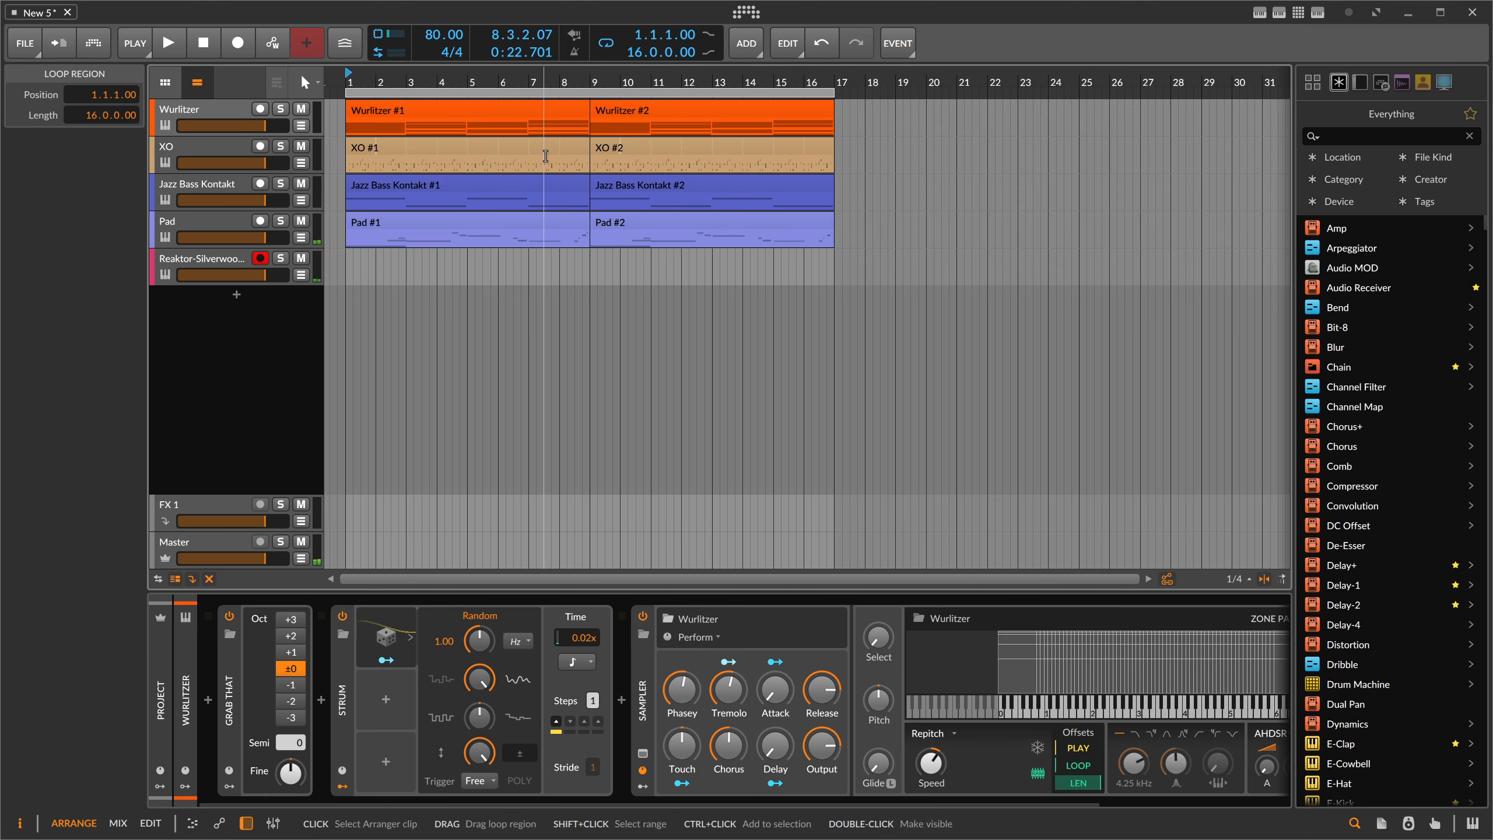
Record a sax part across the 16 bars on the Reaktor-Silverwood-Sax track, stop the transport and disarm the track.
left_click_drag(536, 81, 533, 36)
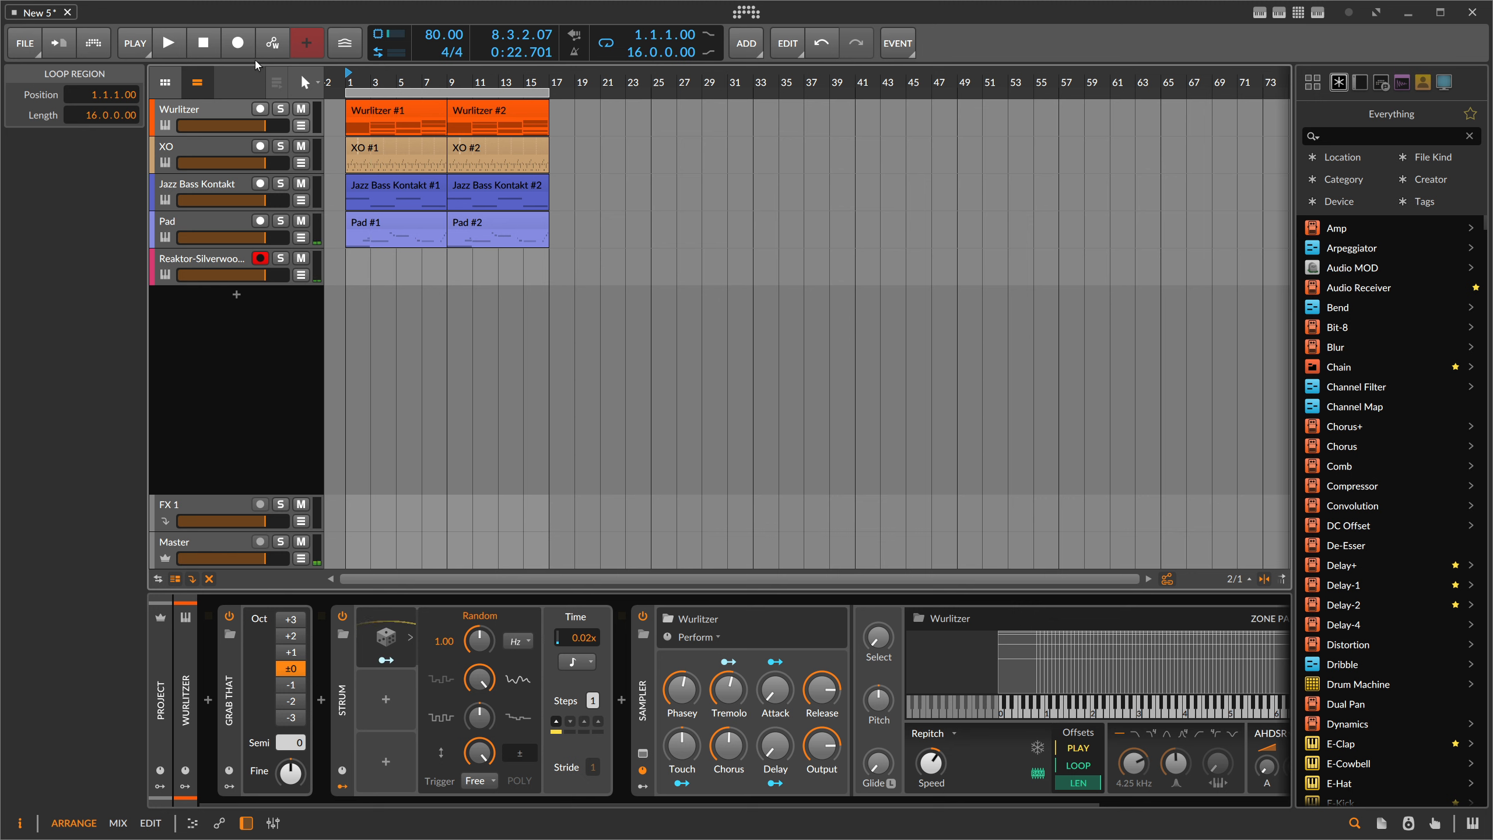
left_click(605, 43)
left_click(238, 44)
left_click(166, 44)
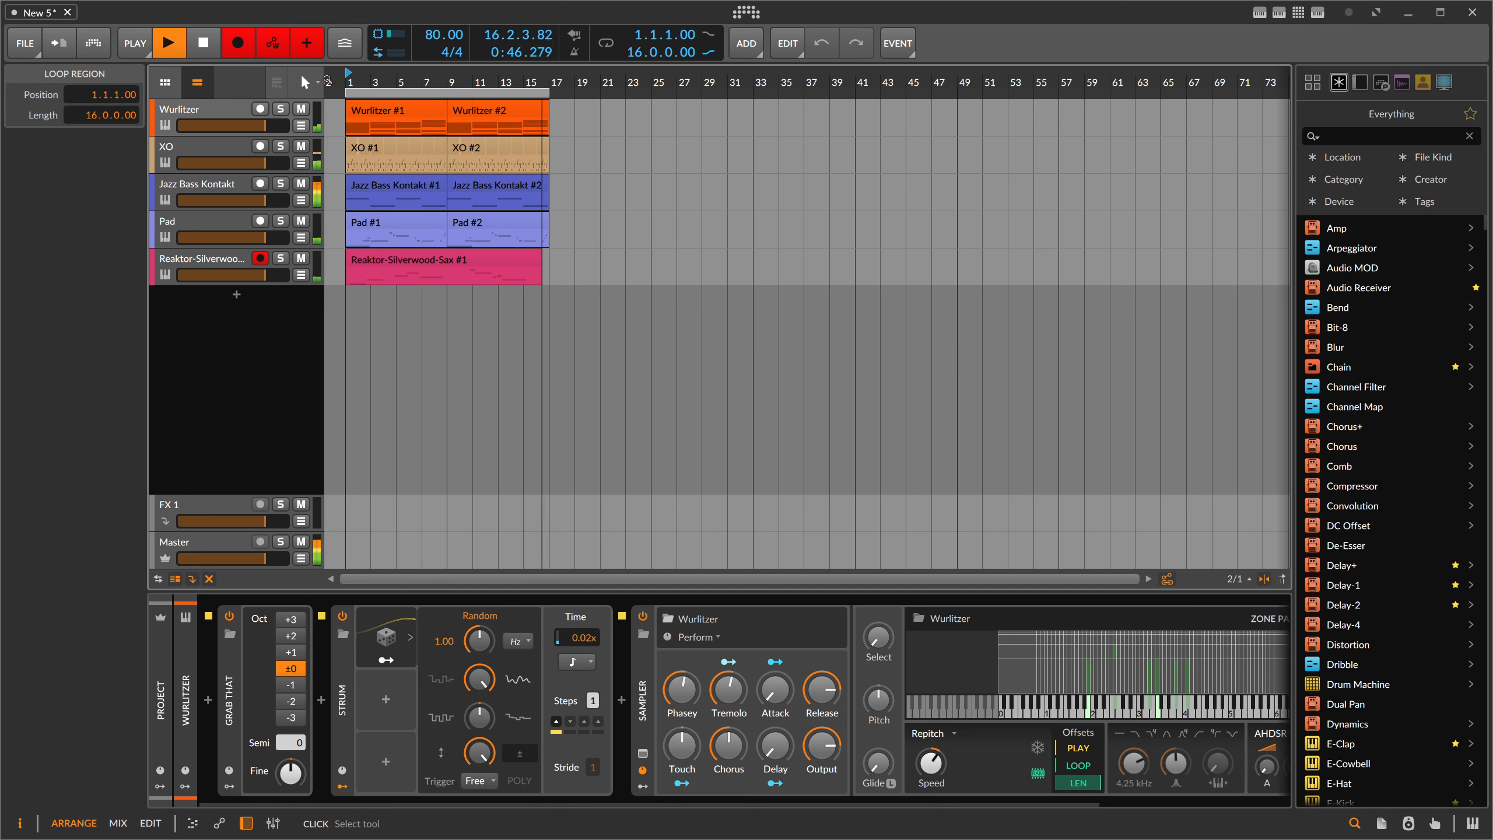
left_click_drag(371, 82, 380, 95)
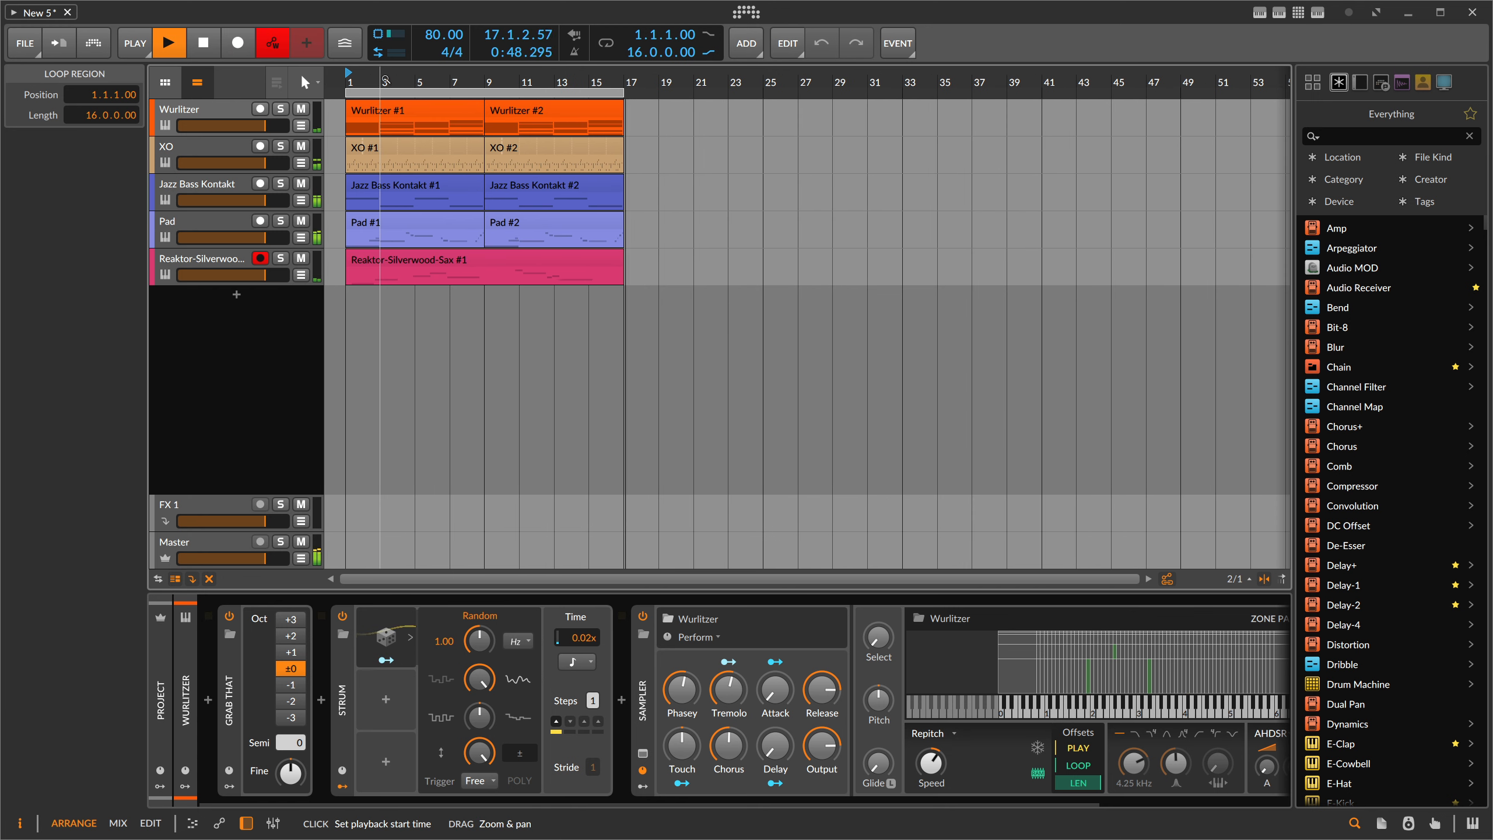
left_click(206, 45)
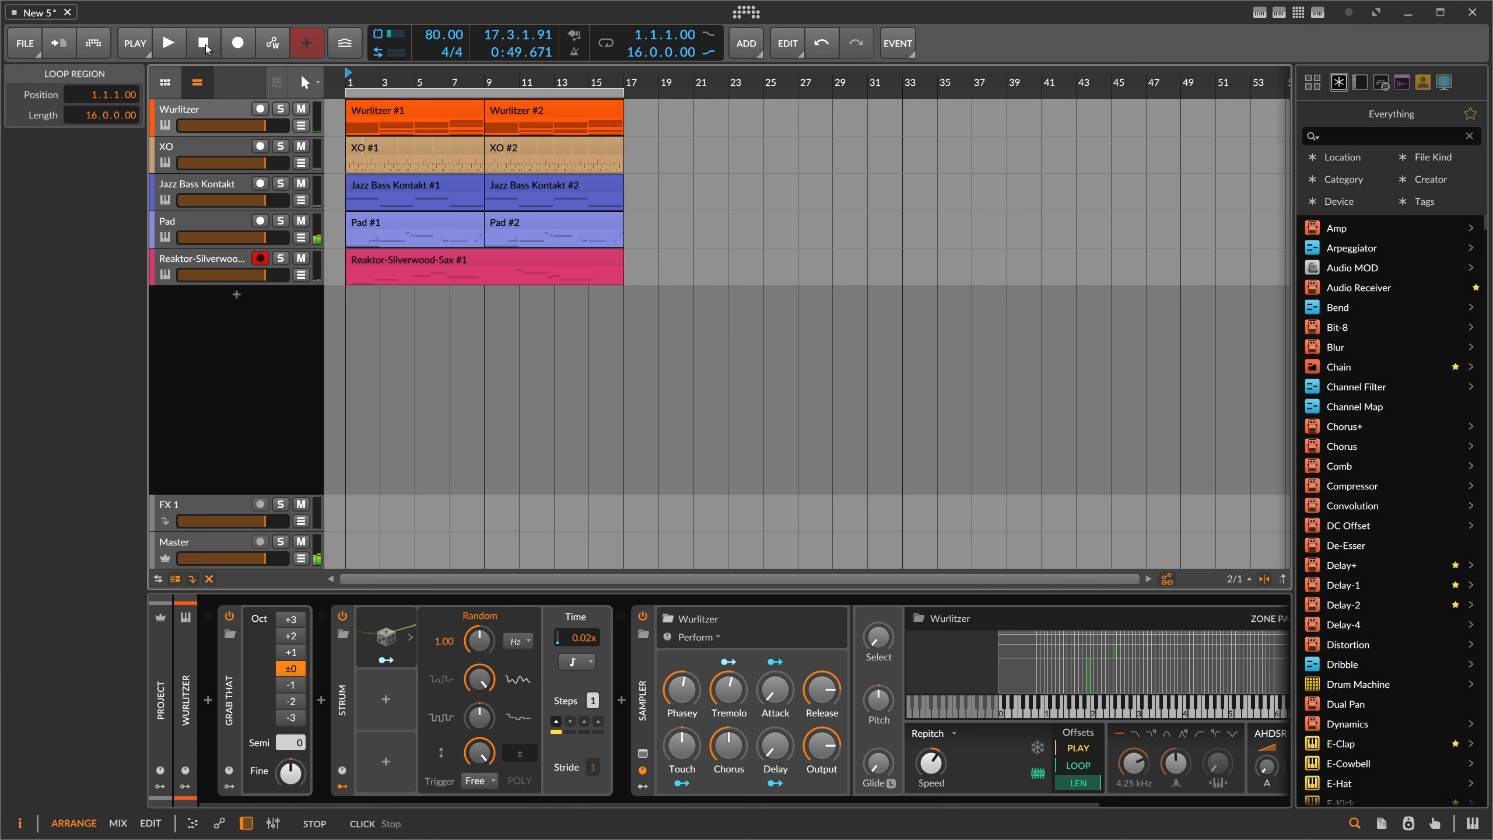
left_click(260, 258)
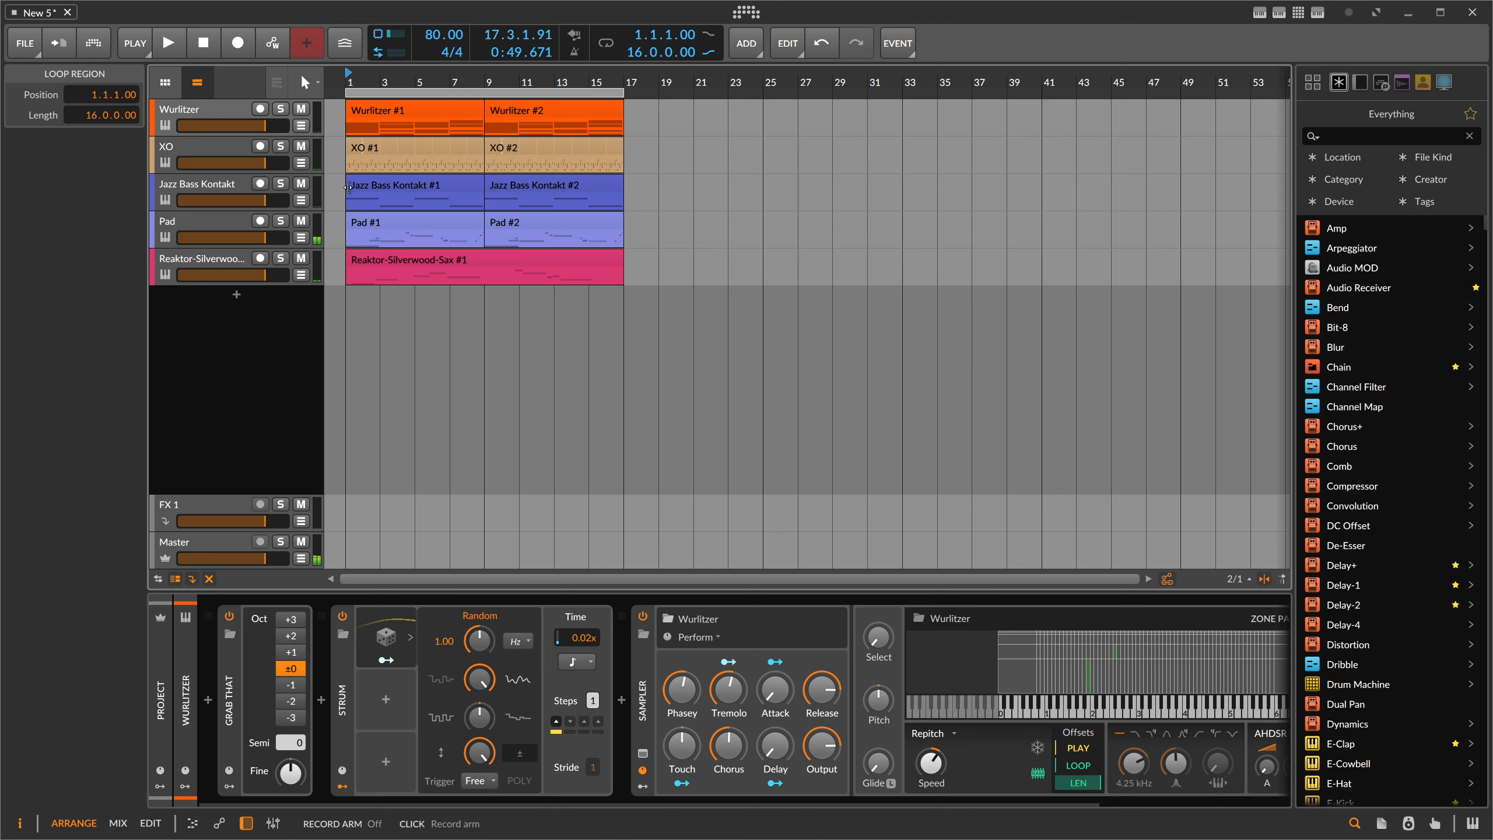
Set the noise amount of the Master track's RC-20 Retro Color to 15 % and close its window.
left_click(221, 545)
left_click(204, 753)
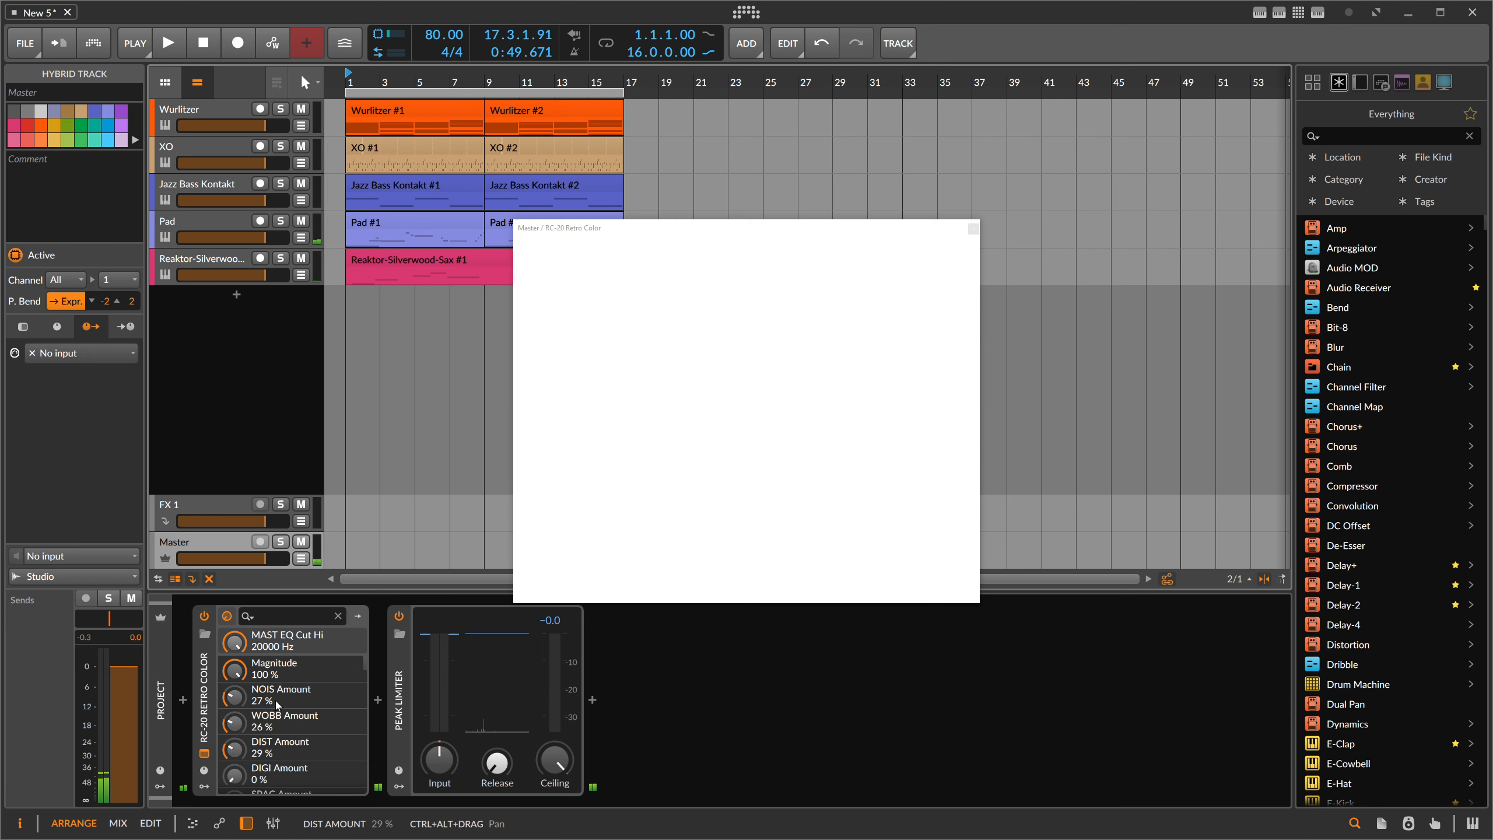
left_click_drag(562, 505, 562, 523)
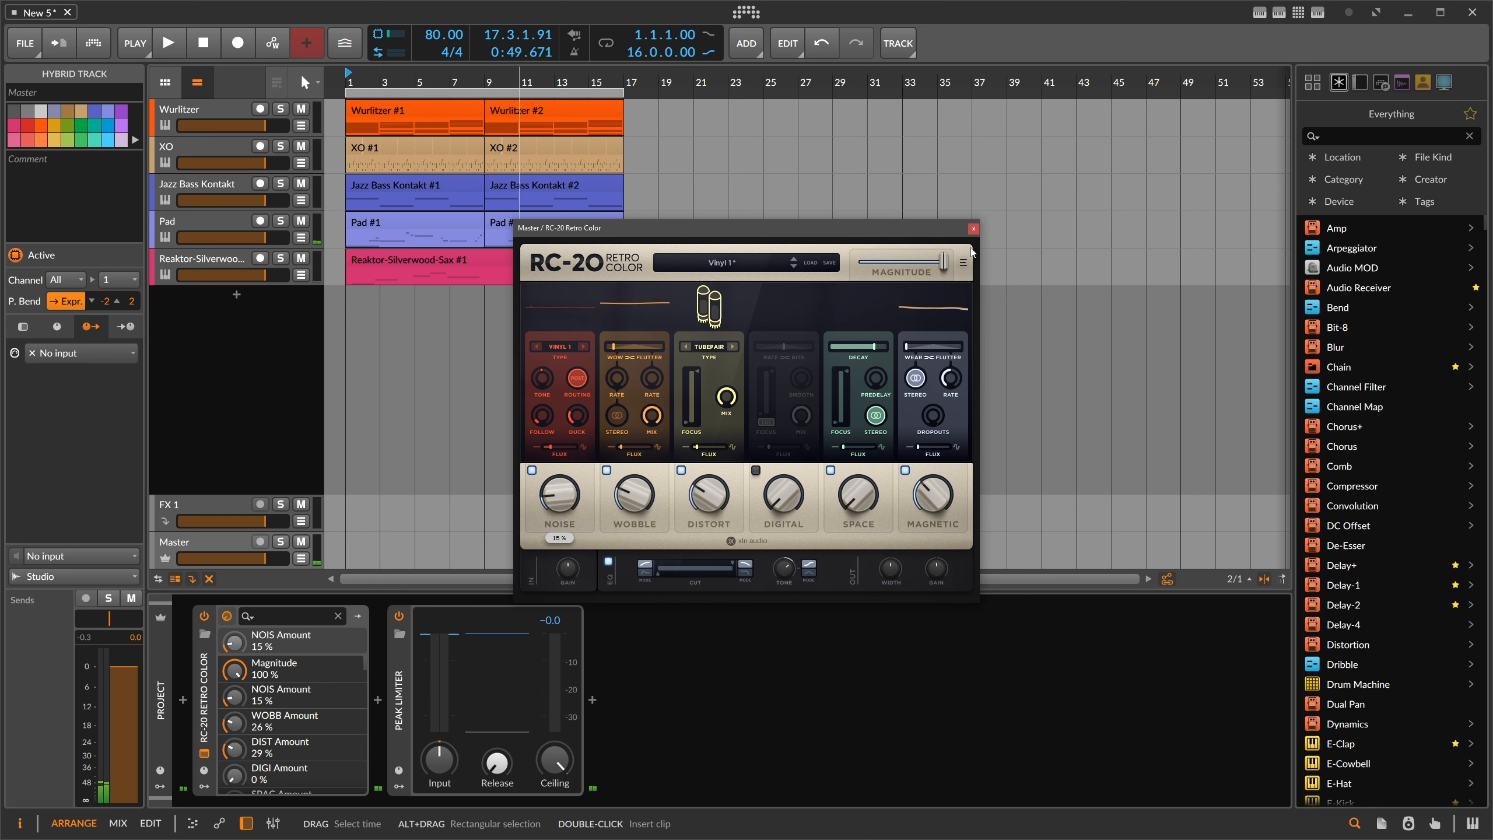
left_click(974, 228)
Review the Wurlitzer track's devices and first clip, and the Jazz Bass Kontakt track's device chain.
scroll(361, 83, "up", 2)
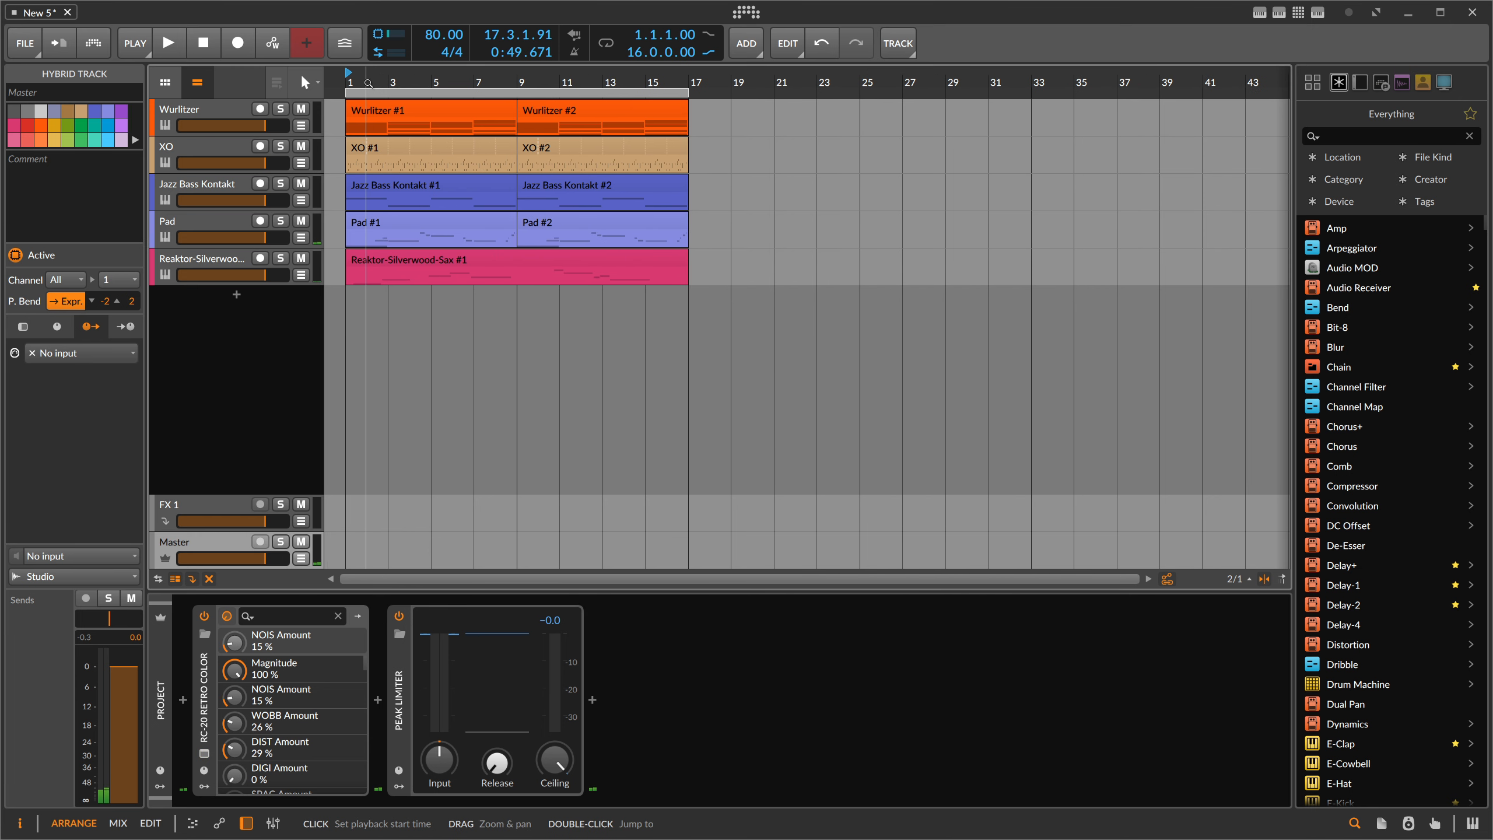
left_click(240, 114)
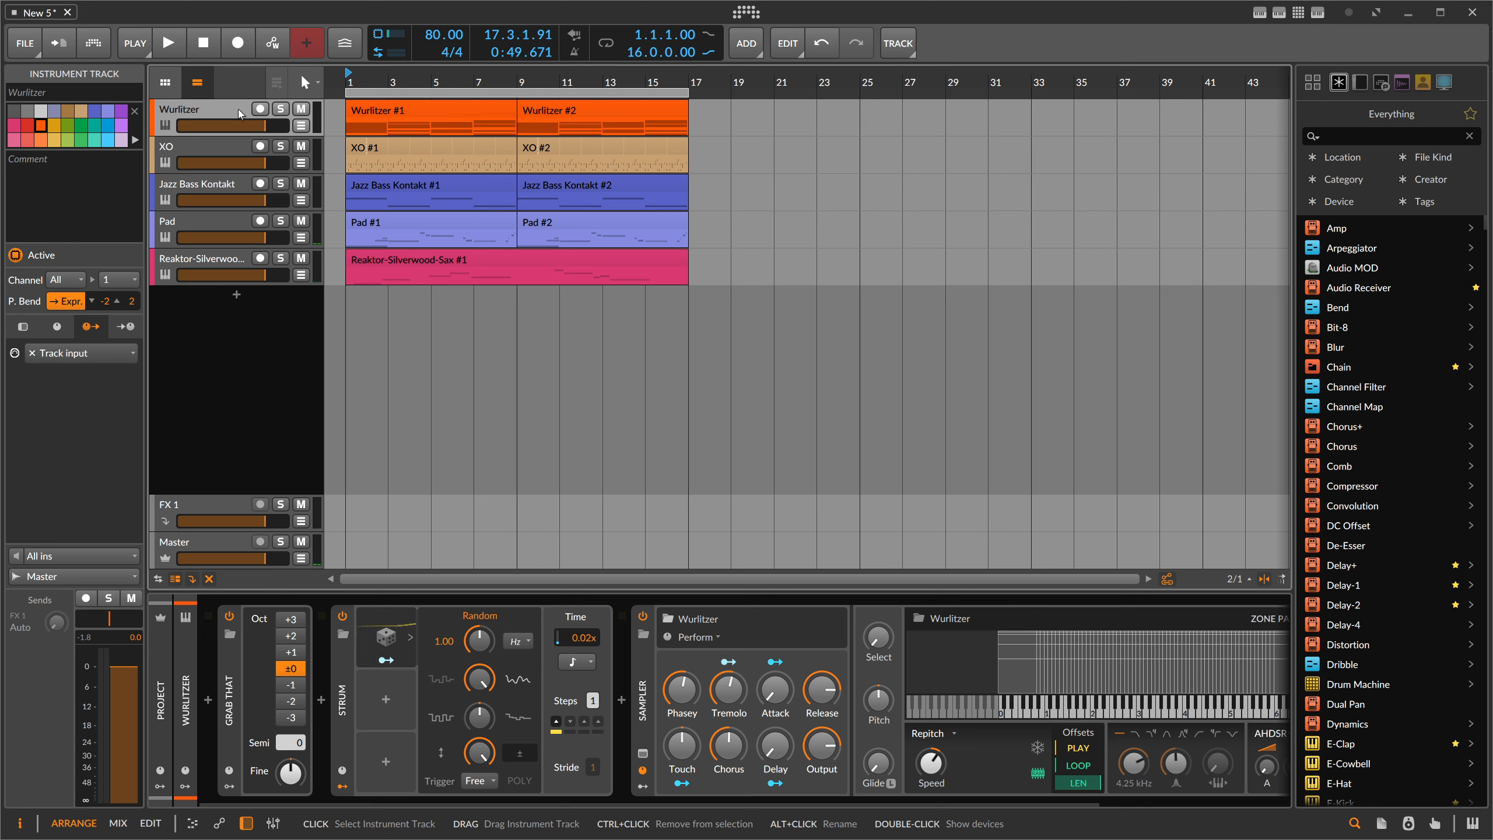
left_click(400, 118)
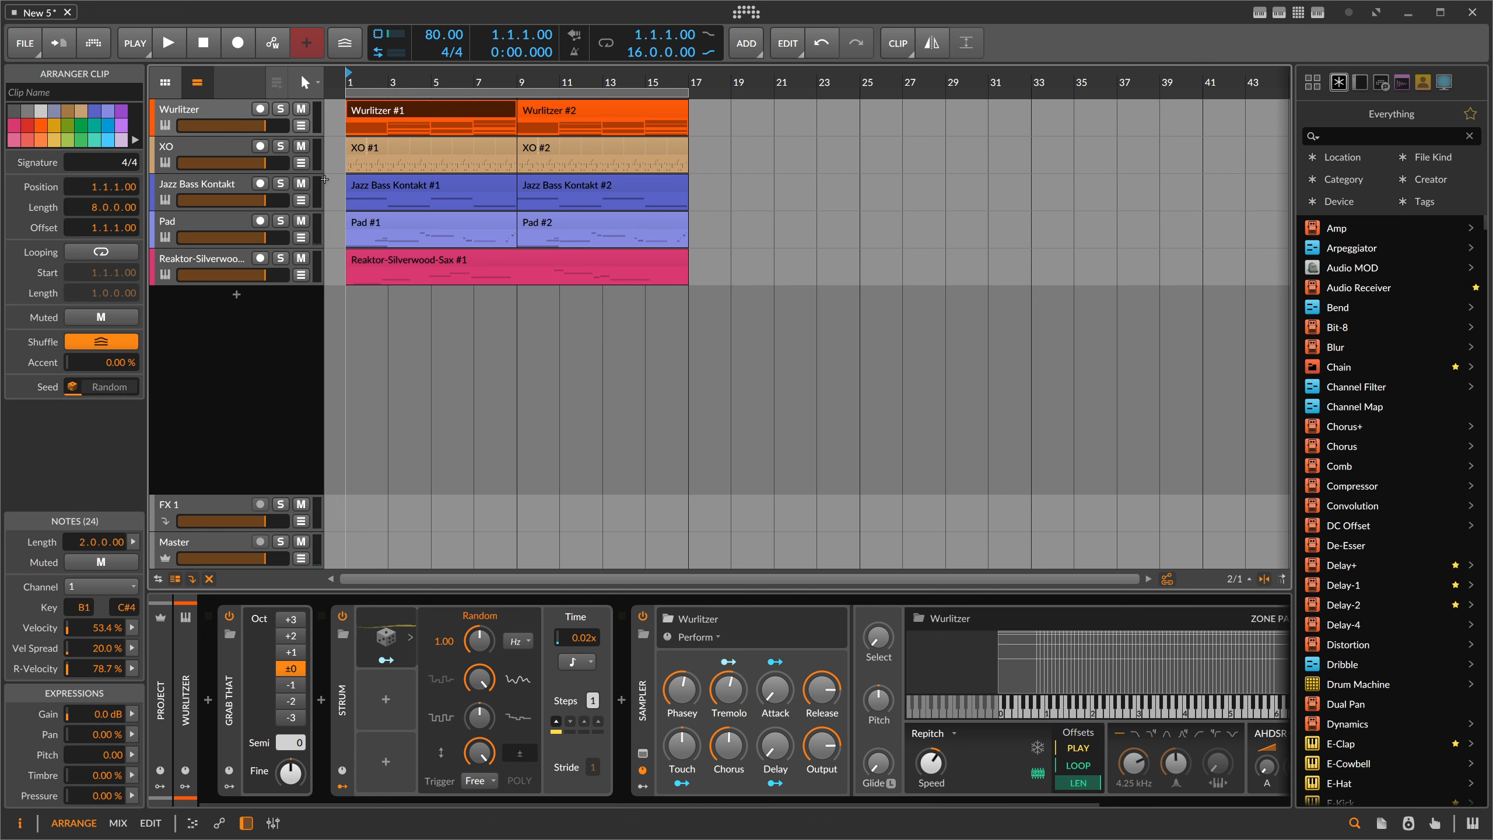
left_click(224, 188)
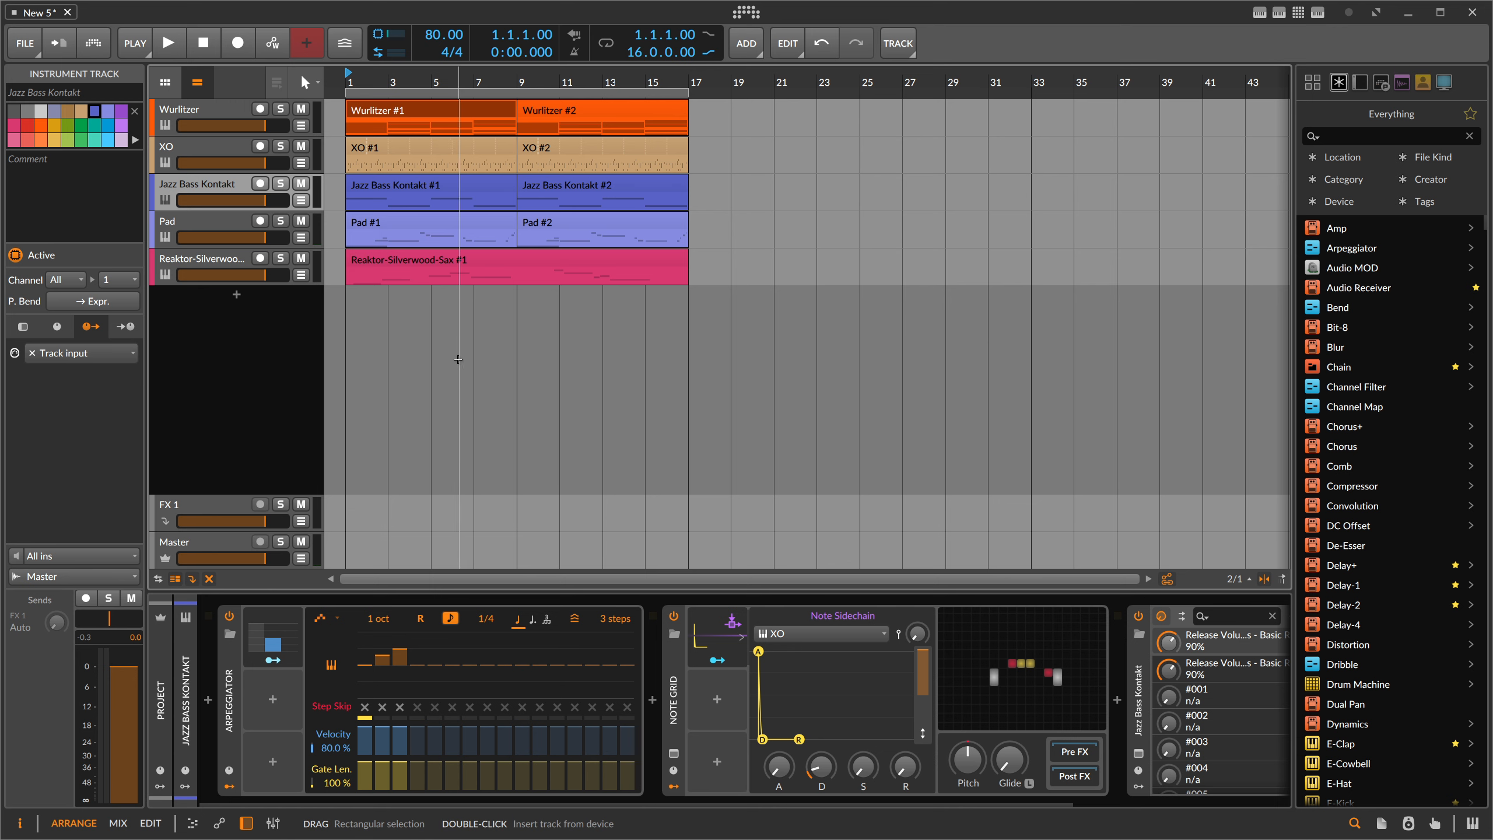
Inspect the Pitch Quantize module in the Pad track's Note Grid and close the grid editor.
left_click(218, 224)
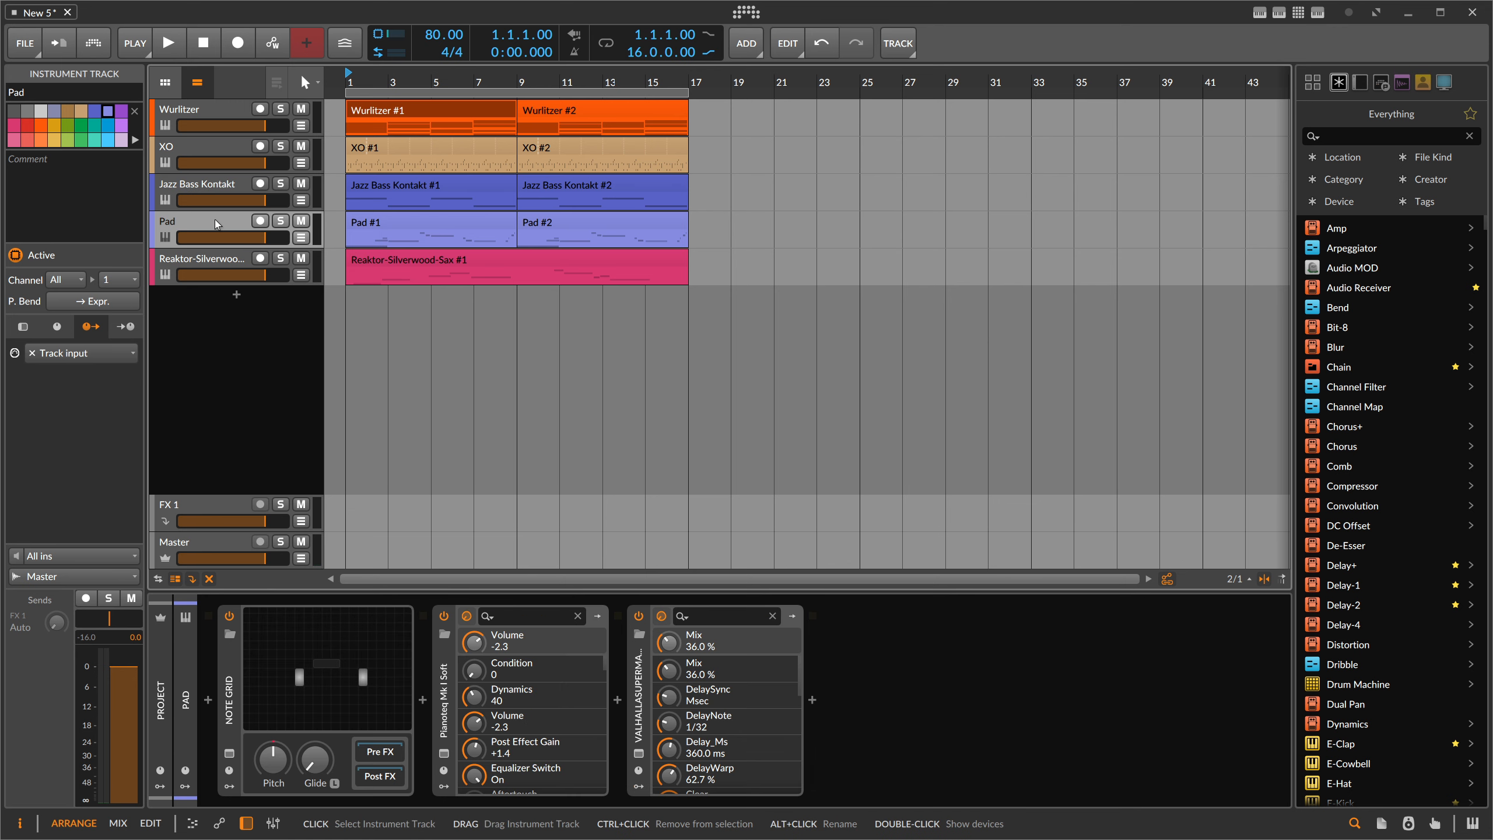
left_click(327, 671)
left_click(667, 314)
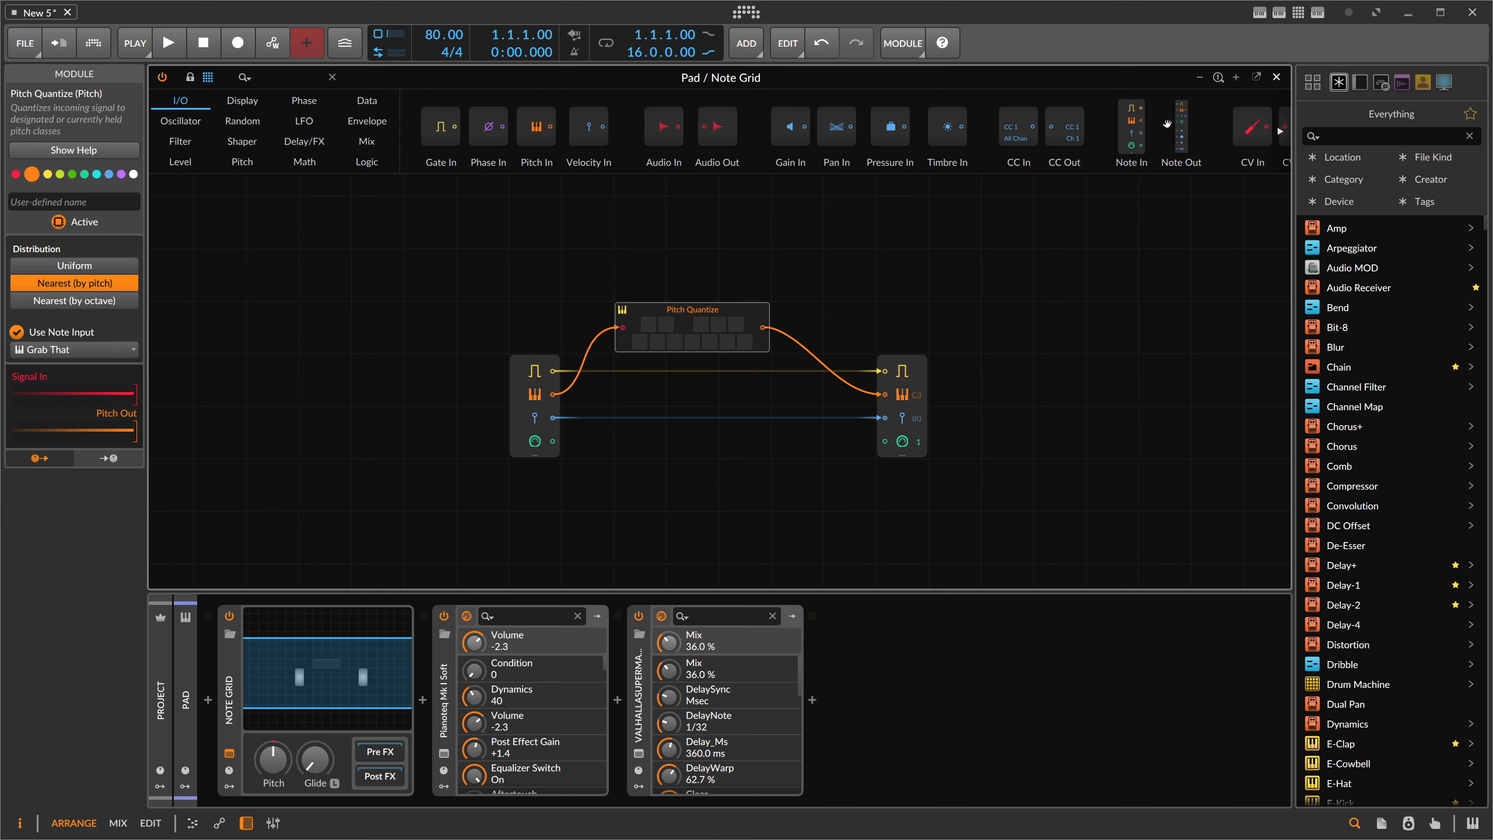
left_click(1277, 78)
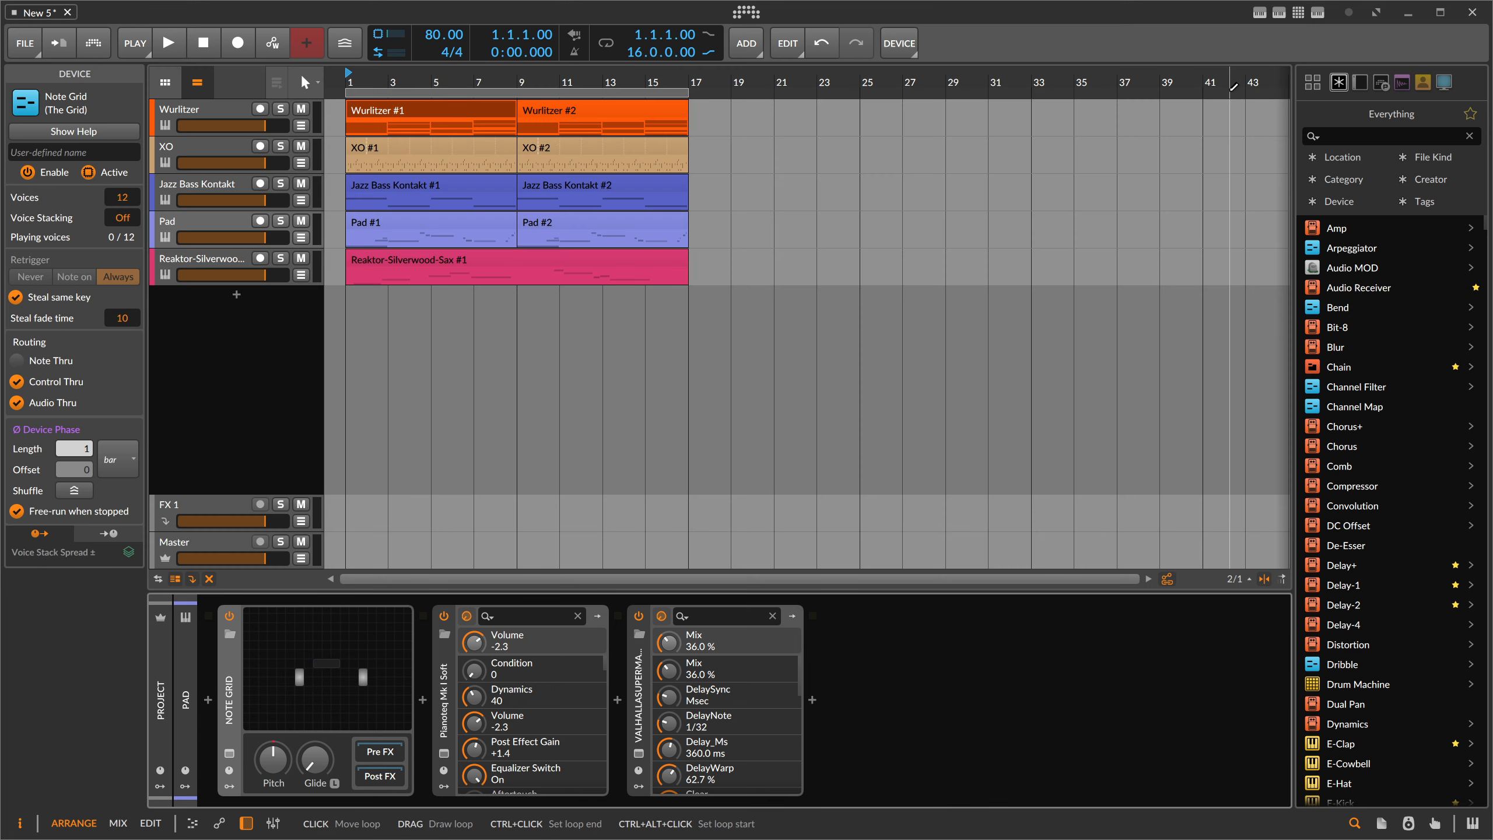